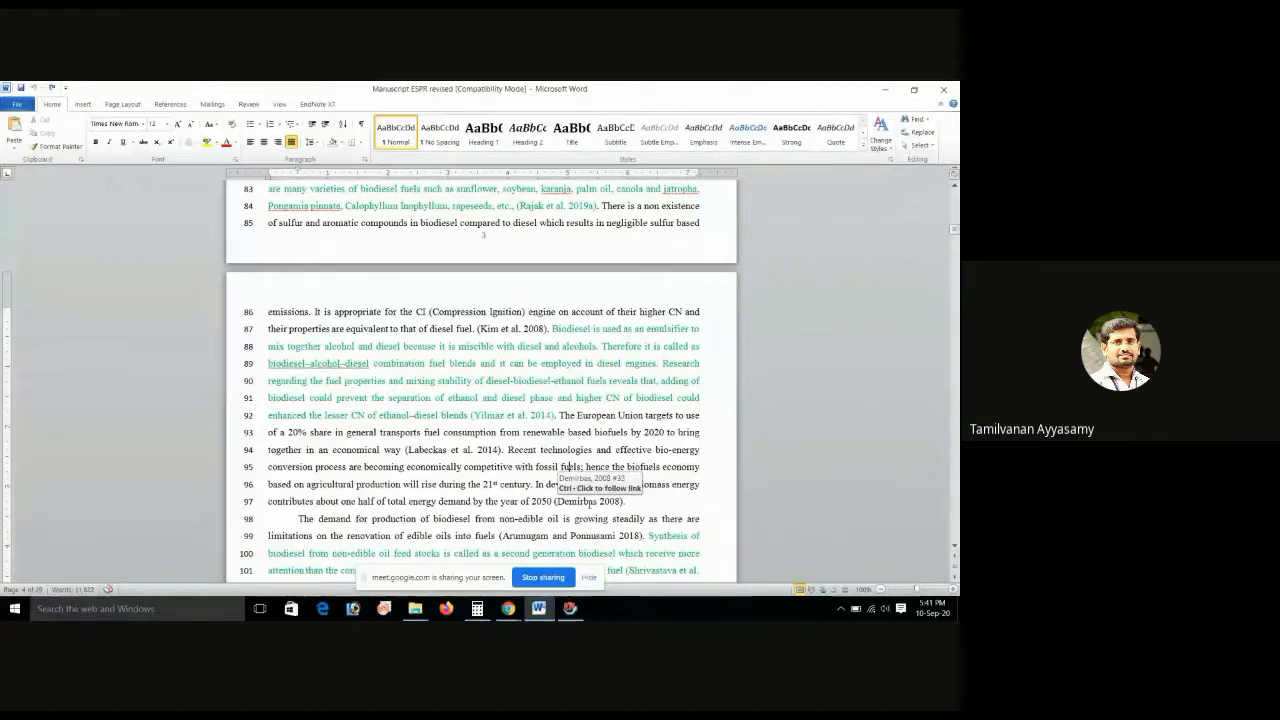
- Highlight the author-year citations closing the sentences on biomass energy demand by 2050 and on ethanol–diesel blends
scroll(612, 500, "down", 2)
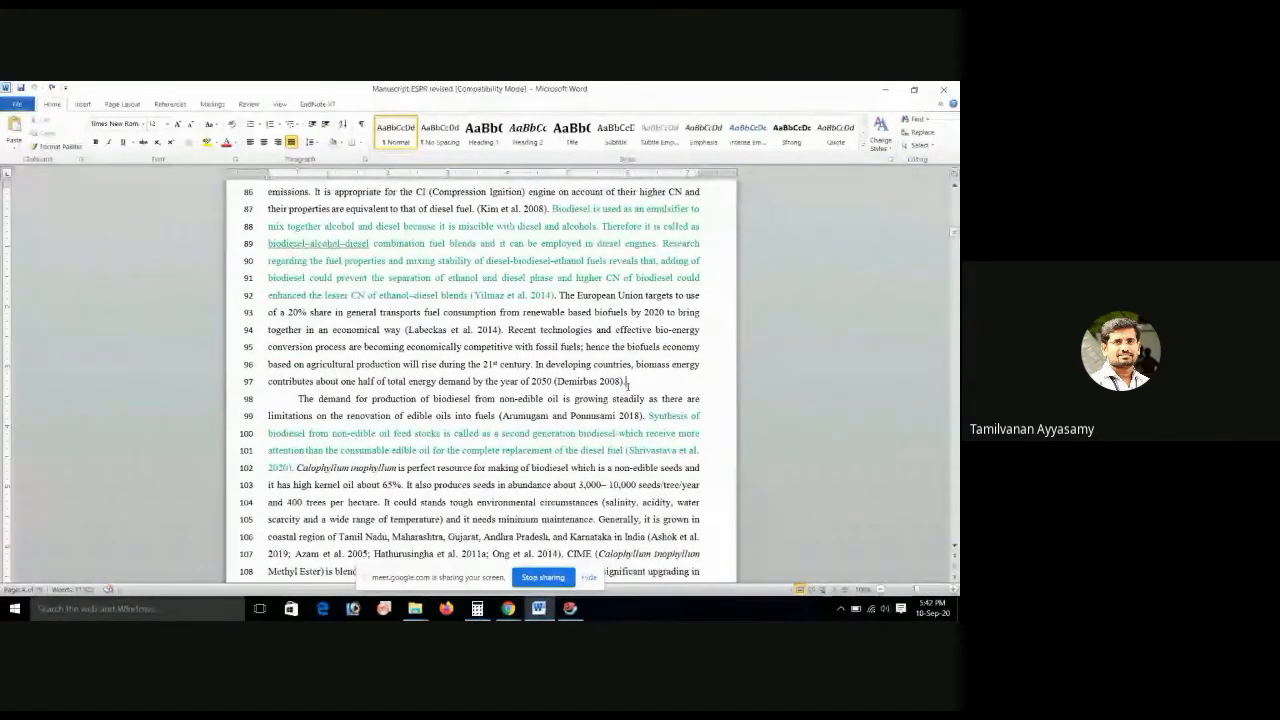
left_click_drag(627, 383, 553, 383)
scroll(464, 308, "up", 1)
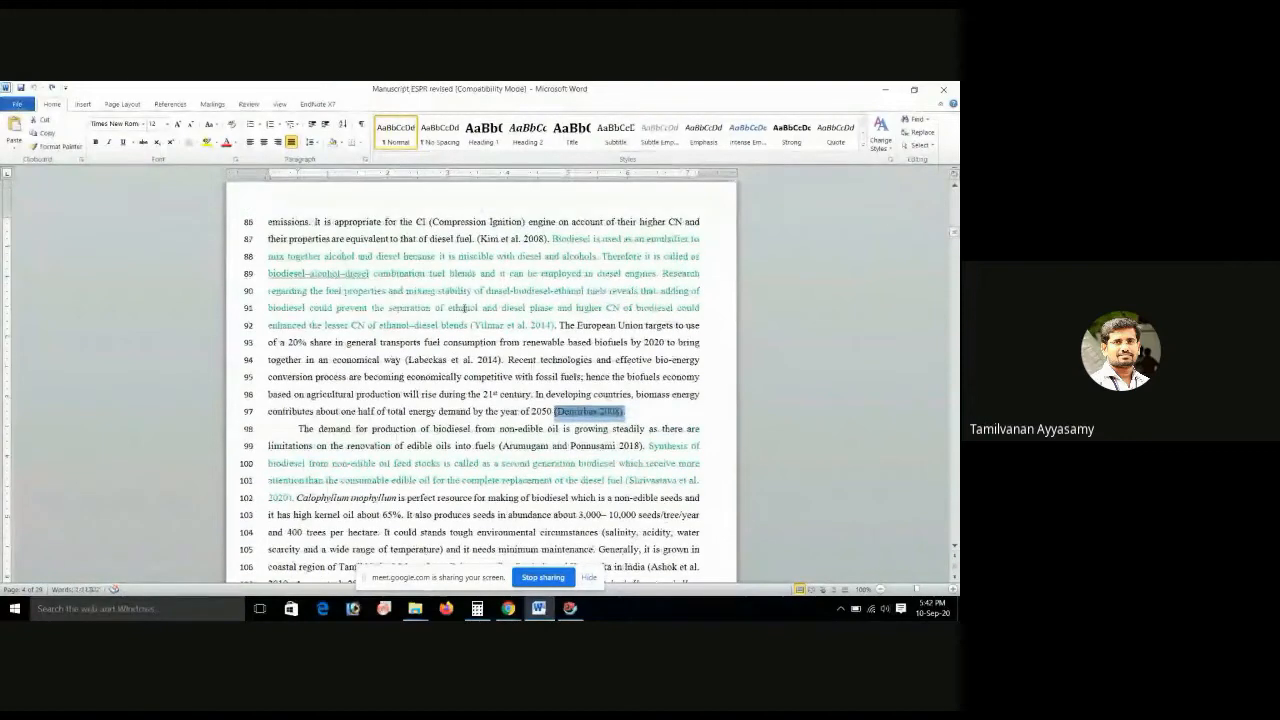
left_click_drag(470, 325, 552, 326)
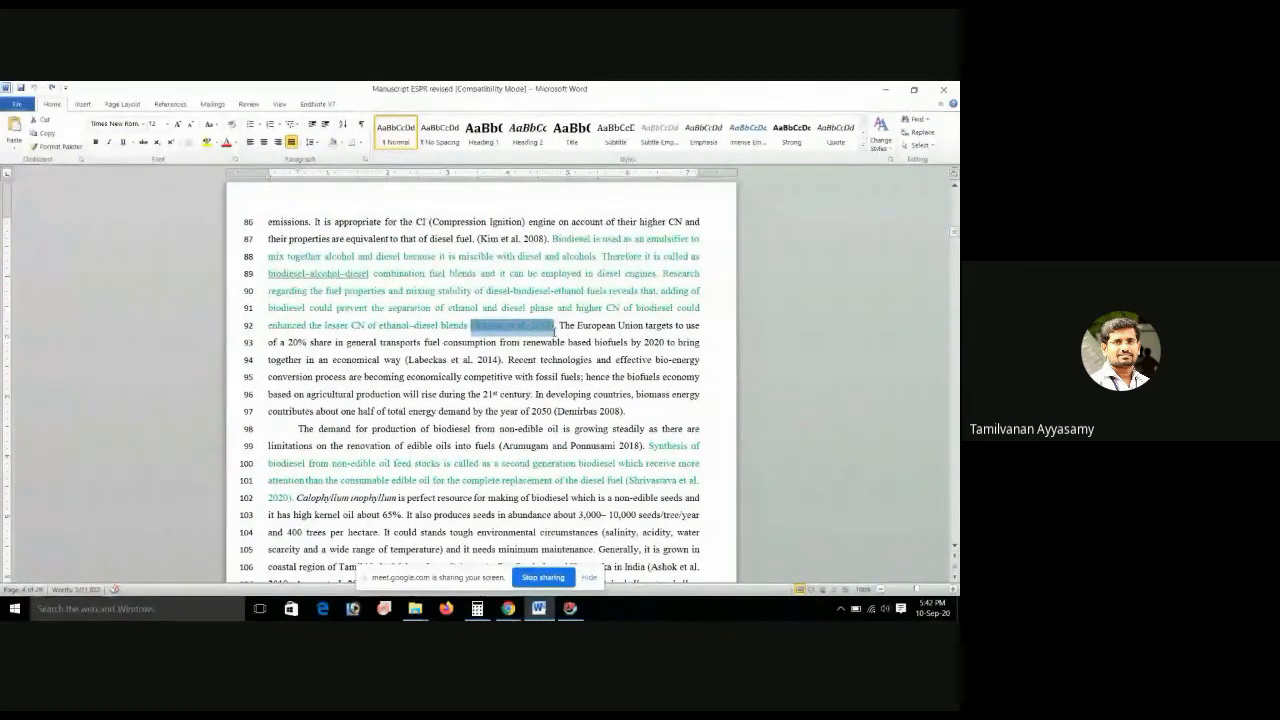
- Find and highlight the multi-source citation about oxygenated additives in diesel engines, including its last 2017 source
scroll(555, 333, "down", 2)
scroll(563, 399, "down", 1)
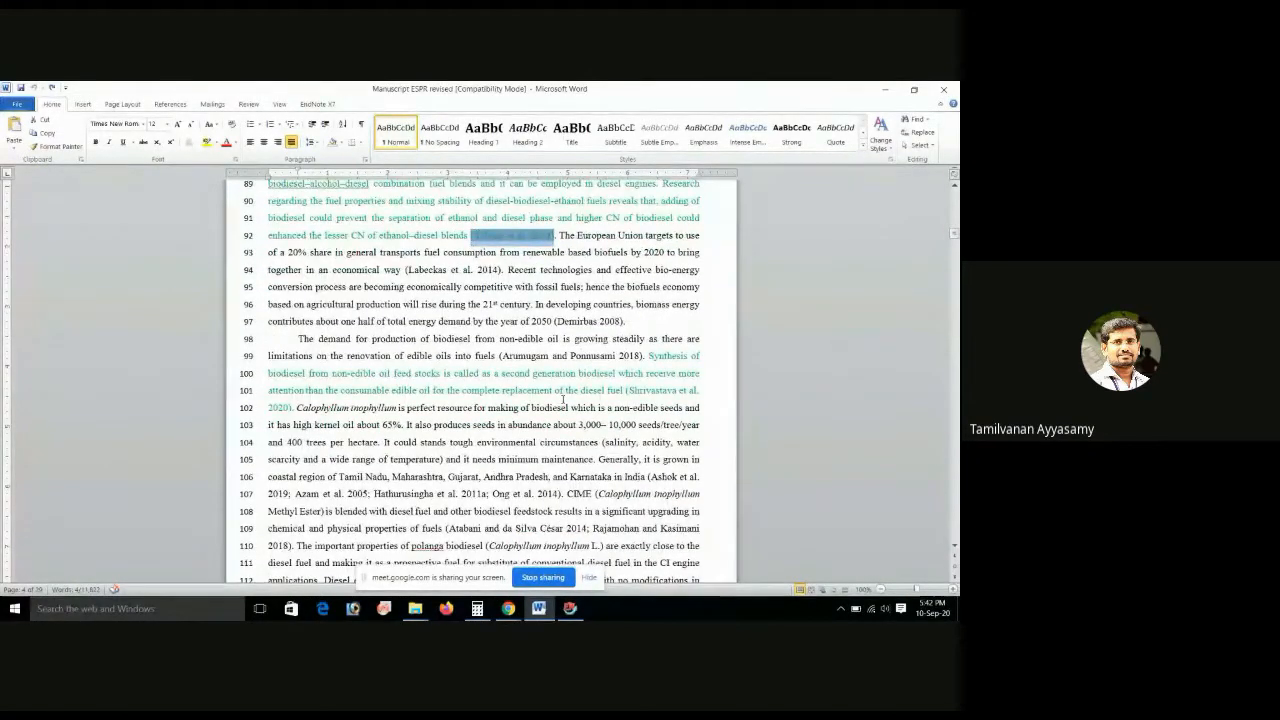
scroll(563, 399, "down", 3)
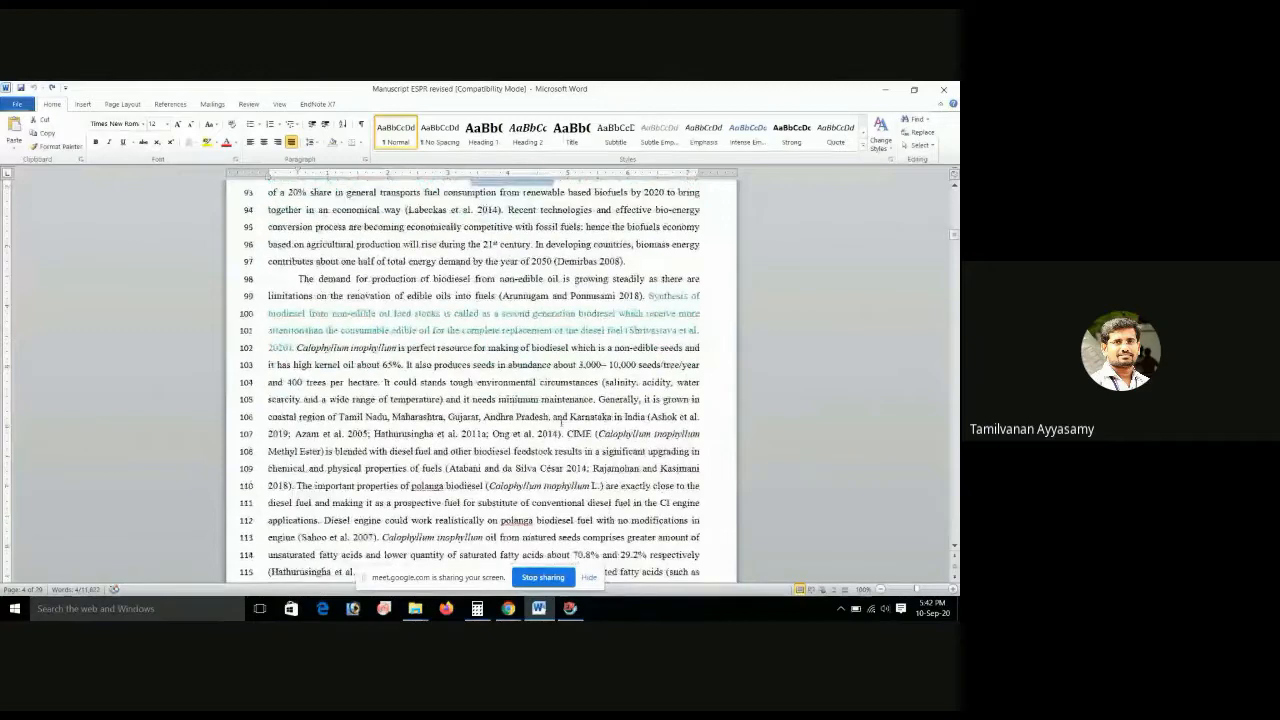
scroll(563, 421, "down", 2)
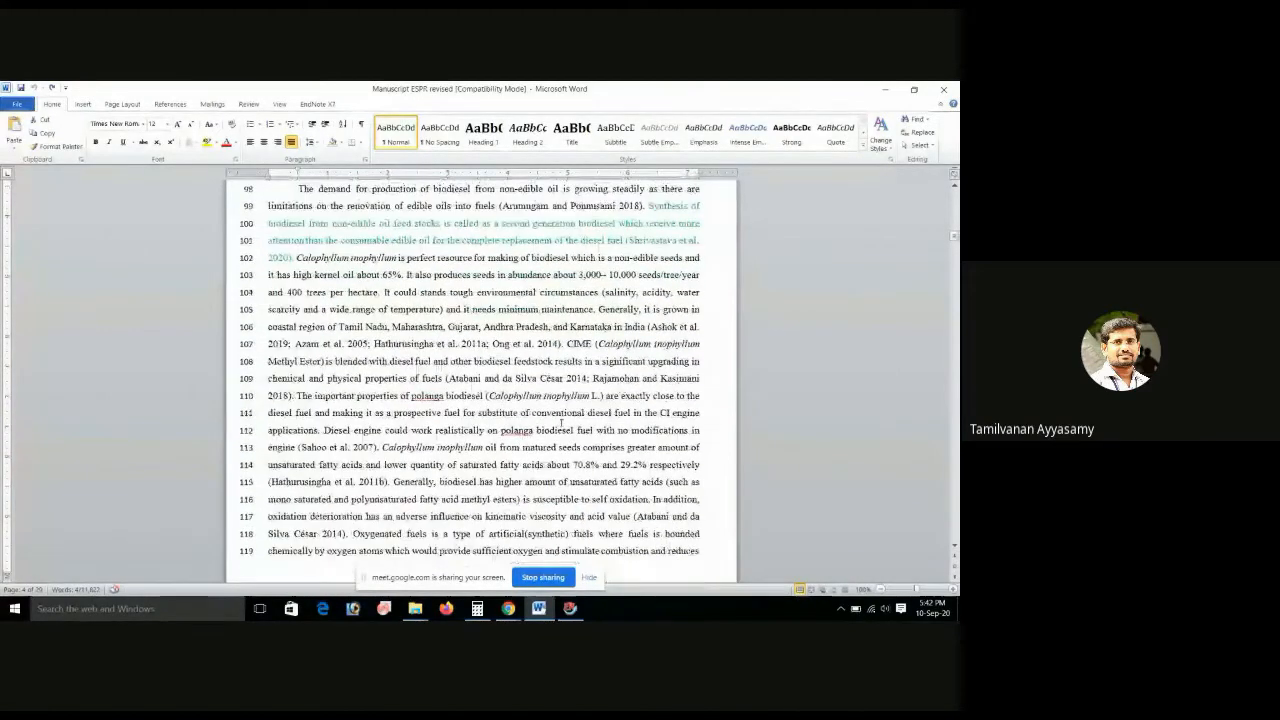
scroll(561, 423, "down", 2)
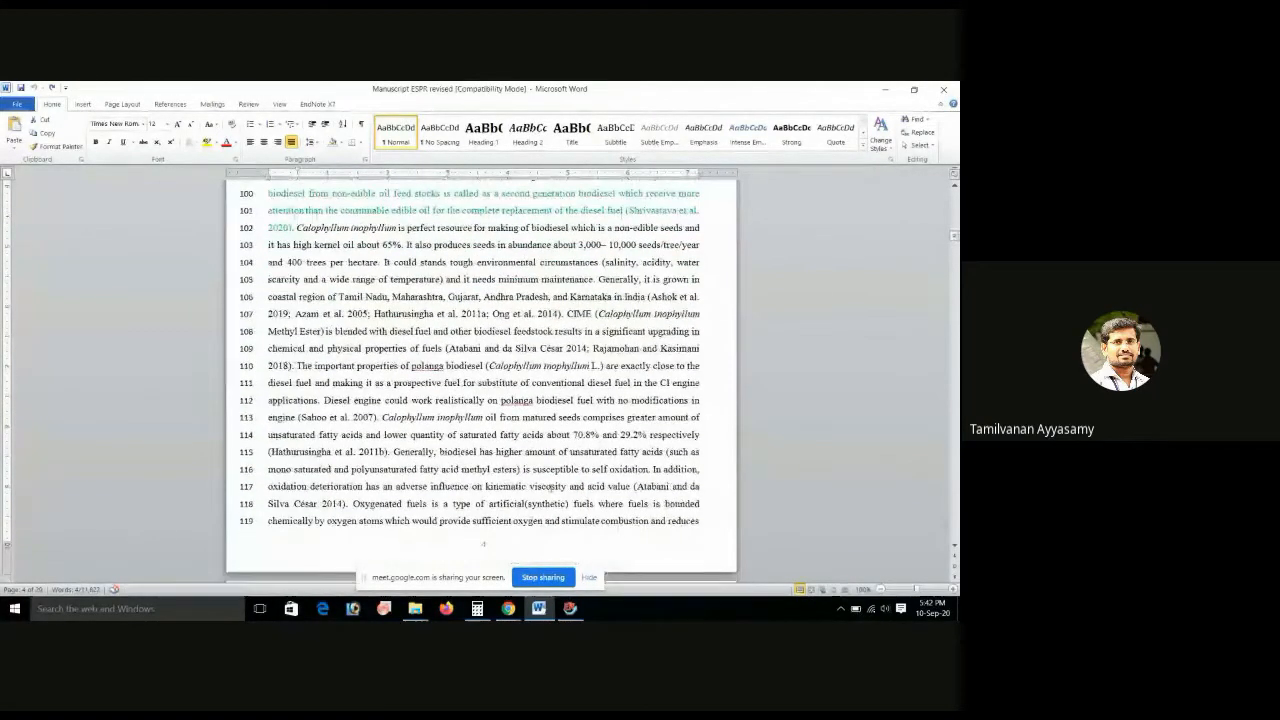
scroll(547, 490, "down", 4)
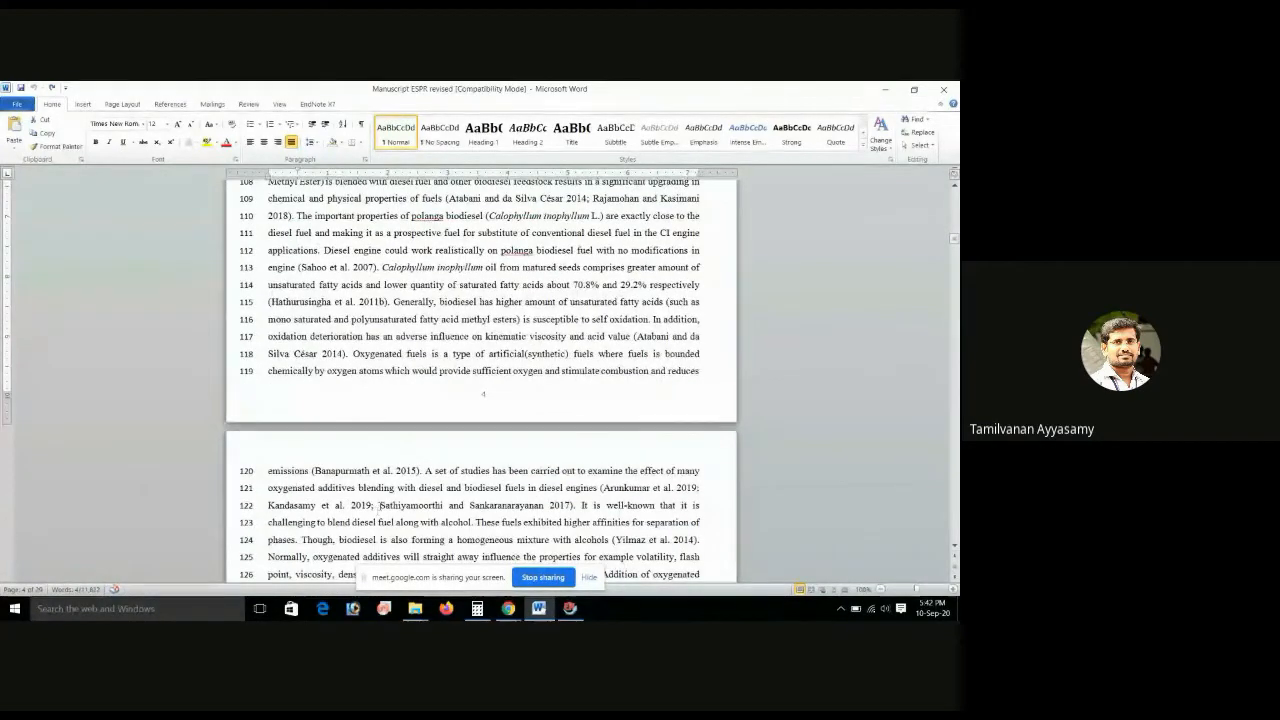
left_click_drag(601, 488, 574, 506)
left_click_drag(418, 506, 570, 507)
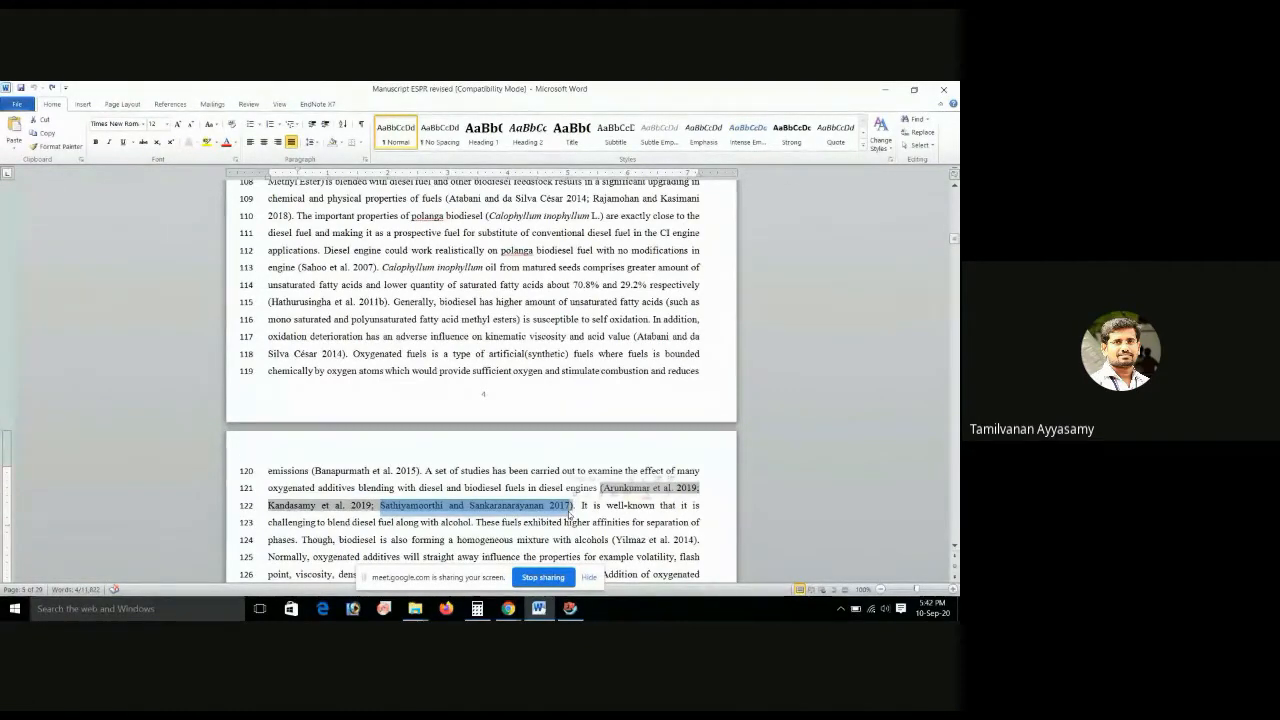
- Examine the author-year reference list at the end of the manuscript, through its last entries before the List of Figures
scroll(483, 380, "down", 18)
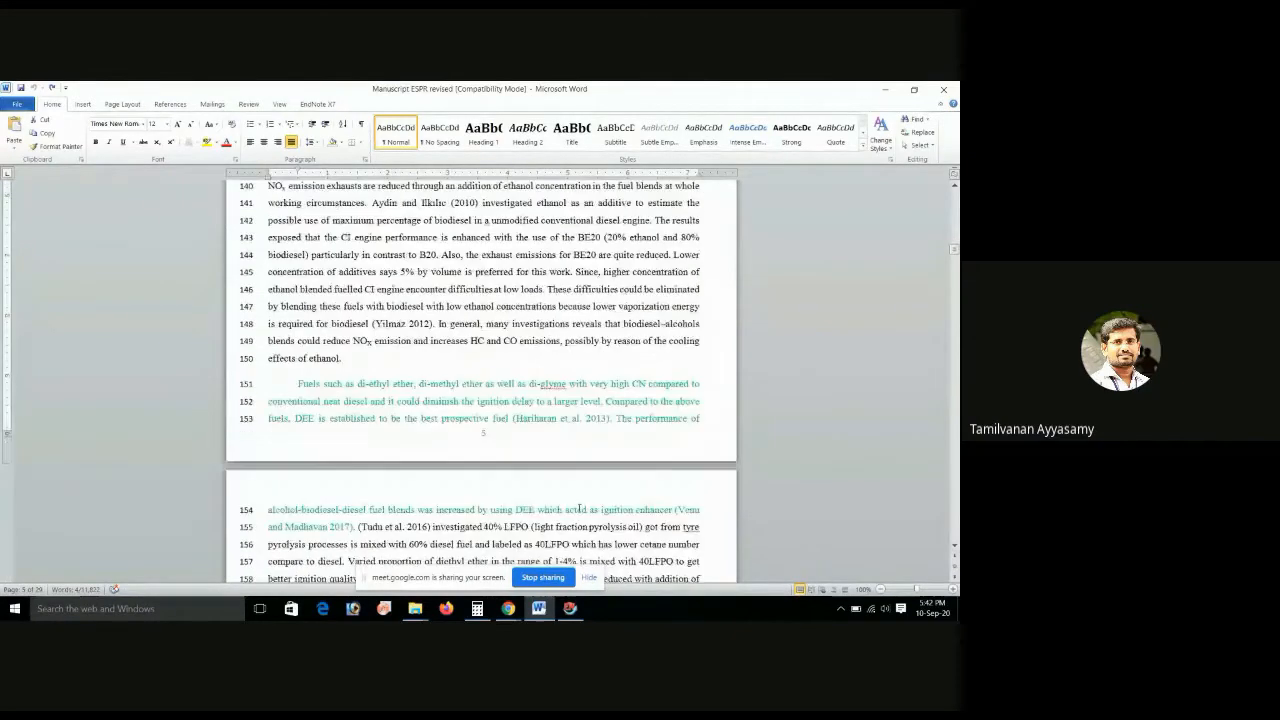
left_click_drag(954, 258, 956, 512)
scroll(646, 448, "down", 1)
scroll(646, 448, "down", 1)
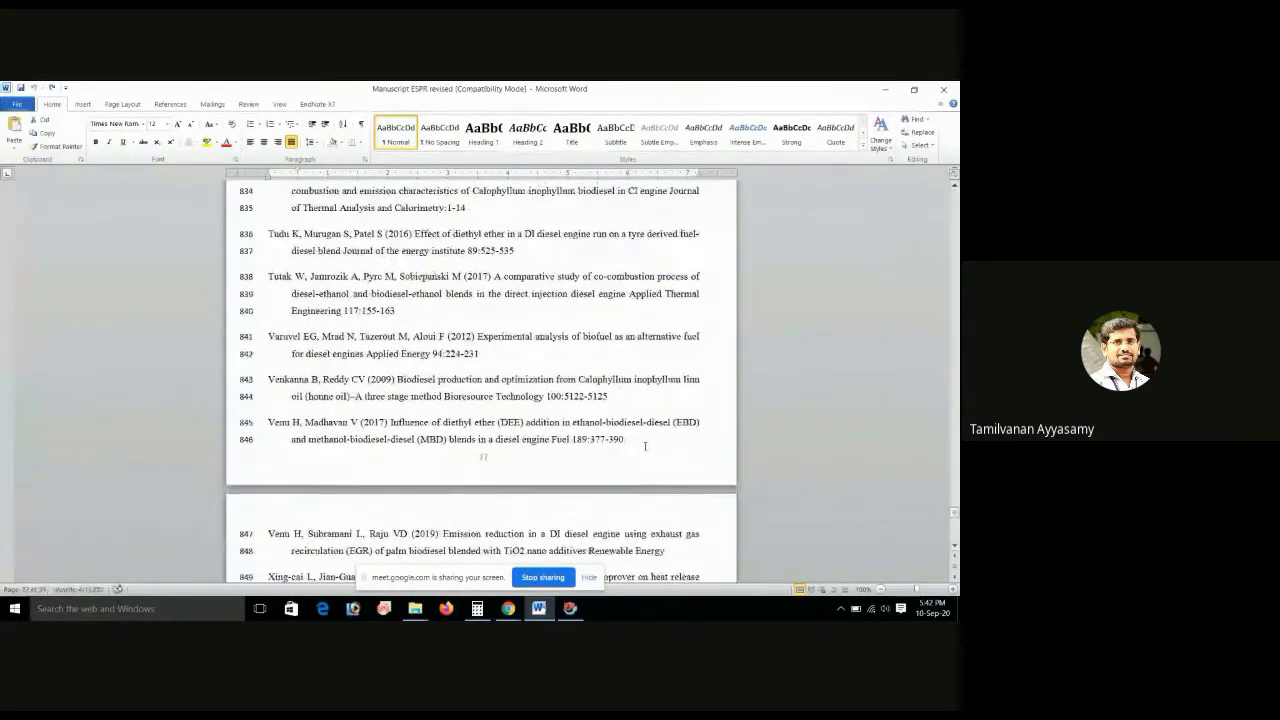
scroll(644, 444, "down", 2)
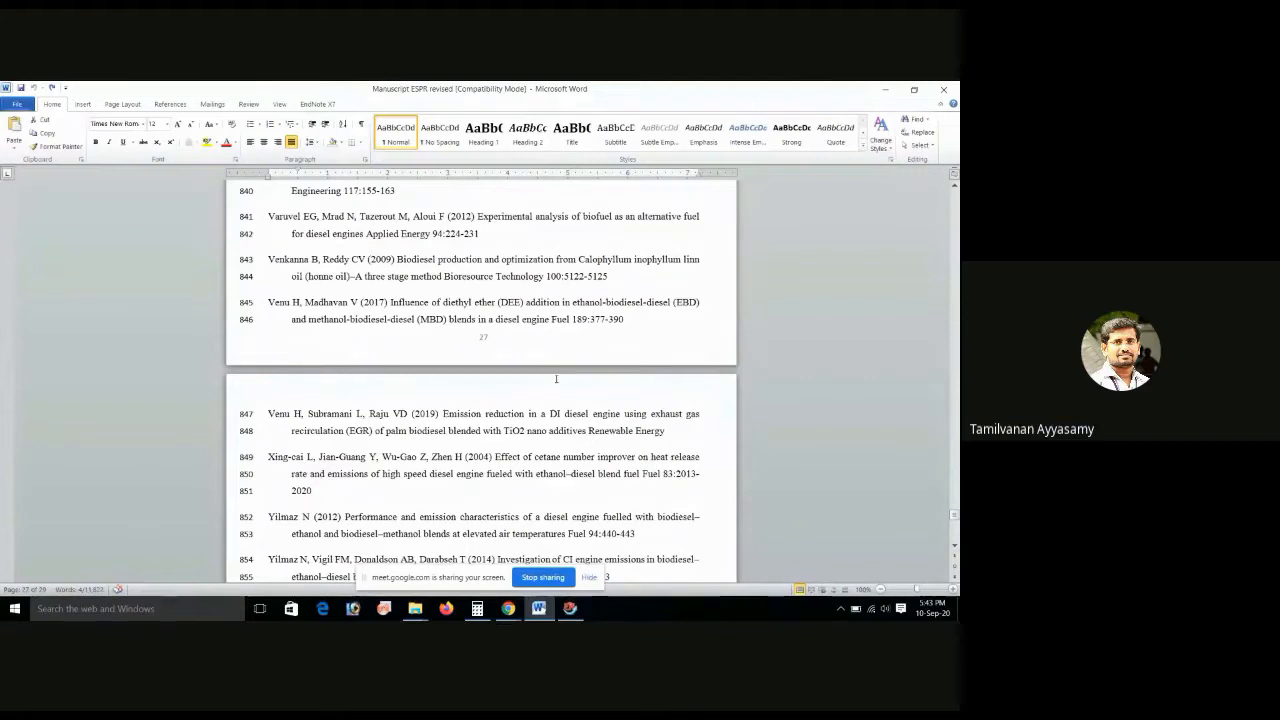
scroll(556, 379, "down", 1)
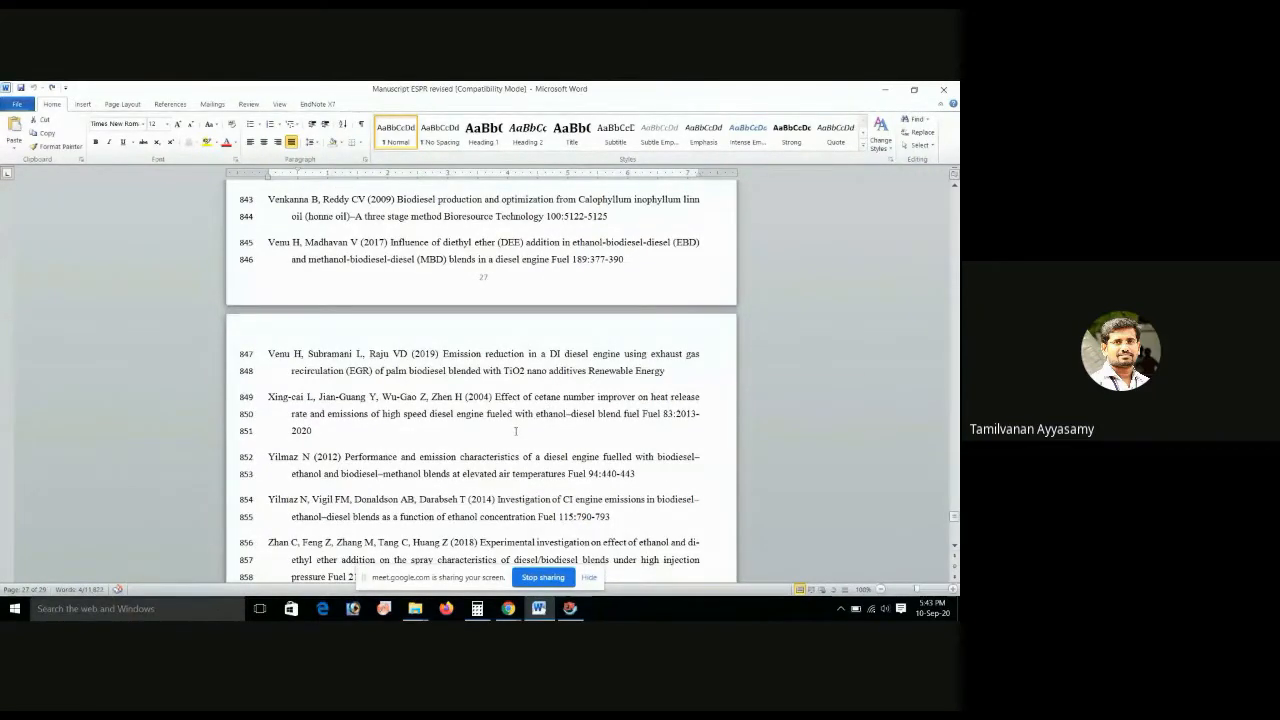
scroll(516, 431, "down", 2)
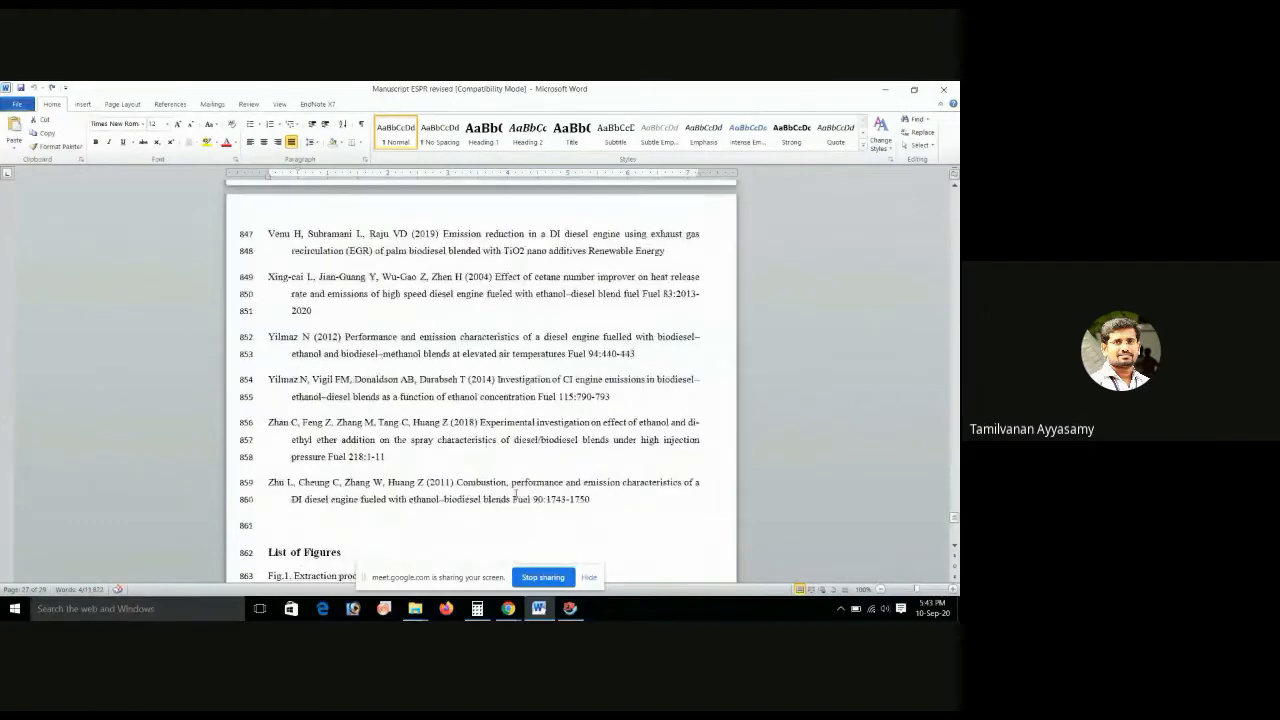
scroll(516, 431, "up", 8)
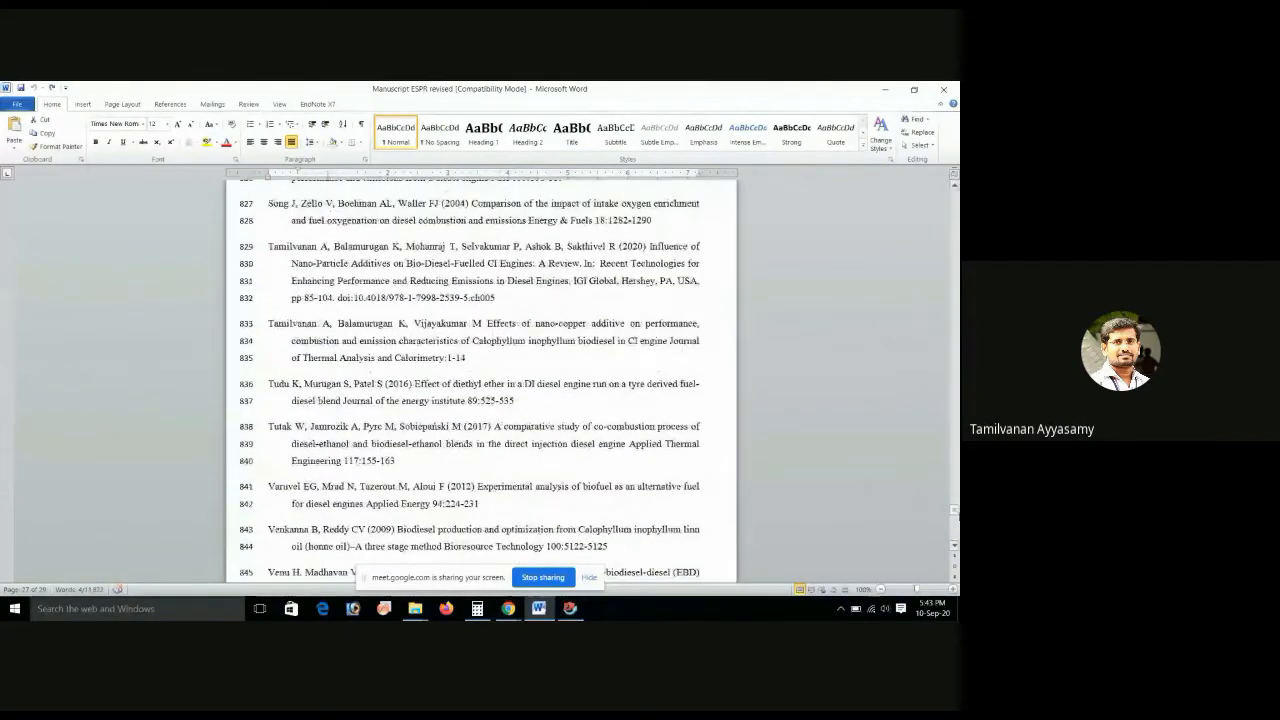
- Try to apply the EndNote style Renewable Sustain Energy Rev to the citations of the entire manuscript
left_click_drag(955, 512, 955, 314)
scroll(498, 413, "down", 7)
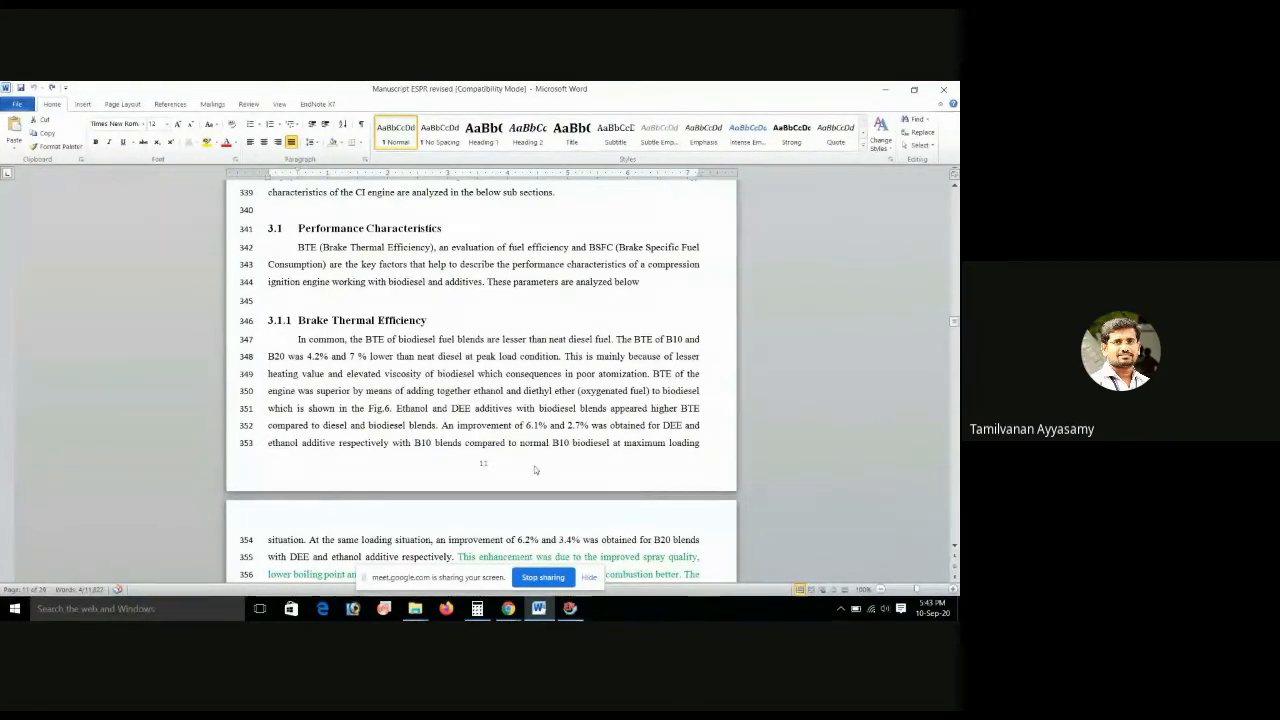
key("ctrl+a")
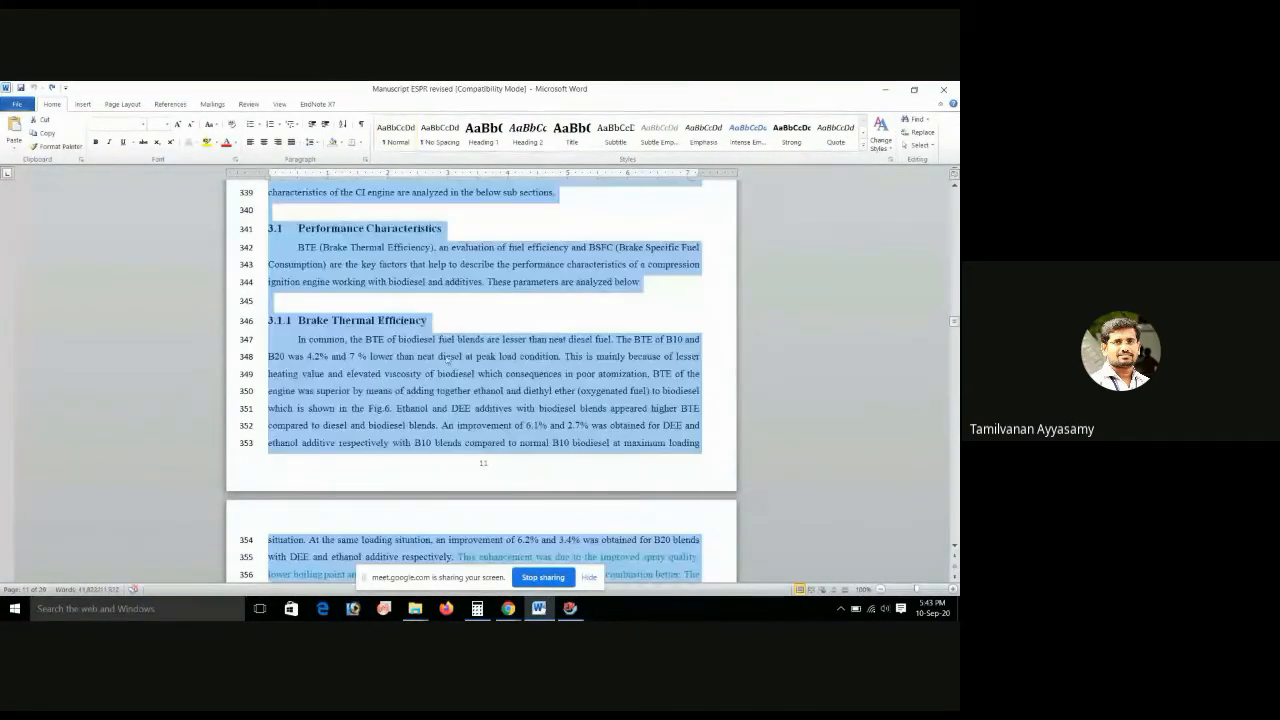
left_click(318, 104)
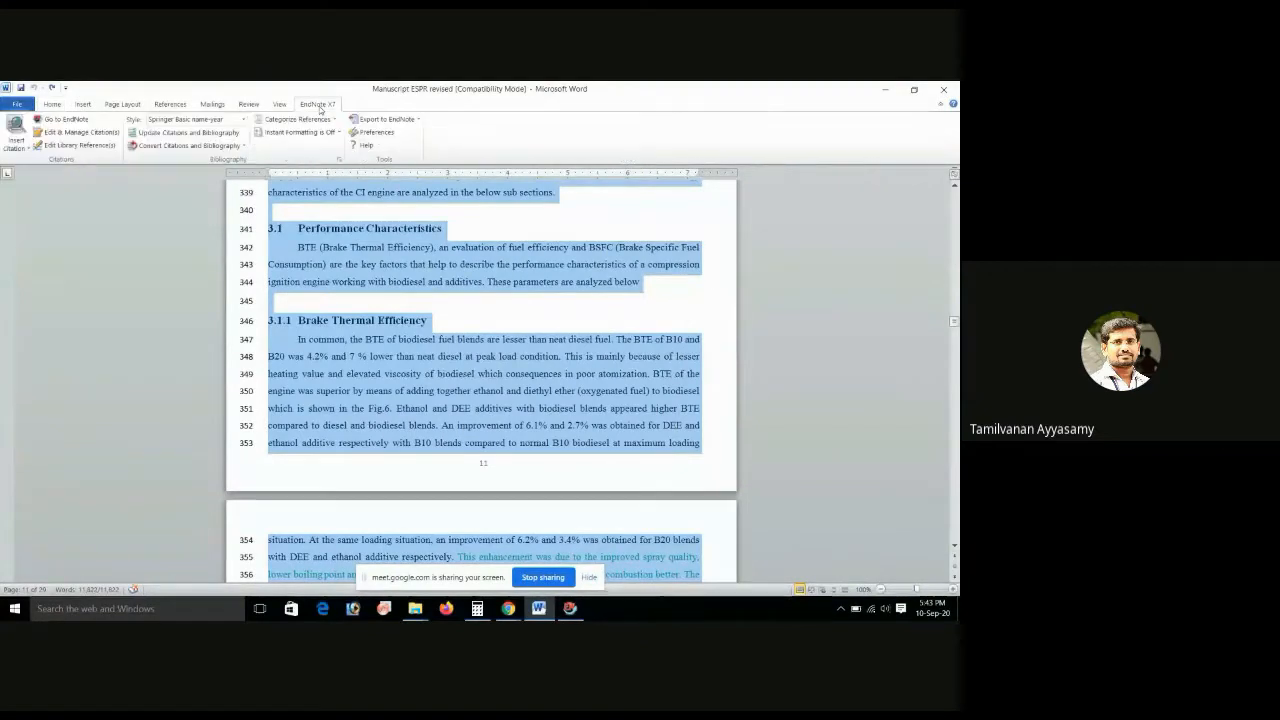
left_click(244, 120)
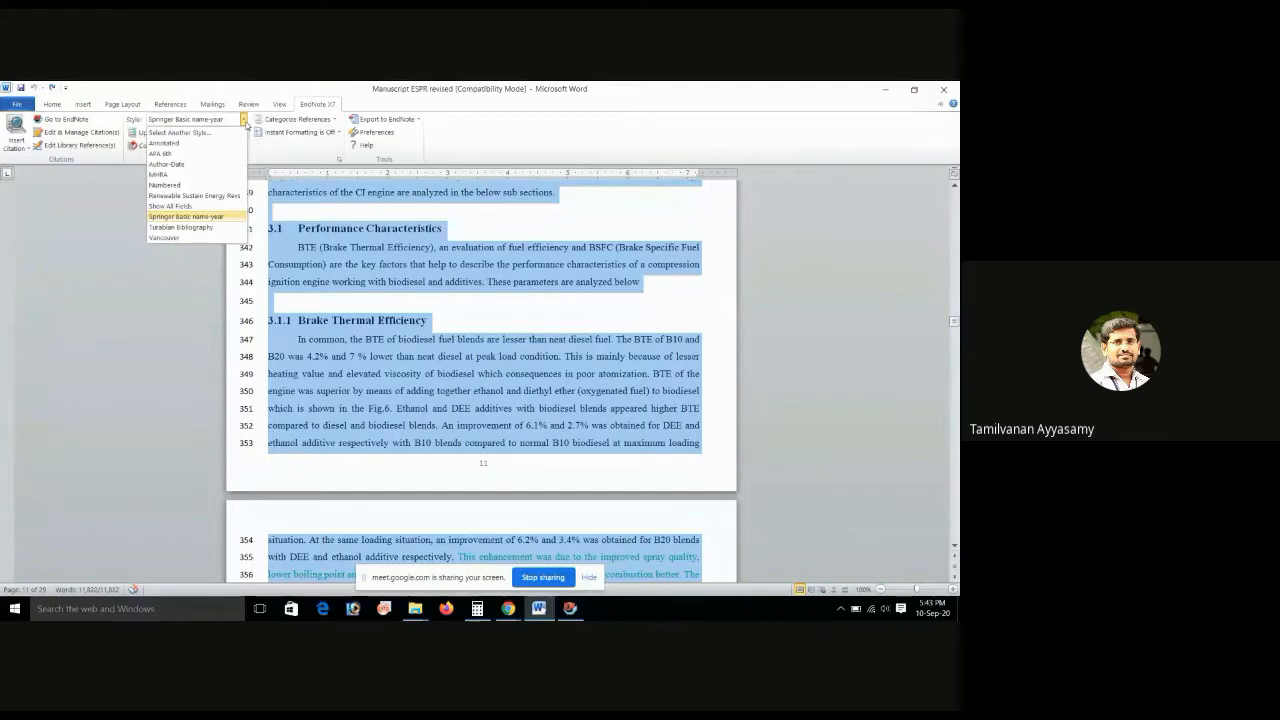
left_click(195, 195)
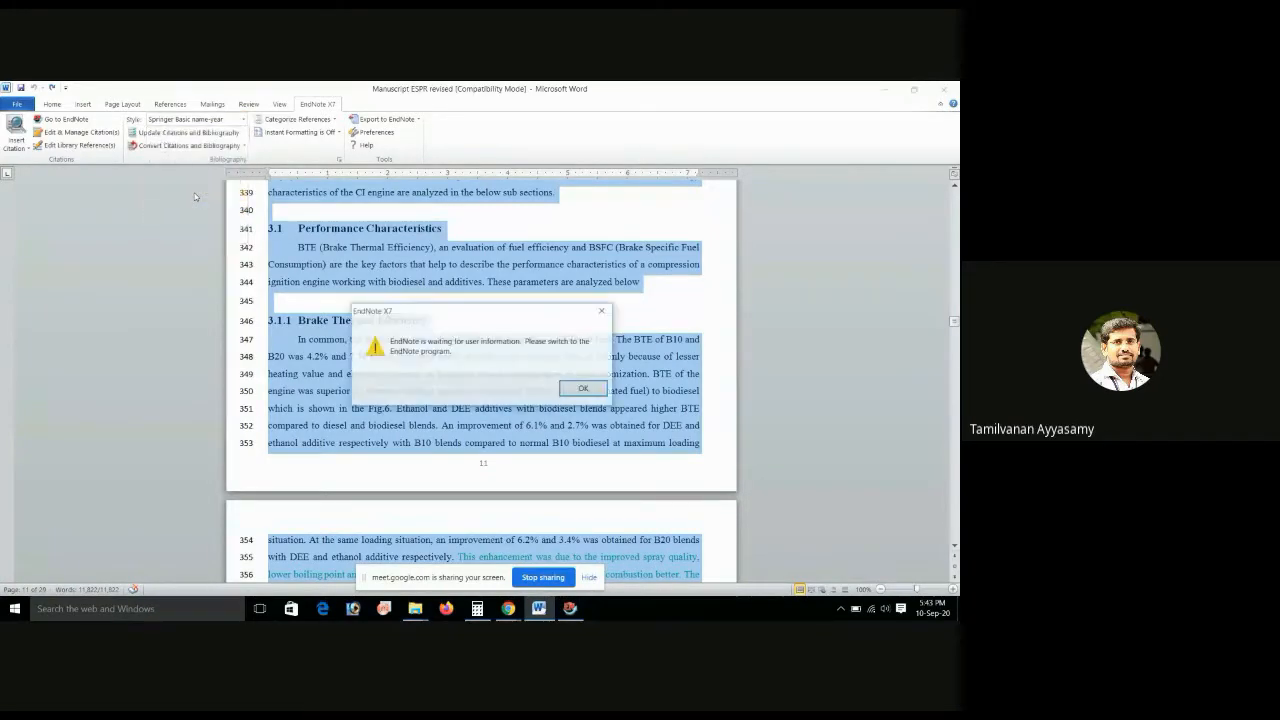
left_click(577, 389)
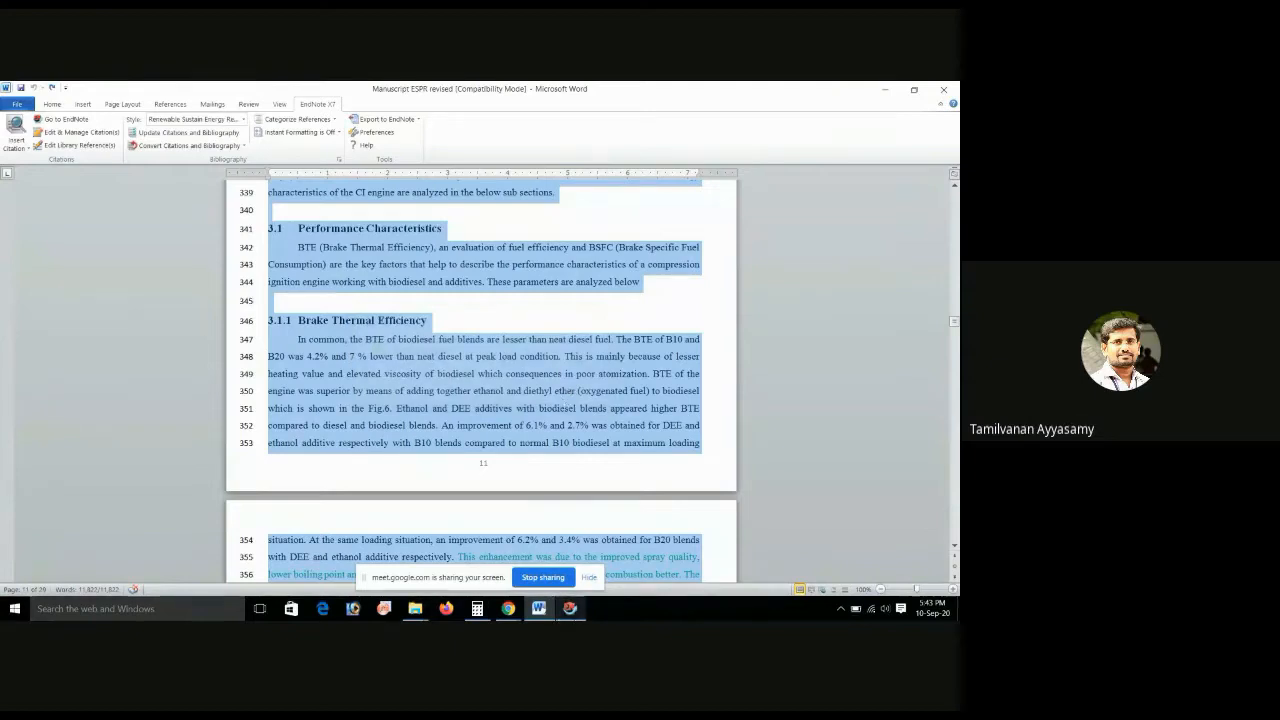
- Switch to EndNote, close its pending dialog, and return to the manuscript in Word
left_click(569, 608)
left_click(627, 460)
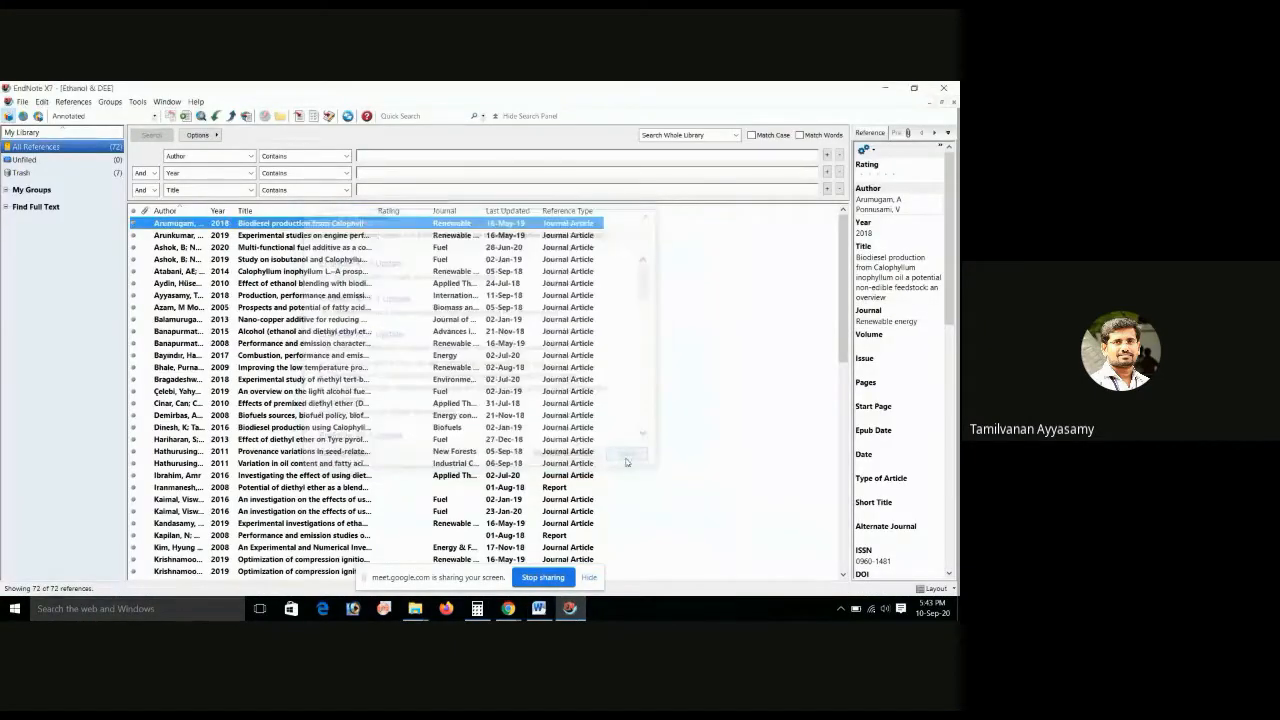
left_click(540, 609)
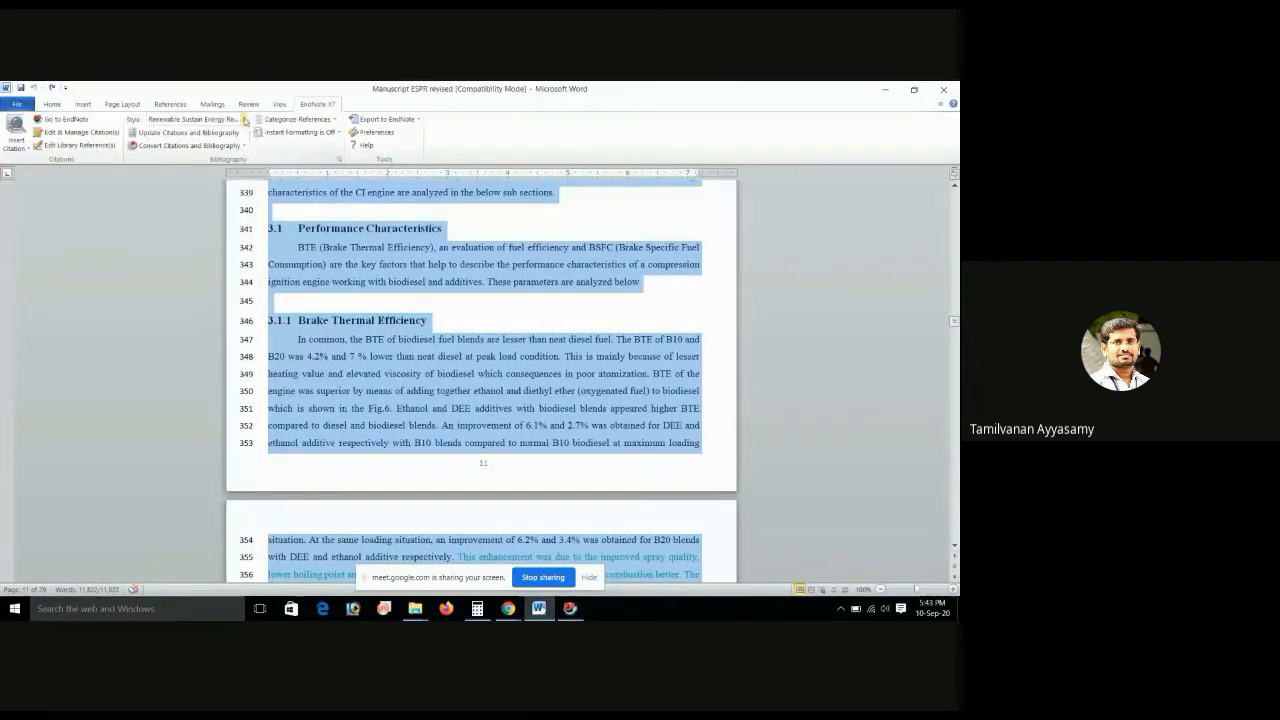
- Try the Renewable Sustain Energy Rev style again and check the citations in the fuel blend preparation section
left_click(242, 119)
left_click(197, 196)
scroll(497, 360, "up", 15)
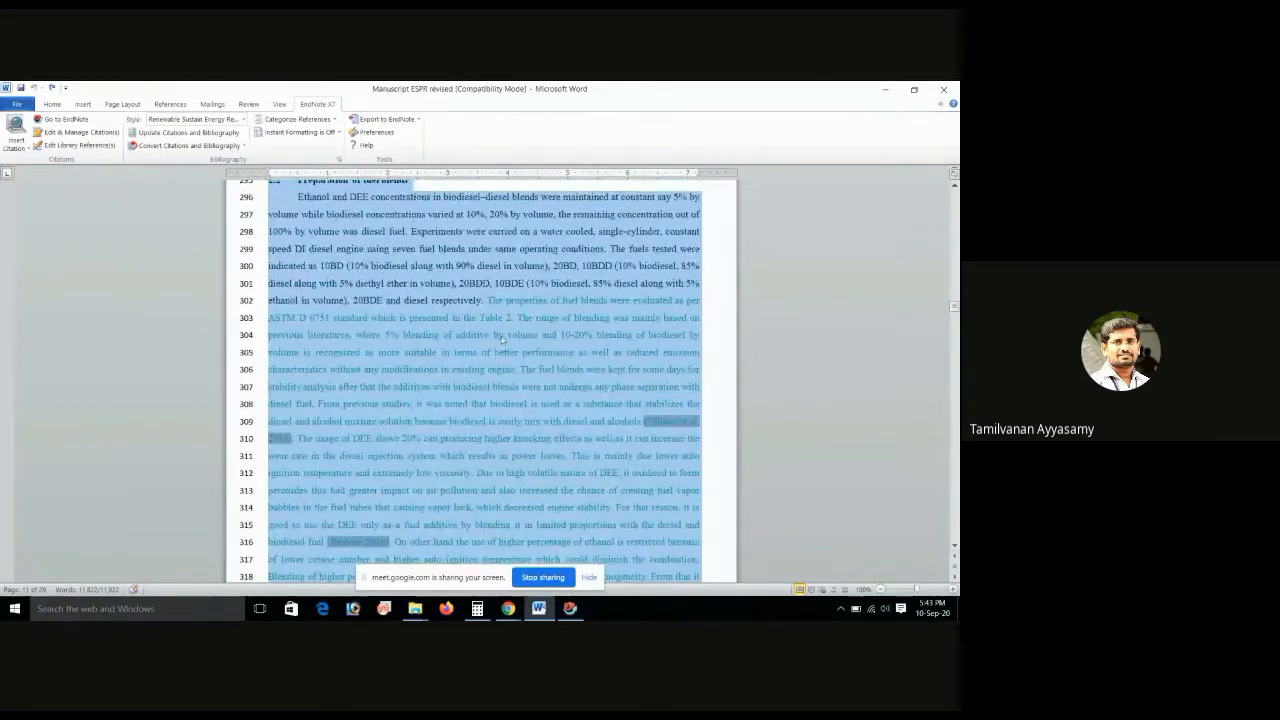
- Select the whole manuscript and set the EndNote citation style to Numbered
left_click(505, 335)
key("ctrl+a")
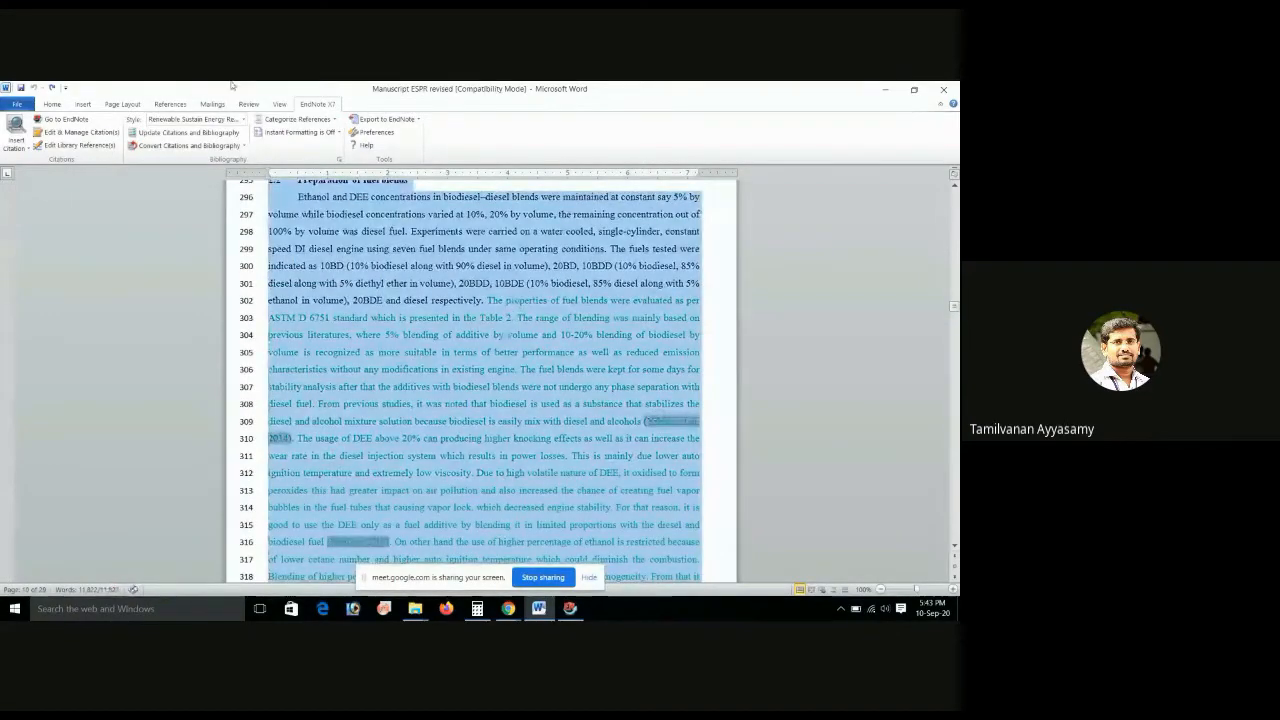
left_click(242, 119)
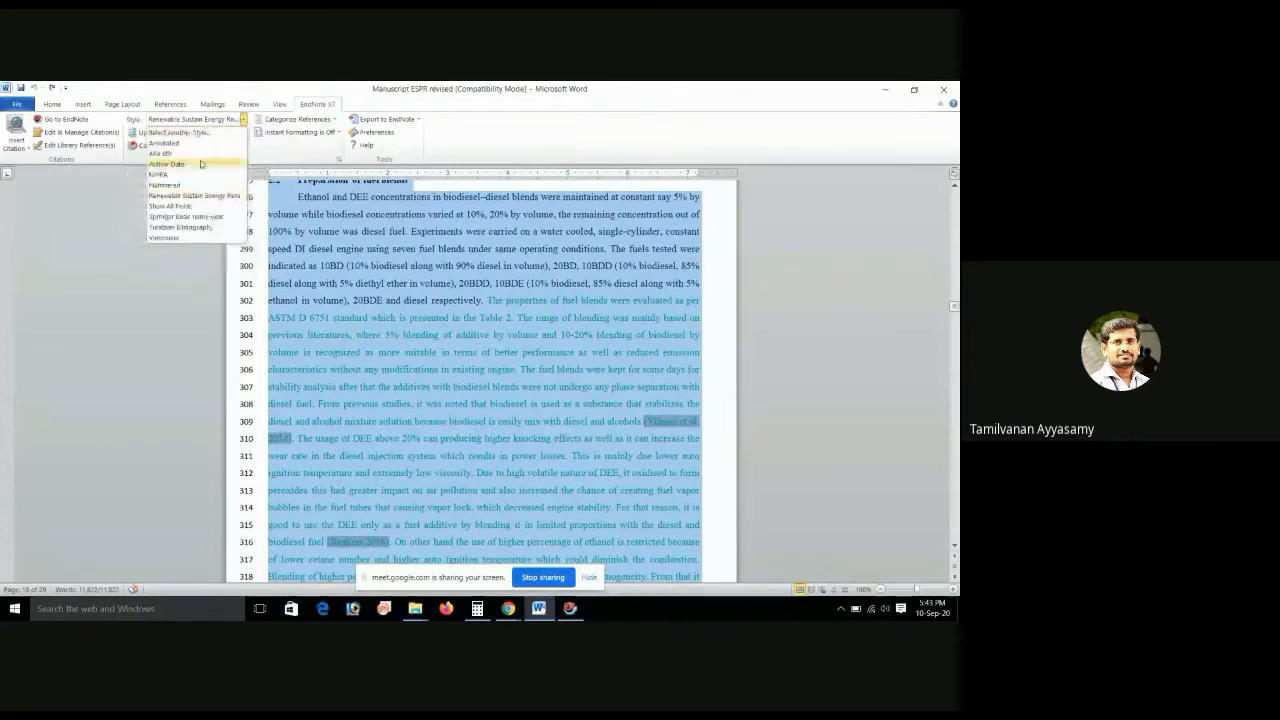
left_click(166, 185)
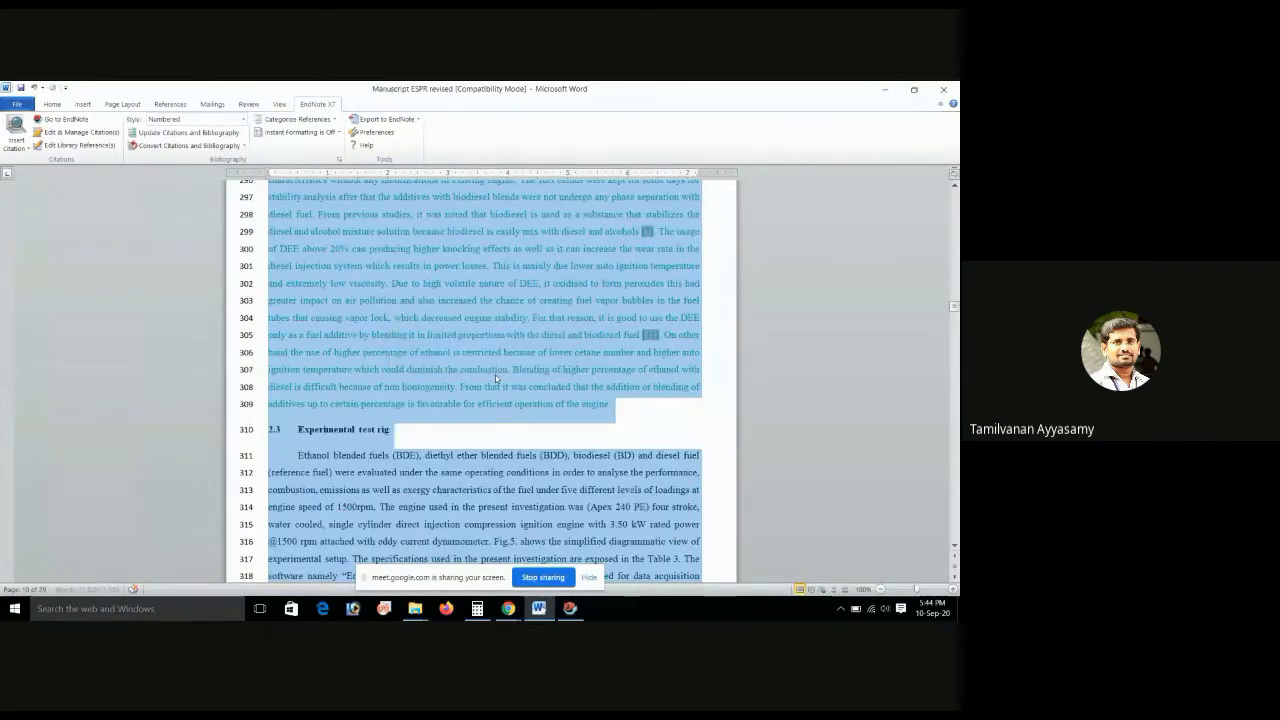
- Check the numbered in-text citations and highlight [46, 47] at the end of the paragraph before section 2.1.1
left_click(495, 375)
scroll(624, 392, "up", 5)
scroll(624, 392, "up", 20)
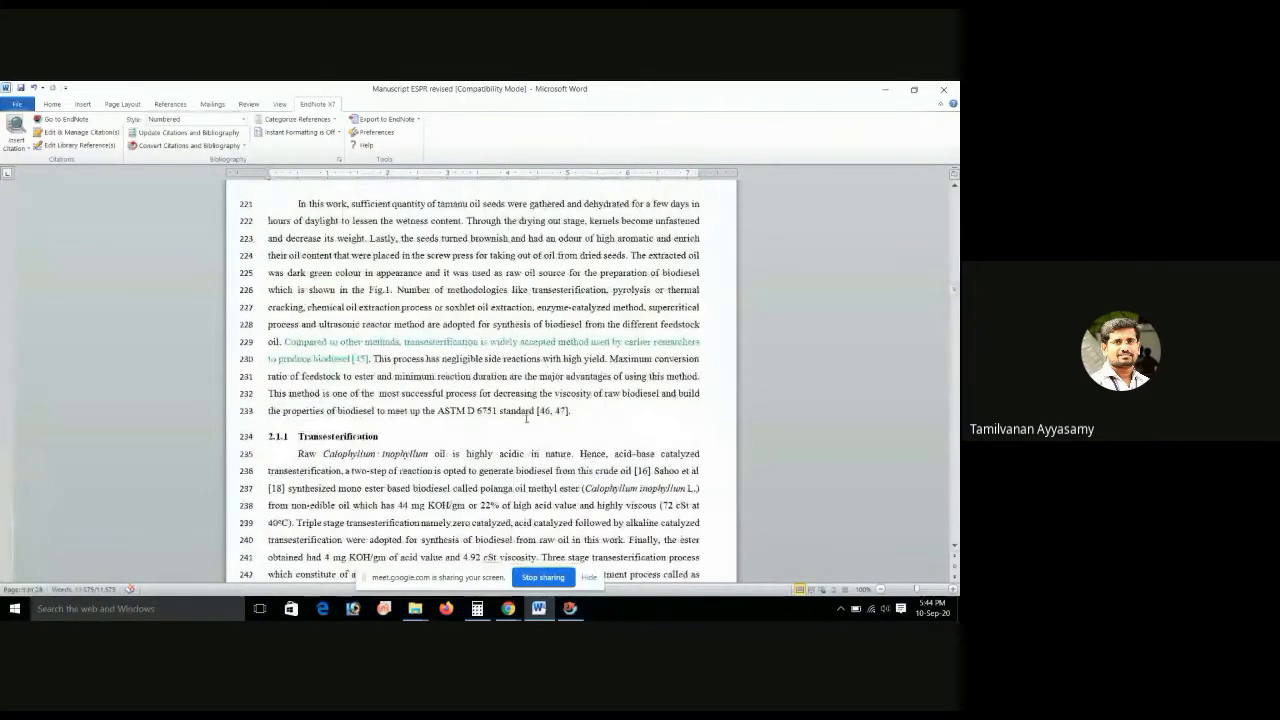
left_click_drag(536, 414, 569, 414)
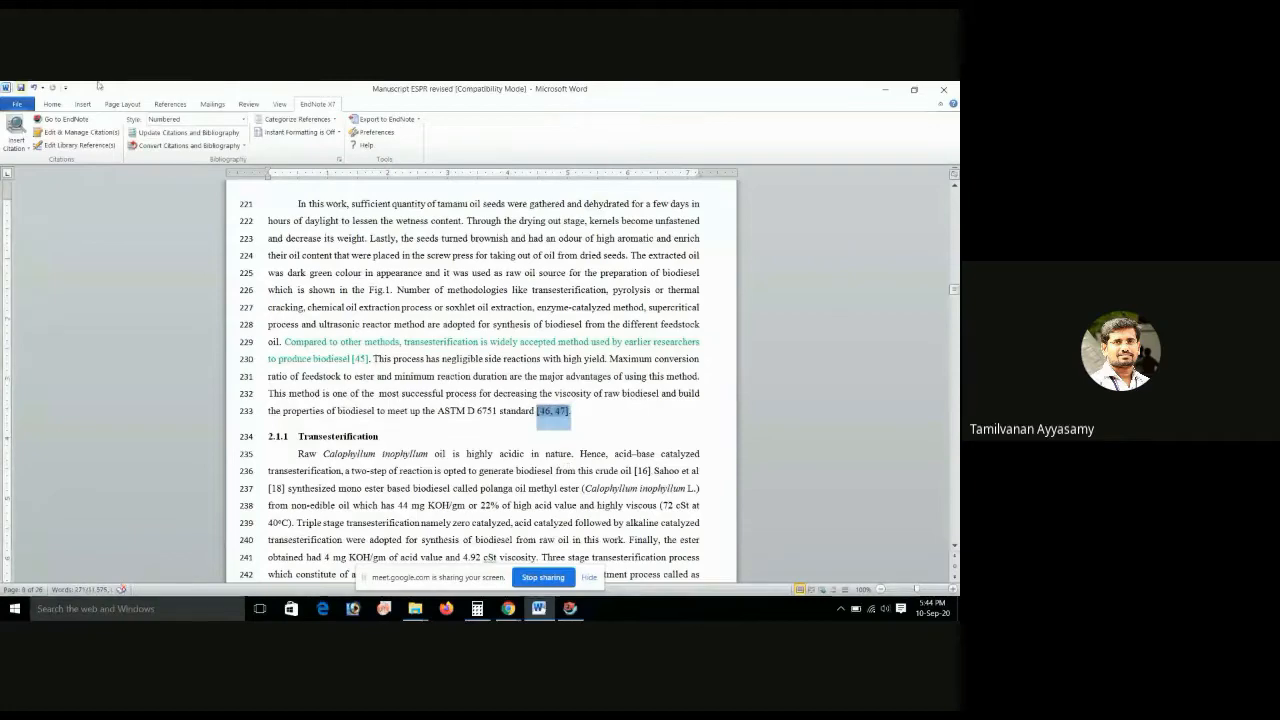
- Look through the body text around Materials and Methods and examine the numbered reference list at the manuscript's end
scroll(431, 347, "up", 11)
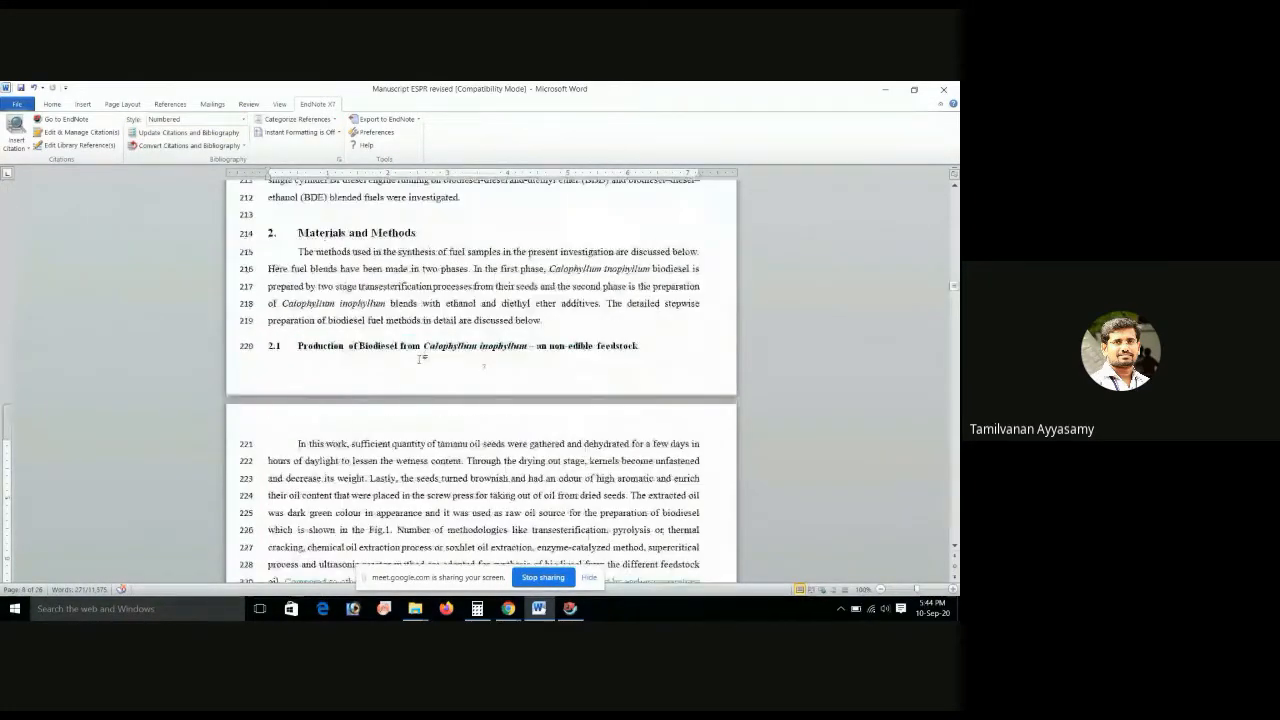
scroll(455, 360, "up", 1)
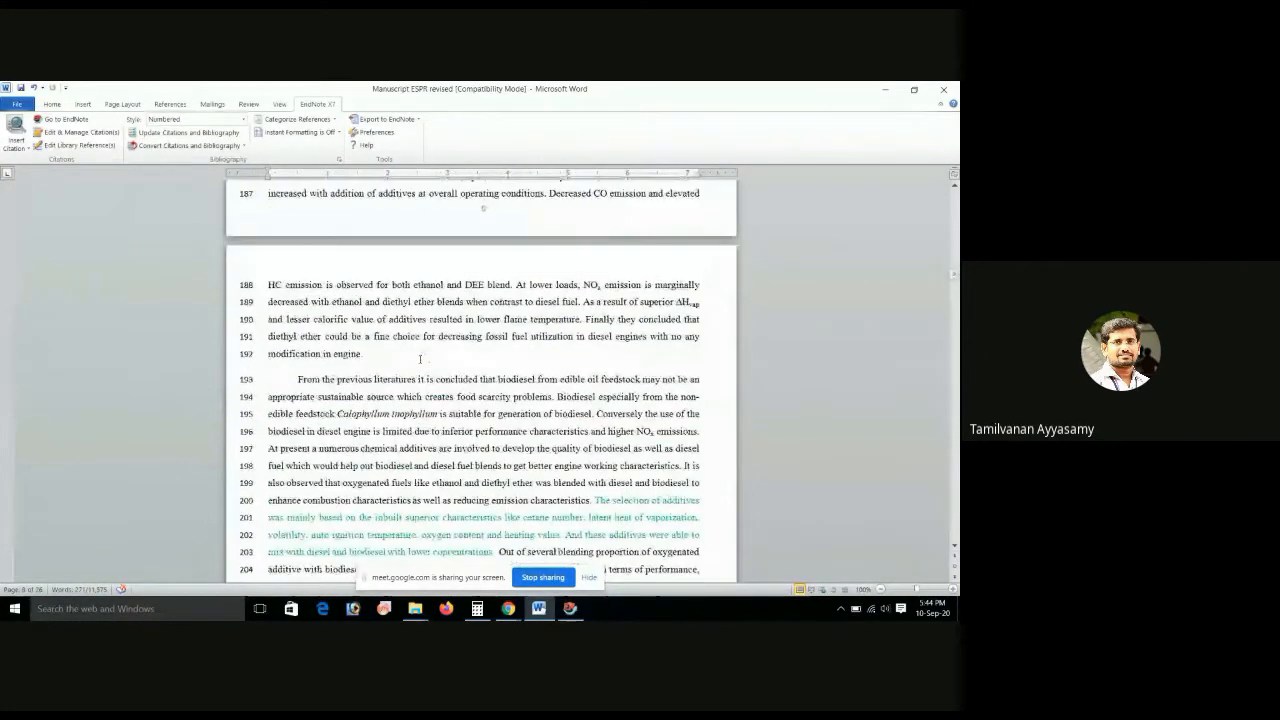
scroll(495, 351, "up", 1)
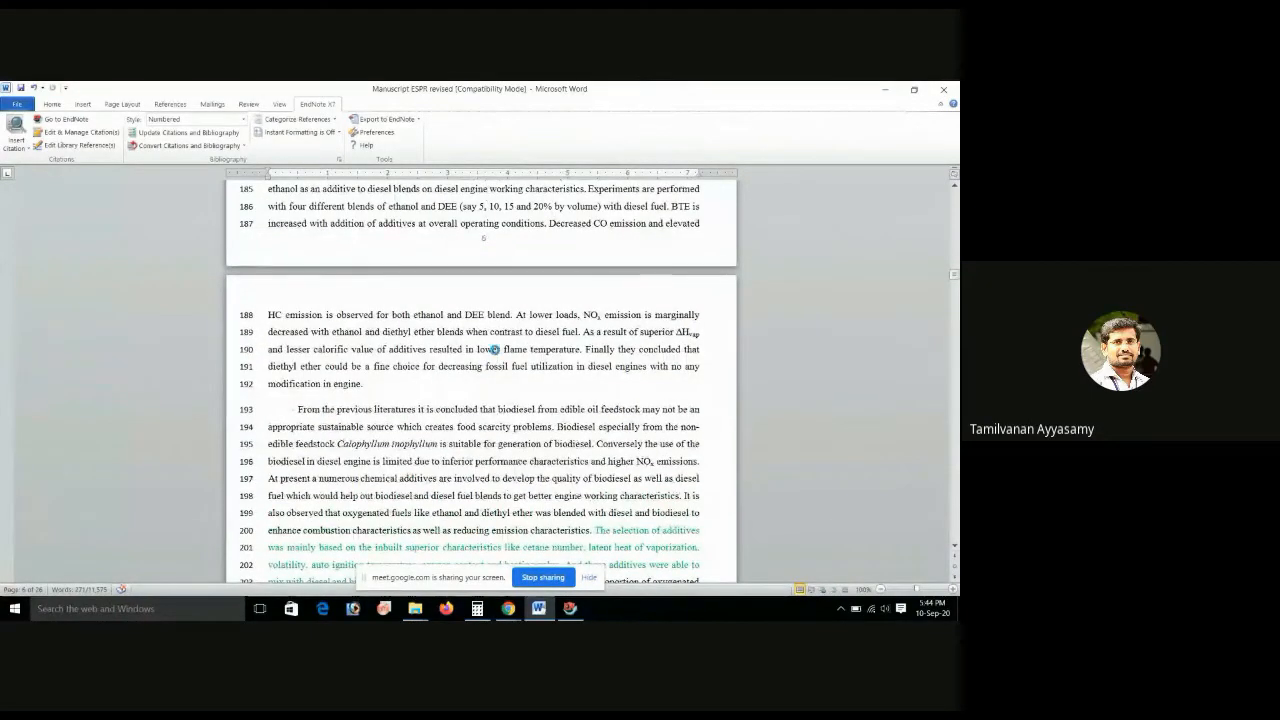
scroll(495, 349, "down", 15)
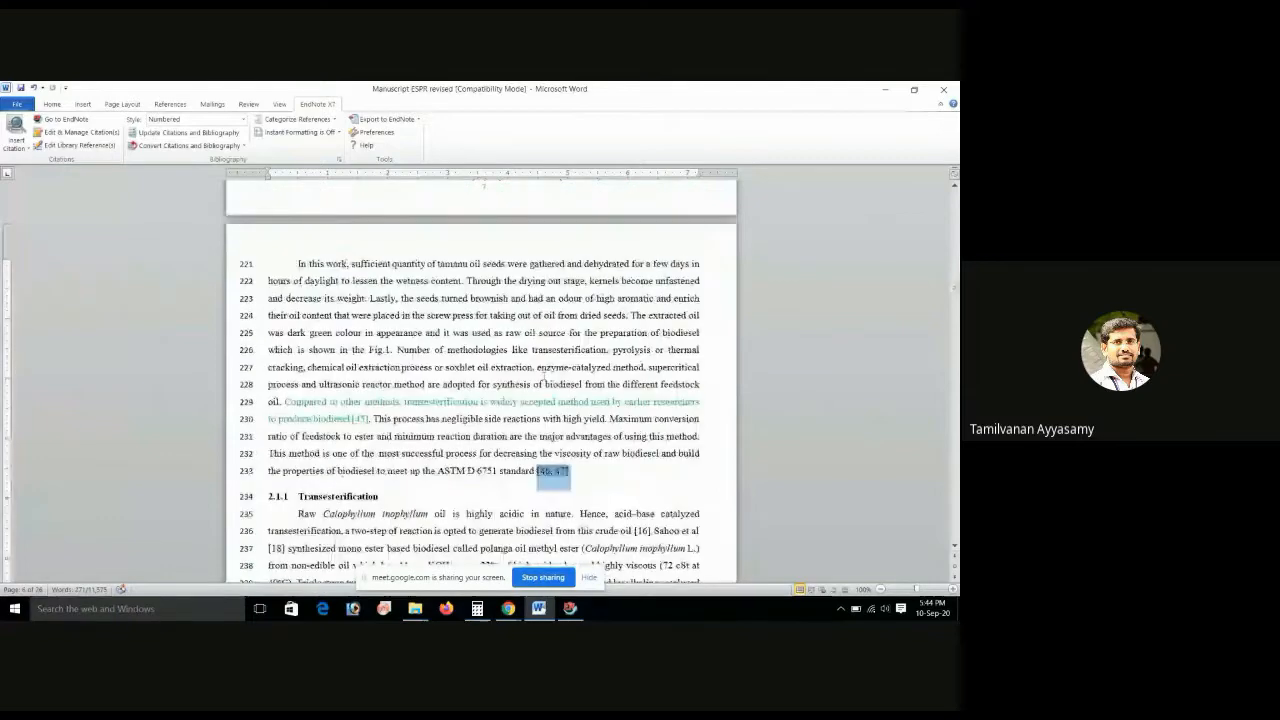
scroll(565, 287, "down", 8)
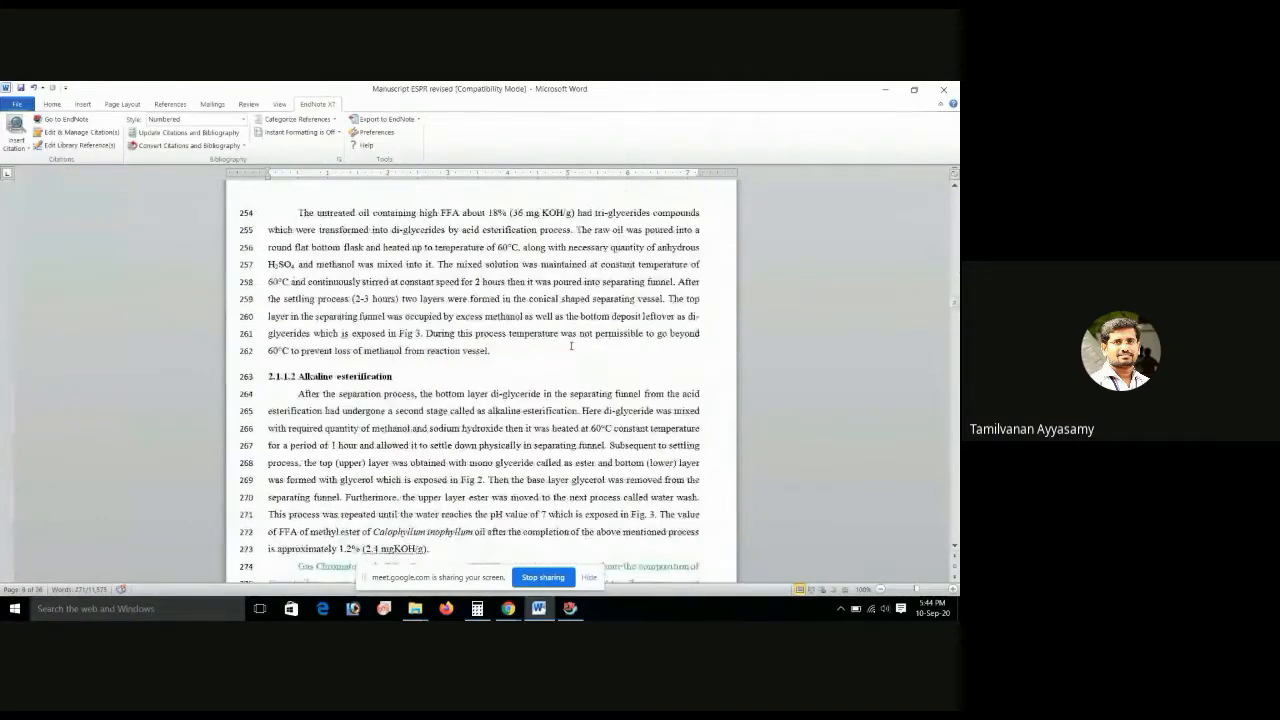
left_click_drag(950, 290, 952, 504)
scroll(355, 326, "up", 15)
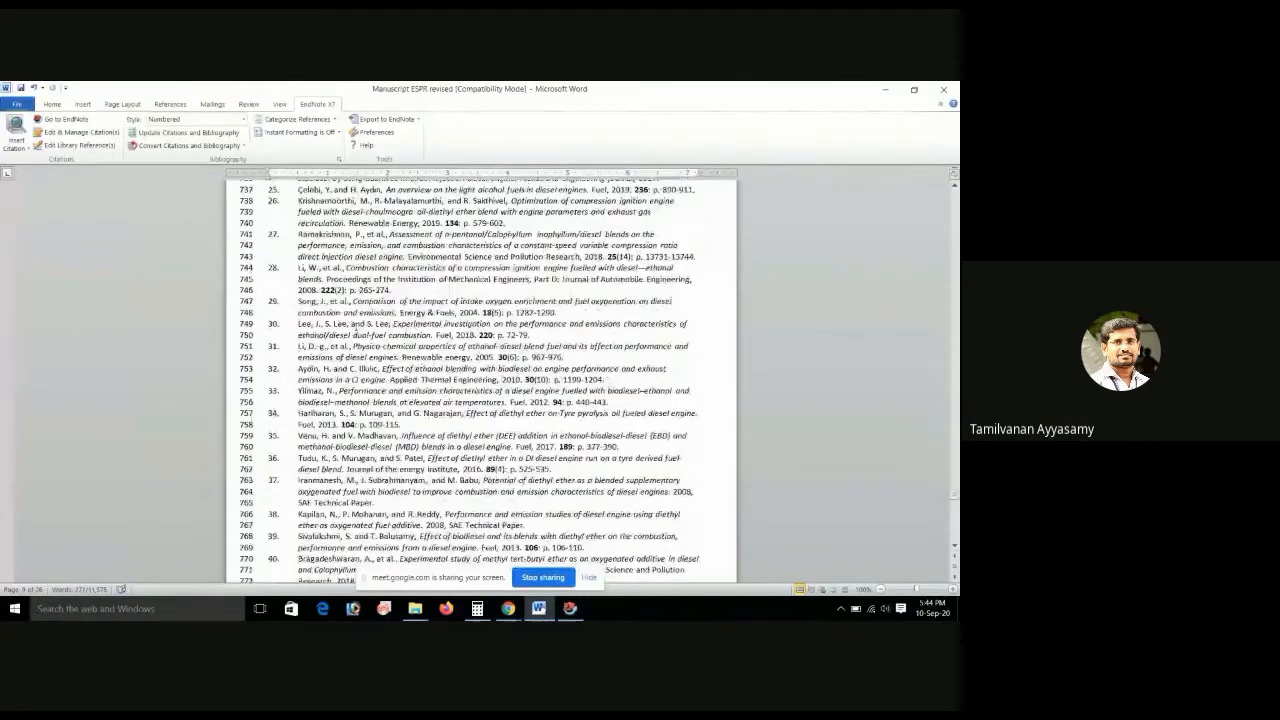
- Examine the opening entries of the numbered reference list and highlight the journal, year, volume and page details of reference 1
scroll(355, 326, "up", 12)
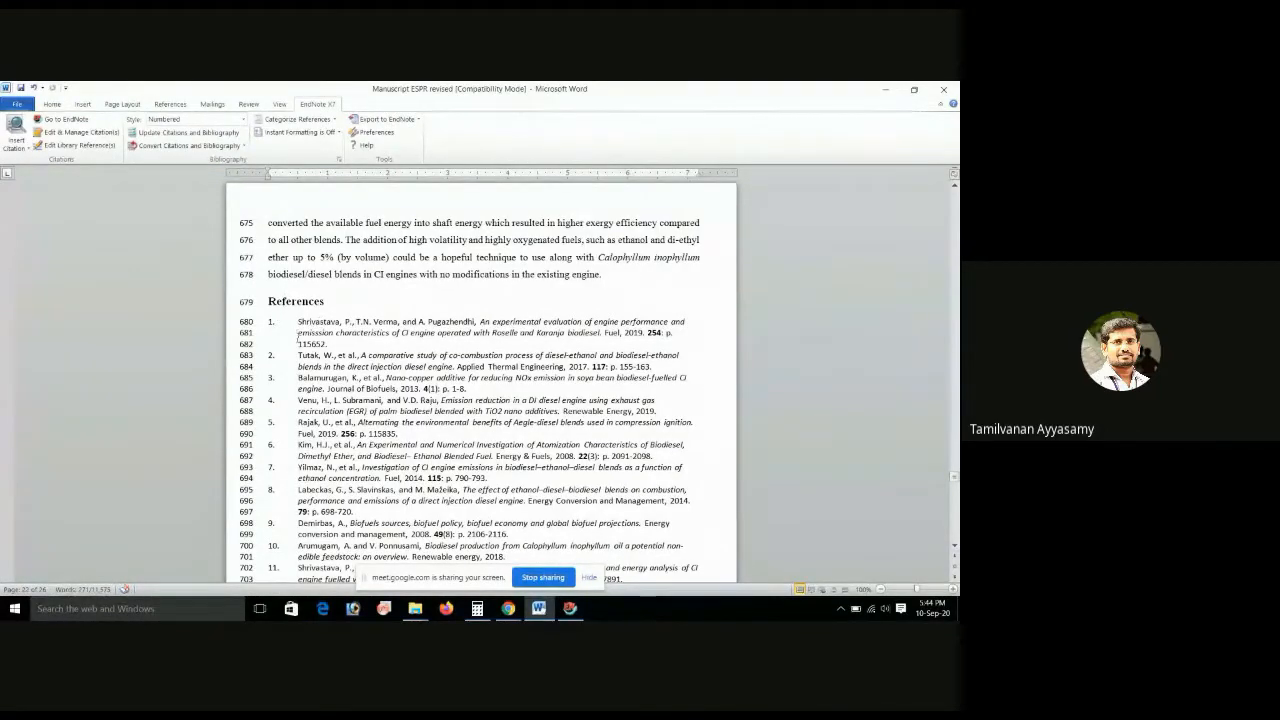
scroll(311, 343, "down", 2)
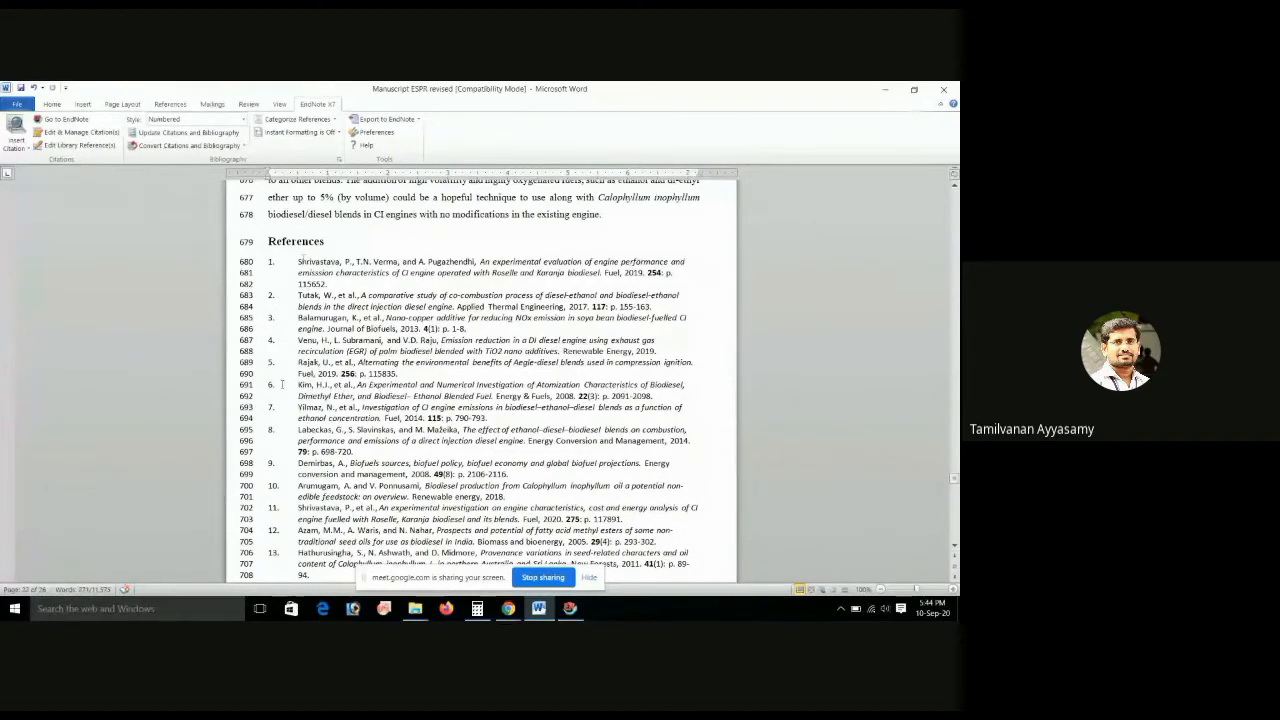
scroll(363, 363, "up", 2)
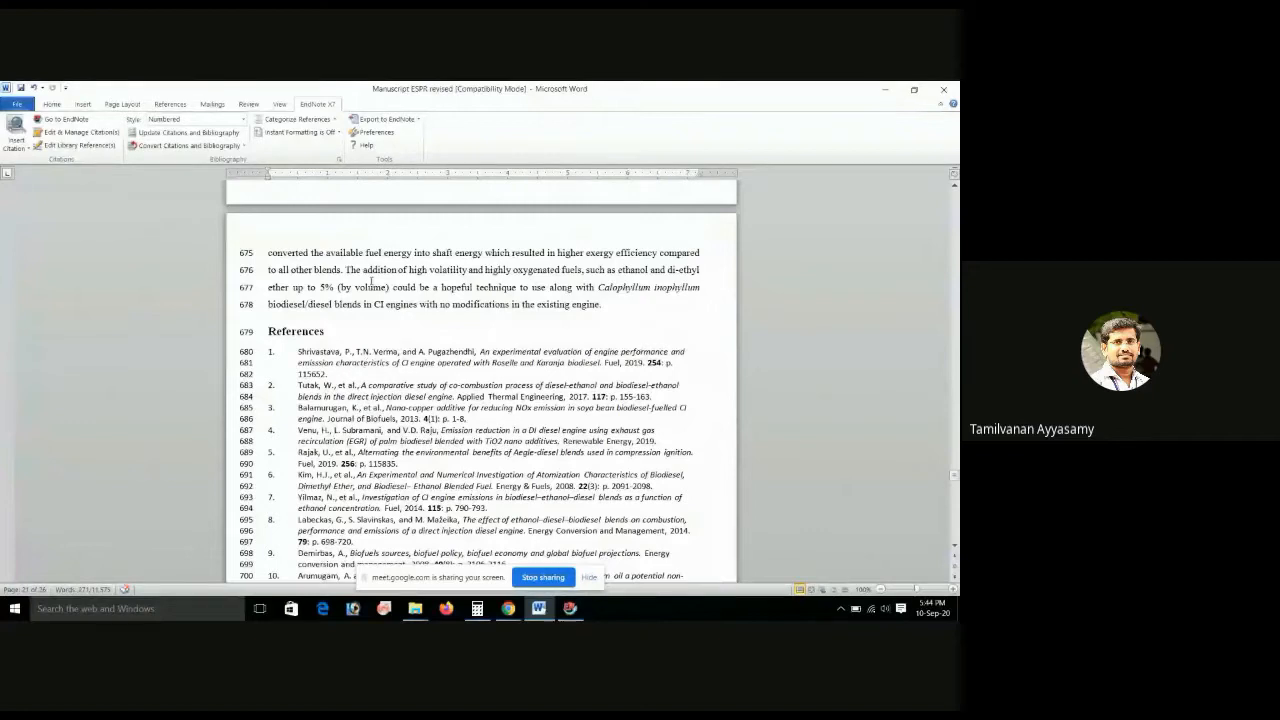
scroll(371, 283, "up", 4)
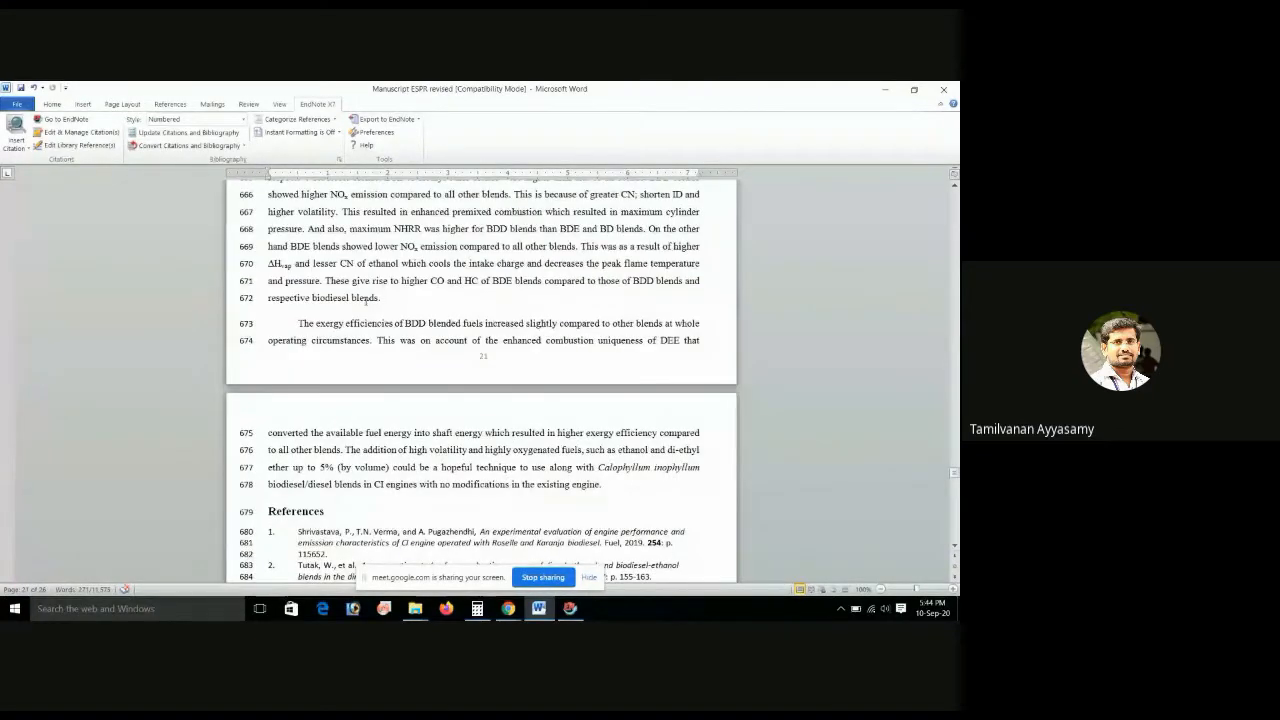
scroll(205, 354, "down", 2)
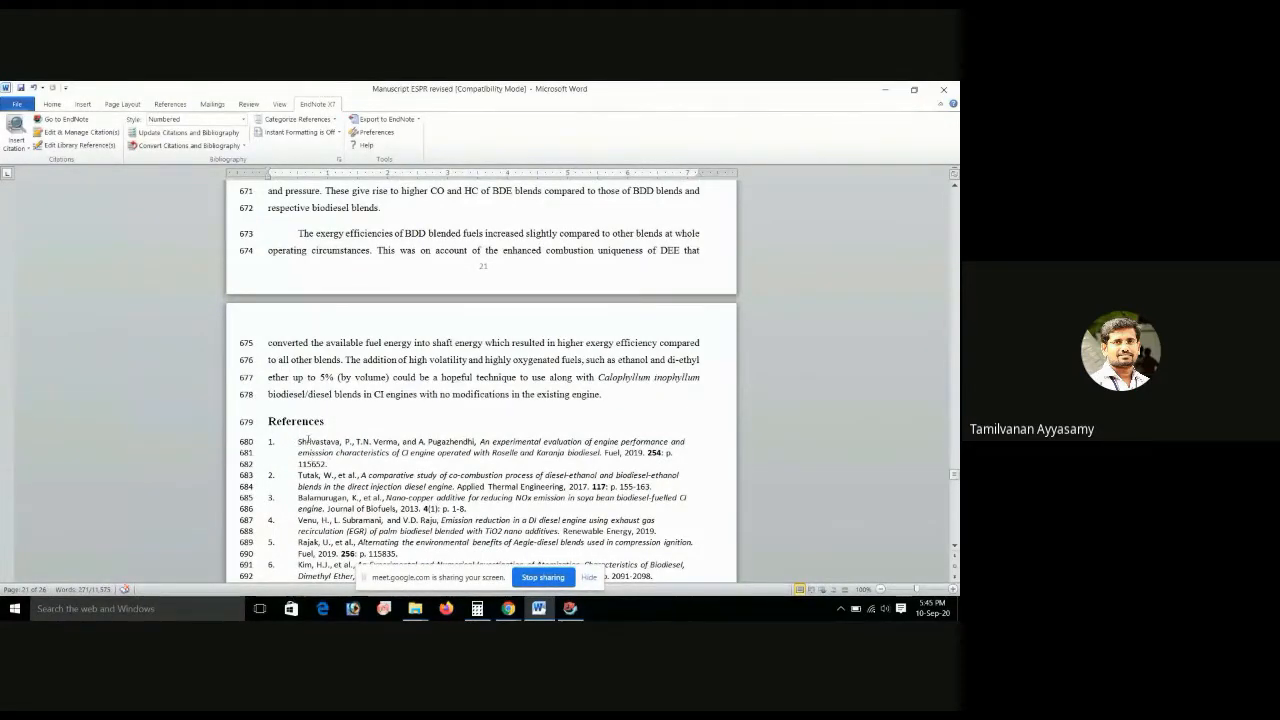
scroll(308, 440, "up", 1)
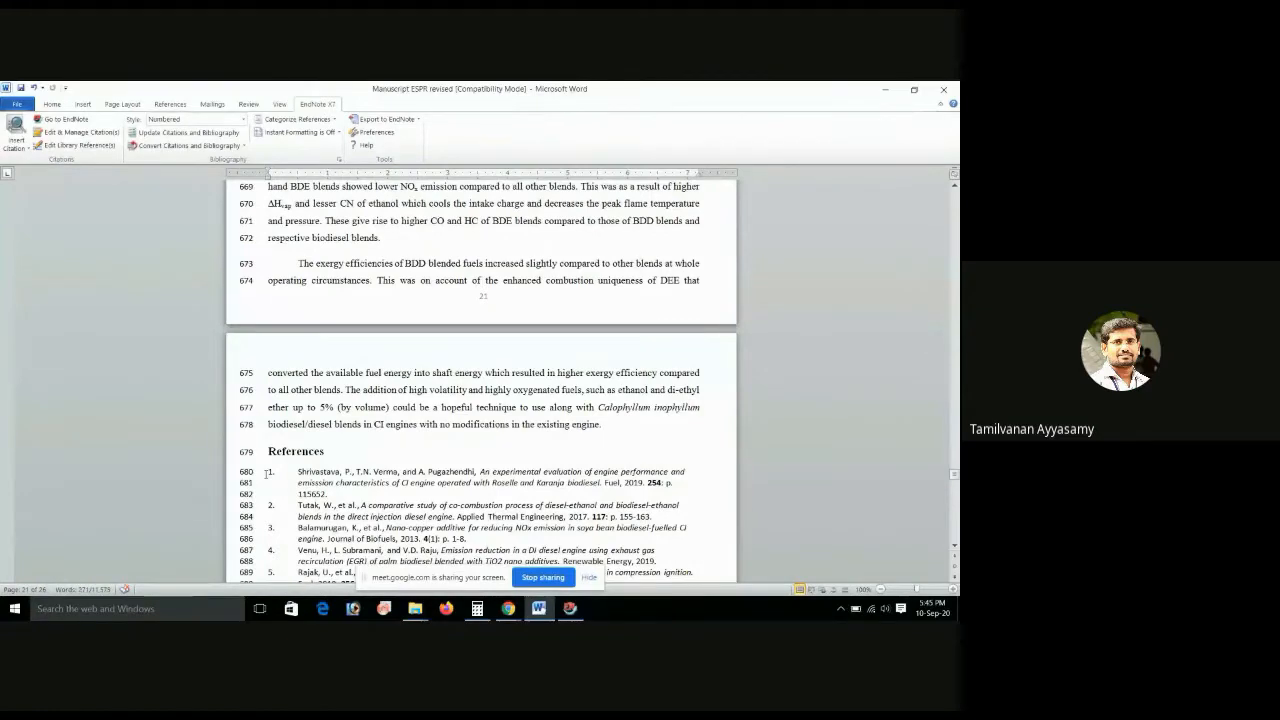
scroll(267, 472, "down", 4)
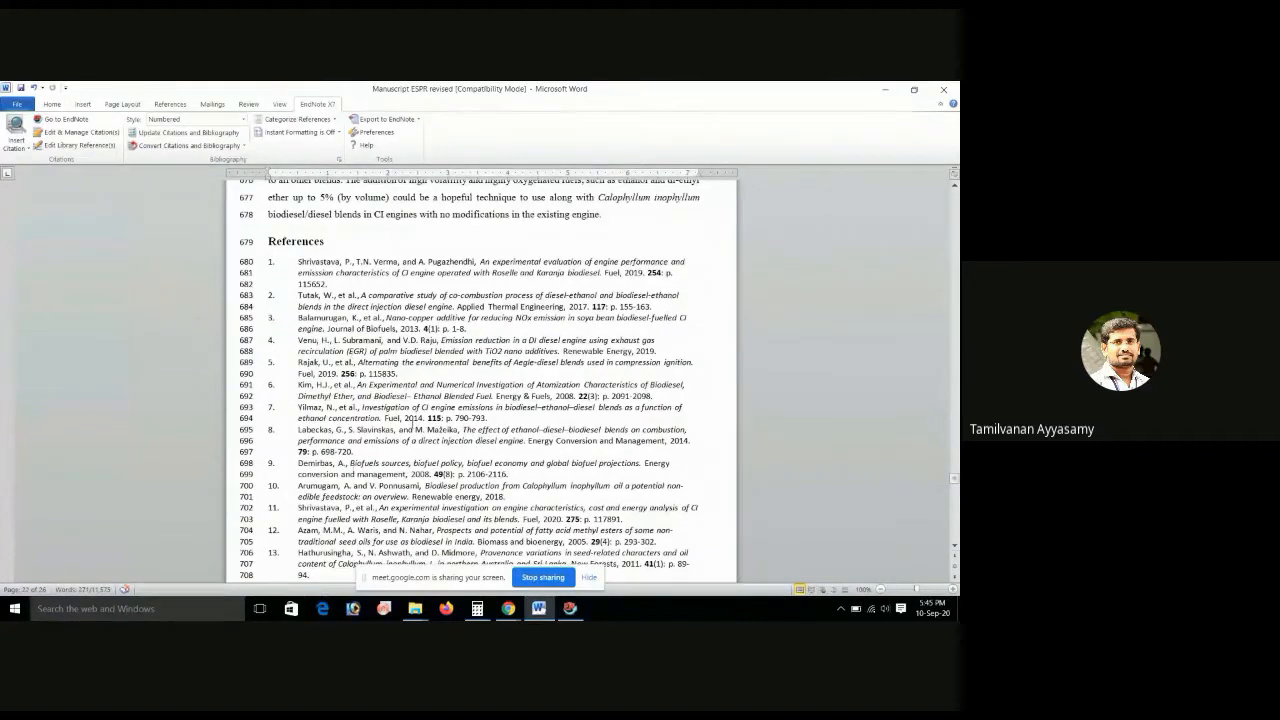
scroll(412, 425, "down", 1)
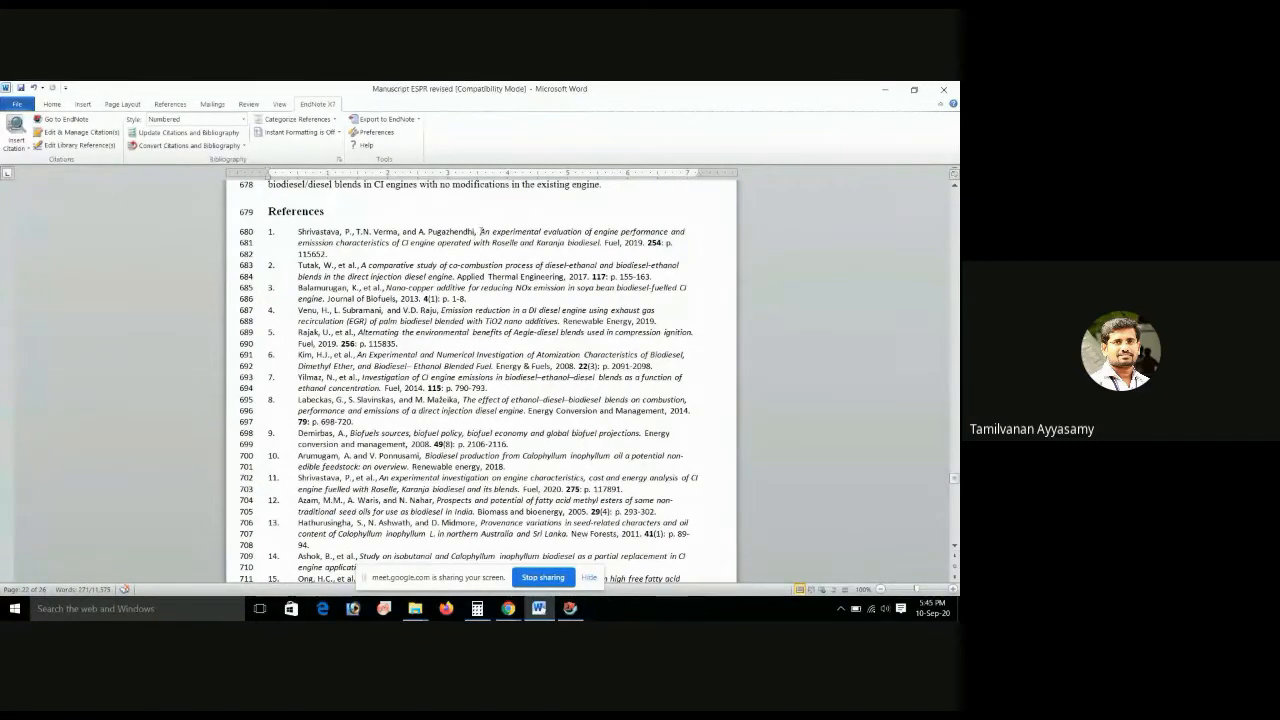
left_click(479, 231)
left_click_drag(479, 231, 662, 251)
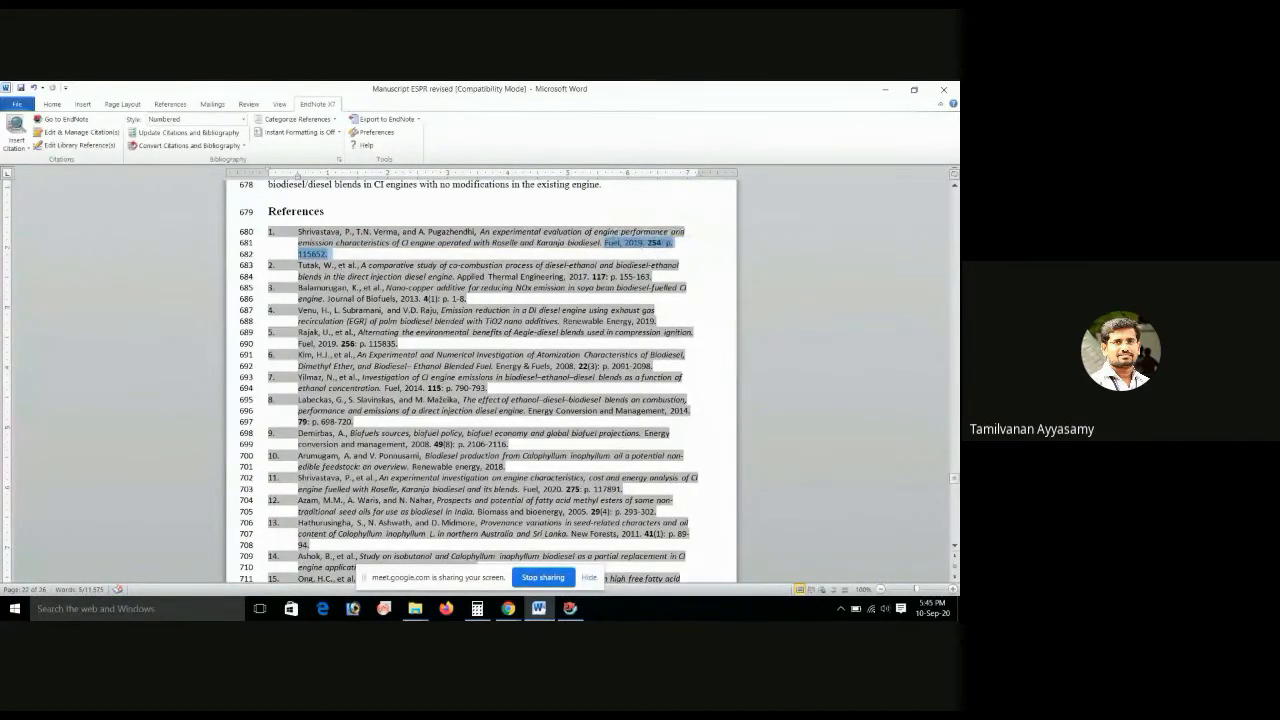
- Select the whole manuscript and set the EndNote citation style to Renewable Sustain Energy Rev
left_click(344, 293)
key("ctrl+a")
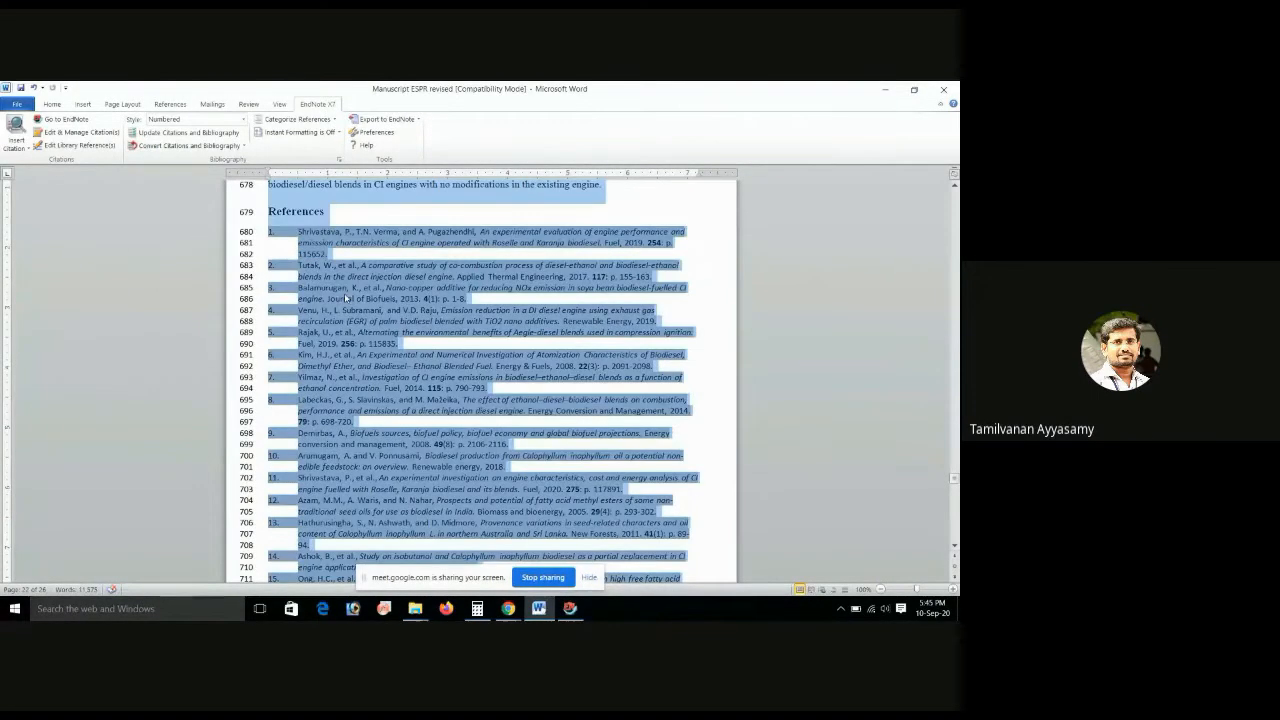
left_click(243, 120)
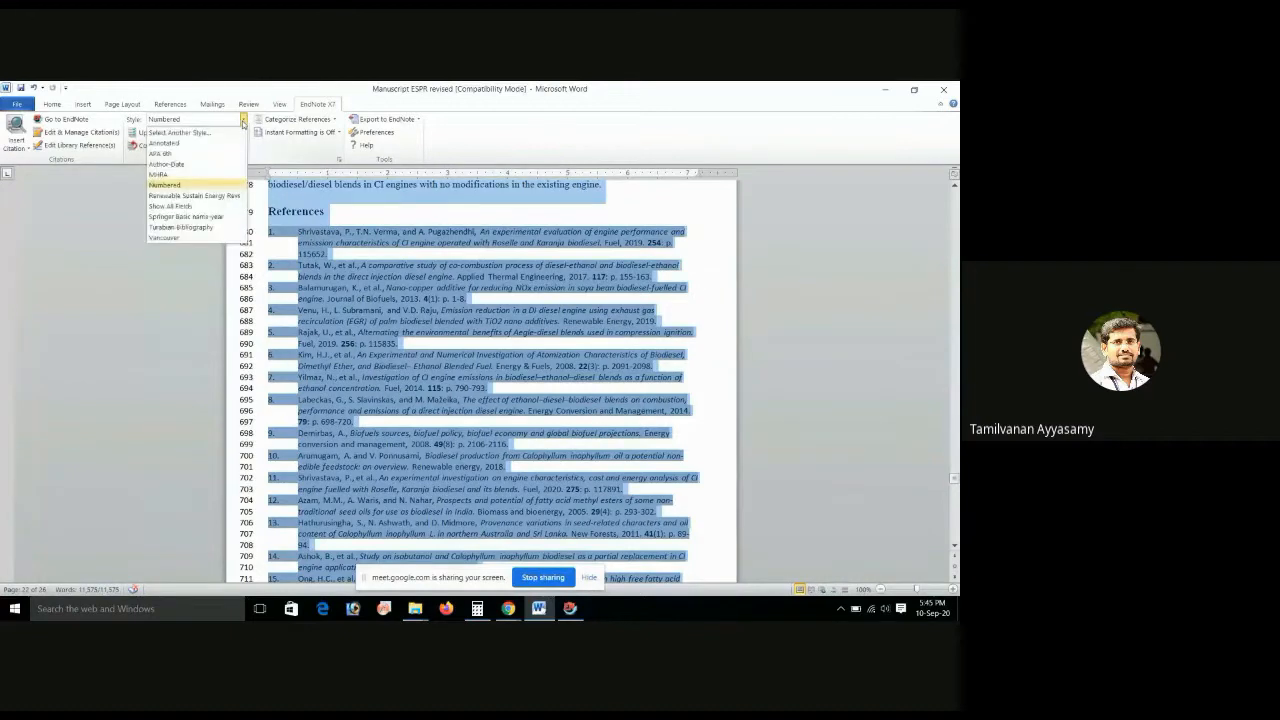
left_click(196, 196)
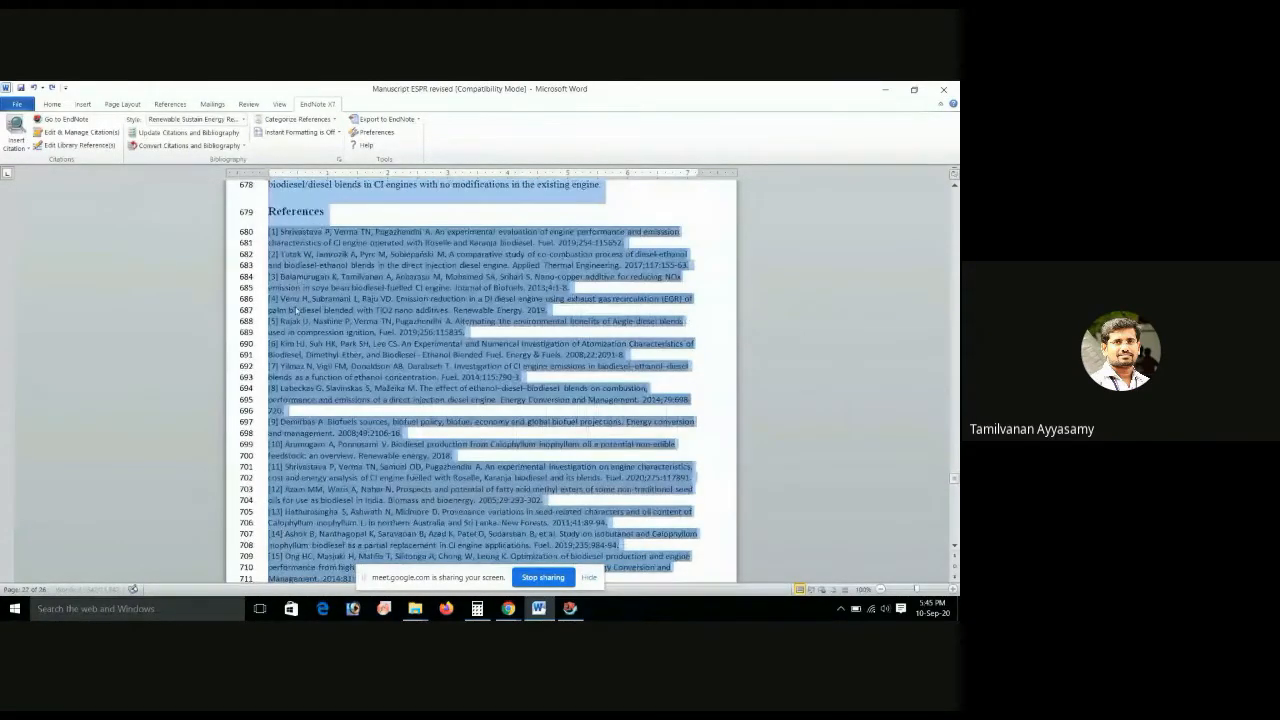
- Examine the reformatted reference list through its last entry and the bracketed in-text citations in the Introduction
scroll(266, 232, "down", 15)
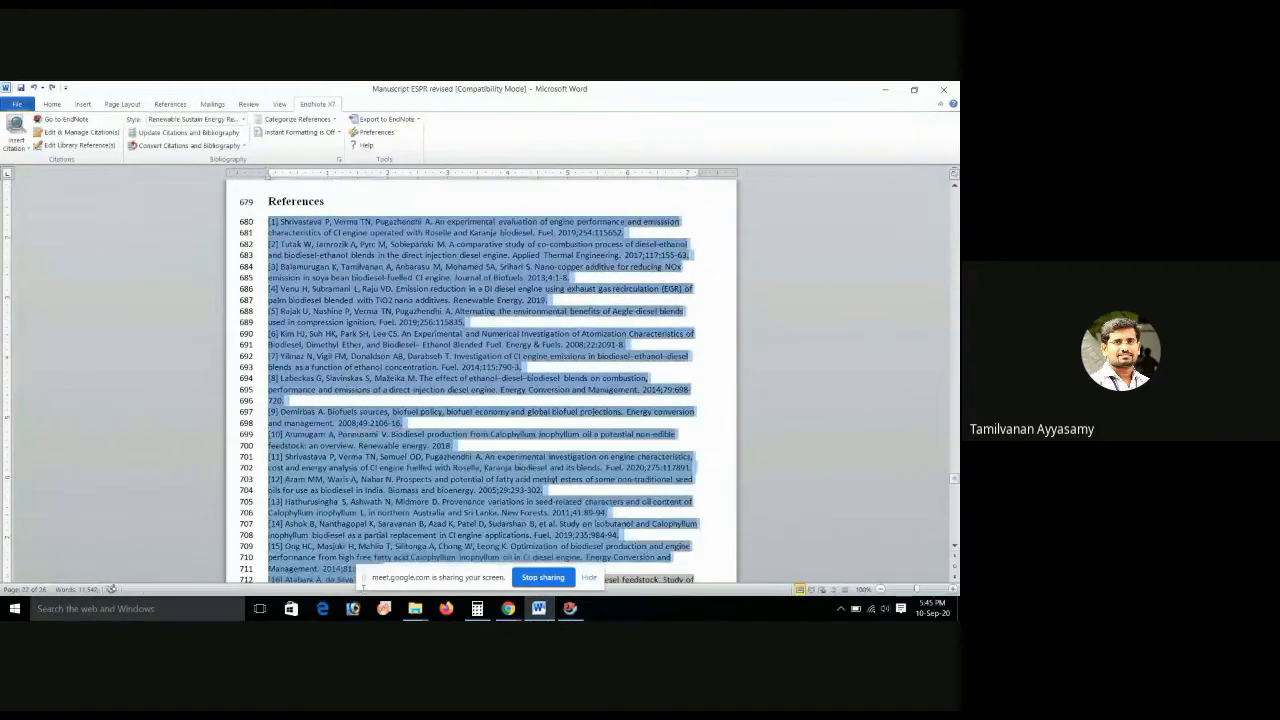
scroll(480, 380, "down", 15)
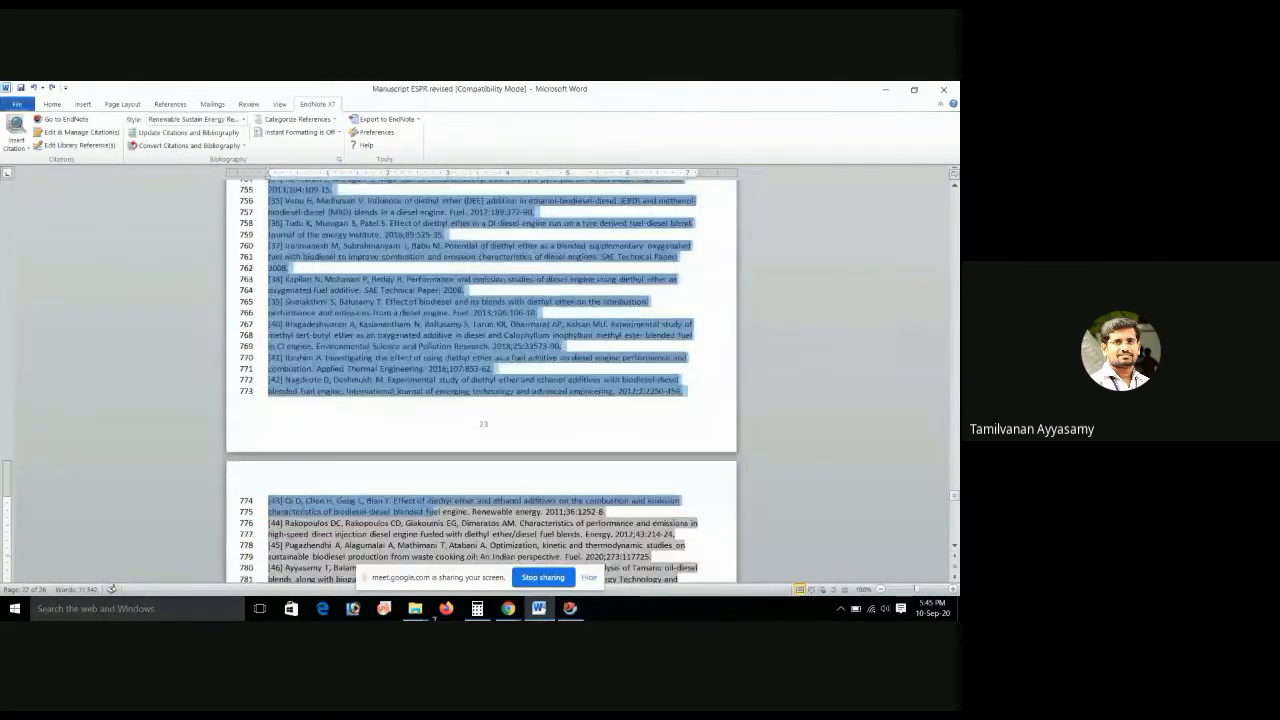
scroll(480, 451, "down", 4)
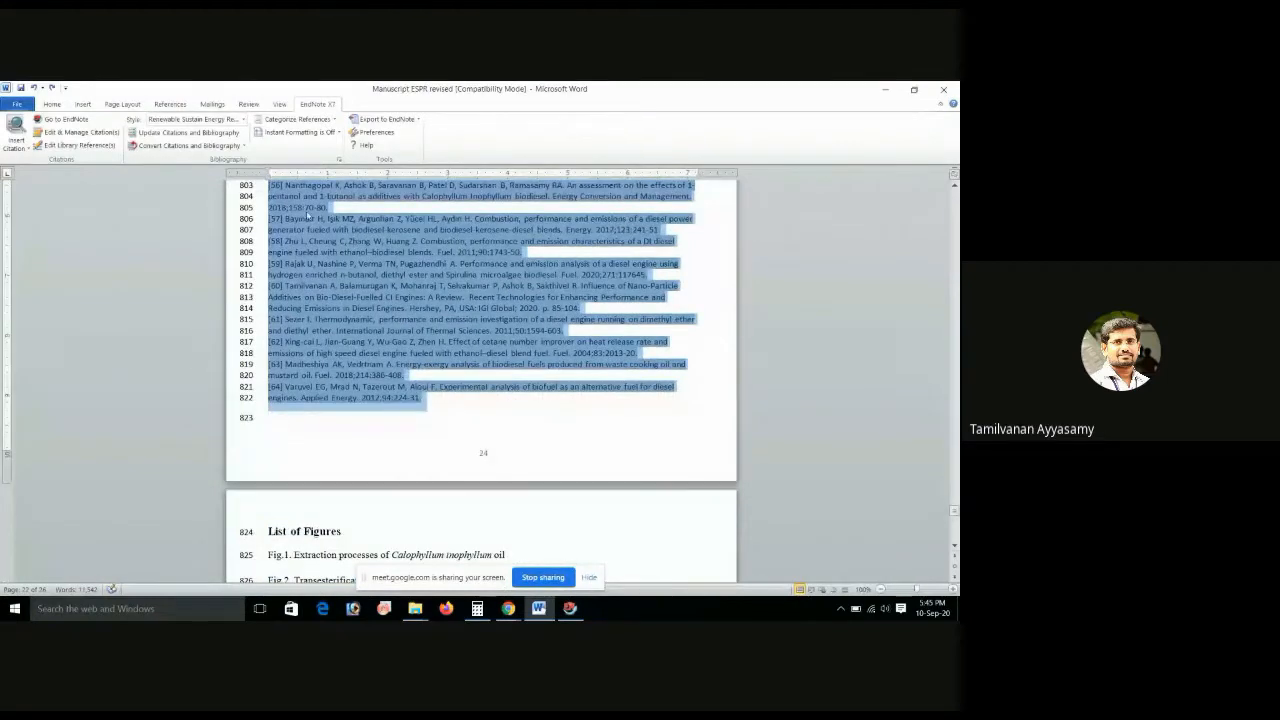
left_click_drag(270, 176, 286, 181)
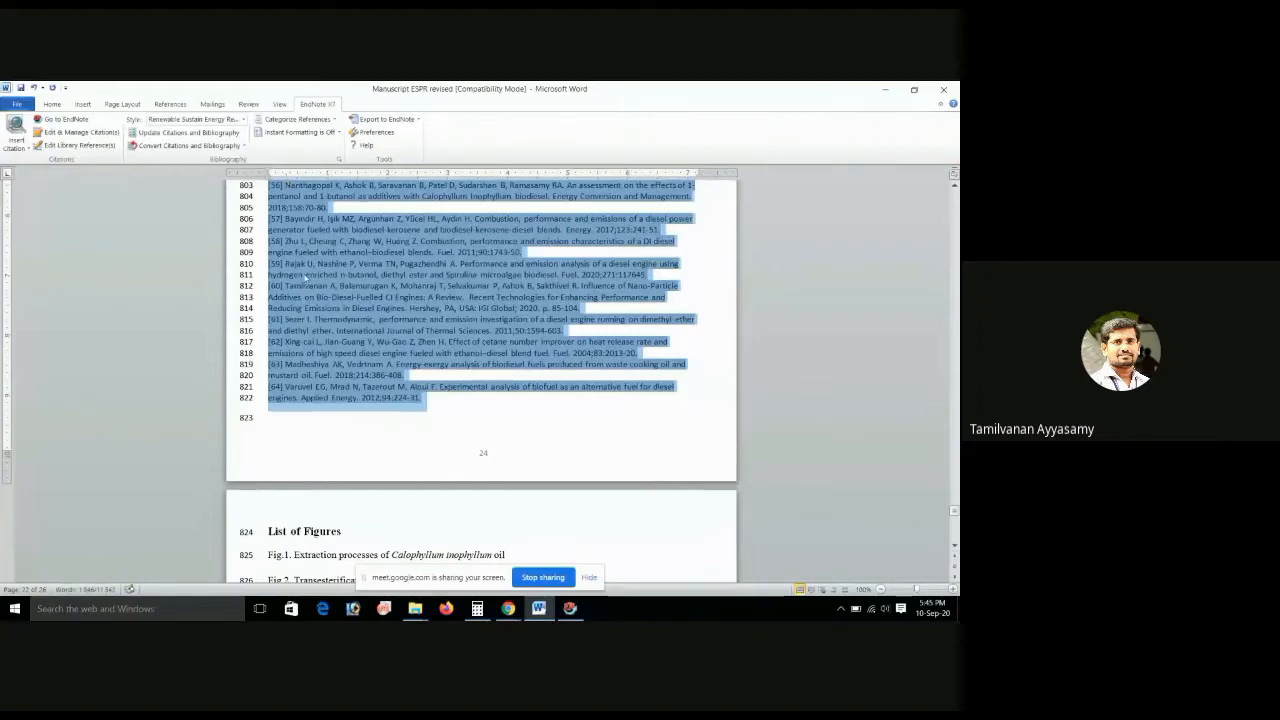
scroll(286, 181, "up", 5)
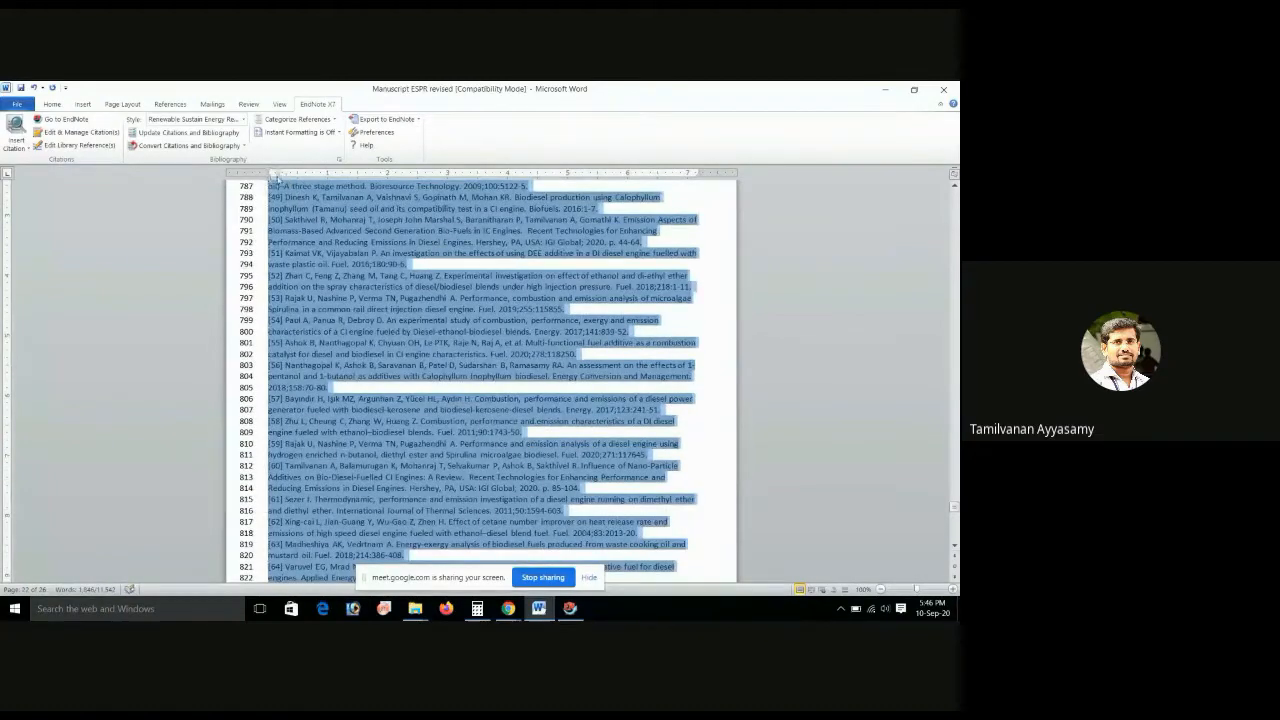
left_click_drag(954, 507, 953, 233)
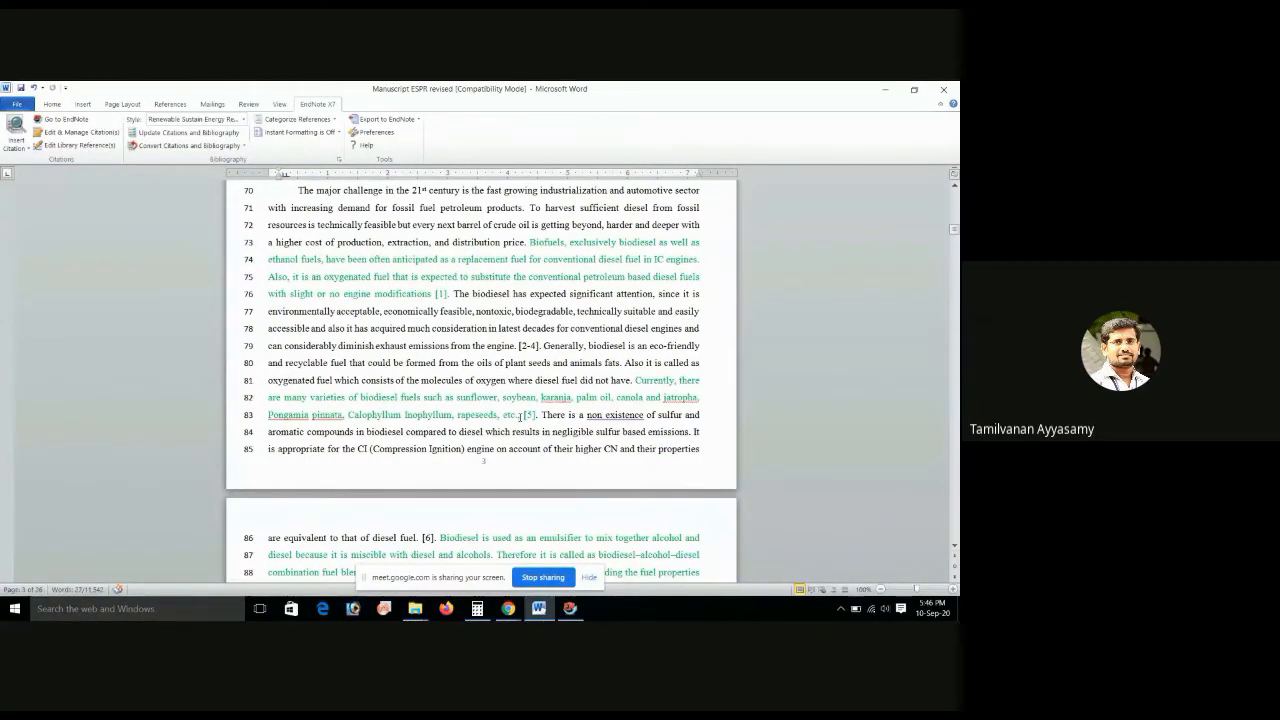
scroll(519, 415, "up", 2)
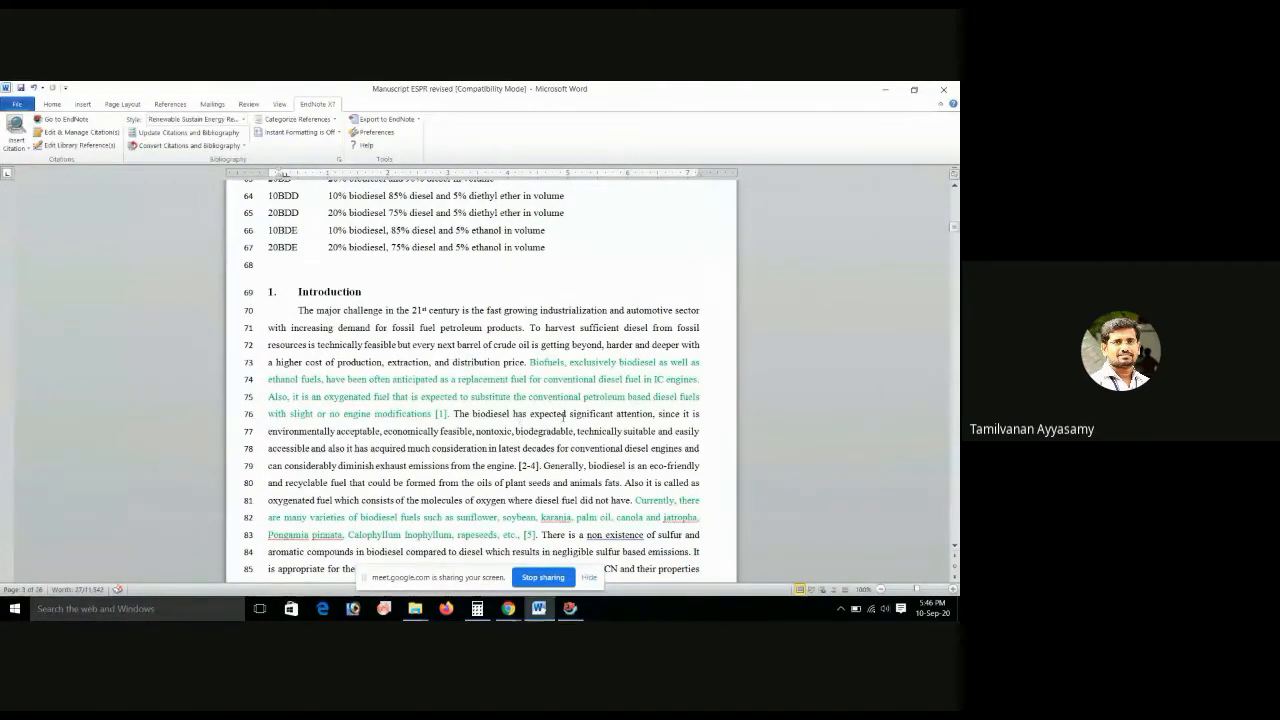
- Try to apply the Springer Basic name-year citation style, dismiss the dialogs and check the citations in the Introduction
left_click(243, 119)
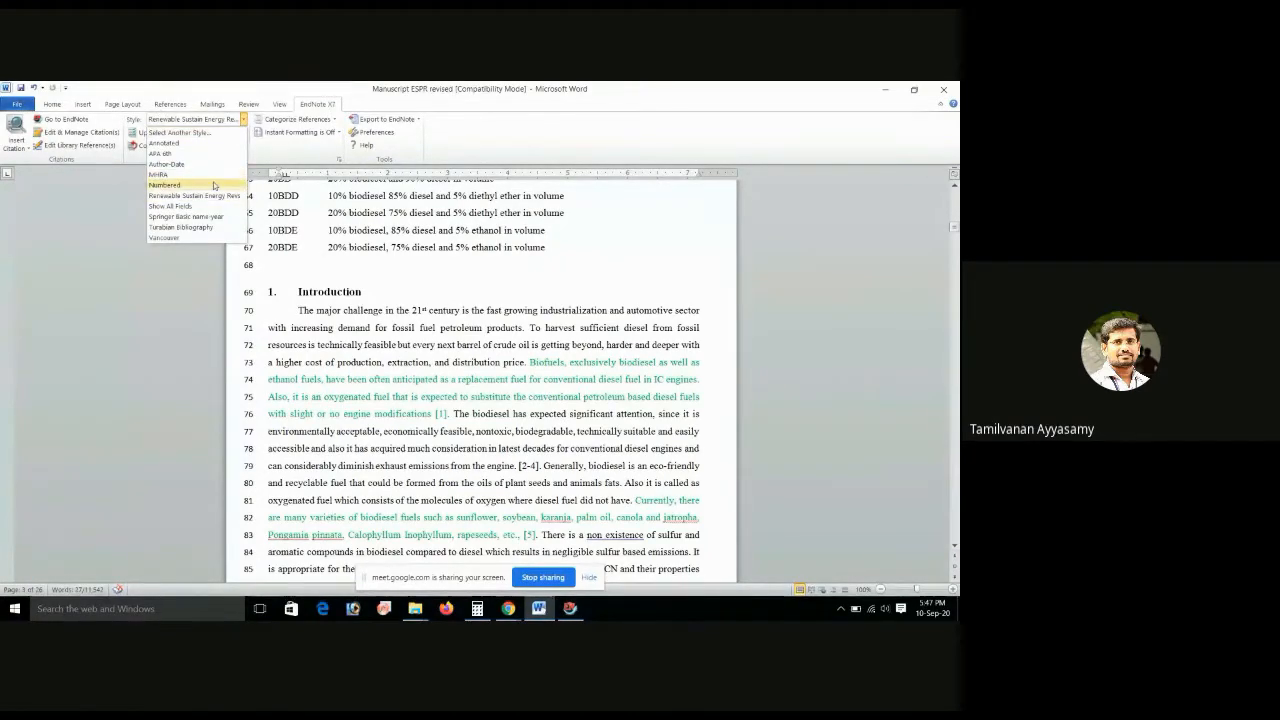
left_click(210, 216)
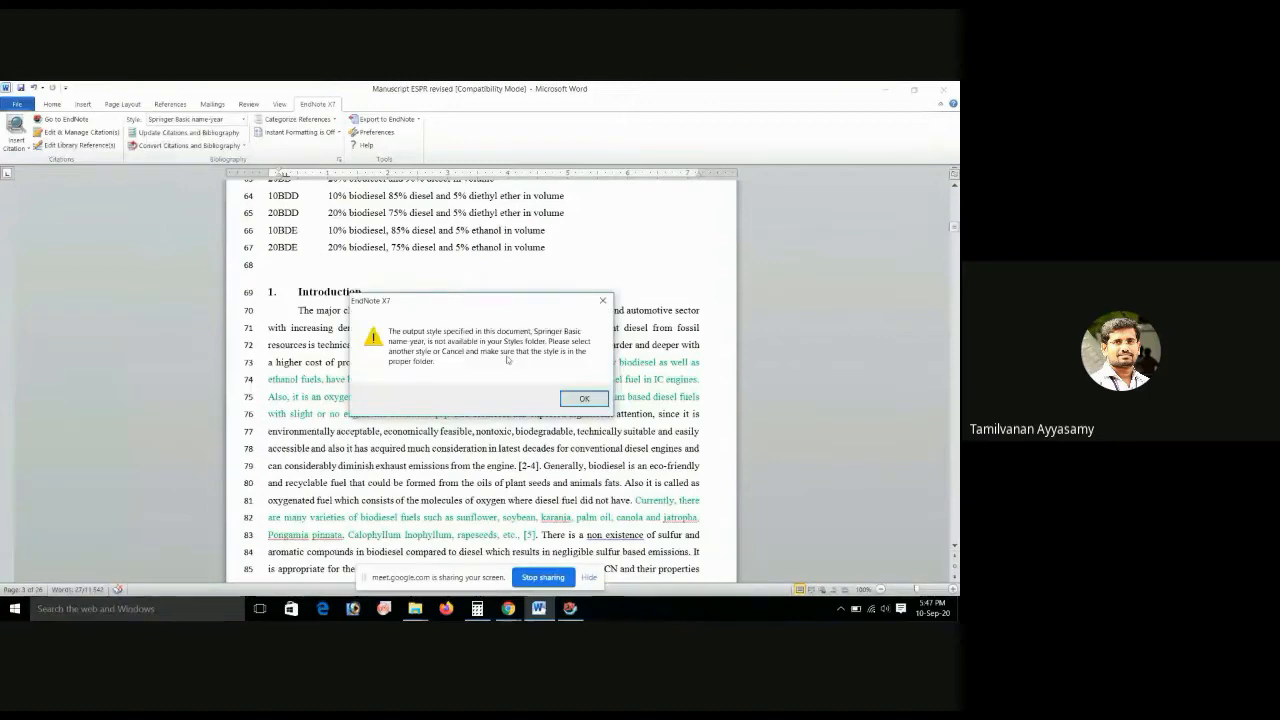
left_click(583, 399)
left_click(522, 436)
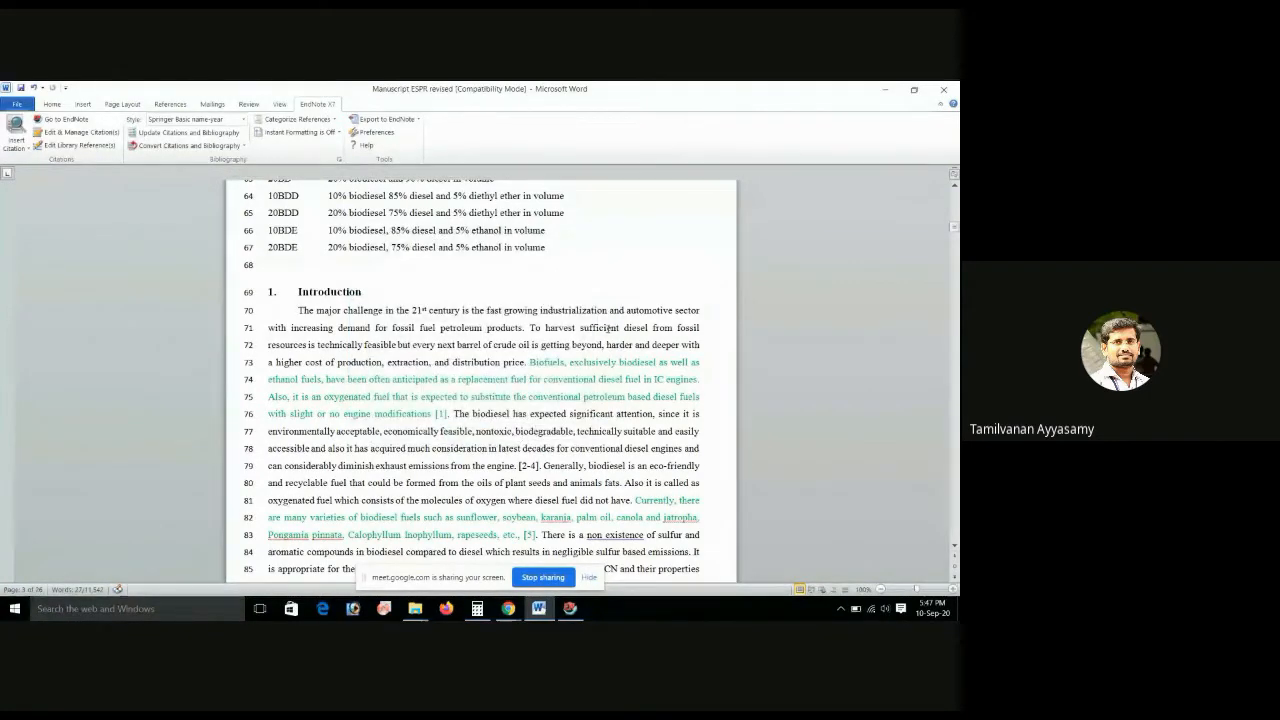
scroll(433, 464, "down", 2)
scroll(433, 464, "up", 2)
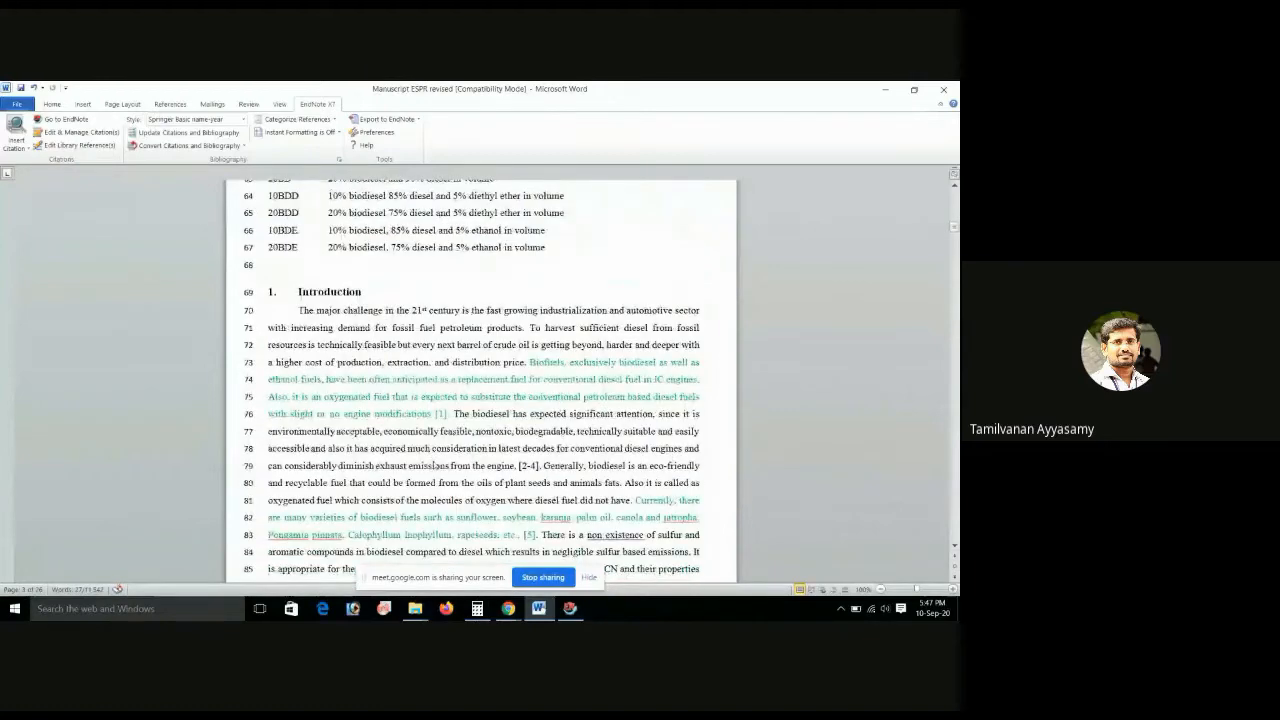
scroll(436, 460, "down", 4)
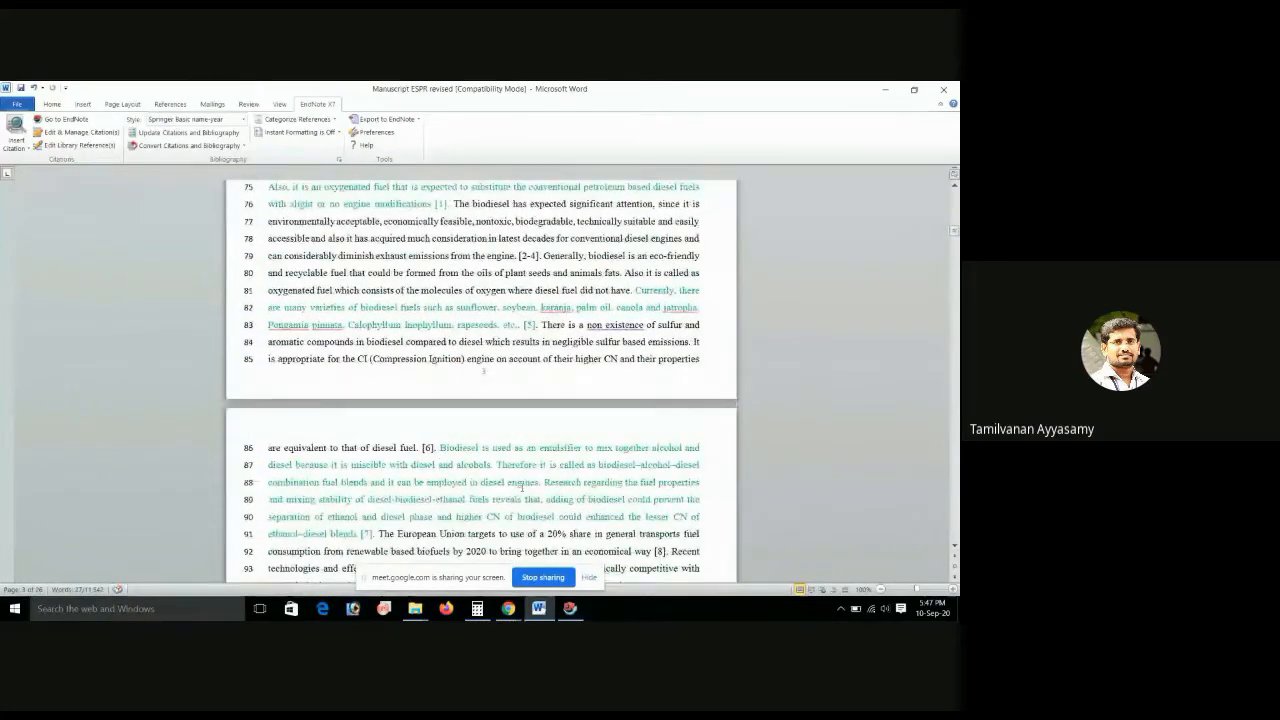
scroll(519, 502, "down", 1)
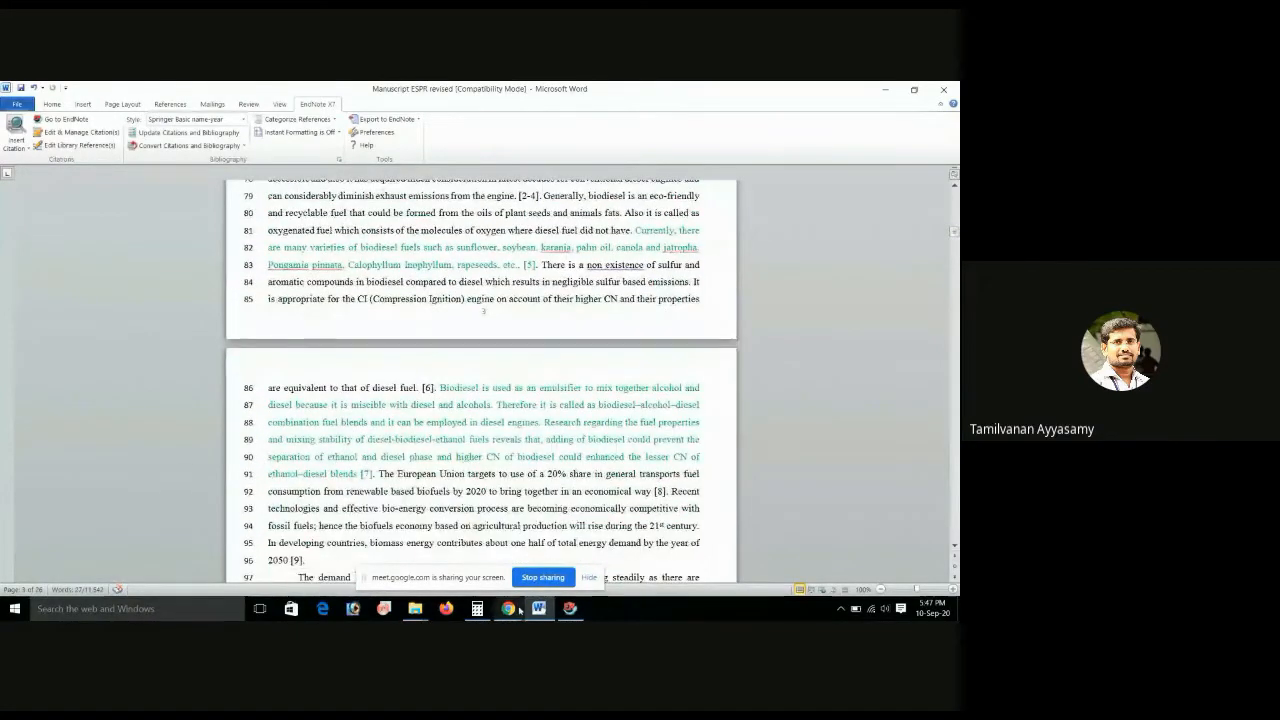
- View the Ethanol & DEE library in EndNote, switch to File Explorer and select its library file in the Endnote Style folder
mouse_move(512, 610)
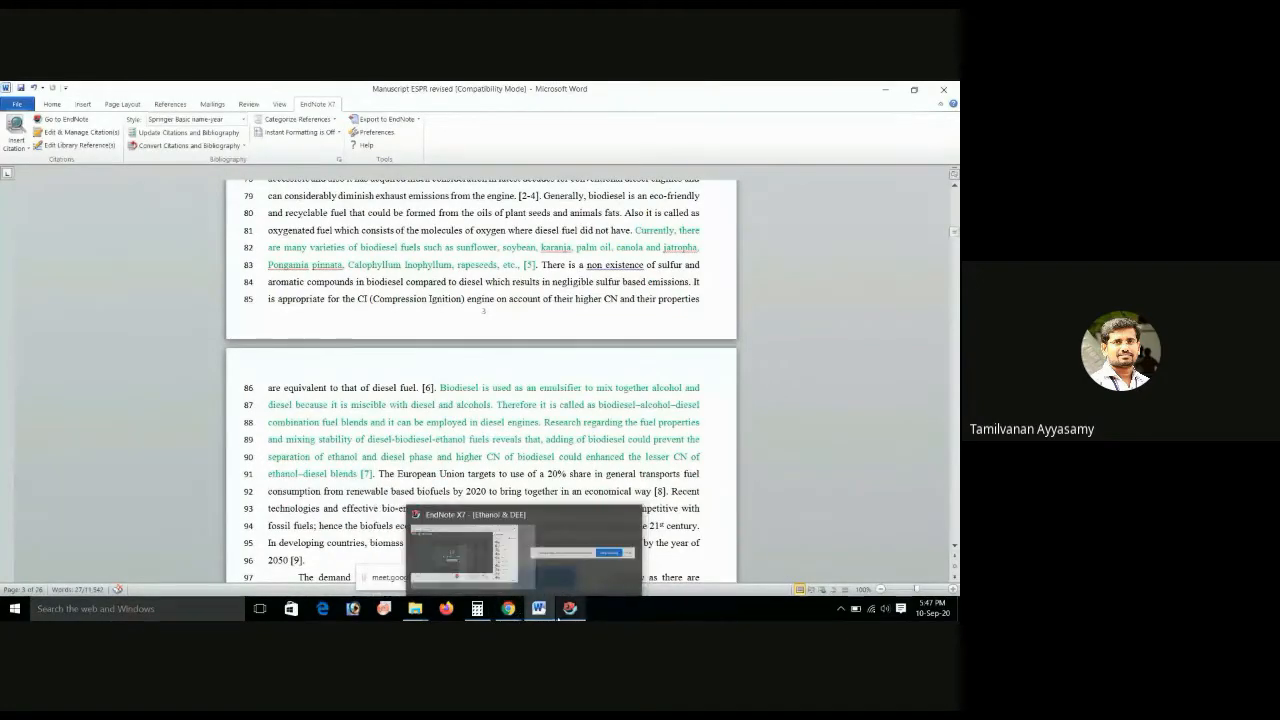
left_click(570, 609)
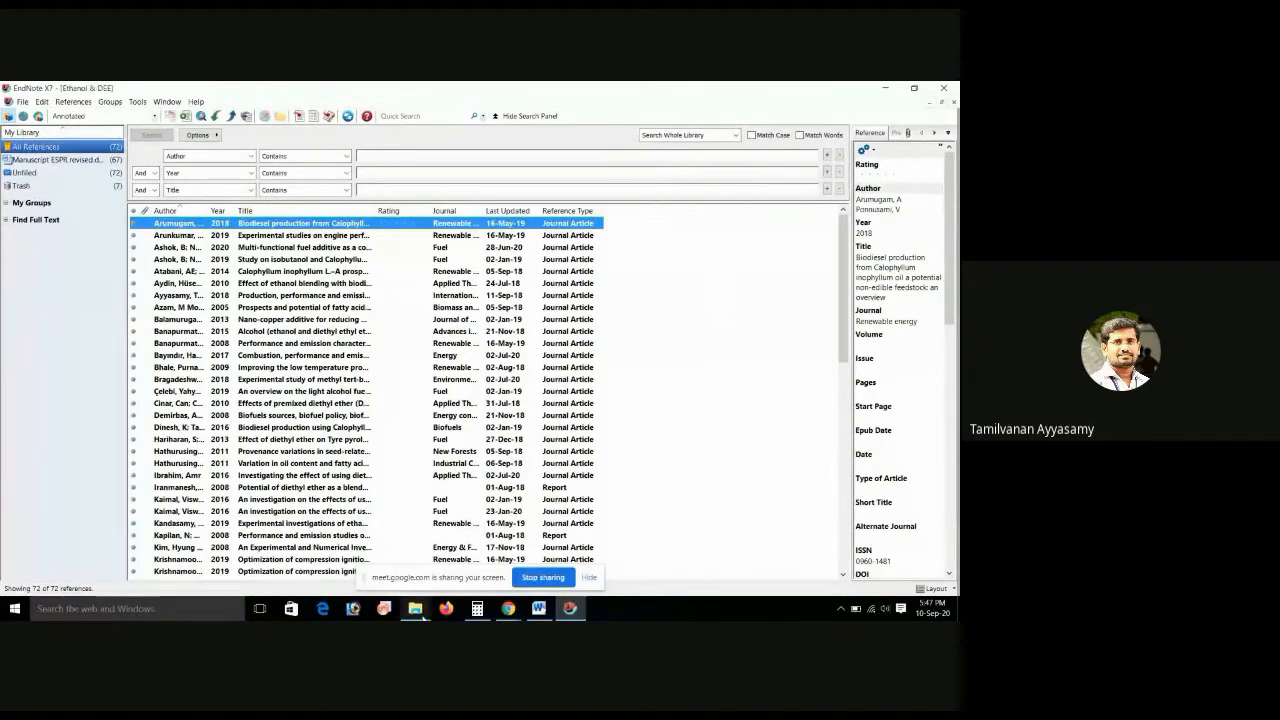
mouse_move(420, 615)
left_click(456, 575)
left_click(182, 256)
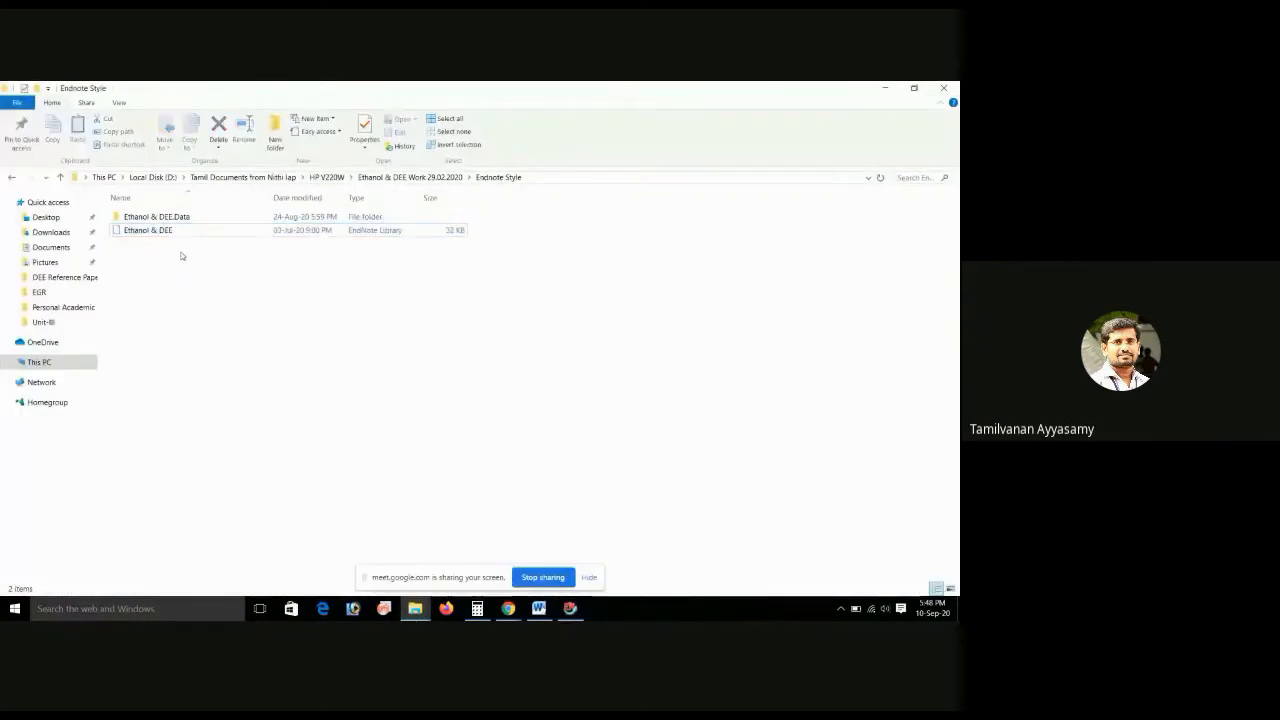
left_click(340, 231)
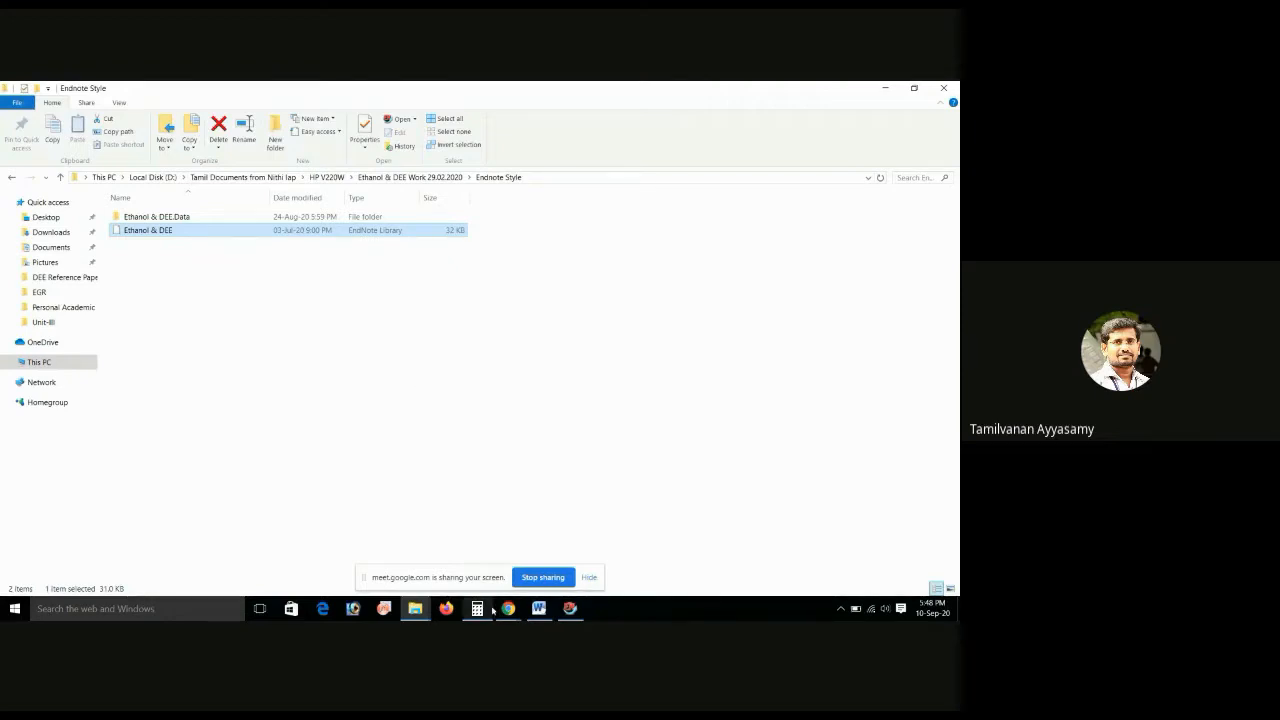
- Switch back to EndNote and close the Ethanol & DEE library
left_click(569, 608)
left_click(22, 101)
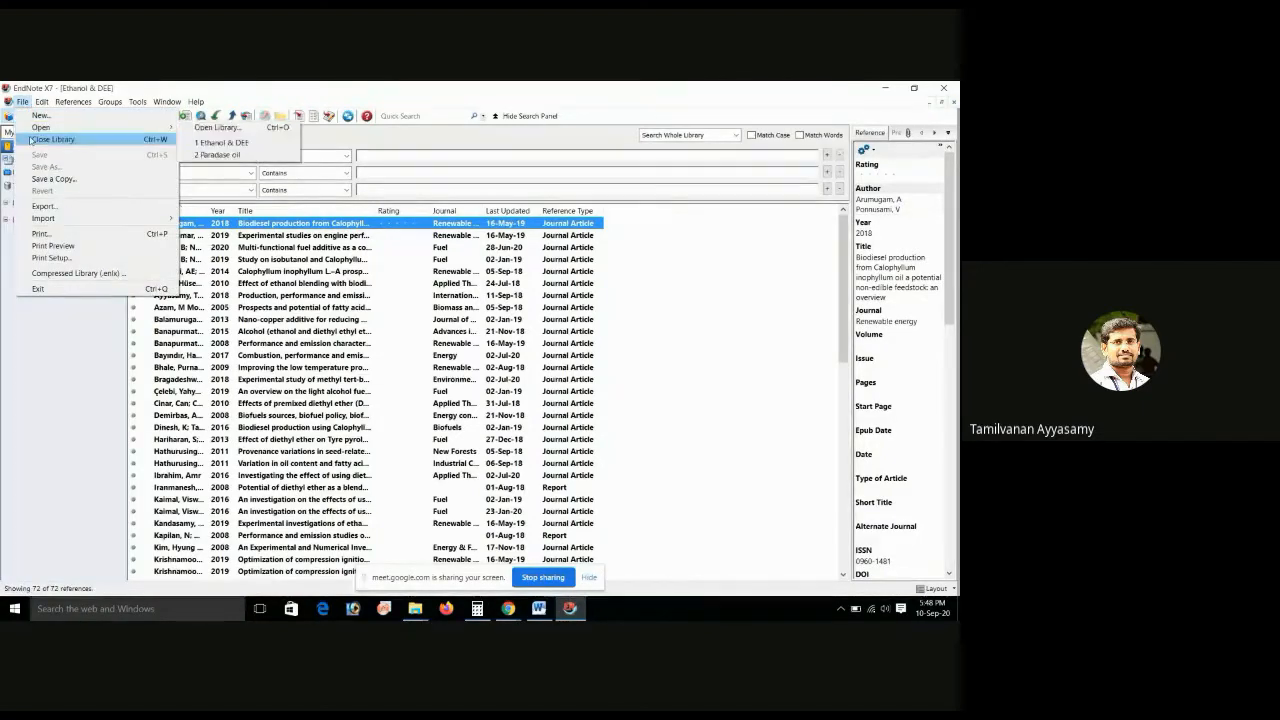
left_click(50, 139)
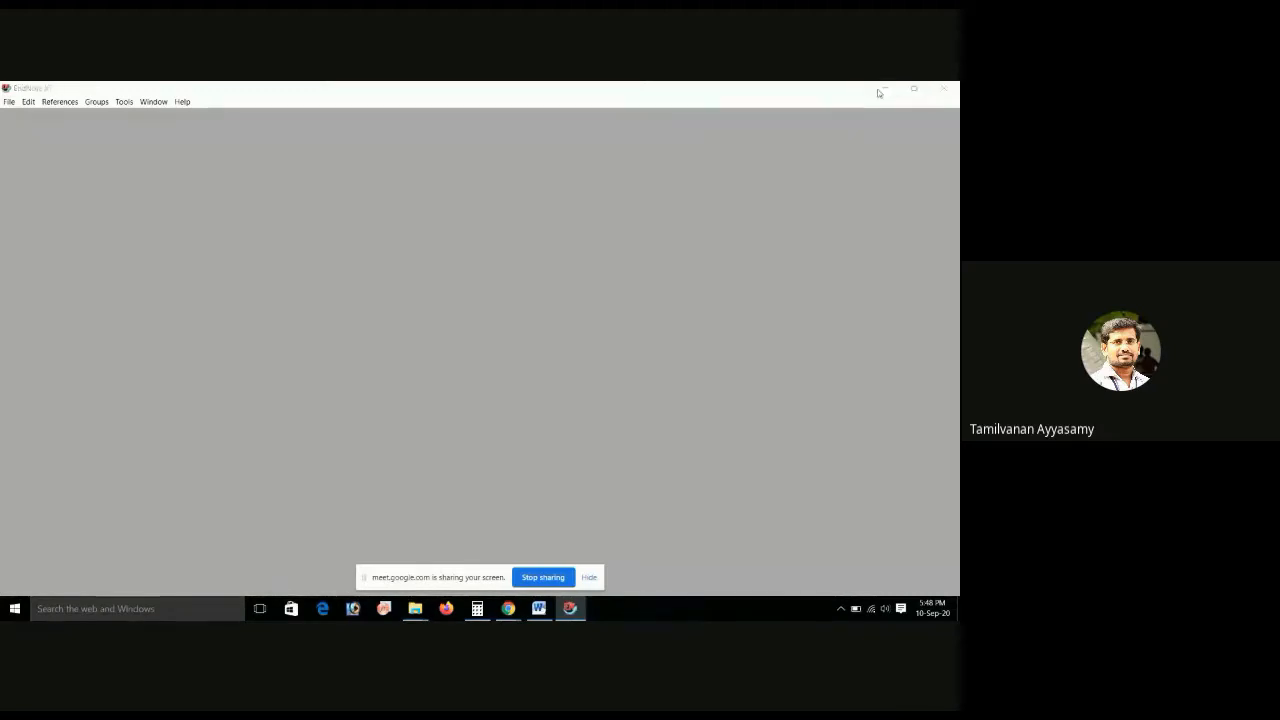
- Minimize the open windows to reach the desktop and create a new folder there named Journal
left_click(879, 91)
left_click(879, 91)
left_click(879, 91)
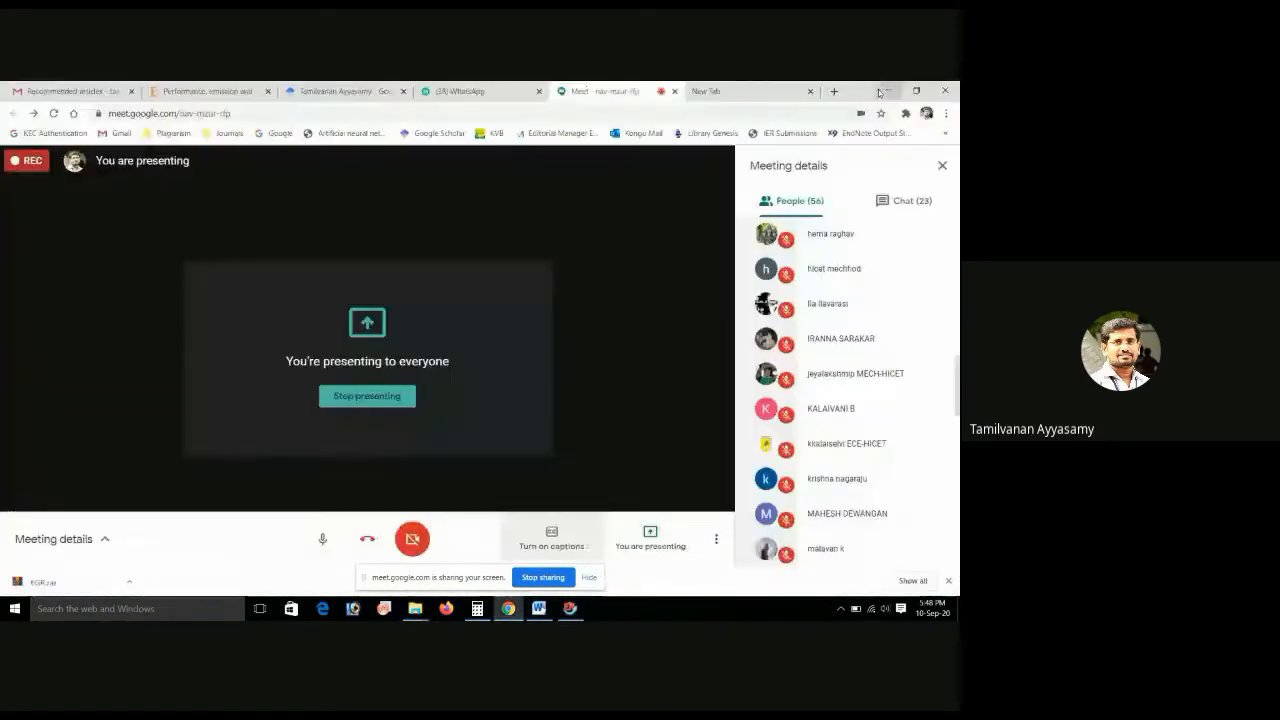
left_click(882, 91)
right_click(347, 259)
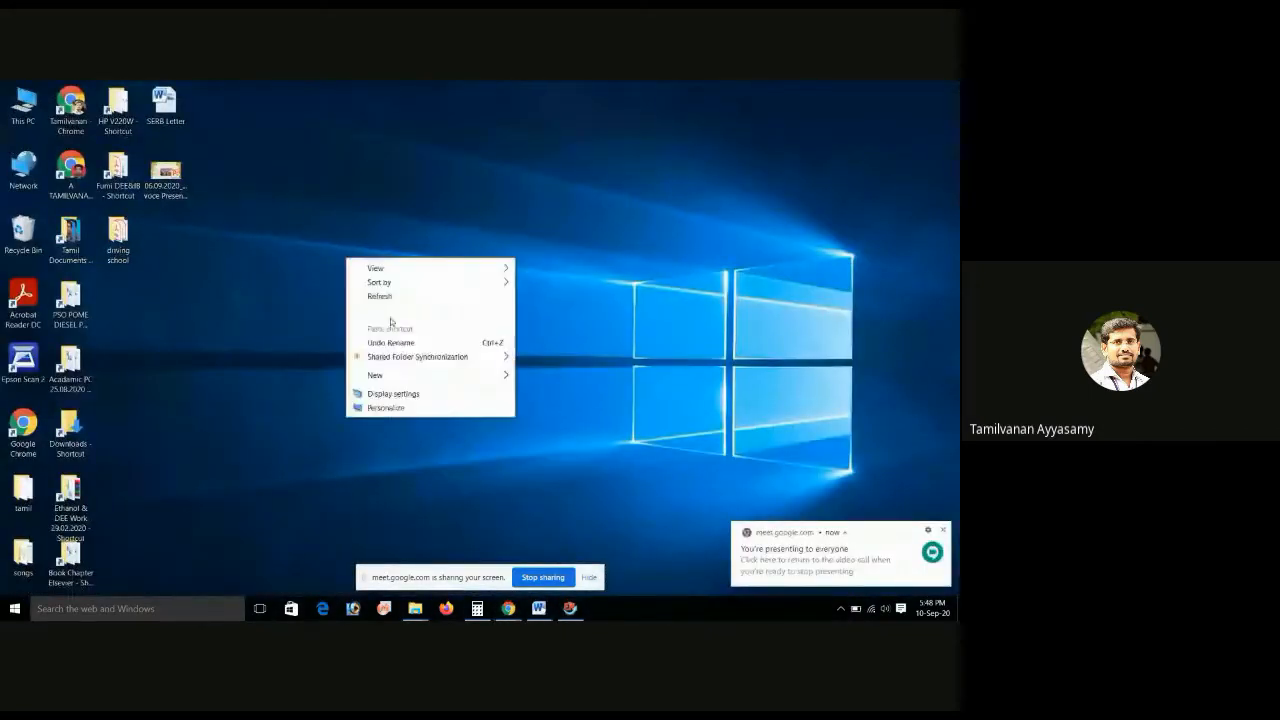
mouse_move(405, 376)
left_click(538, 373)
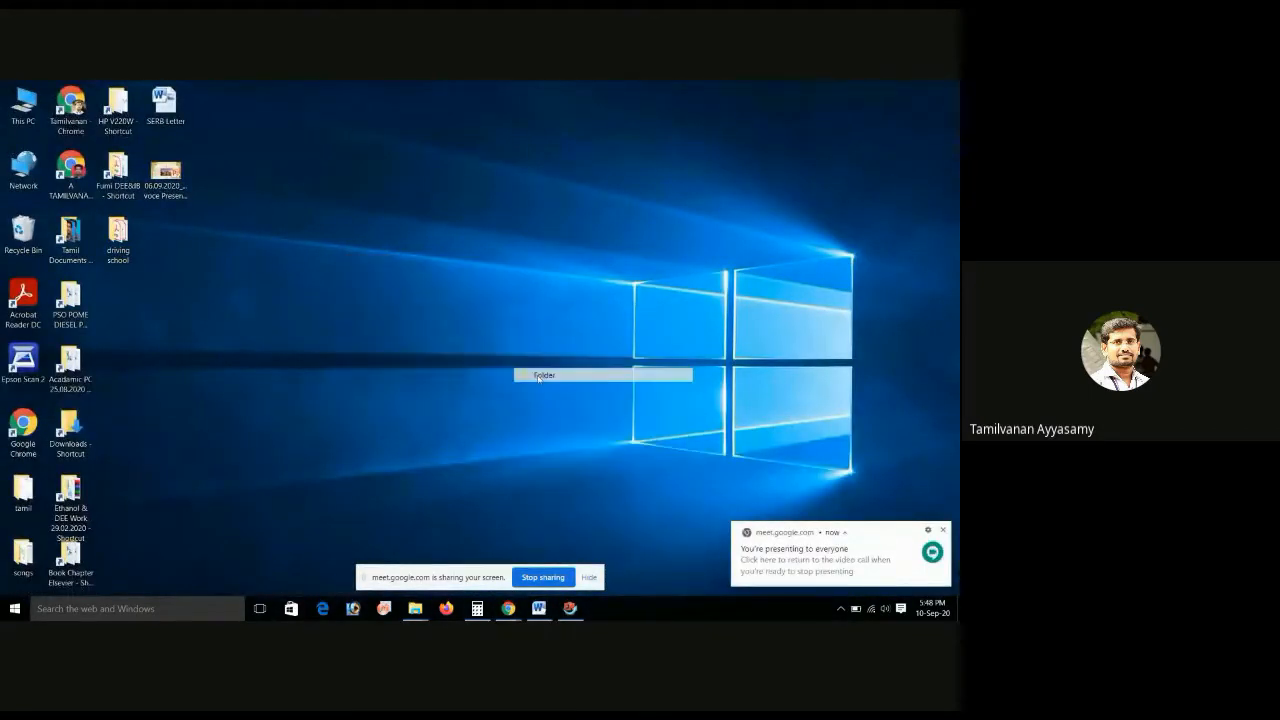
type("iou")
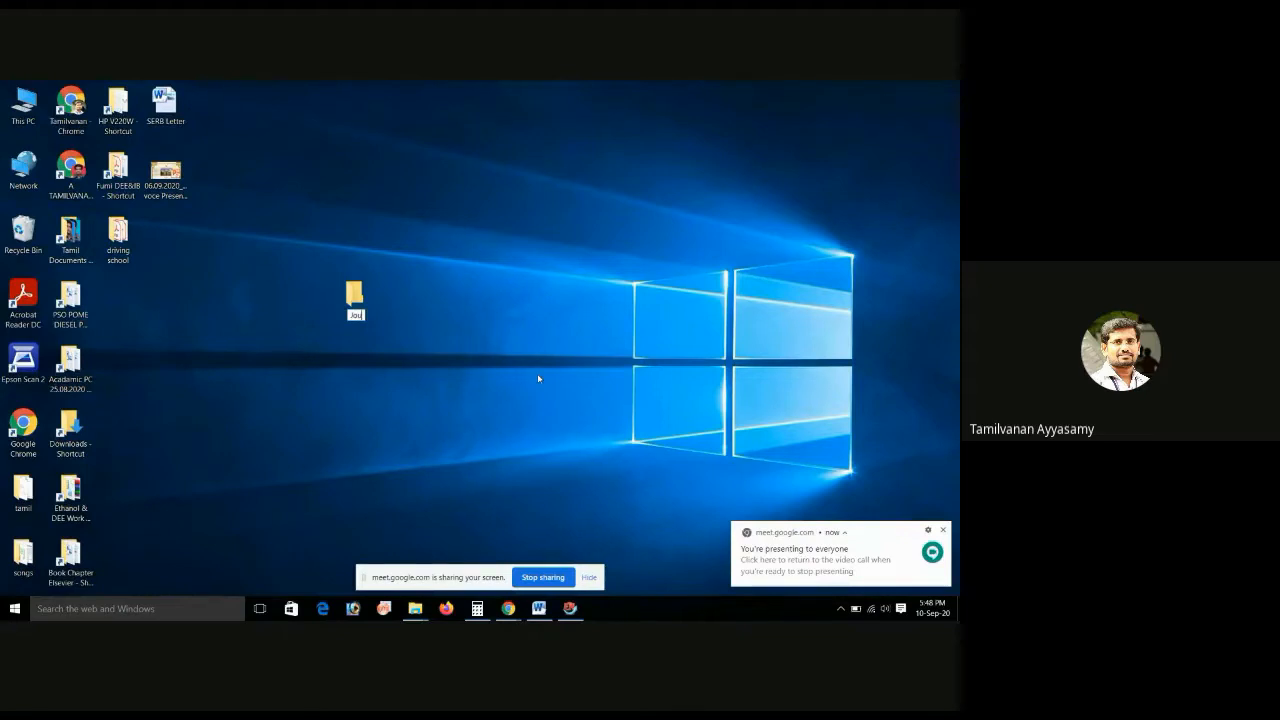
type("rnal")
key("Return")
- Open the Journal folder and create a subfolder in it named Endnote
double_click(338, 302)
left_click(373, 241)
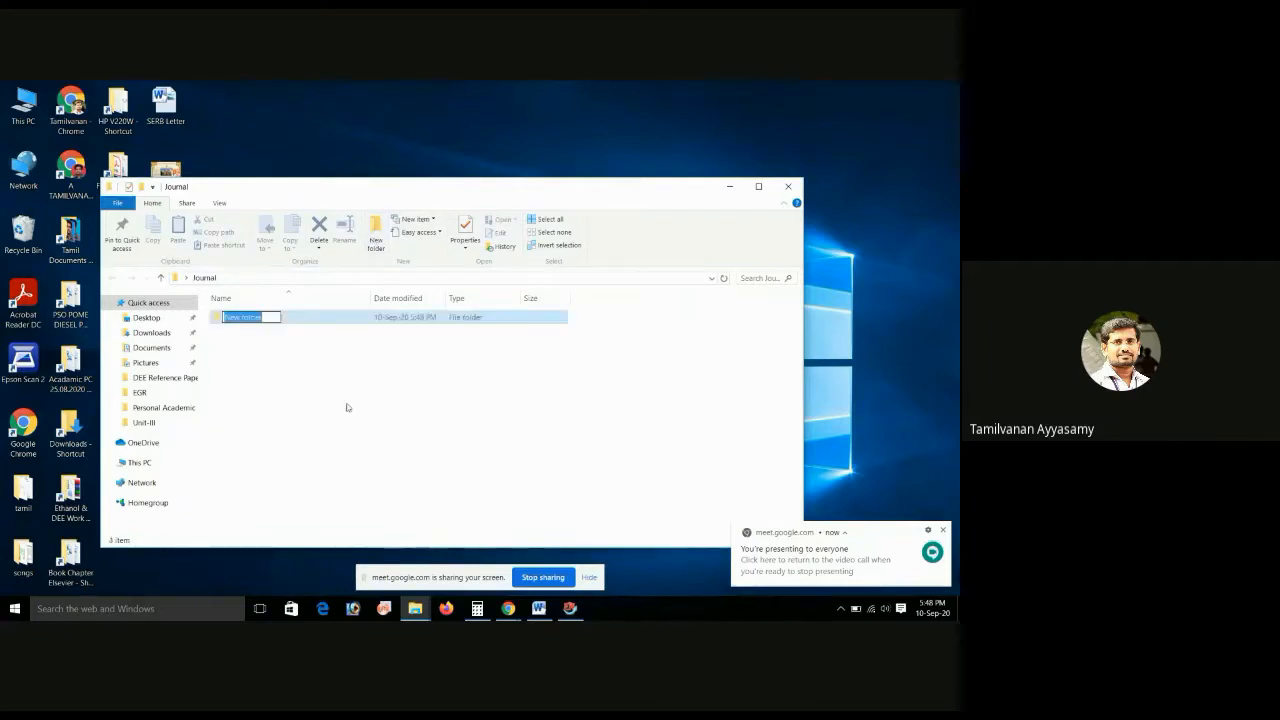
type("En")
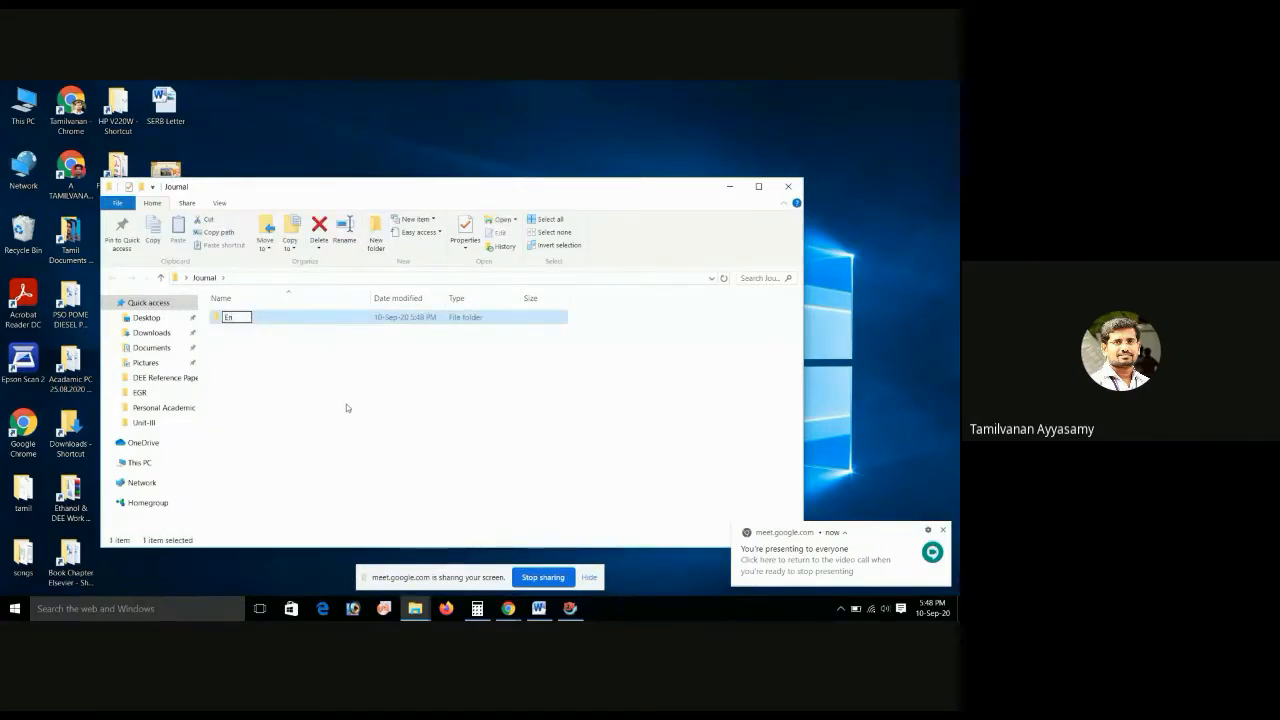
type("vironm")
type("e")
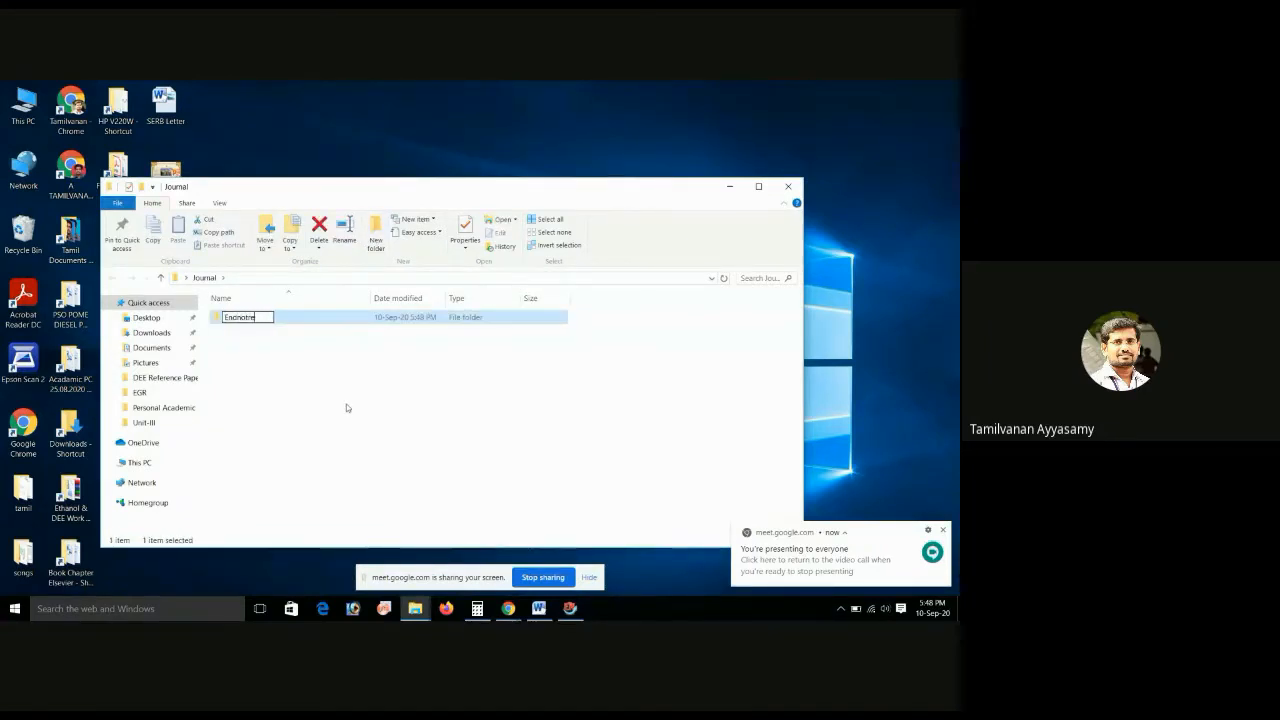
key("BackSpace")
key("BackSpace")
key("BackSpace")
type("te")
left_click(576, 148)
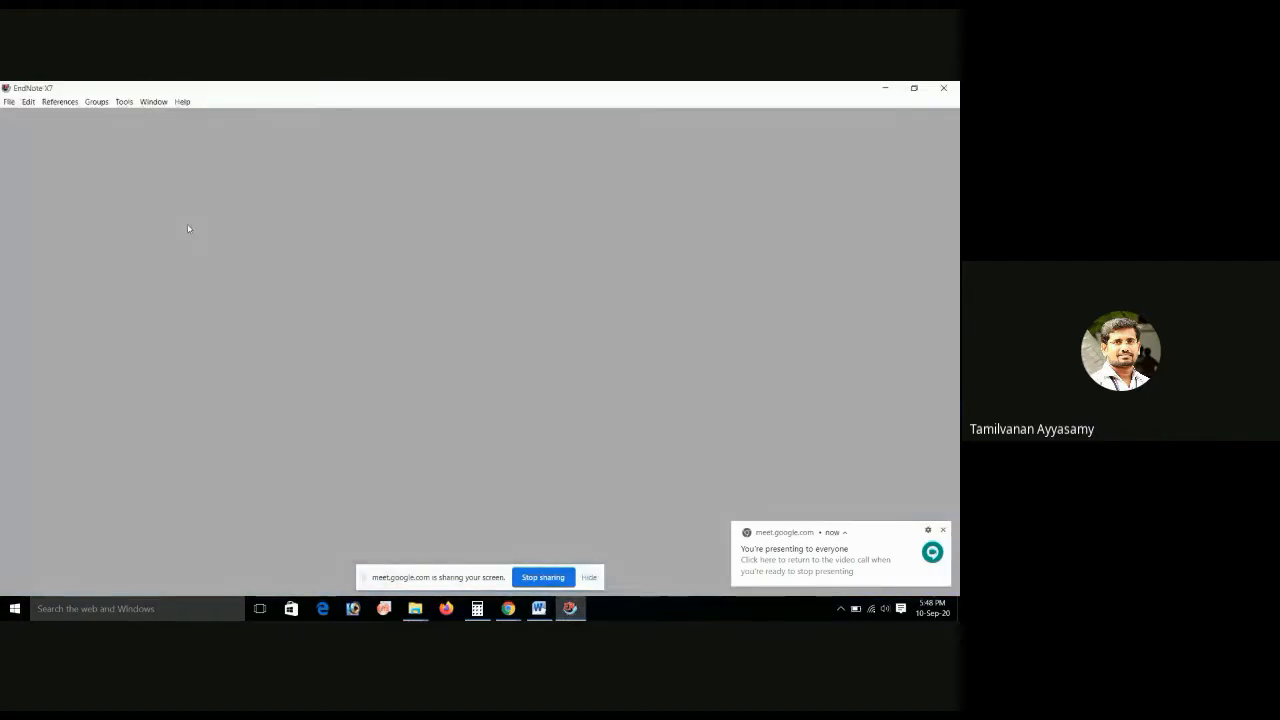
- Start a new reference library in EndNote and choose Desktop > Journal > Endnote as its save location
left_click(11, 106)
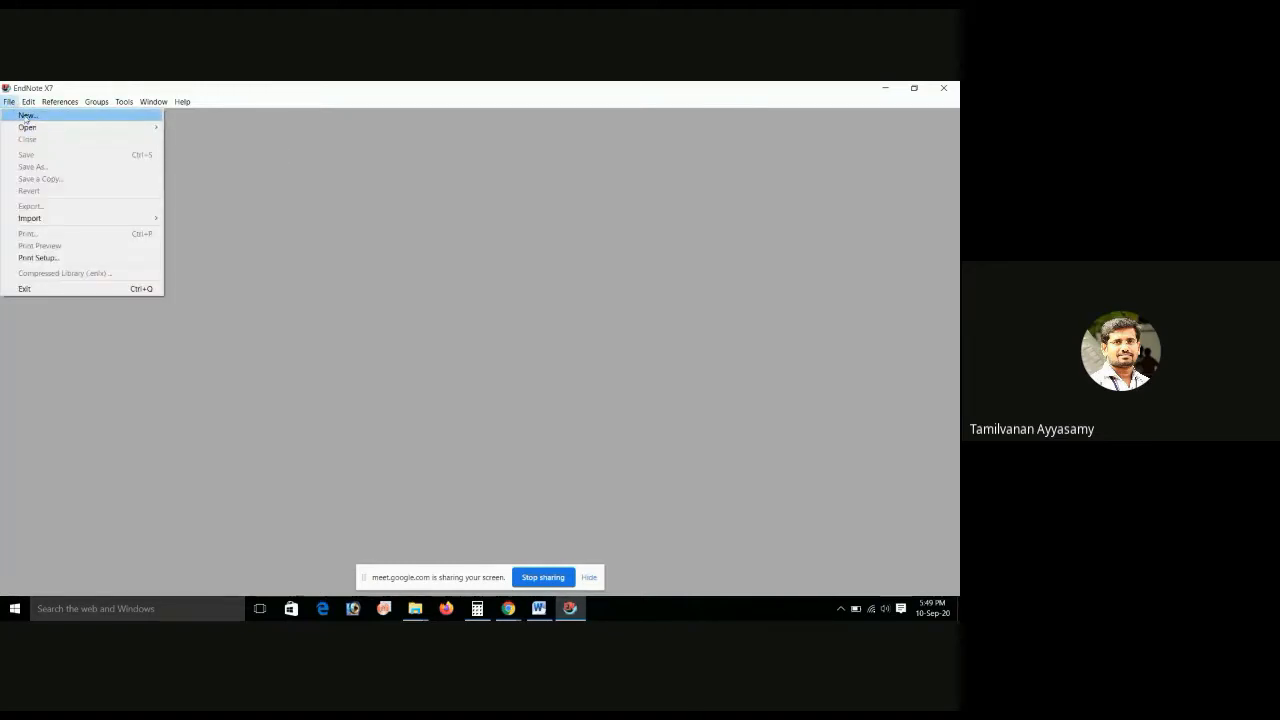
left_click(26, 116)
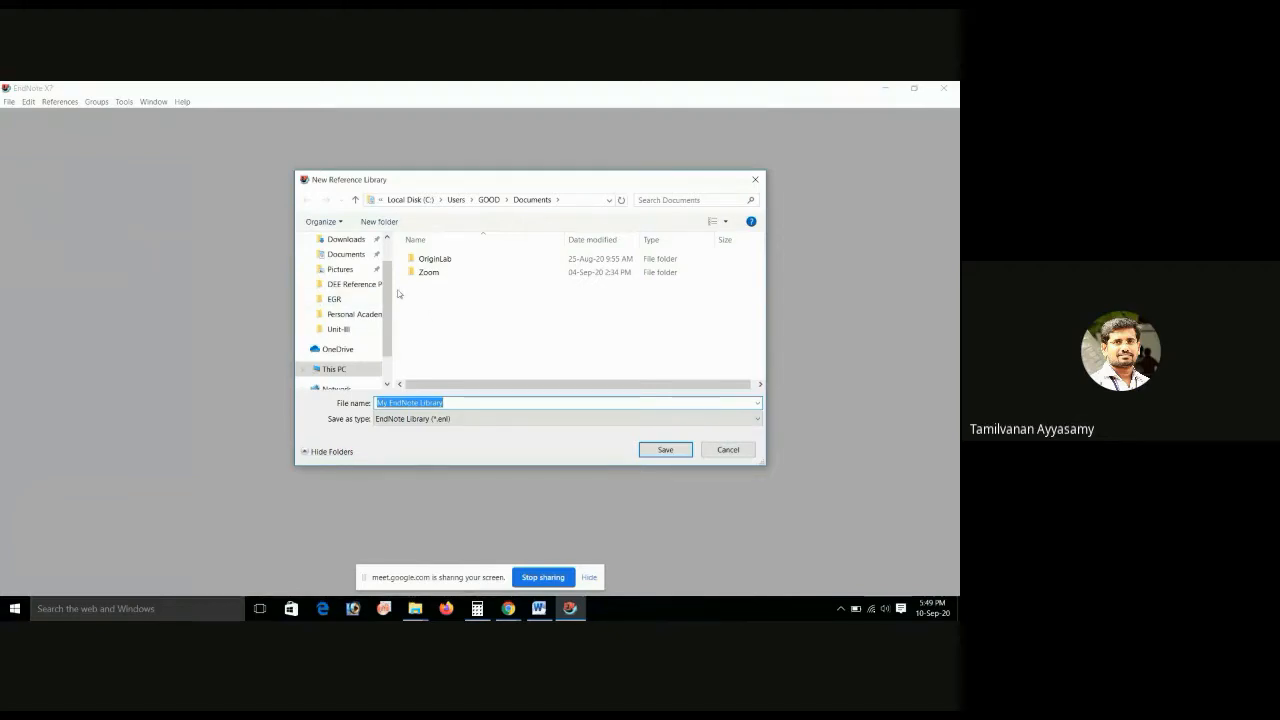
scroll(384, 272, "up", 1)
left_click(341, 259)
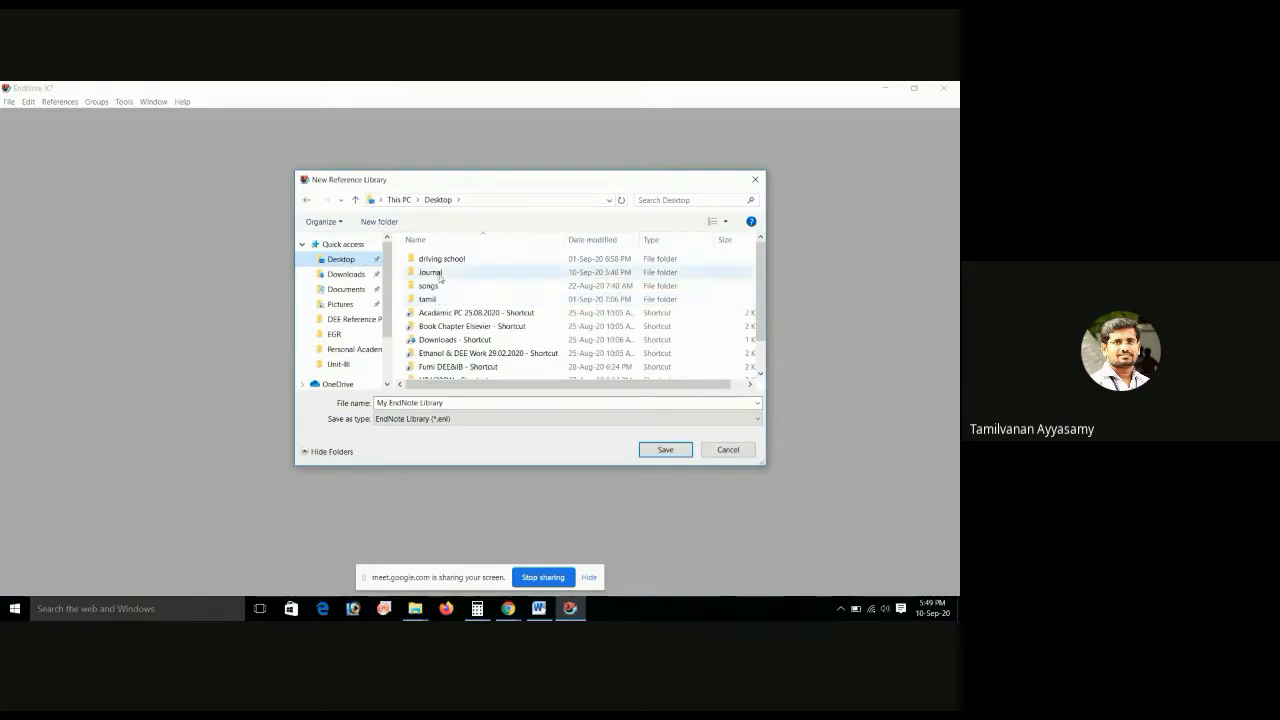
double_click(437, 272)
left_click(433, 262)
double_click(433, 260)
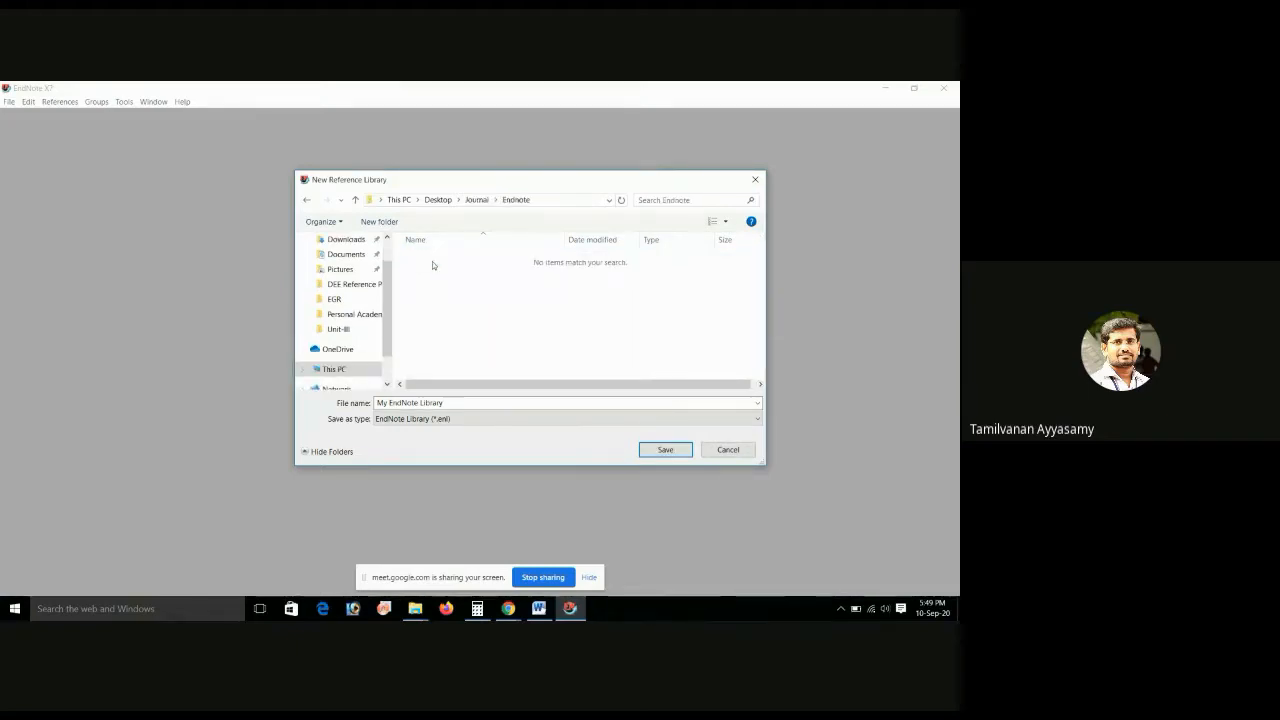
- Name the new library Biodiesel, save it as an EndNote Library and maximize its window
left_click(470, 404)
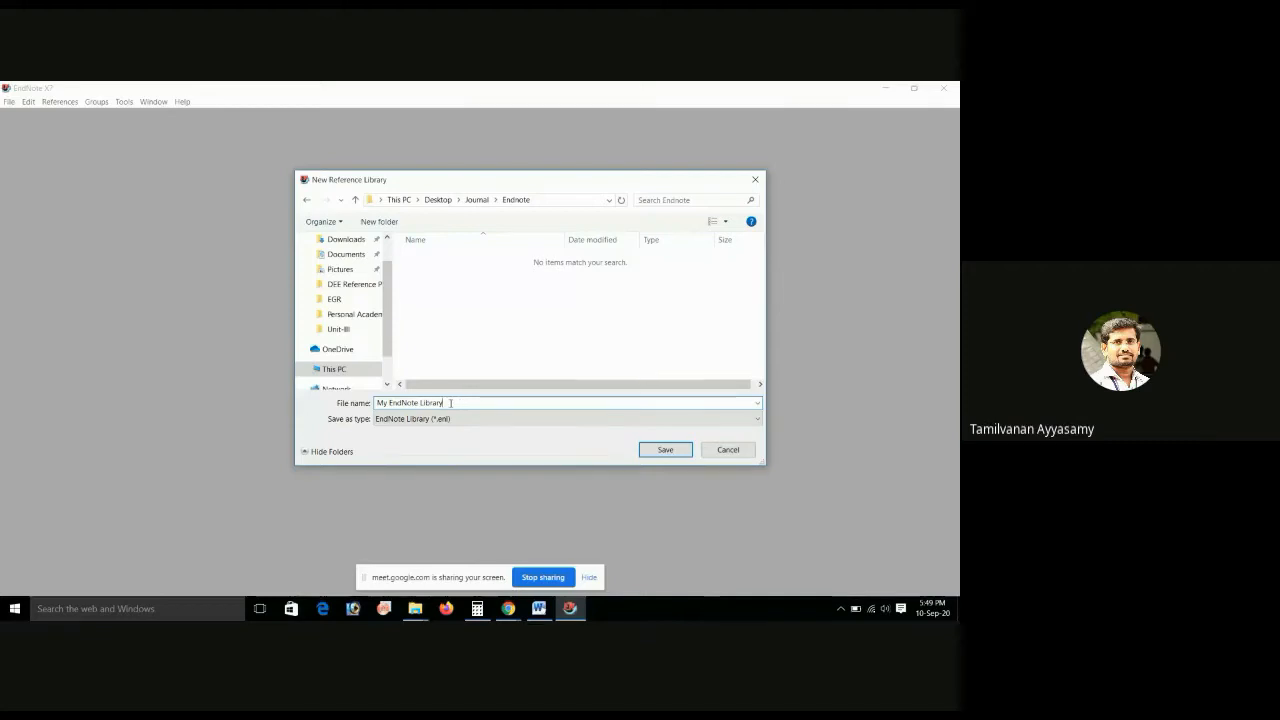
left_click_drag(451, 403, 385, 403)
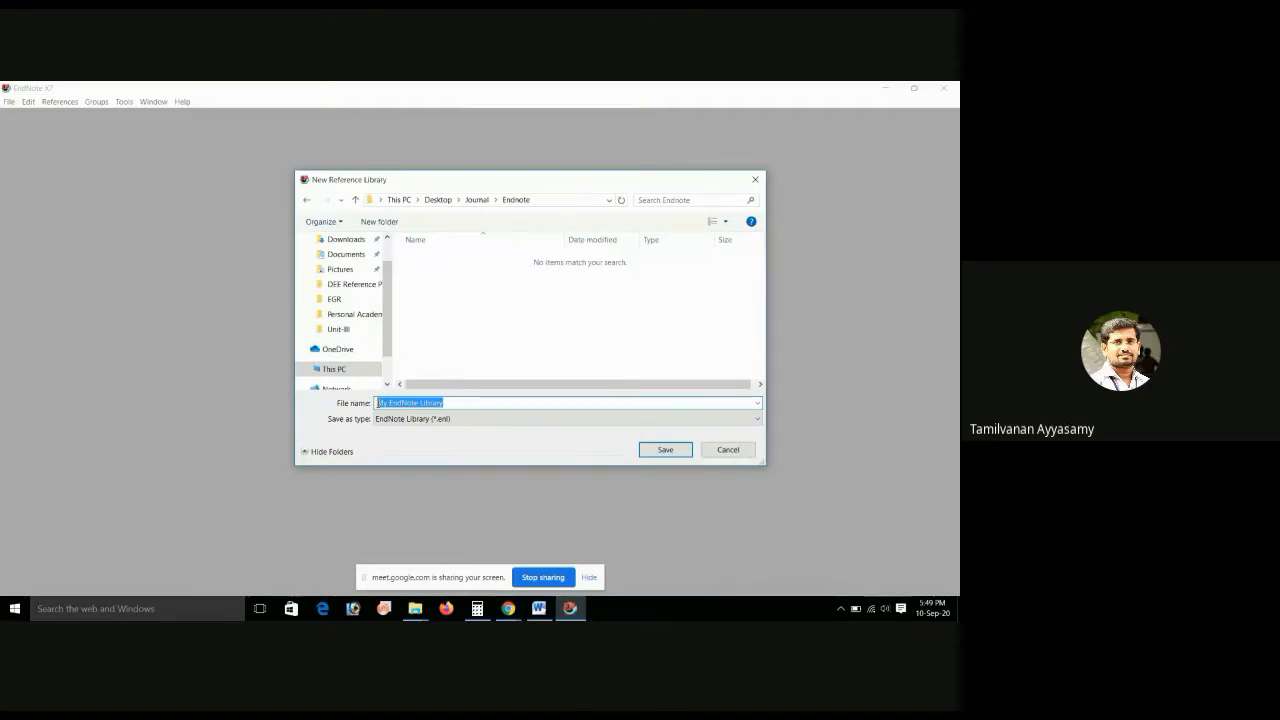
type("Bio")
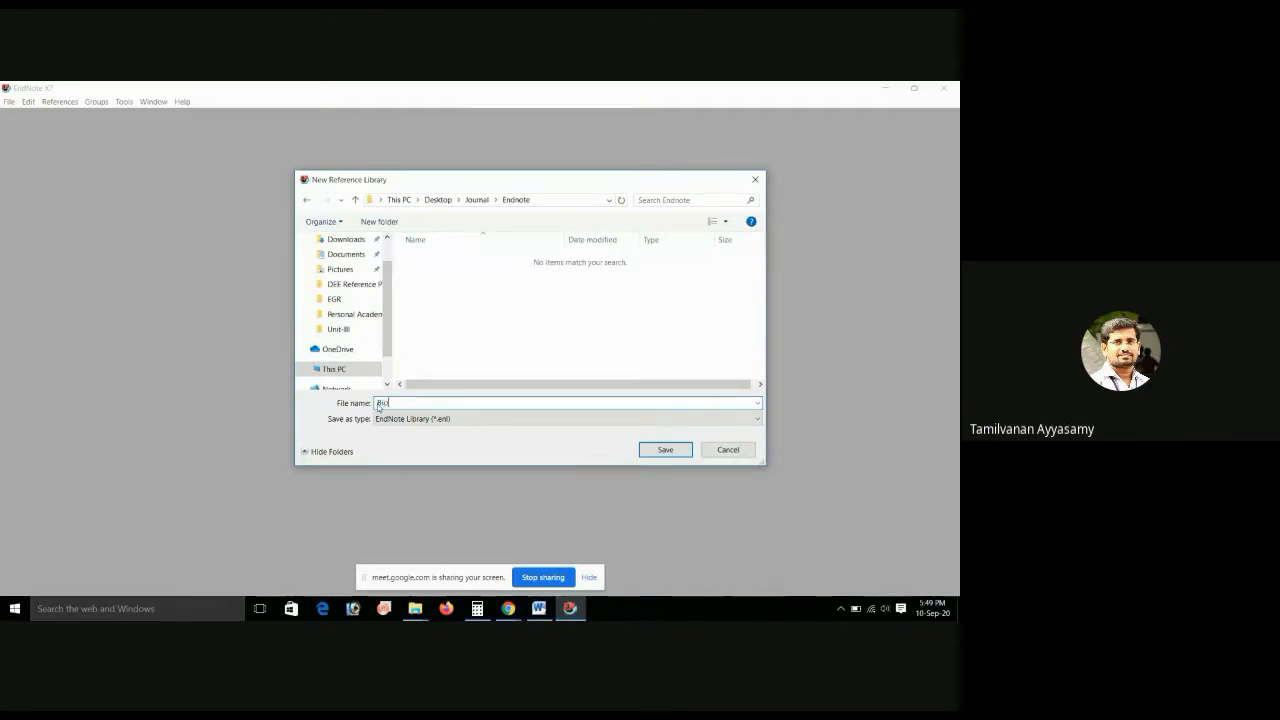
type("diesel")
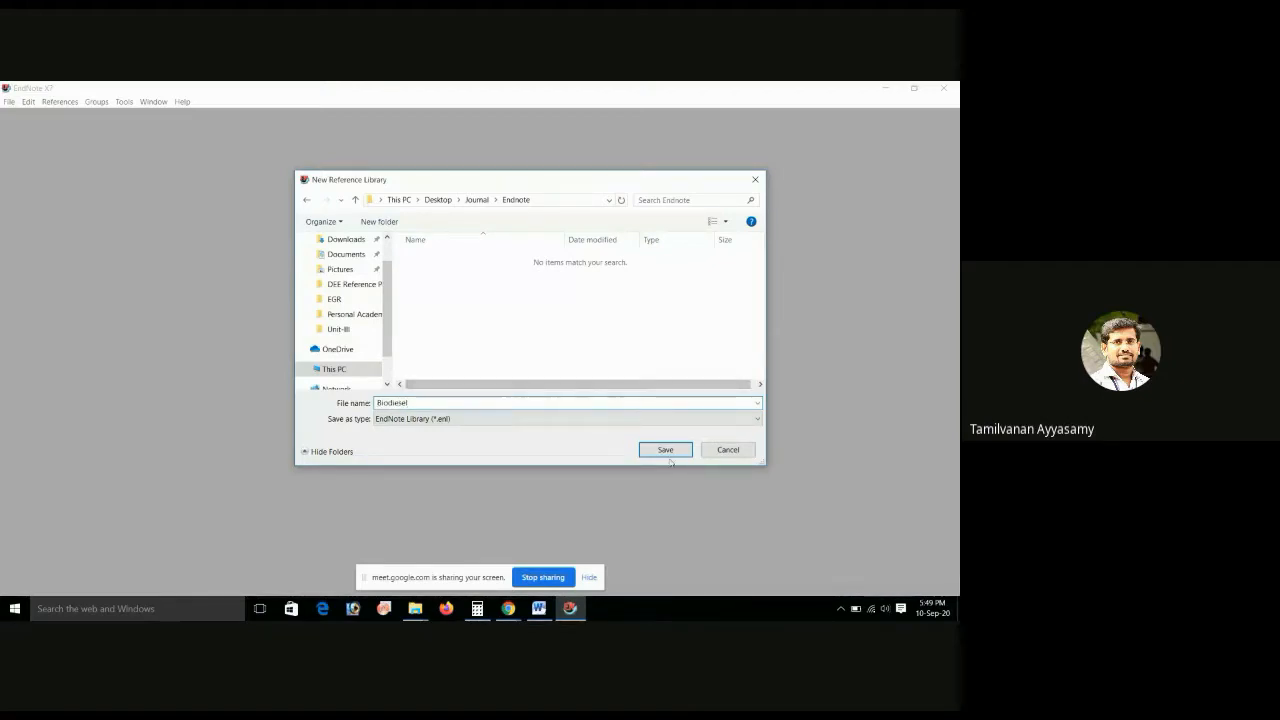
left_click(665, 450)
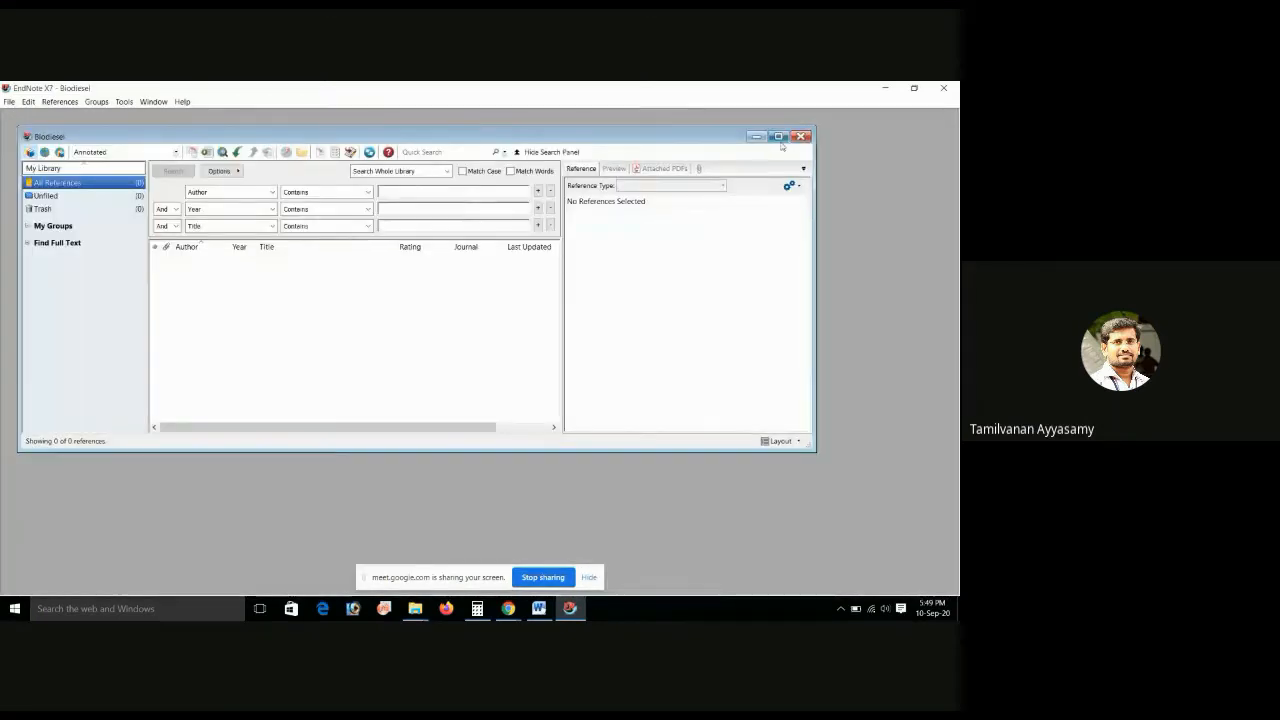
left_click(779, 137)
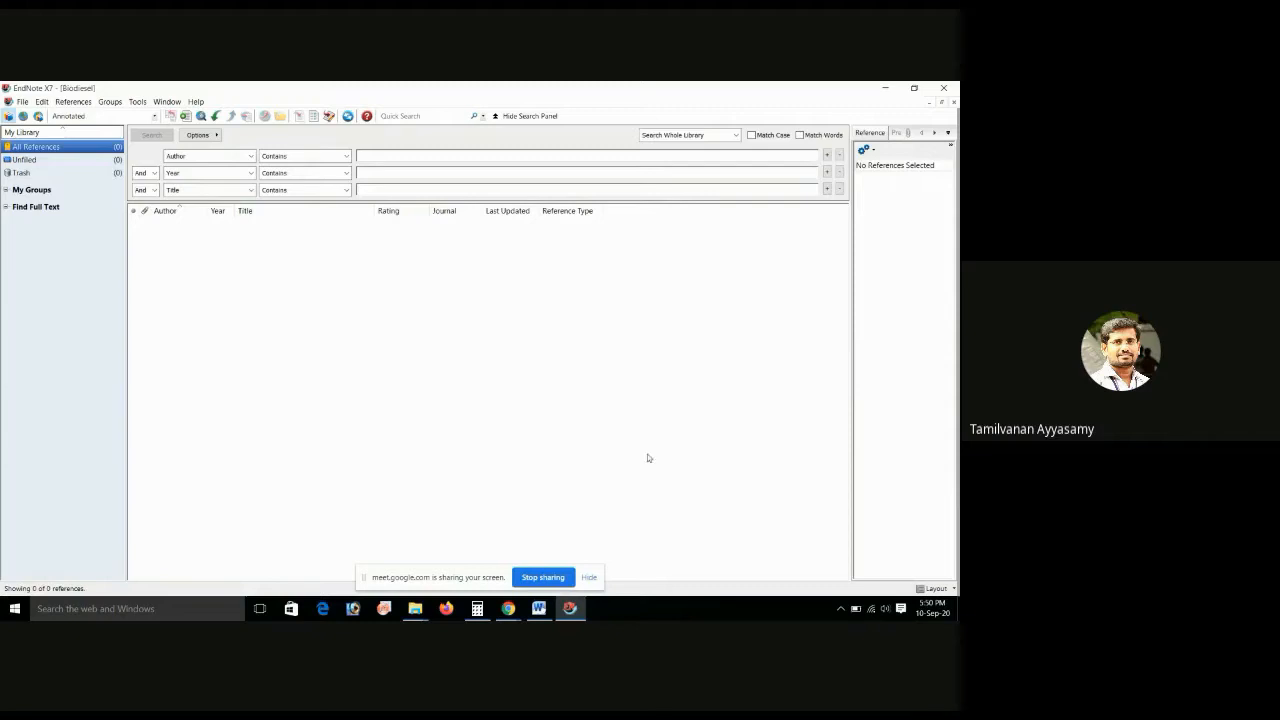
- Switch to Chrome and open Google Scholar in the empty new tab
left_click(508, 608)
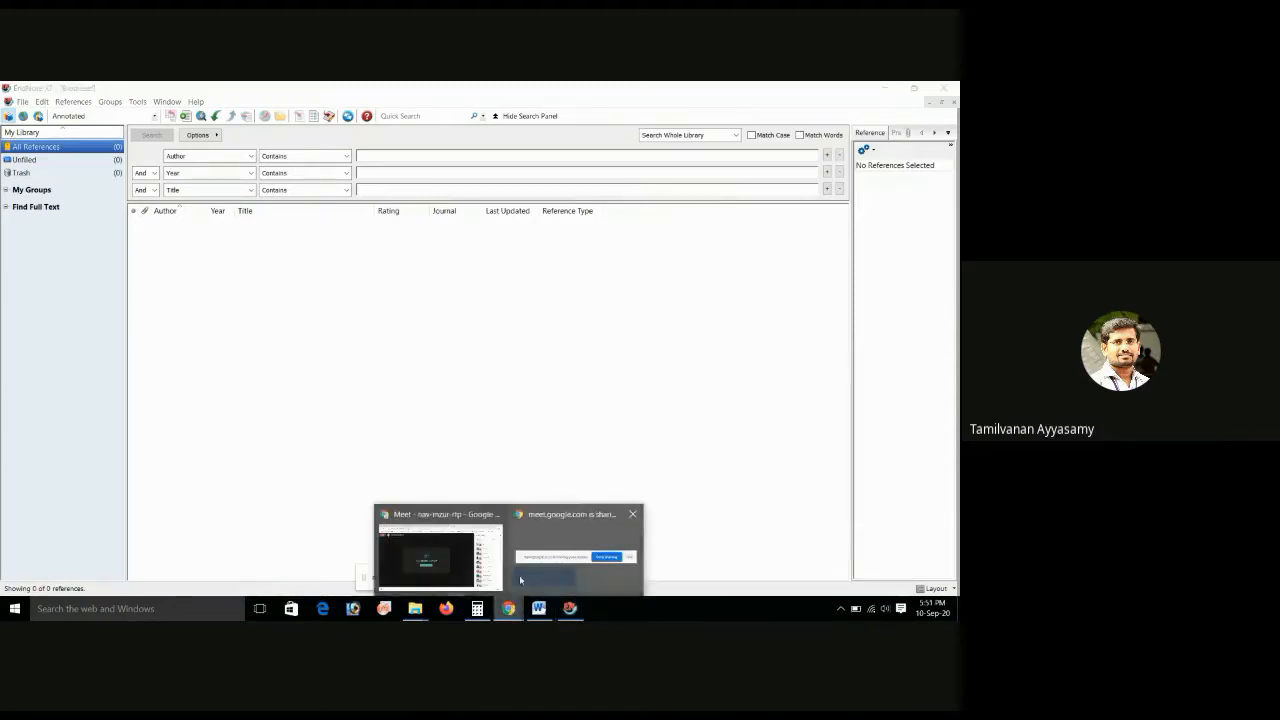
left_click(455, 545)
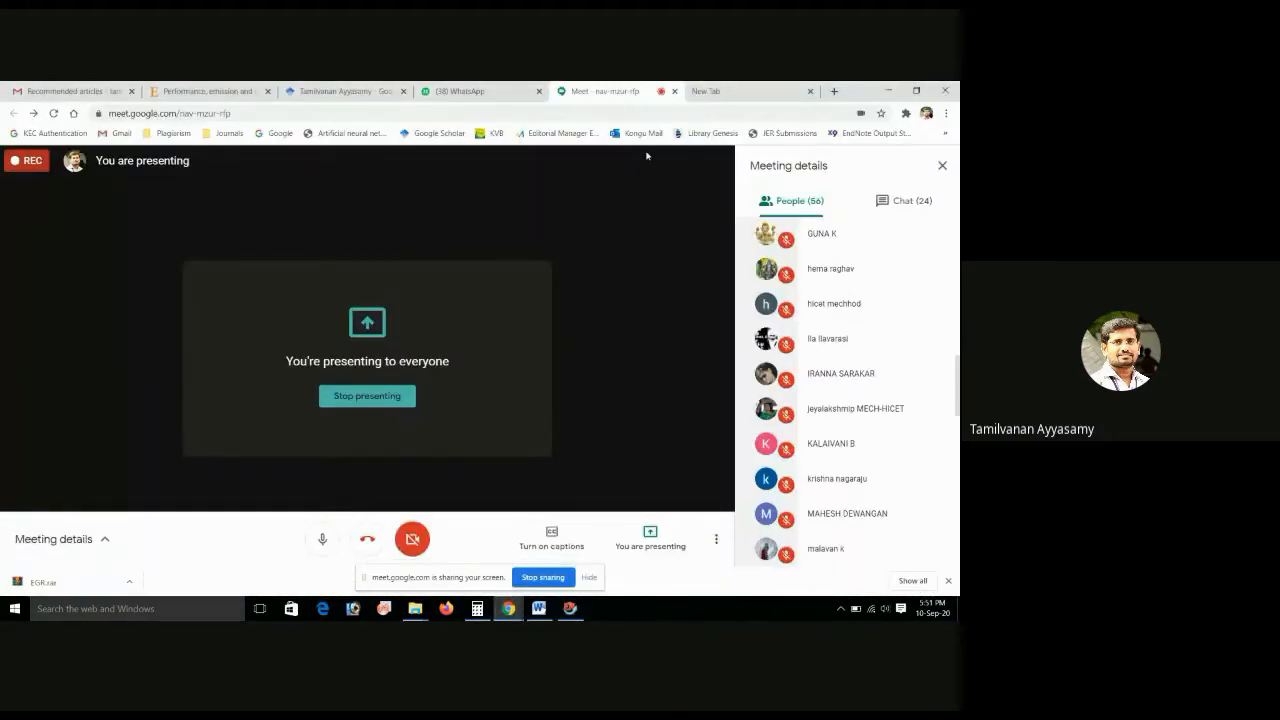
left_click(720, 93)
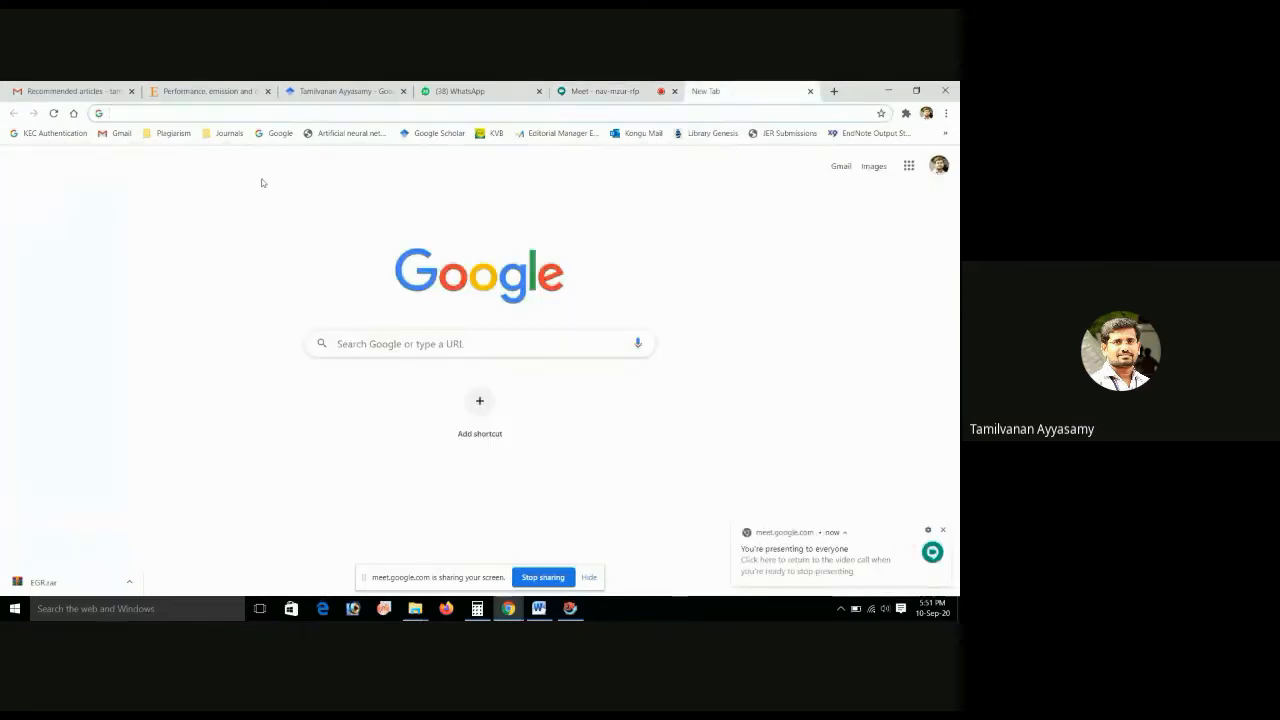
left_click(426, 134)
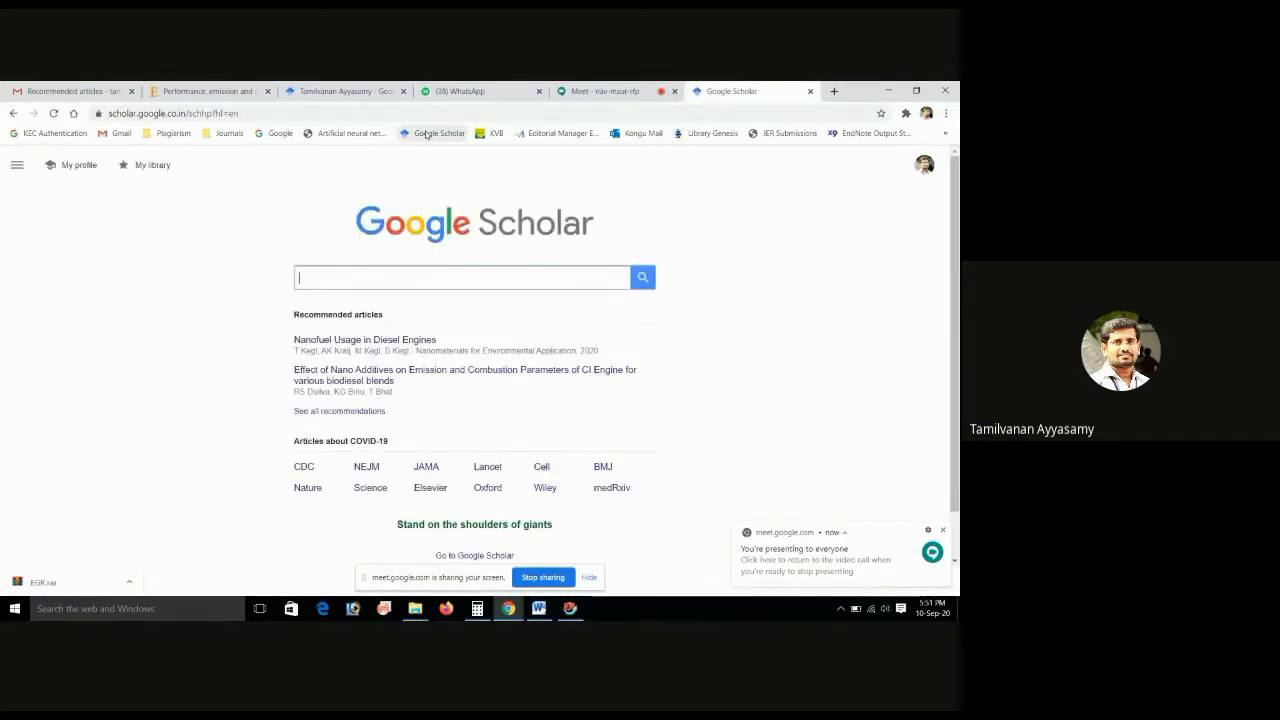
- Set Google Scholar's bibliography manager to show links to import citations into EndNote and save the settings
left_click(17, 168)
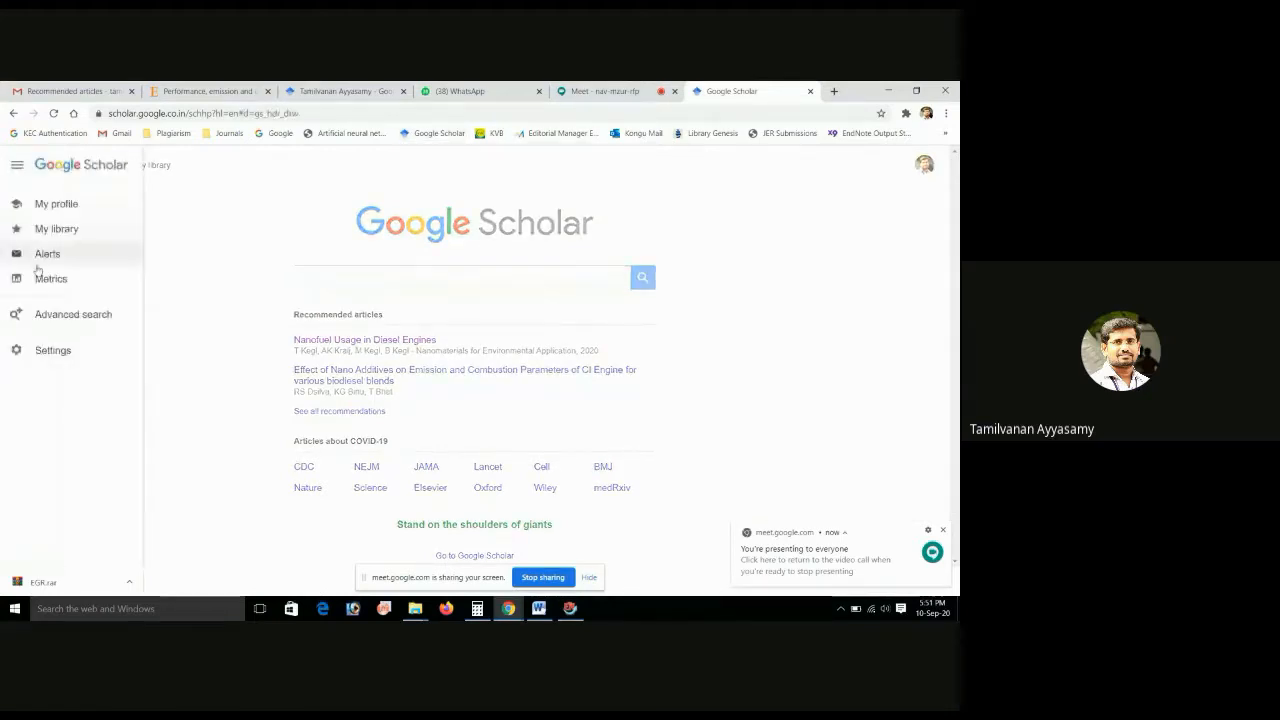
left_click(50, 351)
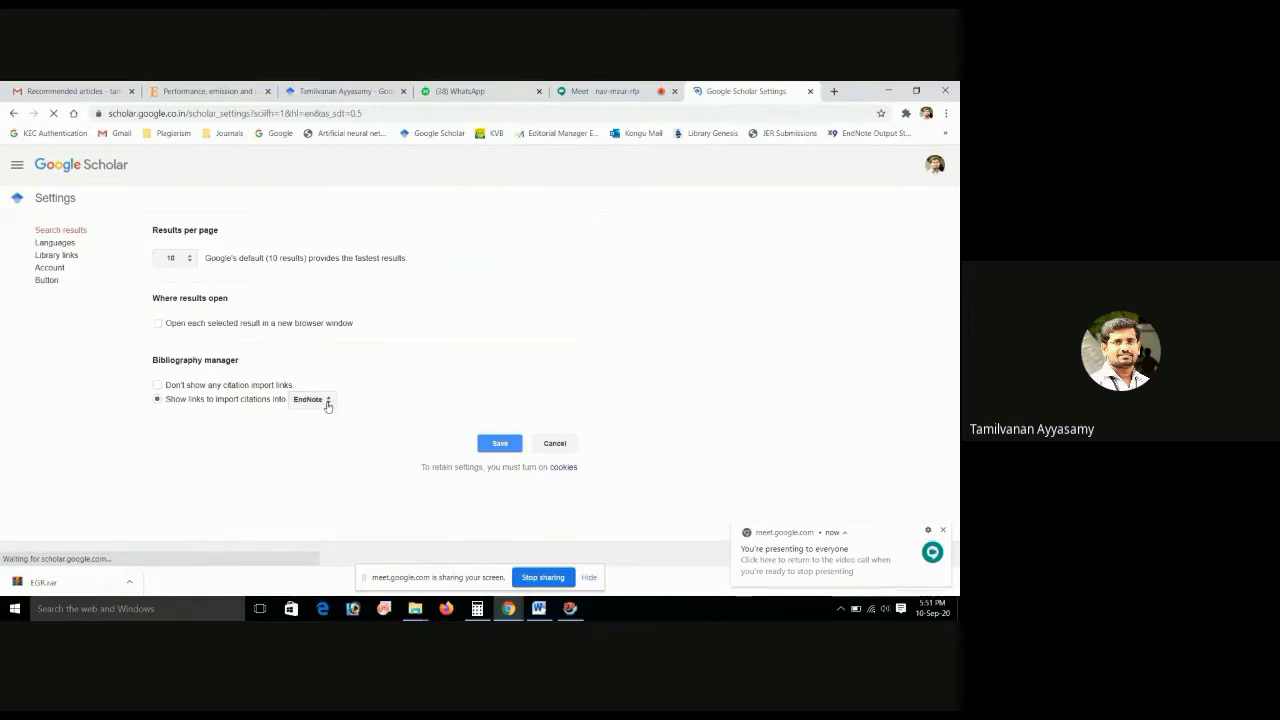
left_click(324, 400)
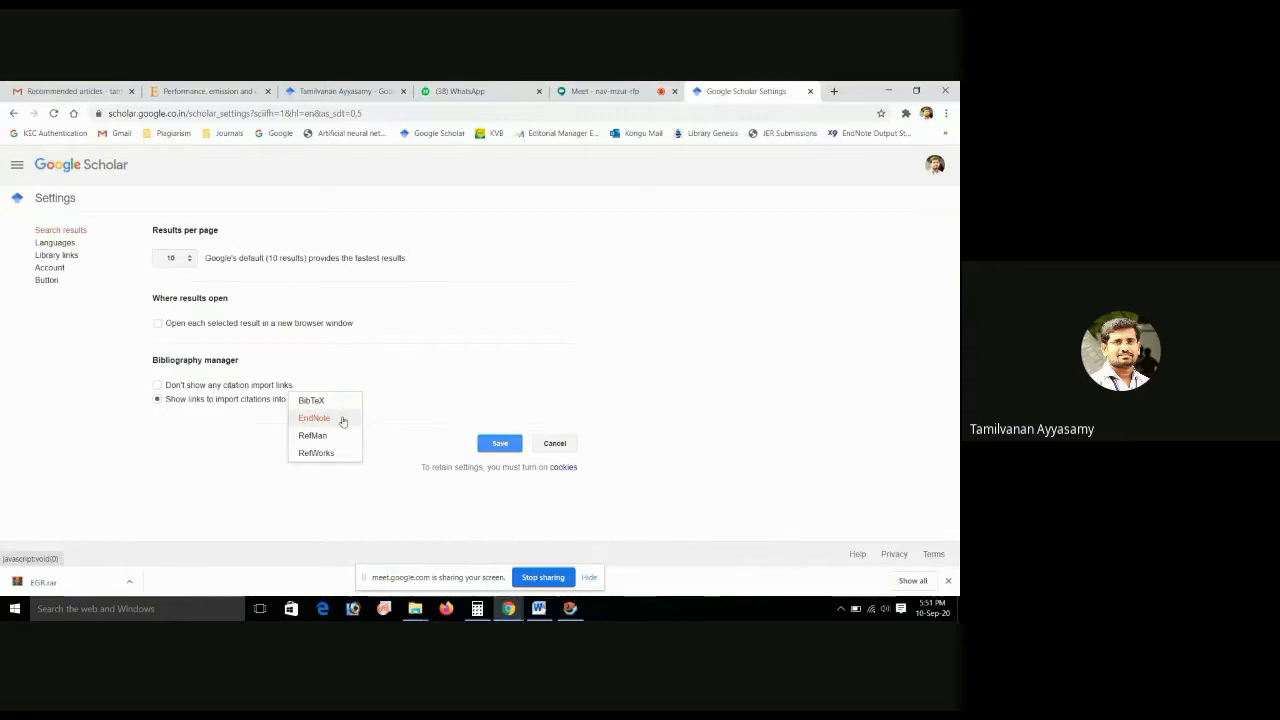
left_click(313, 420)
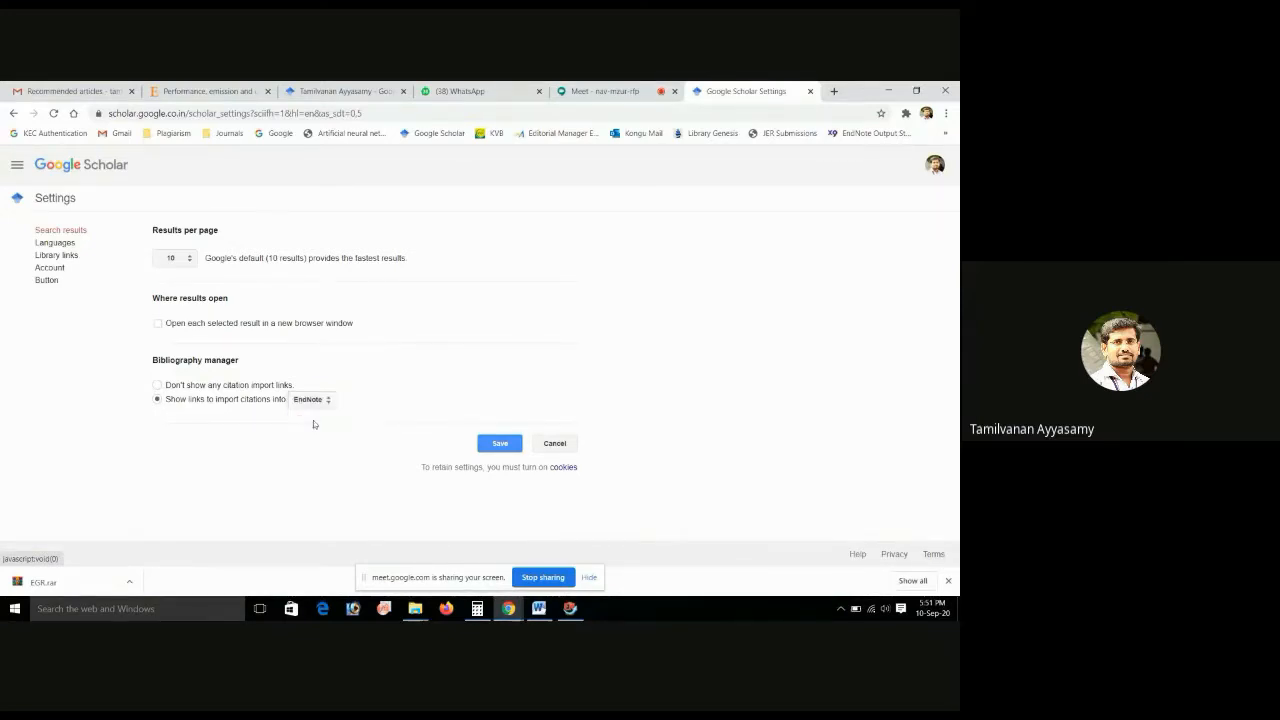
left_click(493, 448)
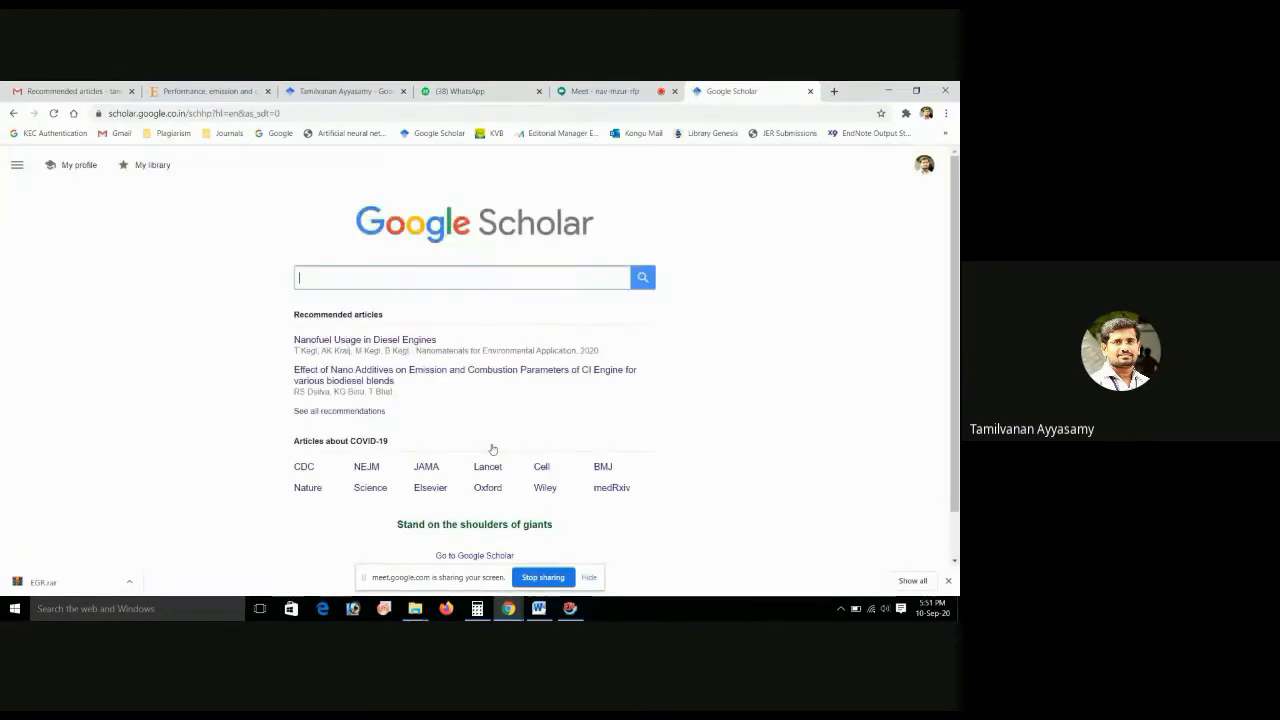
- Reopen the Google Scholar settings, recheck the citation import option and save again
left_click(17, 164)
left_click(45, 350)
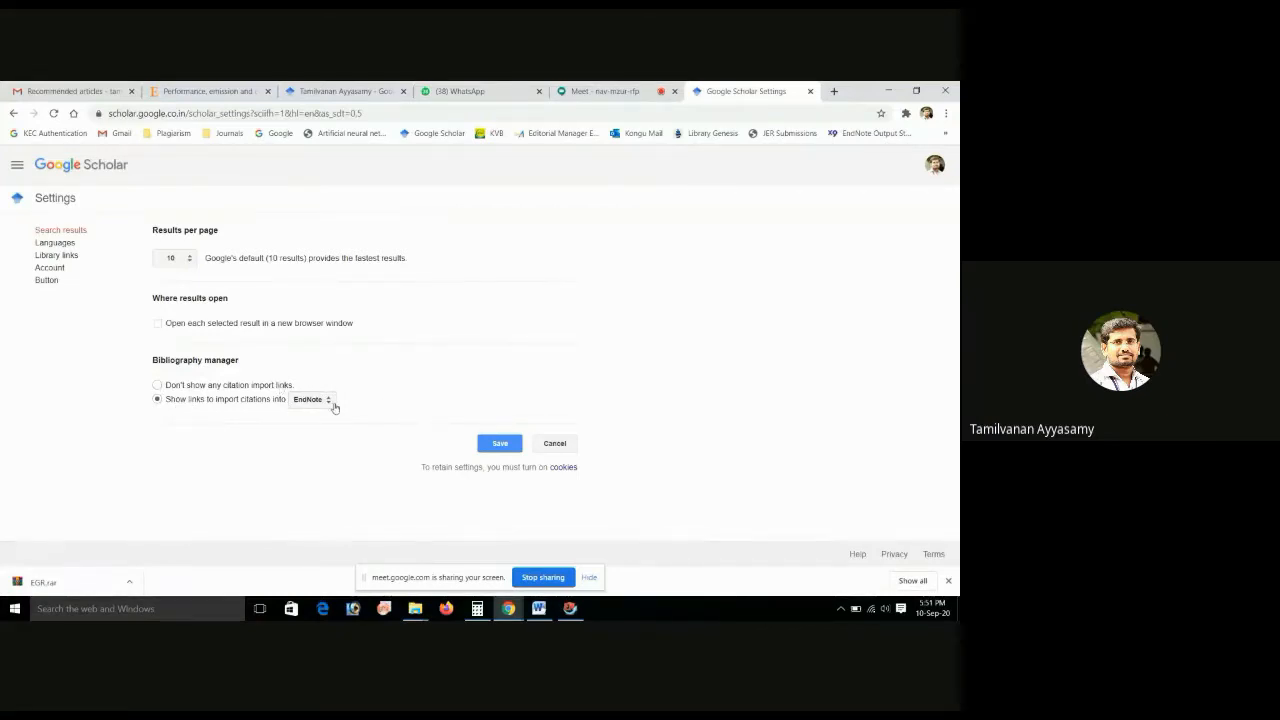
left_click(500, 444)
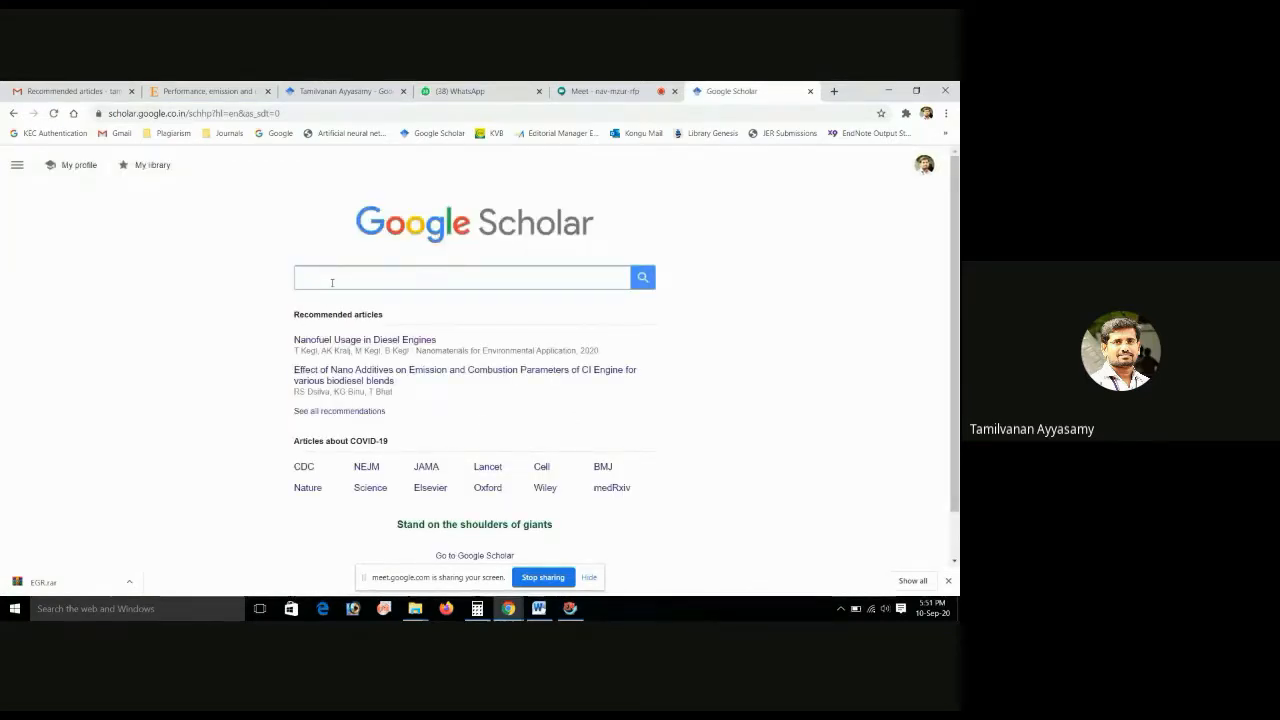
- Search Google Scholar for Biodiesel+ engine + calphyllum inophullum and accept the suggested spelling, Biodiesel engine + calophyllum inophyllum
type("Biodiesel")
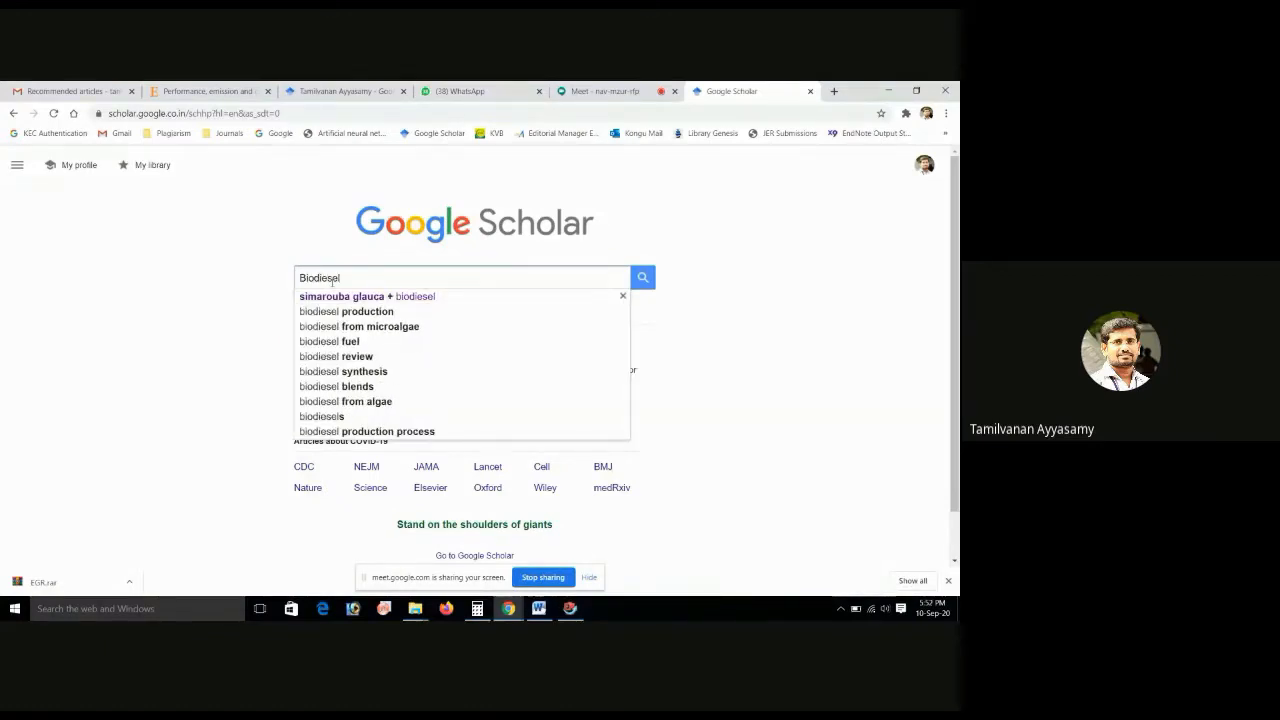
type("+ engine")
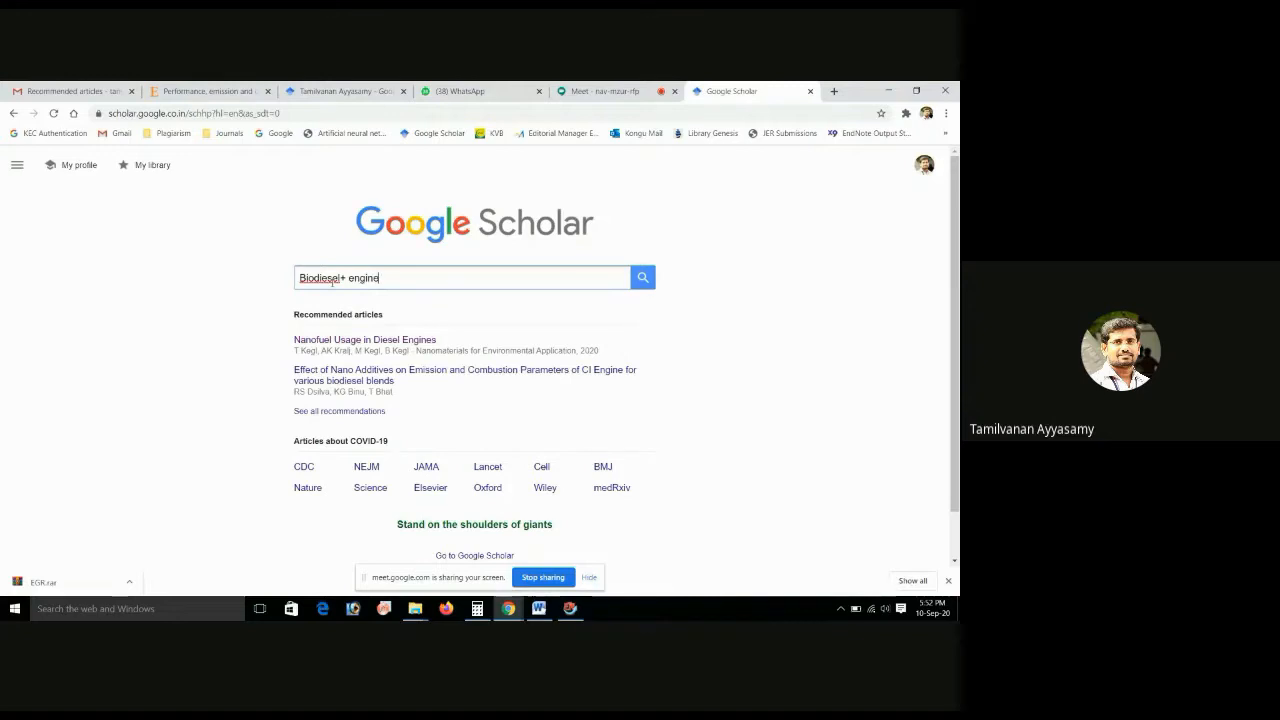
type(" + ca")
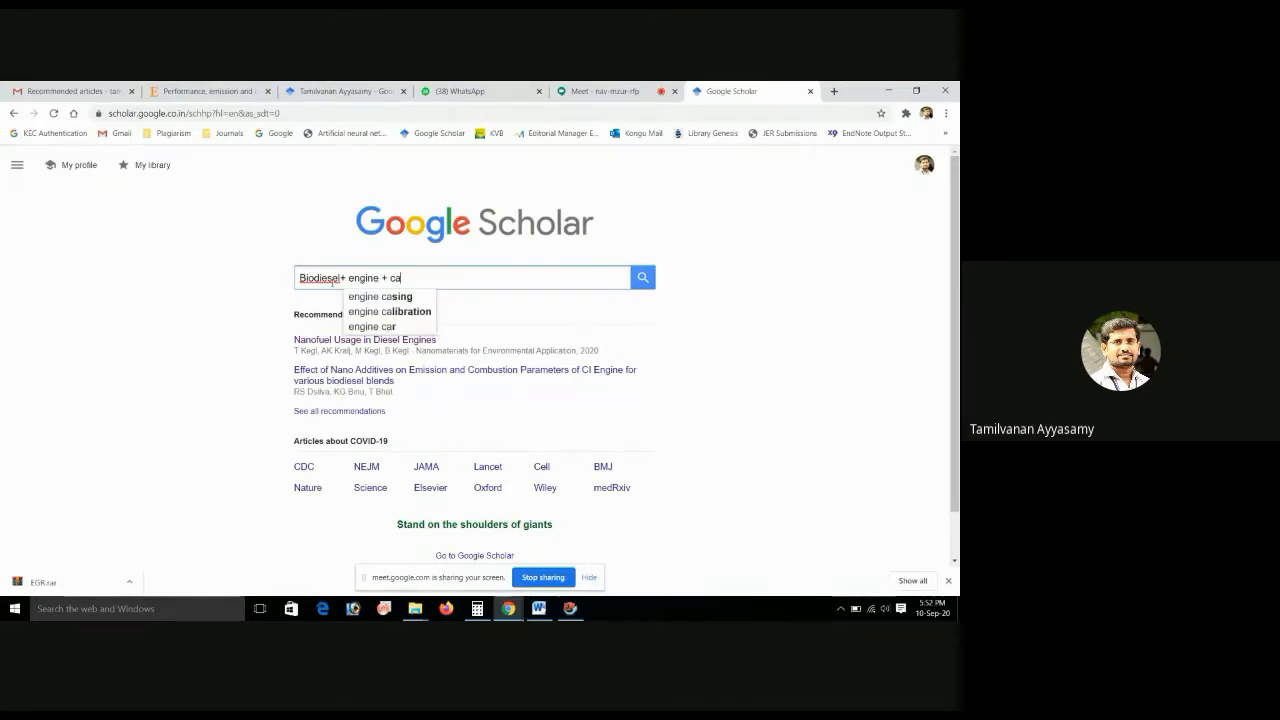
type("lp")
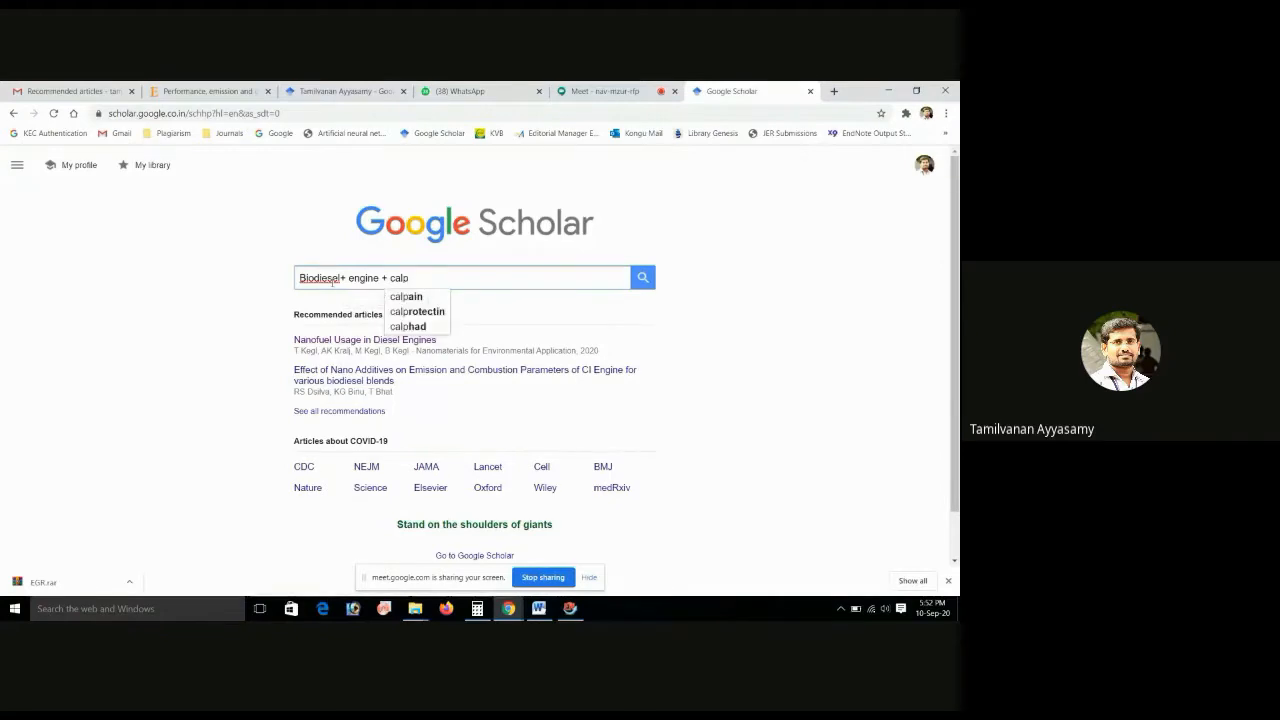
type("hyllum")
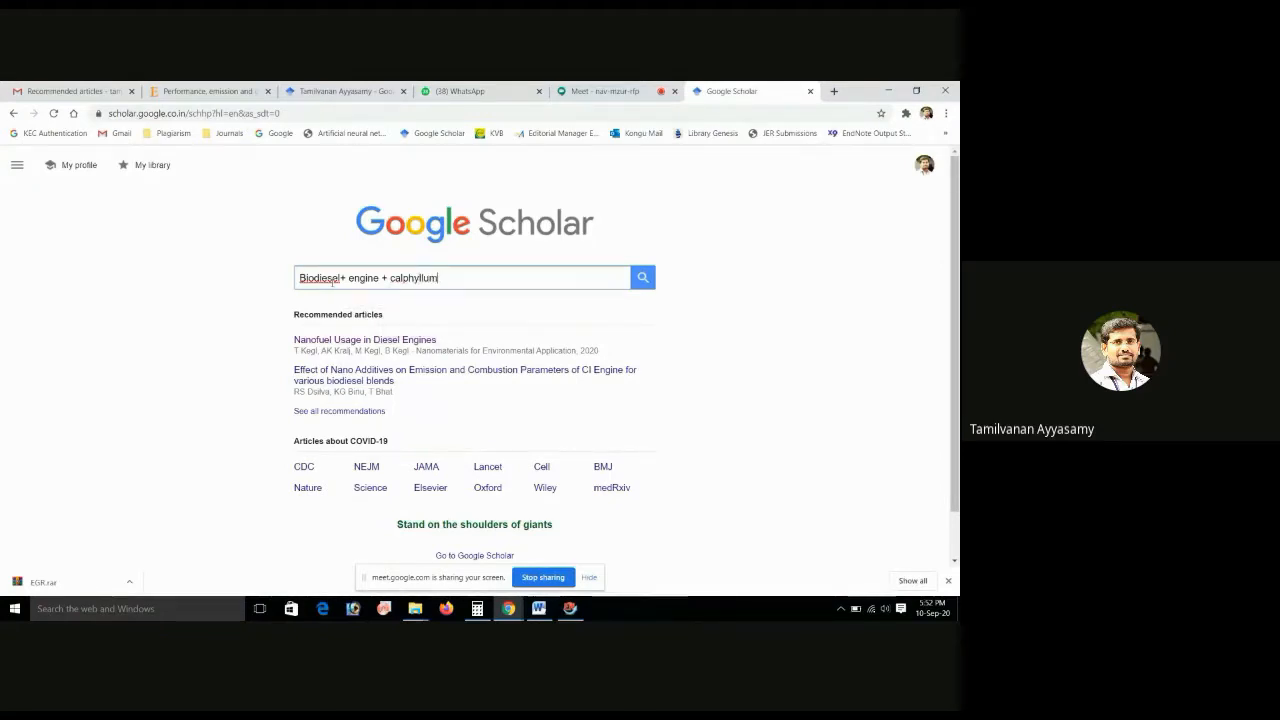
type(" inophul")
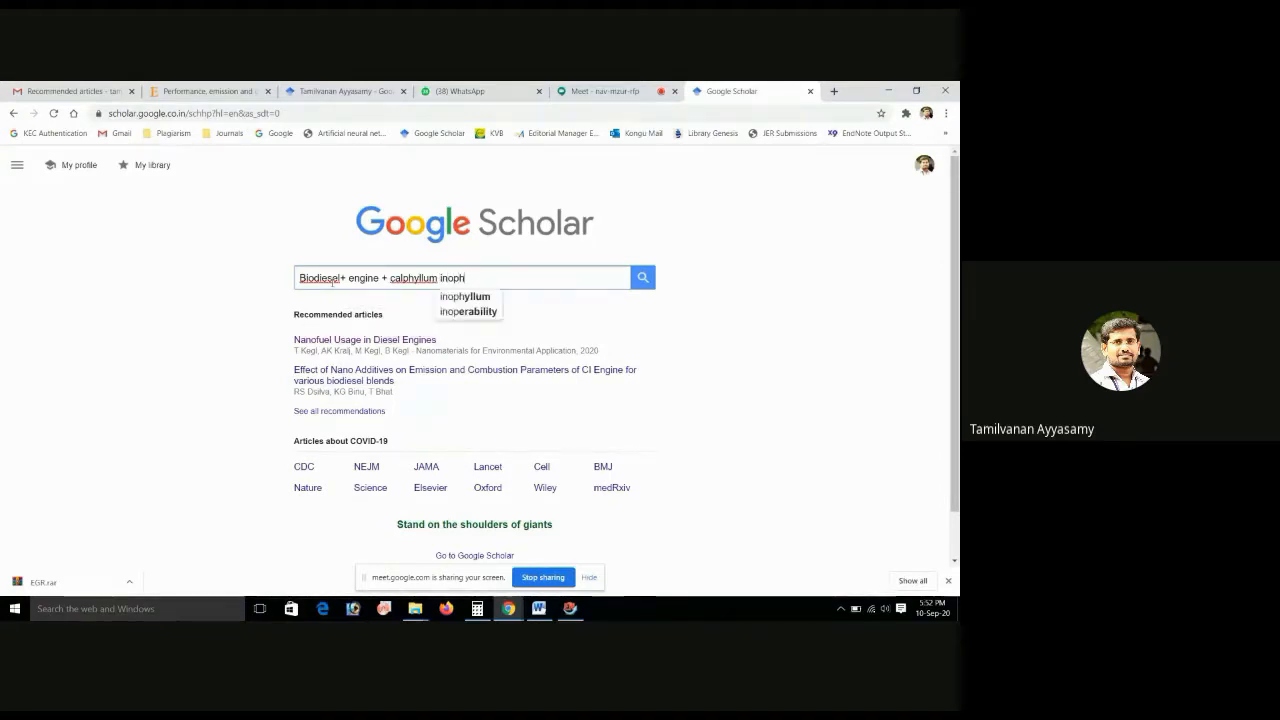
type("lum")
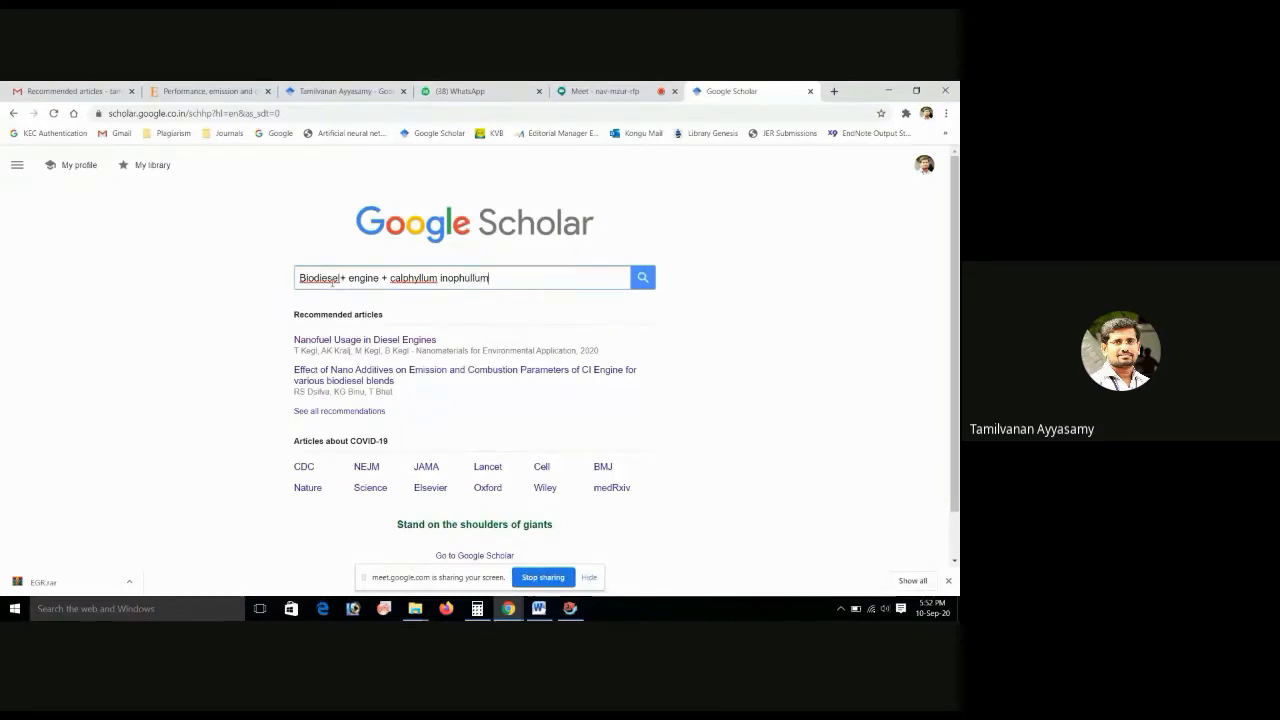
key("Return")
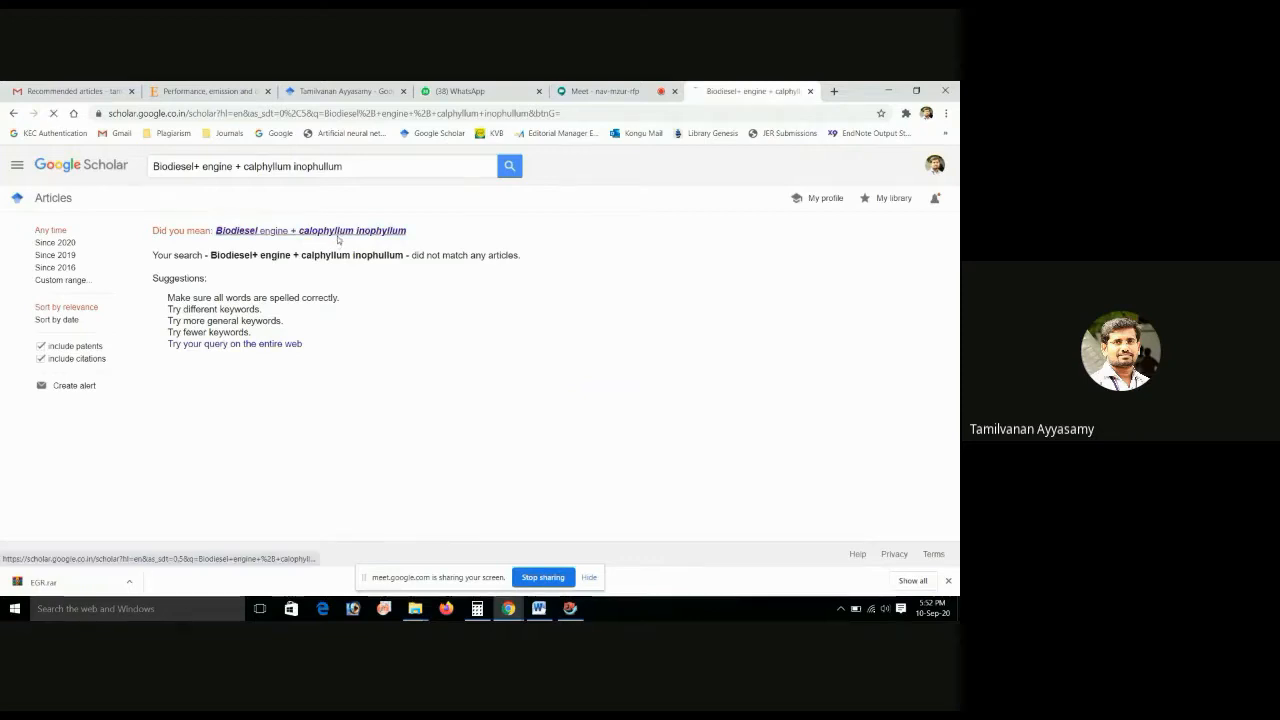
left_click(337, 240)
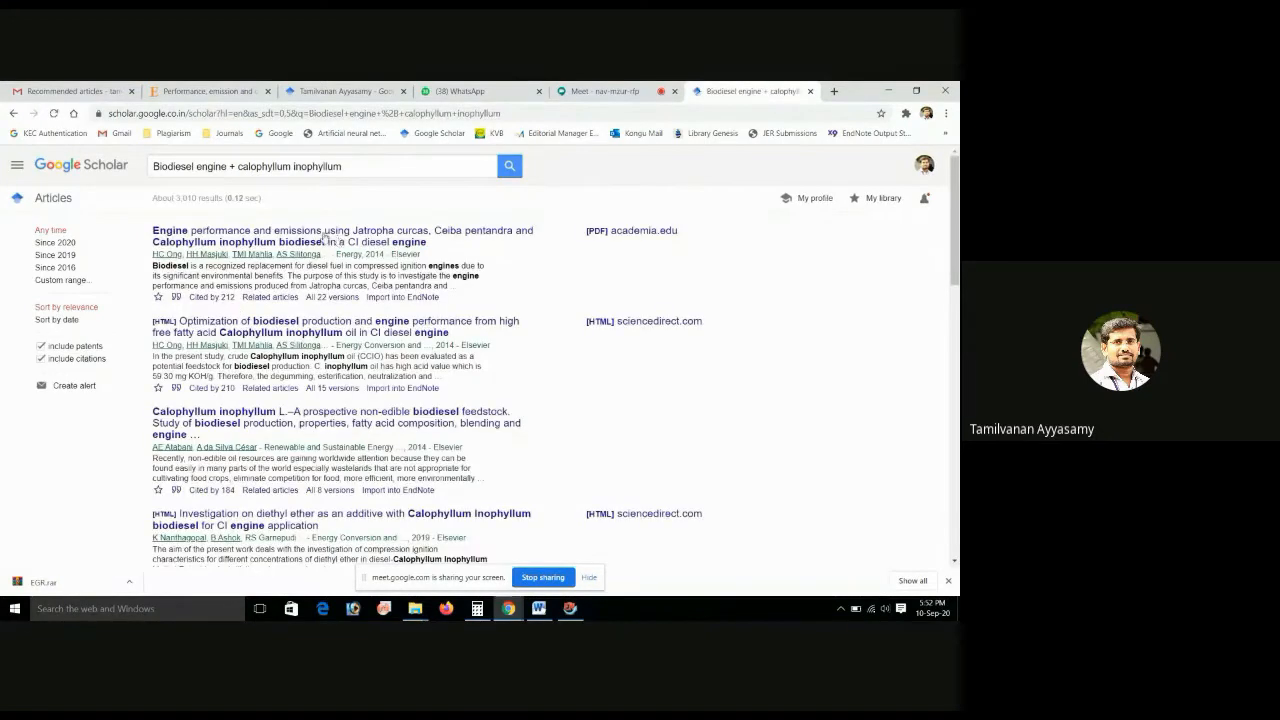
- Edit the query with a plus sign before engine, but rerun the suggested search Biodiesel engine + calophyllum inophyllum
left_click(198, 167)
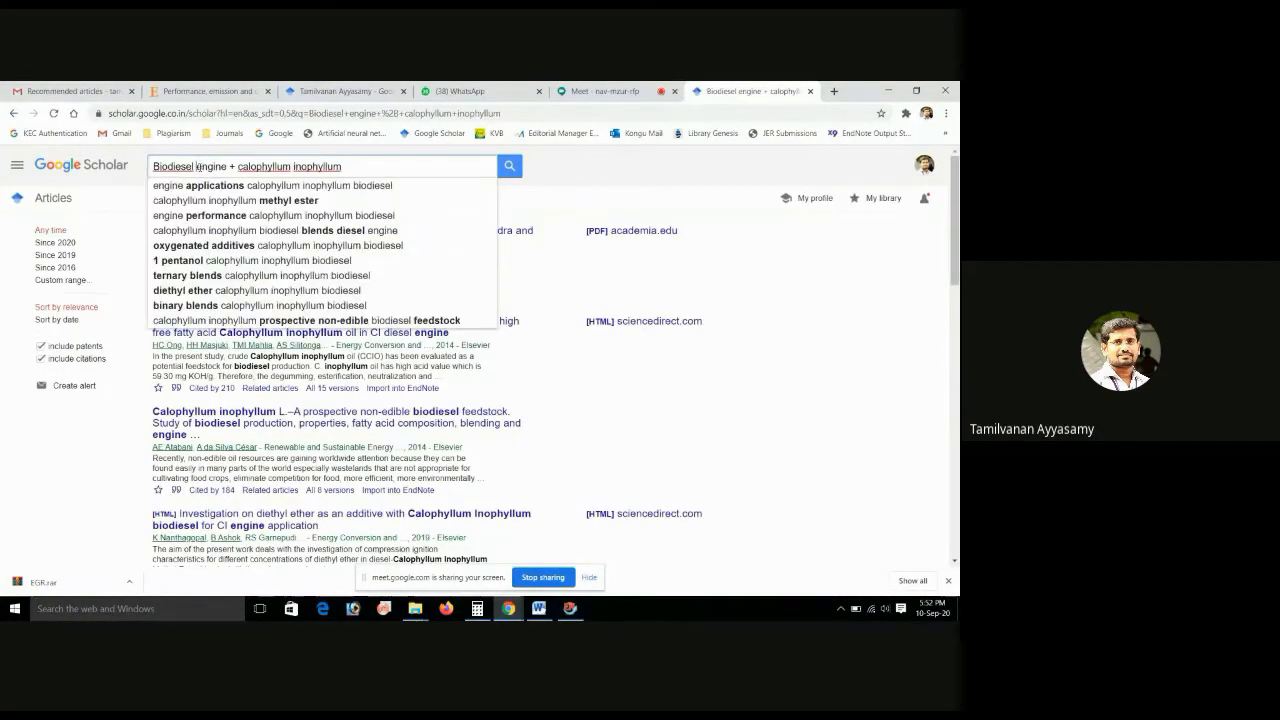
type("+")
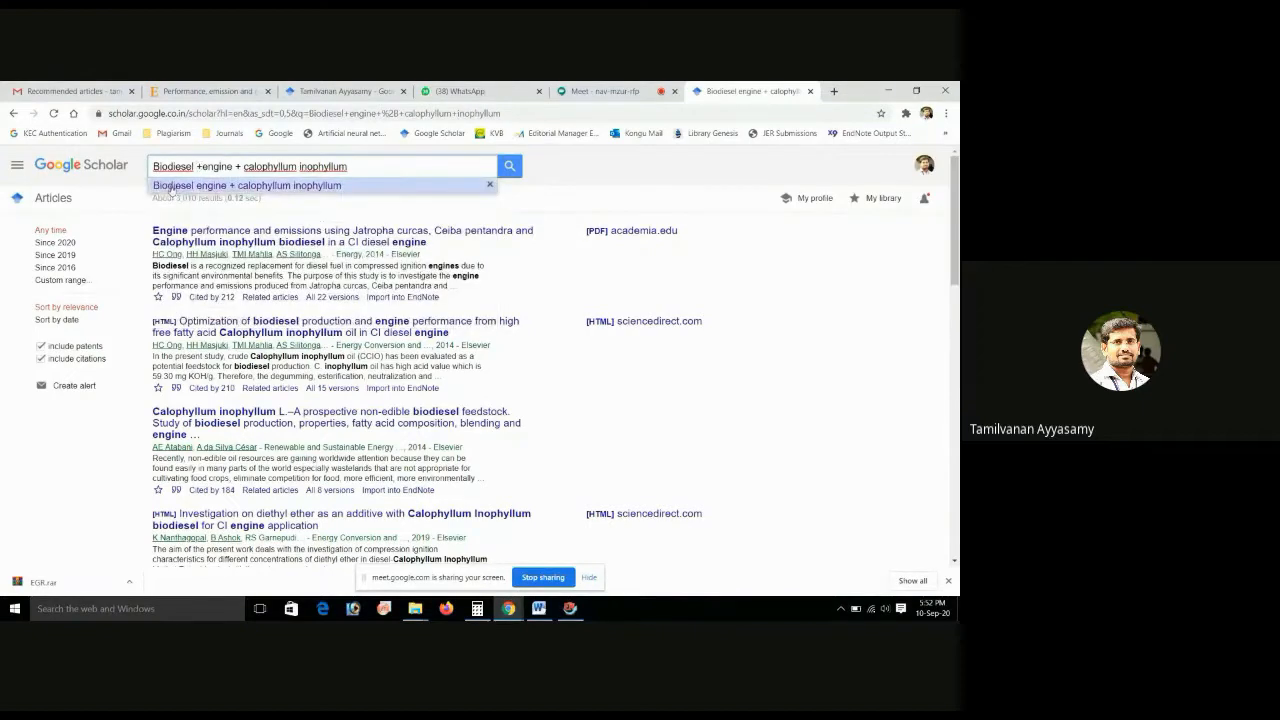
left_click(278, 185)
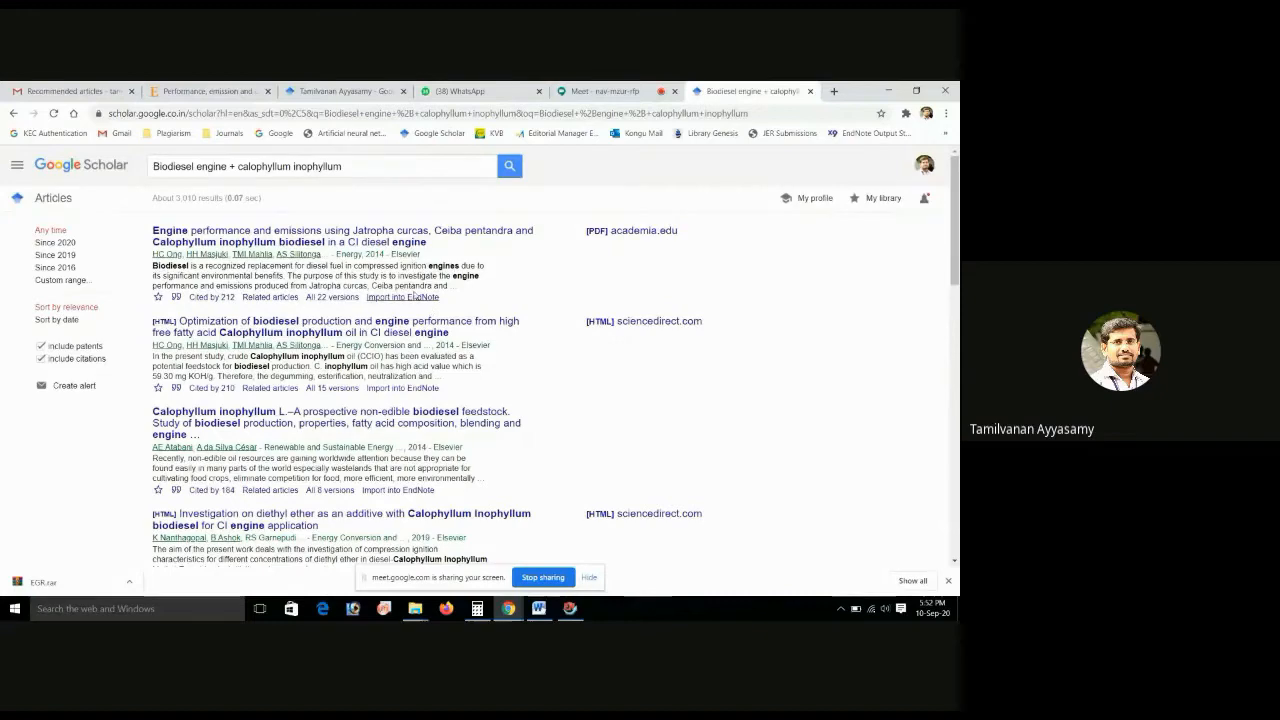
- Change the citation import links in the Google Scholar settings to BibTeX and save
left_click(17, 165)
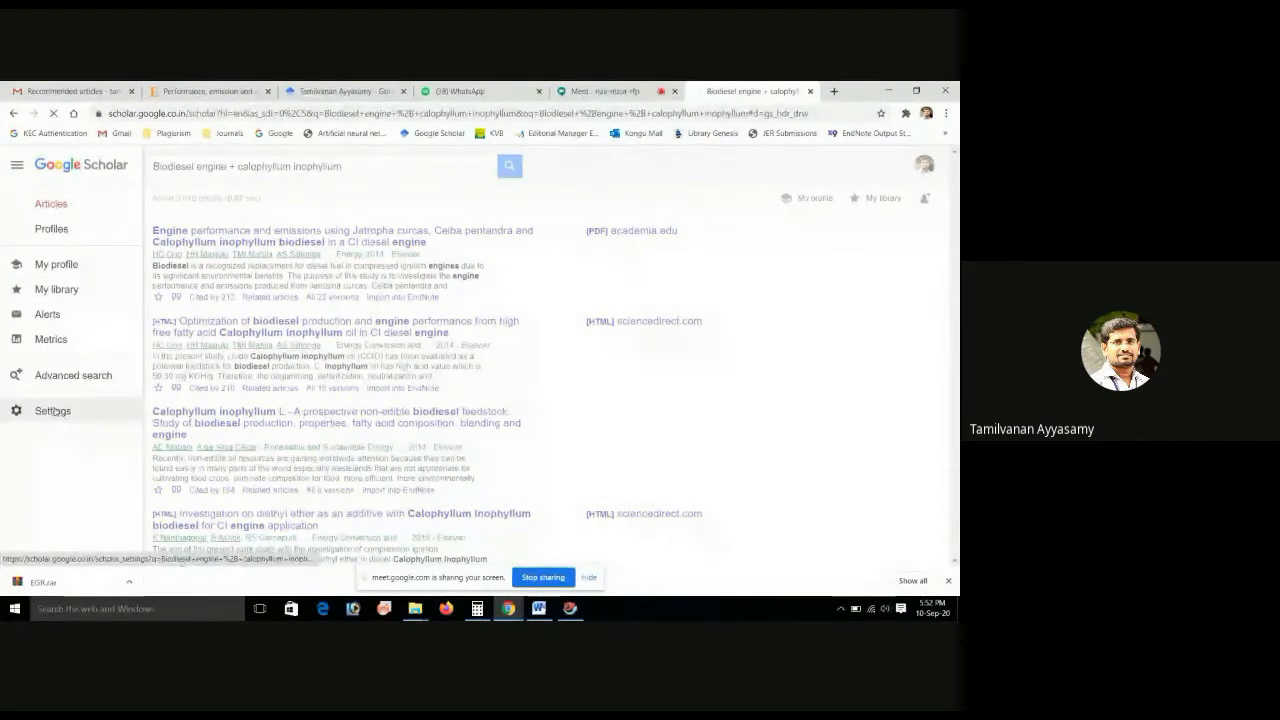
left_click(44, 410)
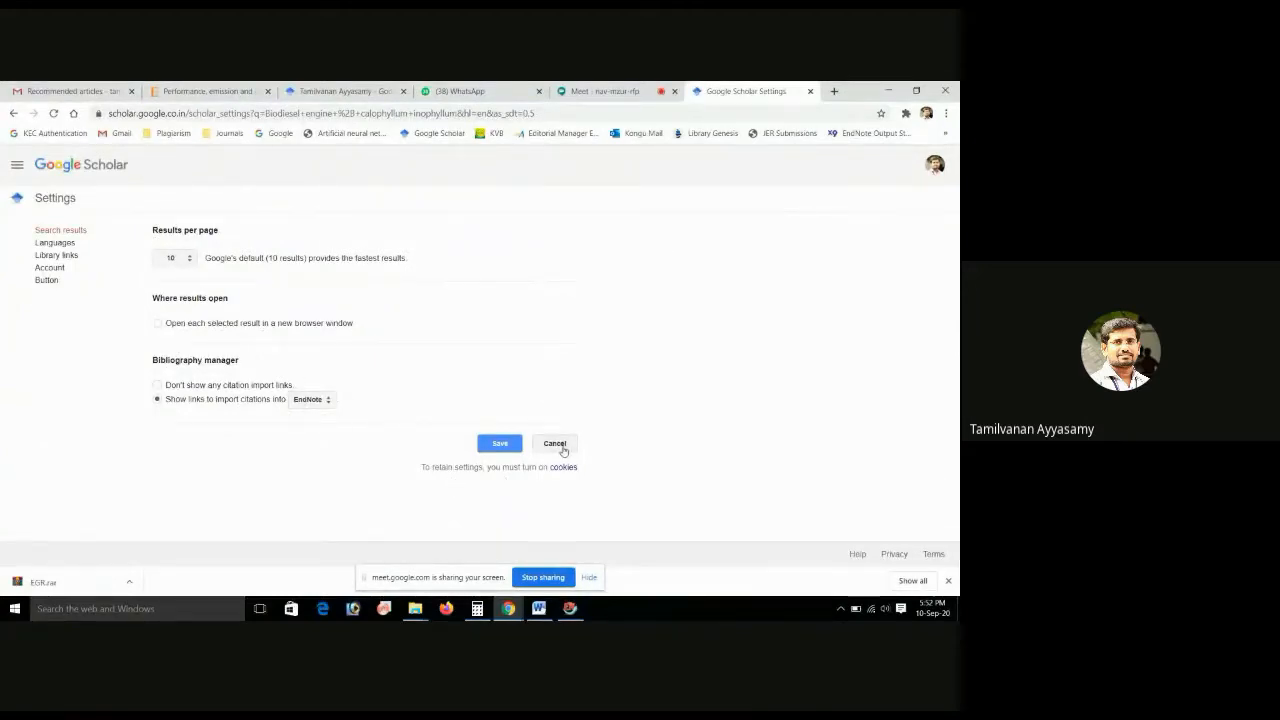
left_click(17, 165)
left_click(60, 409)
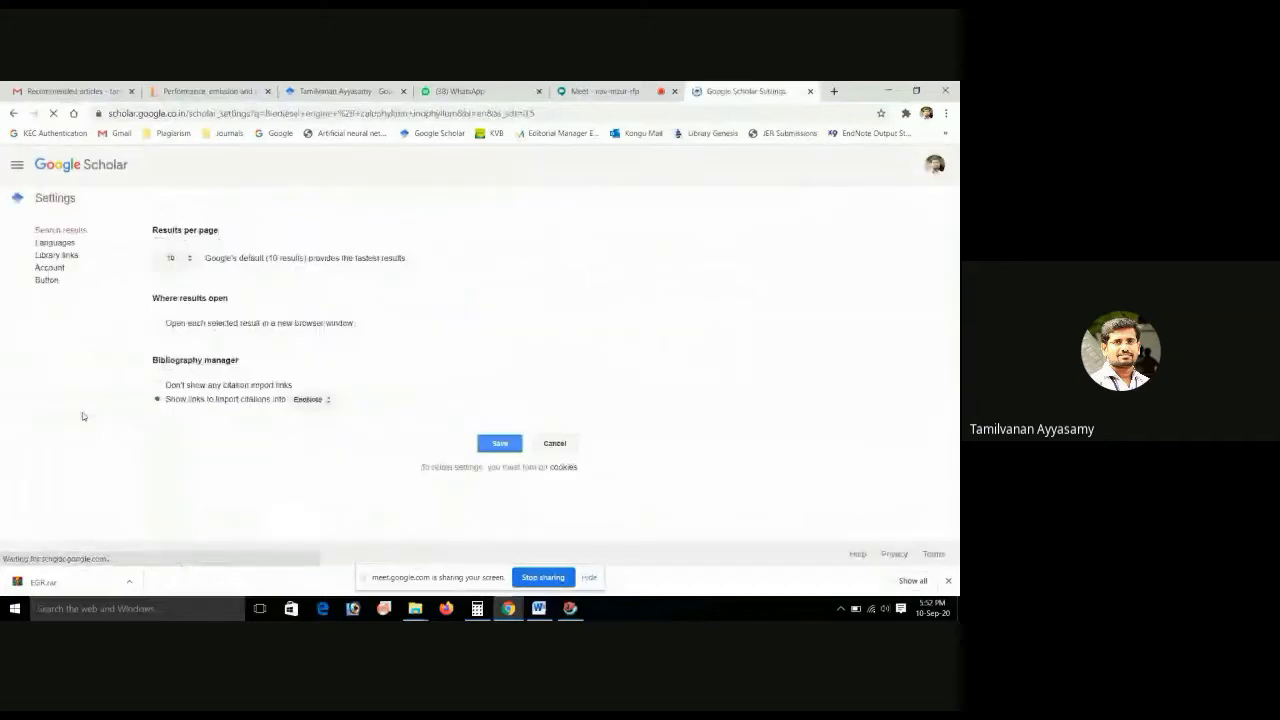
left_click(308, 400)
left_click(322, 401)
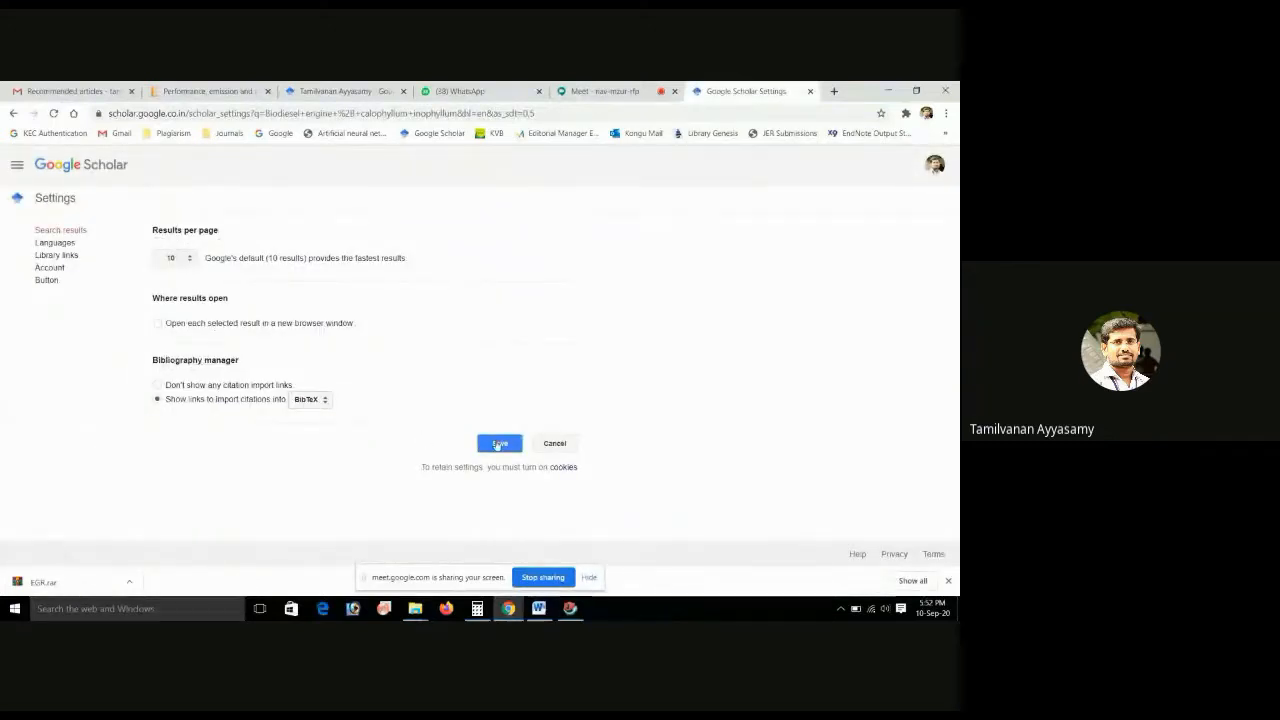
left_click(498, 444)
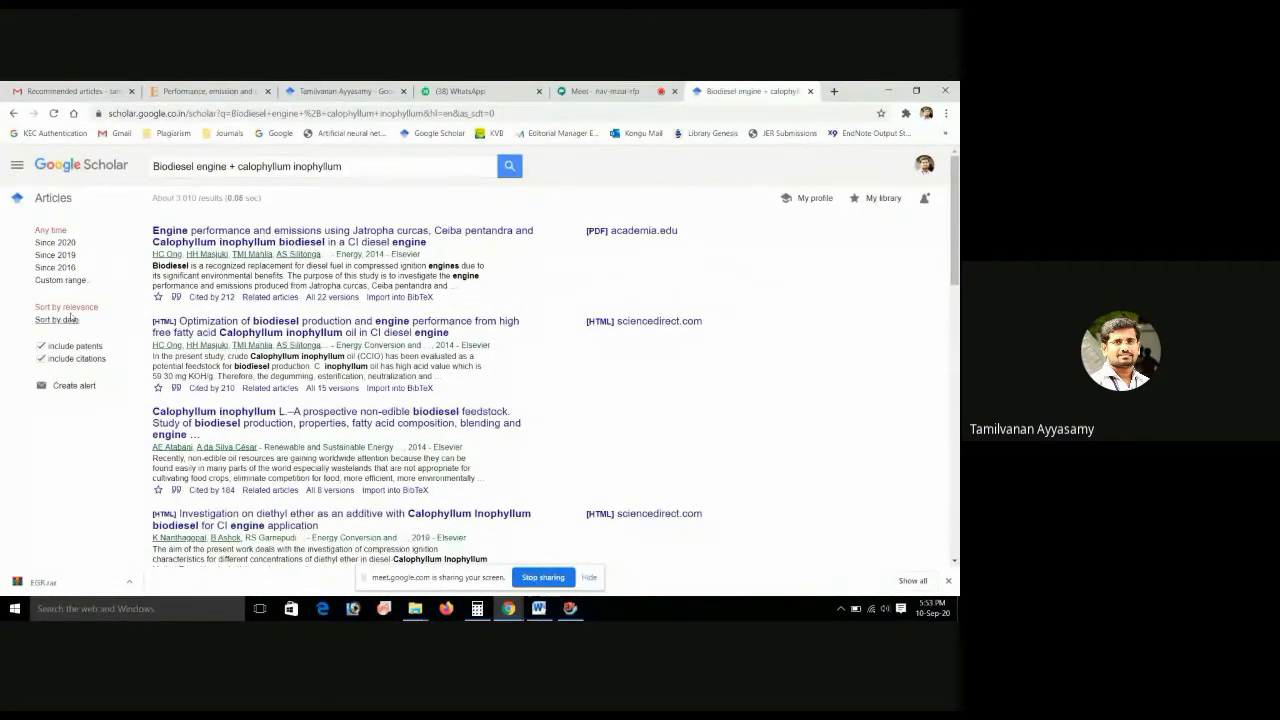
- Set the Google Scholar citation import links back to EndNote and save the settings
left_click(17, 165)
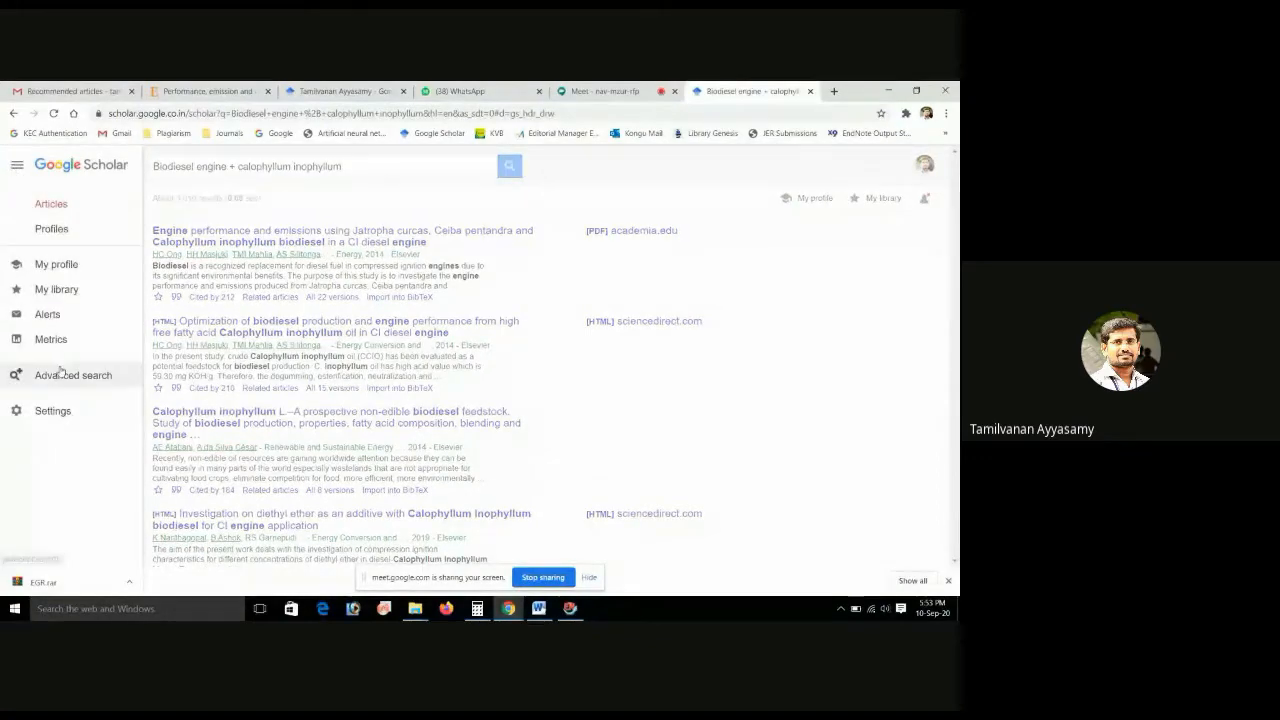
left_click(50, 410)
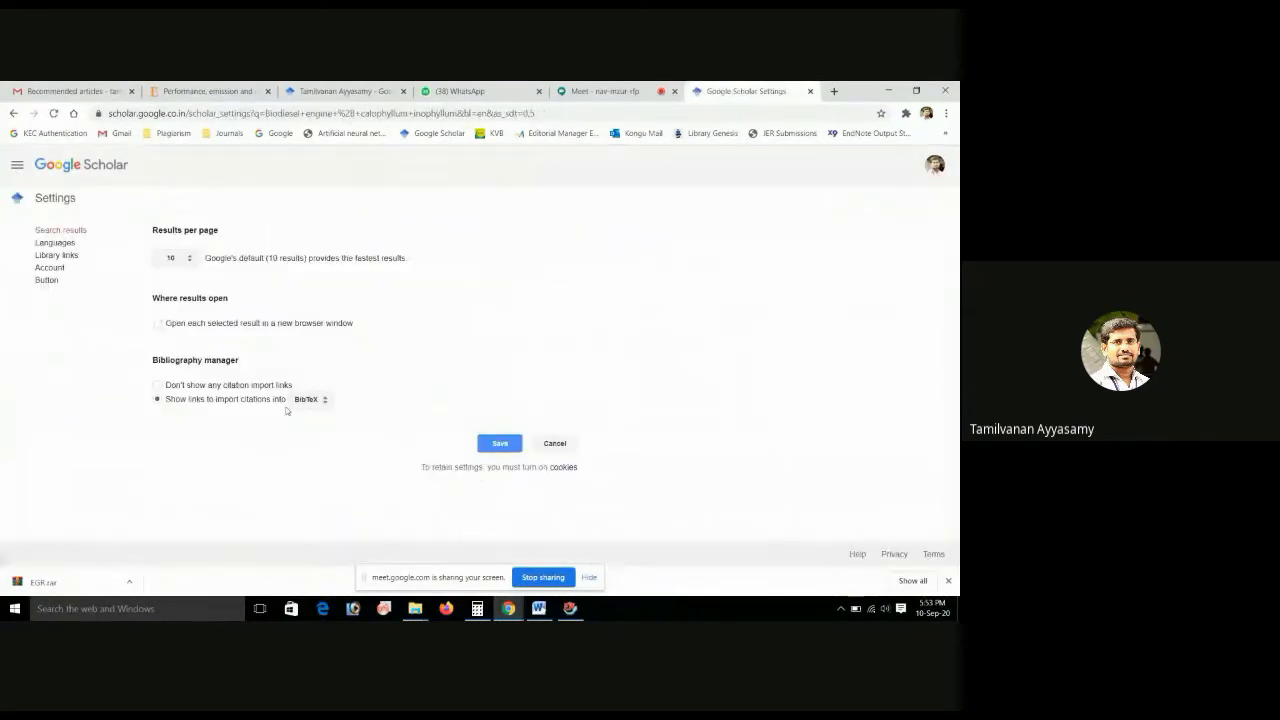
left_click(322, 400)
left_click(316, 418)
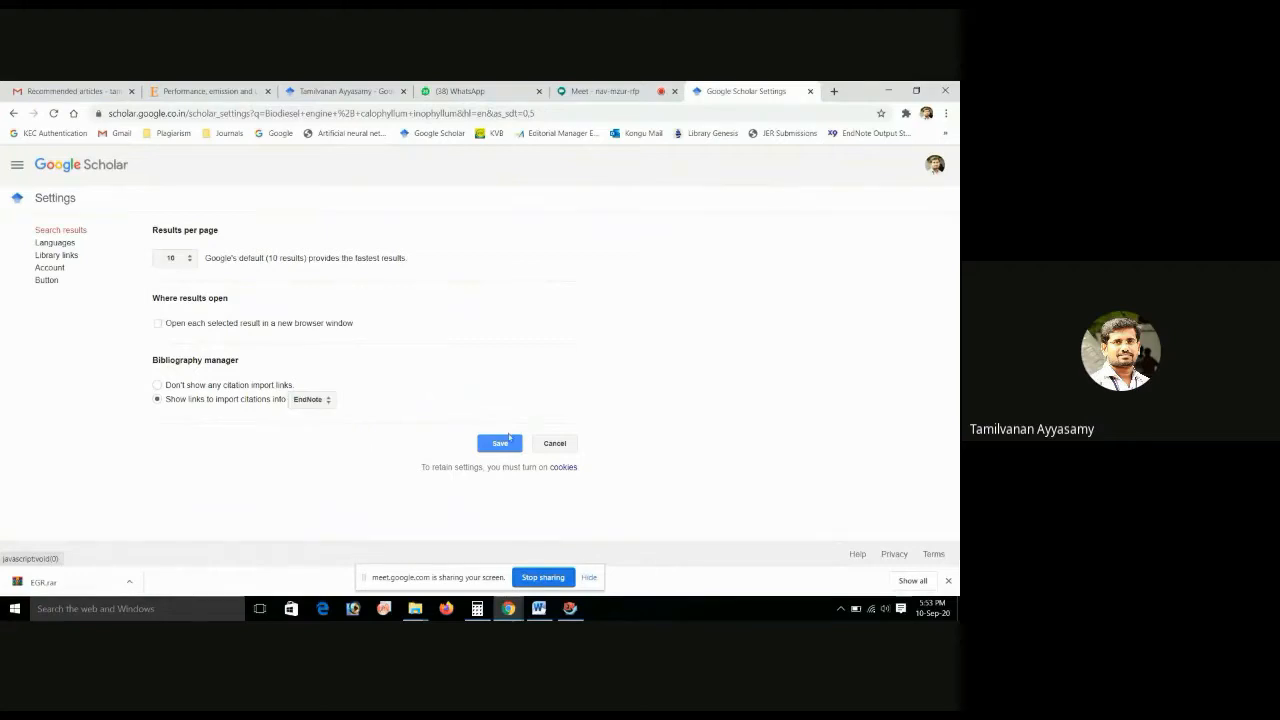
left_click(486, 446)
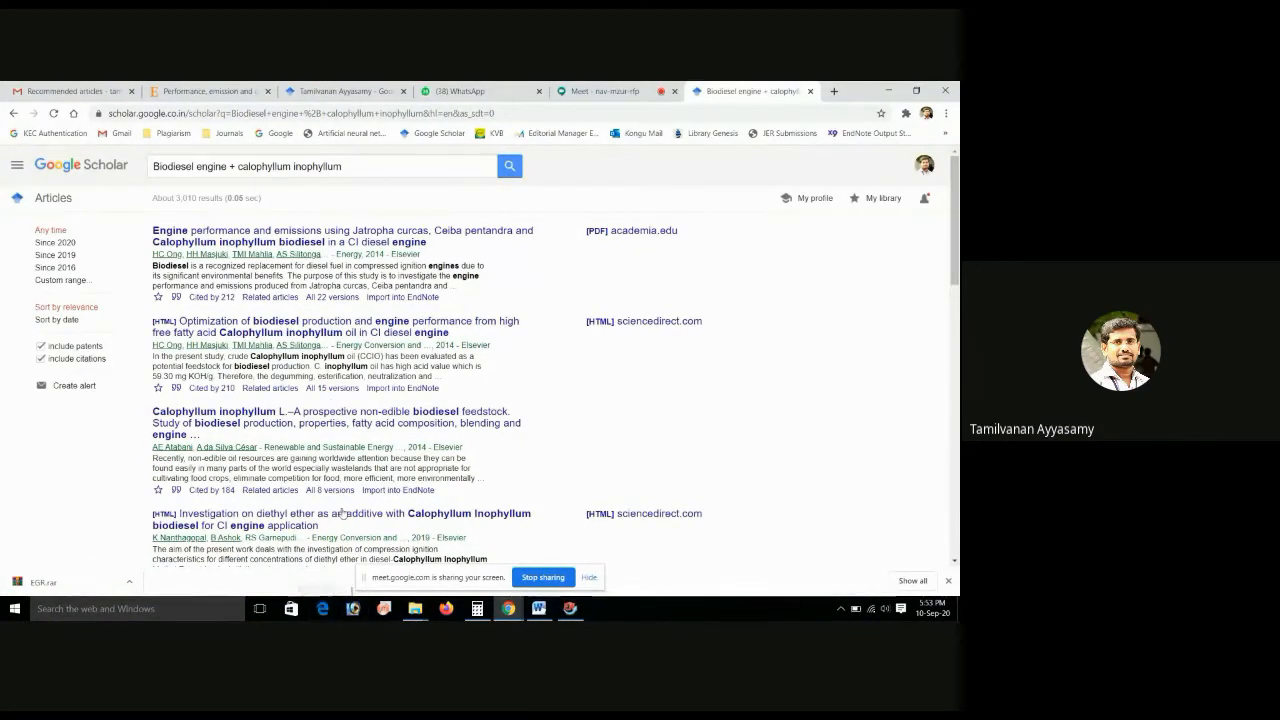
- Import the first result, on Jatropha curcas, Ceiba pentandra and Calophyllum inophyllum biodiesel, into the Biodiesel library and switch to EndNote
left_click(393, 299)
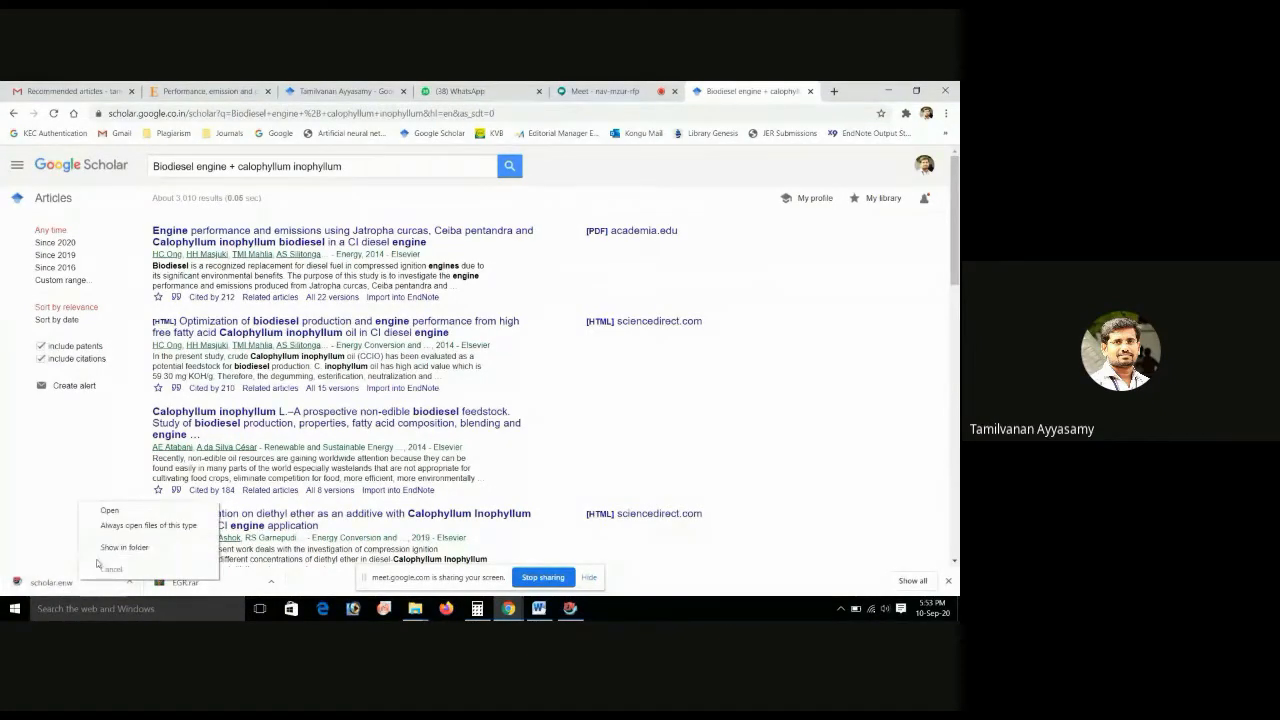
left_click(71, 583)
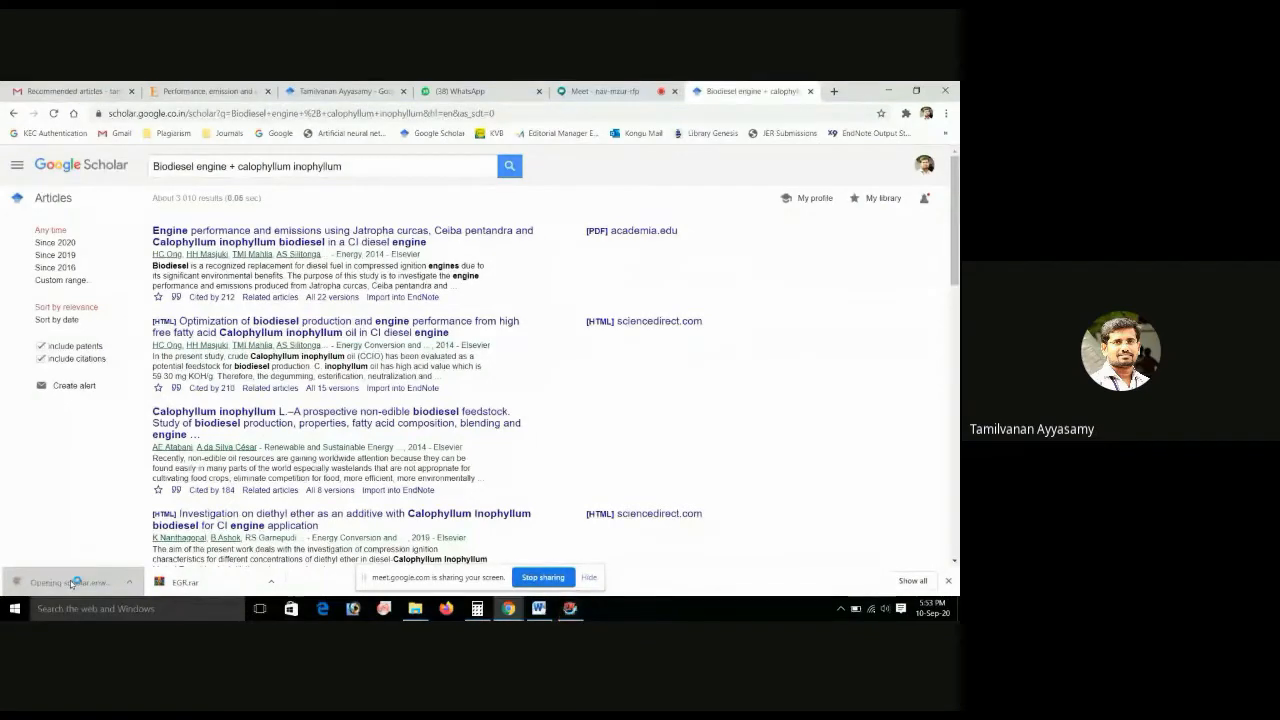
mouse_move(477, 608)
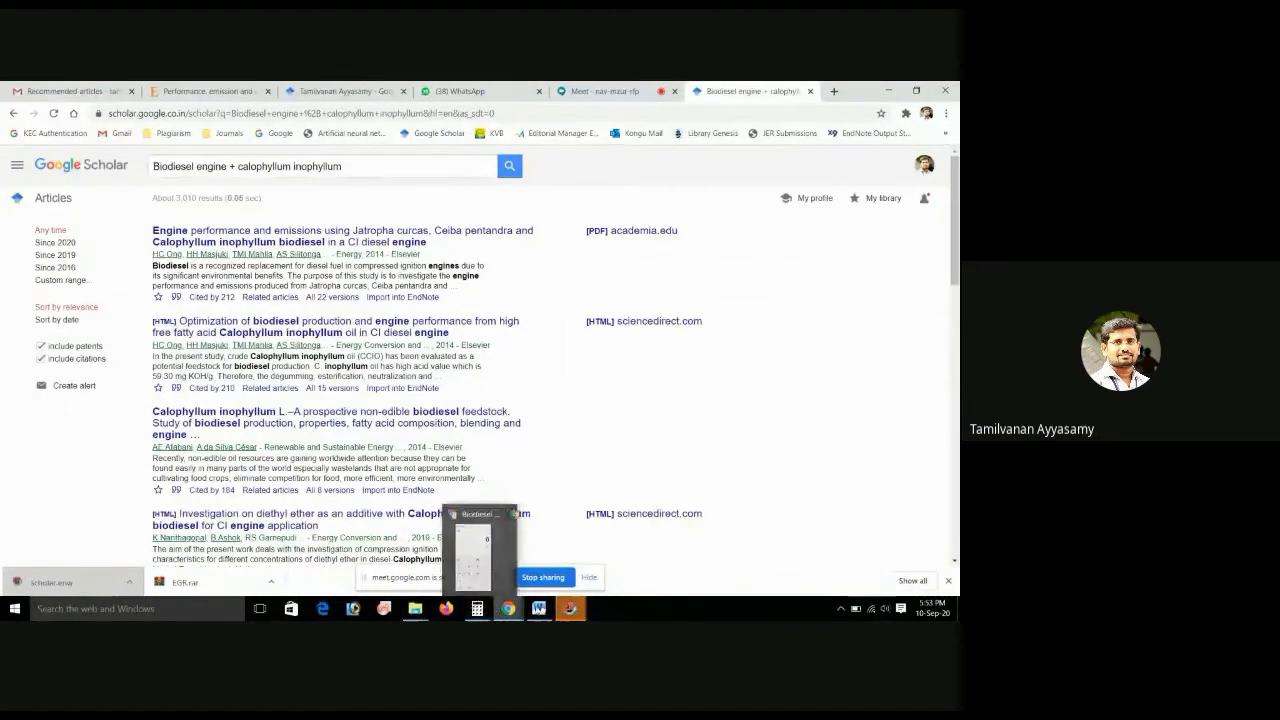
left_click(570, 608)
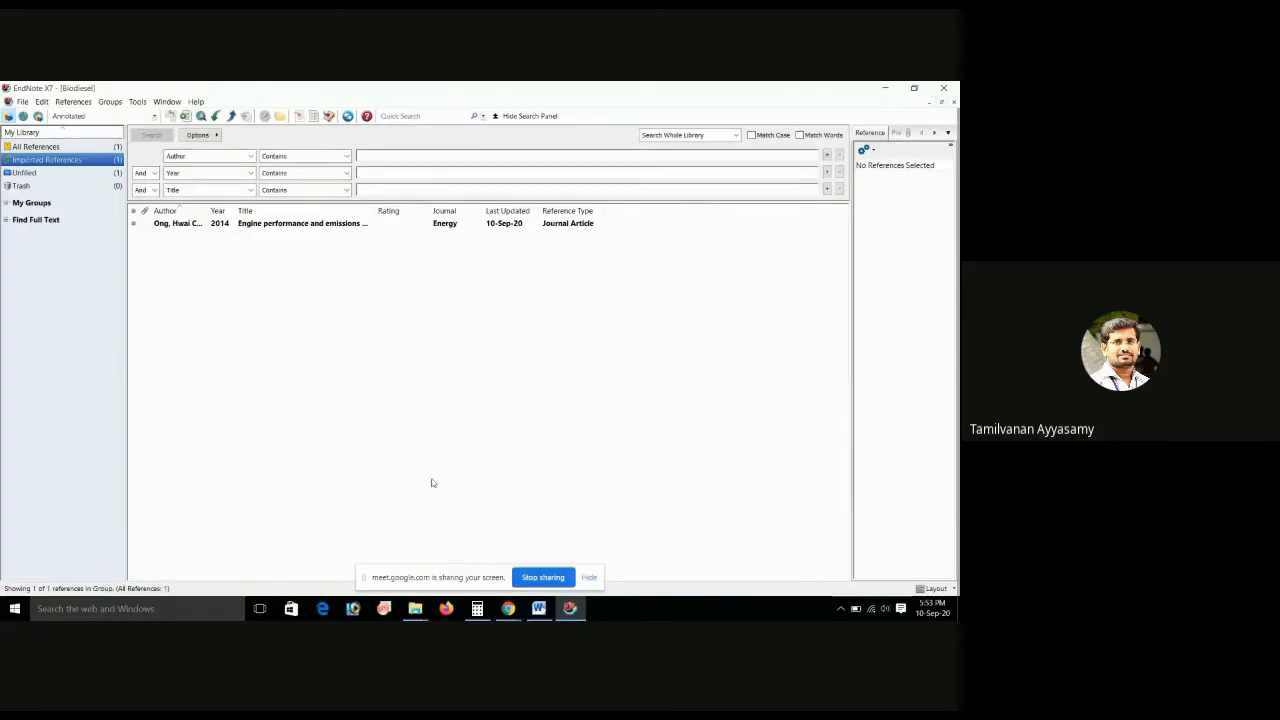
- Return to Chrome, import the second result on optimizing biodiesel production into EndNote, and show all references in the Biodiesel library
mouse_move(510, 615)
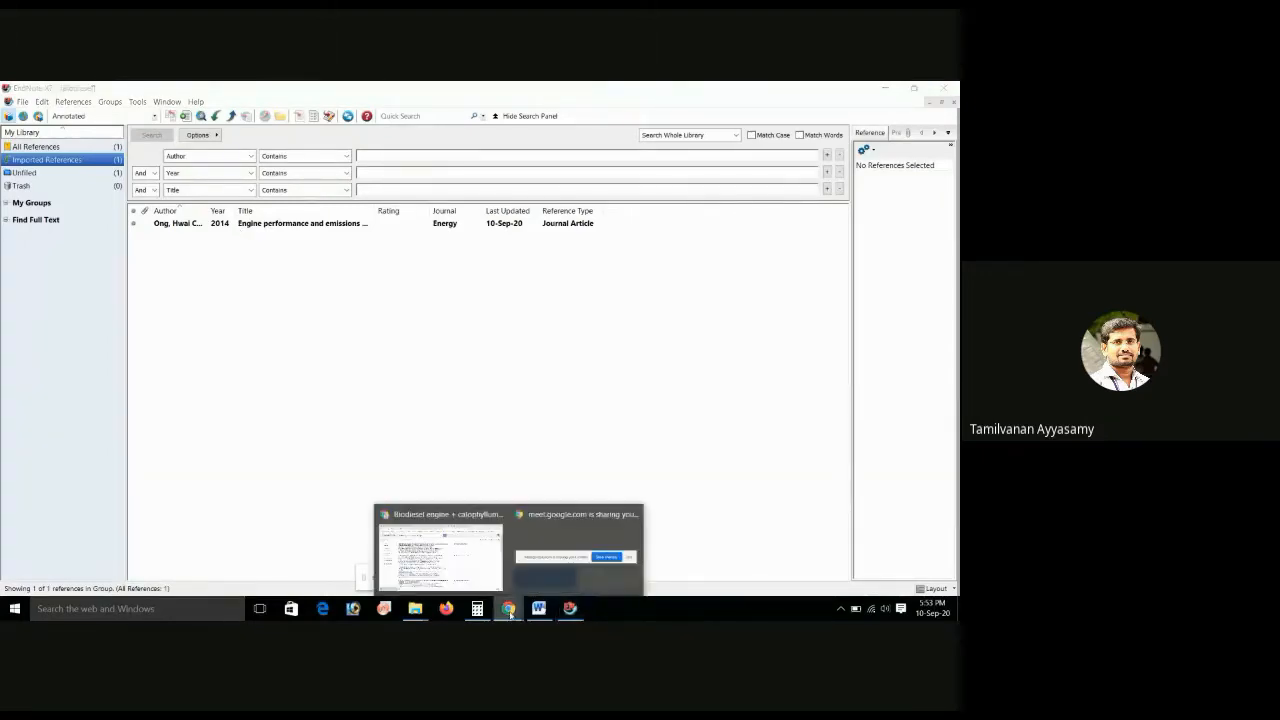
left_click(470, 548)
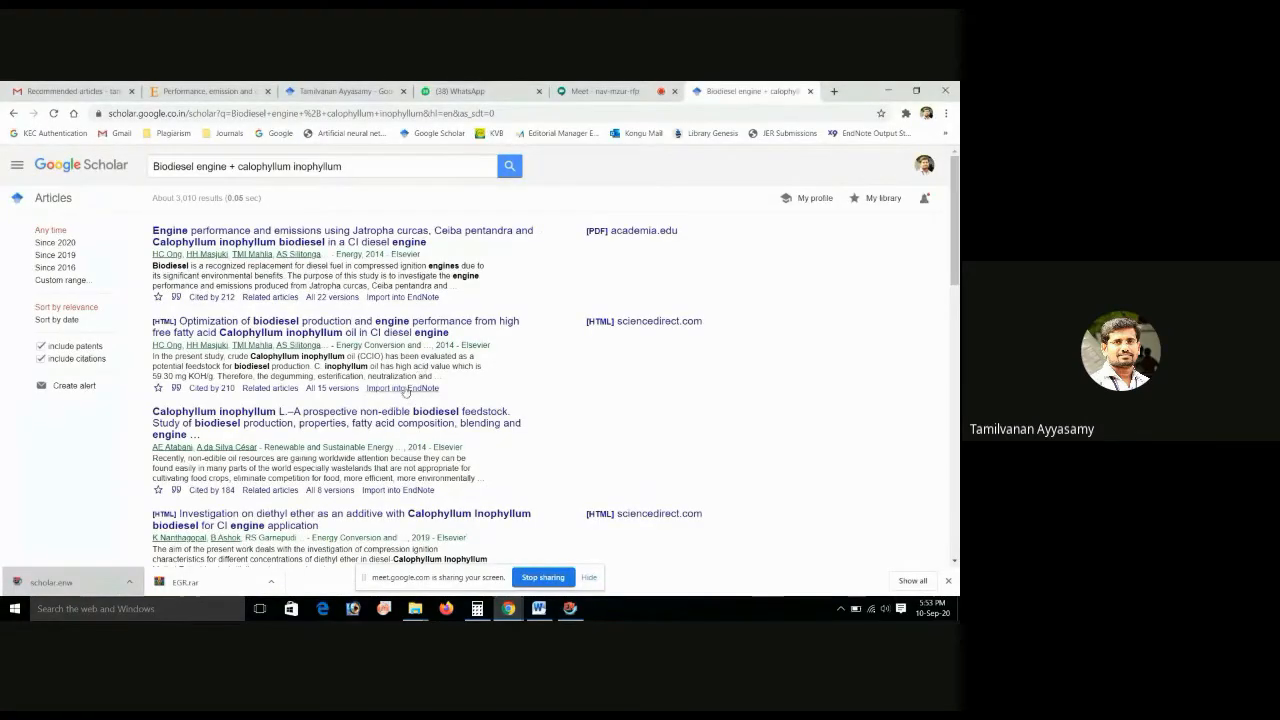
left_click(405, 389)
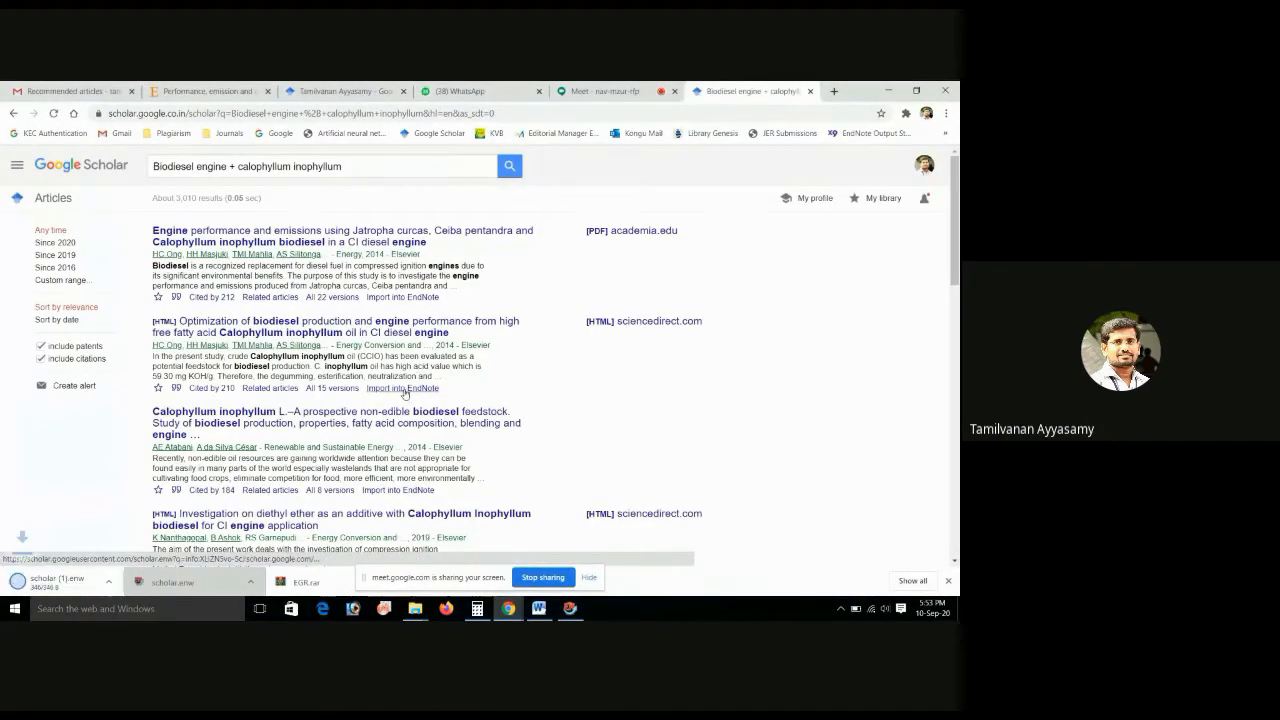
left_click(70, 584)
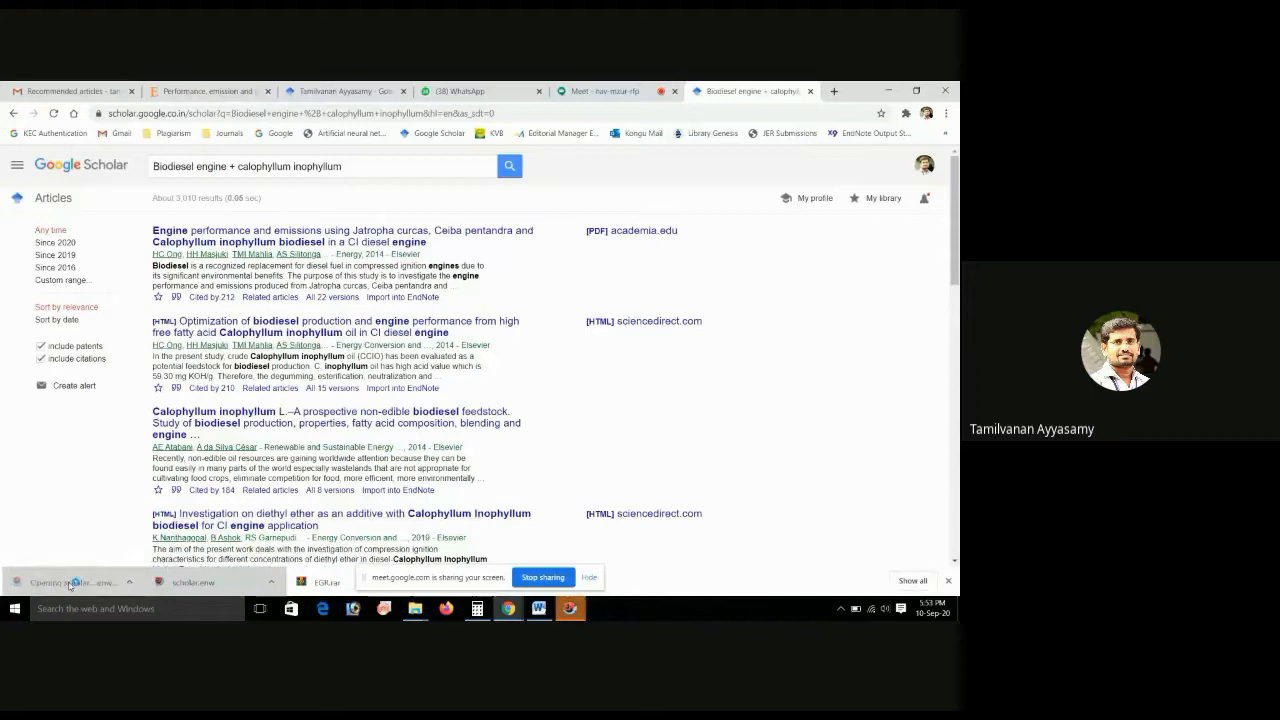
left_click(580, 611)
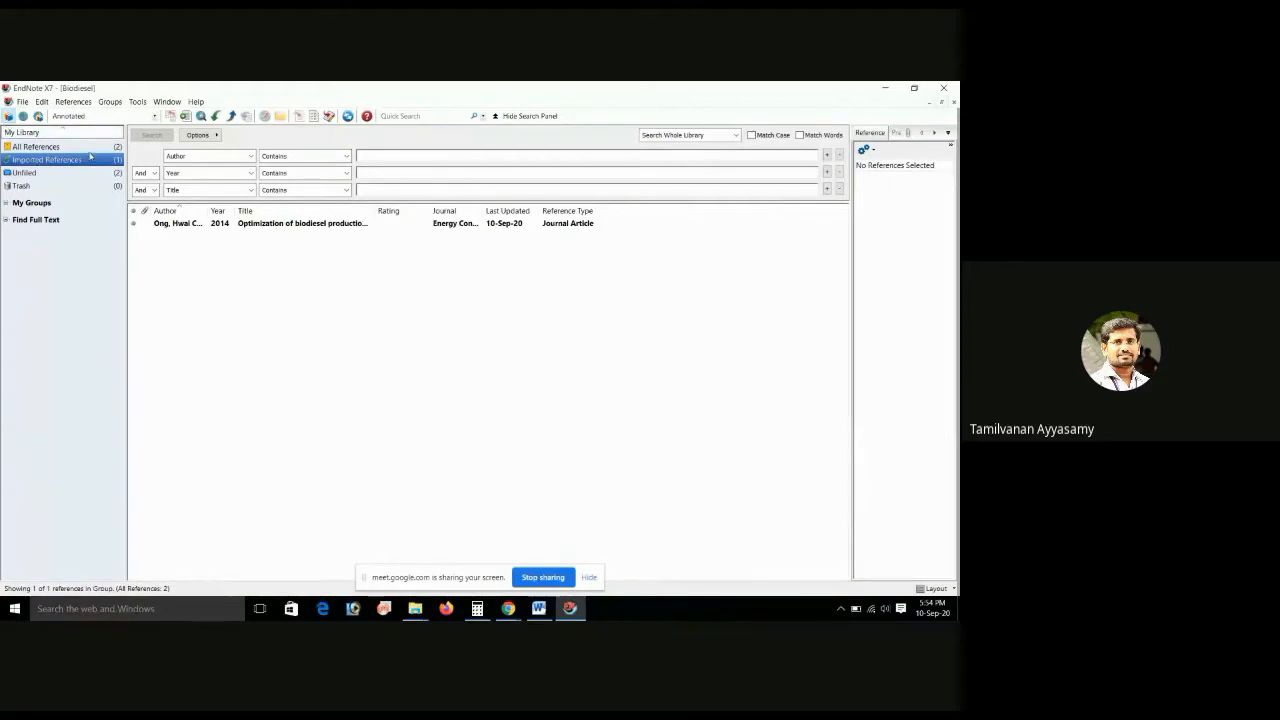
left_click(36, 150)
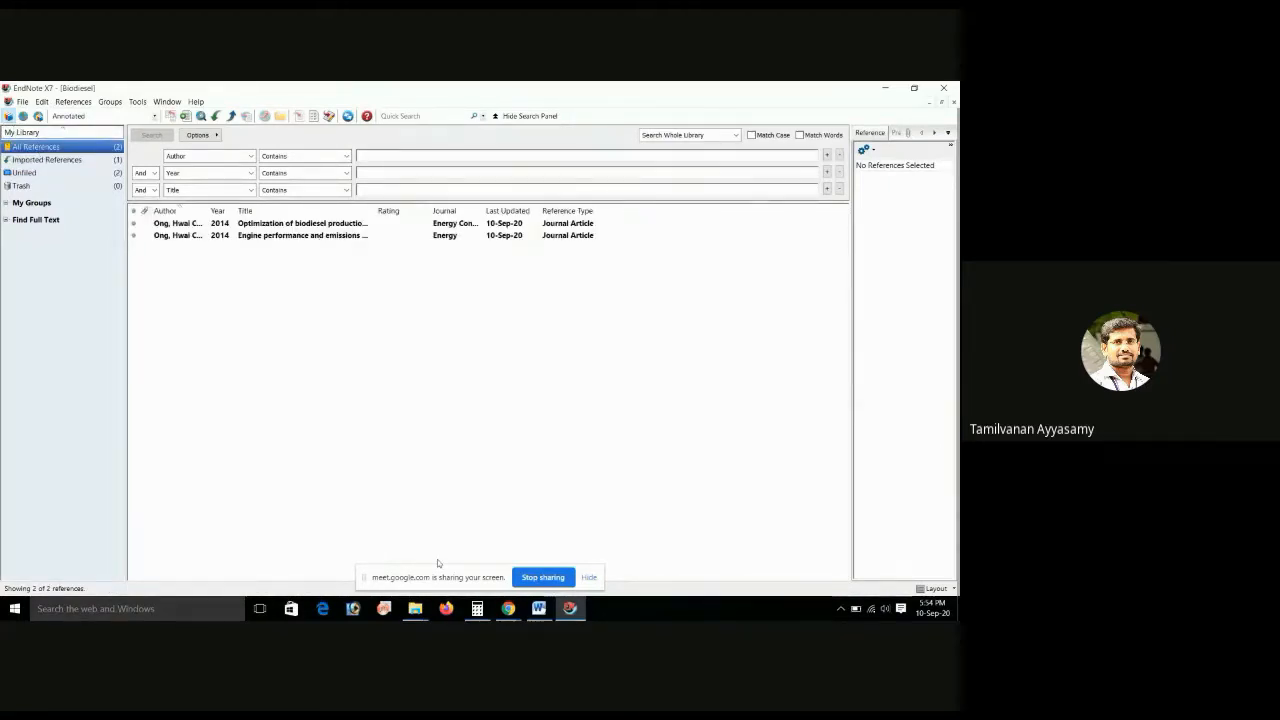
- From Google Scholar in Chrome, import the third result on Calophyllum inophyllum L. as non-edible feedstock into EndNote and return to the results
mouse_move(510, 610)
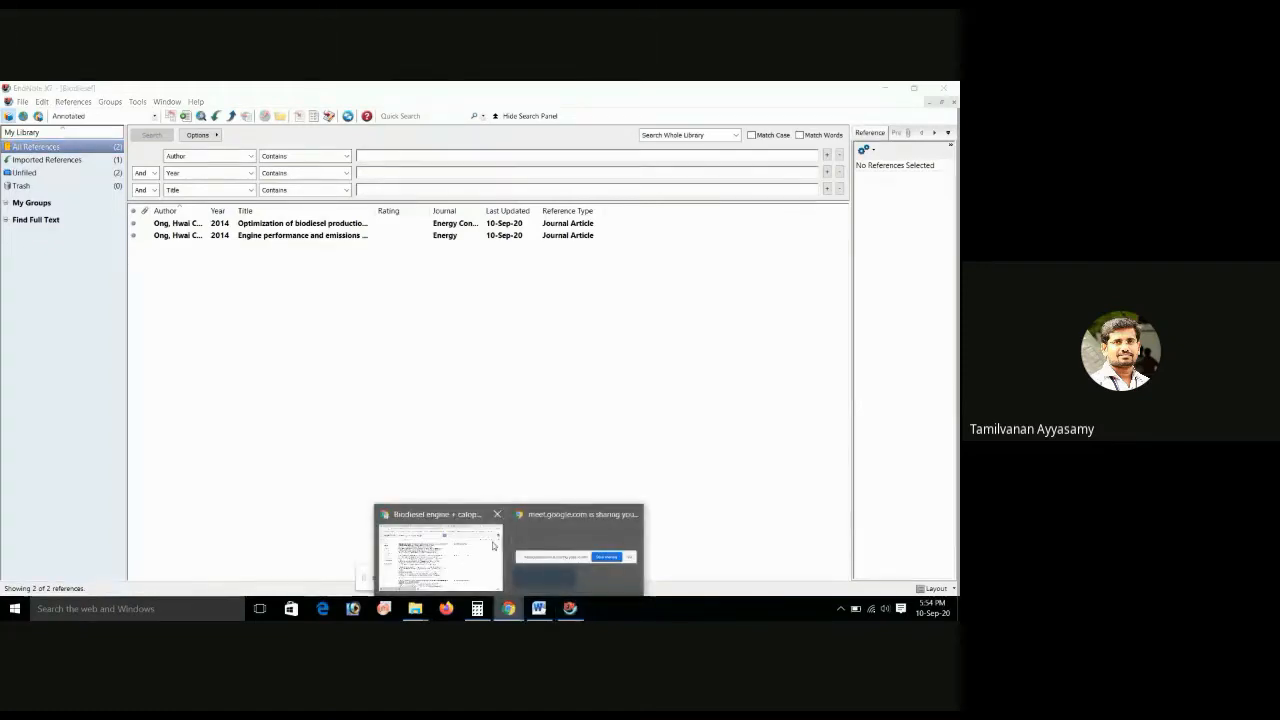
left_click(485, 547)
left_click(397, 491)
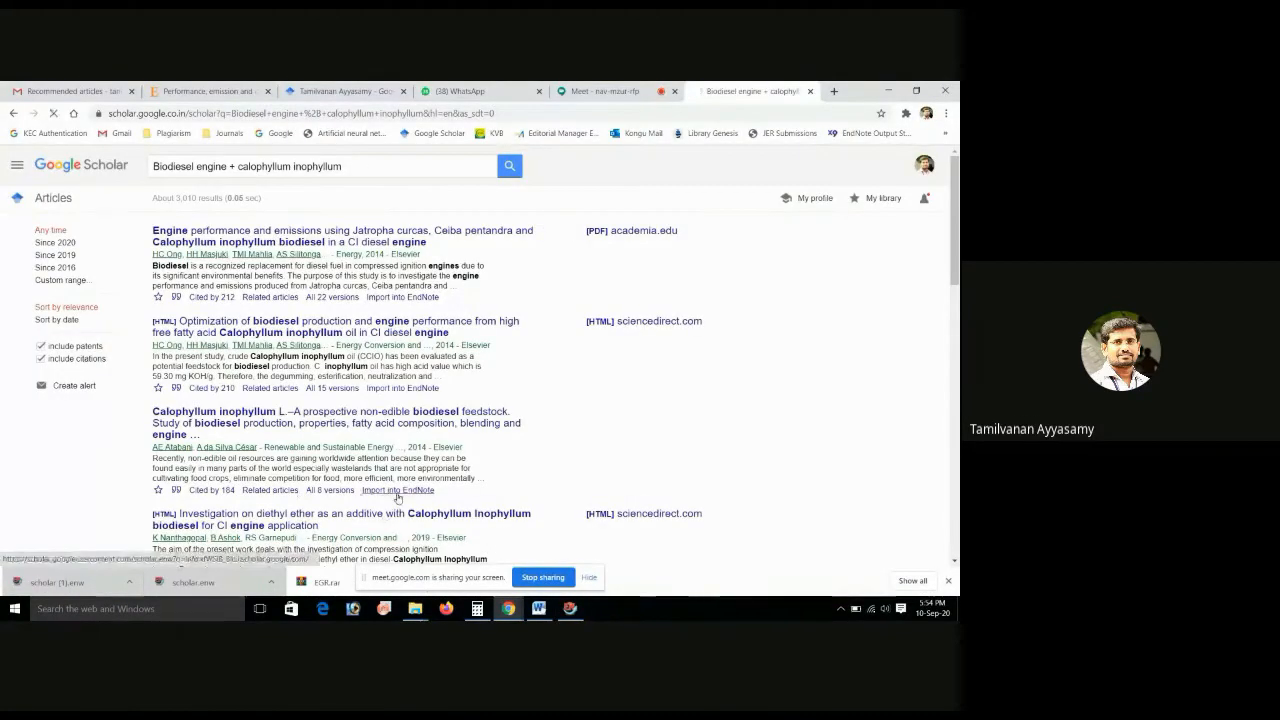
scroll(397, 497, "down", 1)
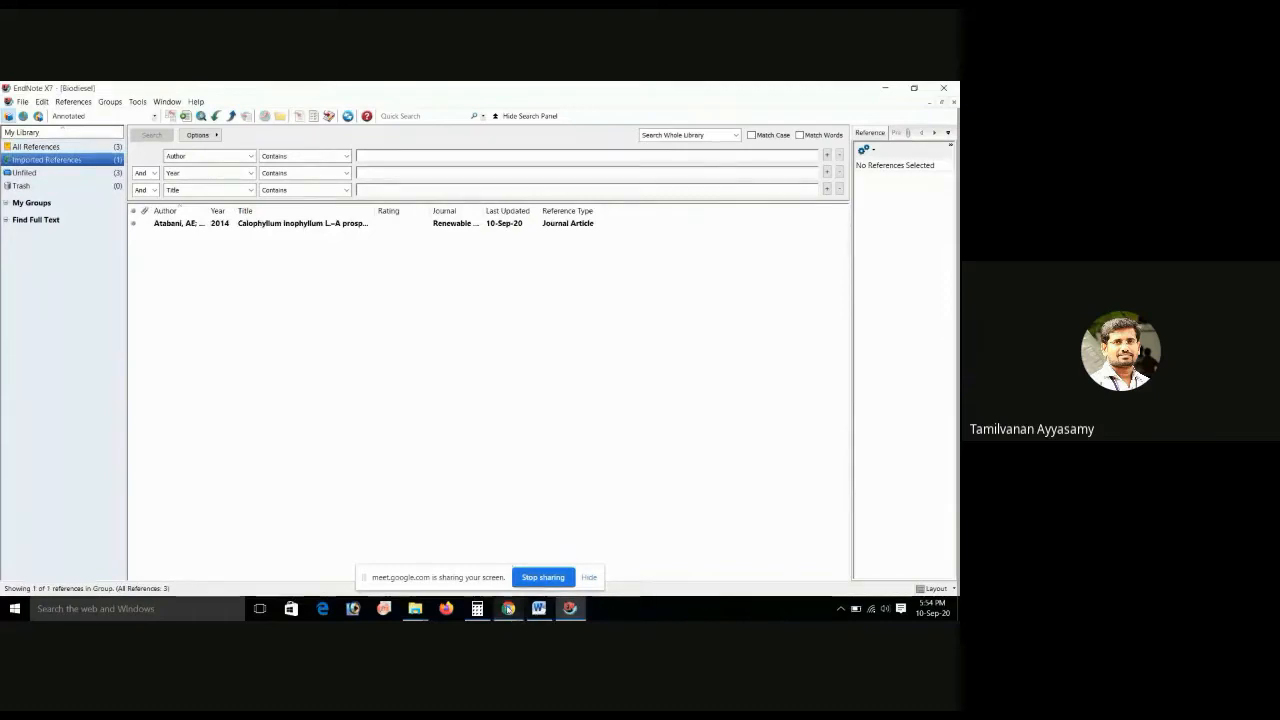
mouse_move(508, 608)
left_click(440, 535)
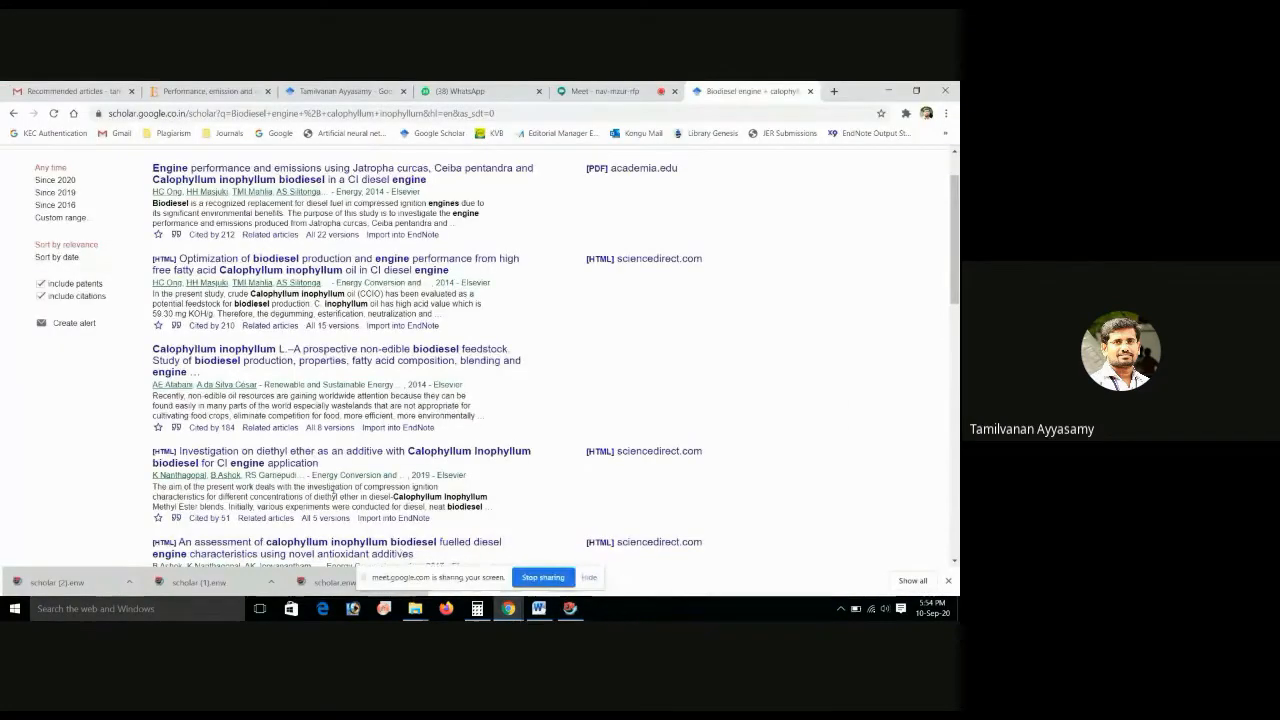
- Import the results on diethyl ether as an additive and on novel antioxidant additives into EndNote, and return to the Google Scholar results
scroll(419, 460, "down", 1)
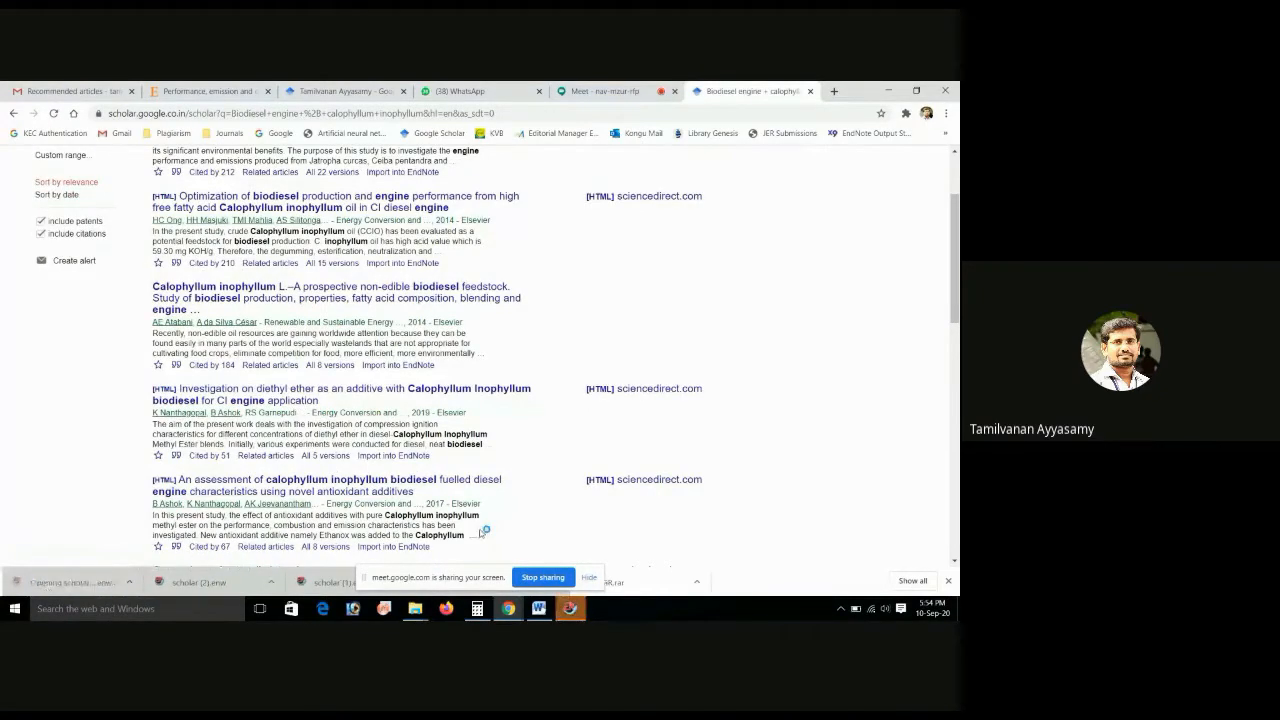
scroll(488, 515, "down", 1)
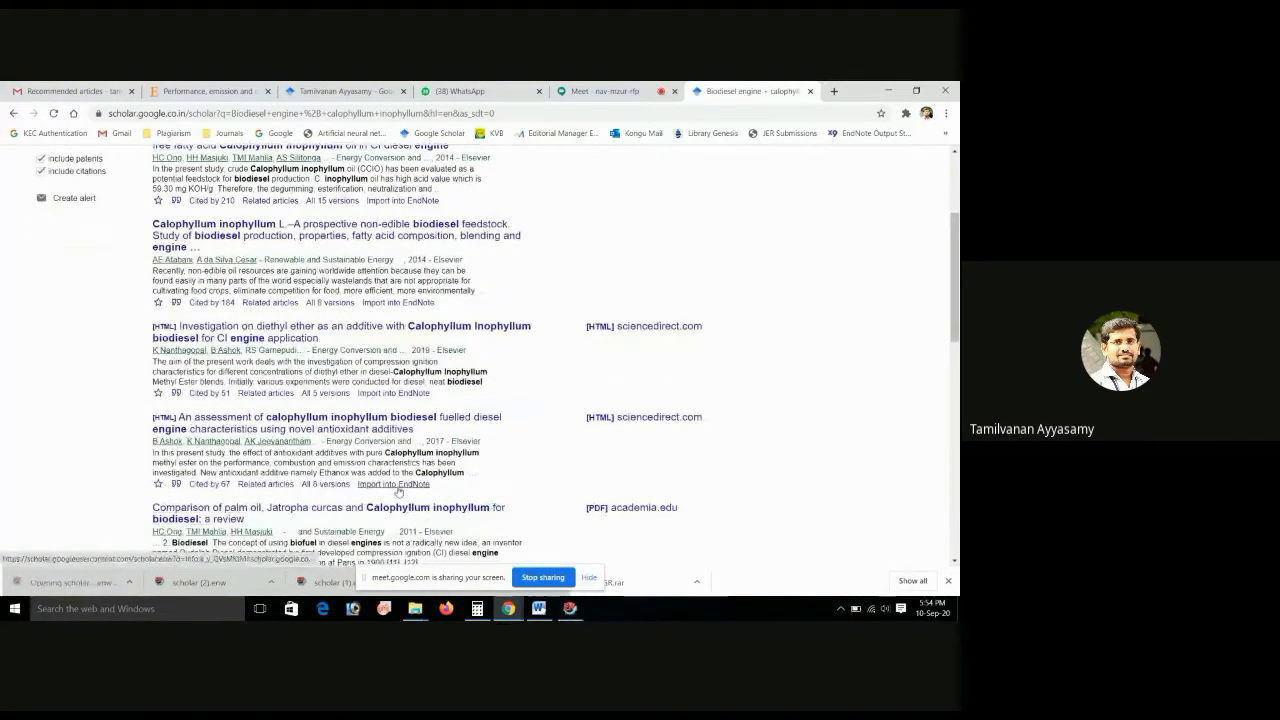
left_click(398, 484)
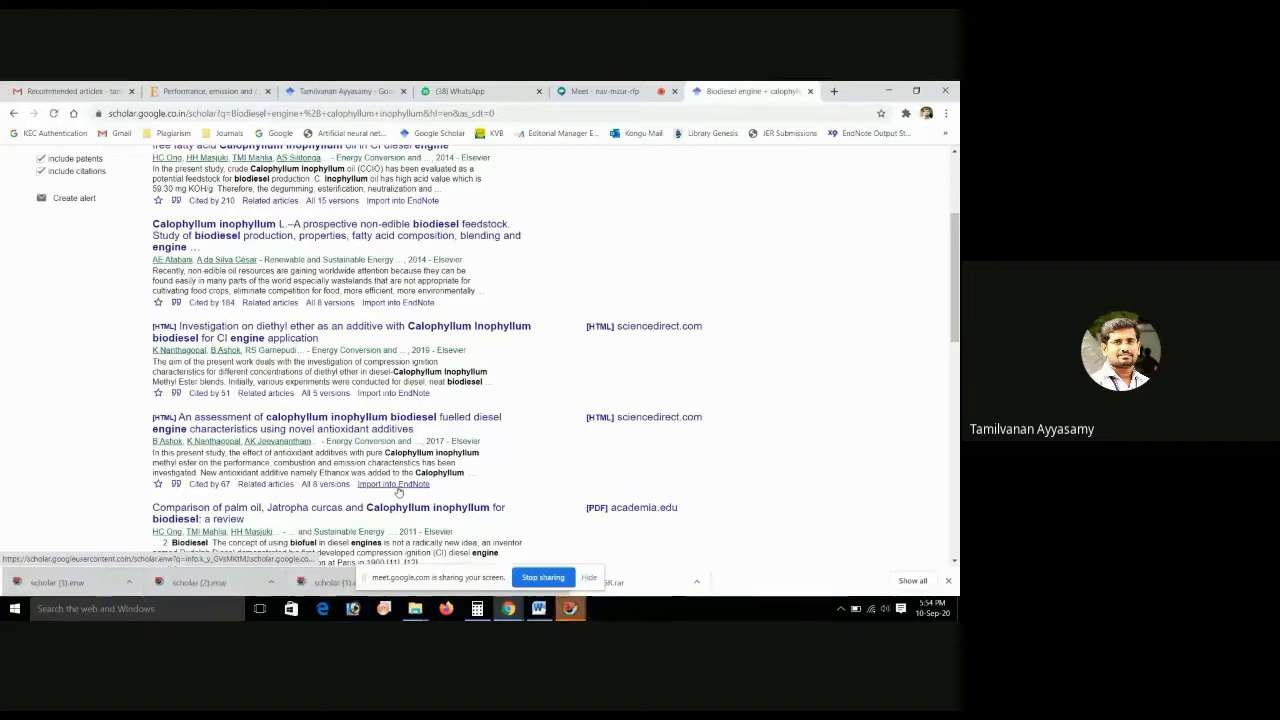
left_click(85, 583)
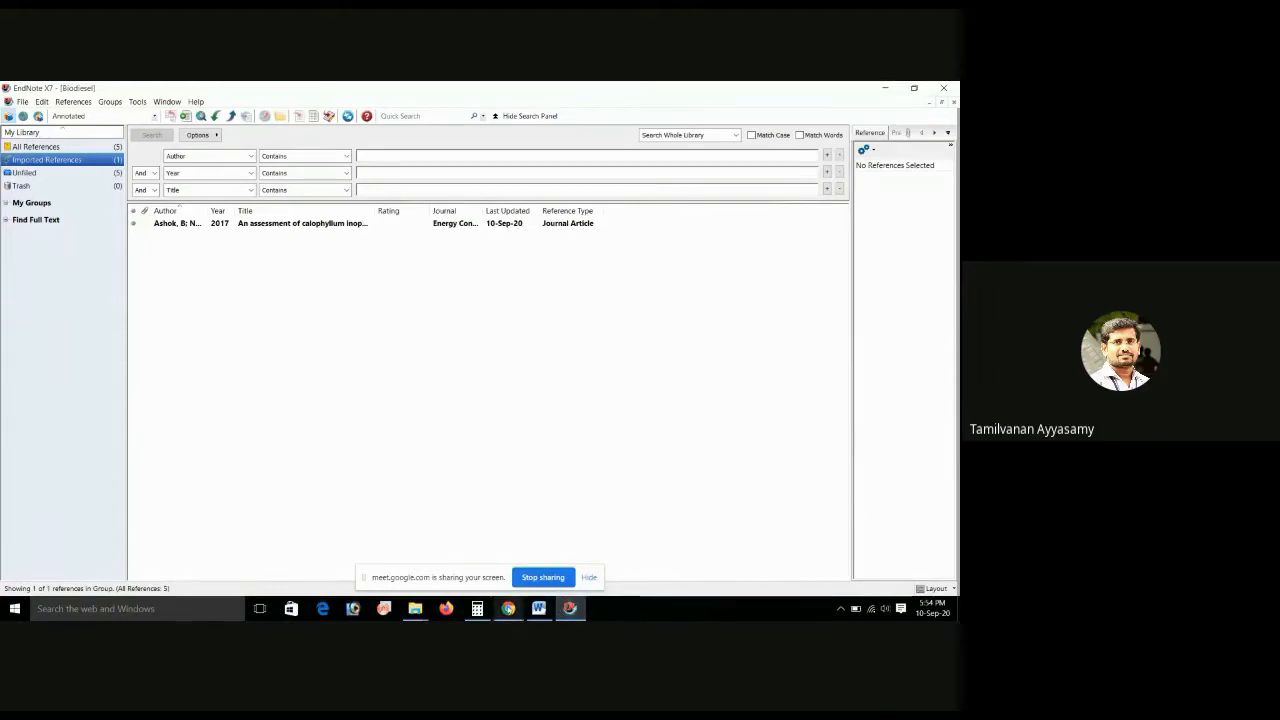
left_click(508, 608)
left_click(440, 550)
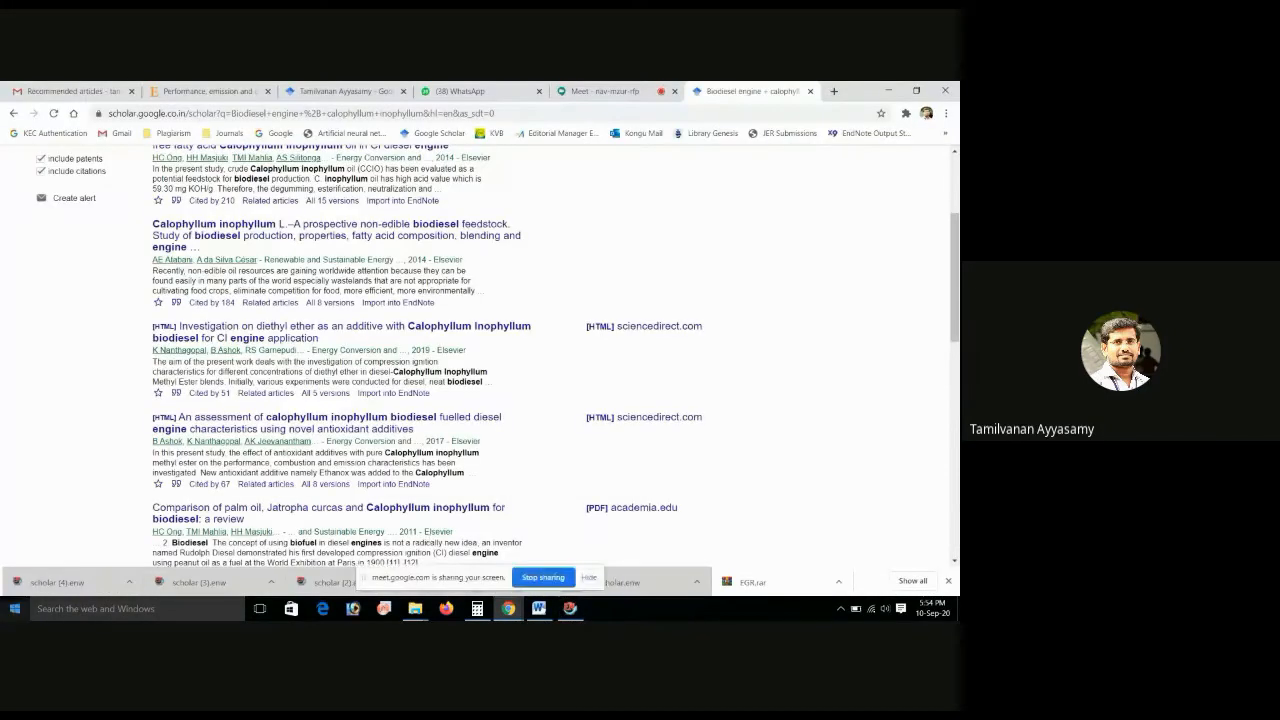
- Import the results on hexanol as additive and on performance and regulated emissions of Calophyllum inophyllum blends into EndNote, and return to Chrome
scroll(412, 485, "down", 3)
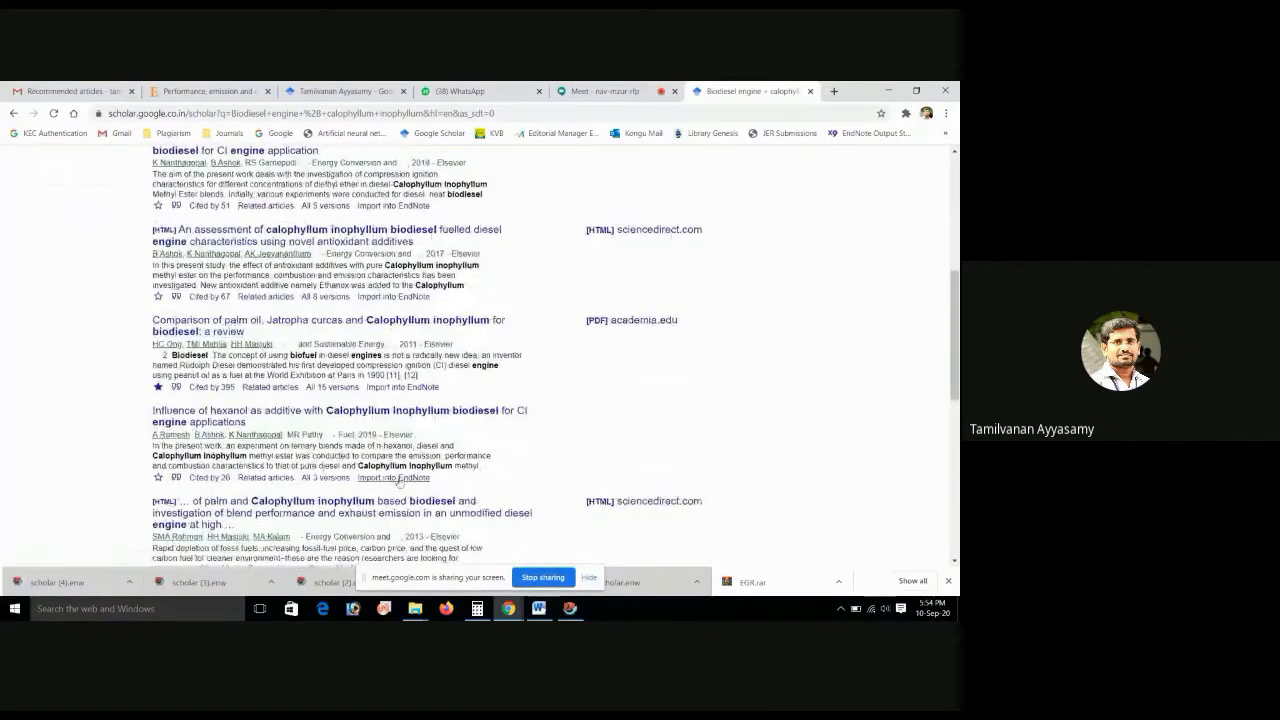
left_click(411, 480)
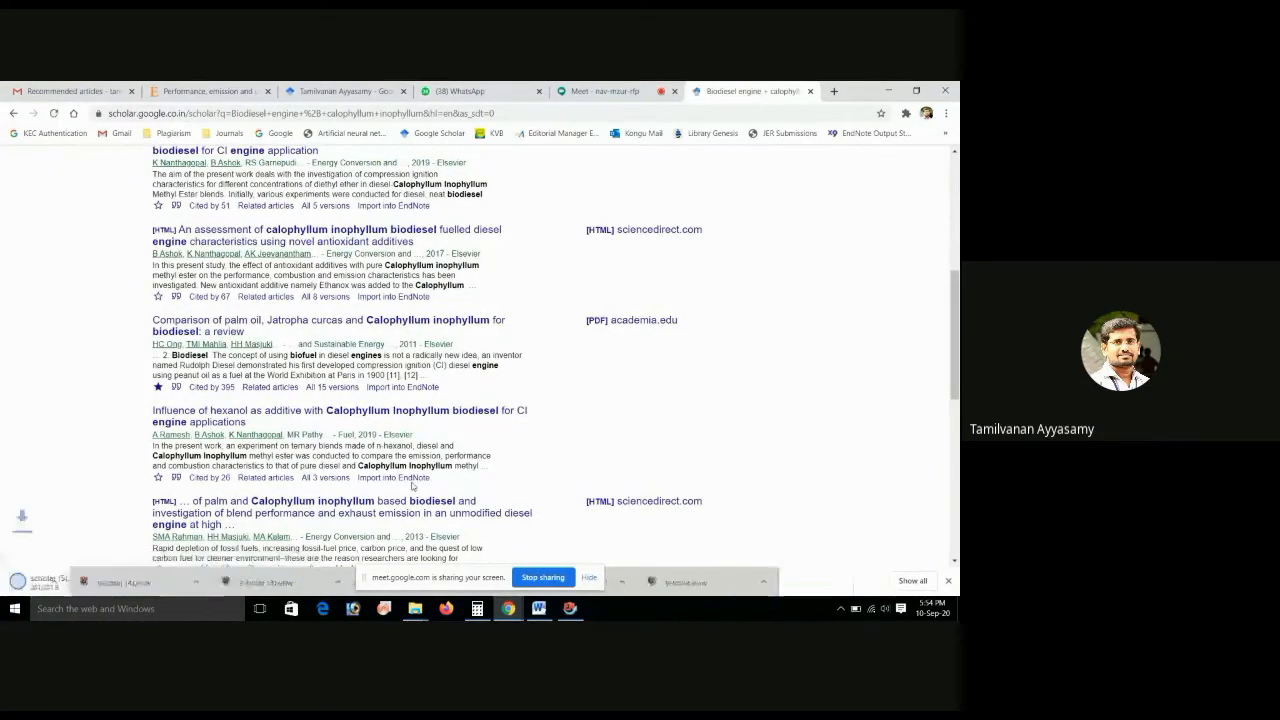
scroll(411, 486, "down", 3)
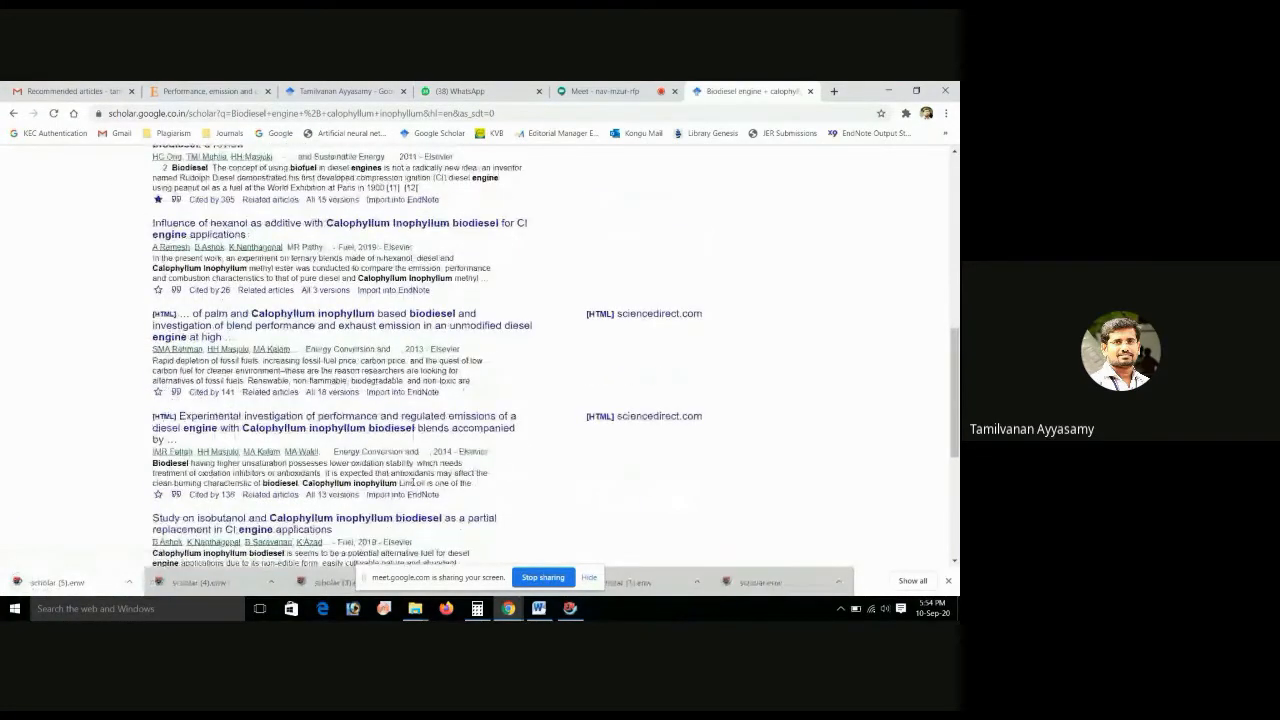
left_click(382, 496)
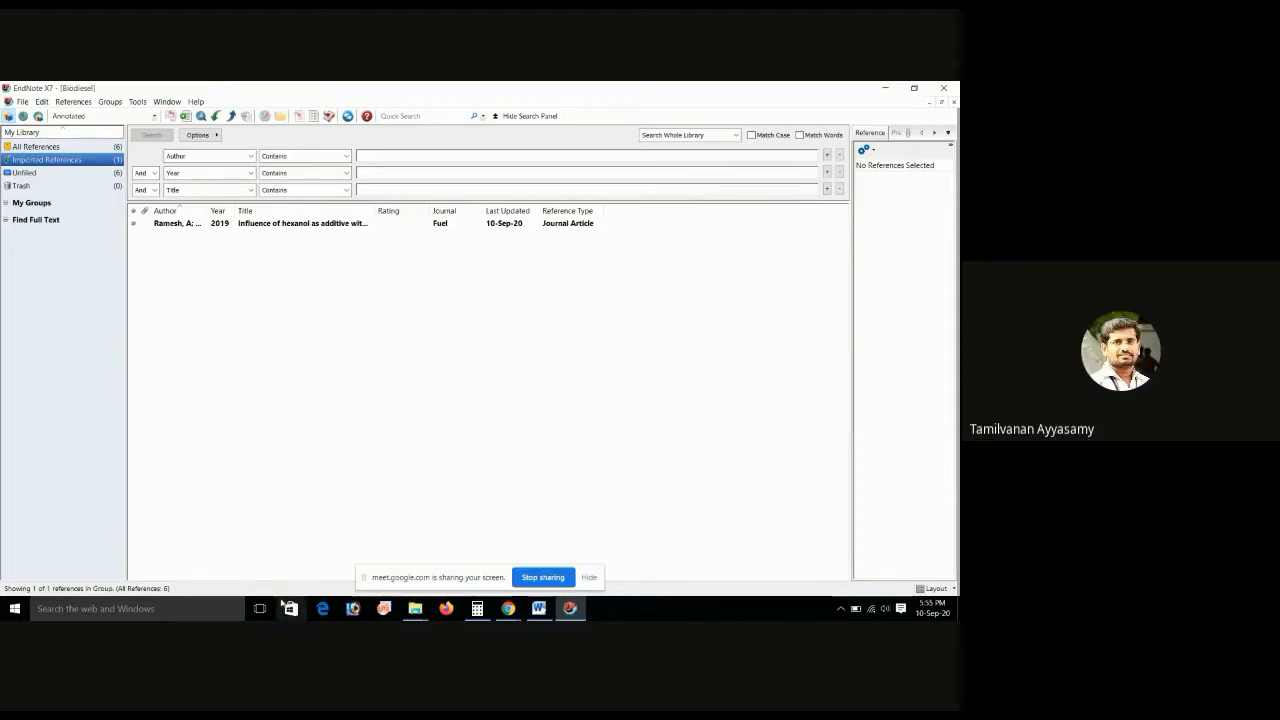
left_click(503, 609)
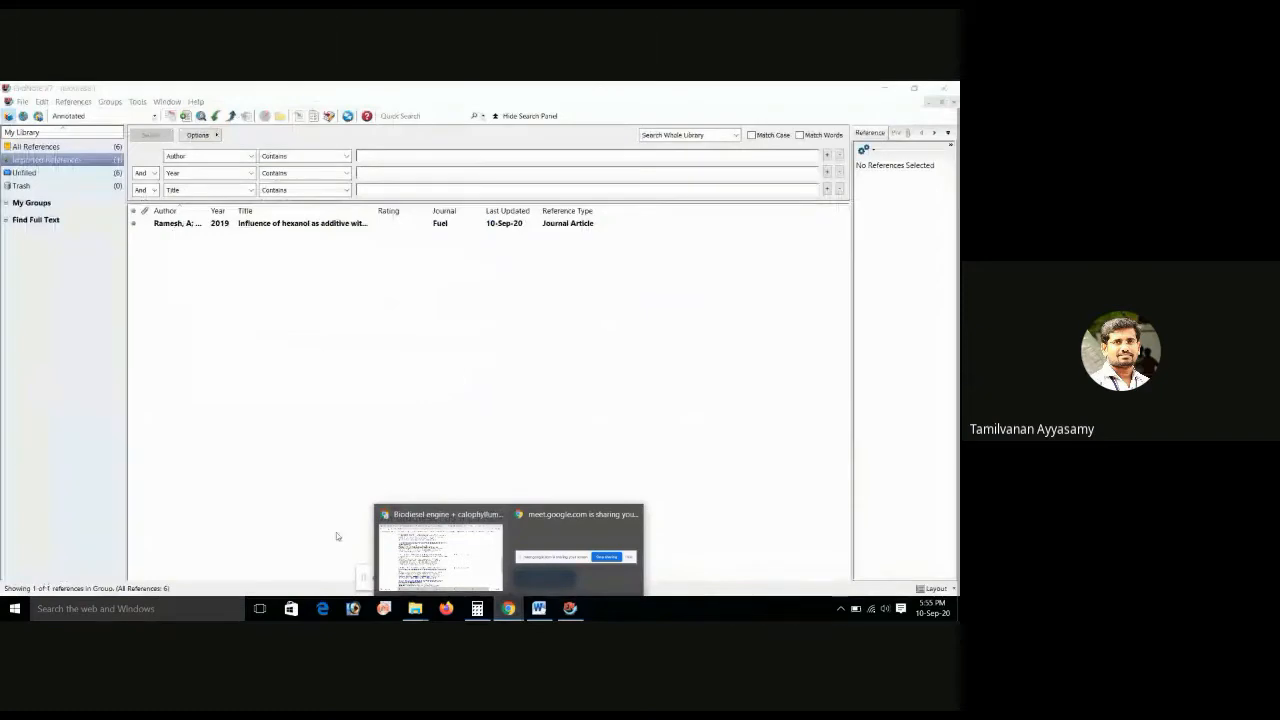
left_click(456, 541)
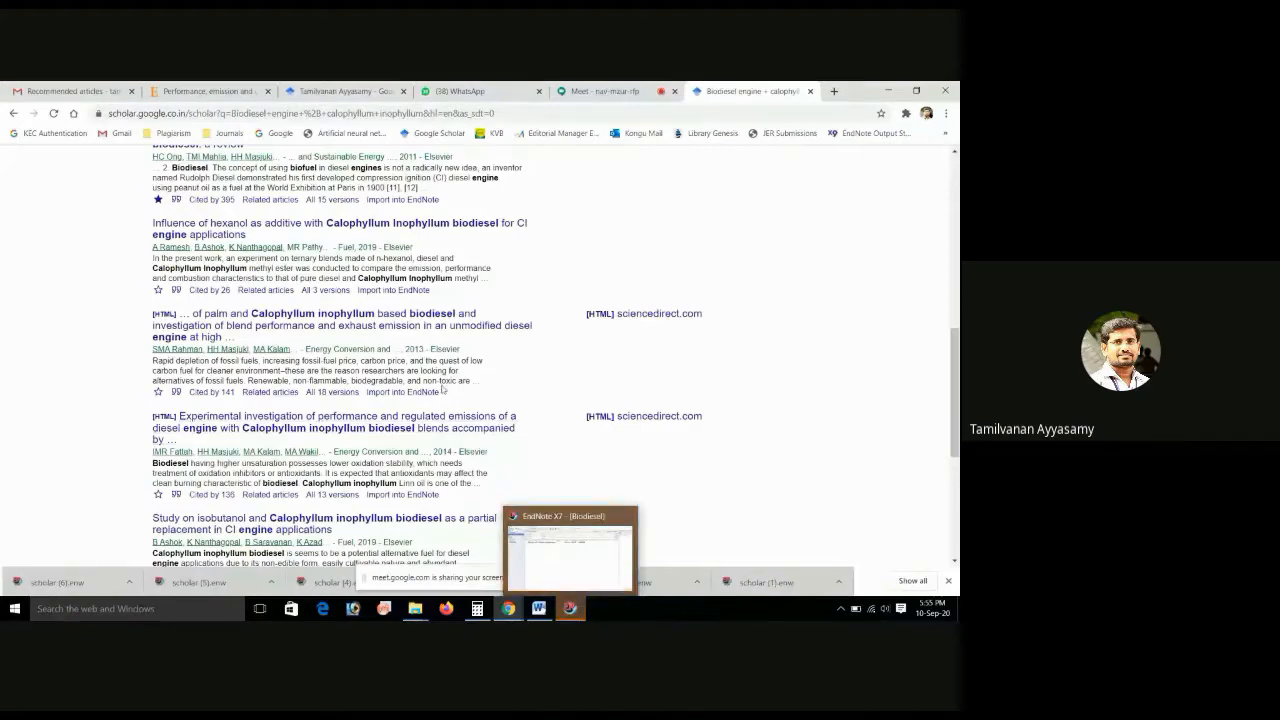
- Go to the second results page and import its first two results, on palm, mustard and waste cooking oil and on decanol blends, into EndNote
scroll(441, 389, "down", 5)
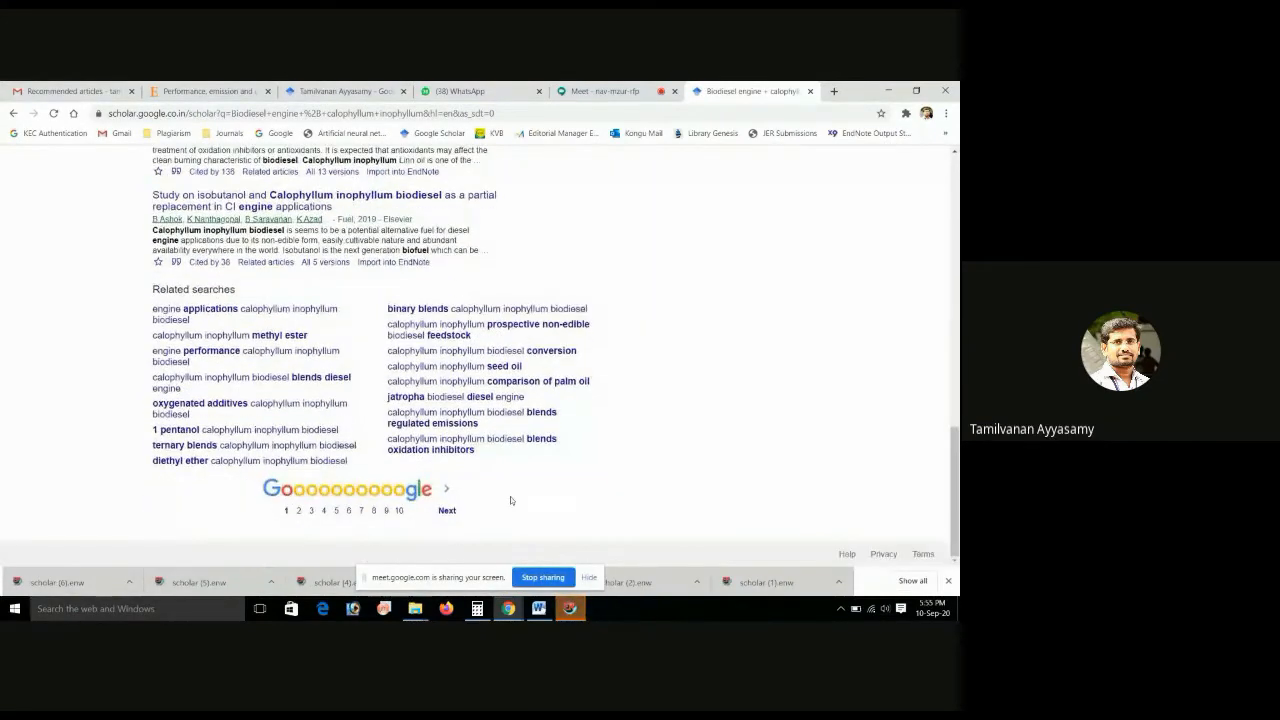
scroll(510, 496, "down", 2)
left_click(446, 511)
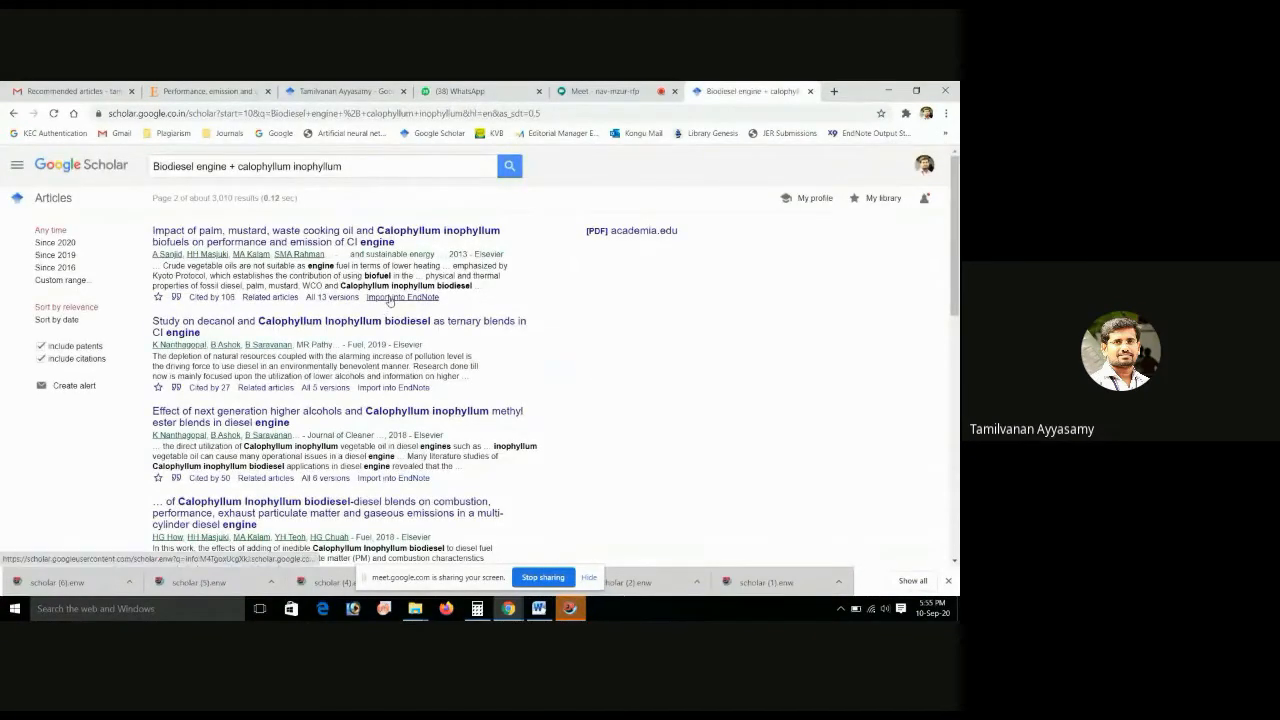
left_click(389, 298)
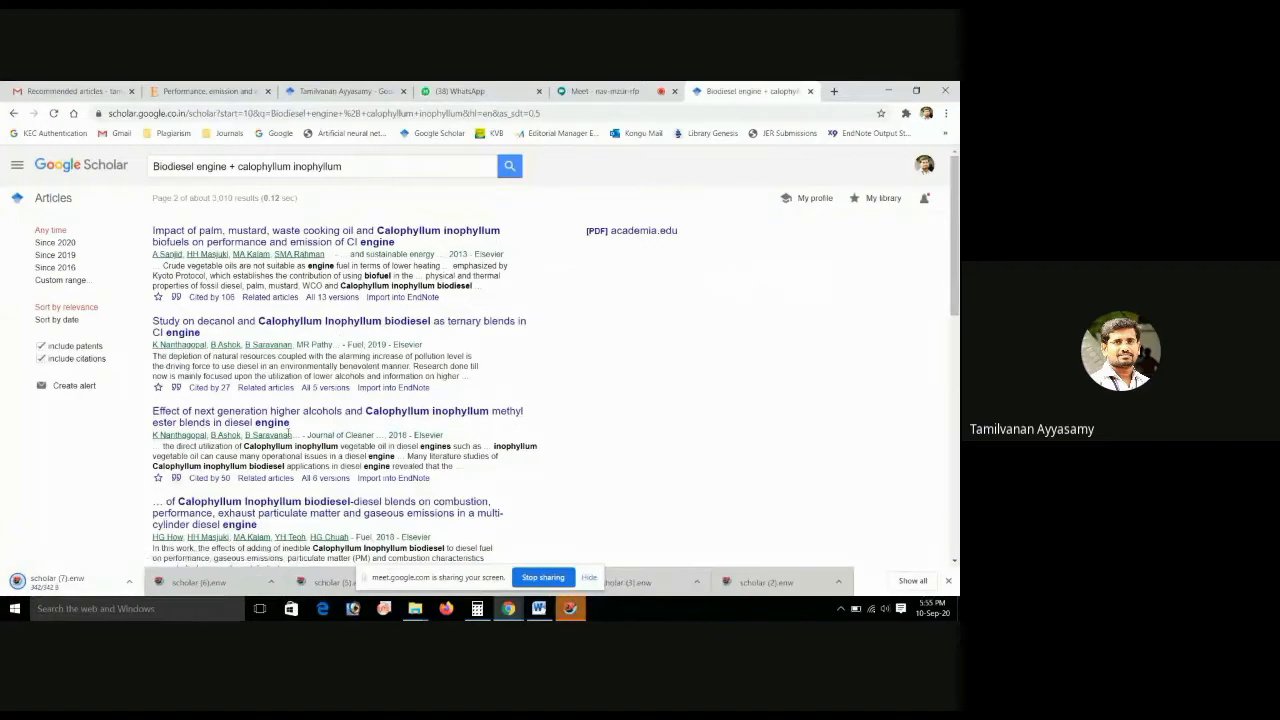
left_click(381, 393)
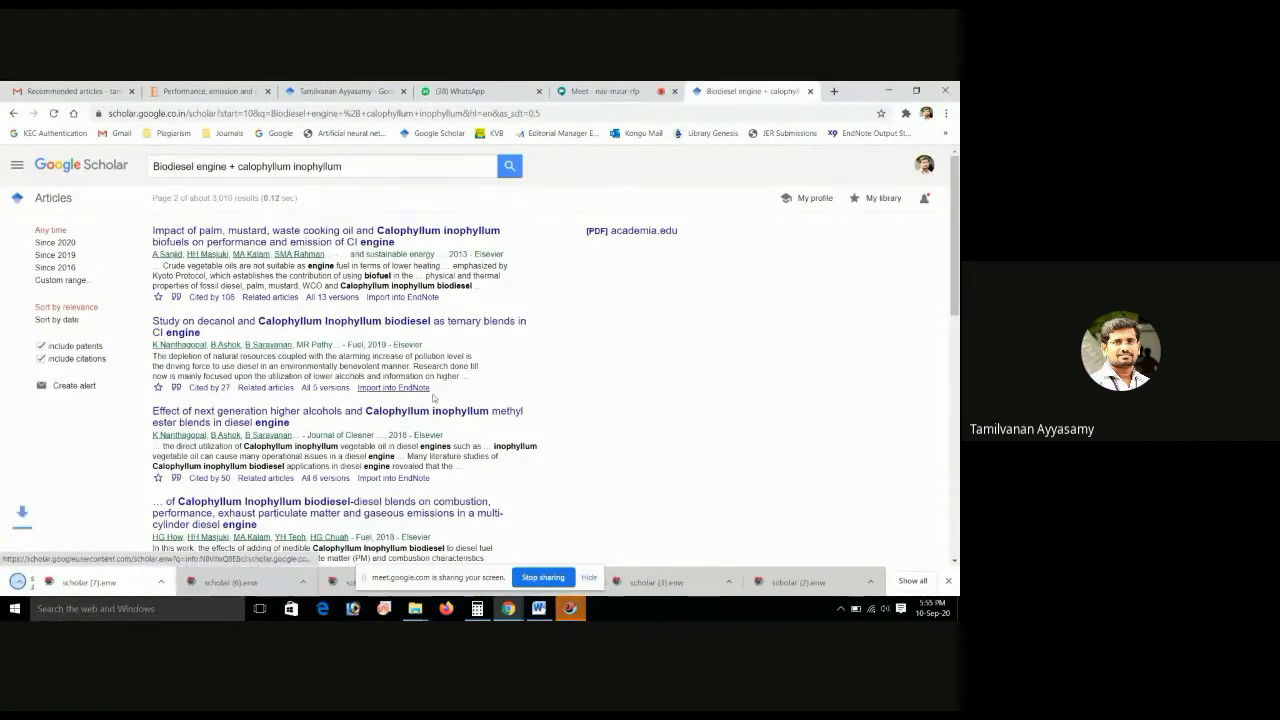
left_click(170, 585)
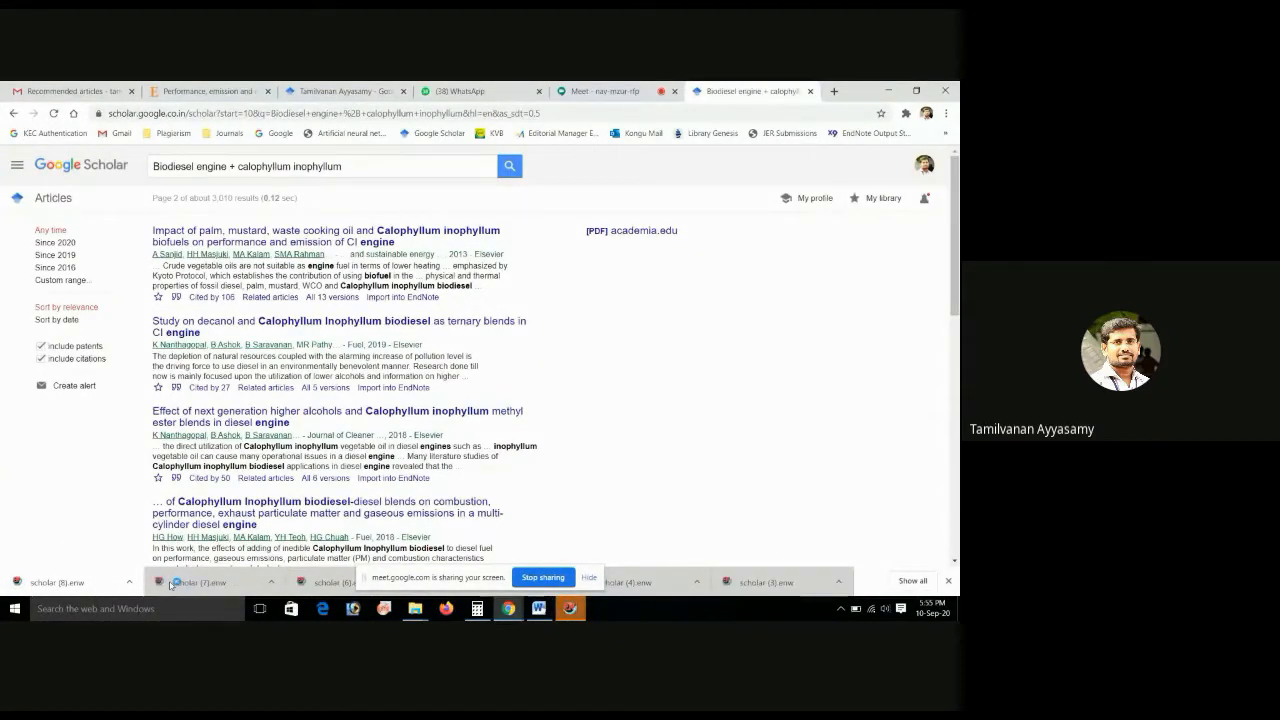
left_click(98, 583)
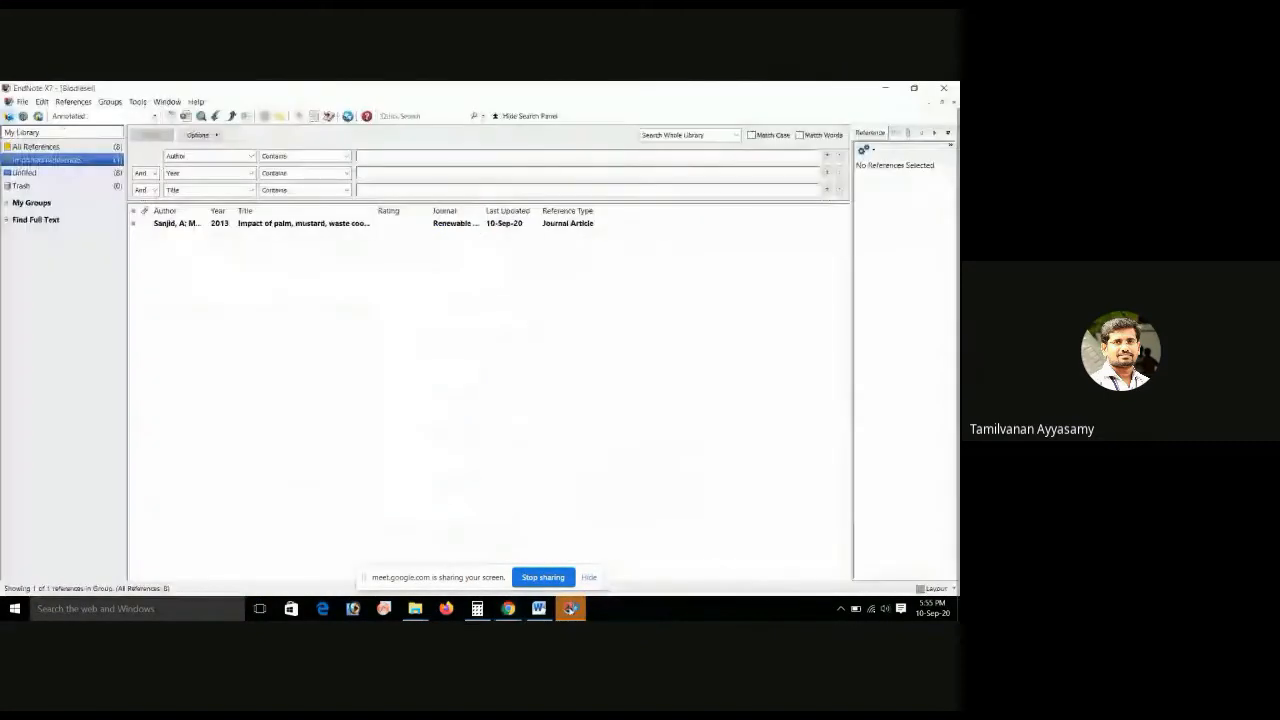
- Show all references in the Biodiesel library, widen the Author, Title and Journal columns, narrow Year and move Rating to the end
left_click(45, 147)
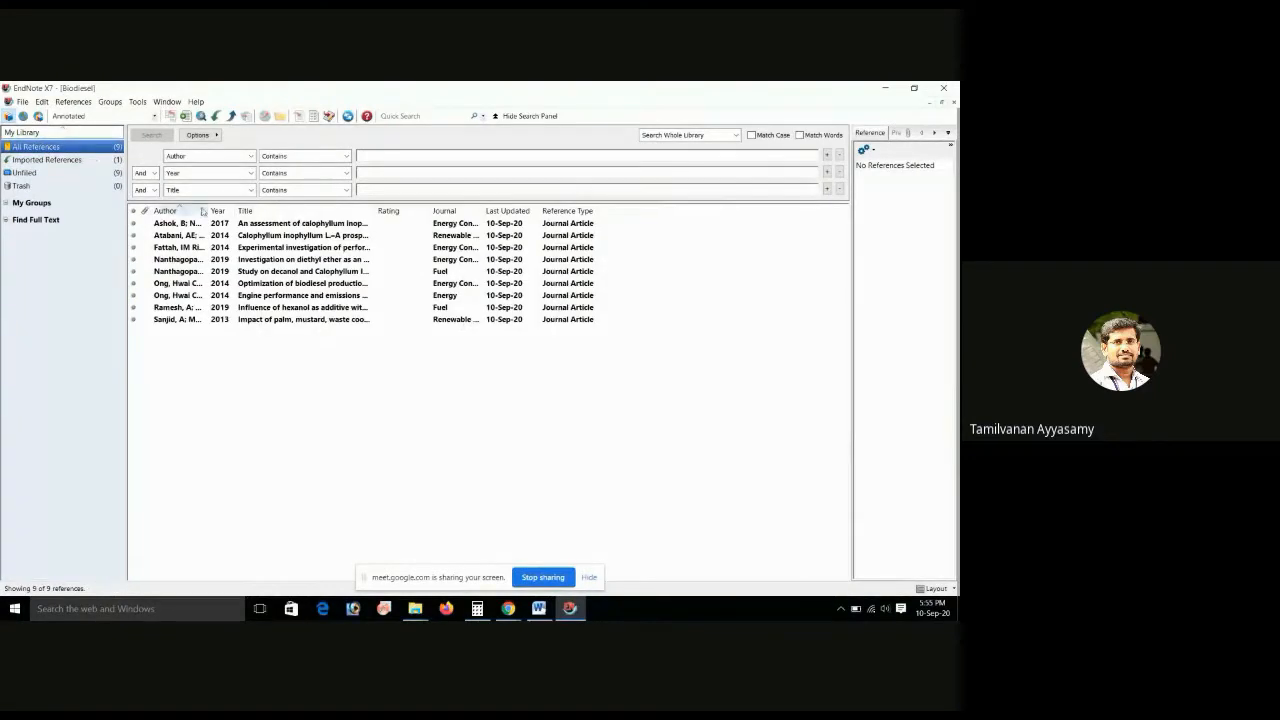
left_click_drag(237, 211, 347, 211)
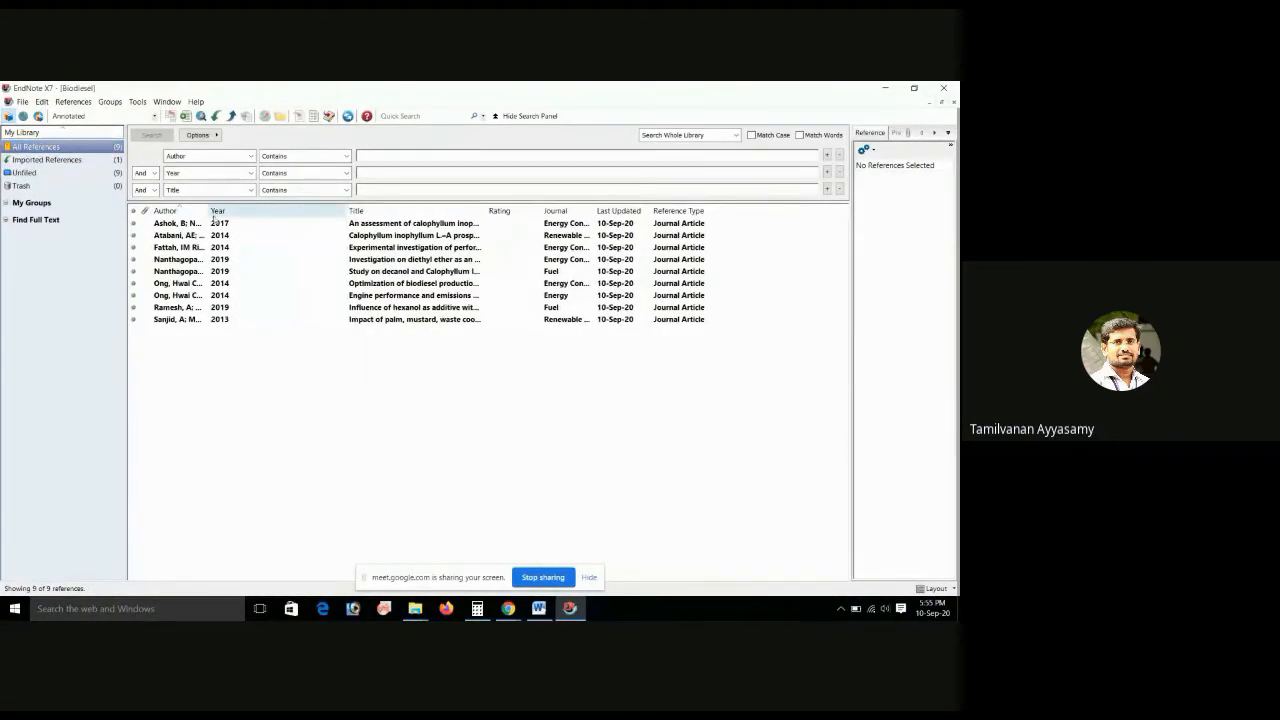
left_click_drag(210, 211, 321, 211)
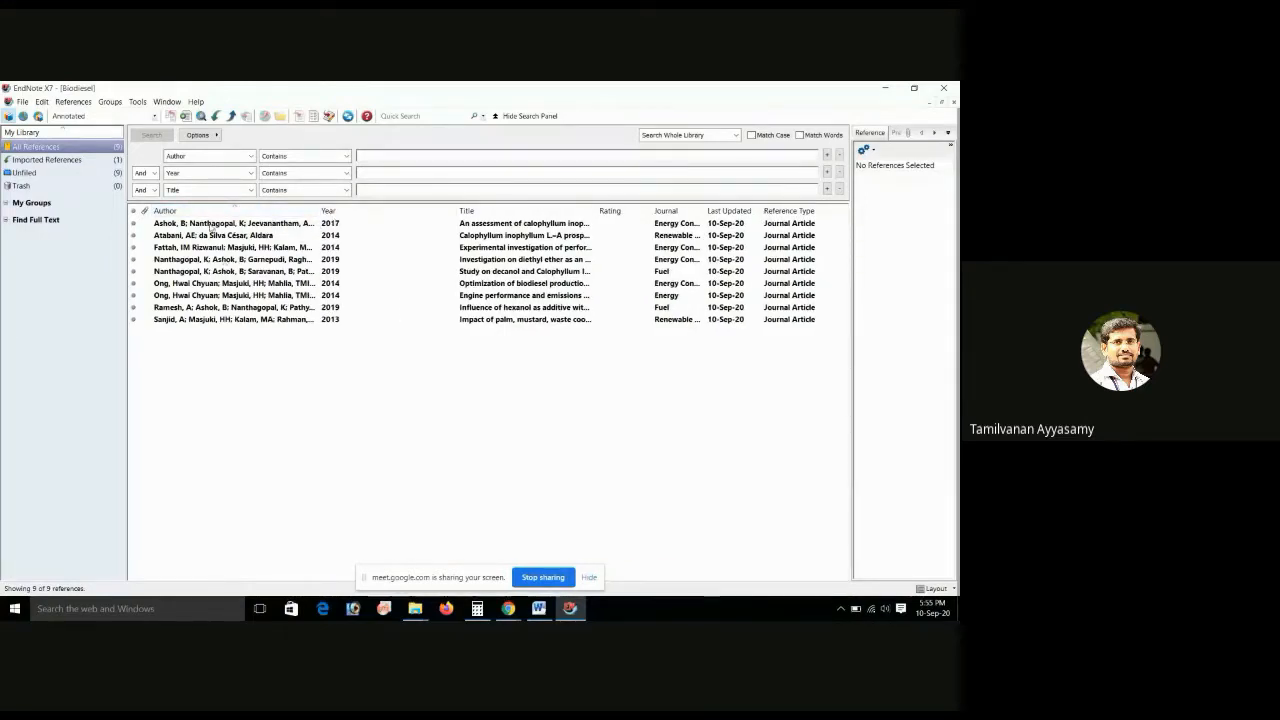
left_click_drag(459, 211, 356, 211)
left_click_drag(667, 208, 748, 212)
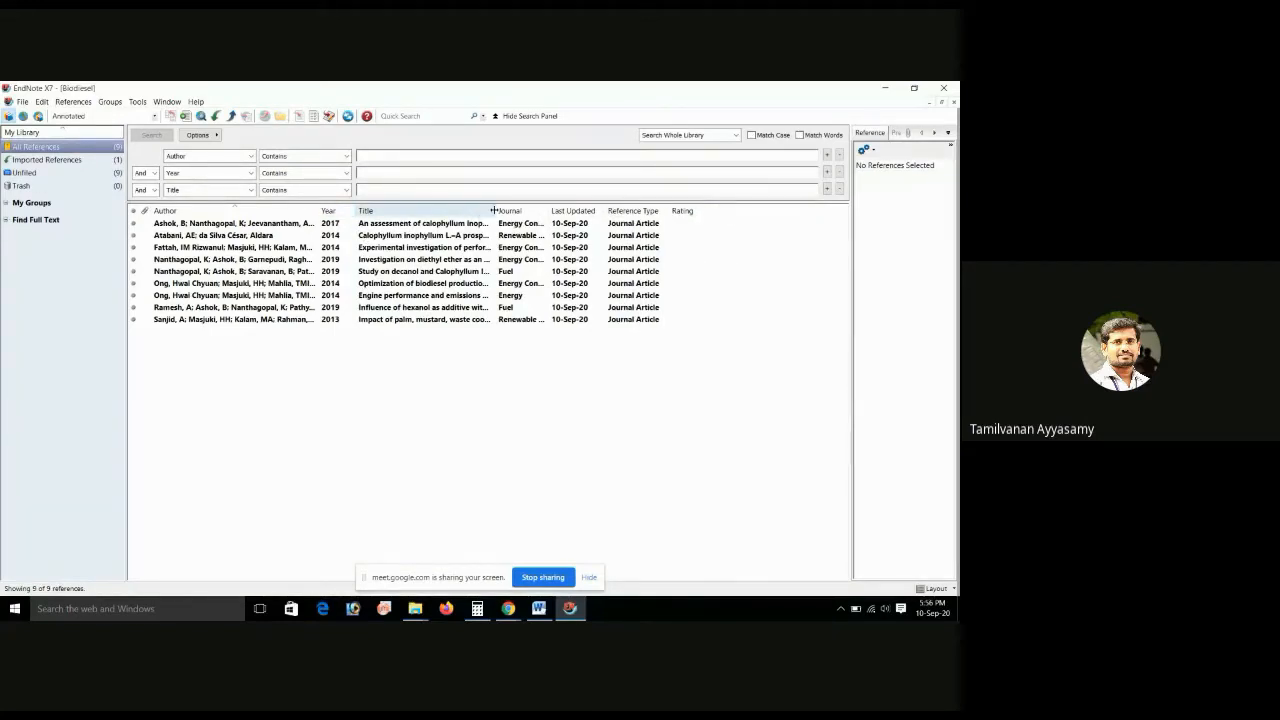
left_click_drag(492, 211, 658, 223)
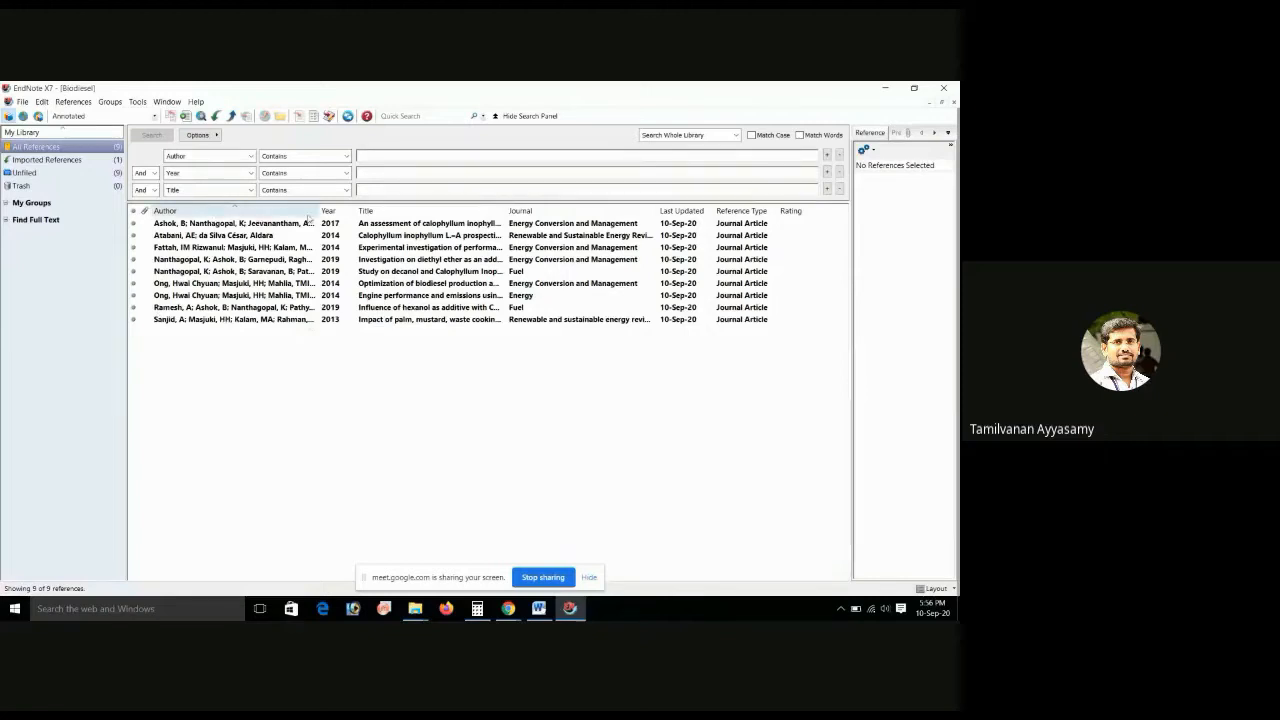
- Sort the references by author and by year in both directions, by title, and finally by last updated date
left_click(225, 211)
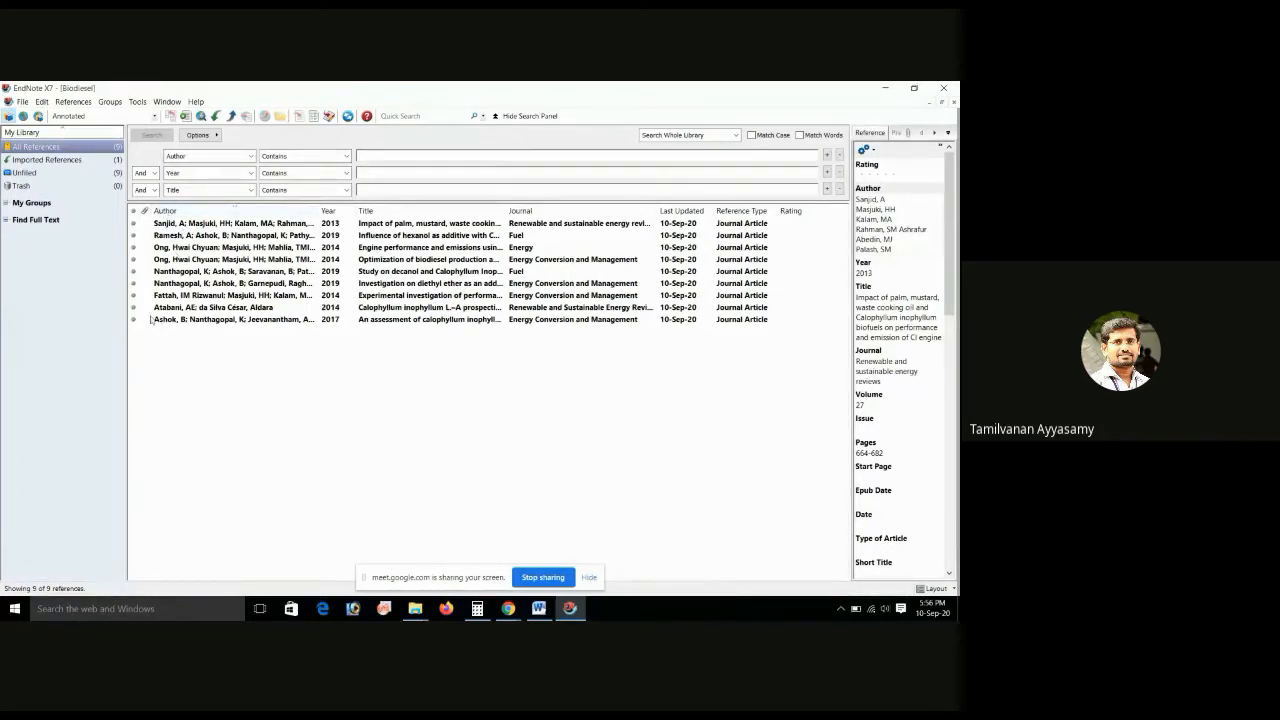
left_click(268, 212)
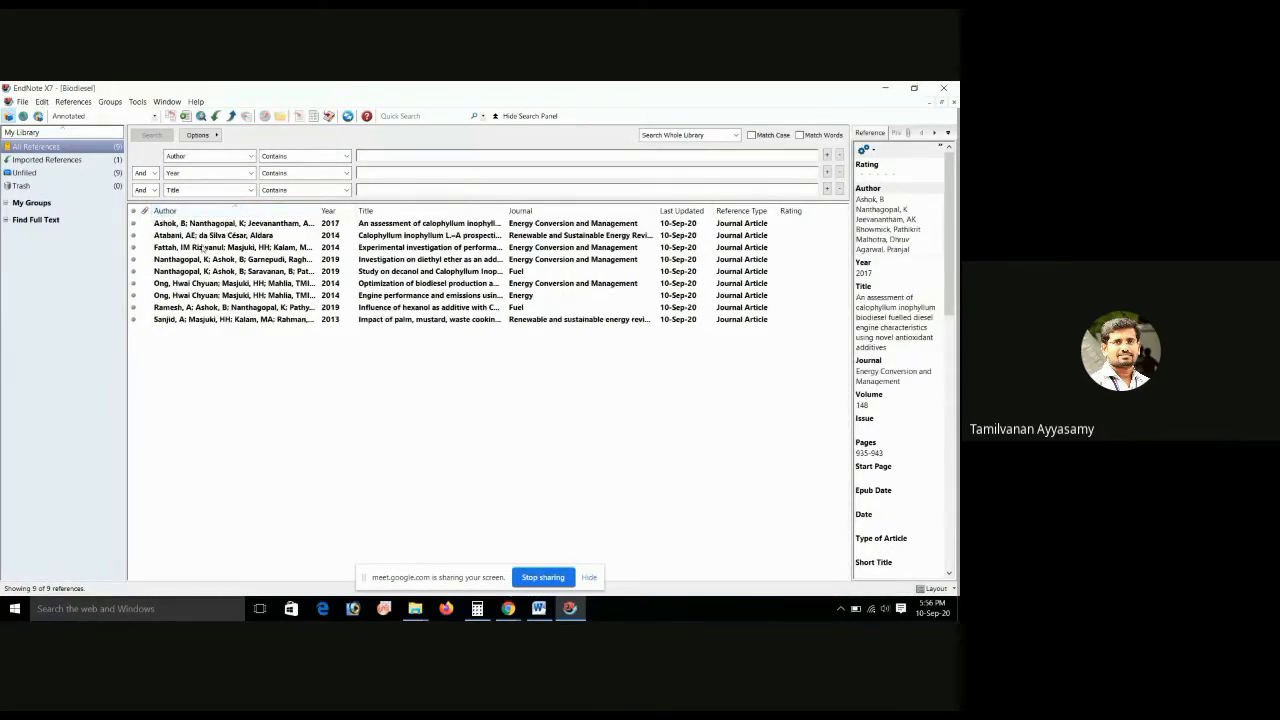
left_click(341, 213)
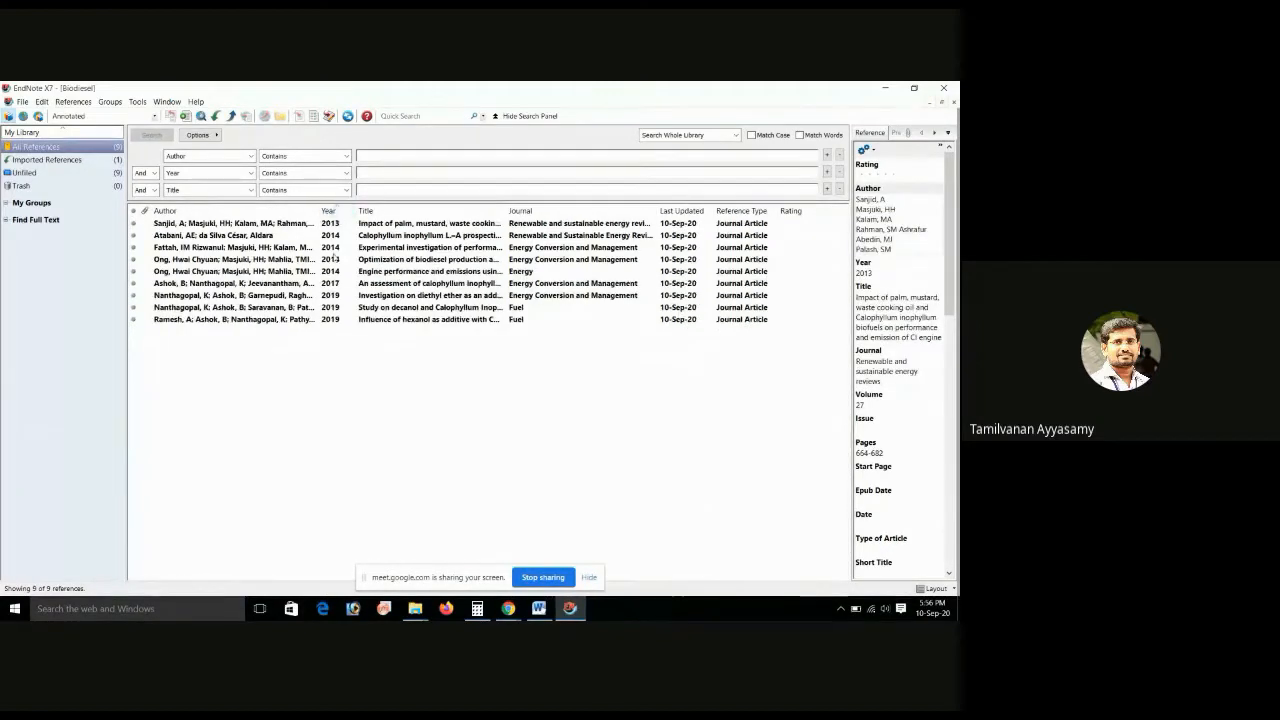
left_click(330, 211)
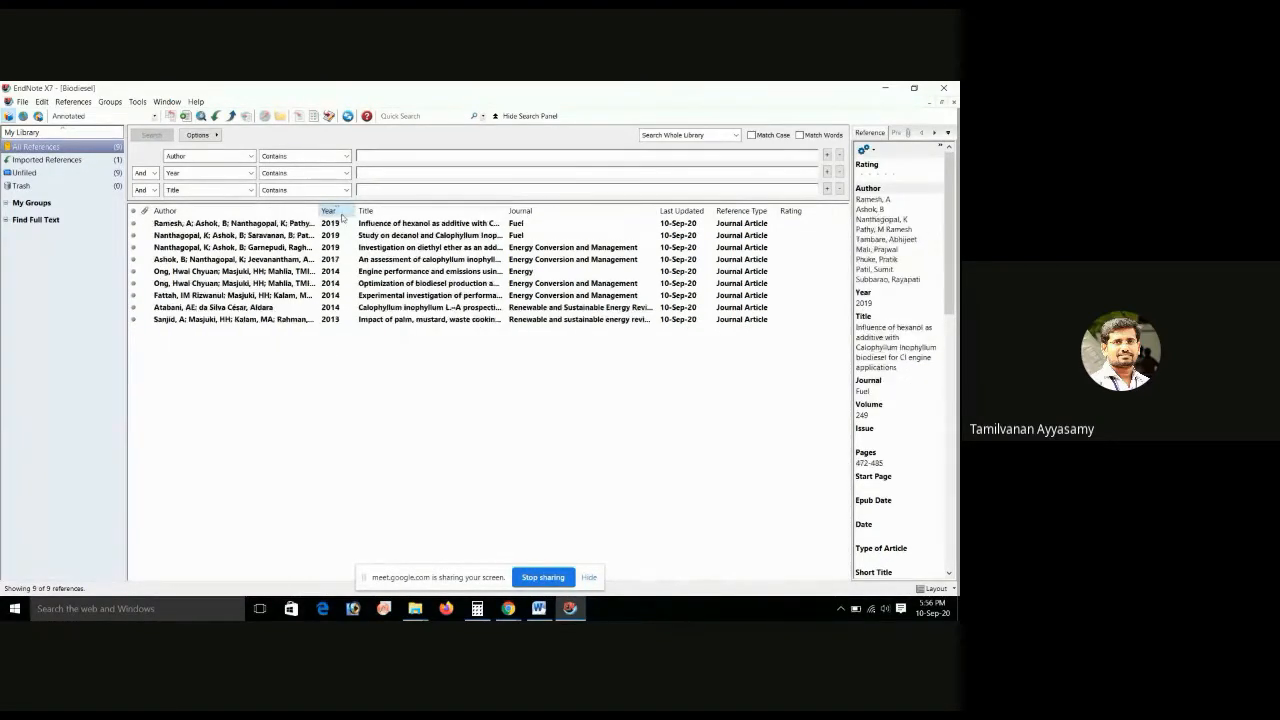
left_click(407, 211)
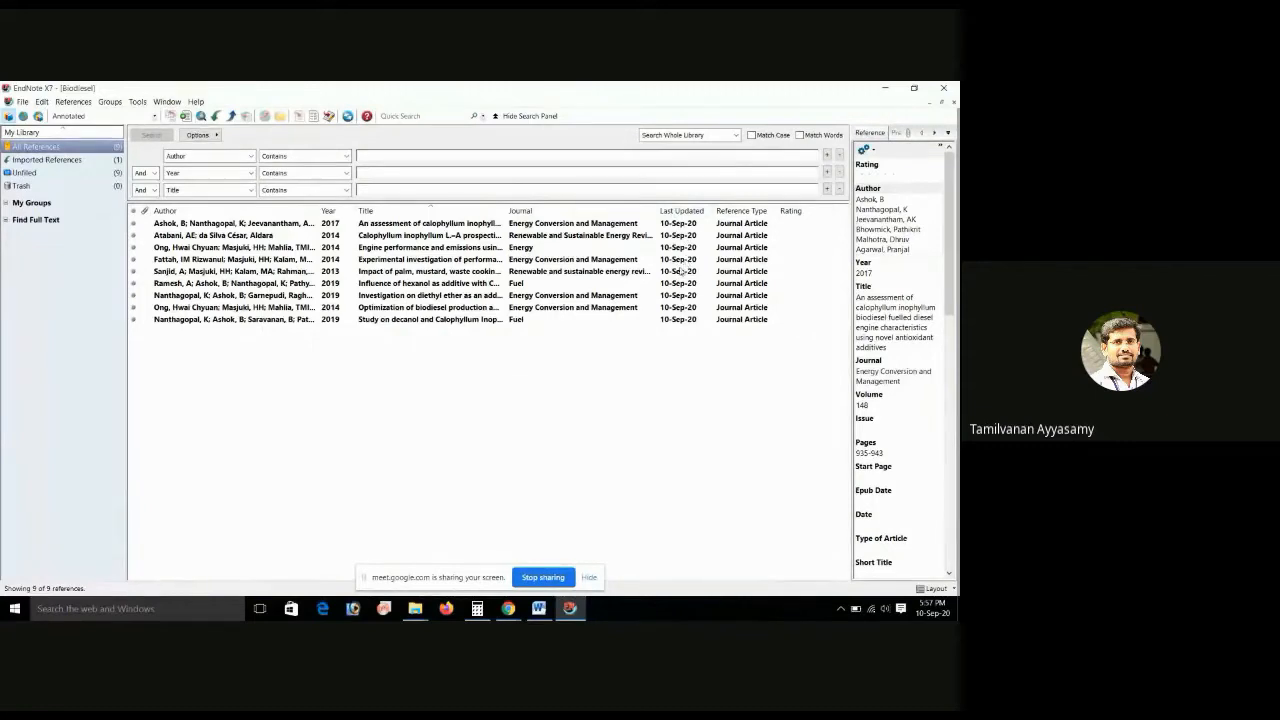
left_click(676, 212)
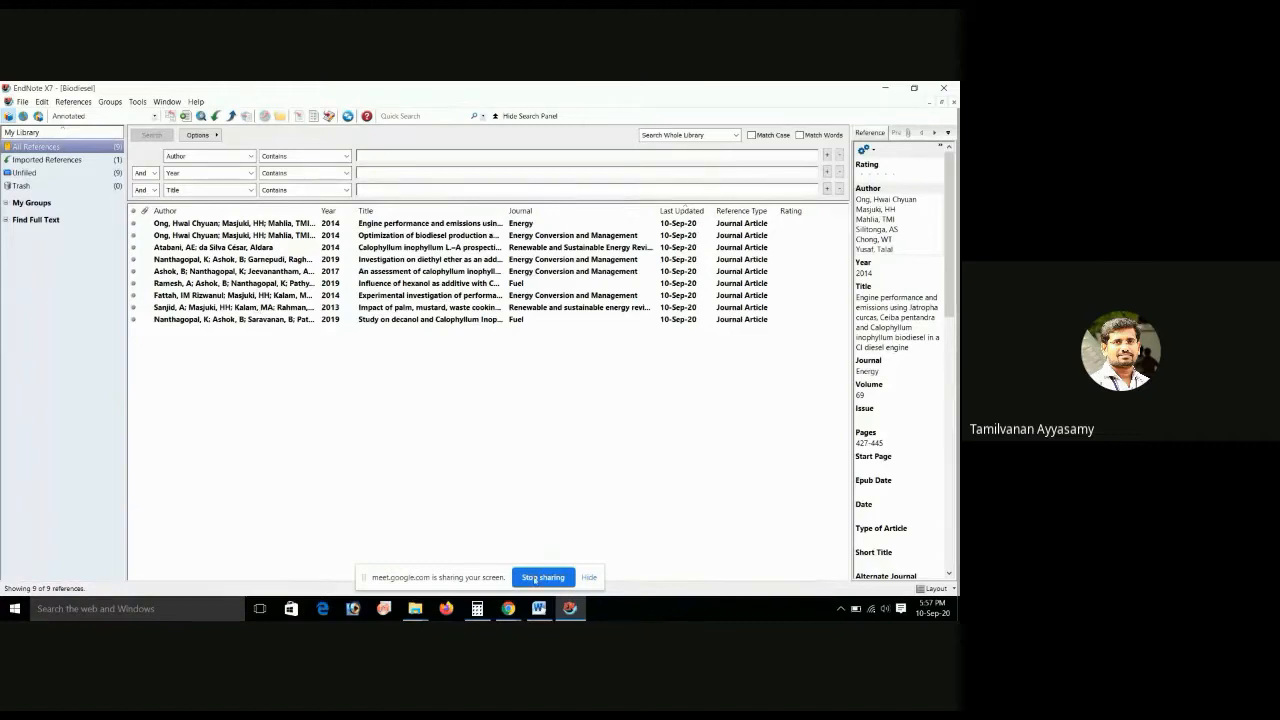
- Show the desktop, open the Journal folder in File Explorer and maximize its window
key("super+d")
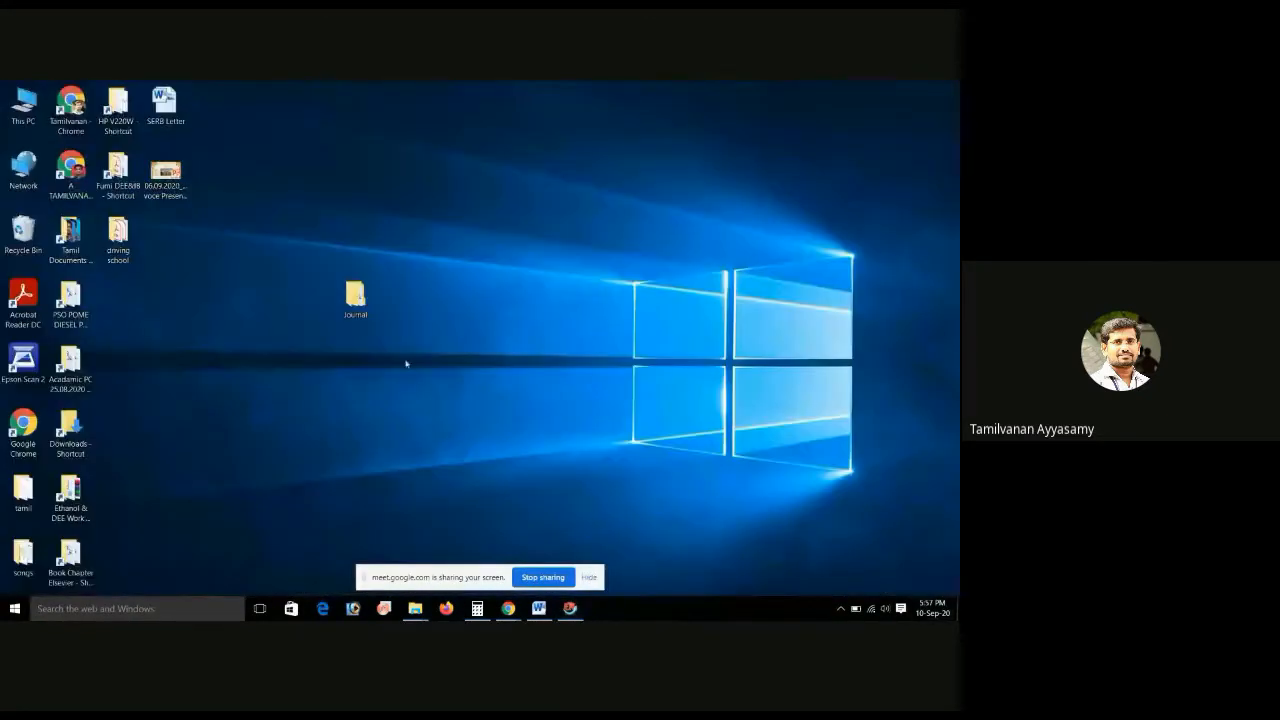
double_click(355, 294)
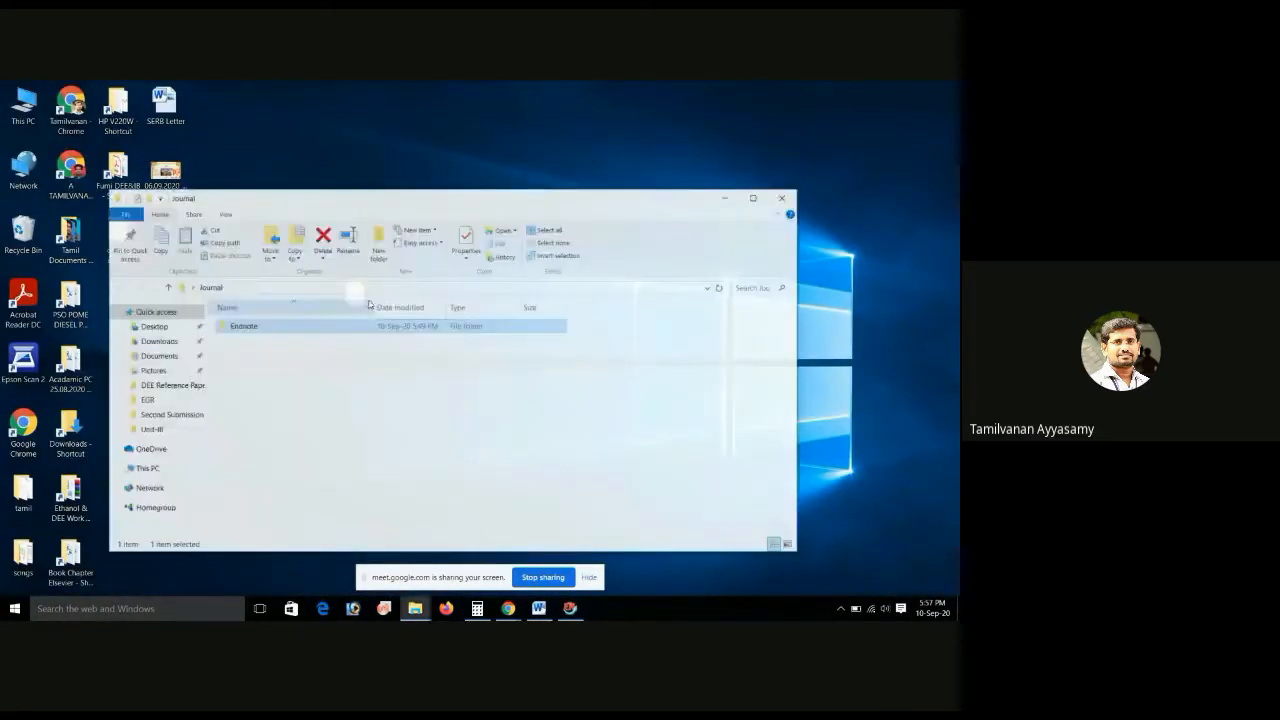
left_click(758, 187)
- Create a new Microsoft Word document named Biodiesel in the Journal folder
right_click(208, 318)
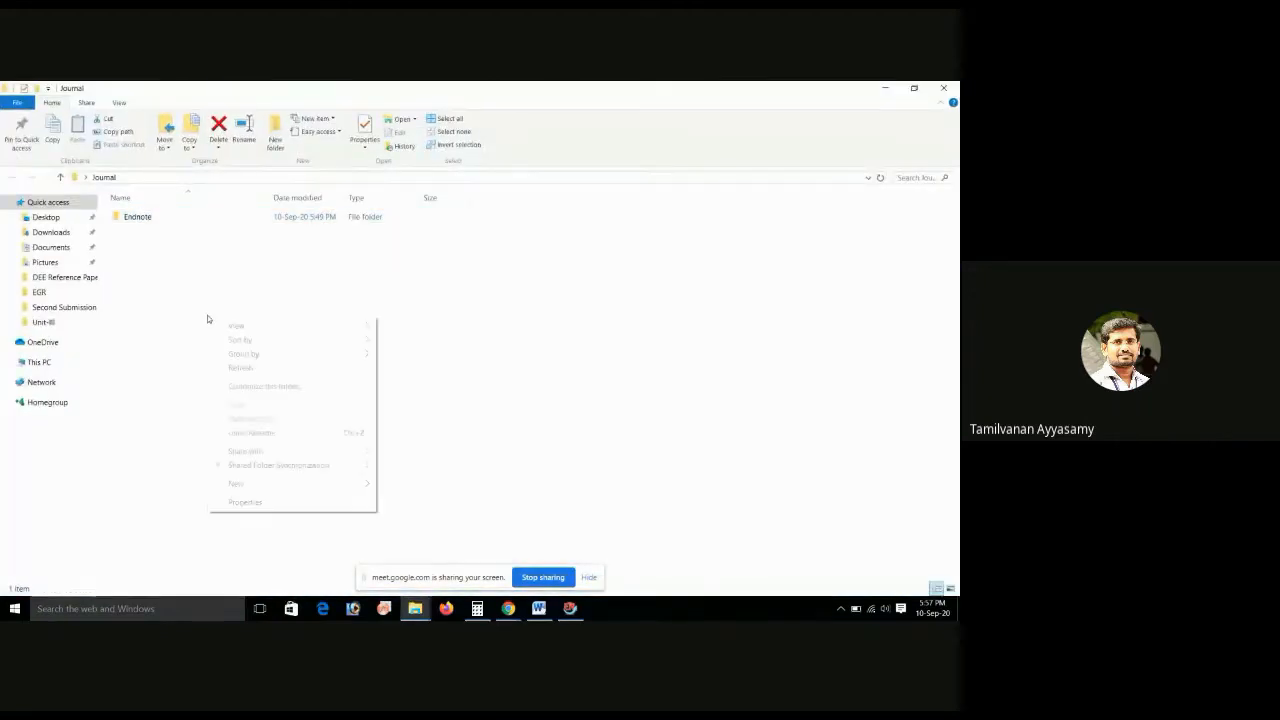
mouse_move(283, 486)
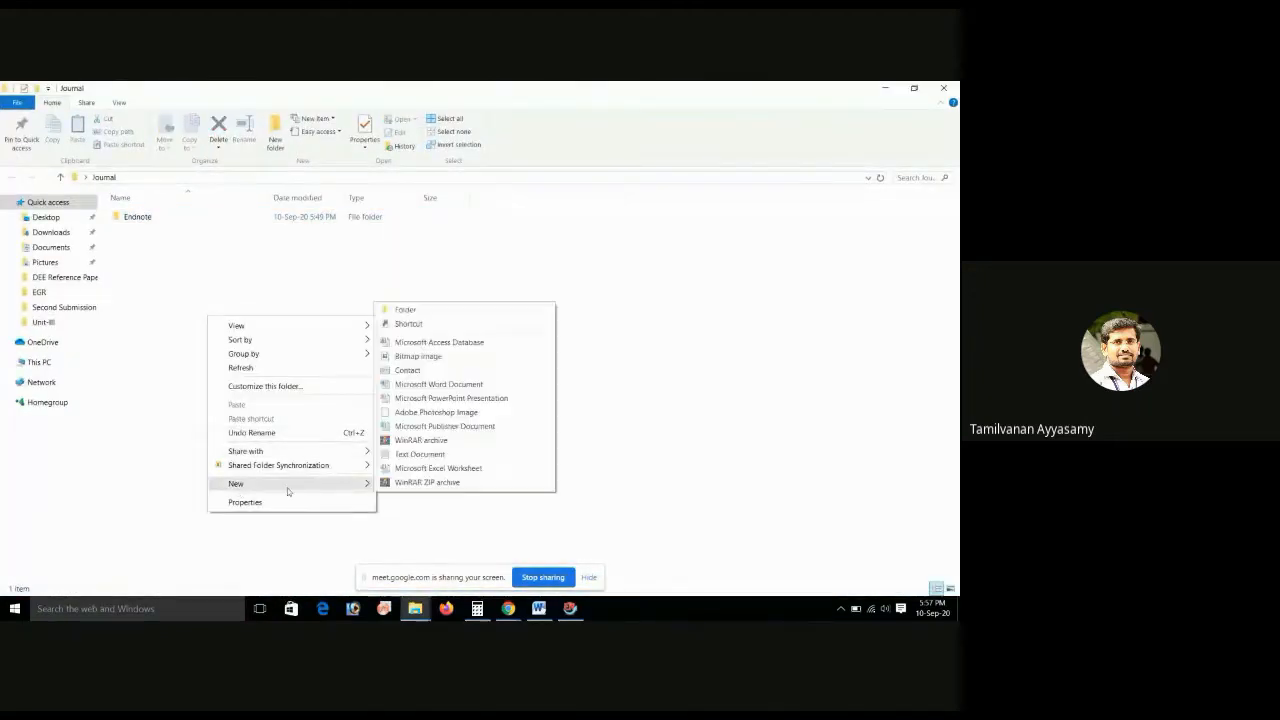
left_click(436, 386)
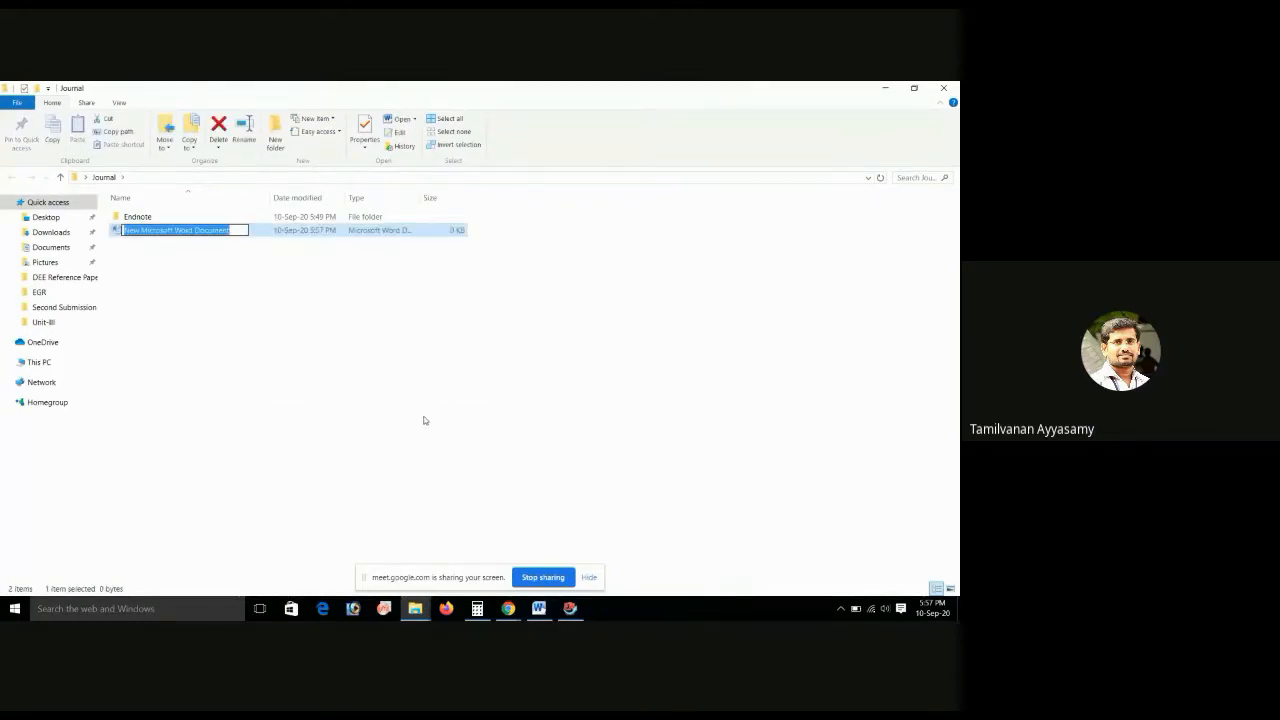
type("Bioc")
type("iesel")
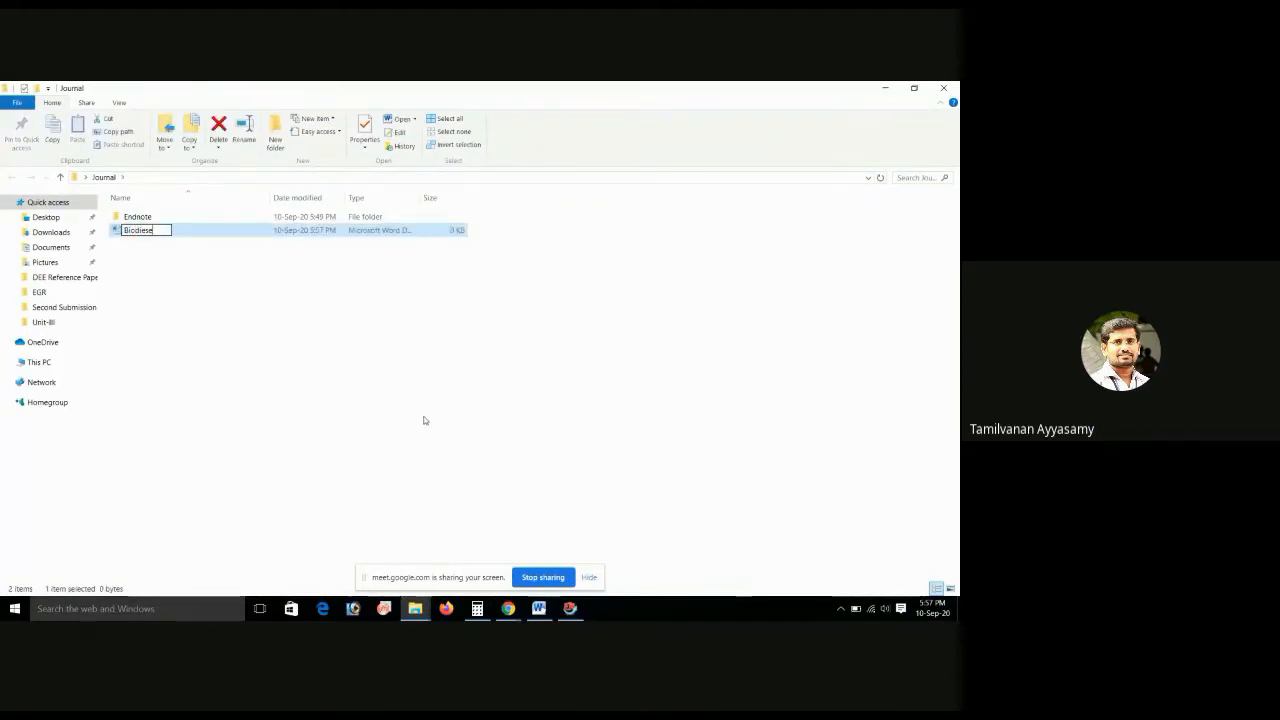
key("Return")
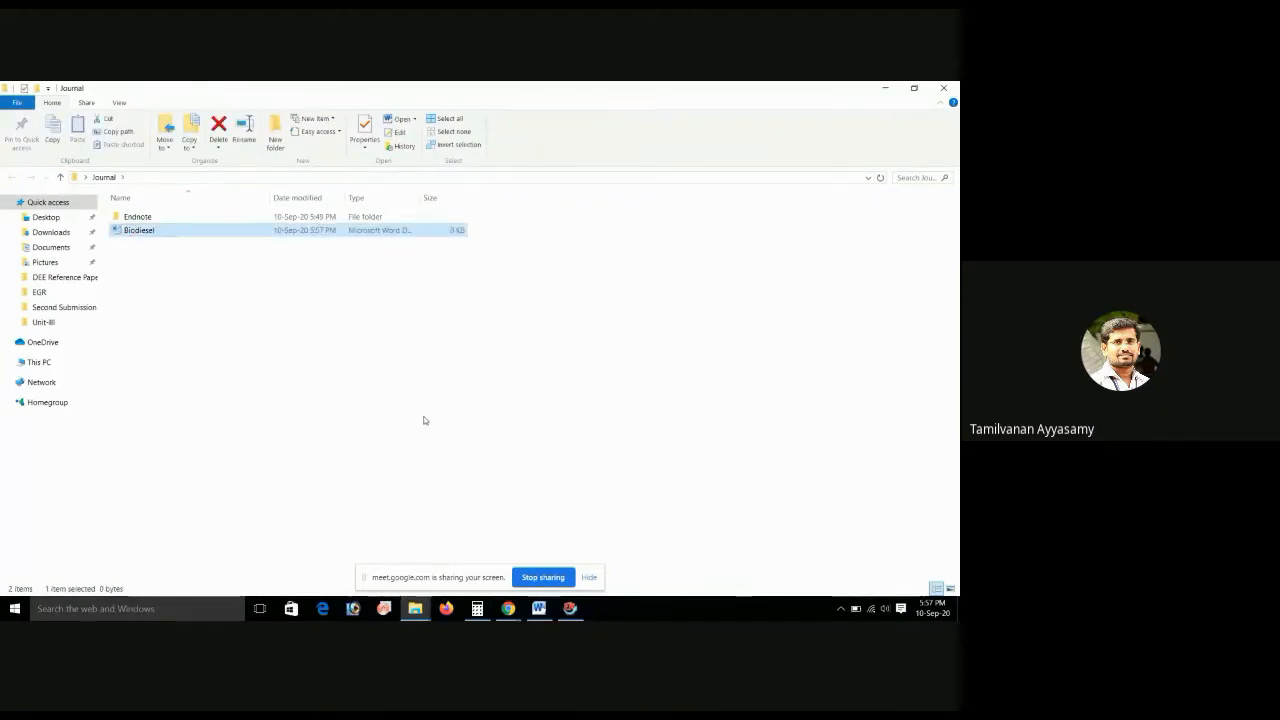
- Open and maximize the Biodiesel document, and copy the first two Introduction sentences, ending "distribution price", from the Manuscript ESPR revised document
double_click(139, 231)
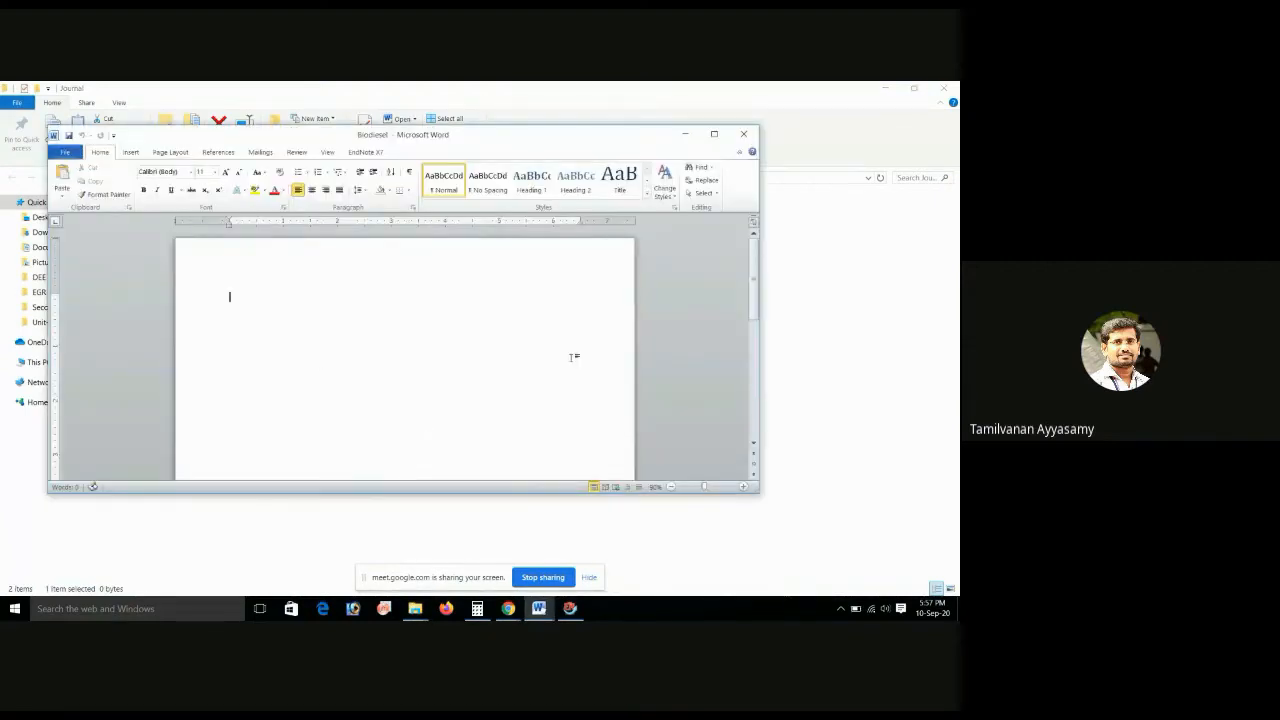
left_click(714, 134)
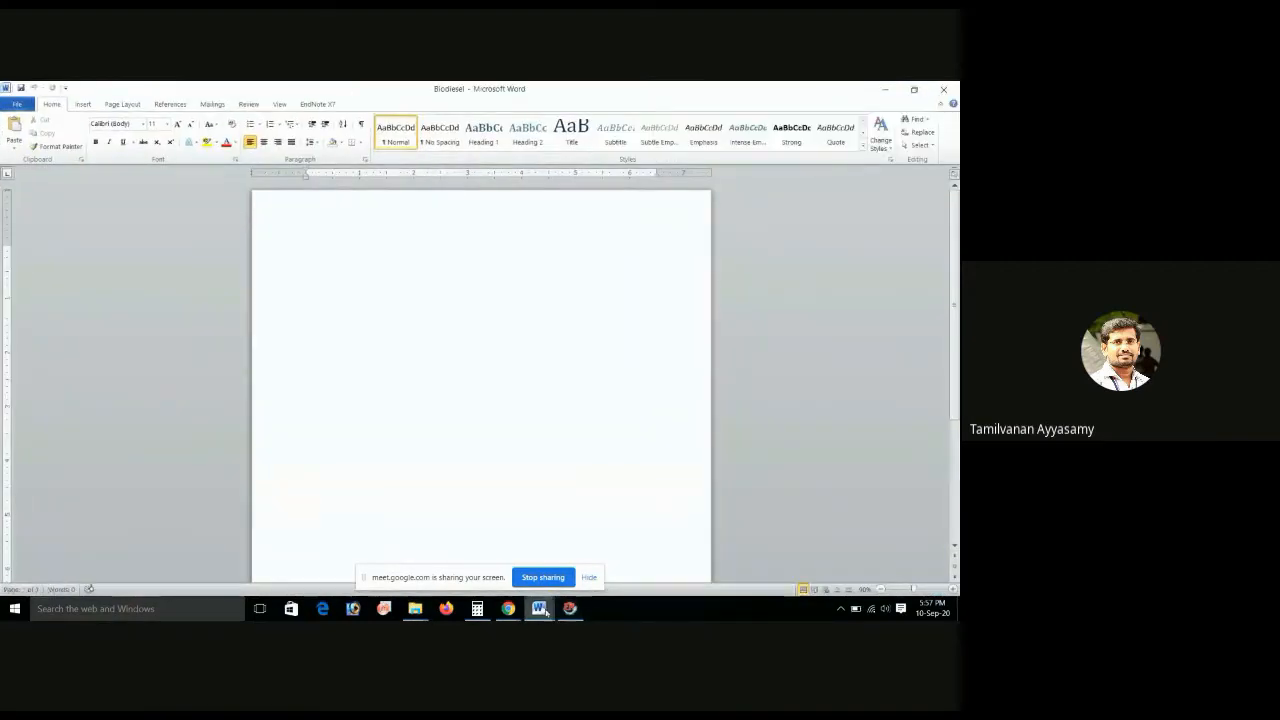
mouse_move(539, 608)
left_click(472, 550)
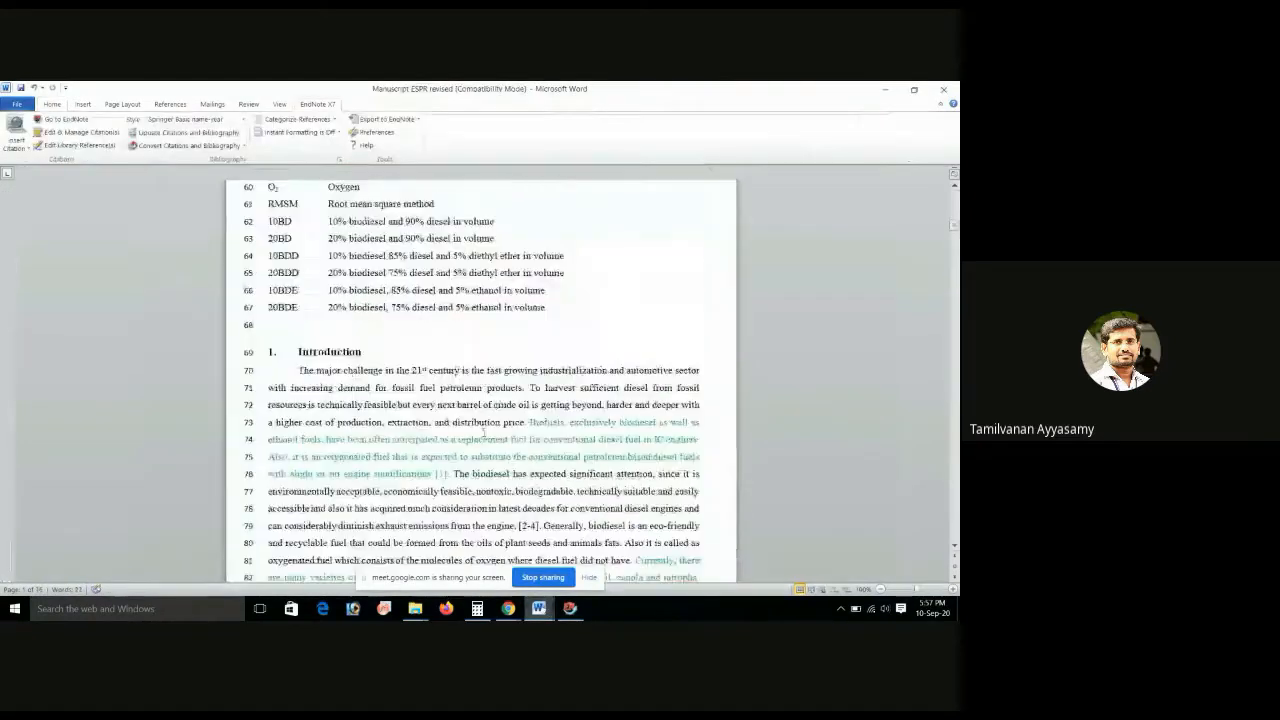
scroll(413, 420, "up", 2)
left_click_drag(298, 460, 527, 512)
key("ctrl+c")
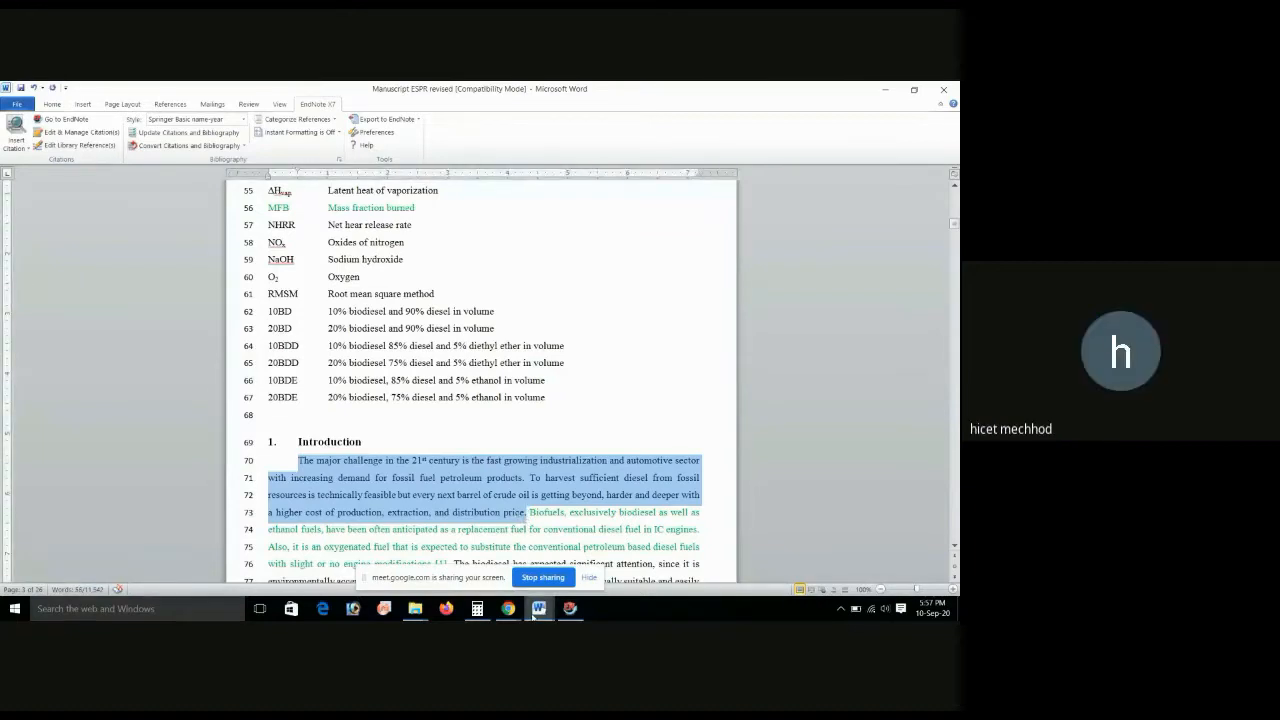
- Paste the copied Introduction sentences into the blank Biodiesel document, keeping the text only
mouse_move(537, 612)
mouse_move(584, 562)
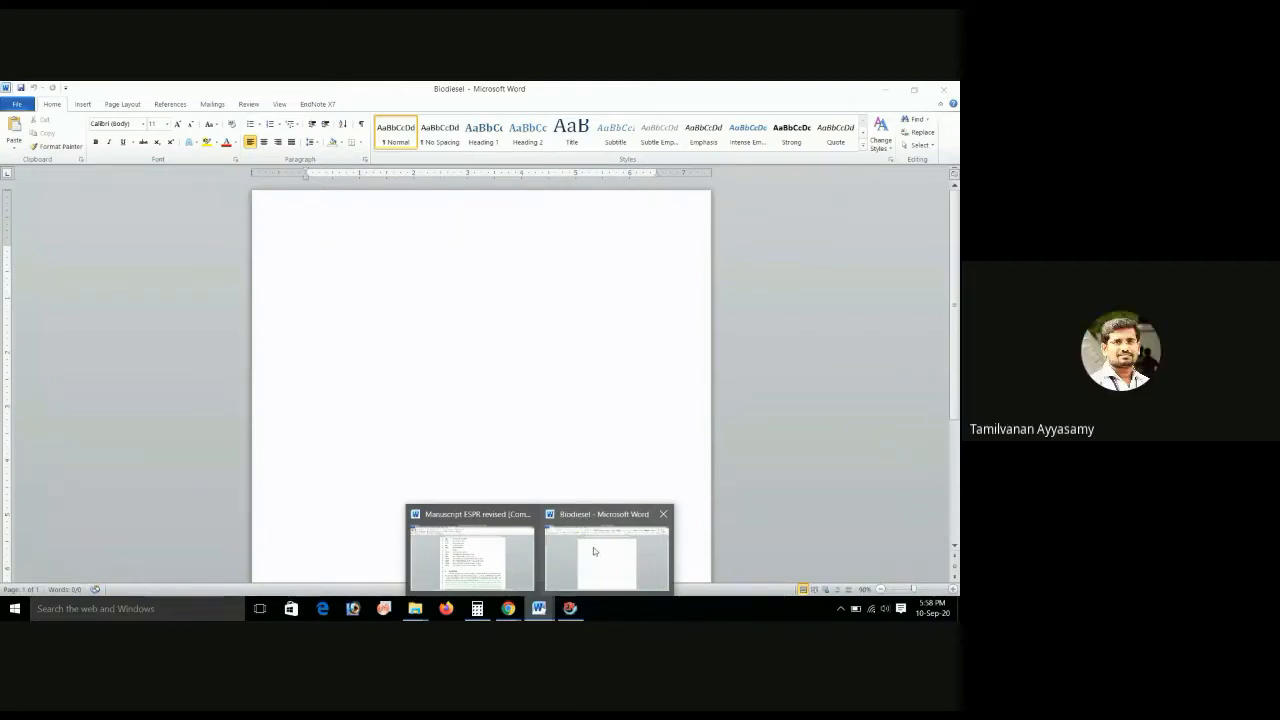
left_click(593, 547)
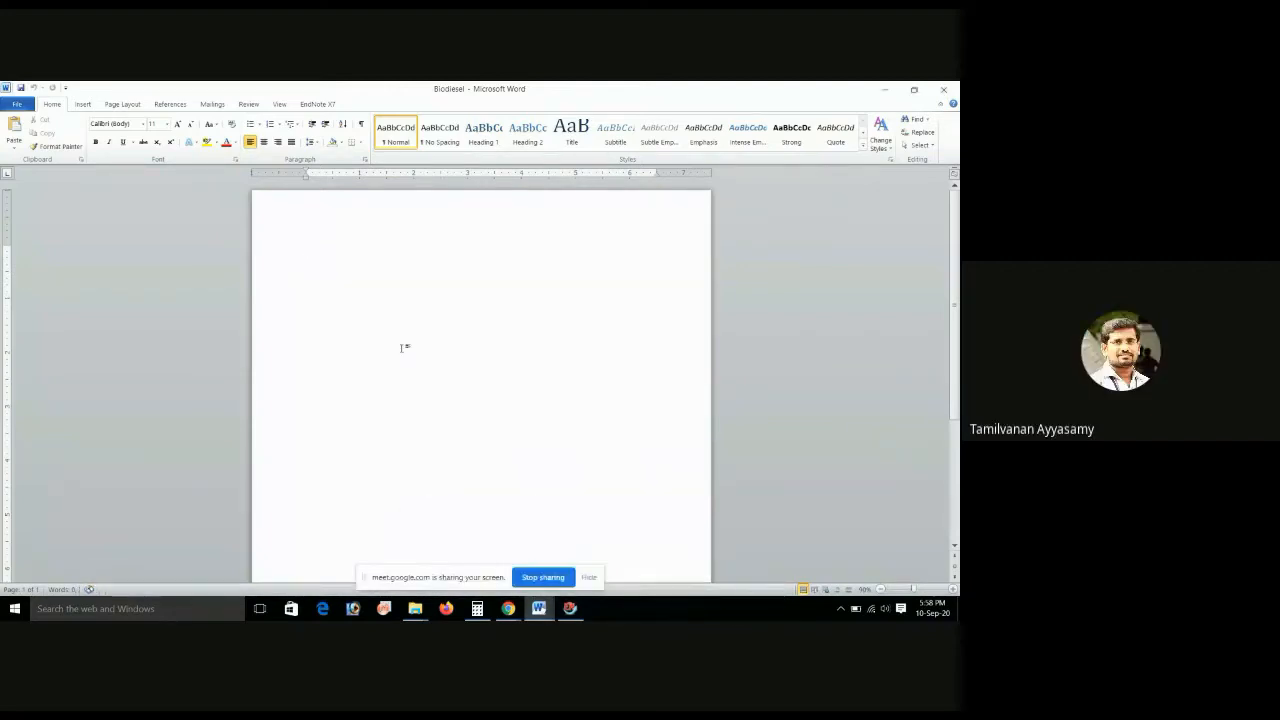
key("ctrl+v")
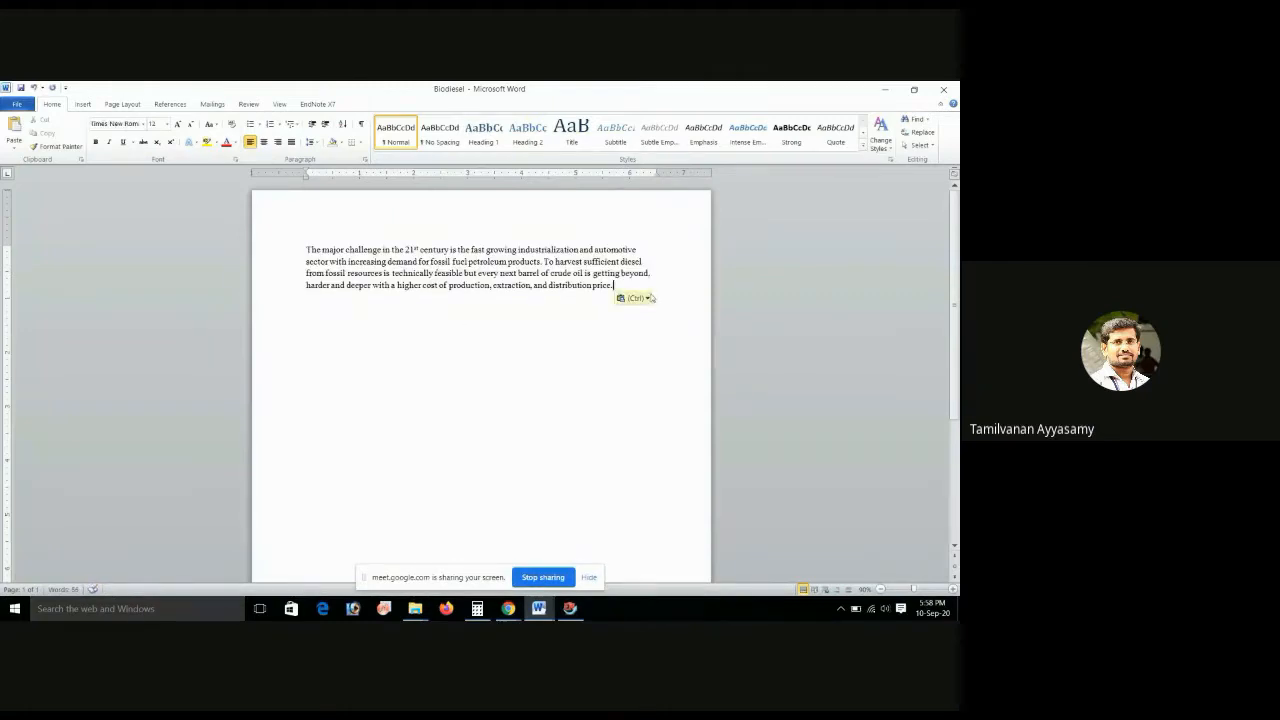
left_click(630, 298)
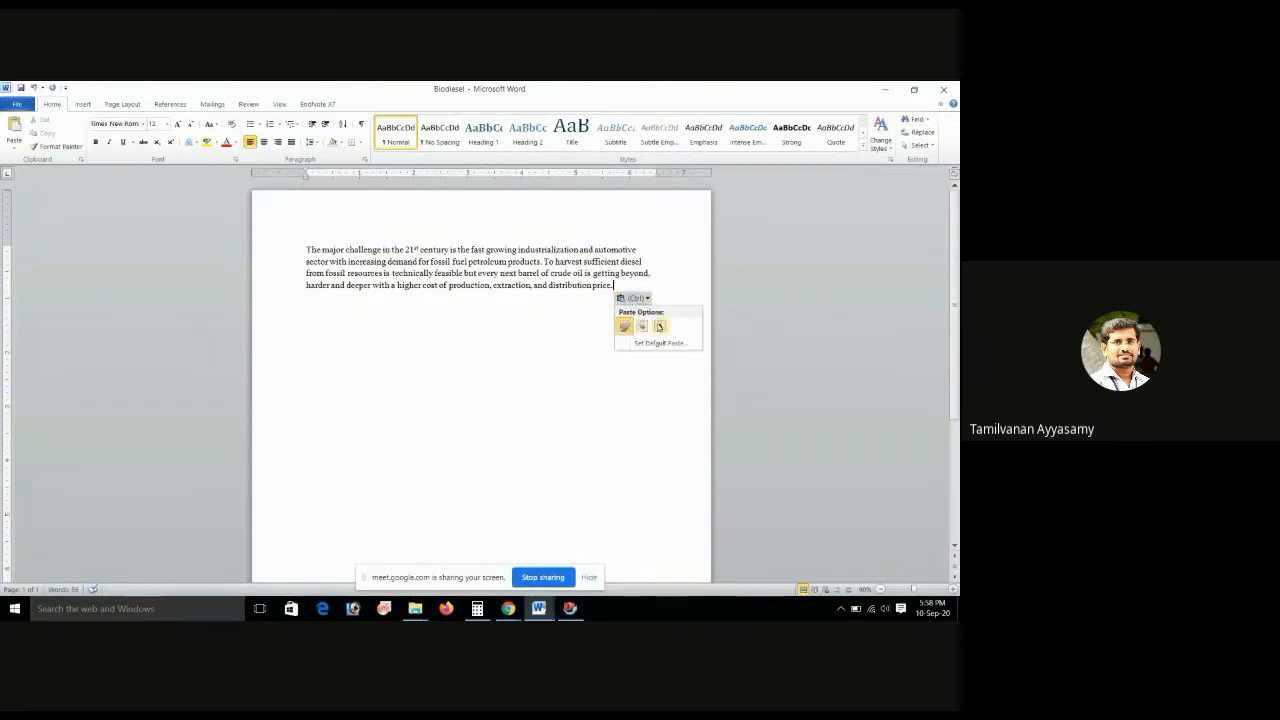
left_click(659, 327)
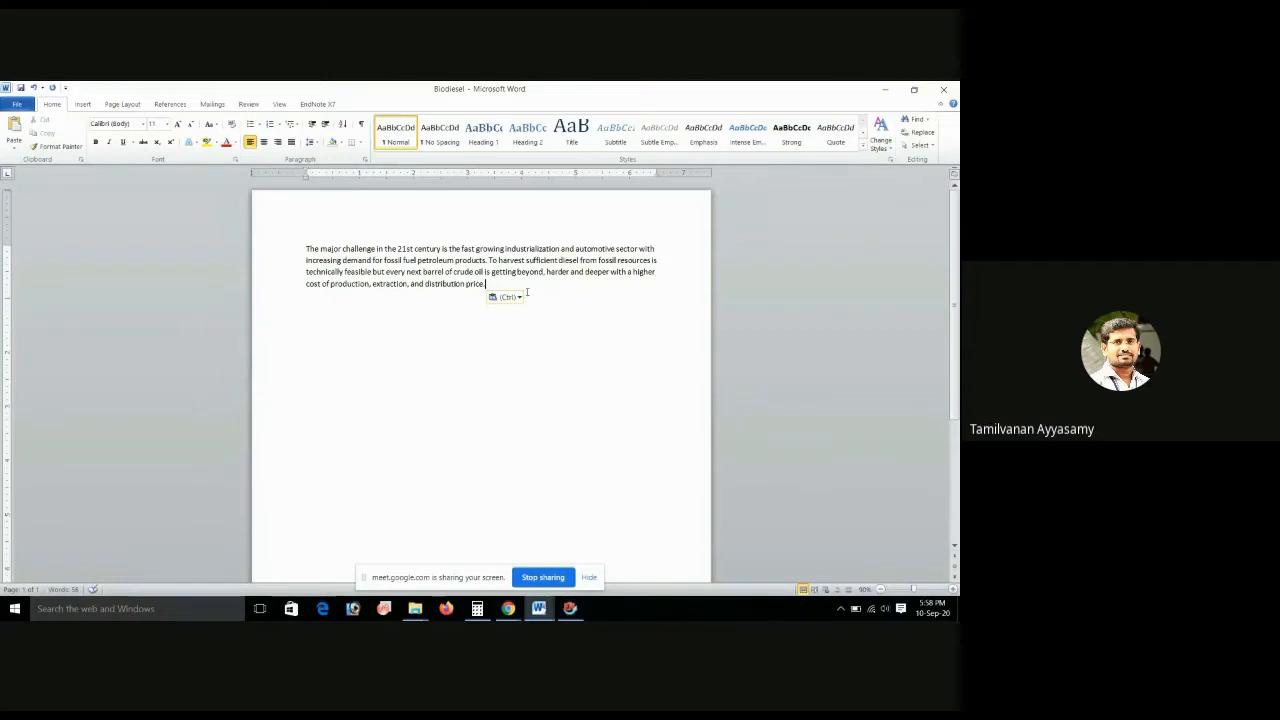
- Format the whole text as Times New Roman, size 12, with 1.5 line spacing and justified alignment
key("ctrl+a")
left_click(144, 123)
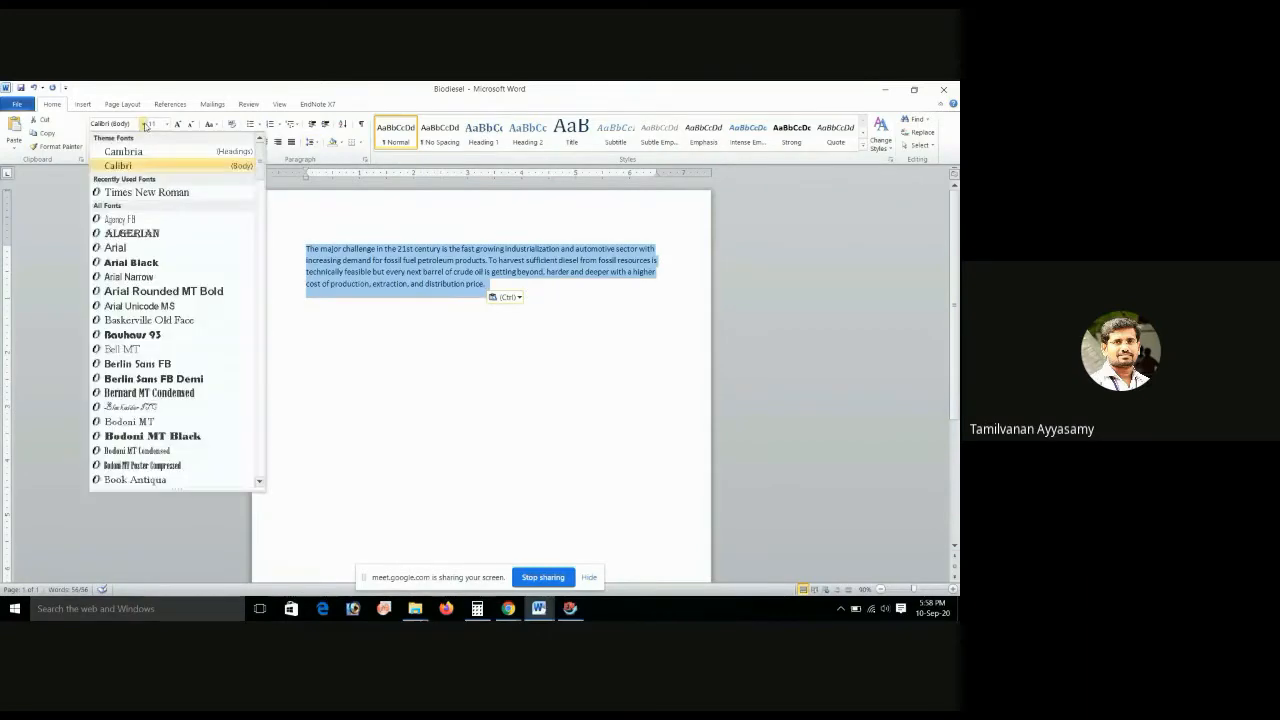
left_click(146, 191)
left_click(166, 124)
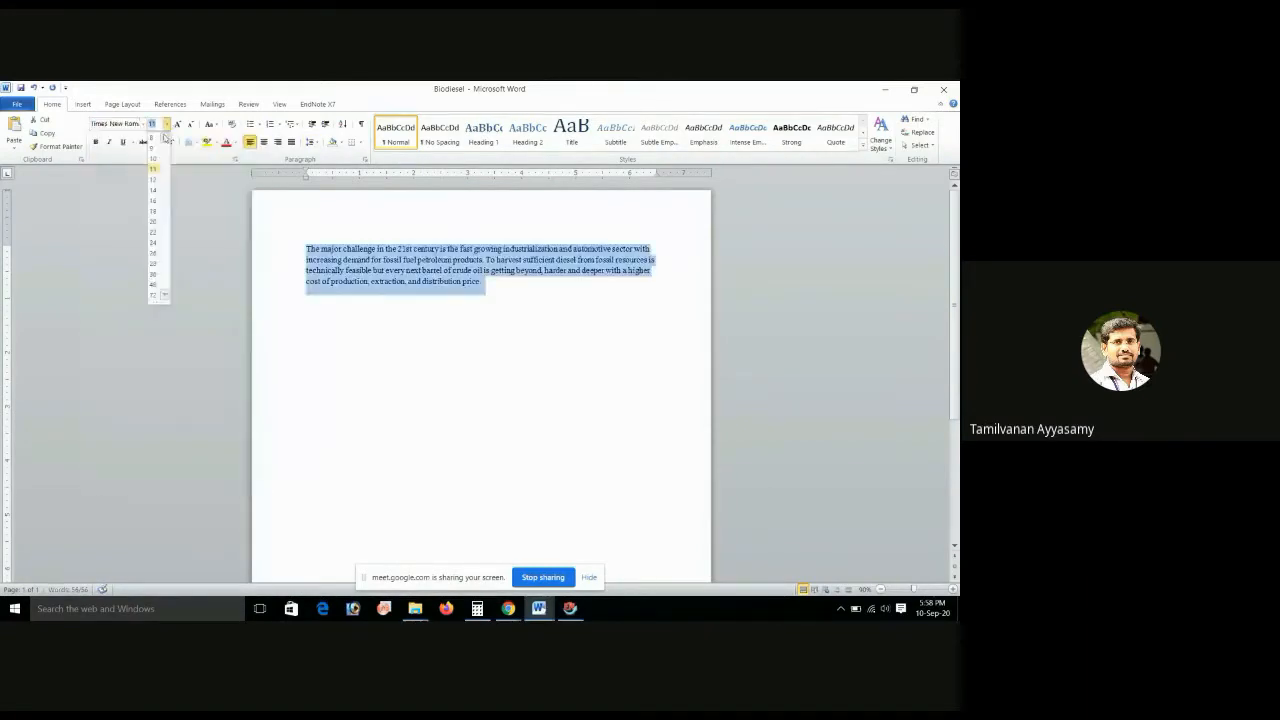
left_click(160, 179)
left_click(311, 142)
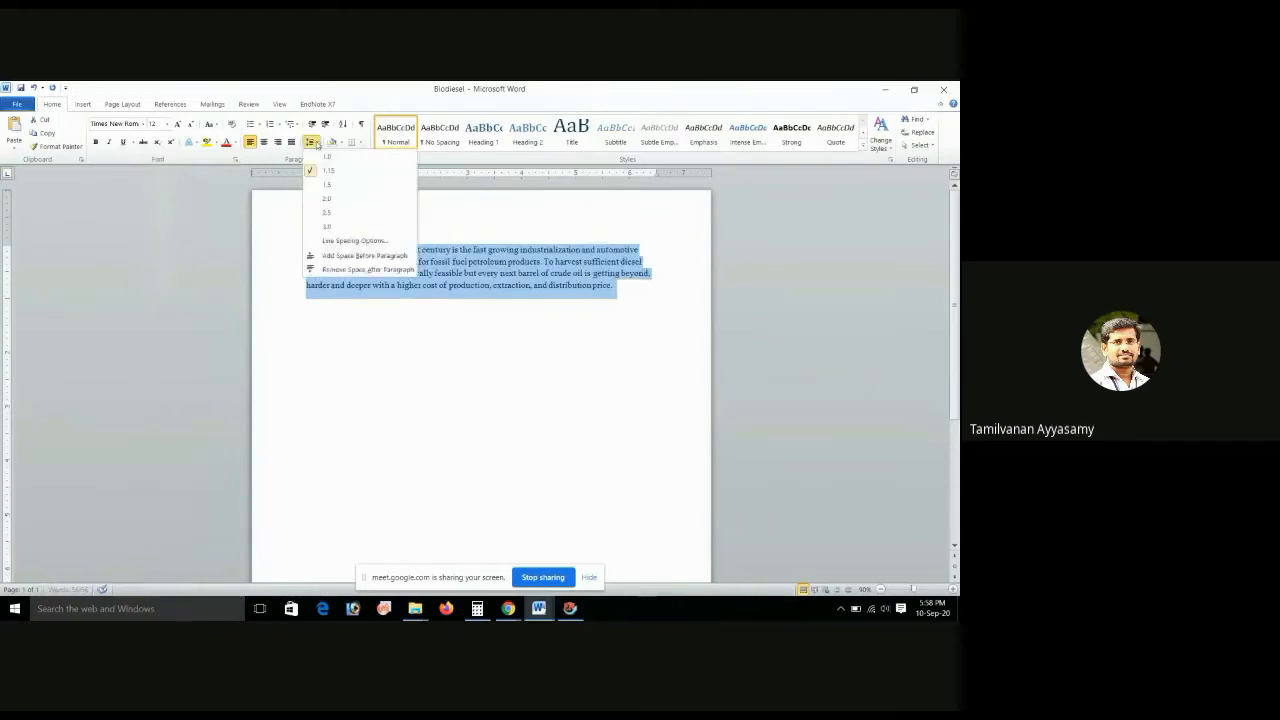
left_click(325, 185)
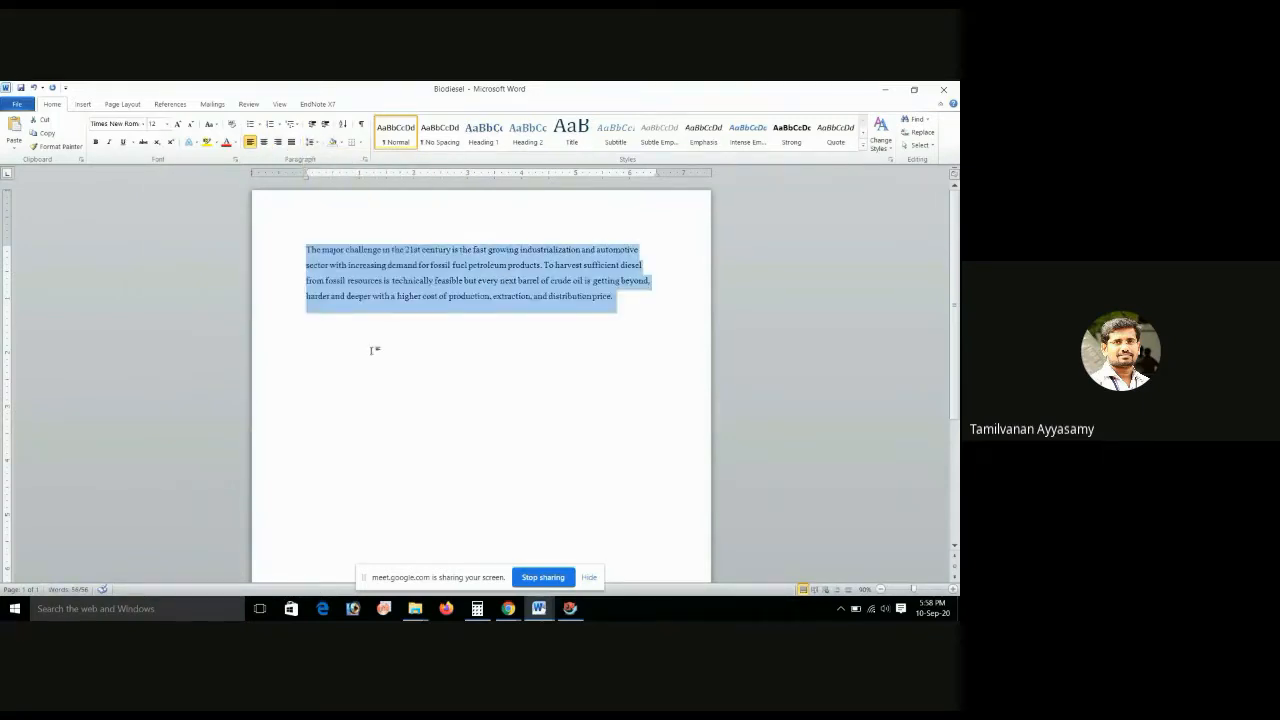
left_click(291, 142)
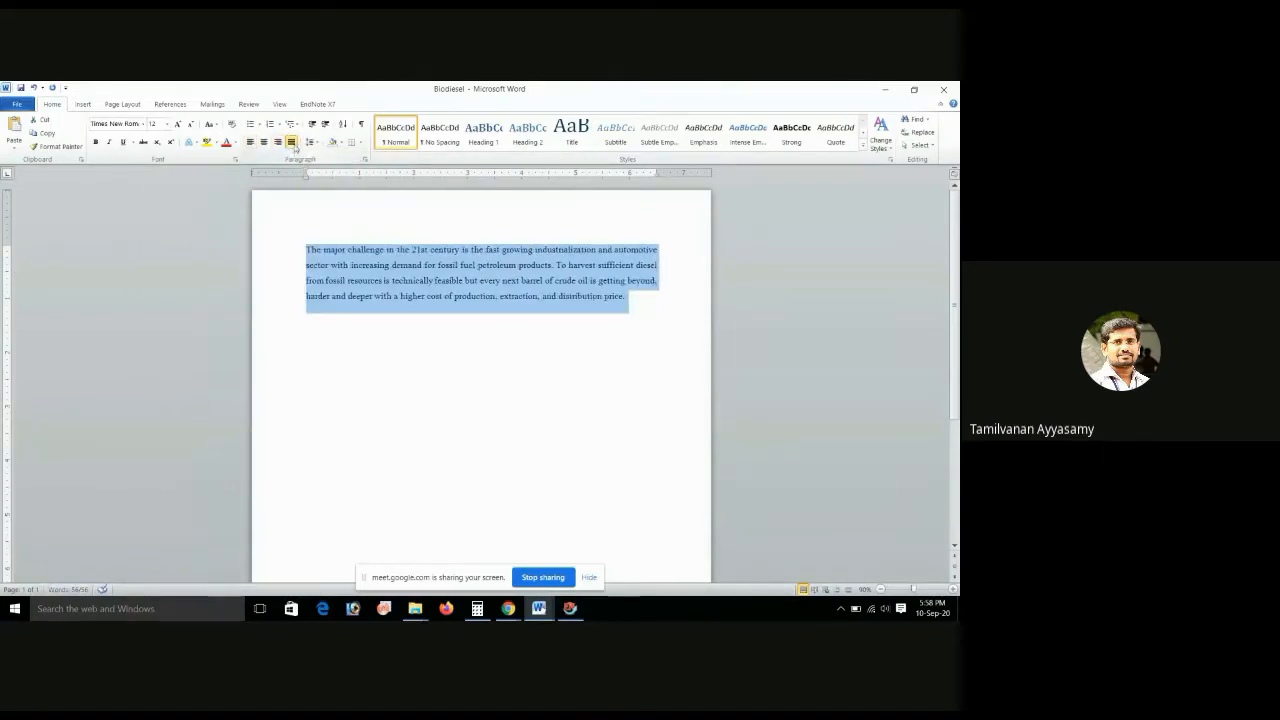
- End the paragraph with a space and full stop, and cite EndNote's 2014 "Calophyllum inophyllum L.–A prospective non-edible biodiesel feedstock" reference after "distribution price"
left_click(623, 331)
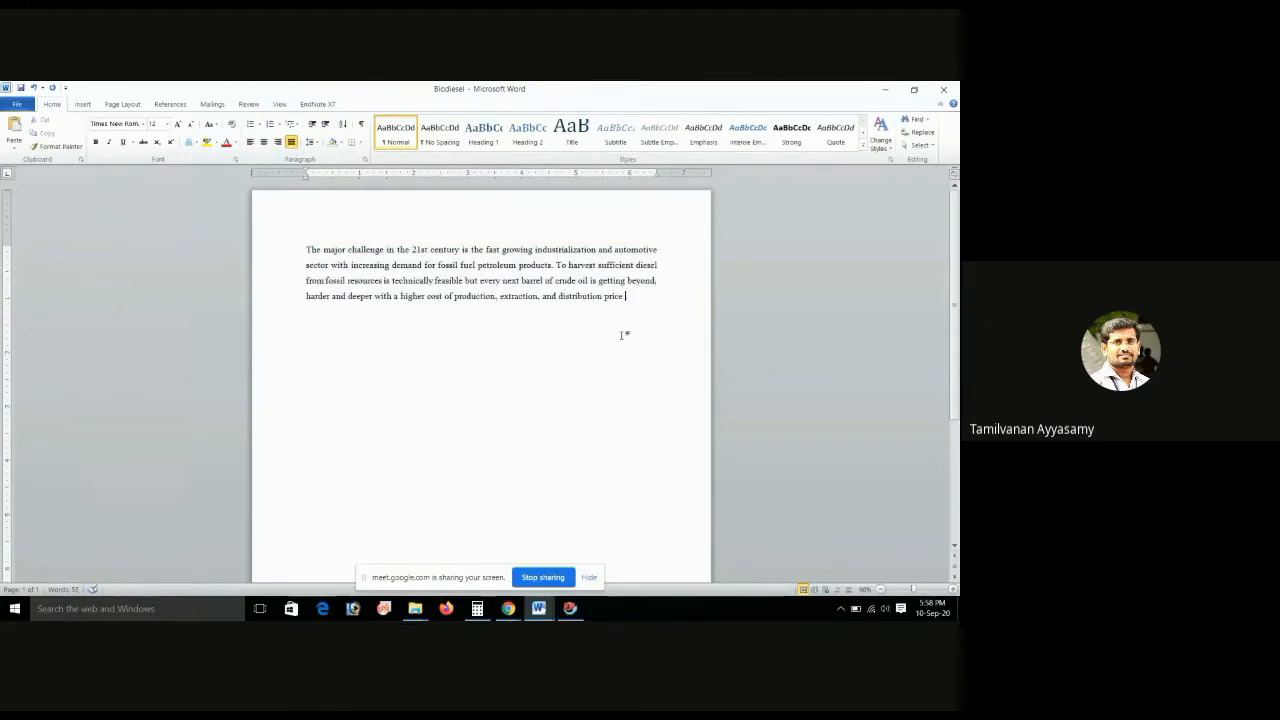
type(".")
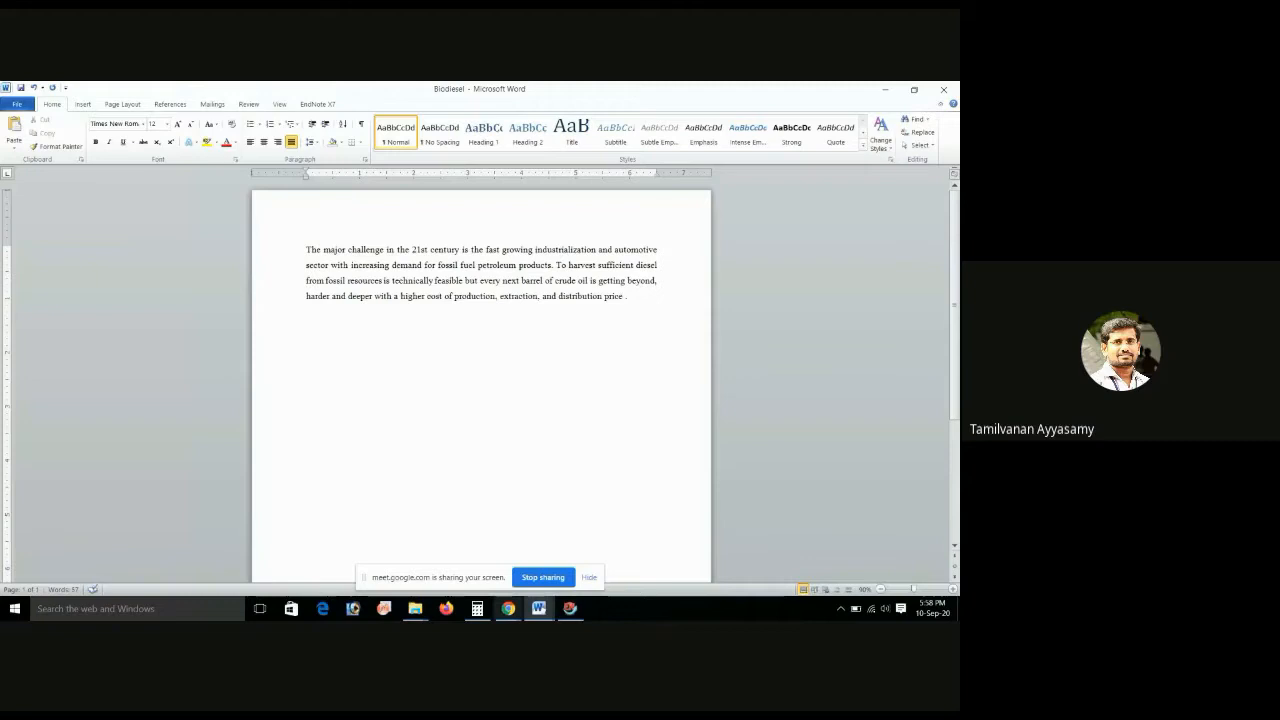
left_click(570, 608)
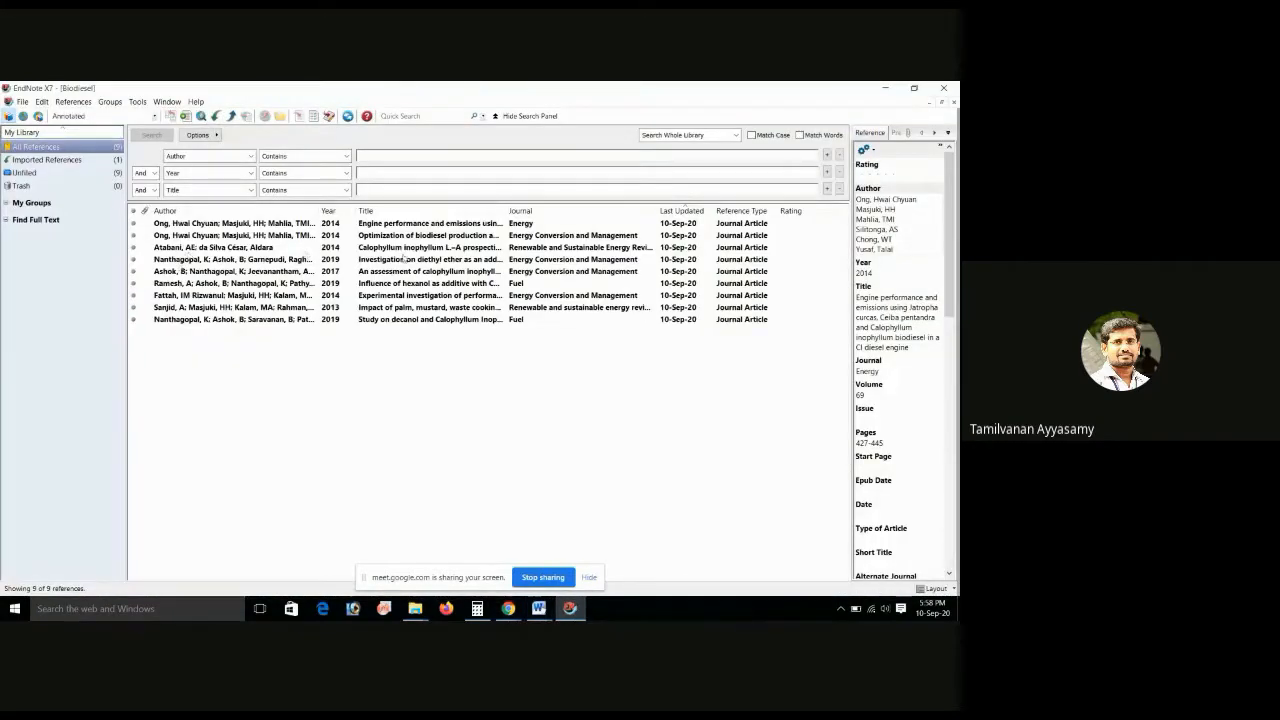
left_click(411, 250)
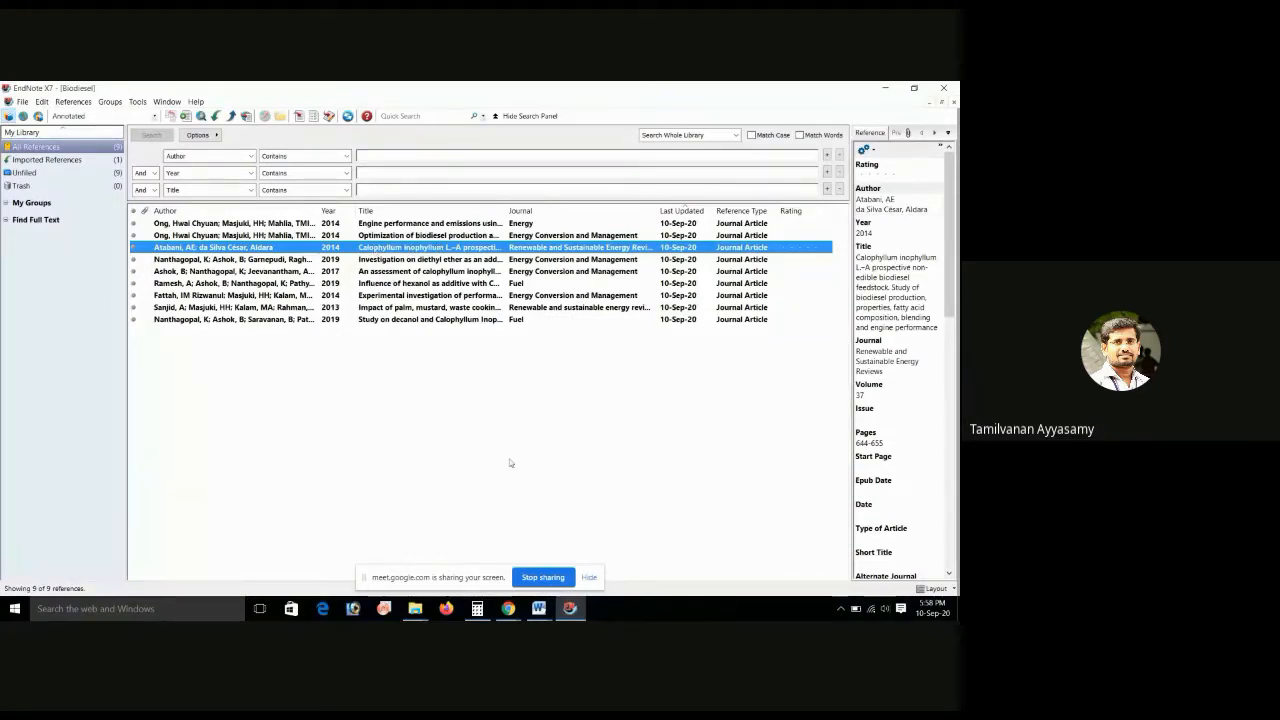
left_click(540, 604)
left_click(606, 563)
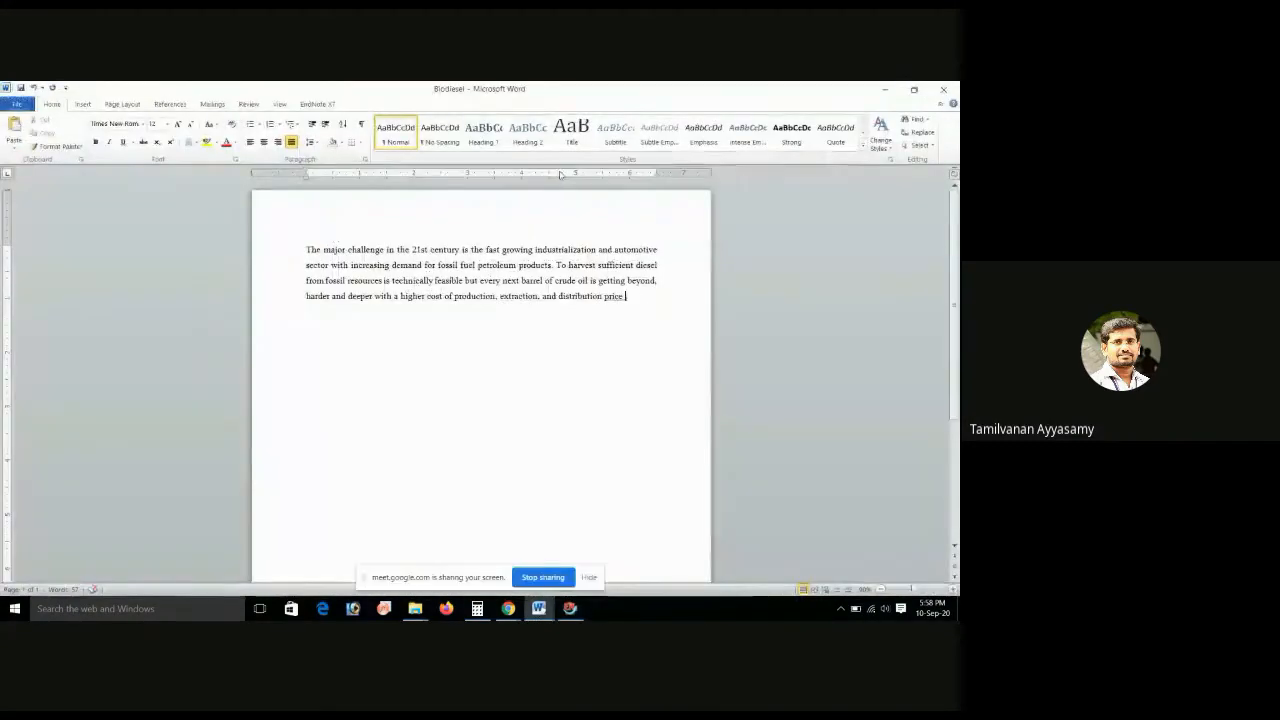
left_click(316, 104)
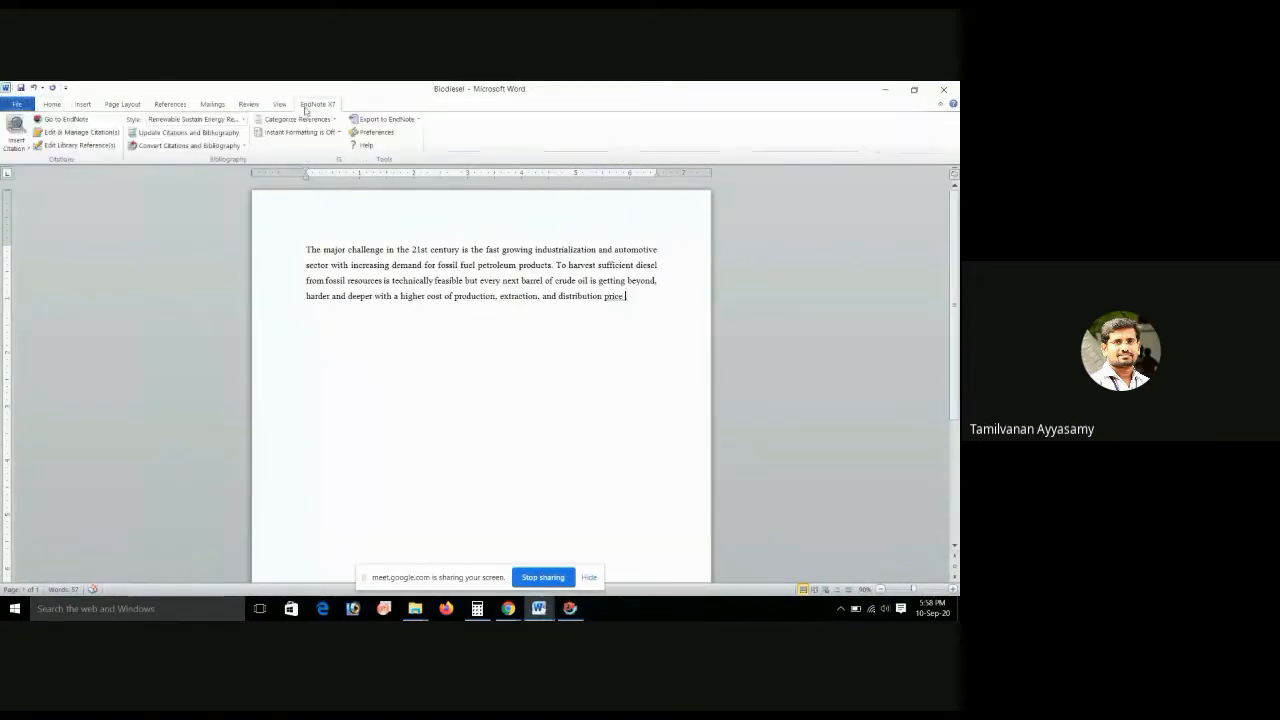
left_click(20, 150)
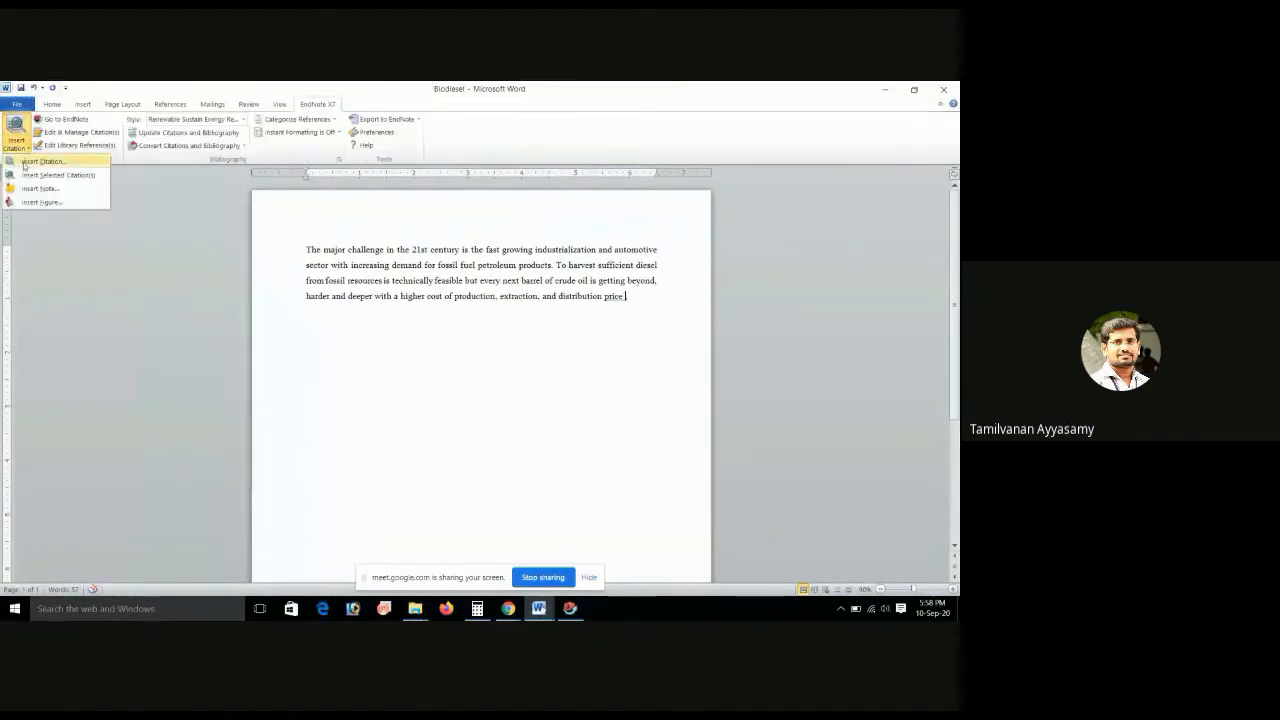
left_click(27, 177)
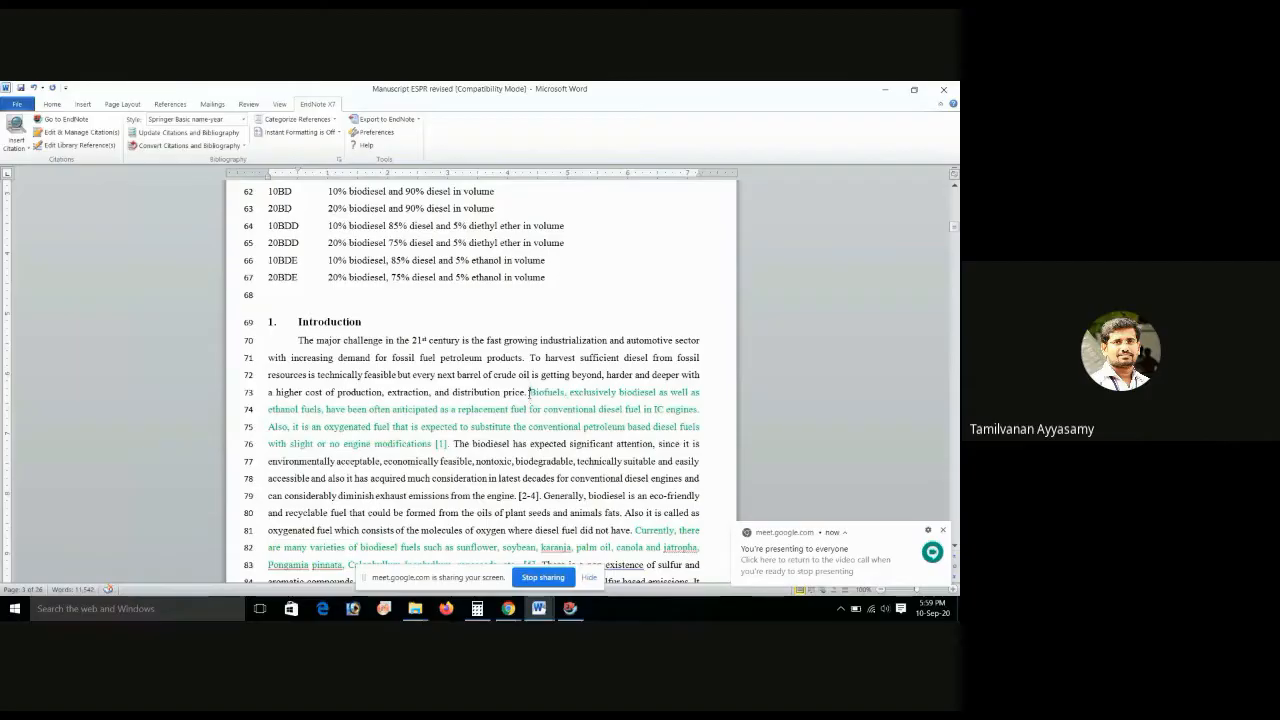
- Copy the manuscript's green text from "Biofuels, exclusively biodiesel" to "engine modifications" and paste it after citation [1] in the Biodiesel document
left_click_drag(530, 392, 435, 443)
key("ctrl+c")
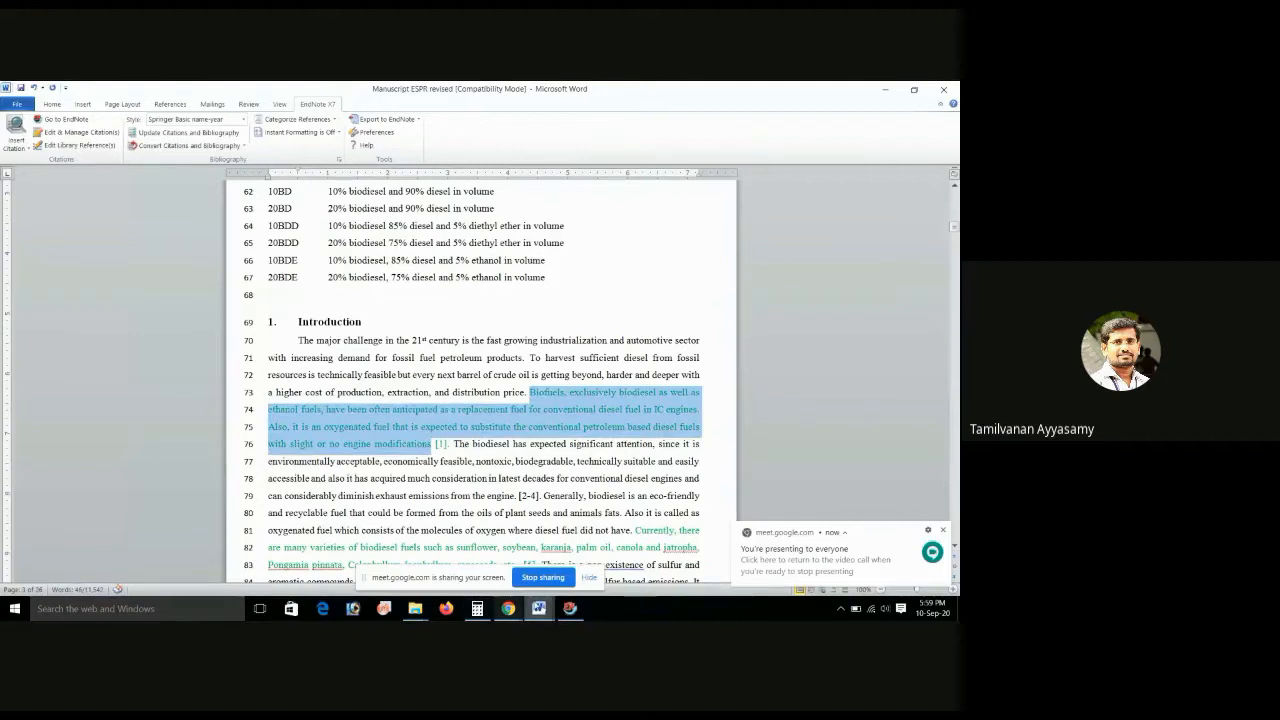
mouse_move(545, 612)
left_click(605, 550)
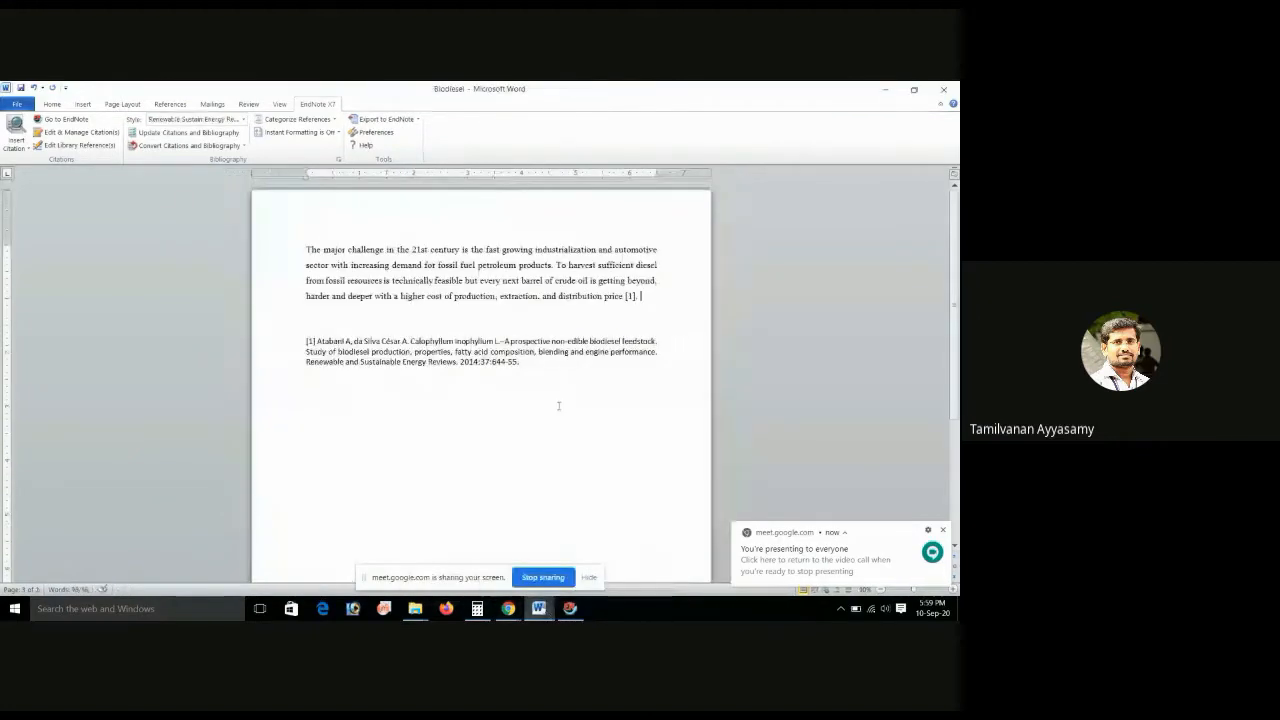
left_click(671, 293)
key("ctrl+v")
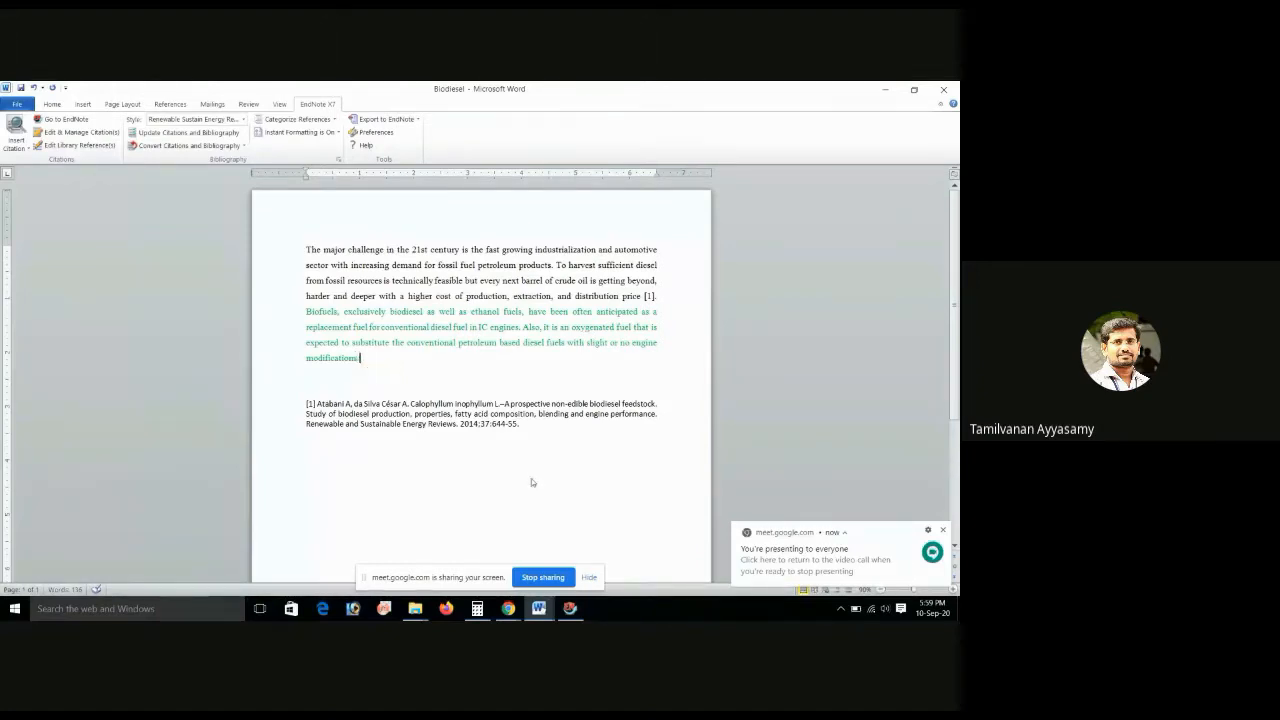
- Cite EndNote's 2019 "Influence of hexanol as additive with Calophyllum Inophyllum biodiesel" reference after "engine modifications" and end the sentence with a full stop
left_click(570, 608)
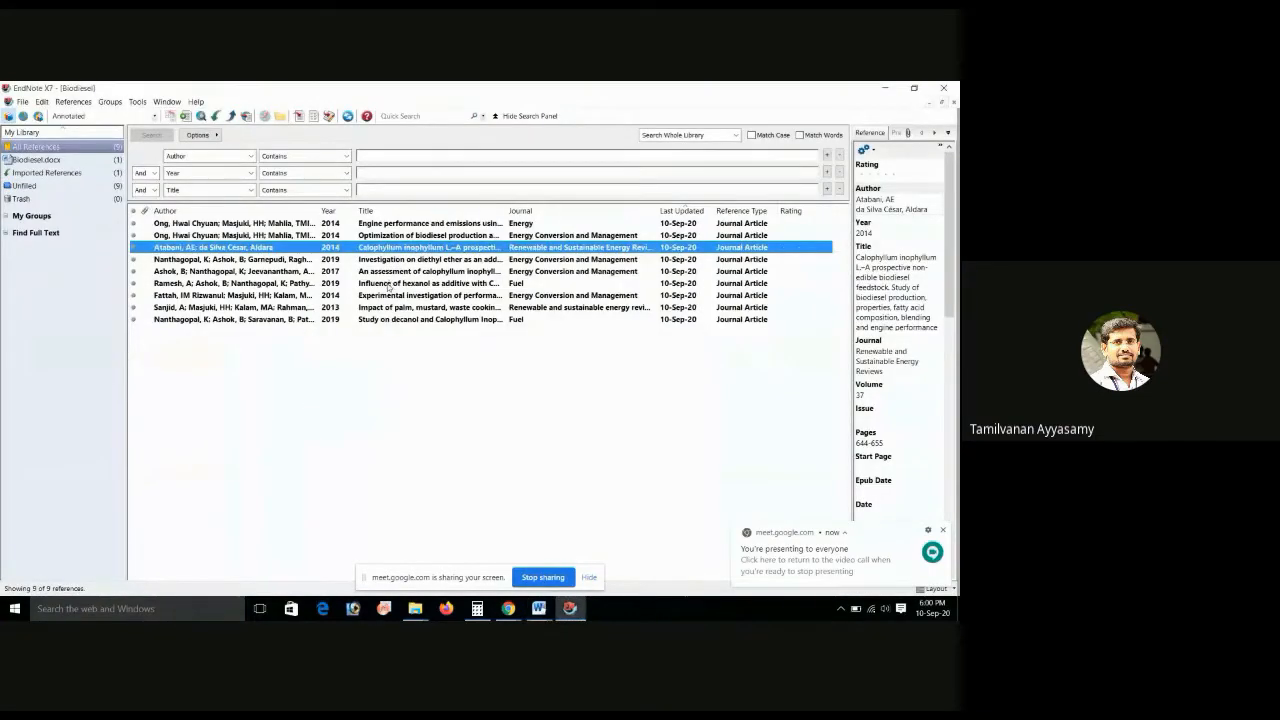
left_click(388, 284)
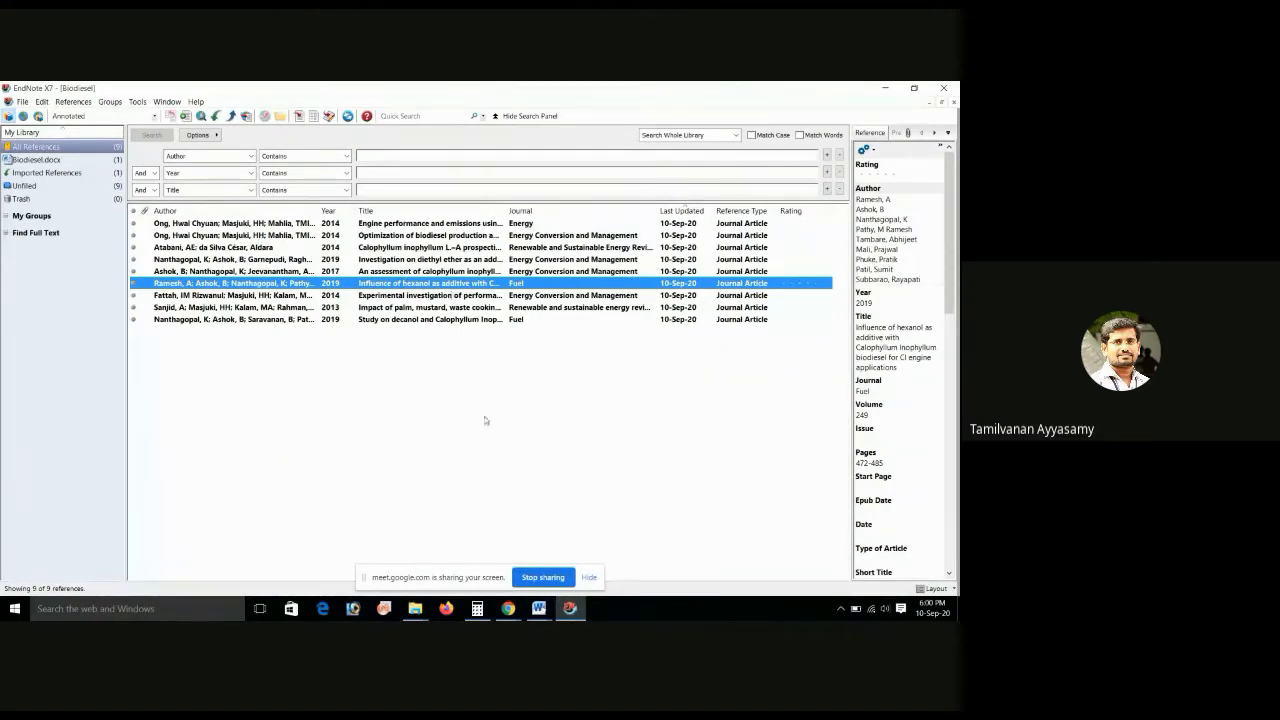
left_click(539, 608)
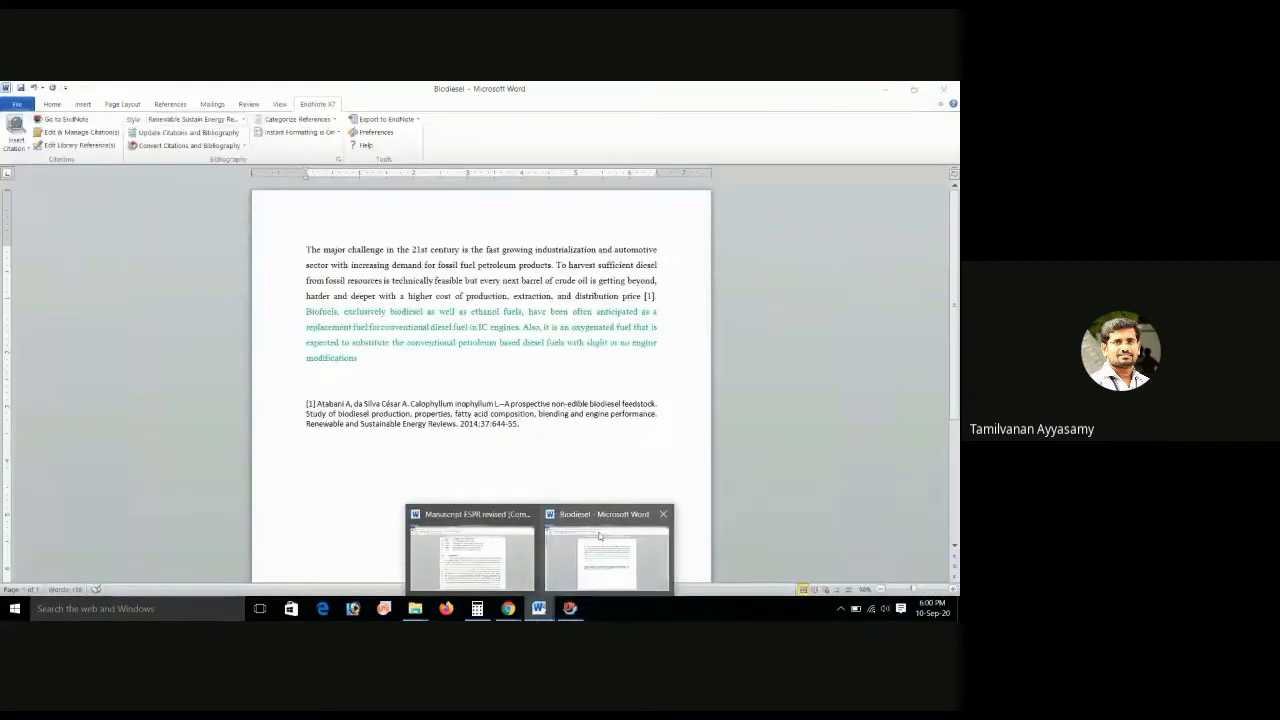
left_click(600, 540)
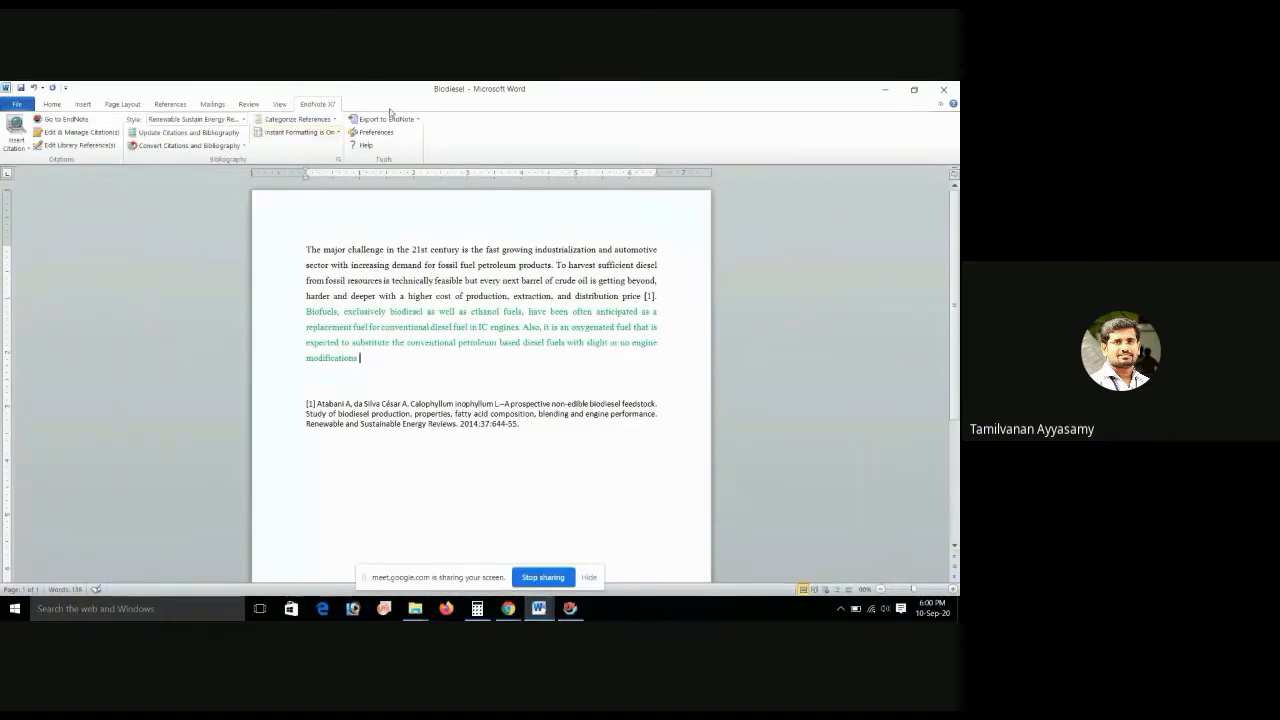
left_click(16, 146)
left_click(31, 177)
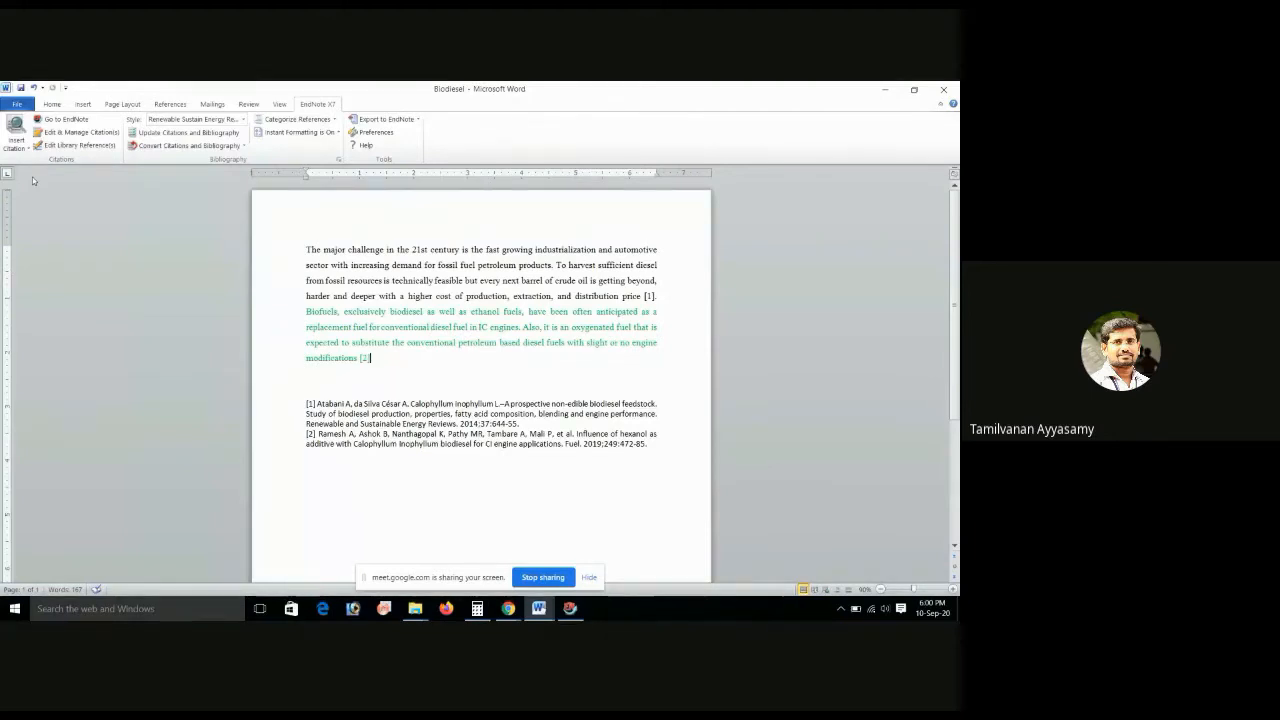
type(".")
- Copy the manuscript sentence from "The biodiesel has expected significant attention" to "emissions from the engine" and paste it after citation [2] in the Biodiesel document
mouse_move(539, 608)
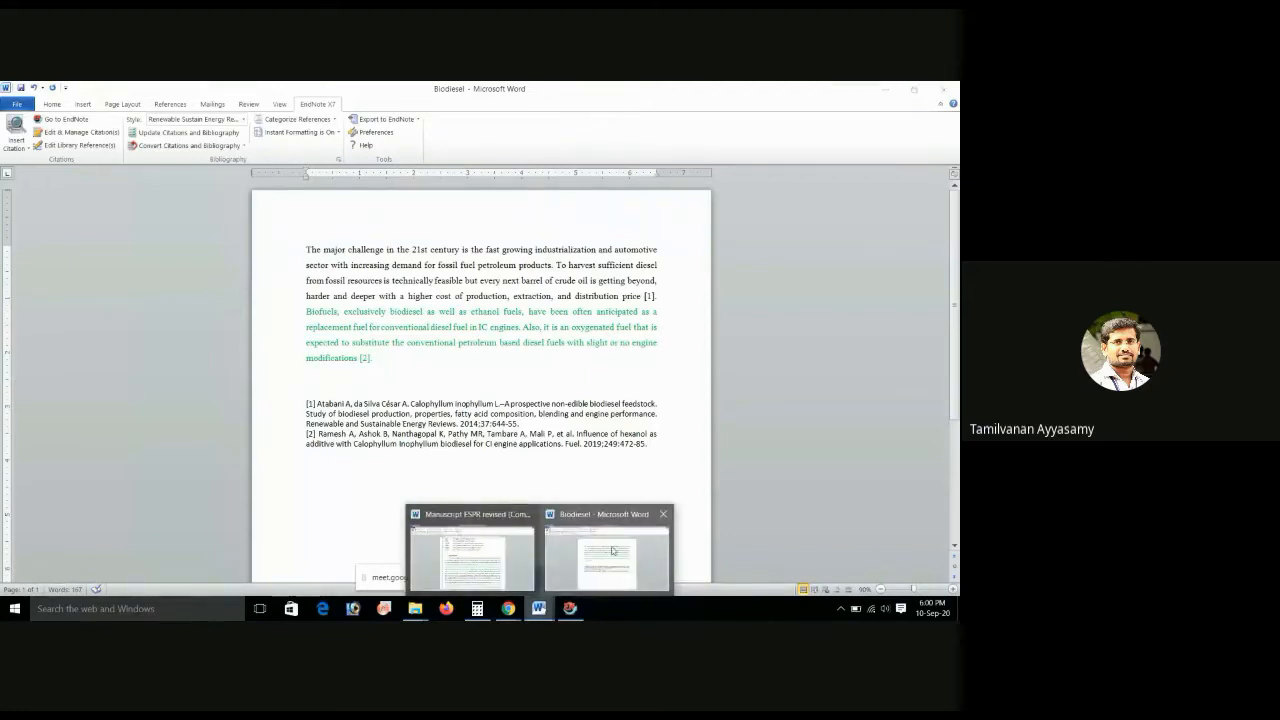
left_click(472, 550)
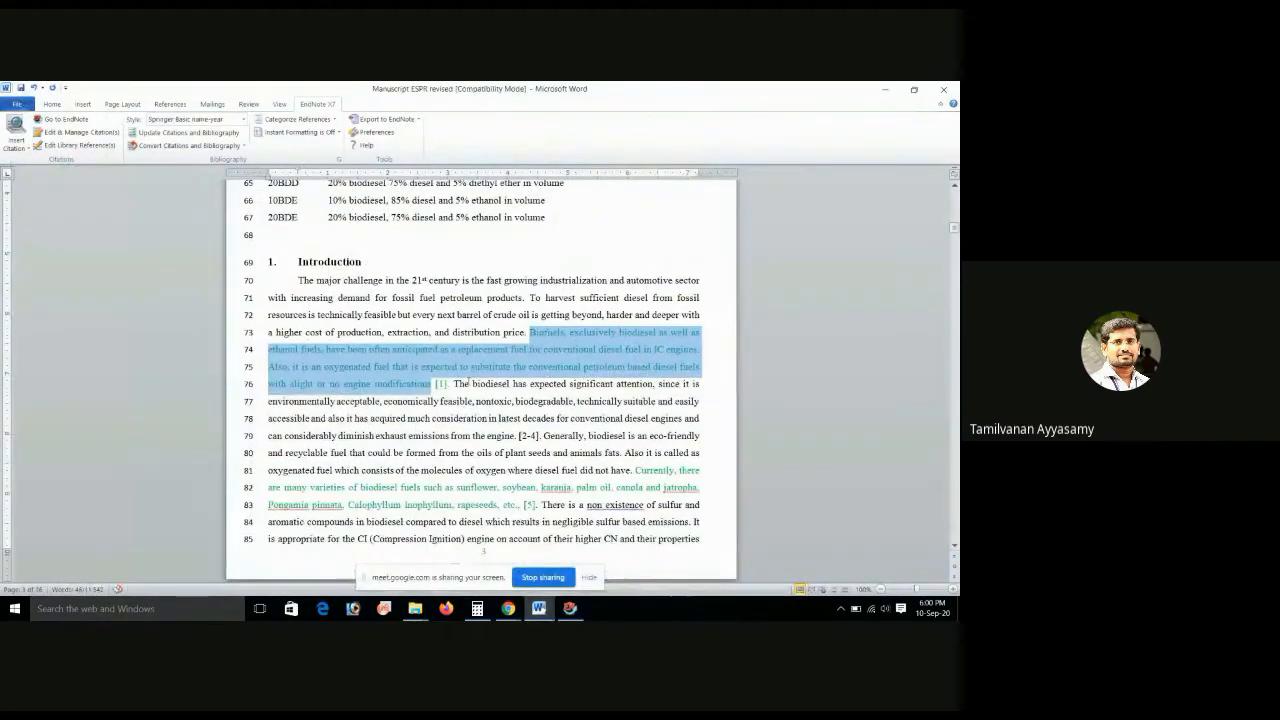
left_click_drag(453, 384, 515, 436)
key("ctrl+c")
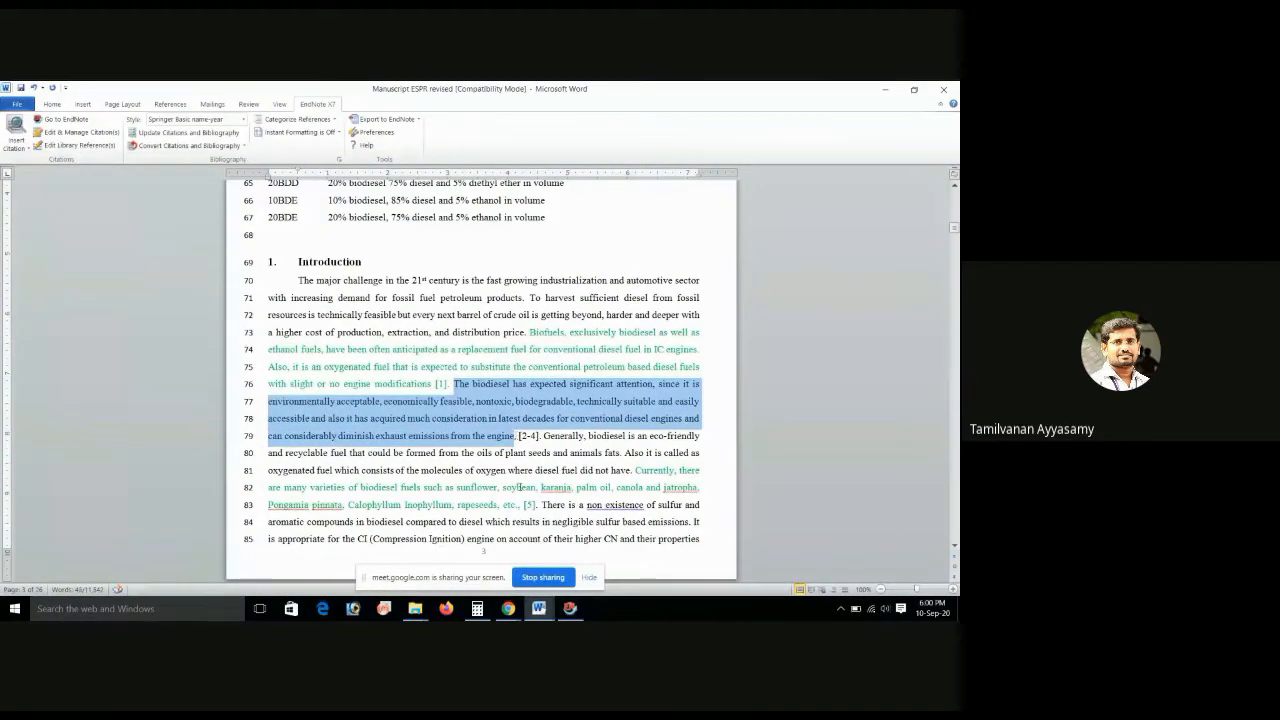
left_click(538, 608)
left_click(605, 559)
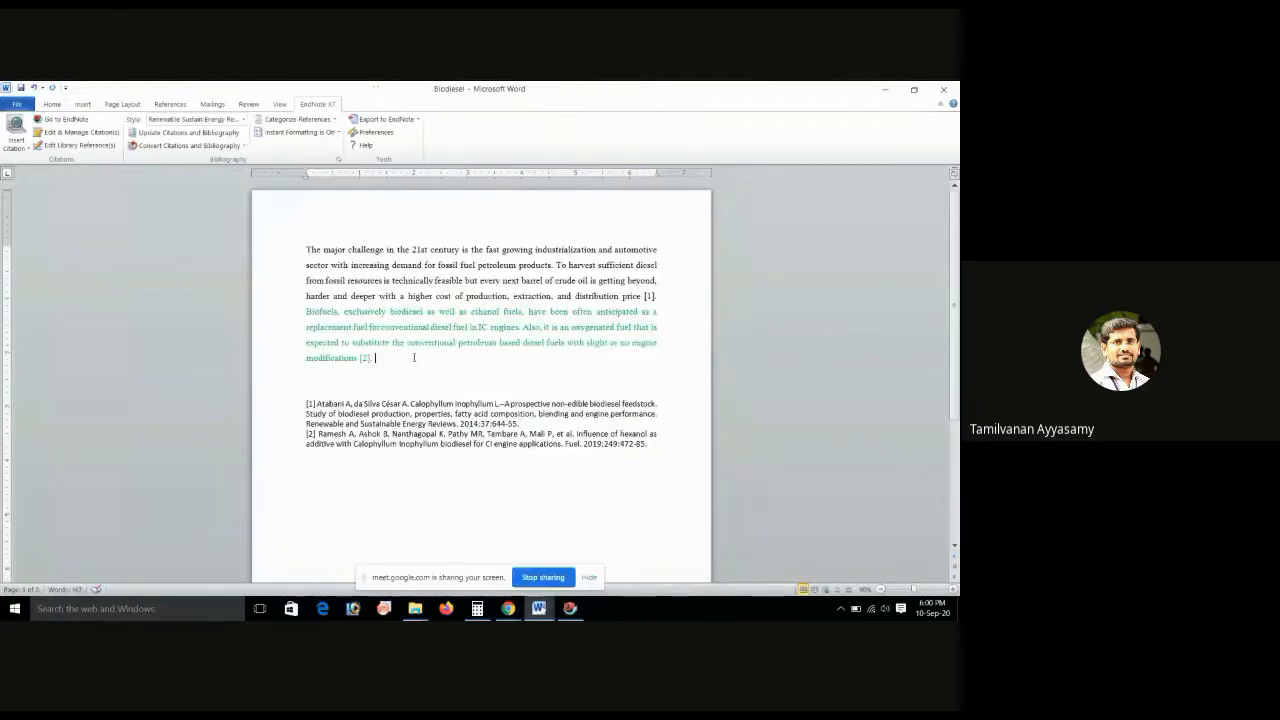
left_click(402, 356)
key("ctrl+v")
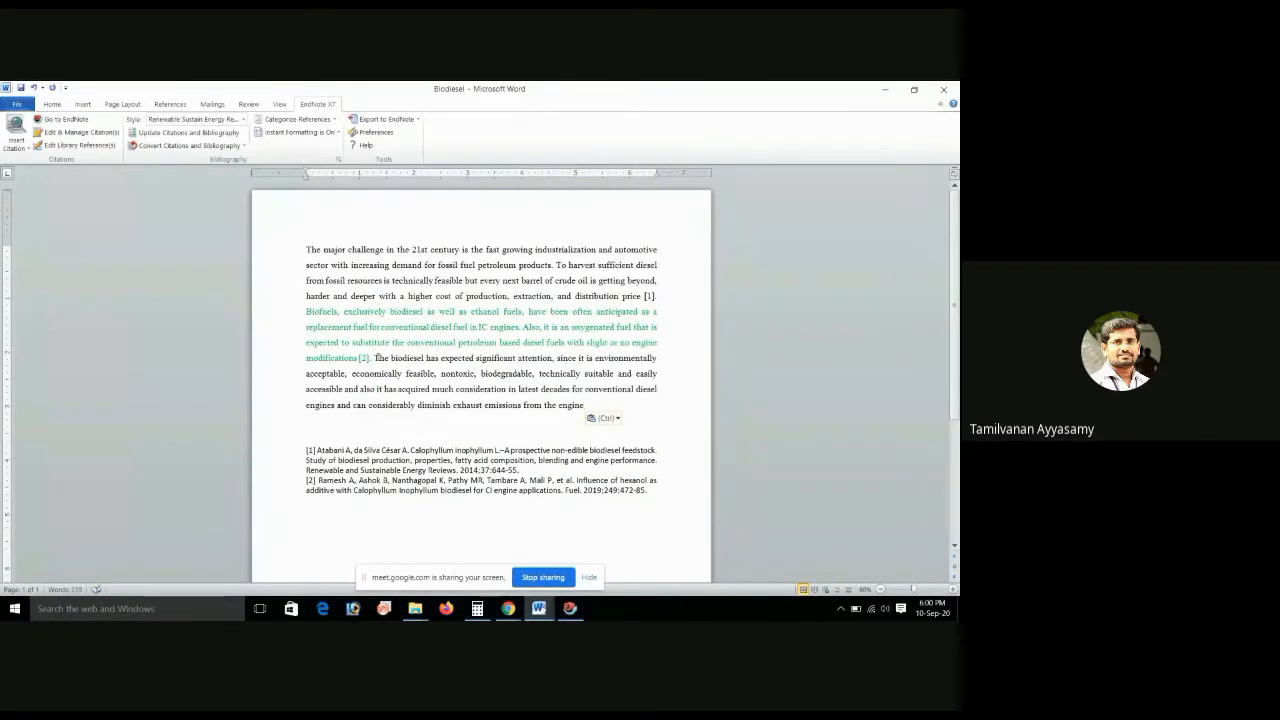
- Colour the pasted sentence from "The biodiesel has expected significant attention" to "emissions from the engine" red
left_click_drag(377, 356, 613, 410)
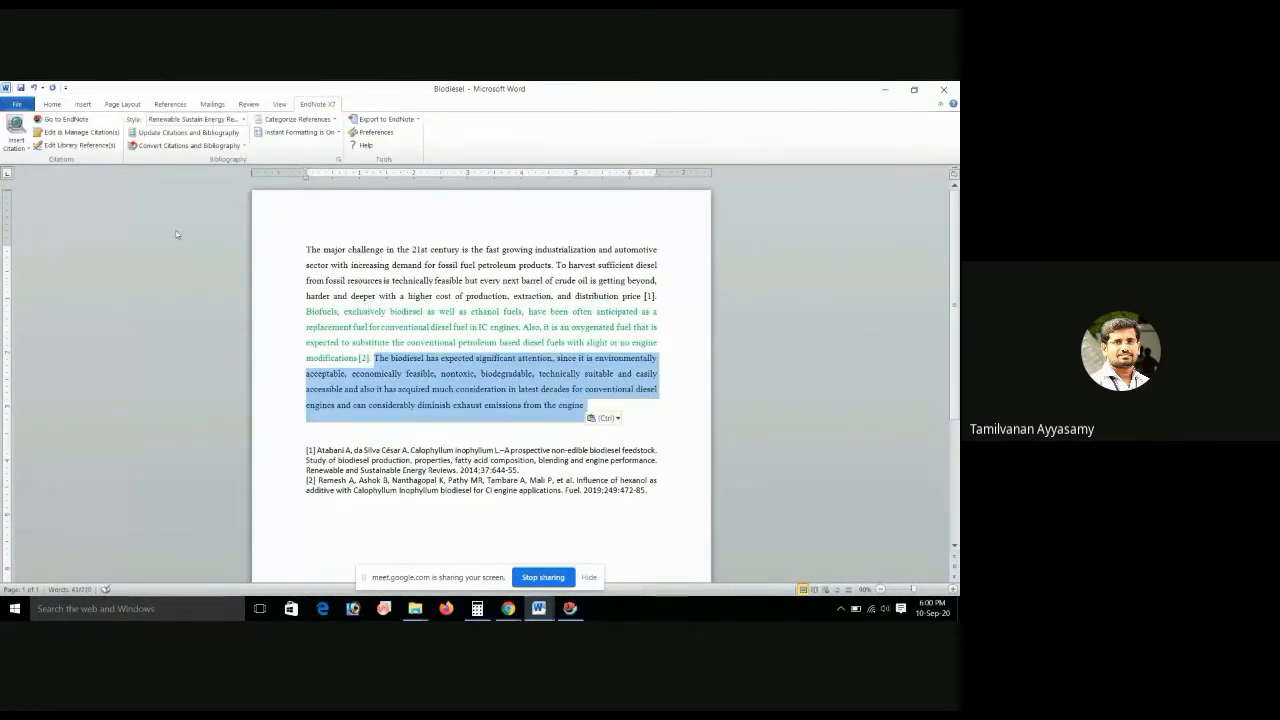
left_click(51, 109)
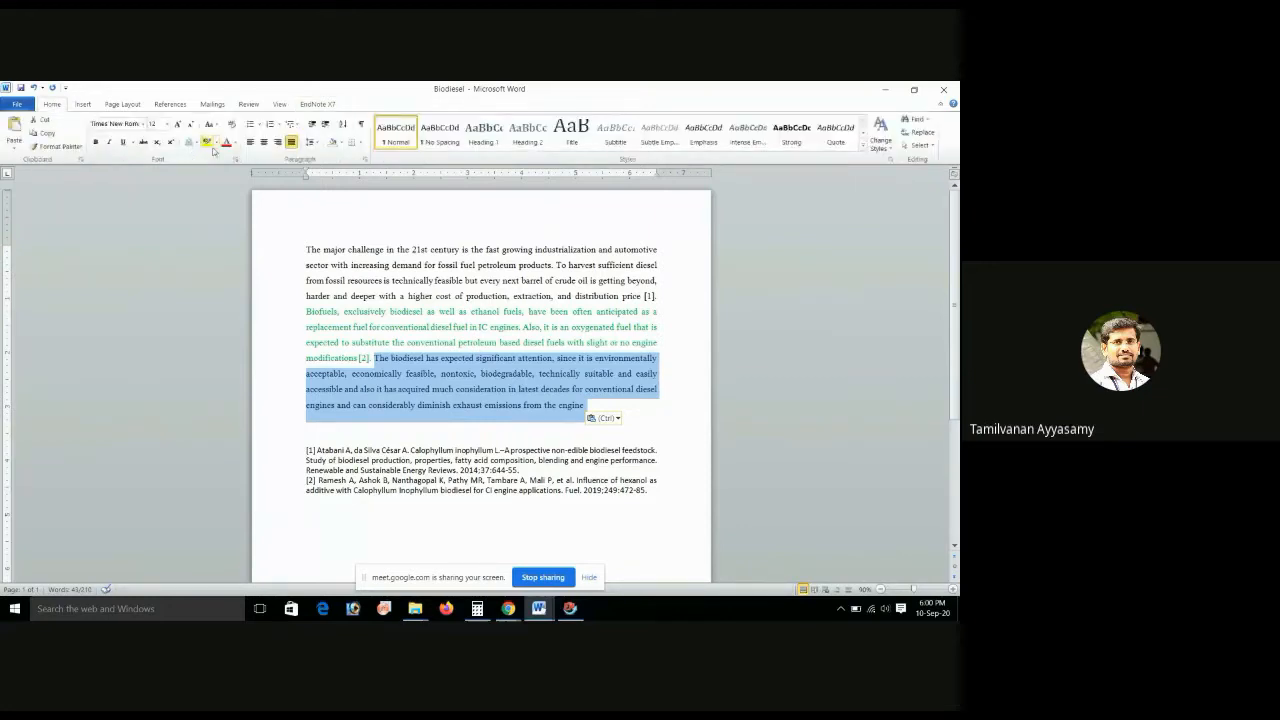
left_click(598, 422)
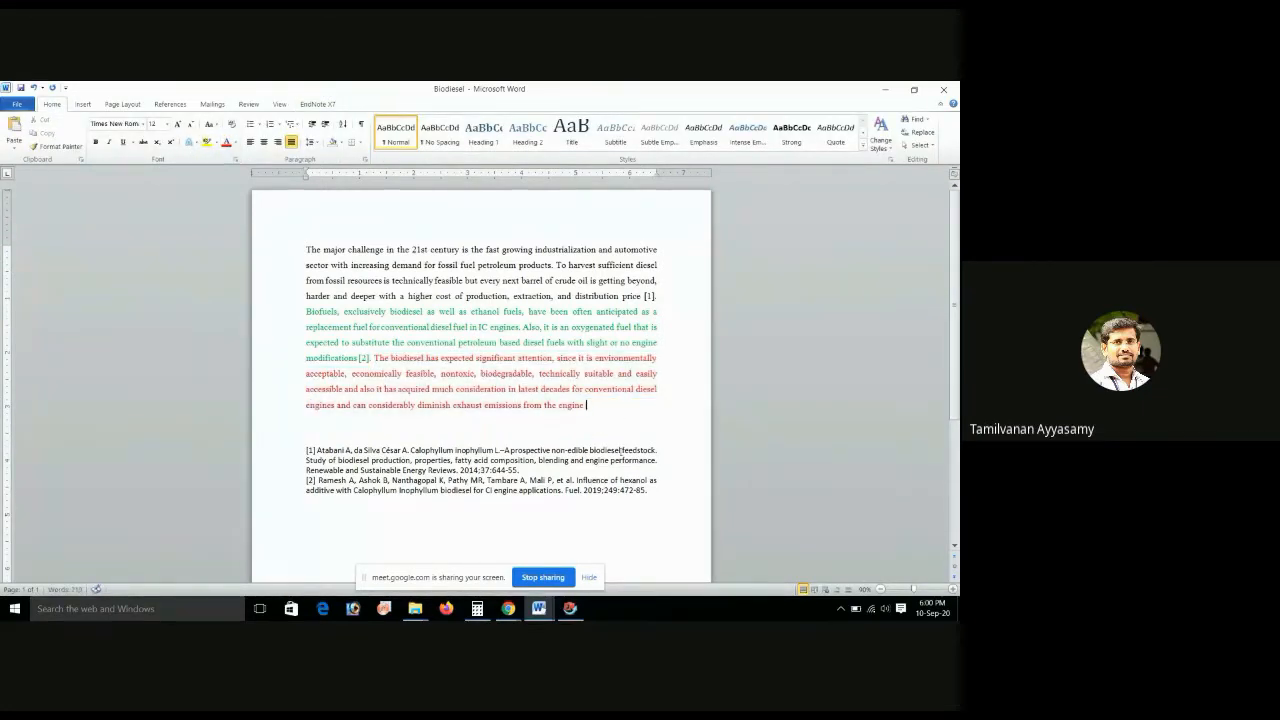
- Cite EndNote's 2019 "Study on decanol and Calophyllum Inophyllum biodiesel" reference after "emissions from the engine" and end the sentence with a full stop
left_click(570, 609)
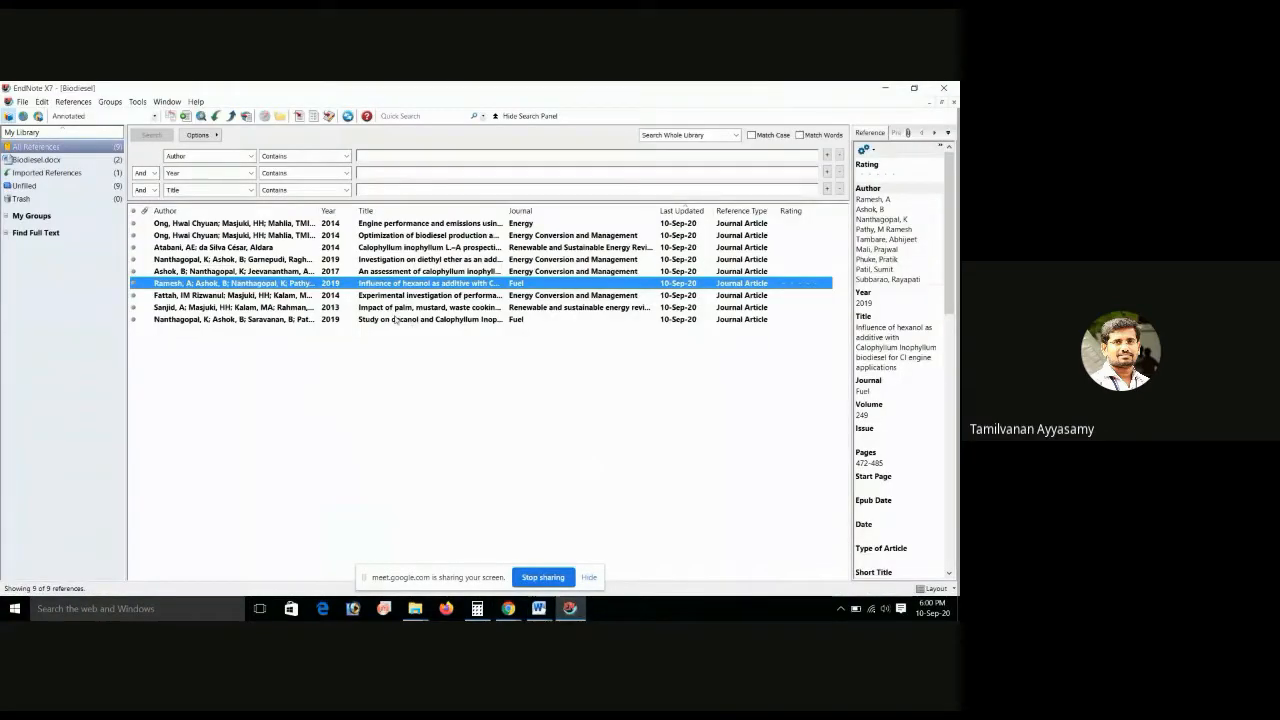
left_click(396, 319)
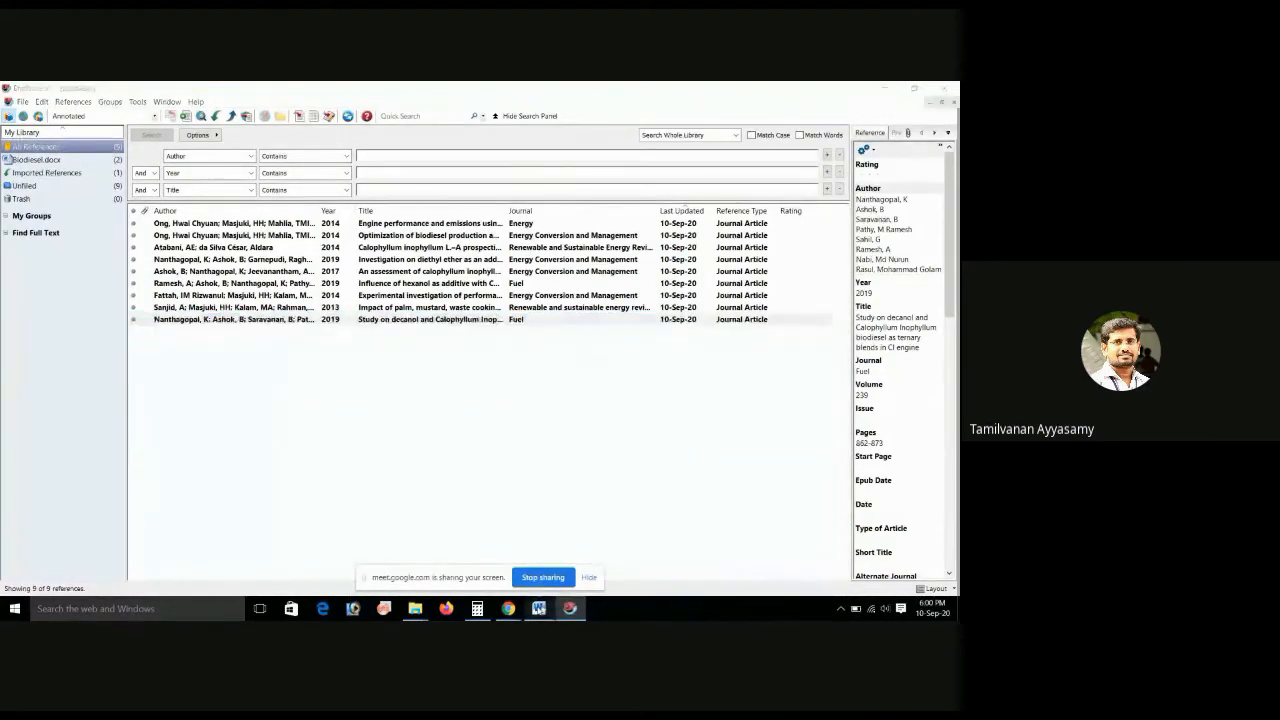
mouse_move(539, 608)
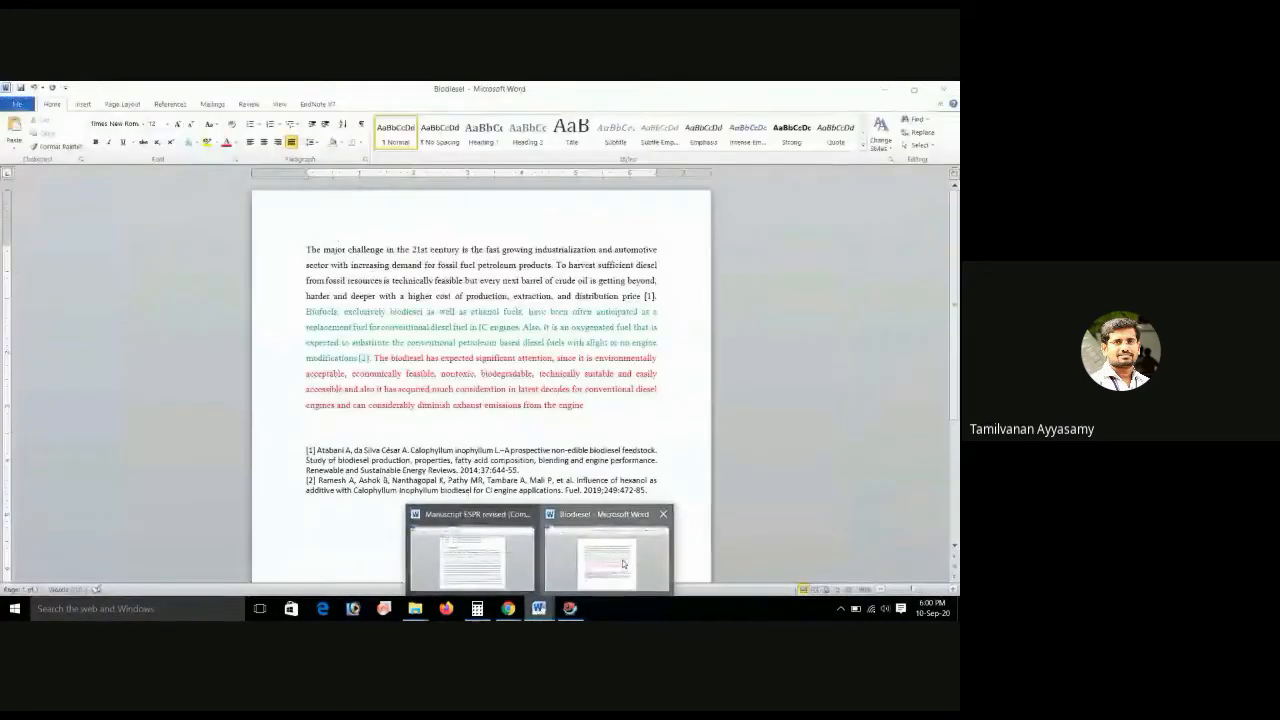
left_click(622, 565)
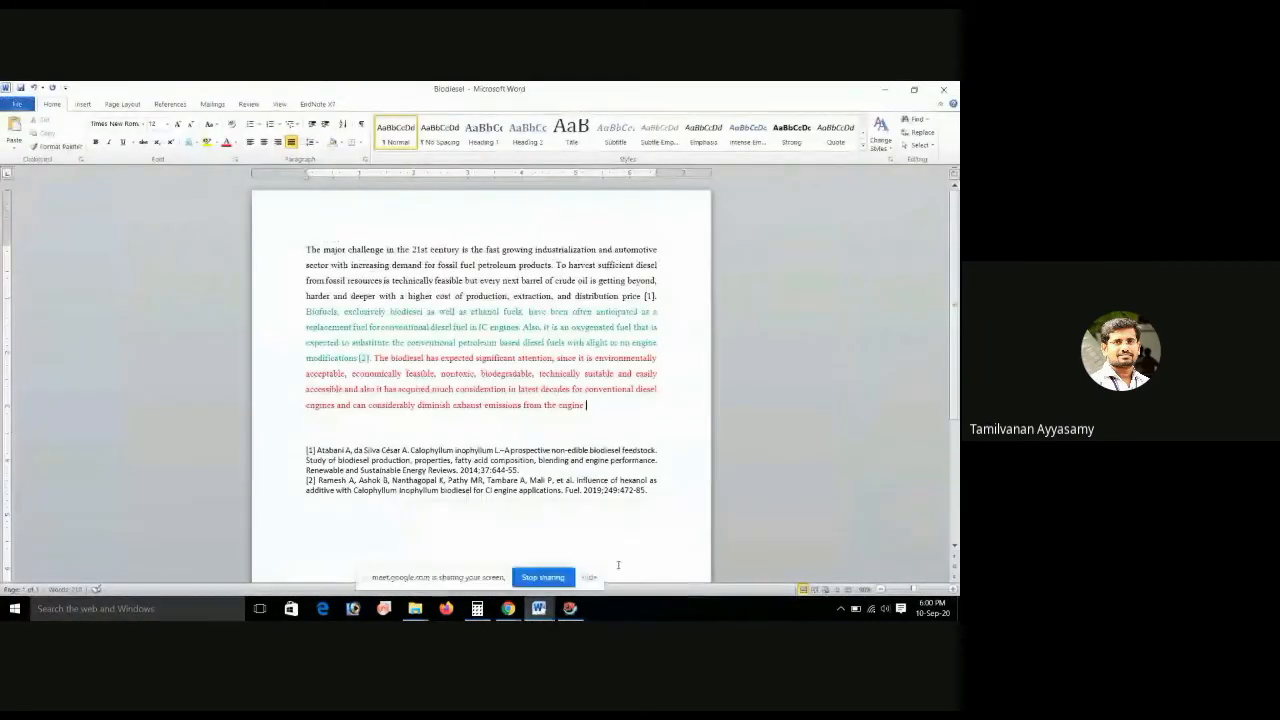
left_click(587, 405)
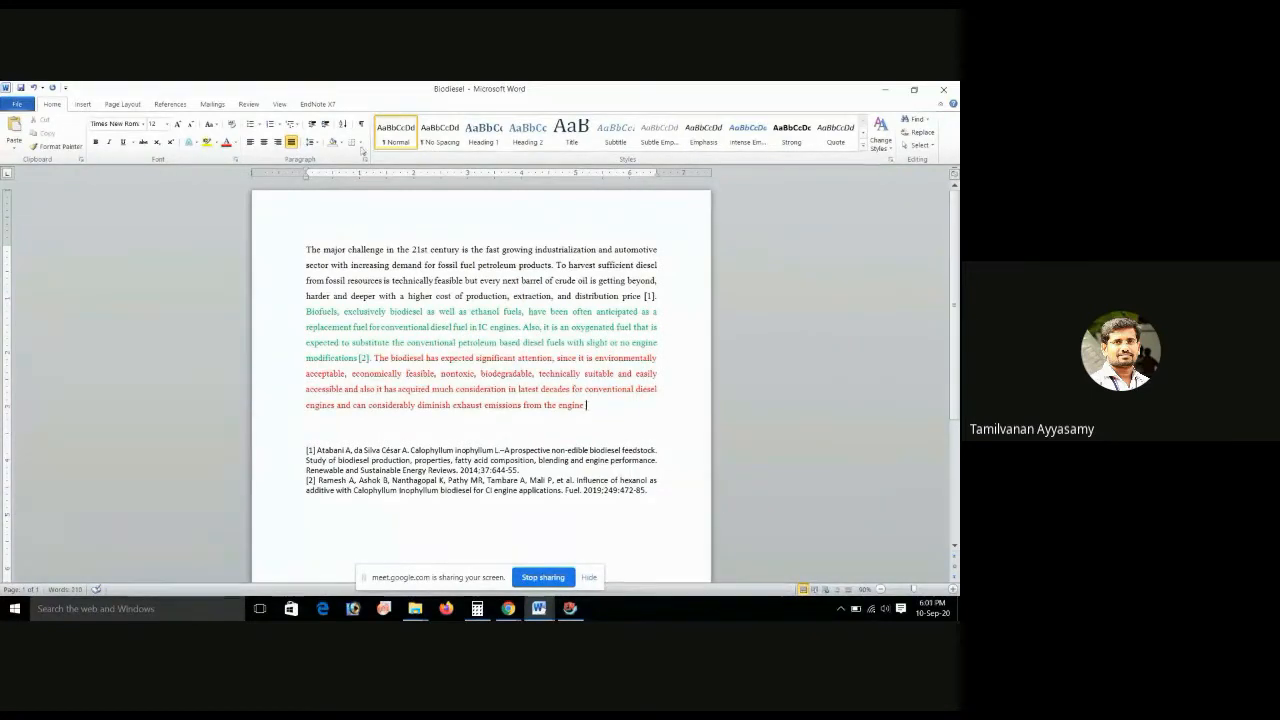
left_click(318, 104)
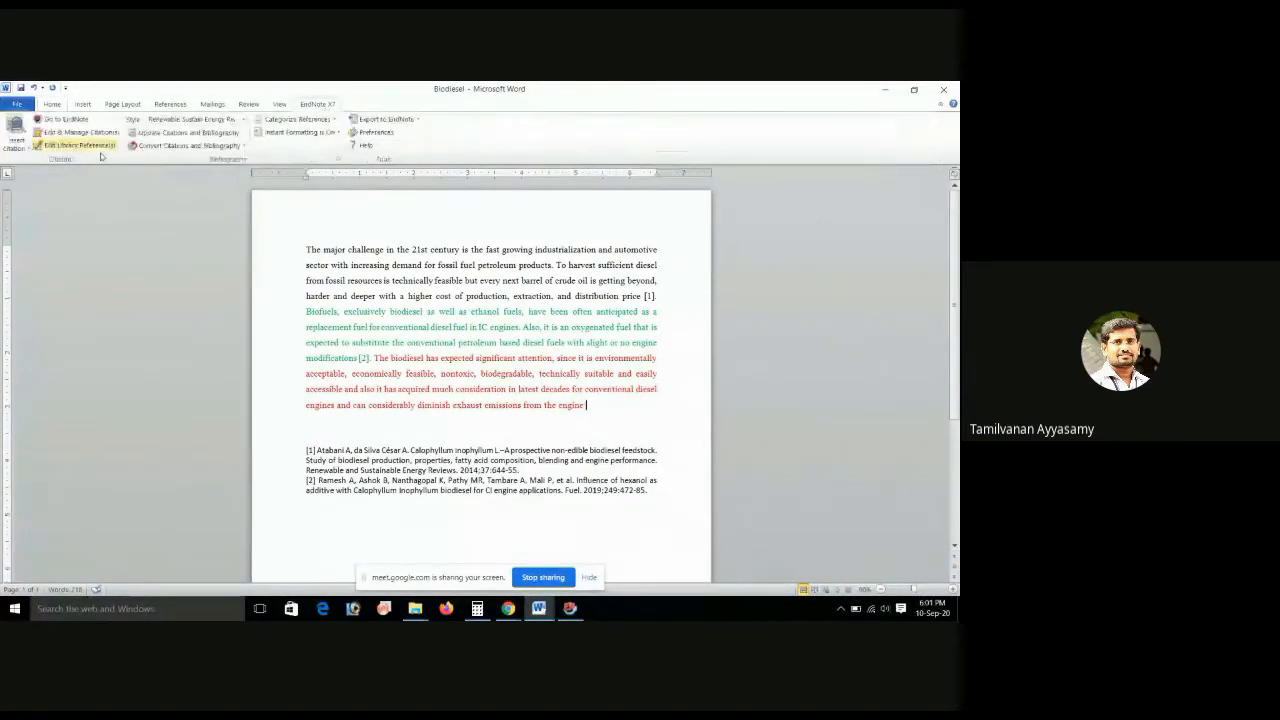
left_click(17, 147)
left_click(21, 174)
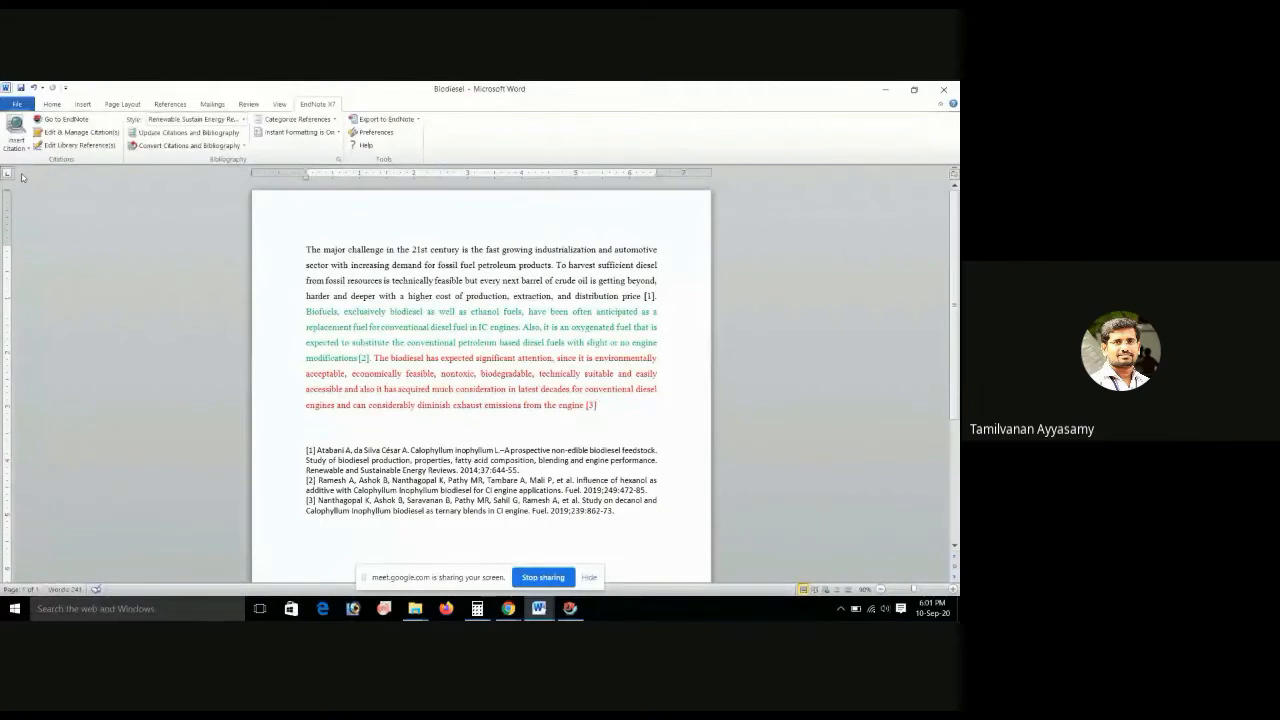
type(".")
left_click_drag(309, 500, 433, 511)
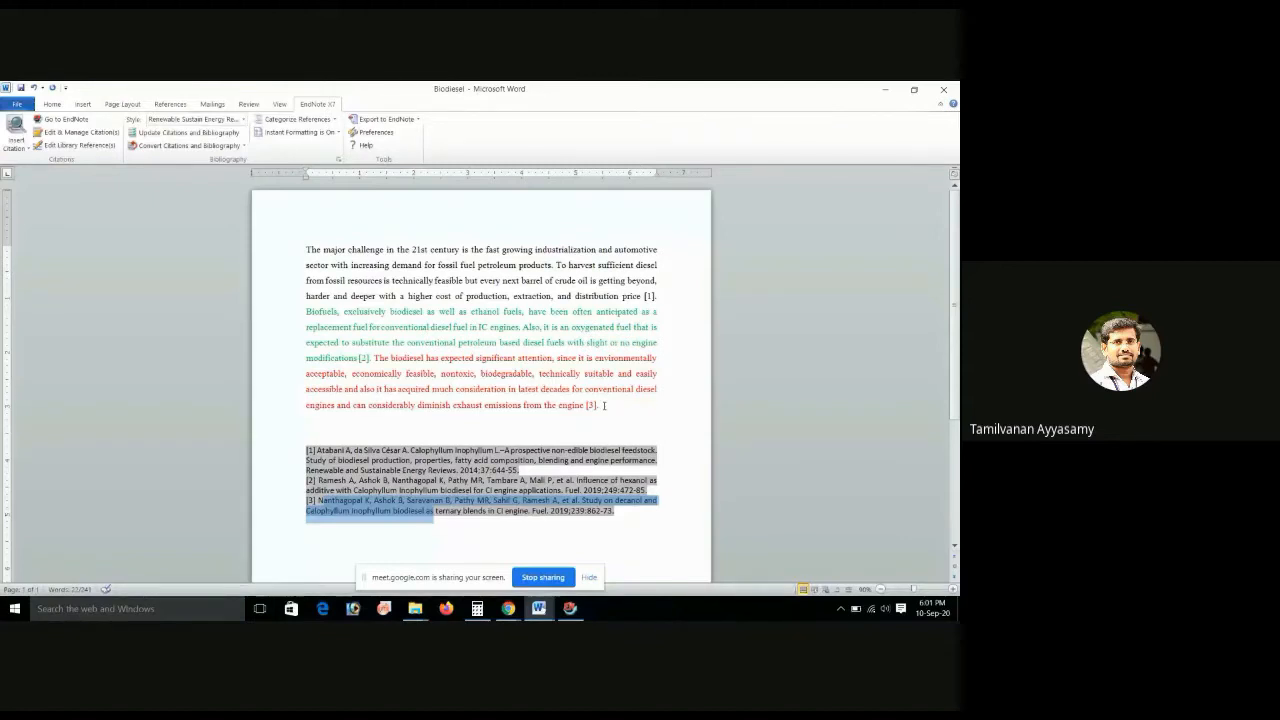
- Move the red sentence with its citation [3] to the start of the paragraph and update the citations and bibliography
left_click(603, 405)
left_click_drag(603, 405, 374, 358)
key("ctrl+c")
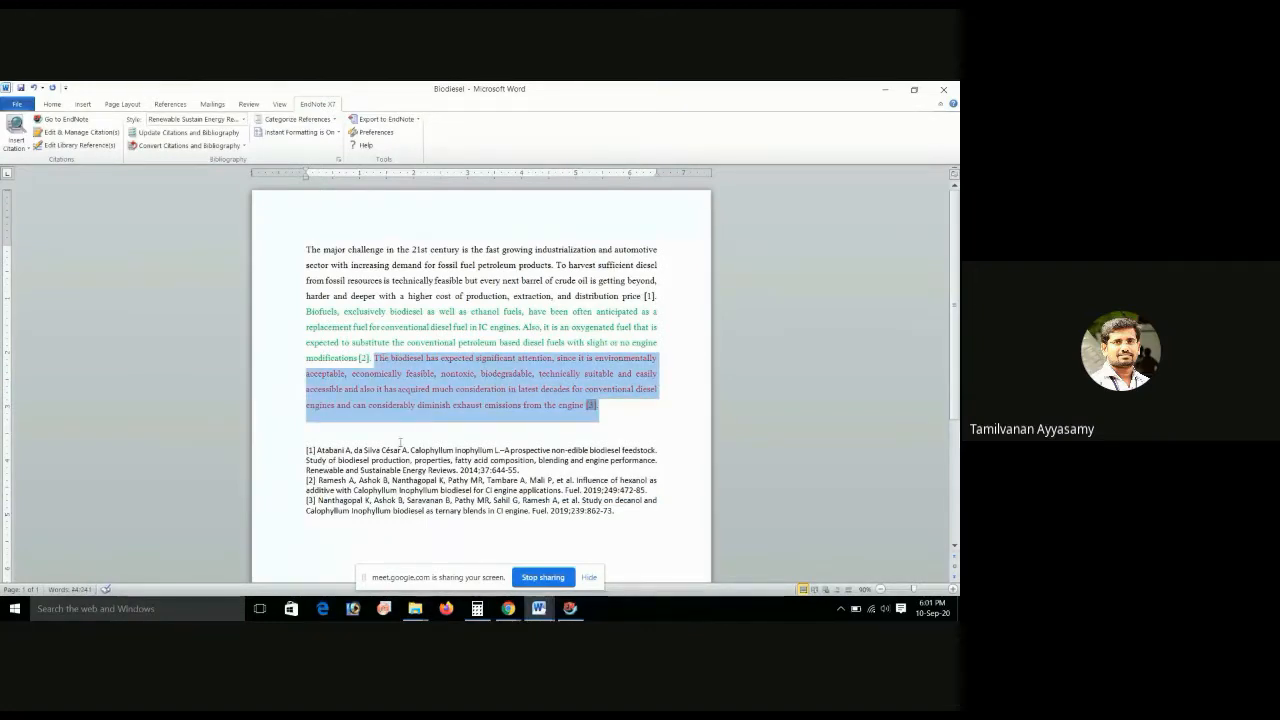
key("Delete")
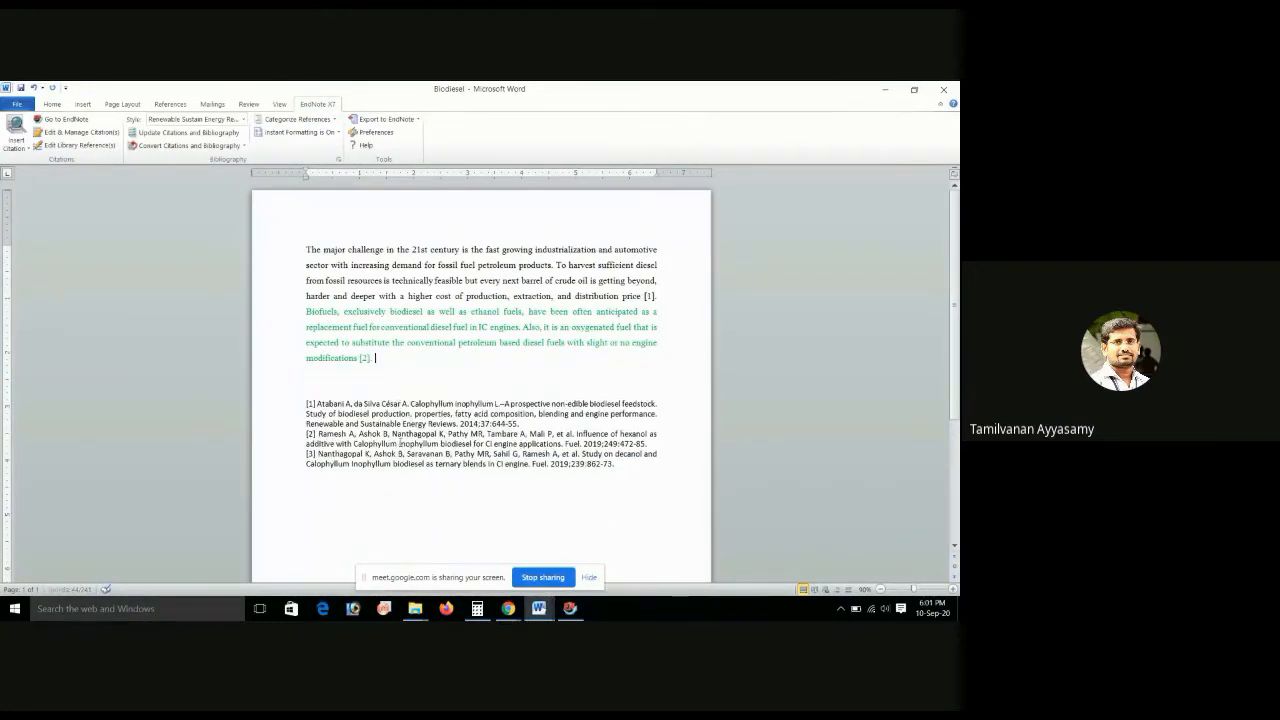
left_click(305, 249)
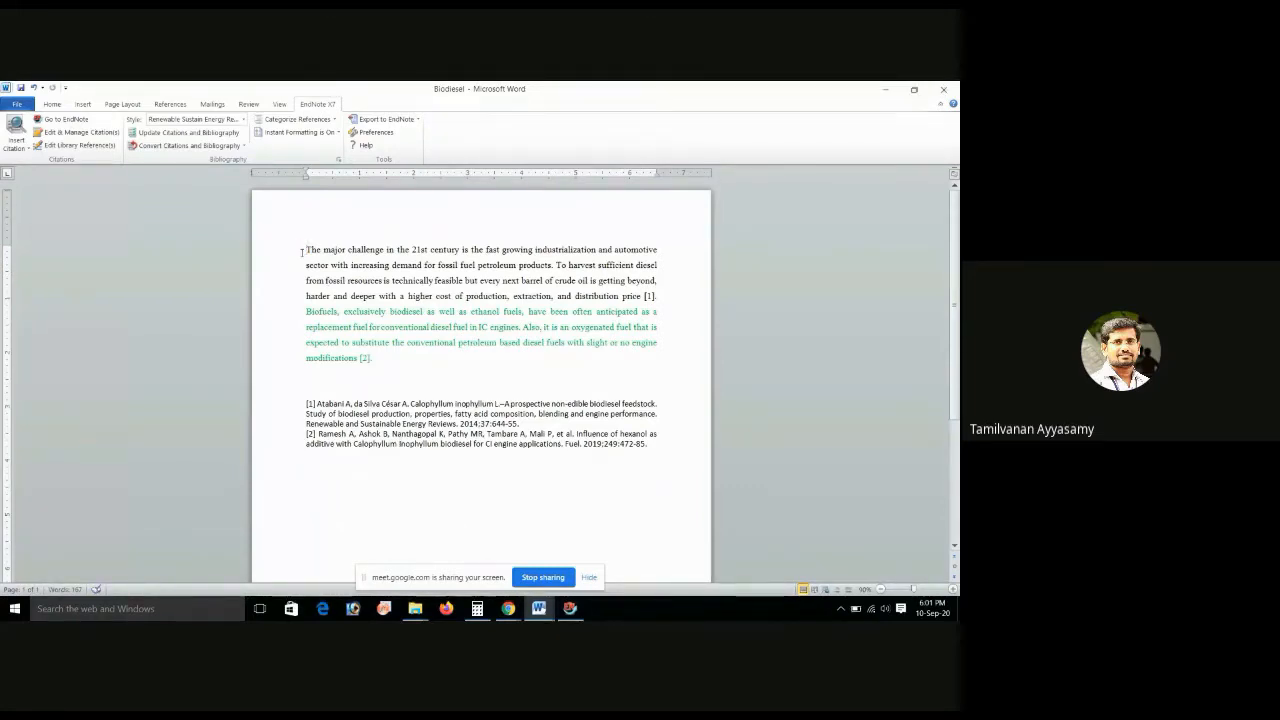
key("ctrl+v")
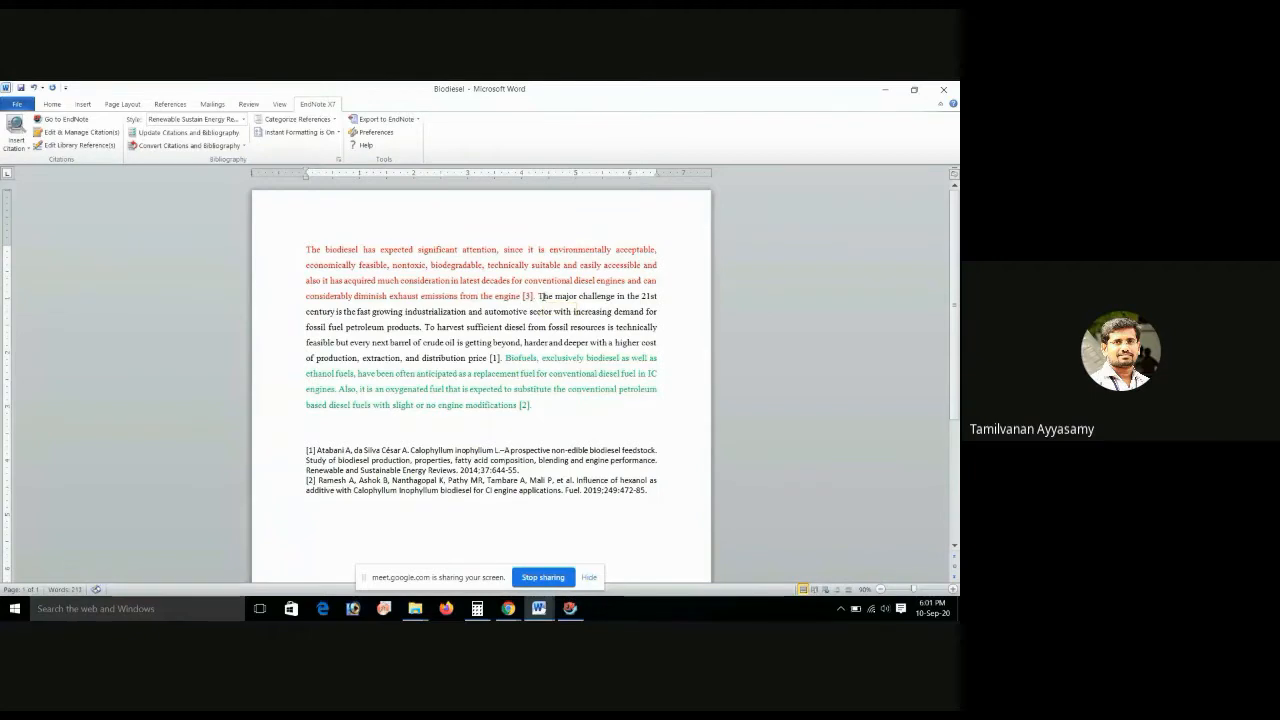
left_click(182, 133)
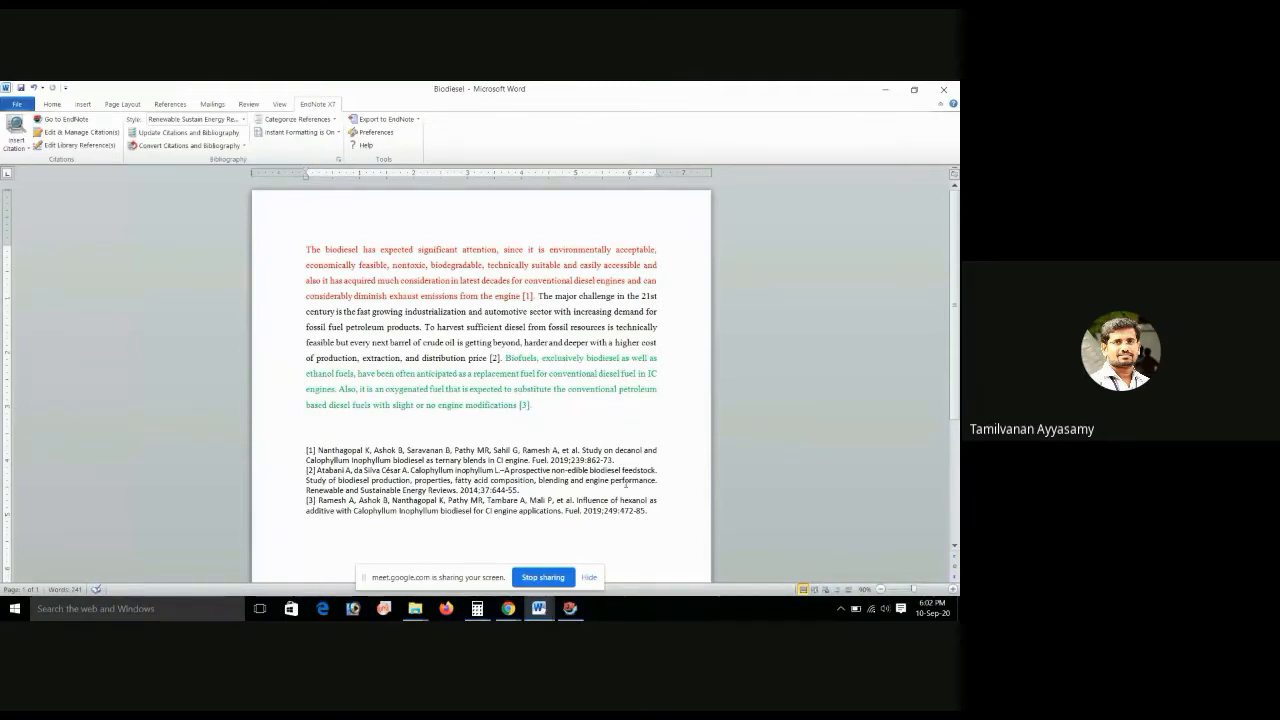
- Move the green text from "Biofuels, exclusively biodiesel" through its citation [3] to the start of the paragraph
left_click(529, 296)
left_click_drag(536, 406, 516, 388)
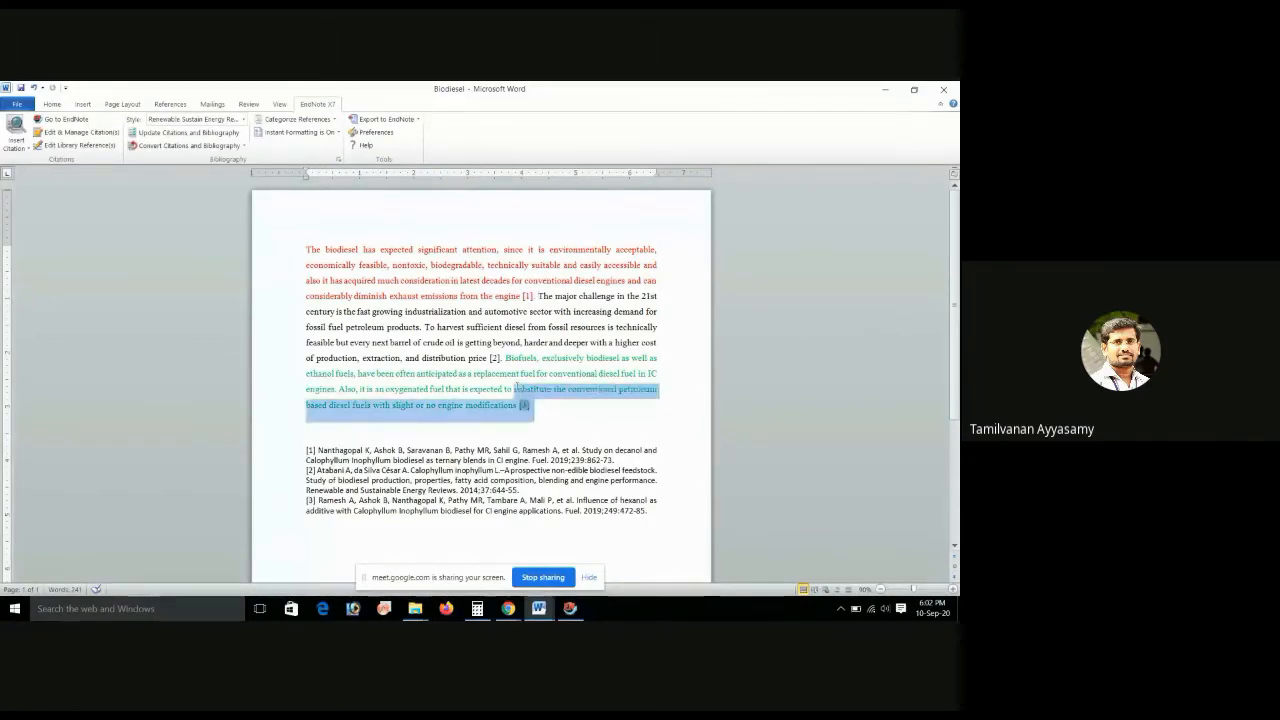
left_click(545, 407)
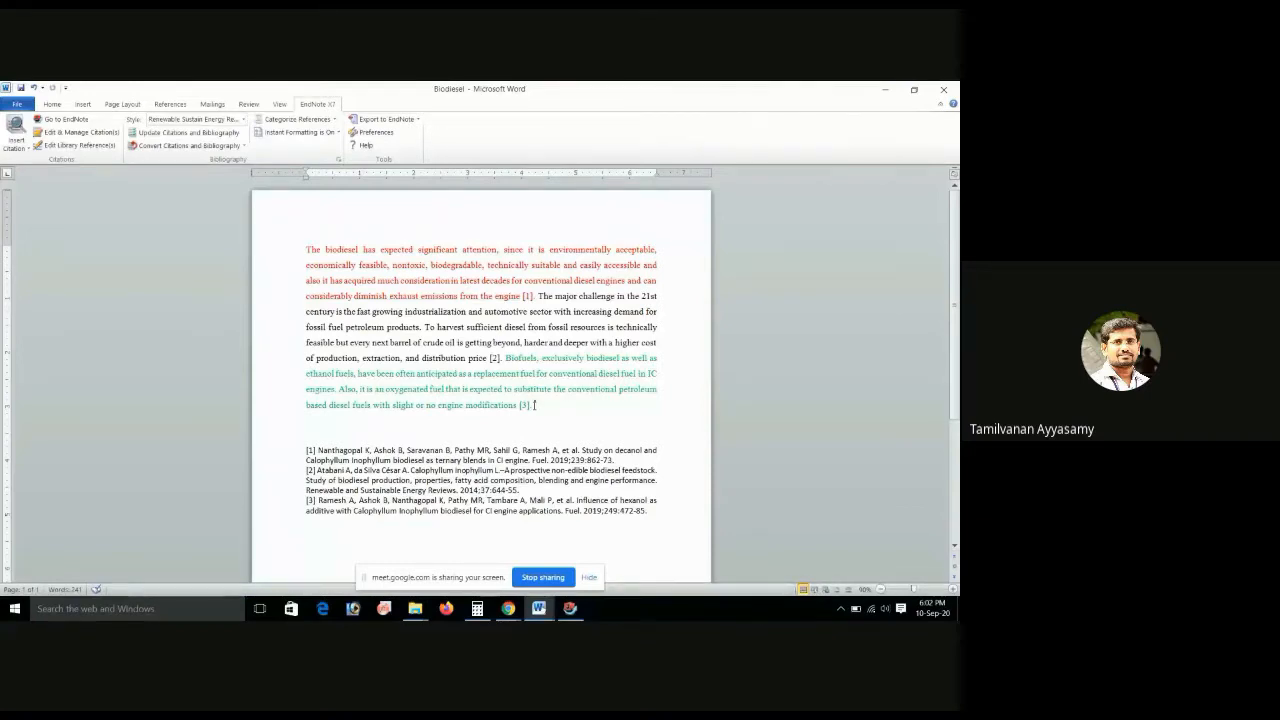
left_click_drag(533, 407, 507, 366)
key("ctrl+c")
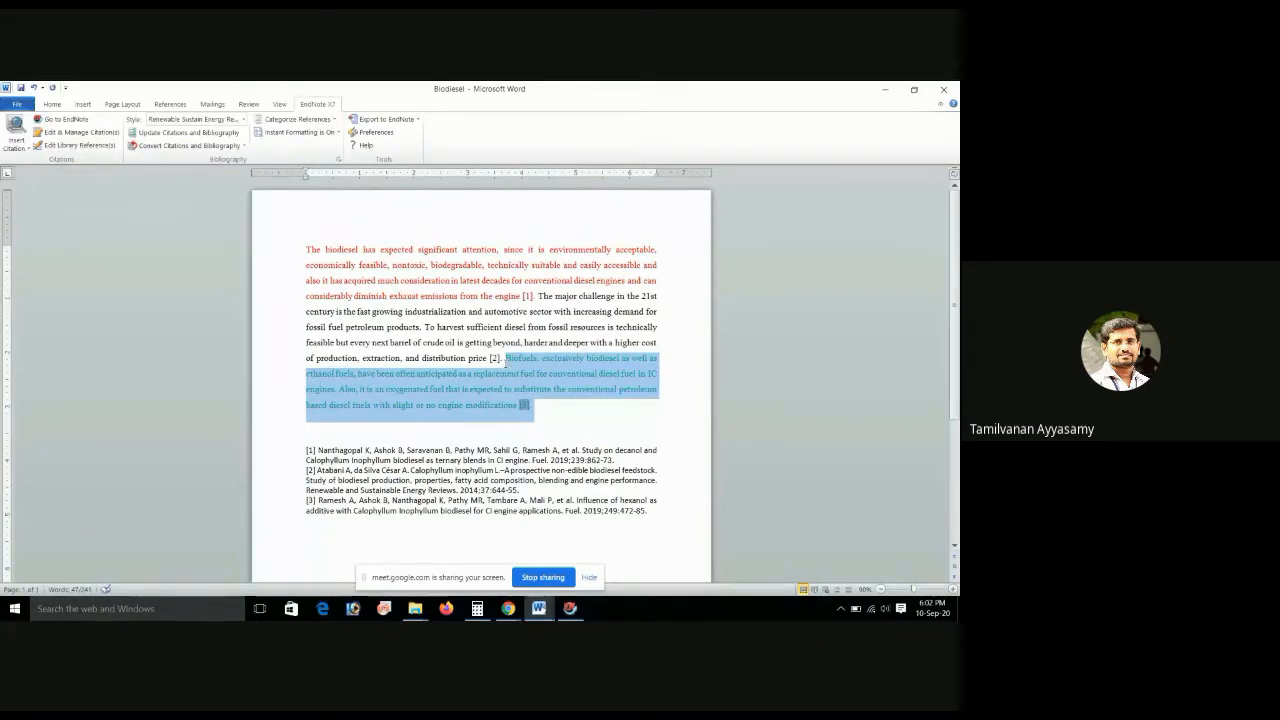
key("Delete")
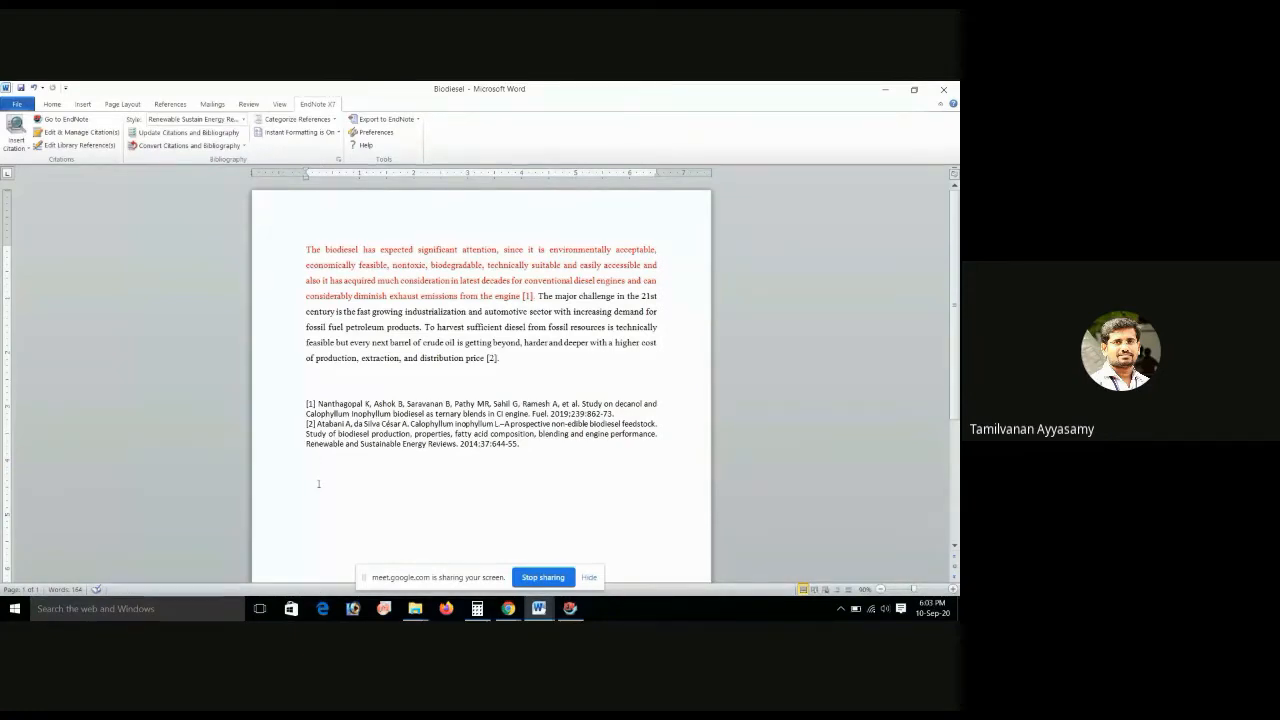
left_click(301, 252)
key("ctrl+v")
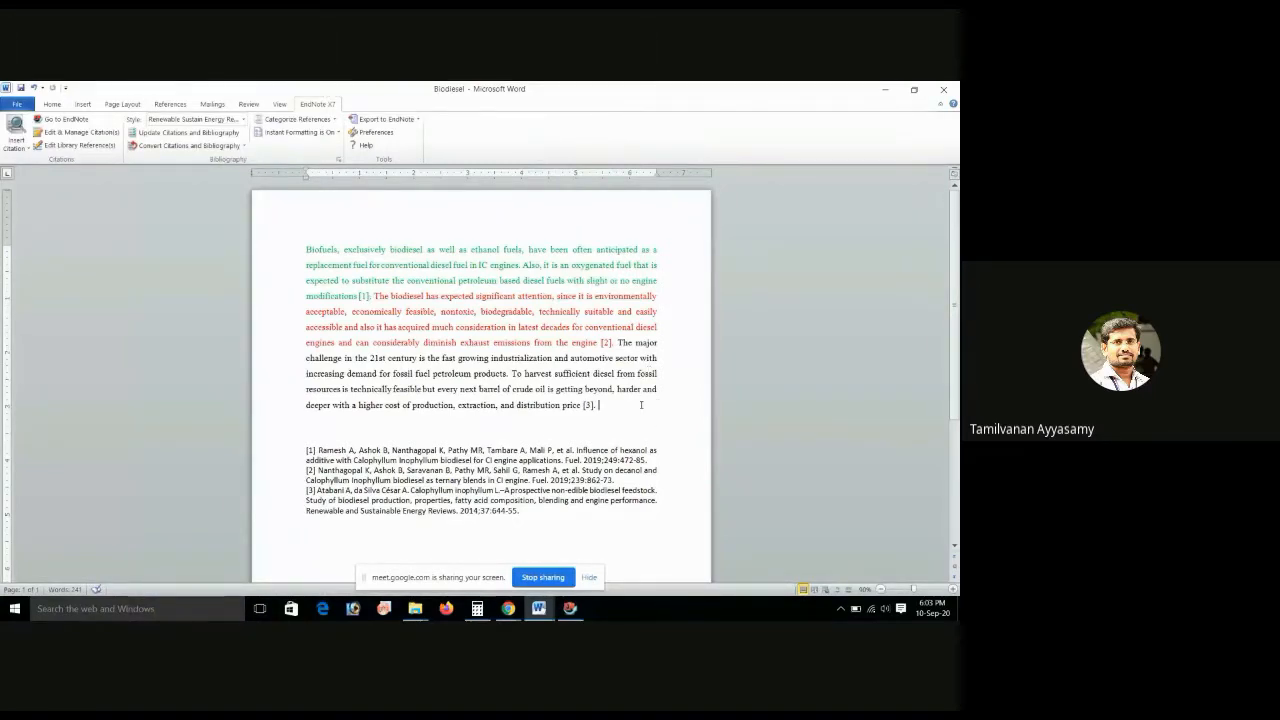
- Copy the manuscript text from "Generally, biodiesel is an eco-friendly" to "rapeseeds, etc.," and paste it after citation [3] in the Biodiesel document
left_click(553, 607)
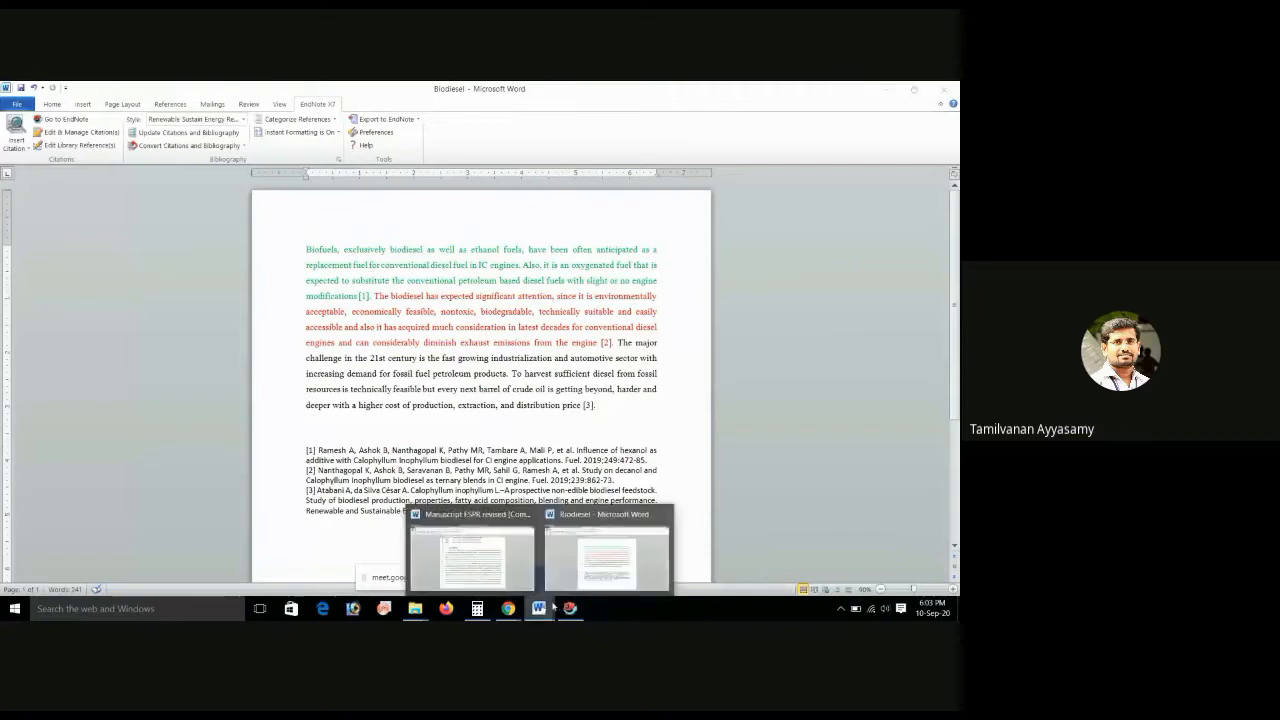
left_click(510, 566)
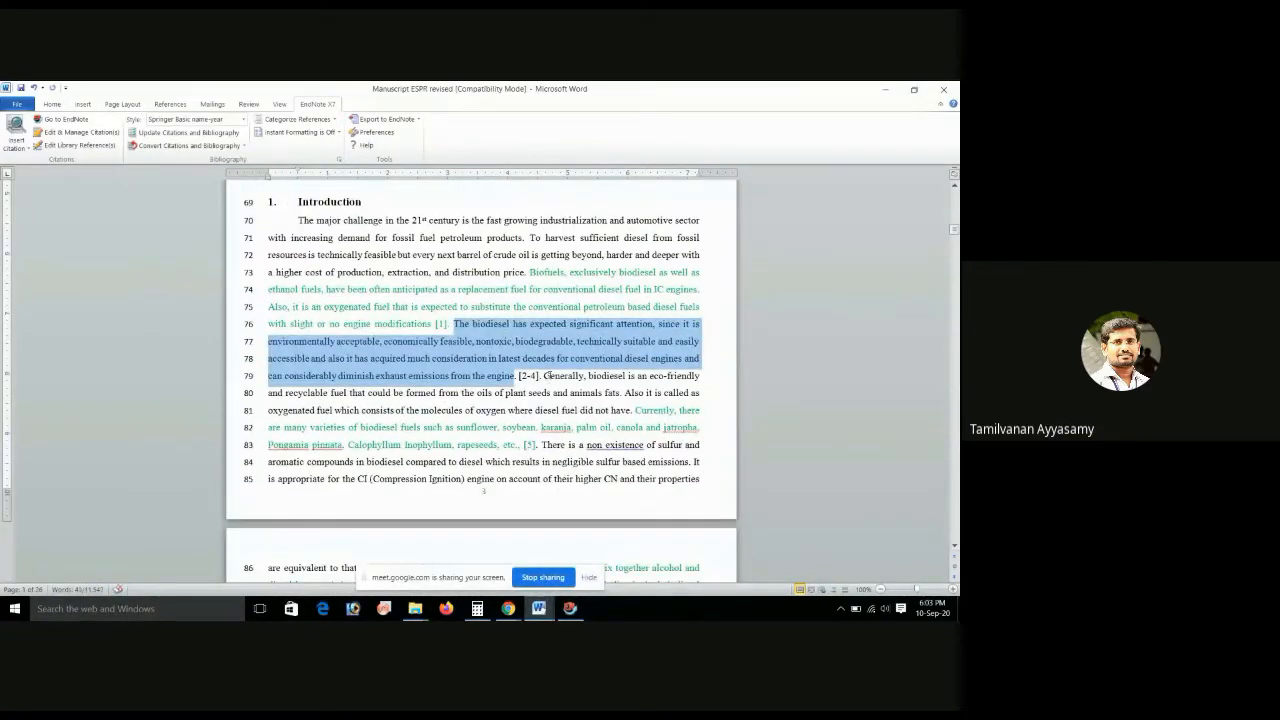
left_click_drag(543, 376, 530, 445)
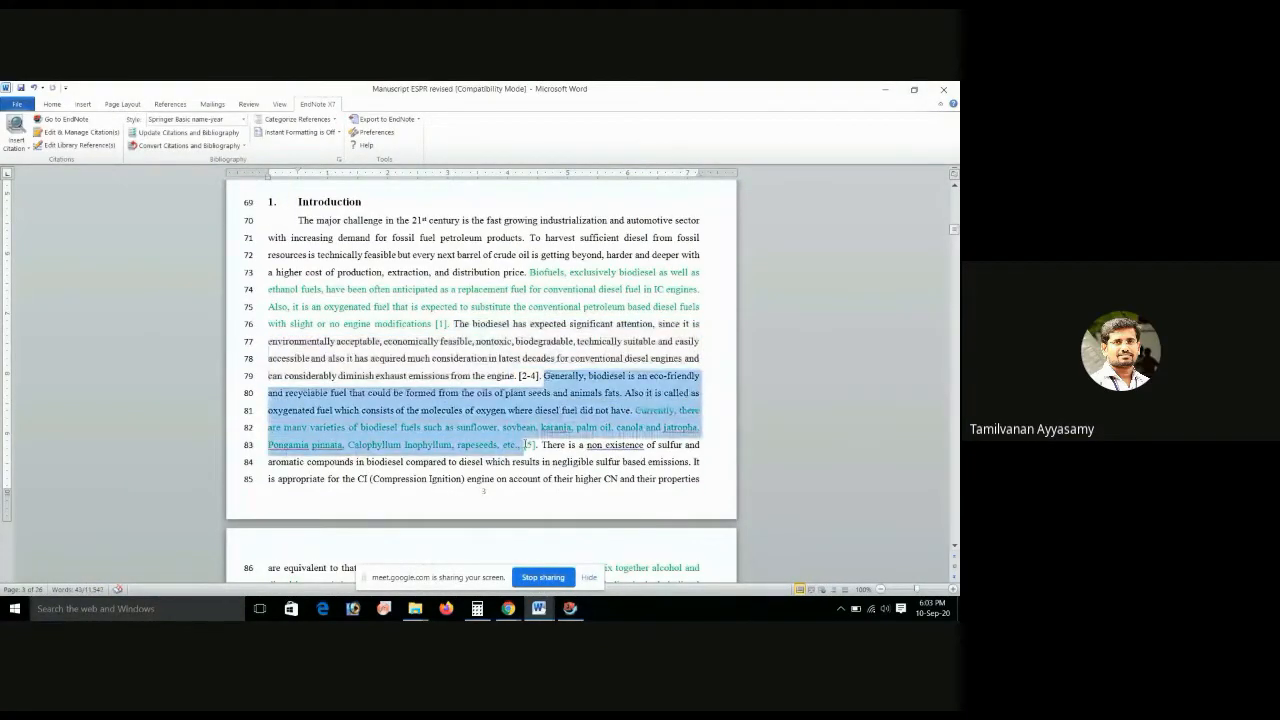
key("ctrl+c")
mouse_move(538, 608)
left_click(610, 555)
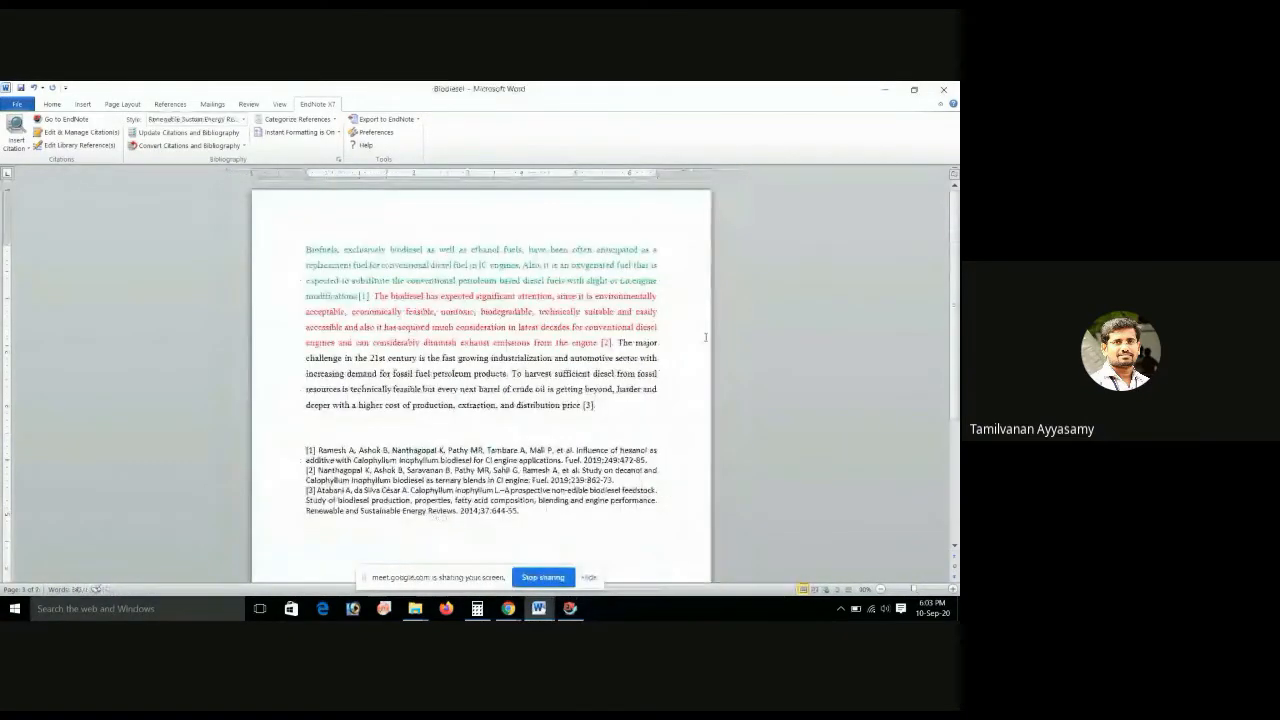
key("ctrl+v")
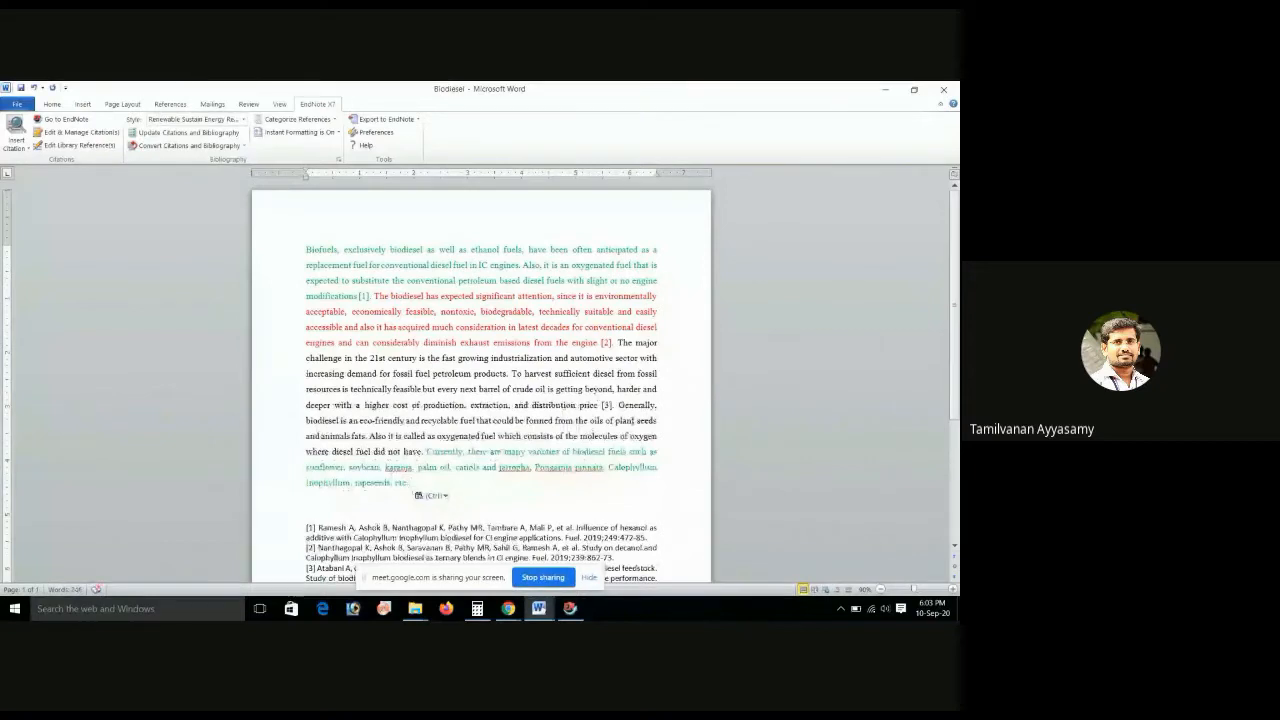
- Colour the pasted text from "Generally, biodiesel" to "rapeseeds, etc.," blue and place the cursor at its end
left_click_drag(620, 405, 548, 481)
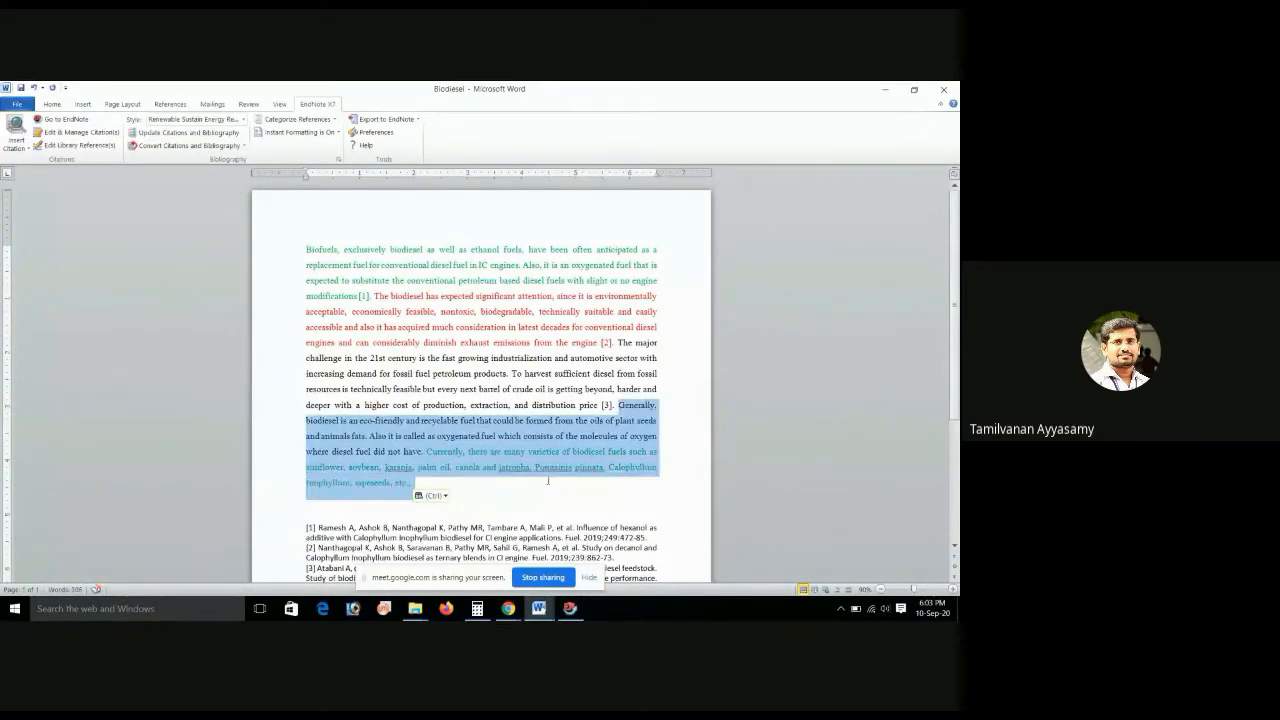
left_click(50, 105)
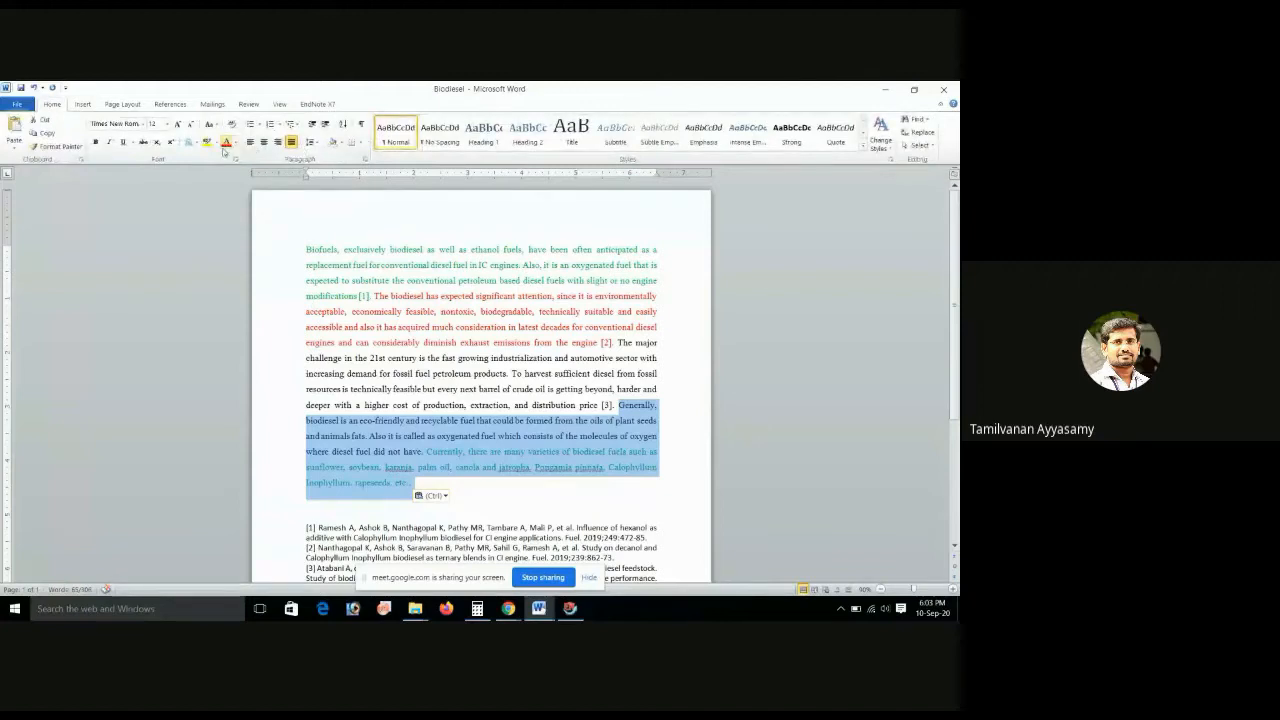
left_click(232, 148)
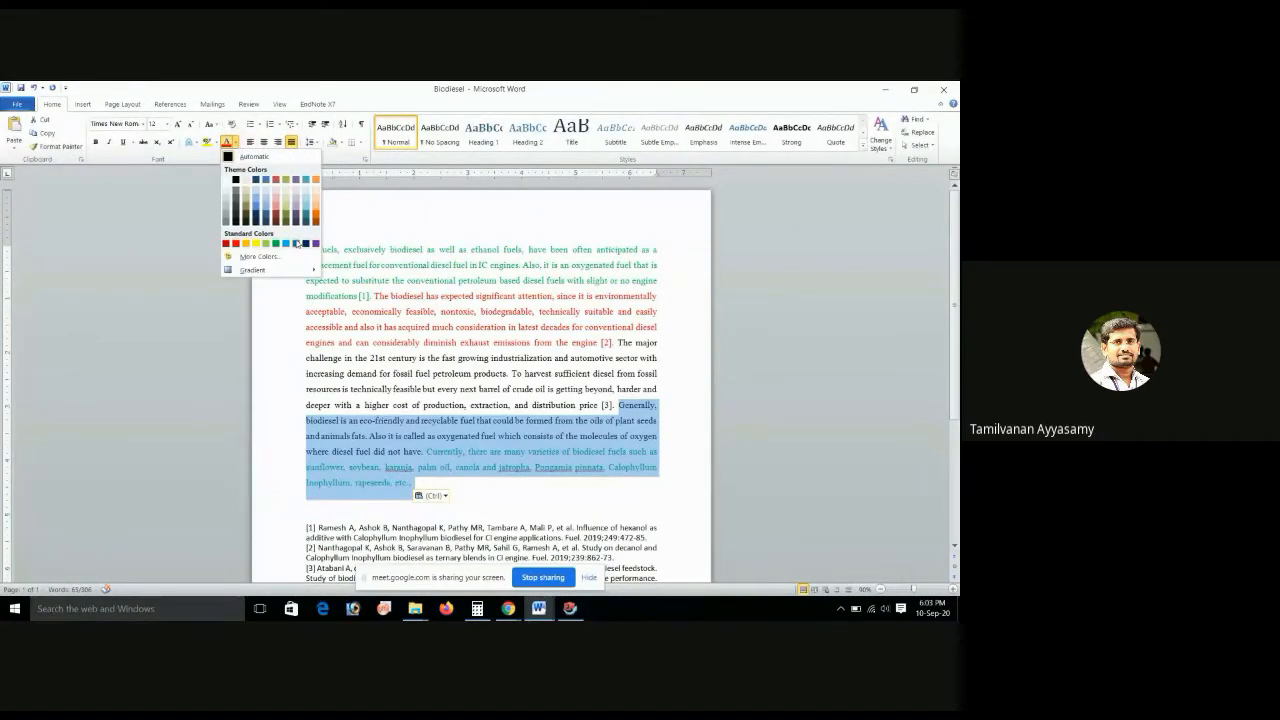
left_click(295, 244)
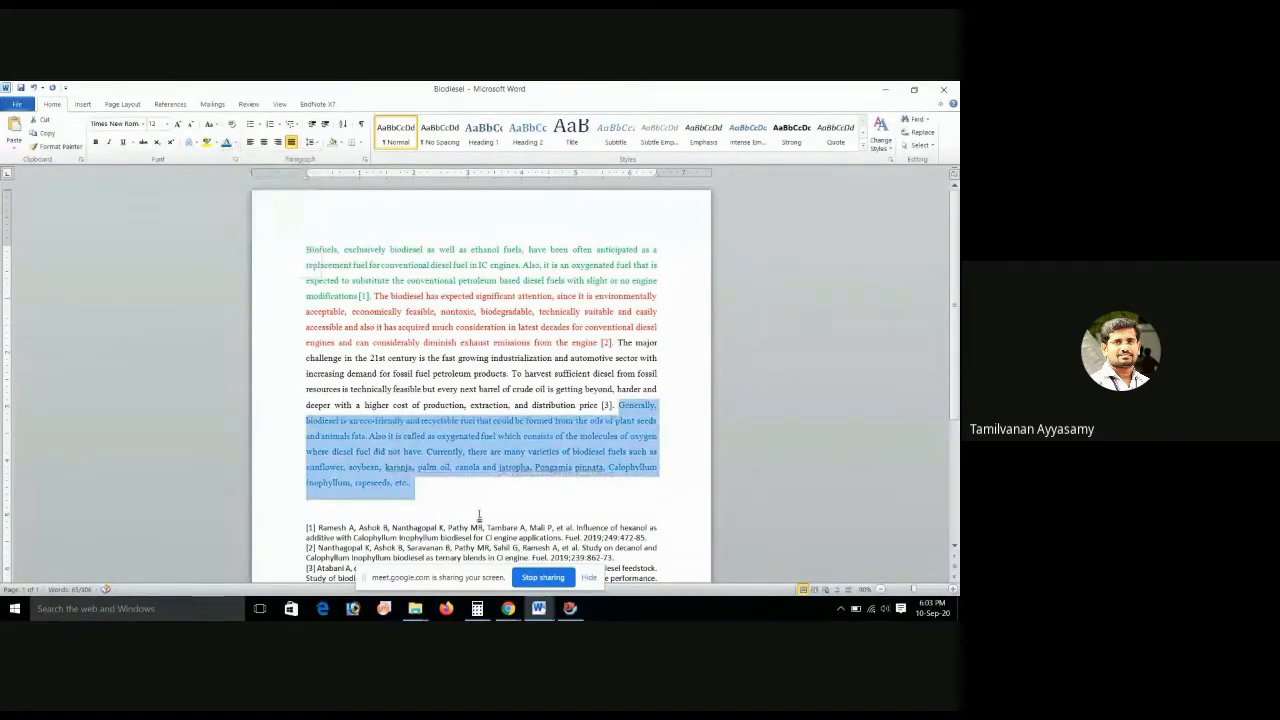
left_click(422, 492)
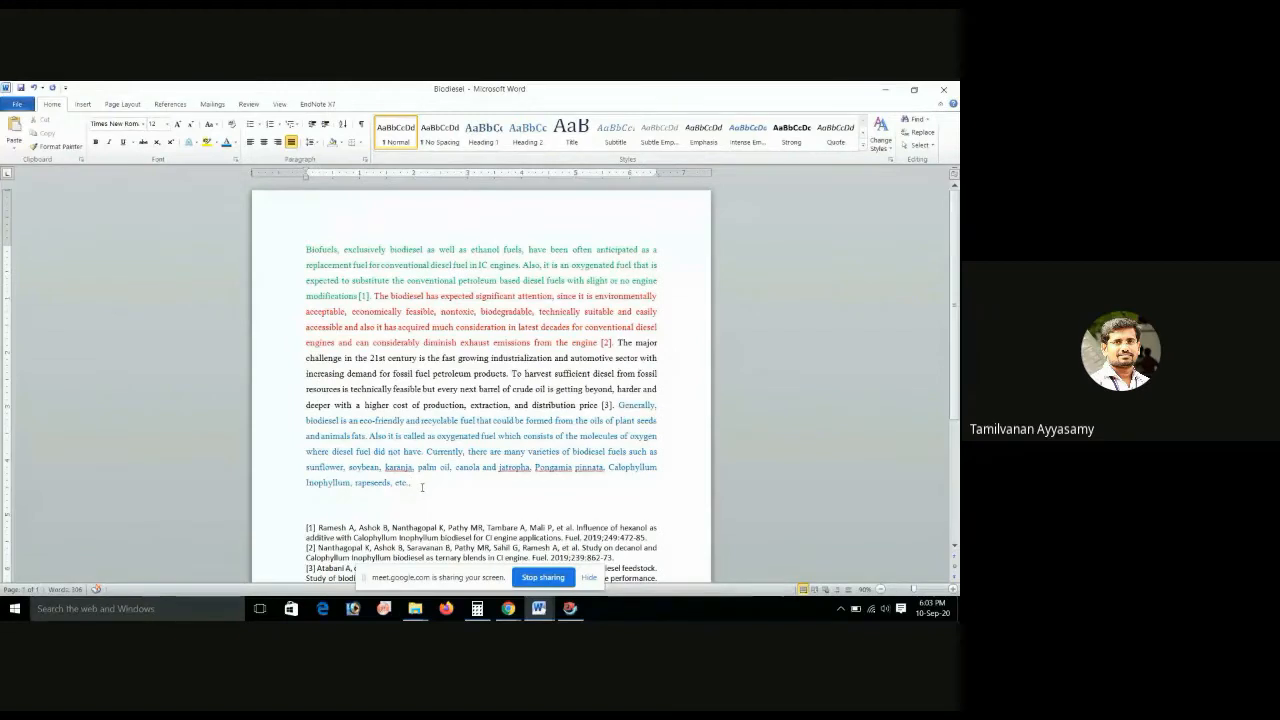
- Insert the EndNote reference "Study on decanol and Calophyllum Inophyllum biodiesel" as a citation after "rapeseeds, etc.," in the Biodiesel document
scroll(421, 480, "down", 1)
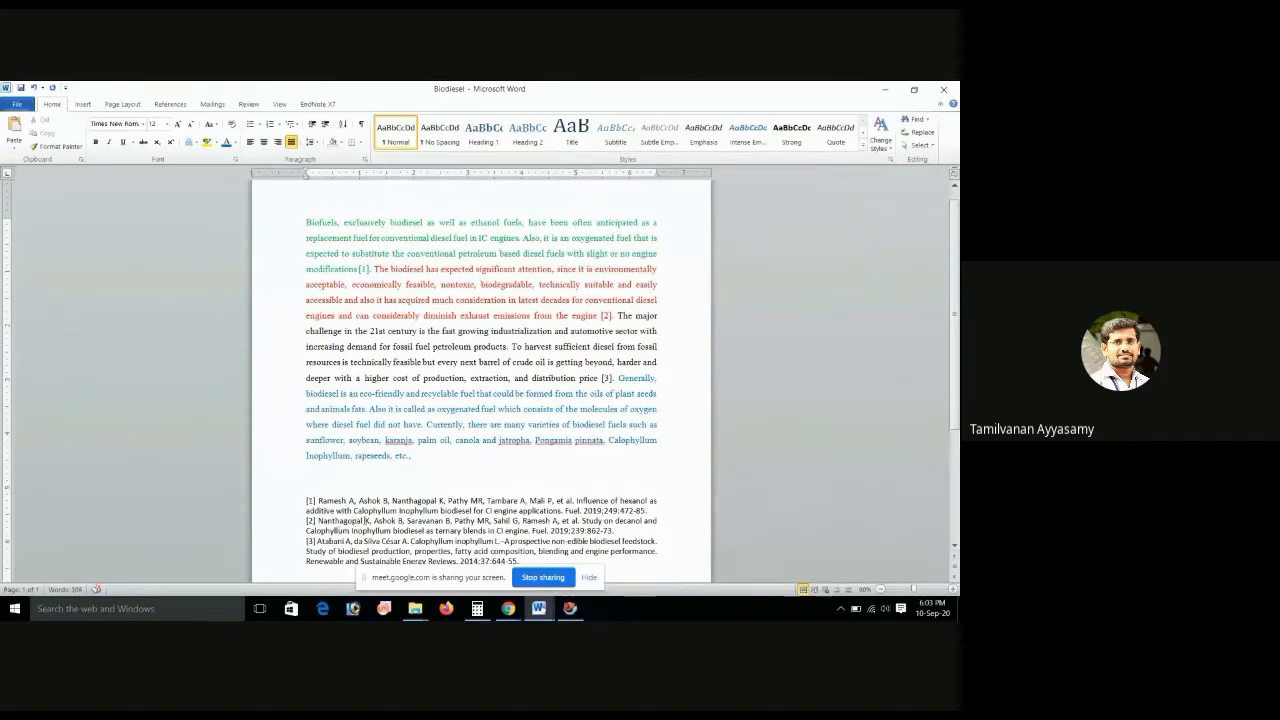
left_click(570, 608)
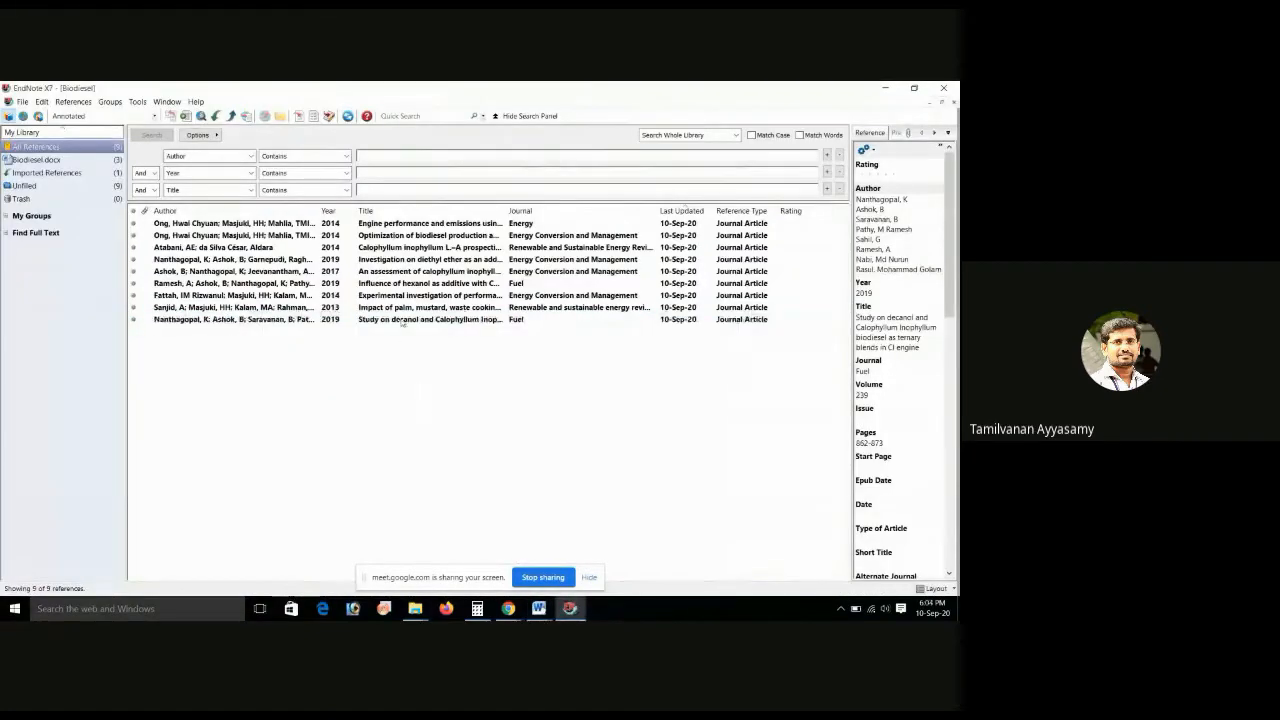
left_click(402, 321)
mouse_move(538, 608)
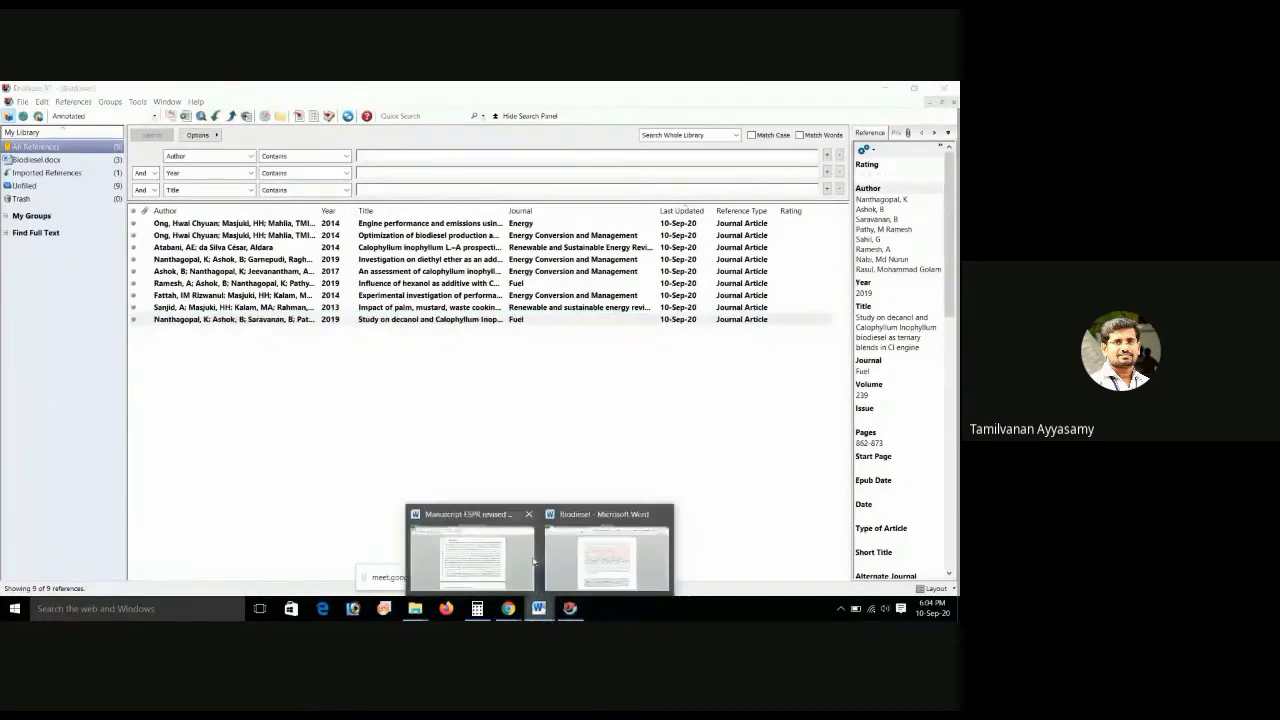
left_click(587, 565)
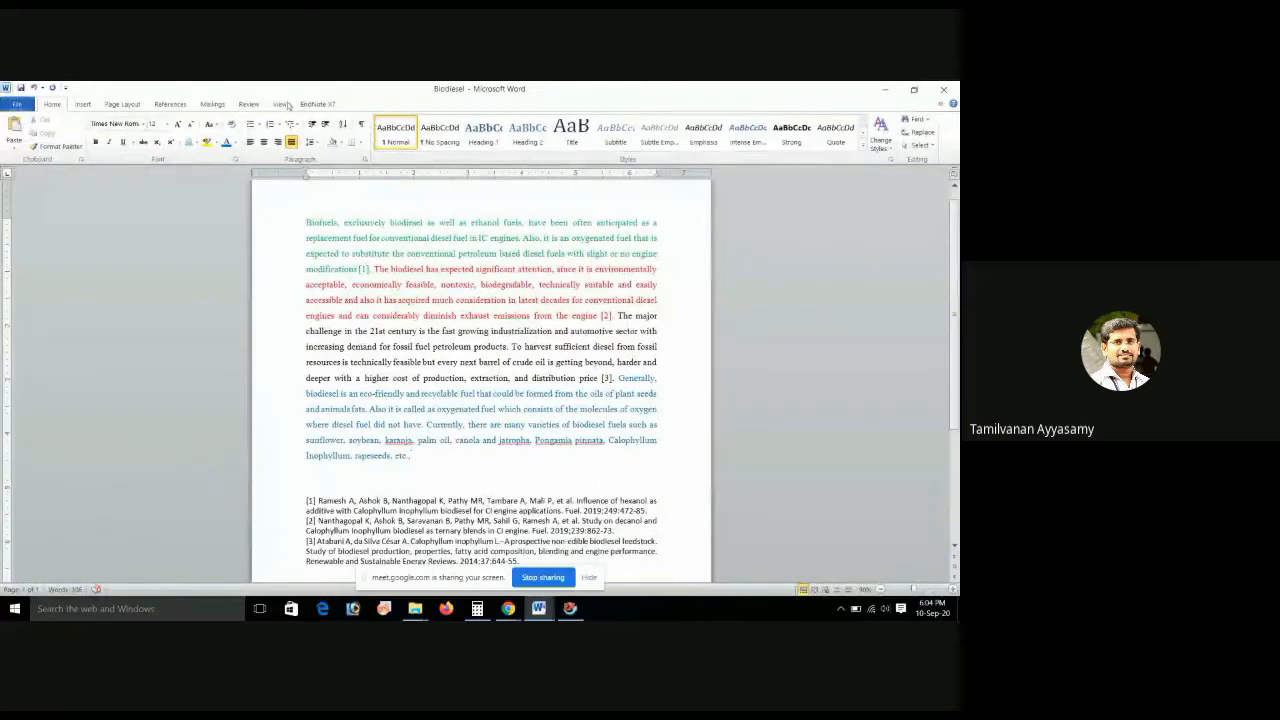
left_click(318, 104)
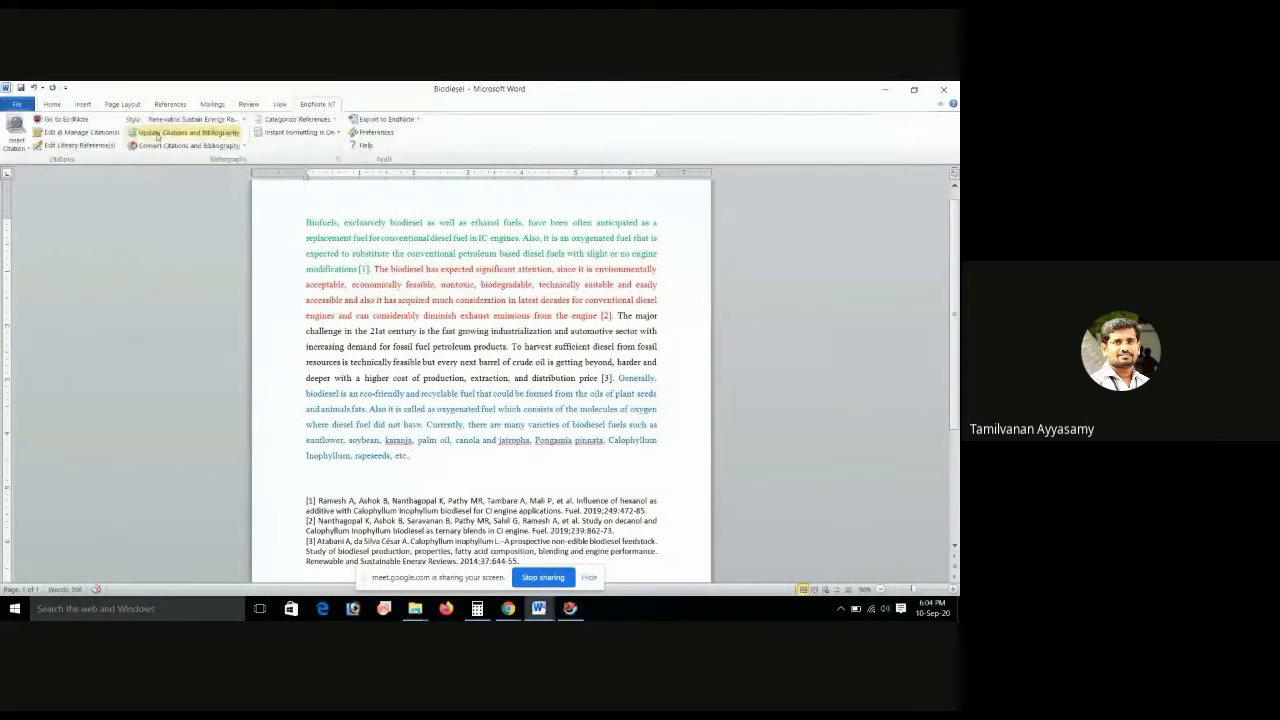
left_click(16, 145)
left_click(56, 174)
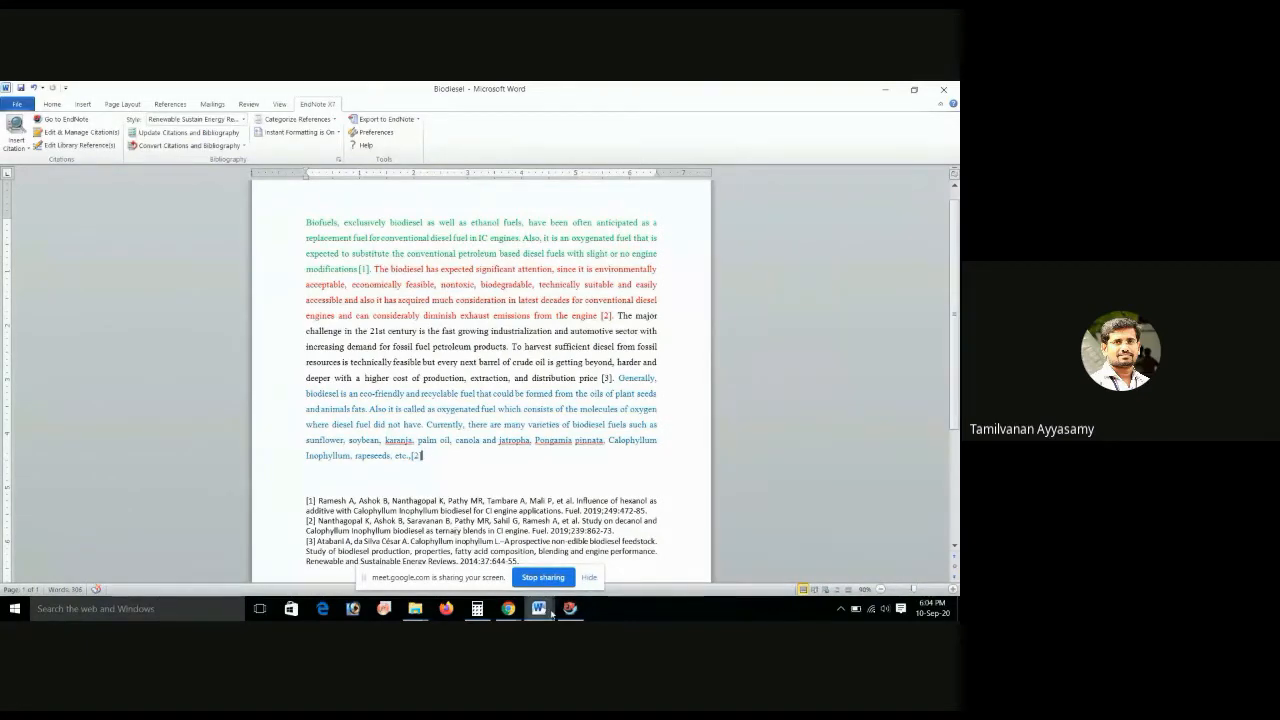
- Add the 2014 Energy journal reference "Engine performance and emissions using Jatropha curcas" from EndNote to the citation after "rapeseeds, etc.,"
left_click(570, 608)
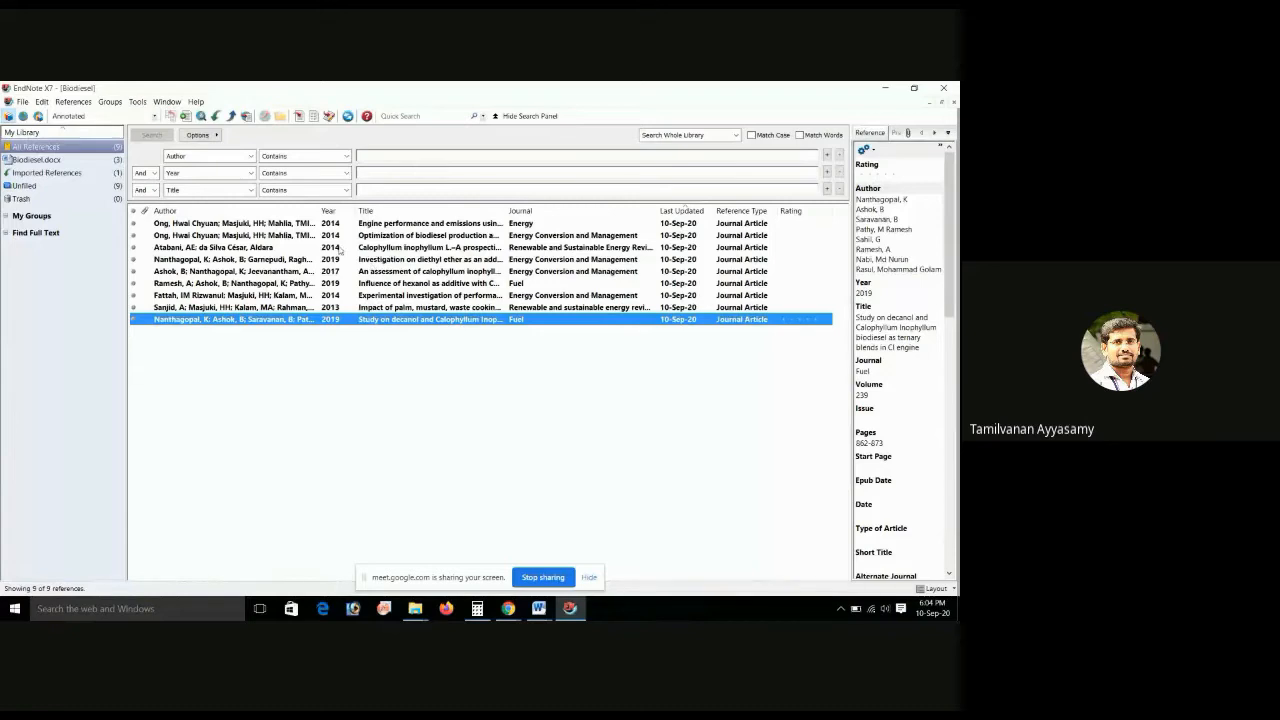
left_click(396, 224)
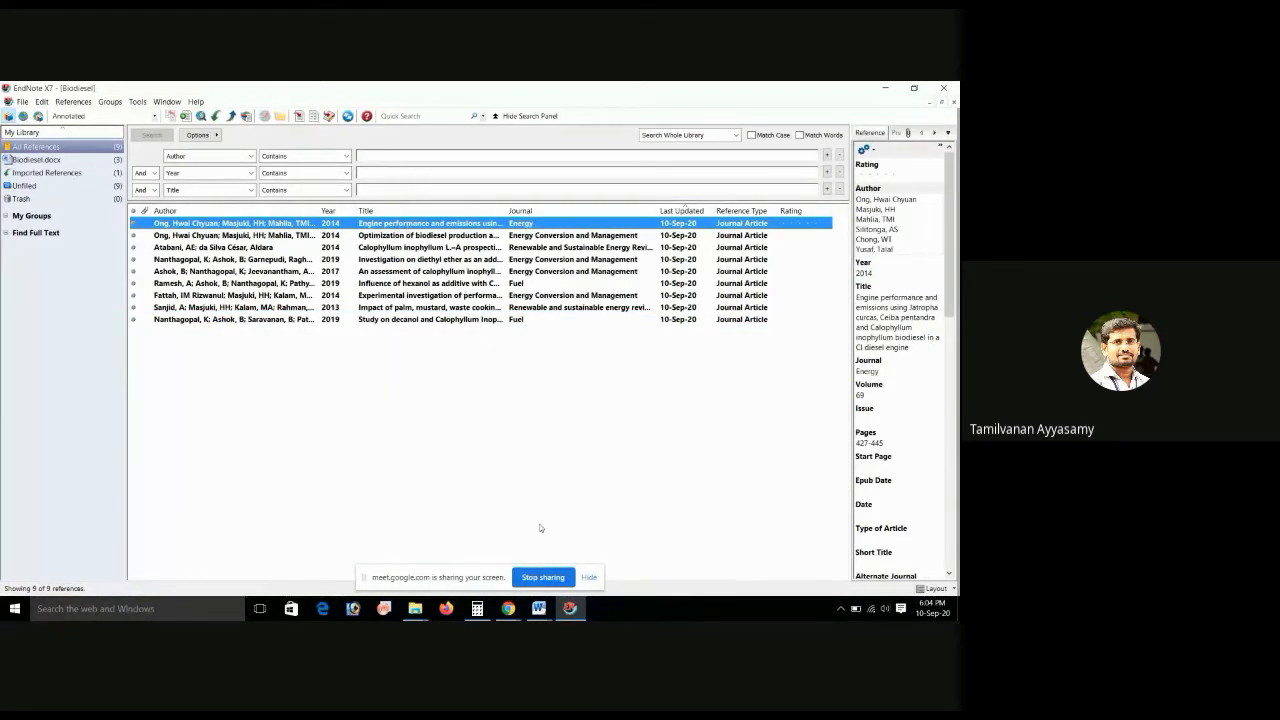
left_click(539, 608)
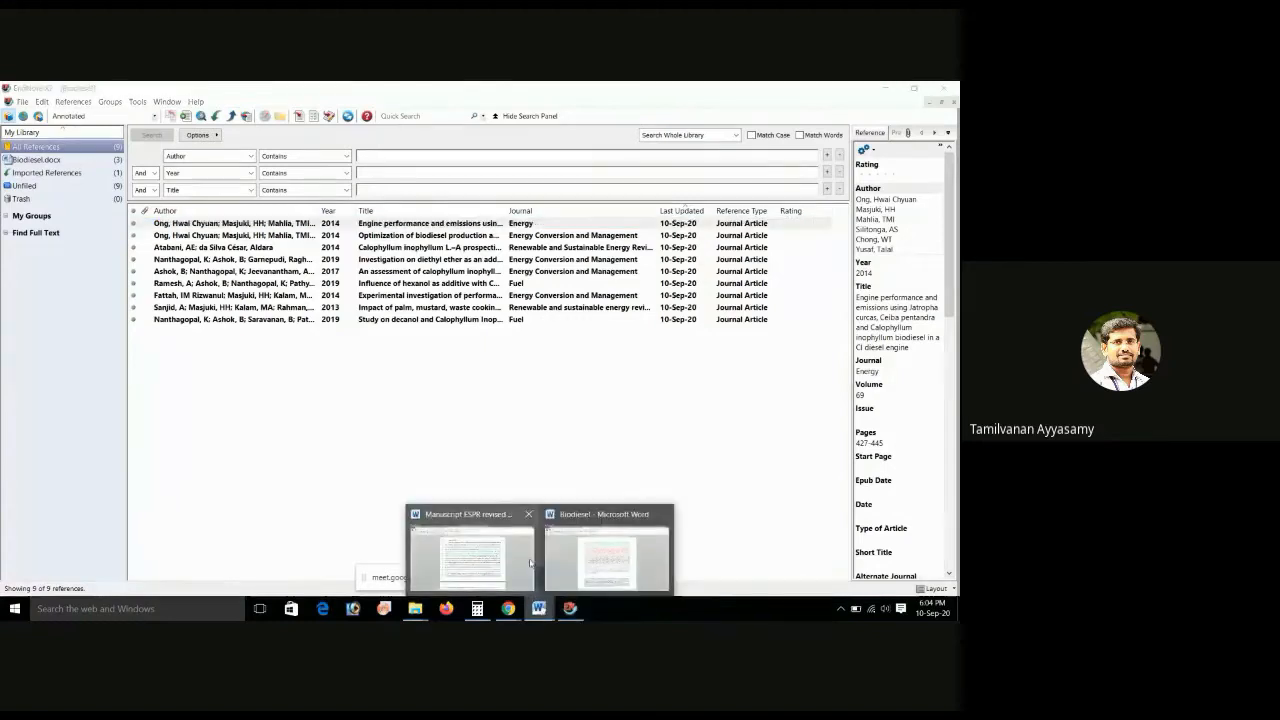
left_click(606, 548)
left_click(17, 147)
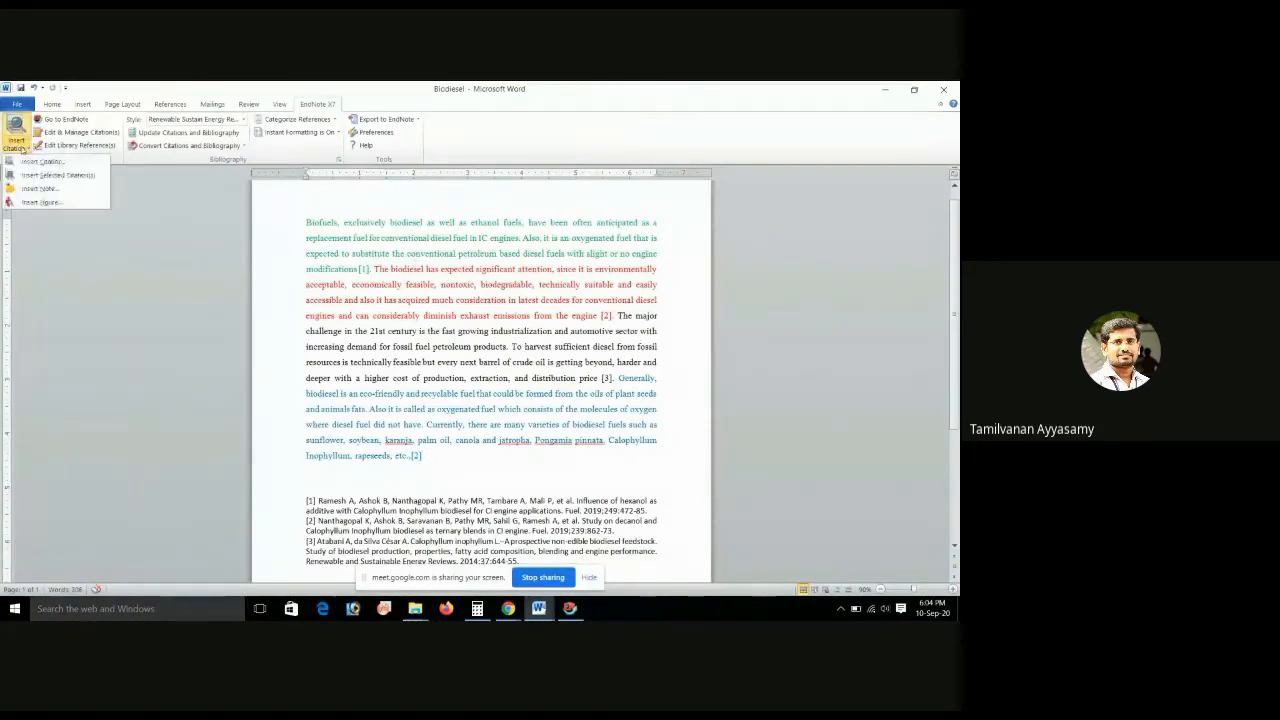
left_click(31, 173)
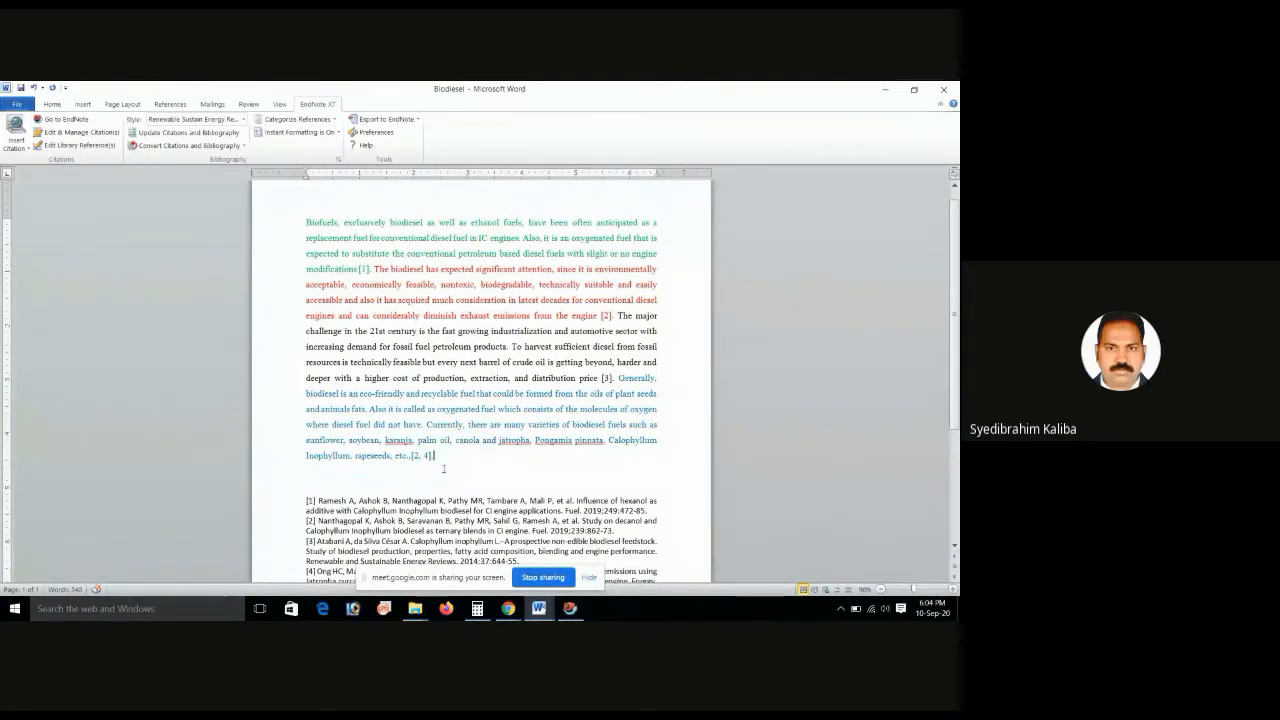
scroll(443, 469, "down", 1)
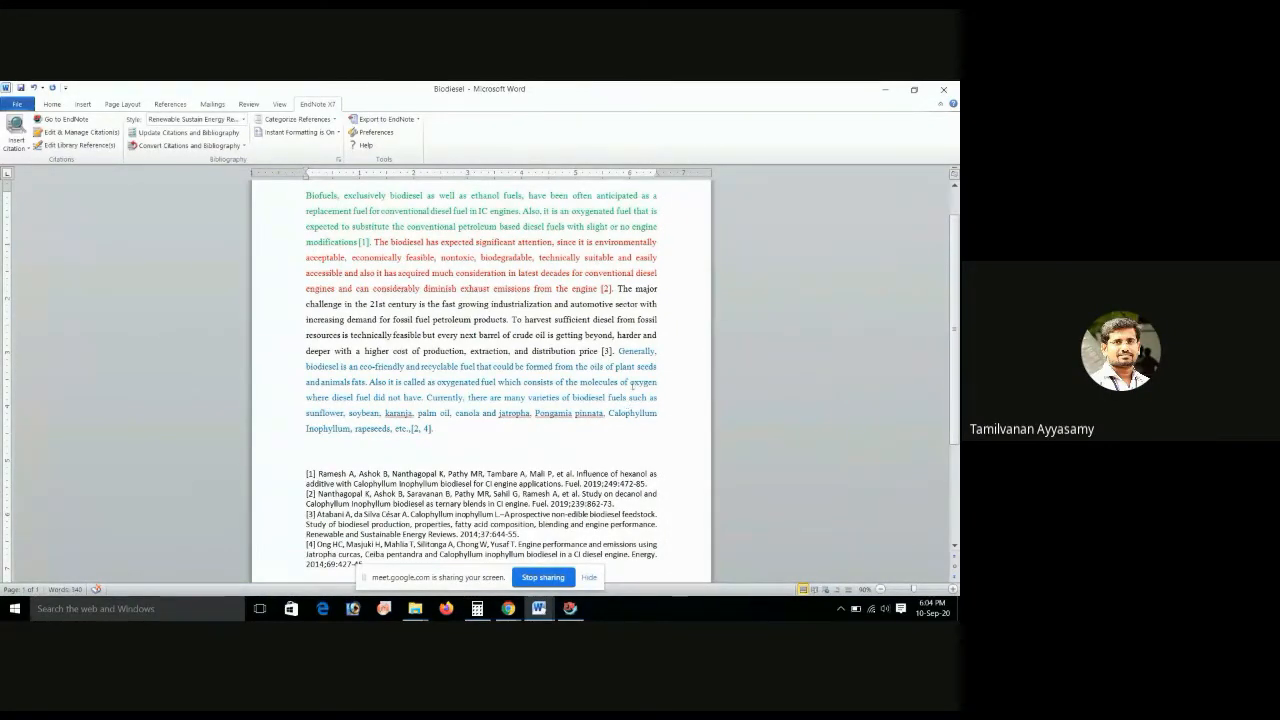
- Delete the combined citation [2, 4] at the end of the blue text
left_click_drag(619, 351, 413, 428)
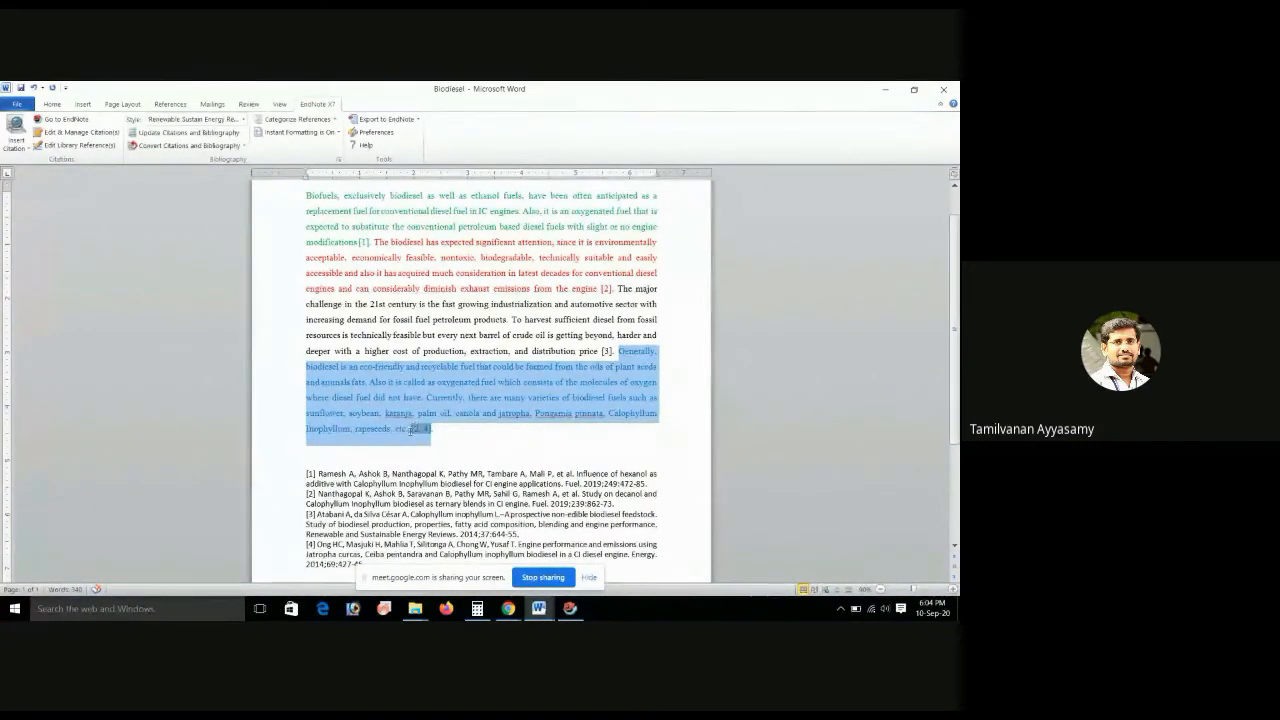
left_click(410, 430)
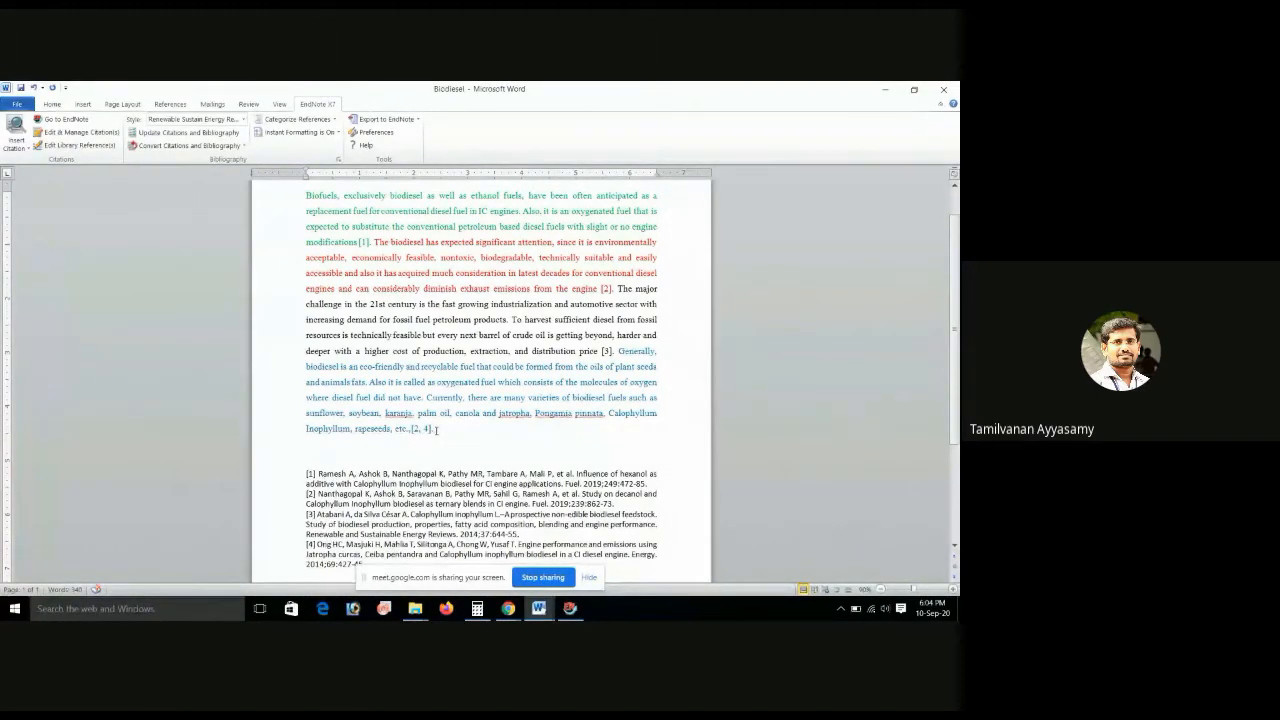
left_click(436, 431)
key("Delete")
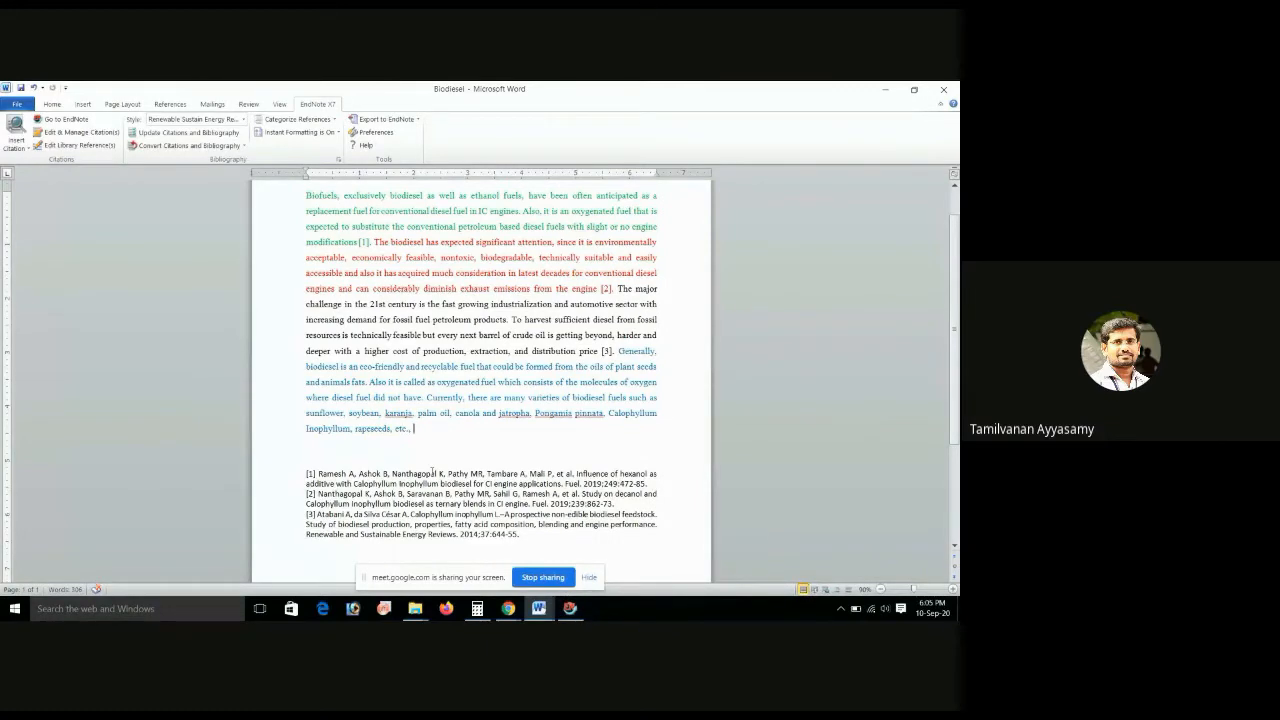
- Reuse bibliography entry [2] by inserting the EndNote reference "Study on decanol and Calophyllum Inophyllum biodiesel" at the end of the blue text
left_click(569, 611)
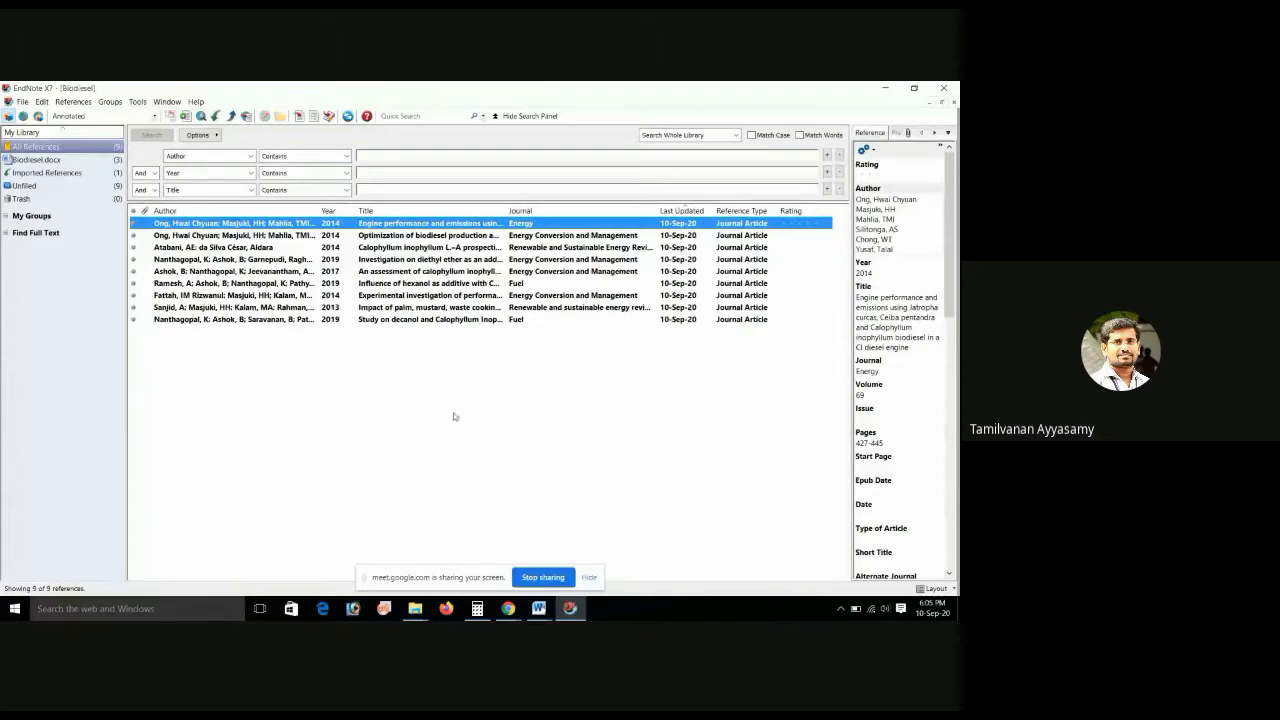
left_click(539, 608)
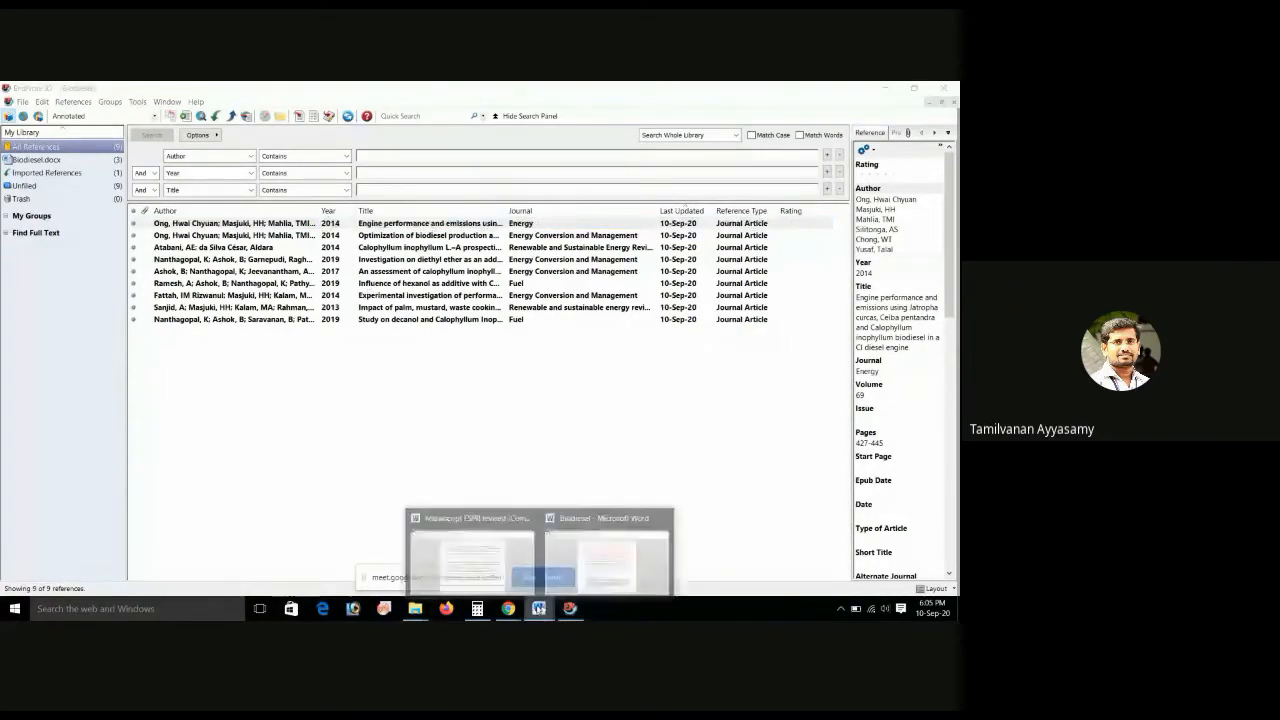
left_click(616, 558)
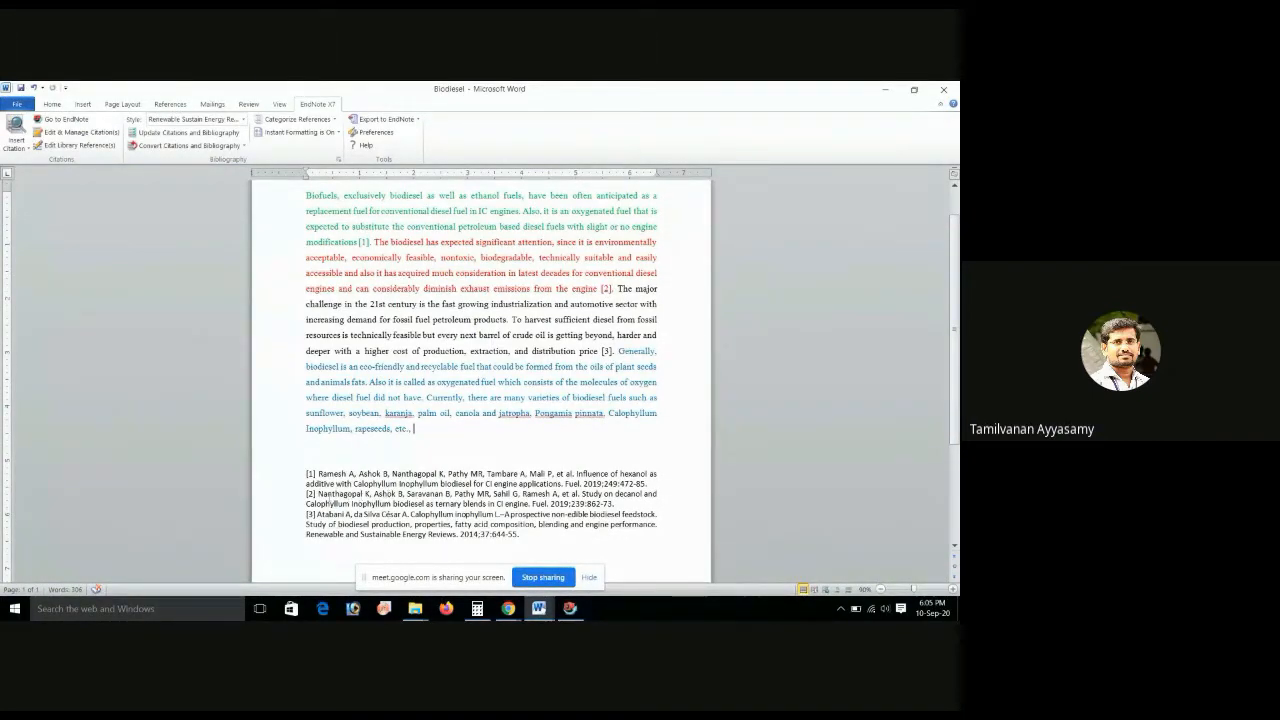
left_click_drag(320, 494, 618, 504)
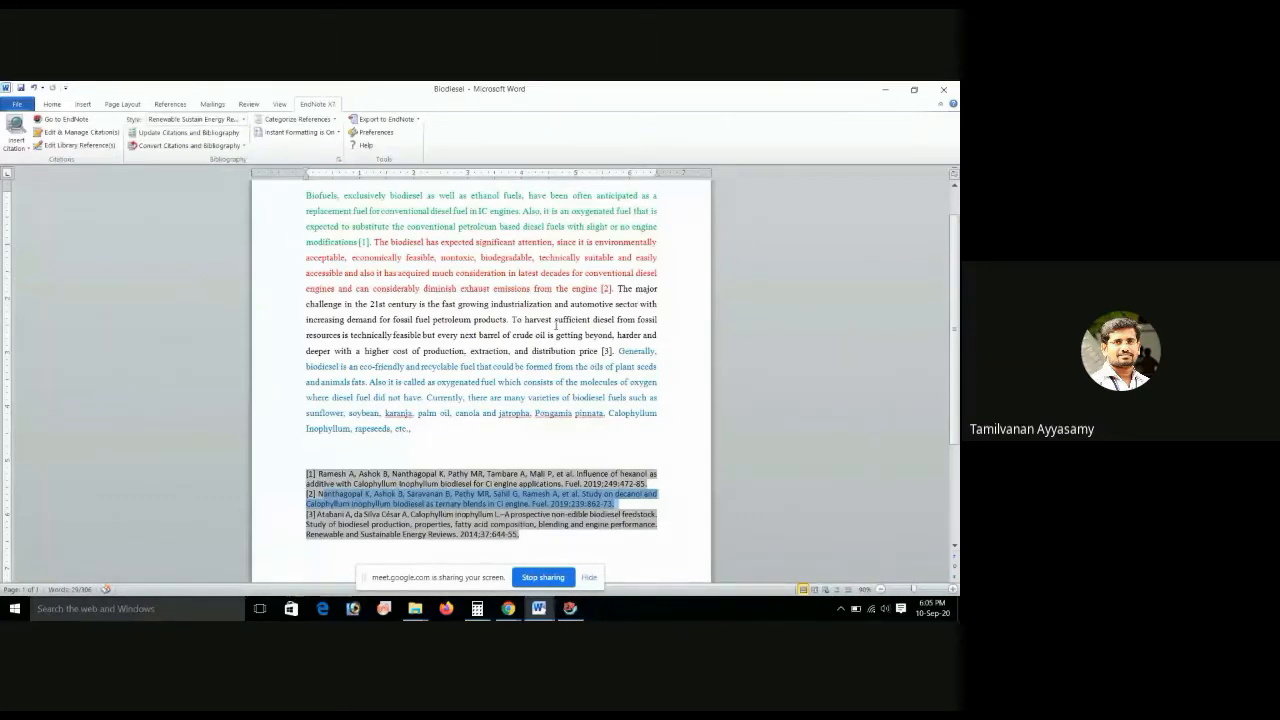
left_click(512, 414)
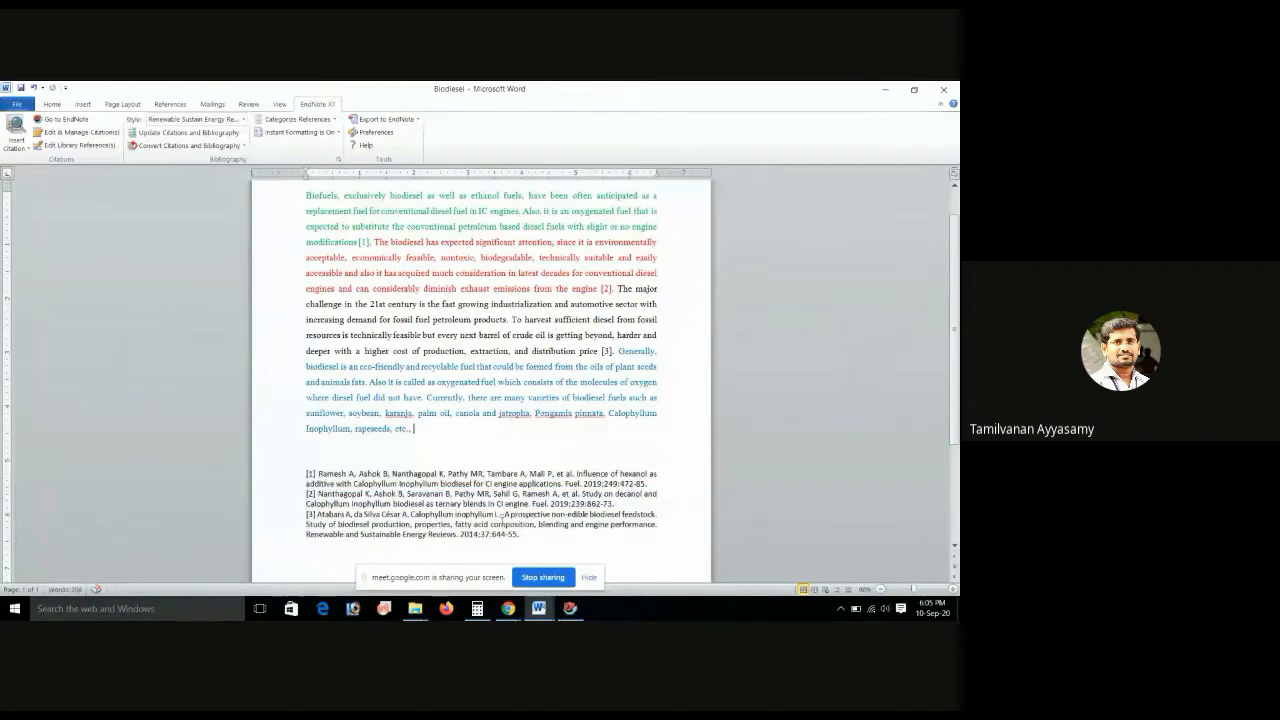
left_click(570, 608)
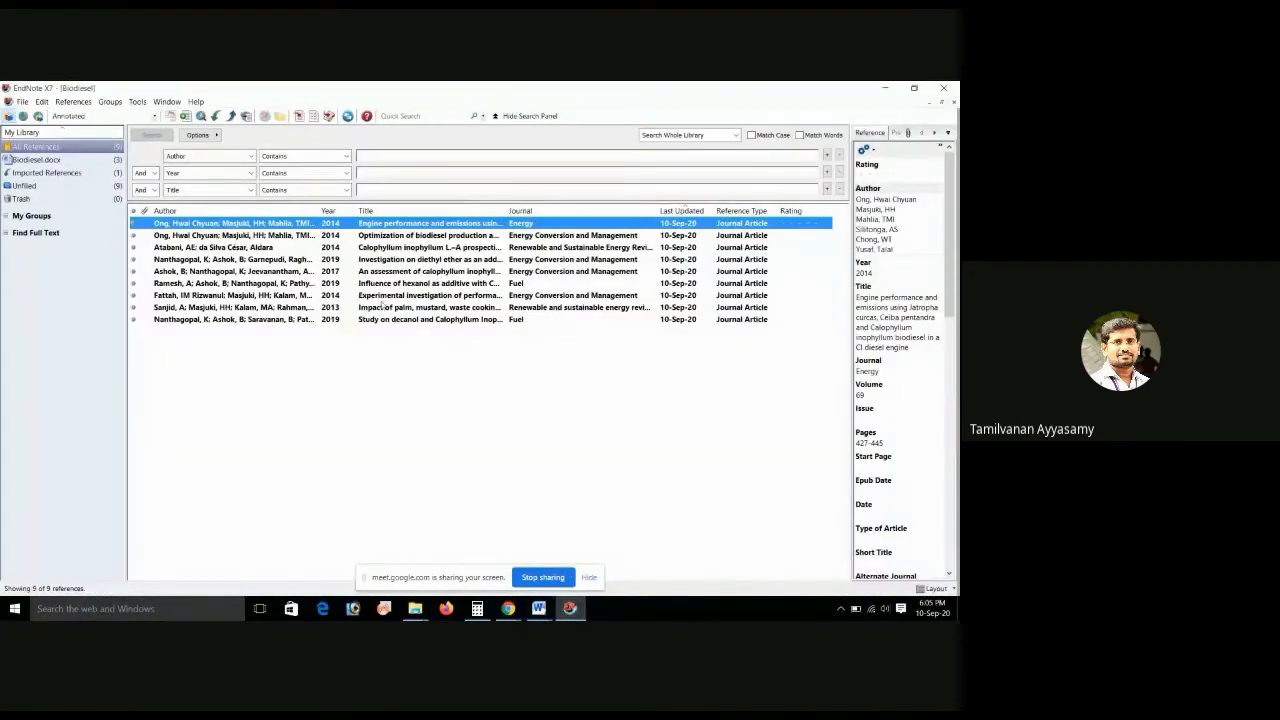
left_click(381, 322)
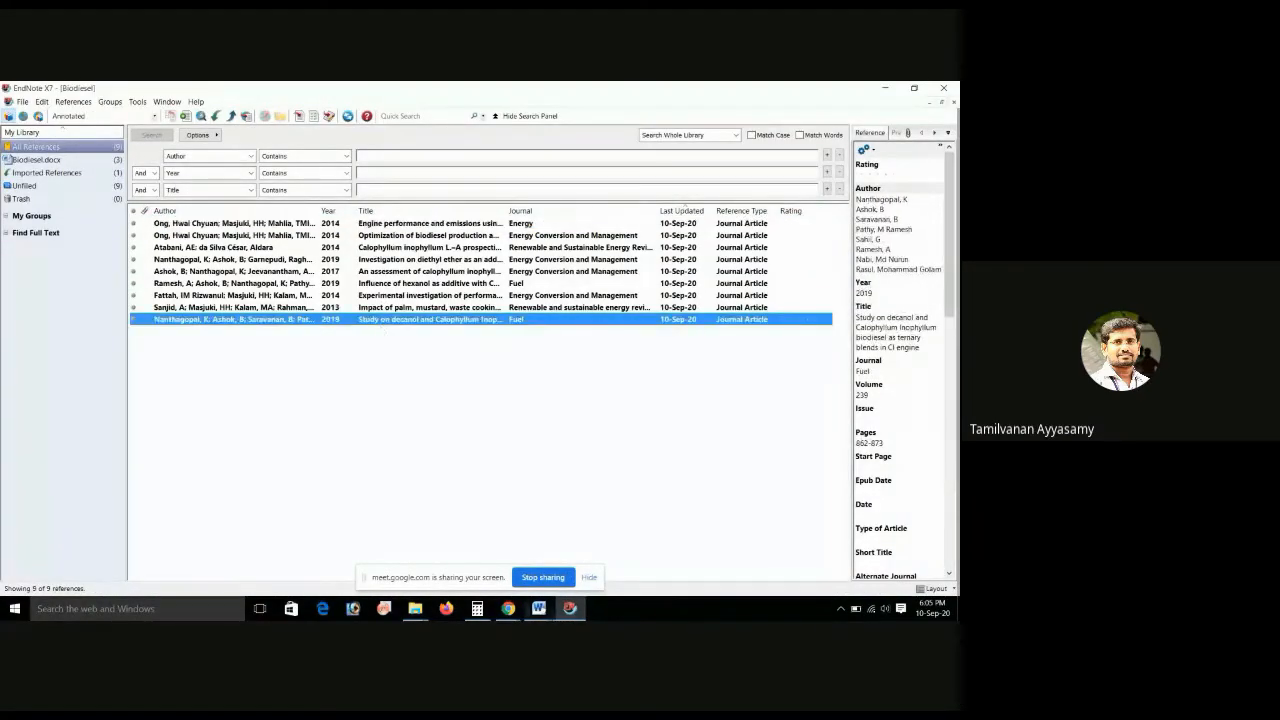
left_click(539, 608)
left_click(597, 567)
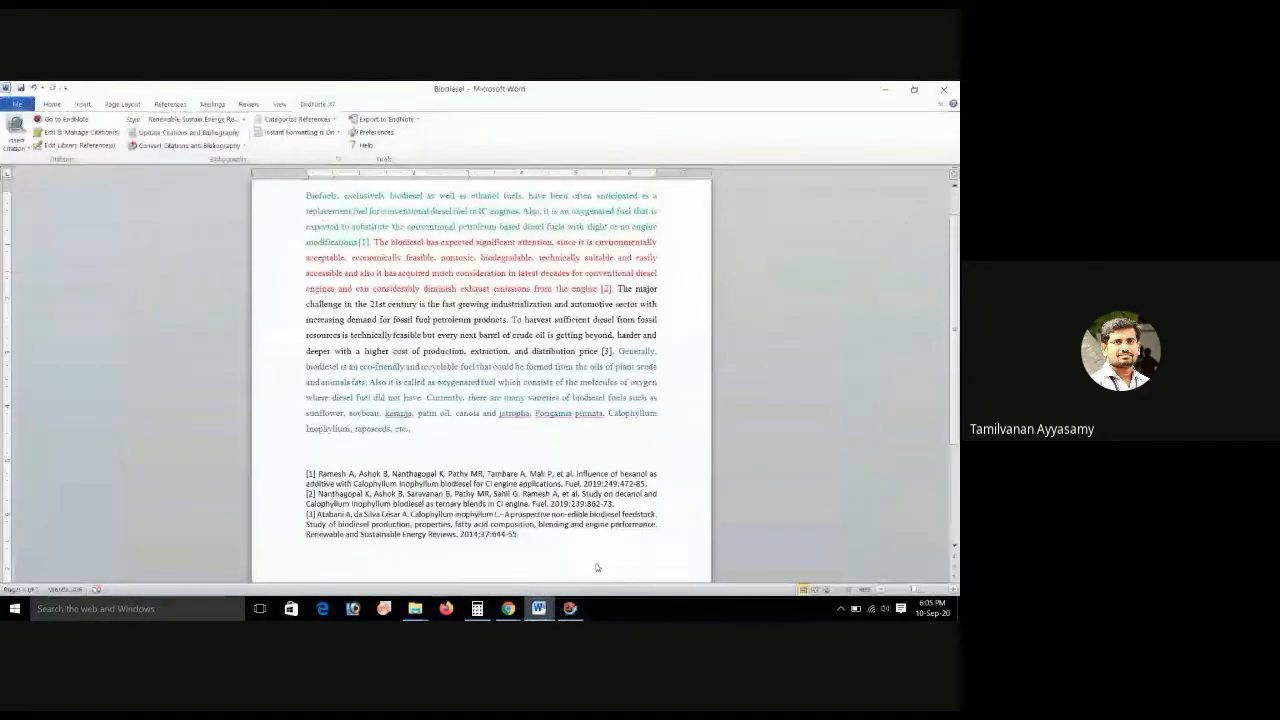
left_click(15, 145)
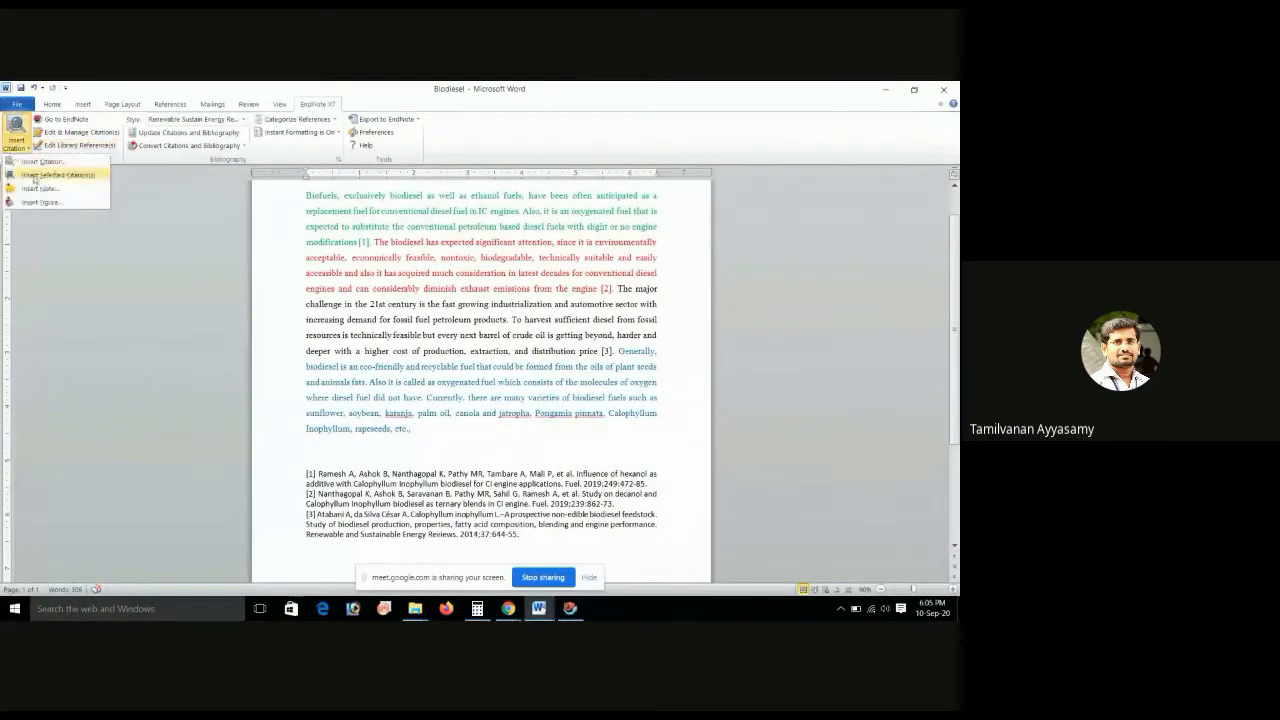
left_click(34, 174)
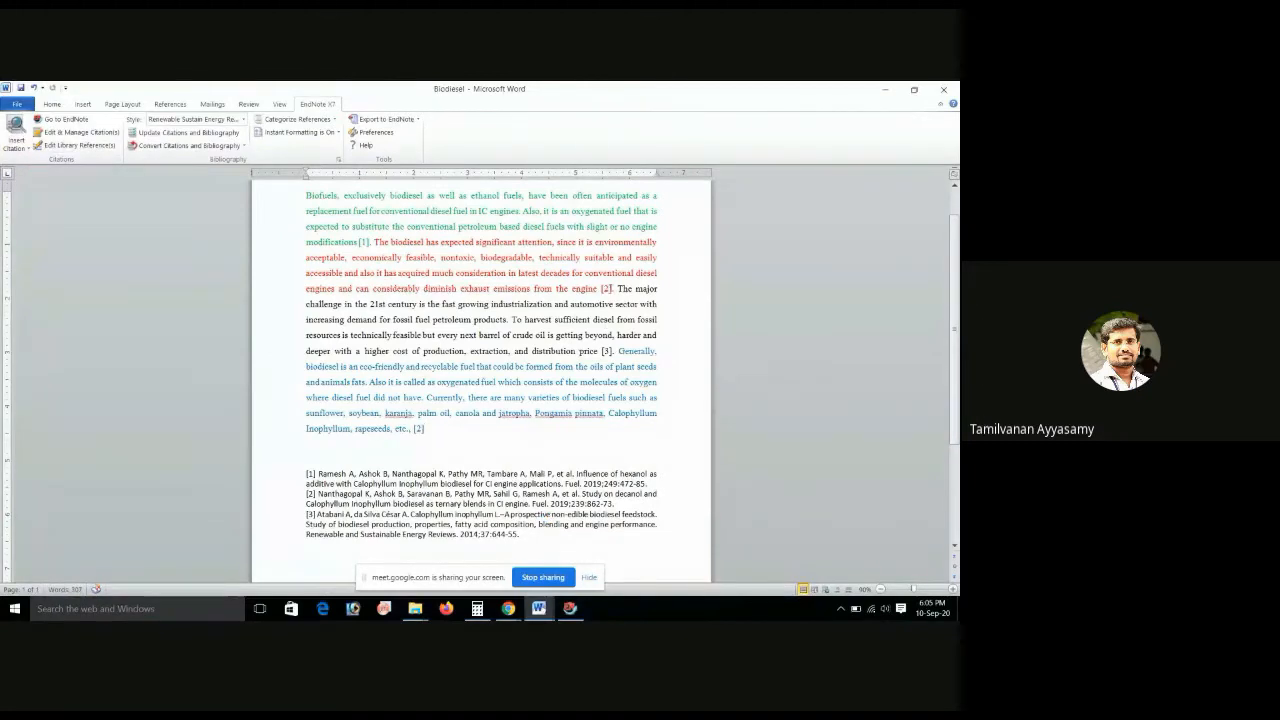
- Insert the EndNote reference "Engine performance and emissions using Jatropha curcas" directly after citation [2] at the end of the blue text
double_click(606, 288)
double_click(418, 428)
key("Right")
left_click(570, 608)
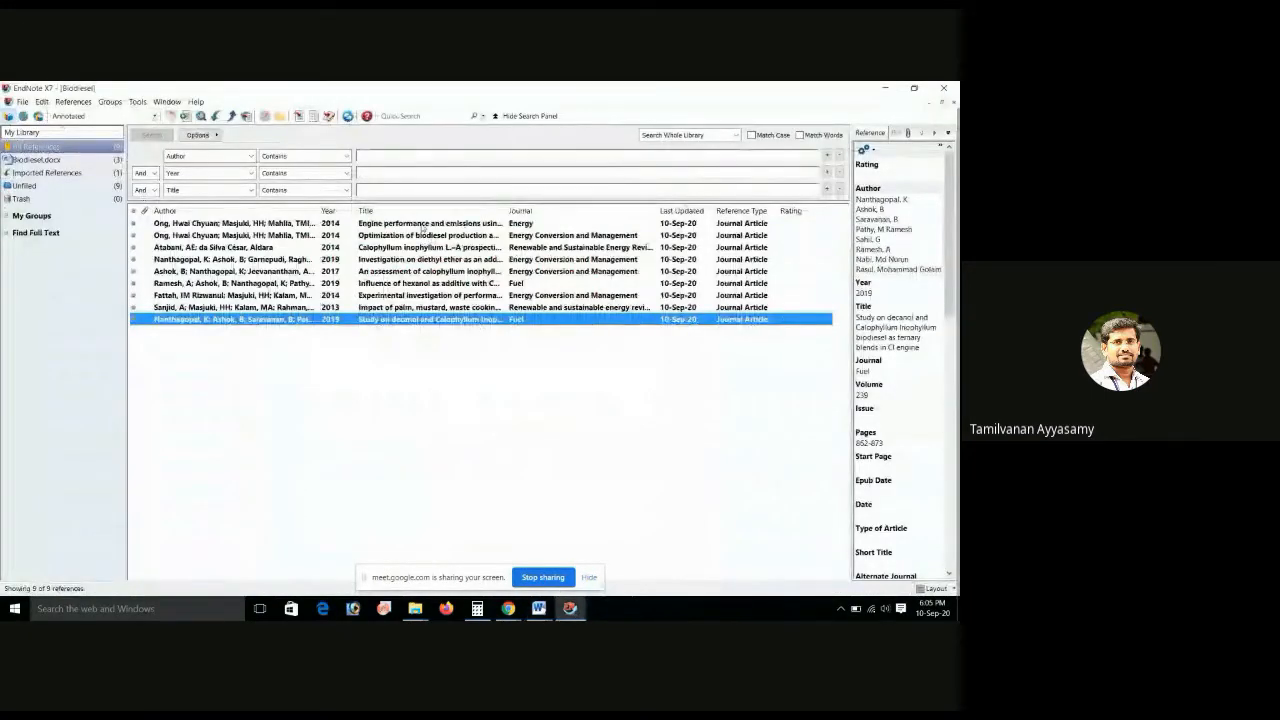
left_click(422, 224)
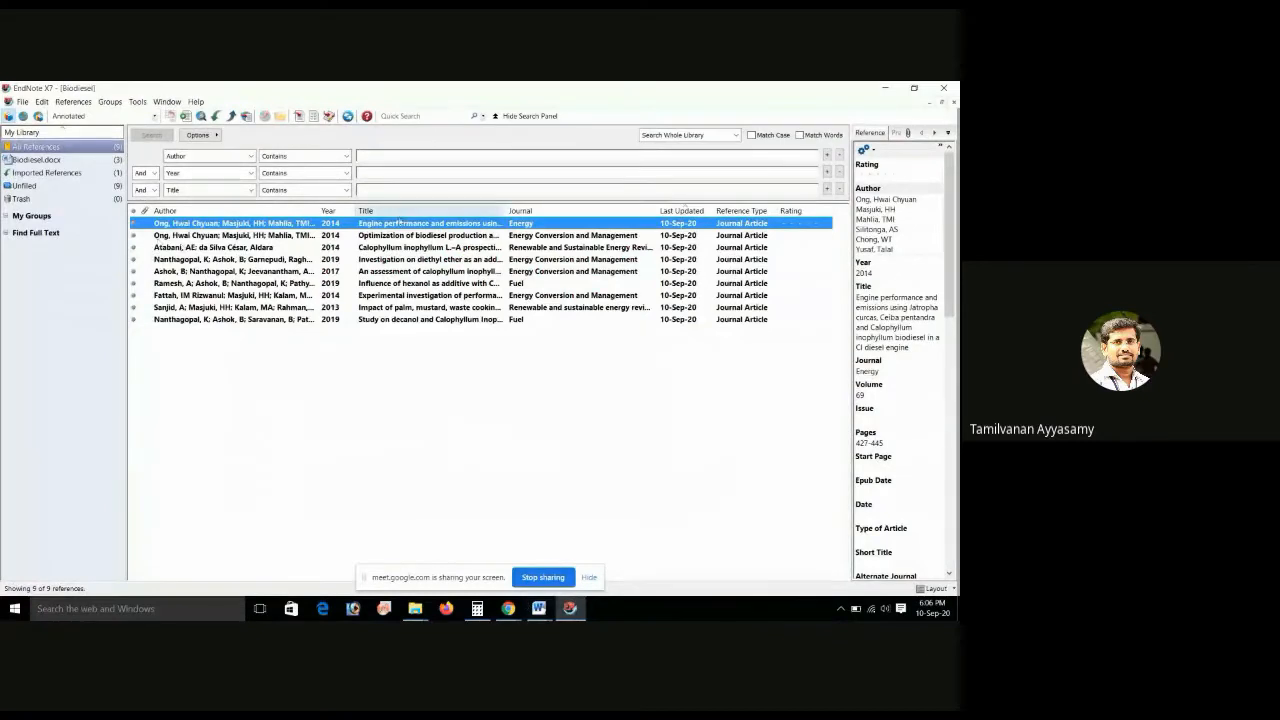
left_click(538, 608)
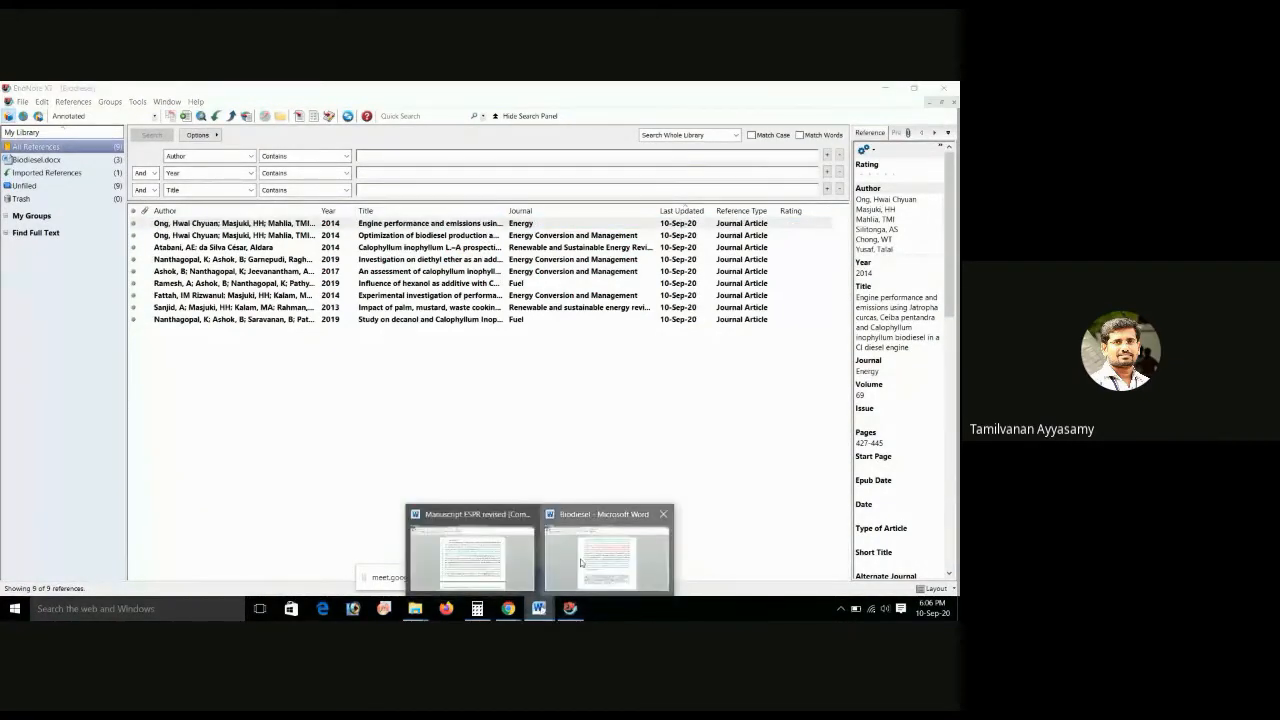
left_click(580, 563)
left_click(17, 145)
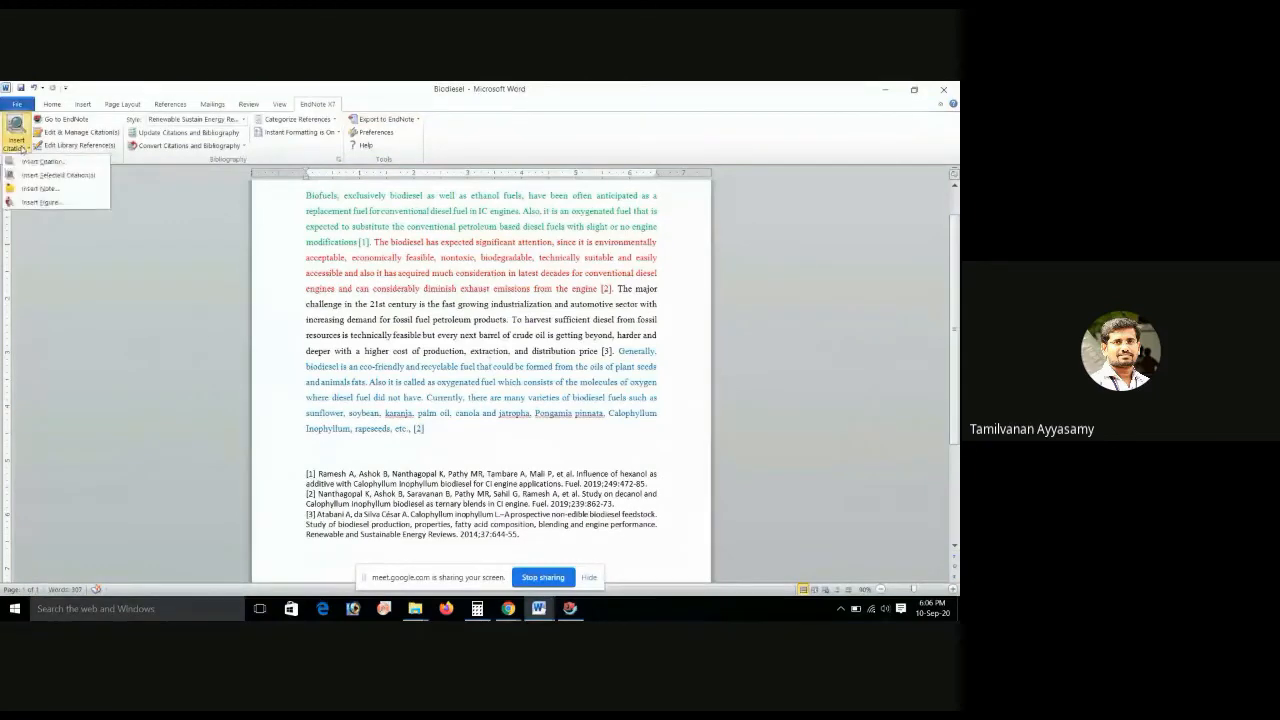
left_click(37, 176)
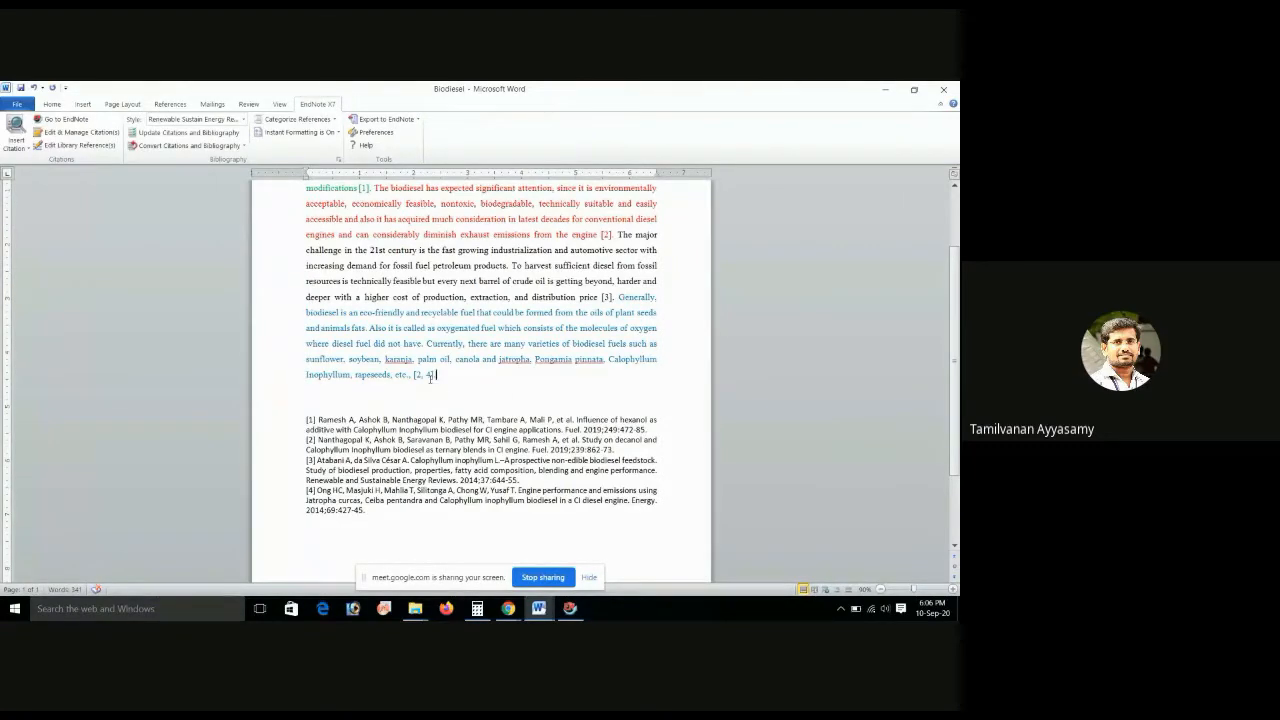
type(".")
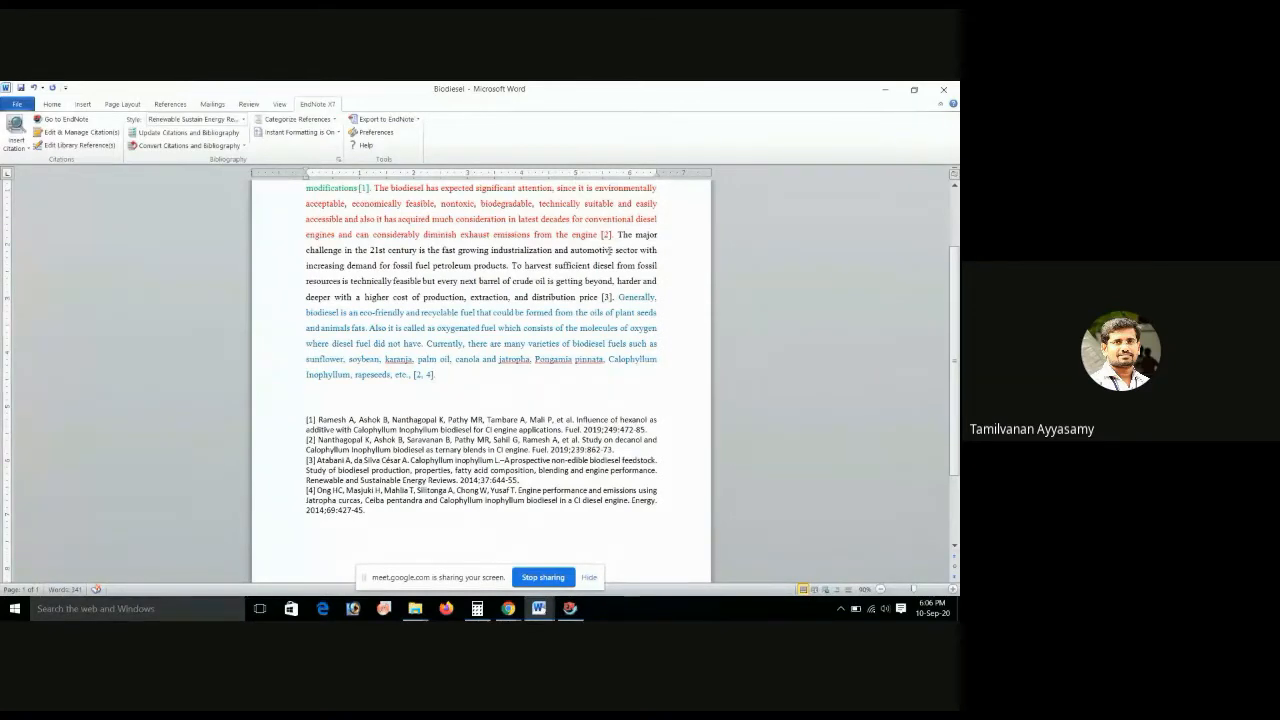
key("BackSpace")
- Place the cursor at the paragraph's end and copy the manuscript text from "The European Union targets" to "in an economical way"
scroll(483, 377, "down", 1)
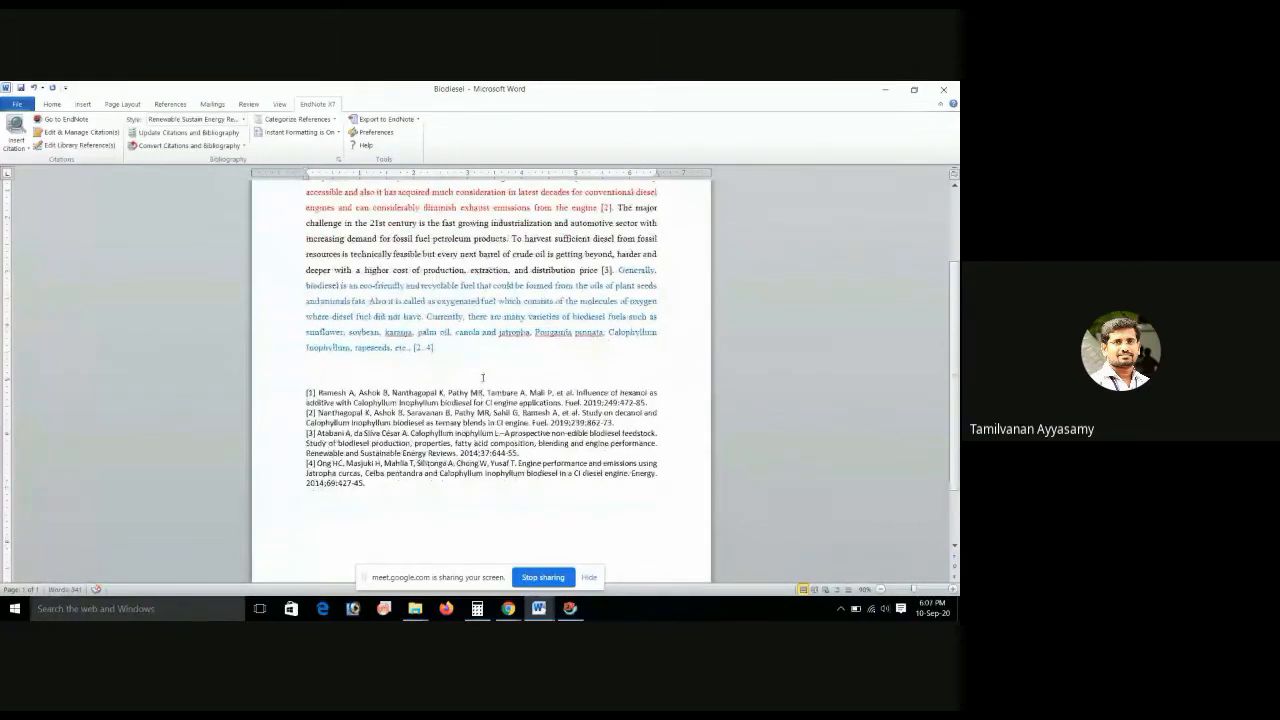
left_click(460, 350)
mouse_move(507, 617)
left_click(541, 607)
left_click(509, 565)
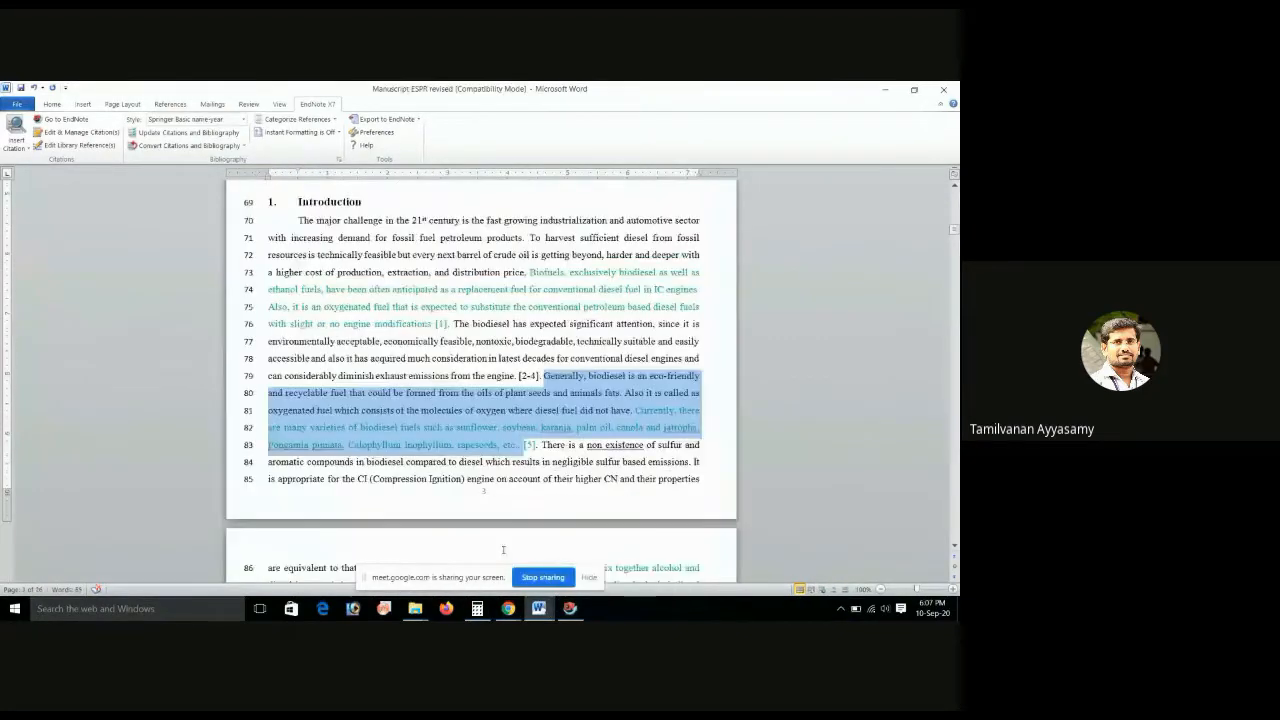
scroll(571, 440, "down", 4)
scroll(571, 437, "down", 2)
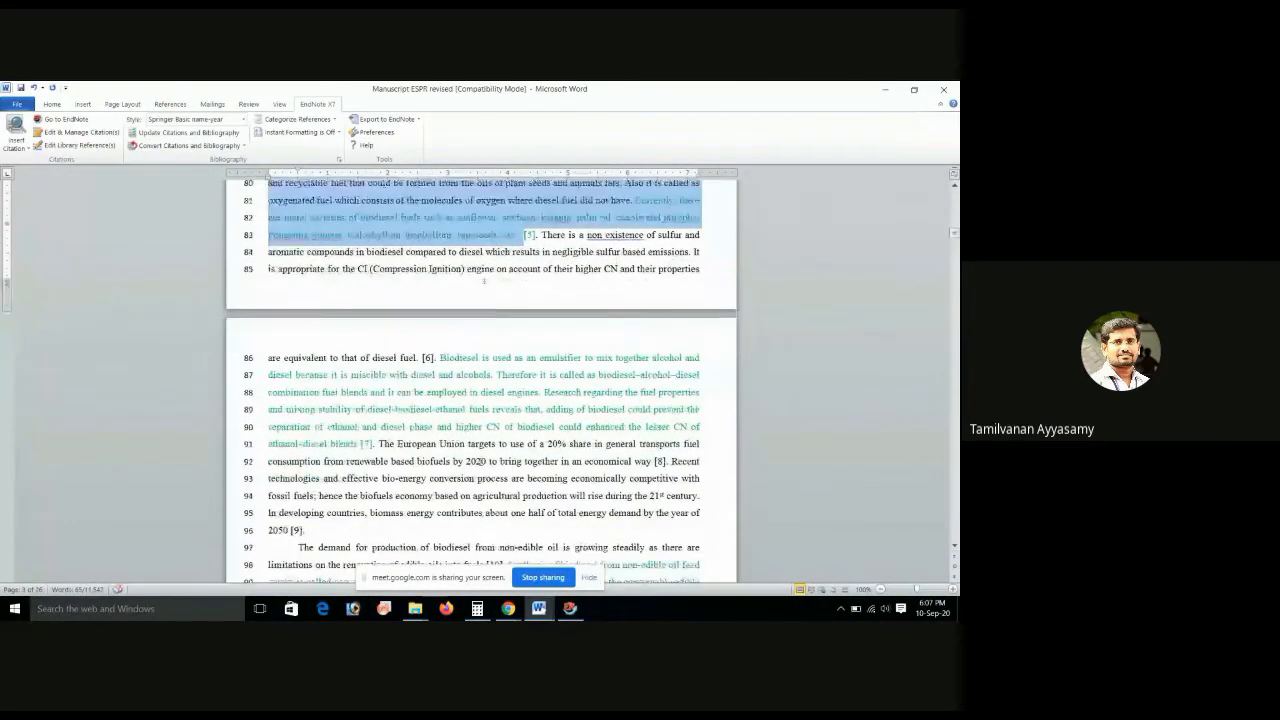
left_click_drag(381, 383, 652, 402)
key("ctrl+c")
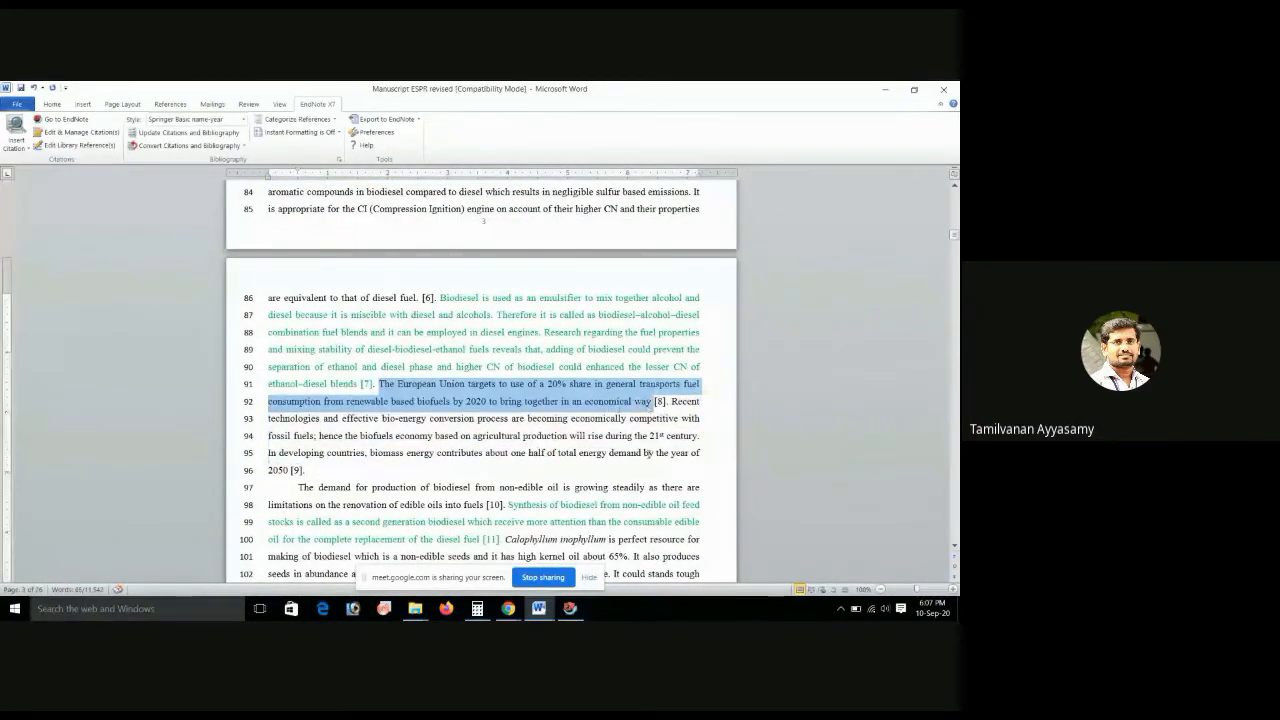
- Paste the copied European Union sentence after citation [2, 4] in the Biodiesel document and color it dark red
left_click(538, 608)
left_click(600, 560)
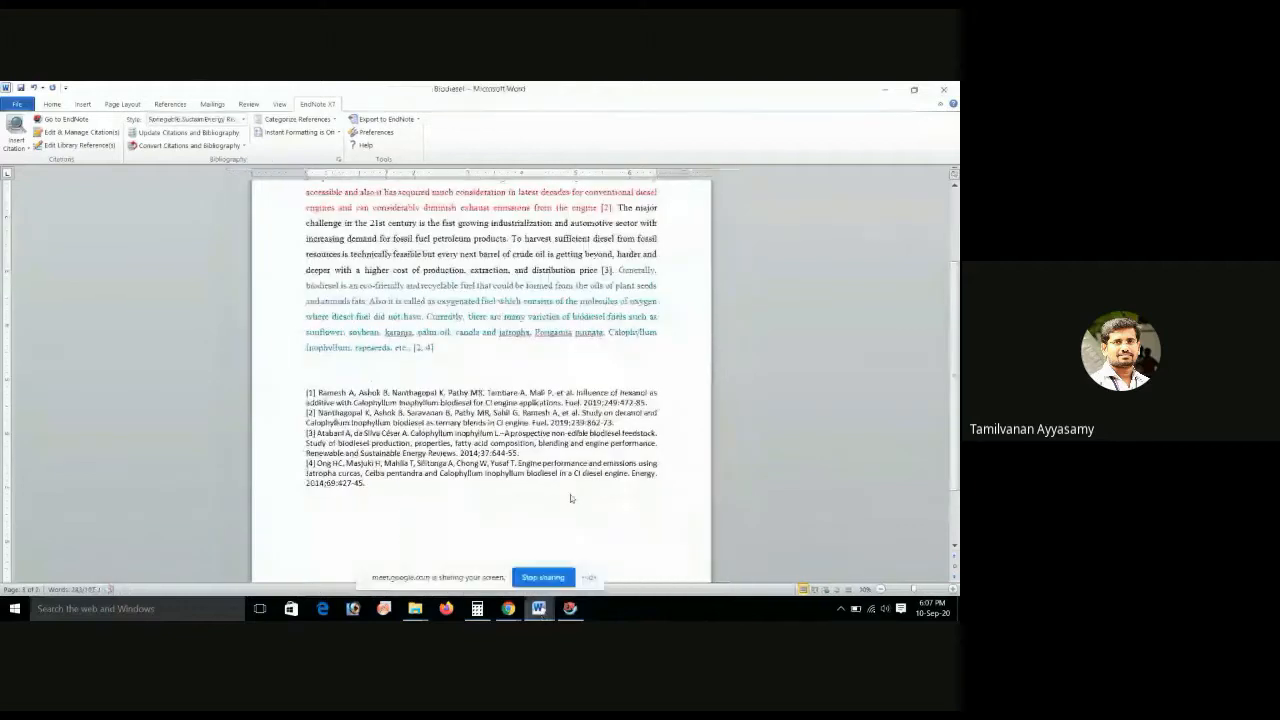
key("ctrl+v")
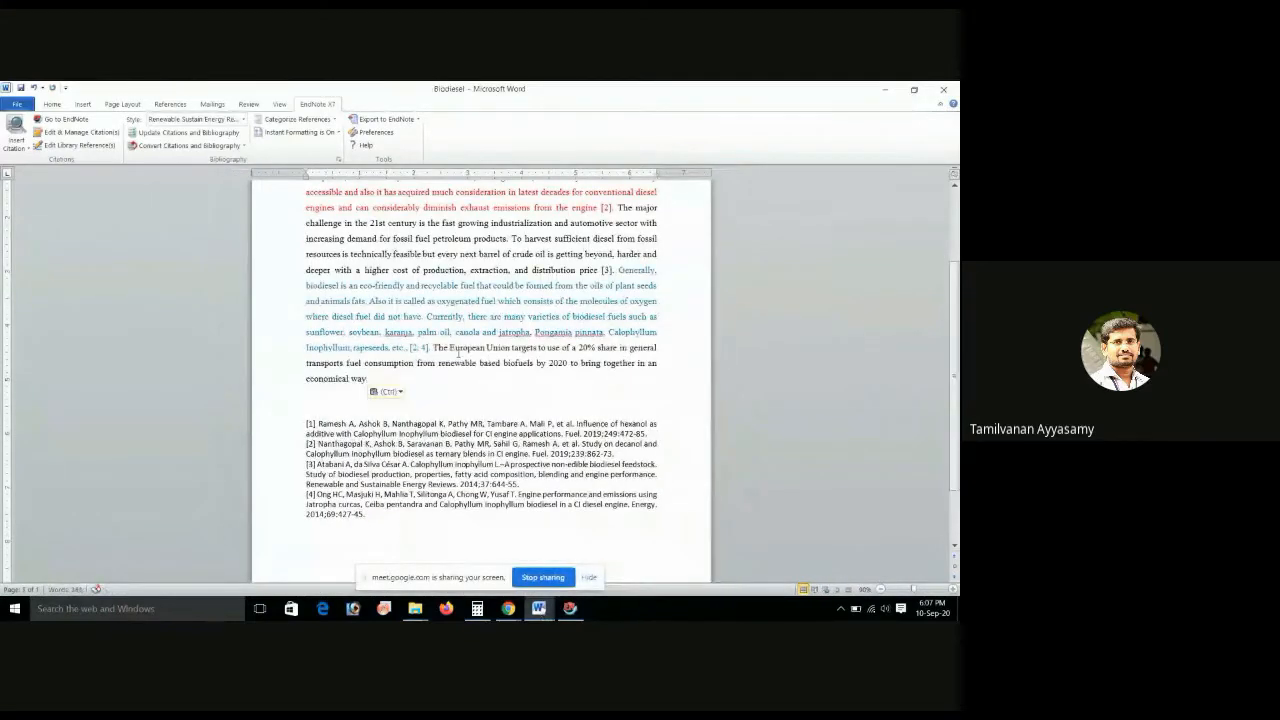
left_click_drag(433, 347, 443, 376)
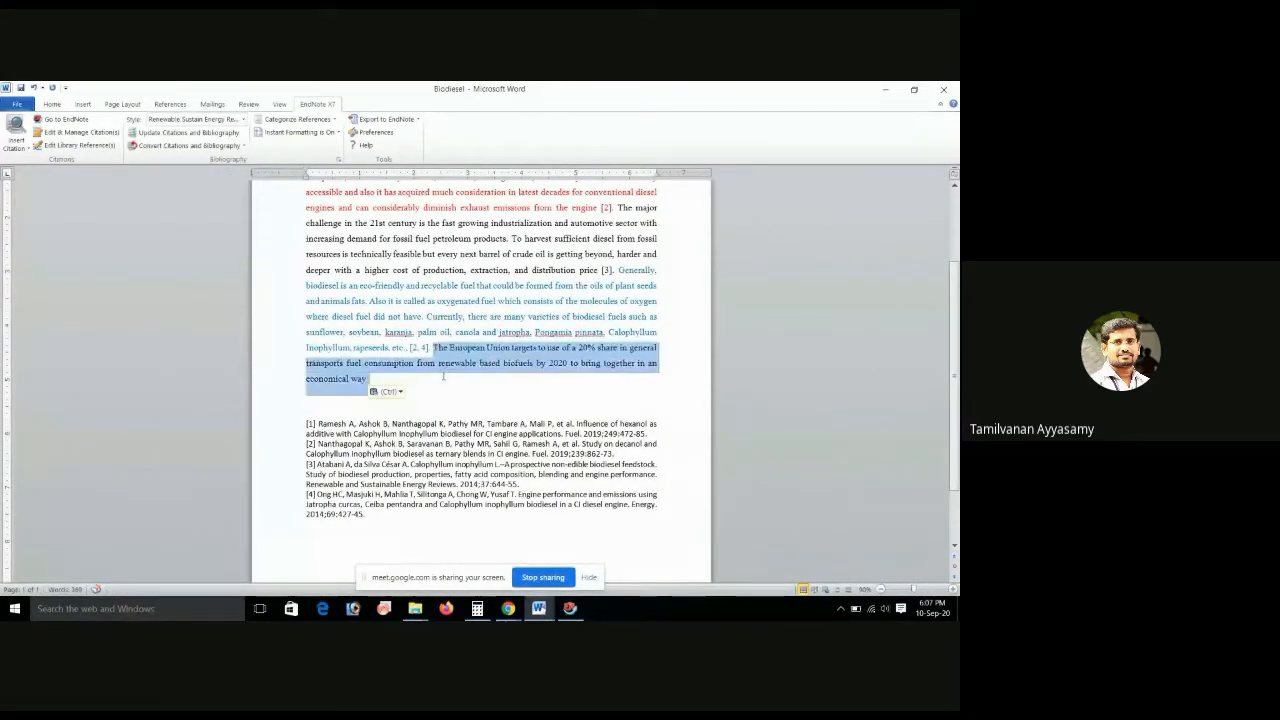
left_click(52, 104)
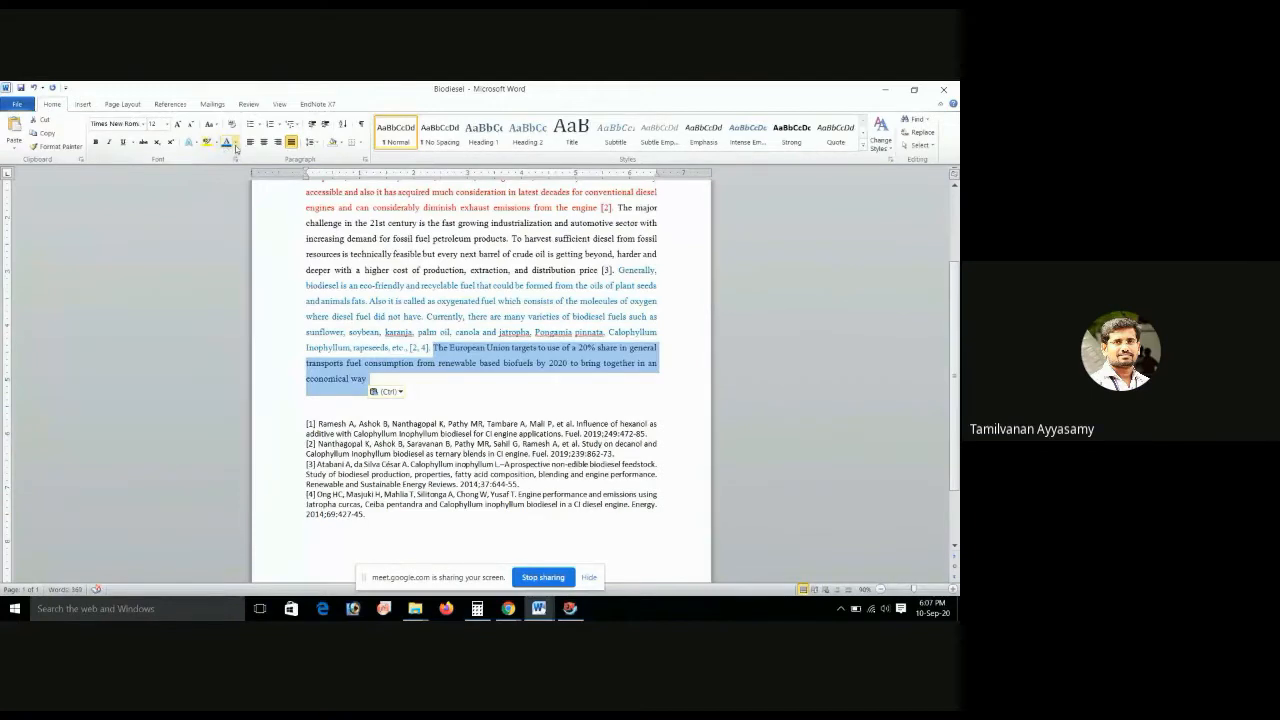
left_click(236, 143)
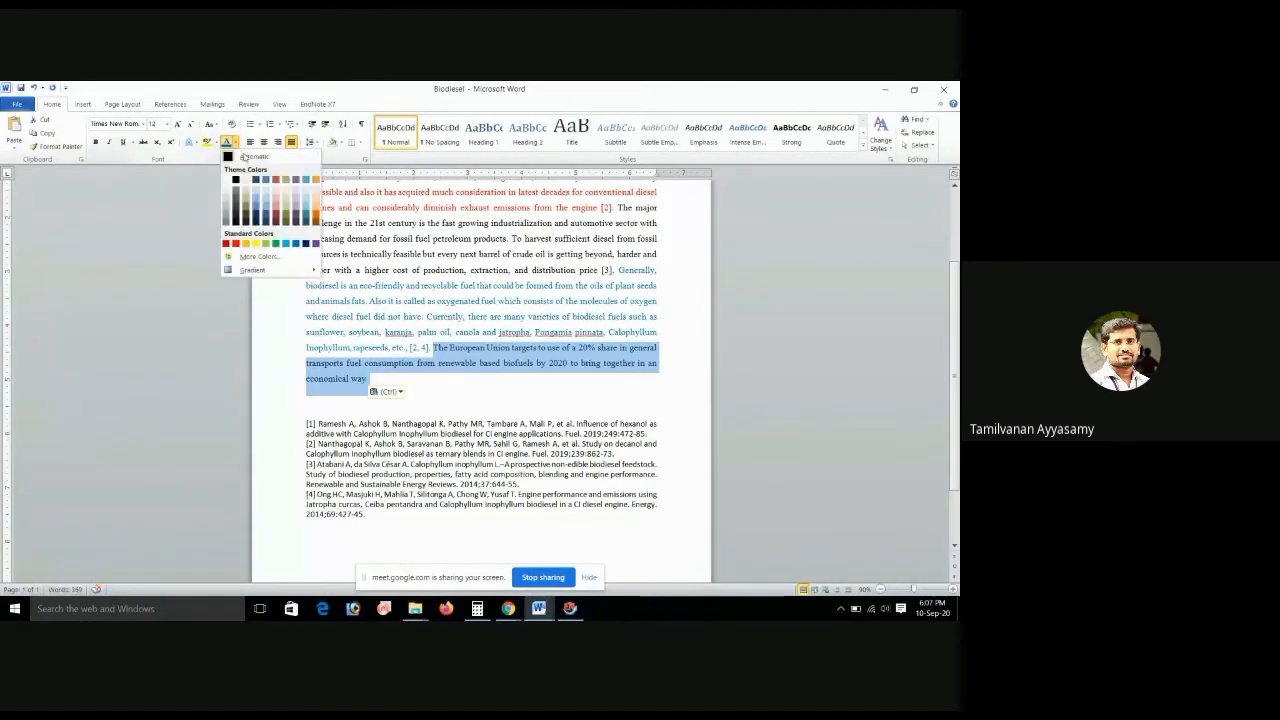
left_click(226, 244)
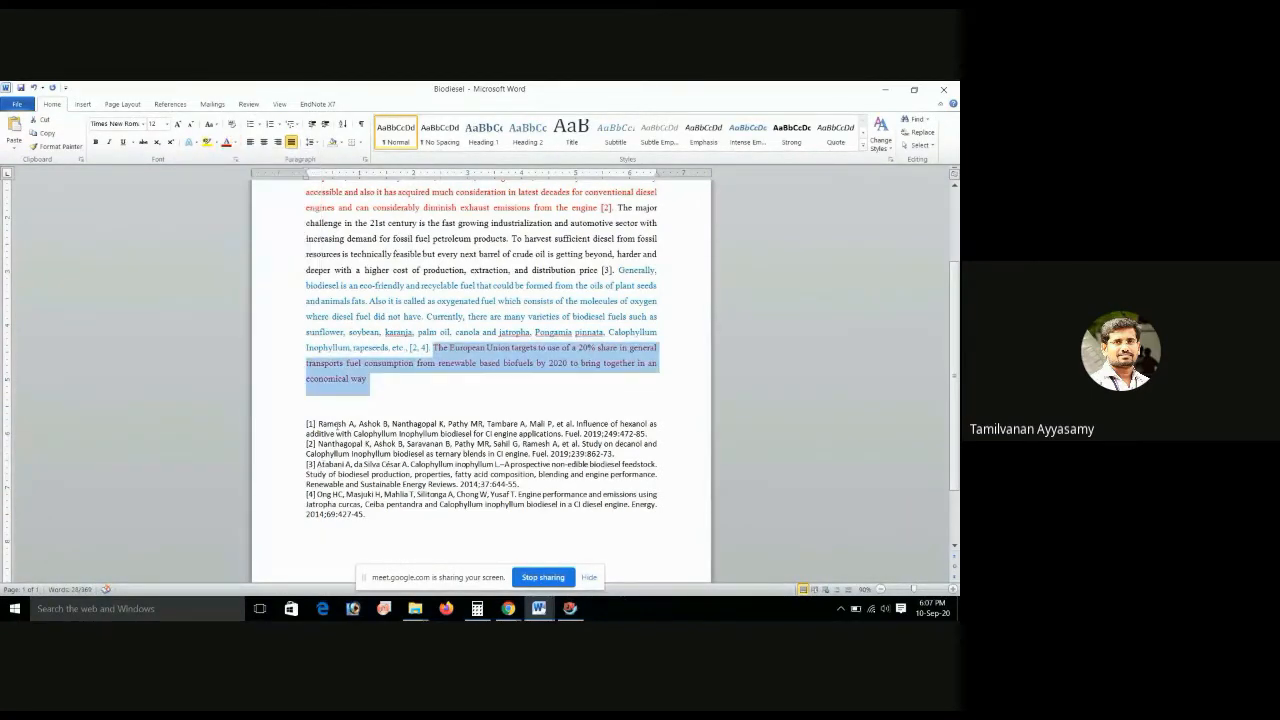
- Insert the EndNote references "Optimization of biodiesel production", "Calophyllum inophyllum L." and "Investigation on diethyl ether" as one combined citation after "economical way"
left_click(370, 385)
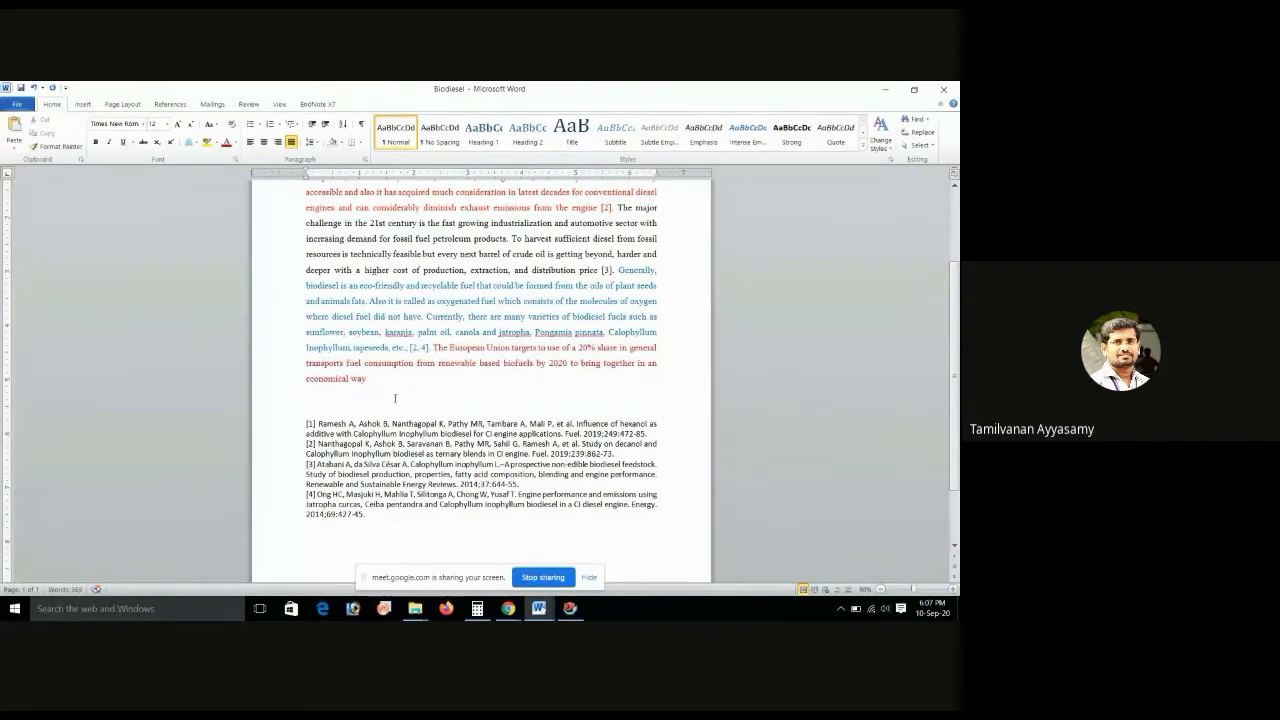
left_click(568, 609)
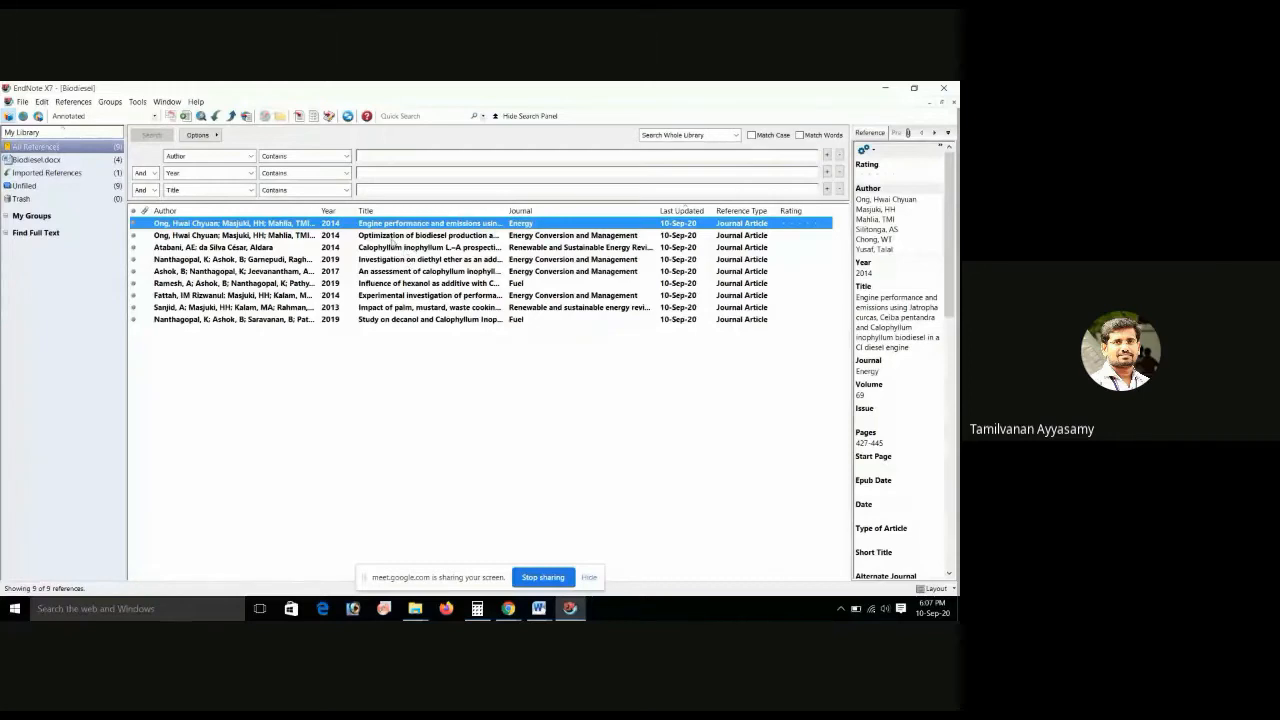
left_click(392, 238)
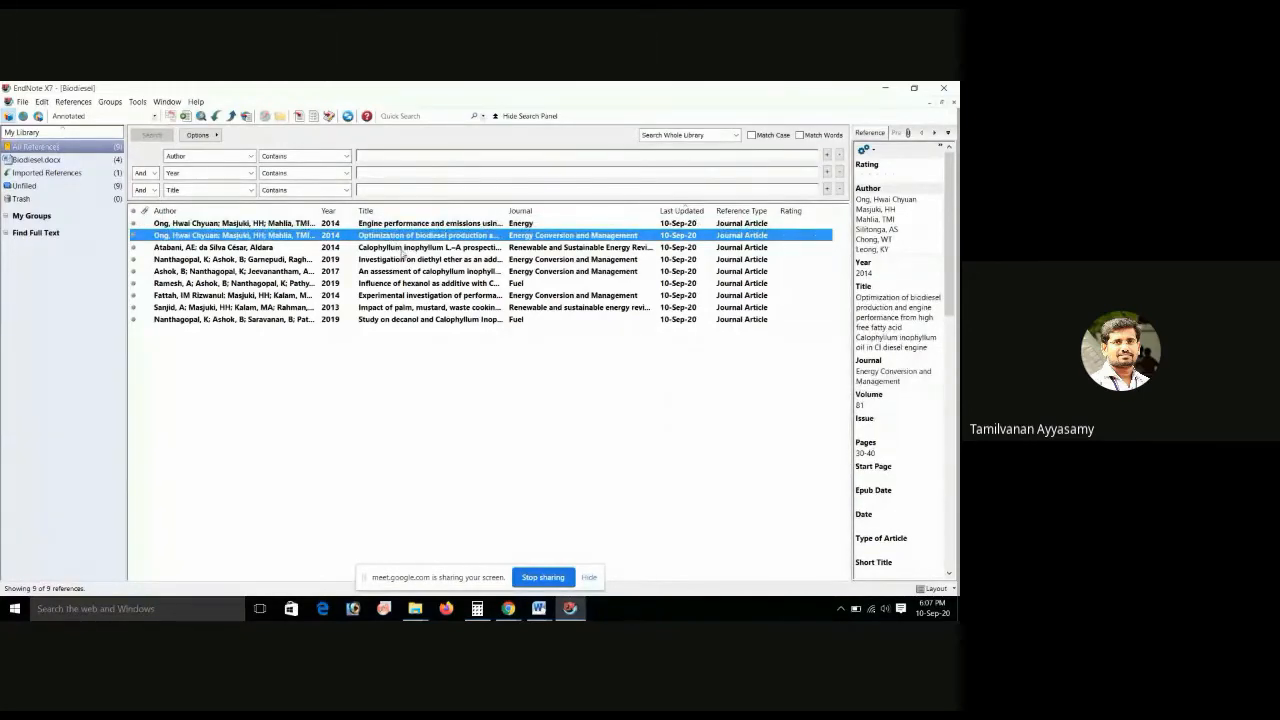
left_click(403, 249, "shift")
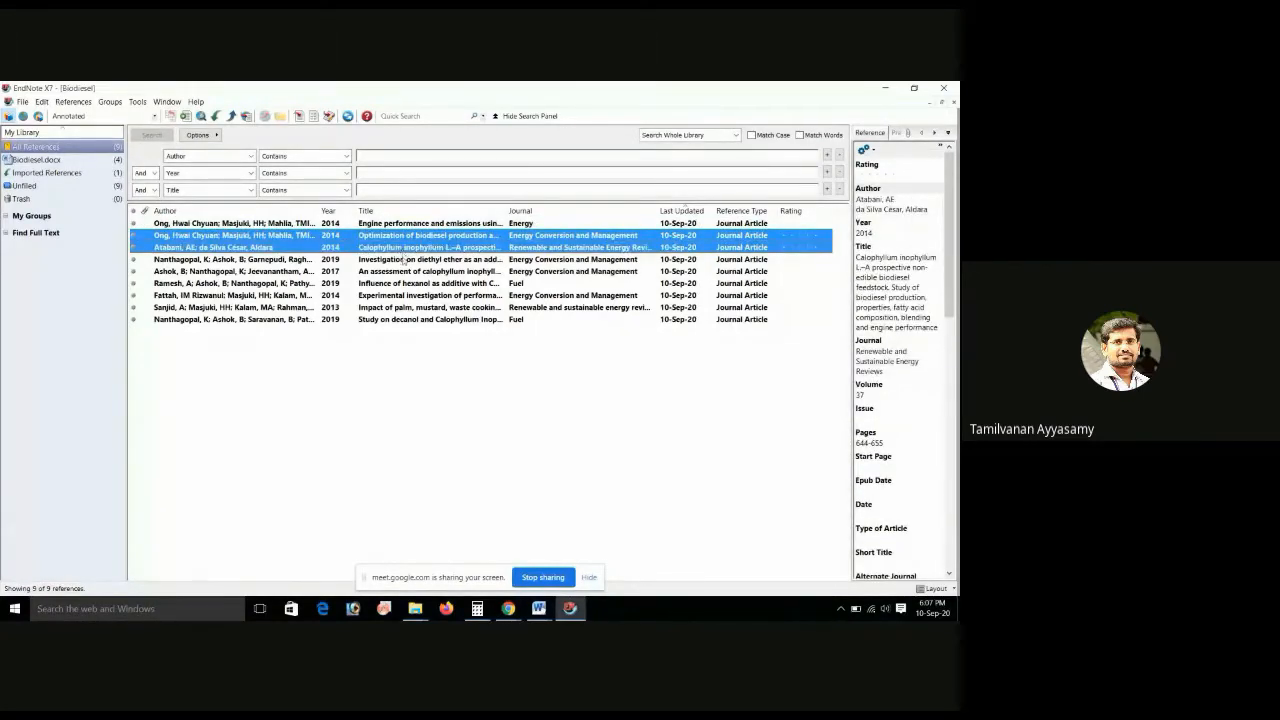
left_click(404, 261, "shift")
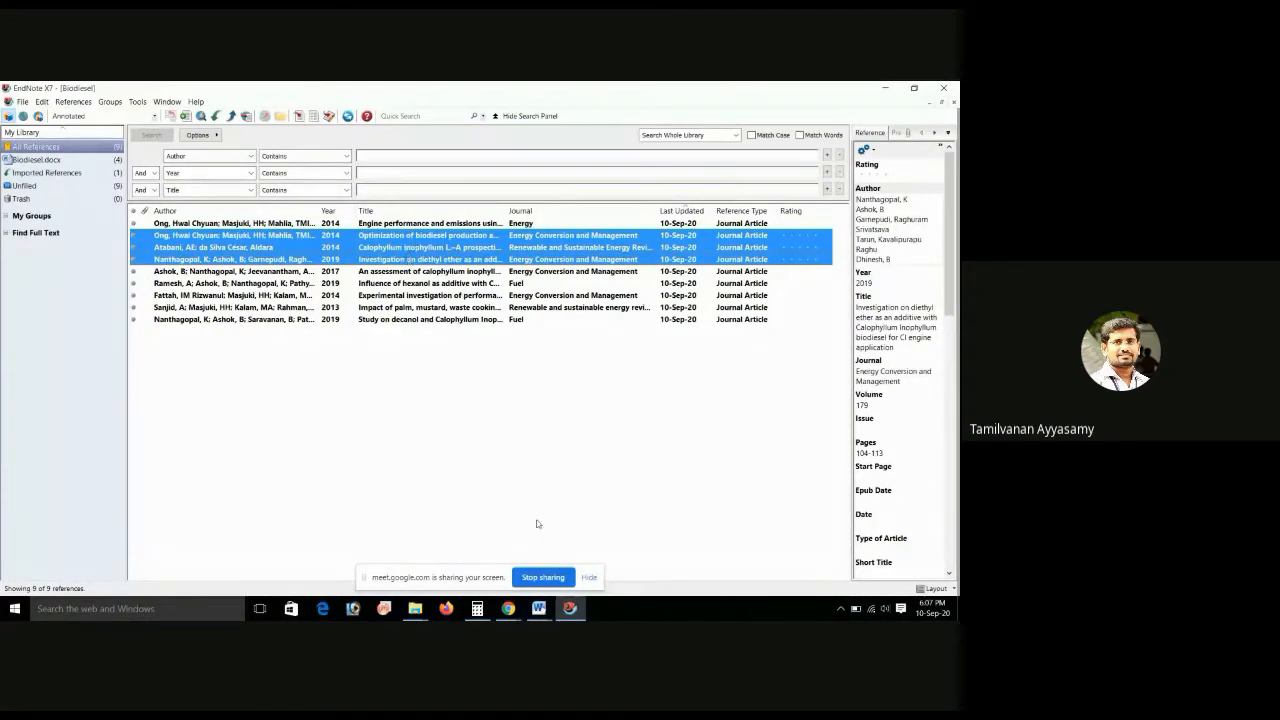
left_click(538, 608)
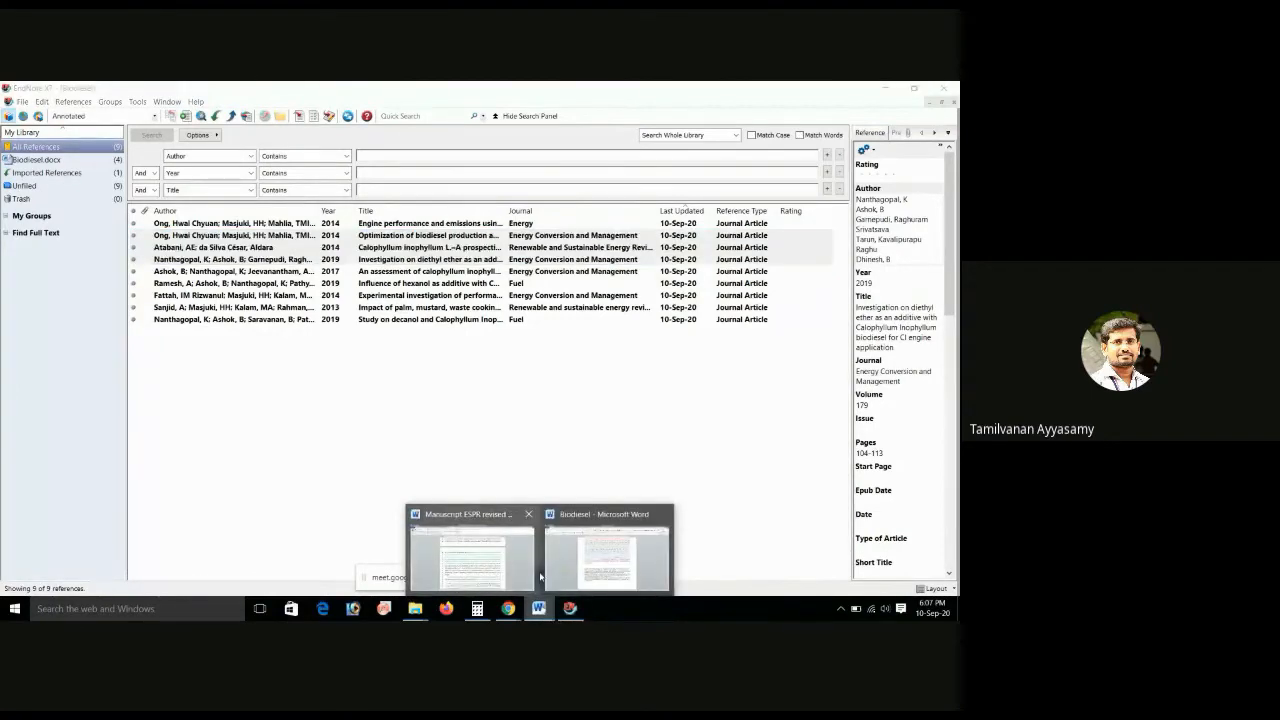
left_click(606, 556)
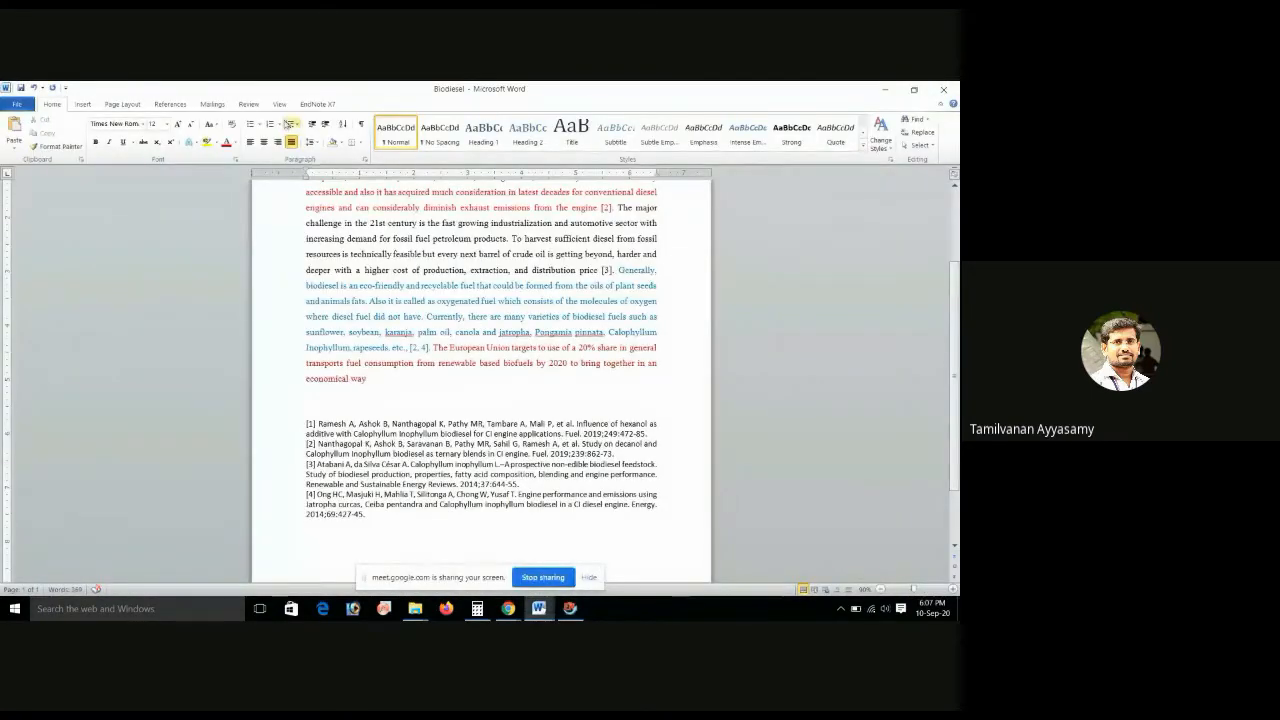
left_click(317, 104)
left_click(16, 146)
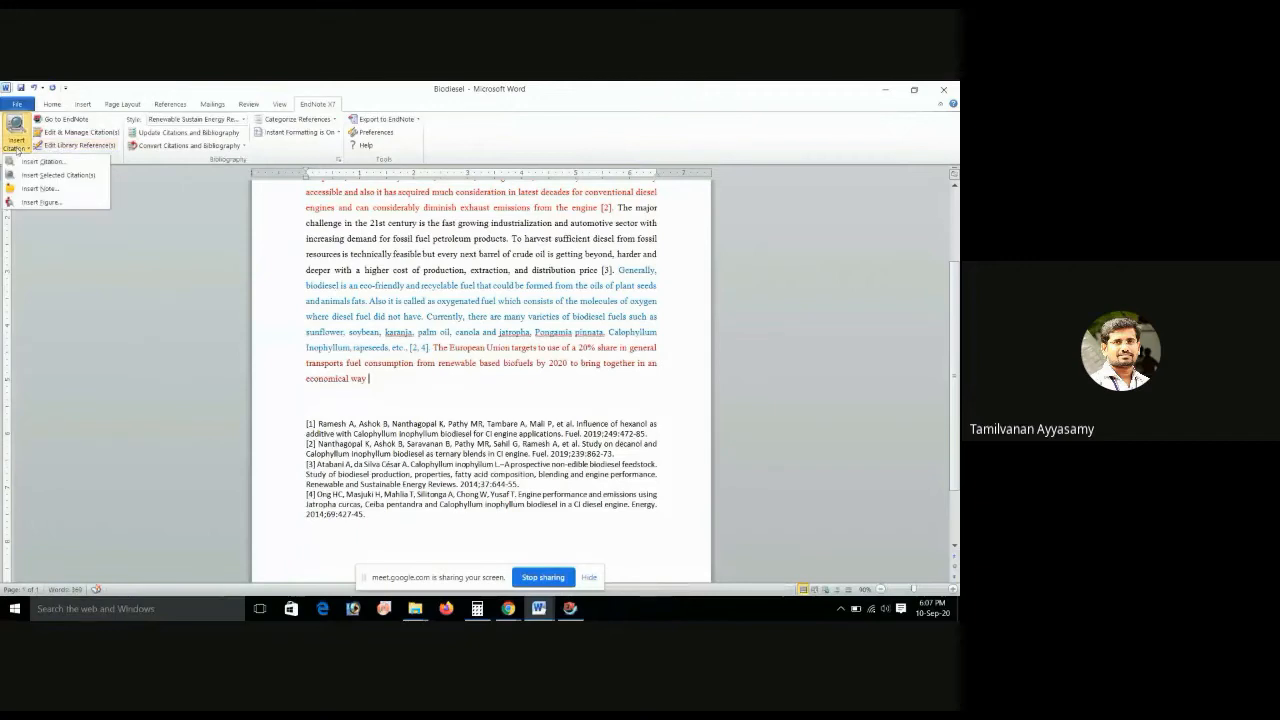
left_click(42, 161)
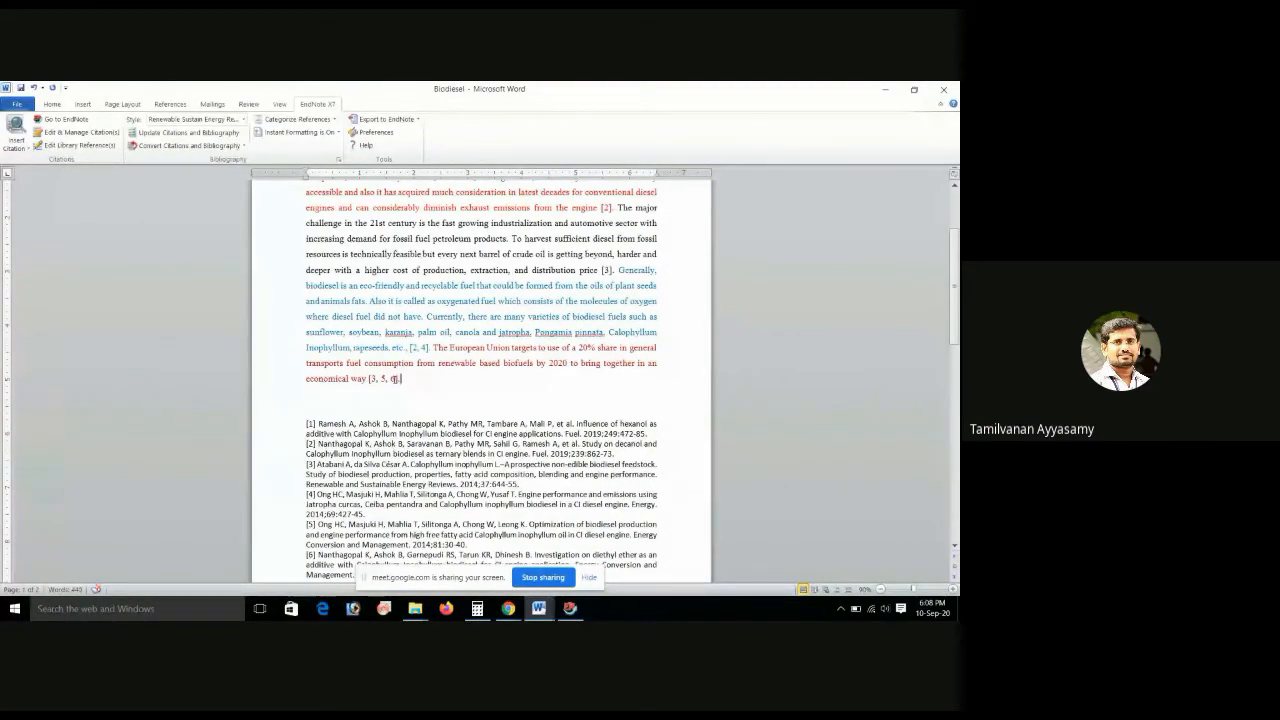
- Open the combined citation [3, 5, 6] after "economical way" for editing in EndNote's Edit & Manage Citations dialog
left_click(395, 378)
right_click(395, 378)
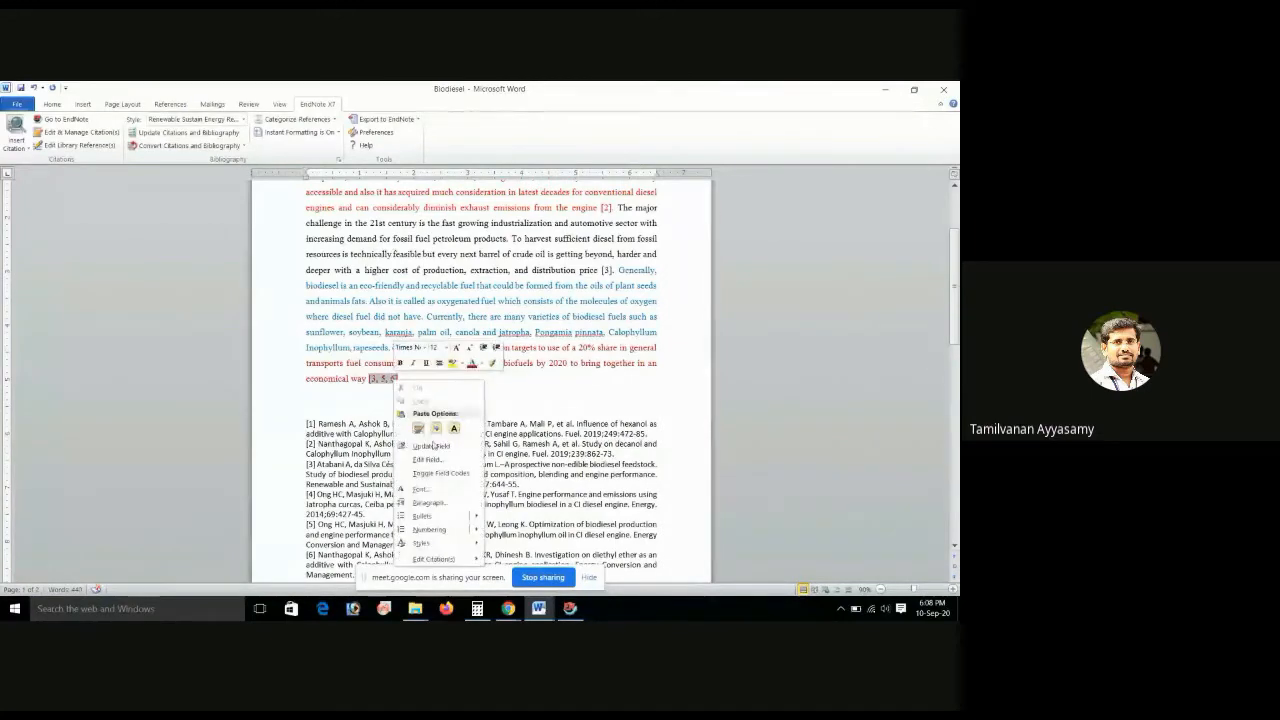
mouse_move(442, 559)
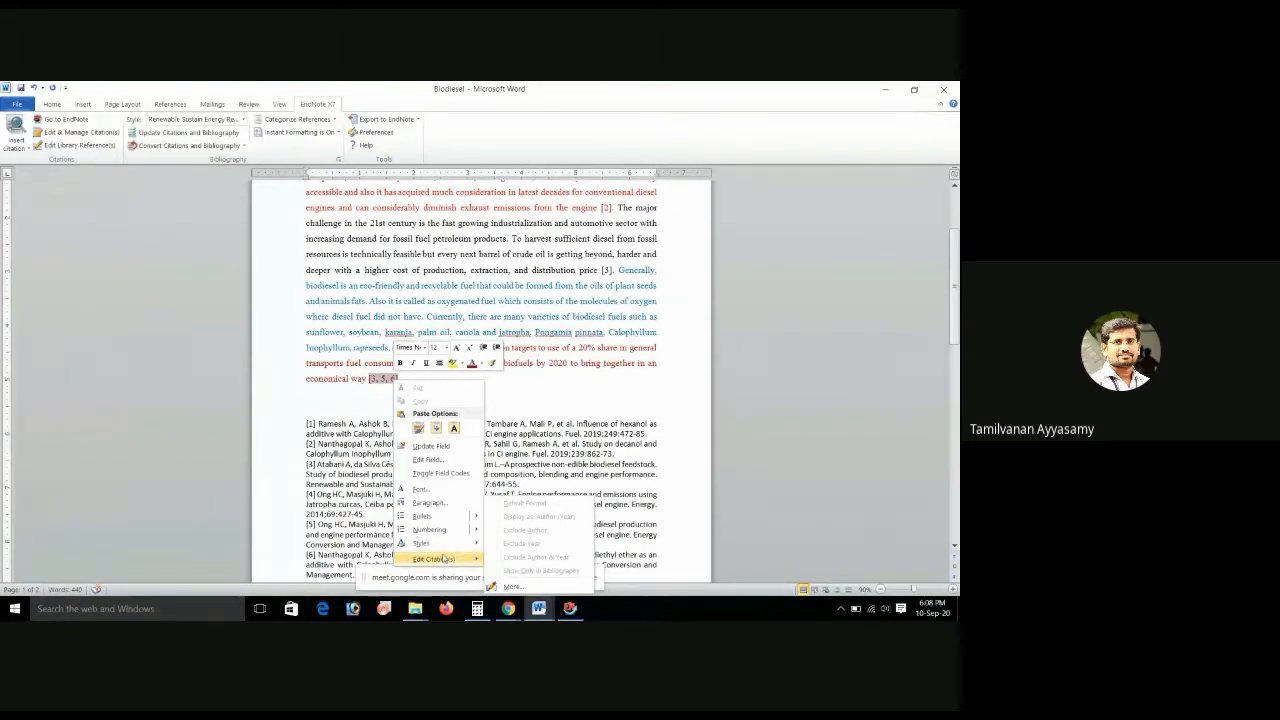
left_click(519, 587)
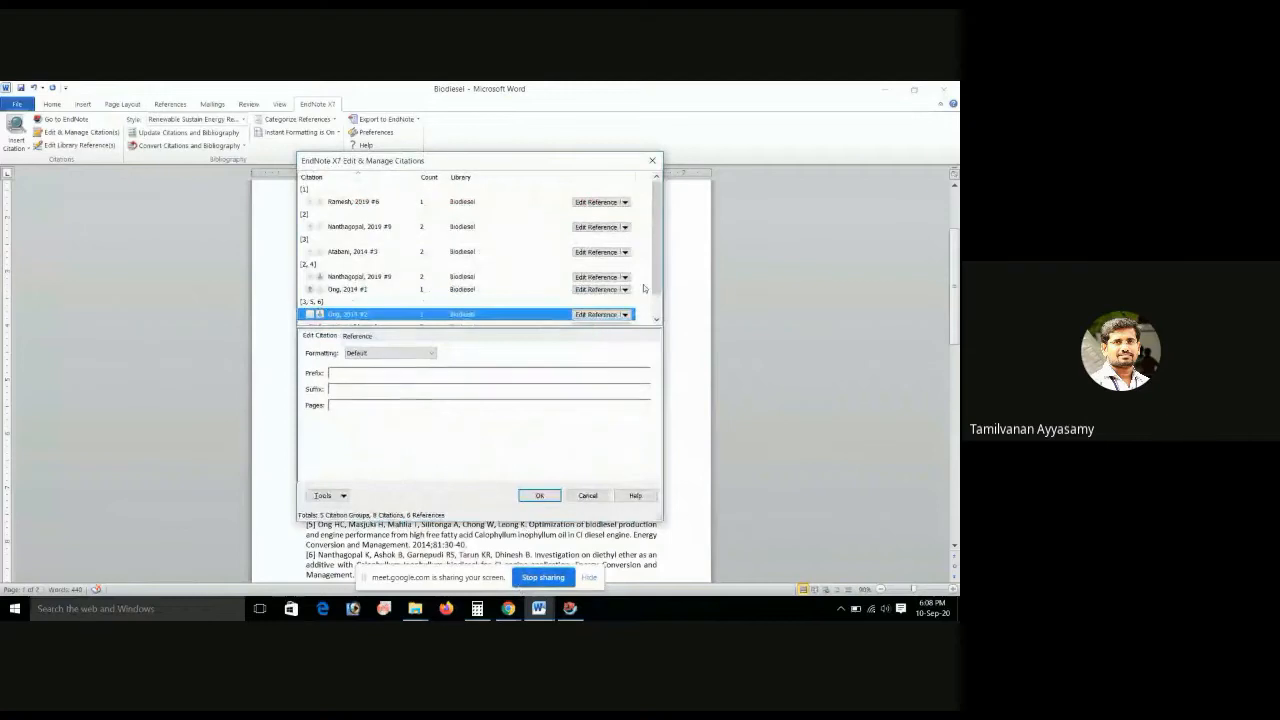
- Remove the middle reference from the [3, 5, 6] citation group and apply the change to the document
scroll(644, 289, "down", 1)
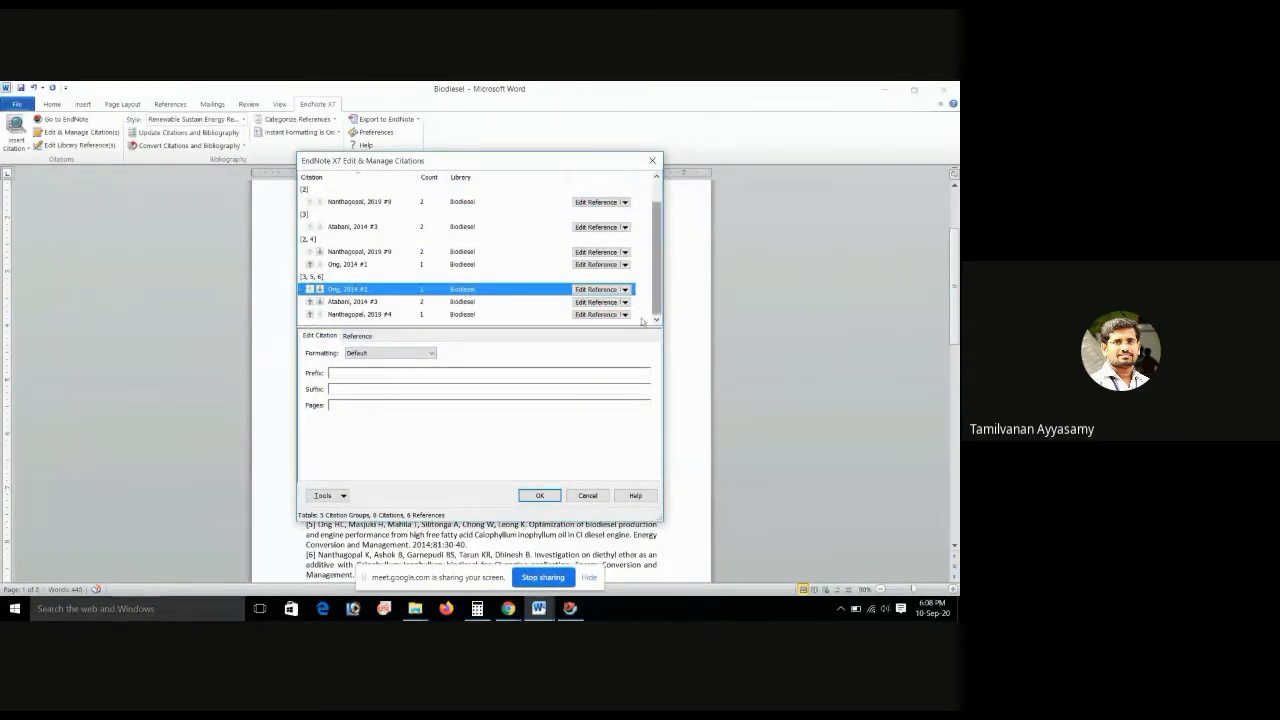
left_click(624, 289)
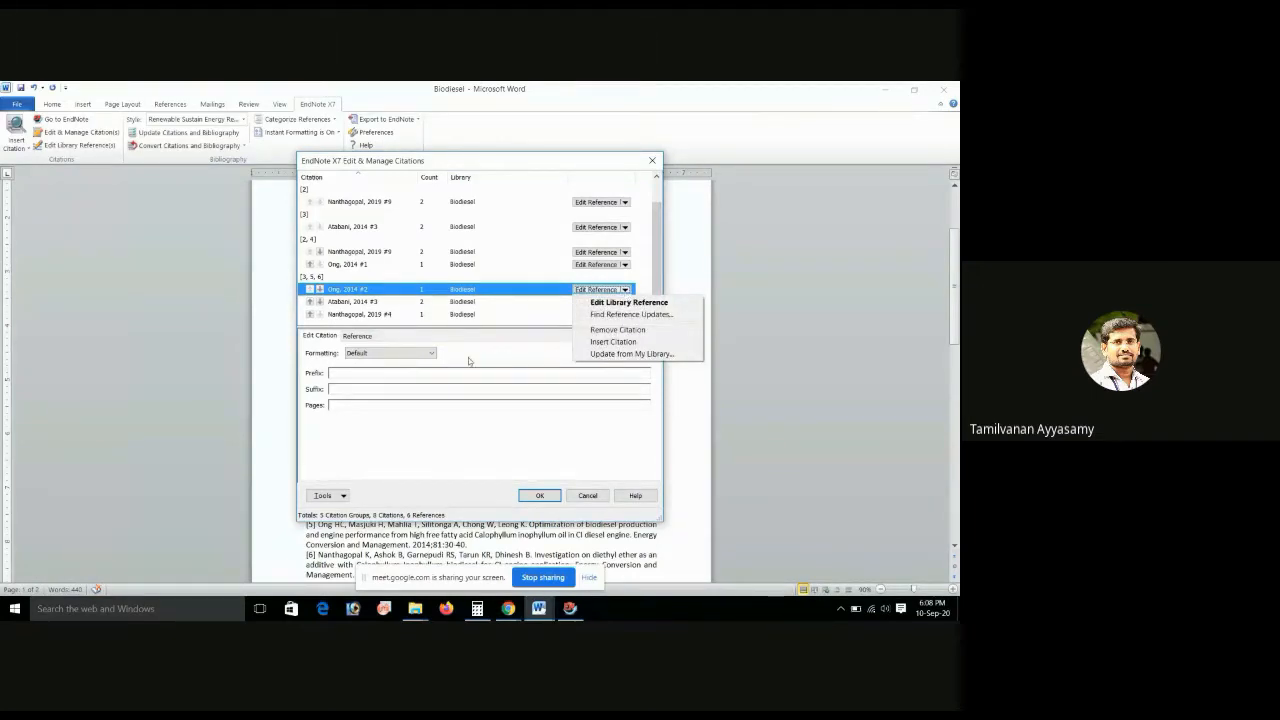
left_click(495, 314)
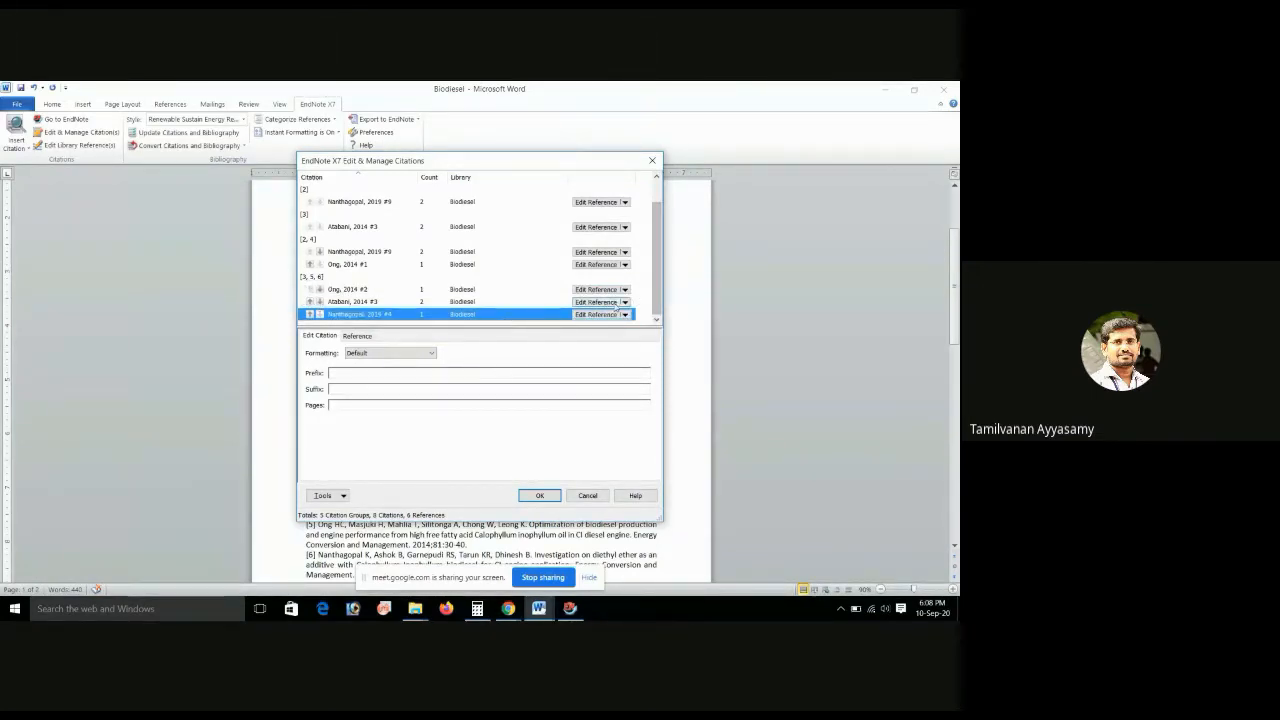
left_click(624, 302)
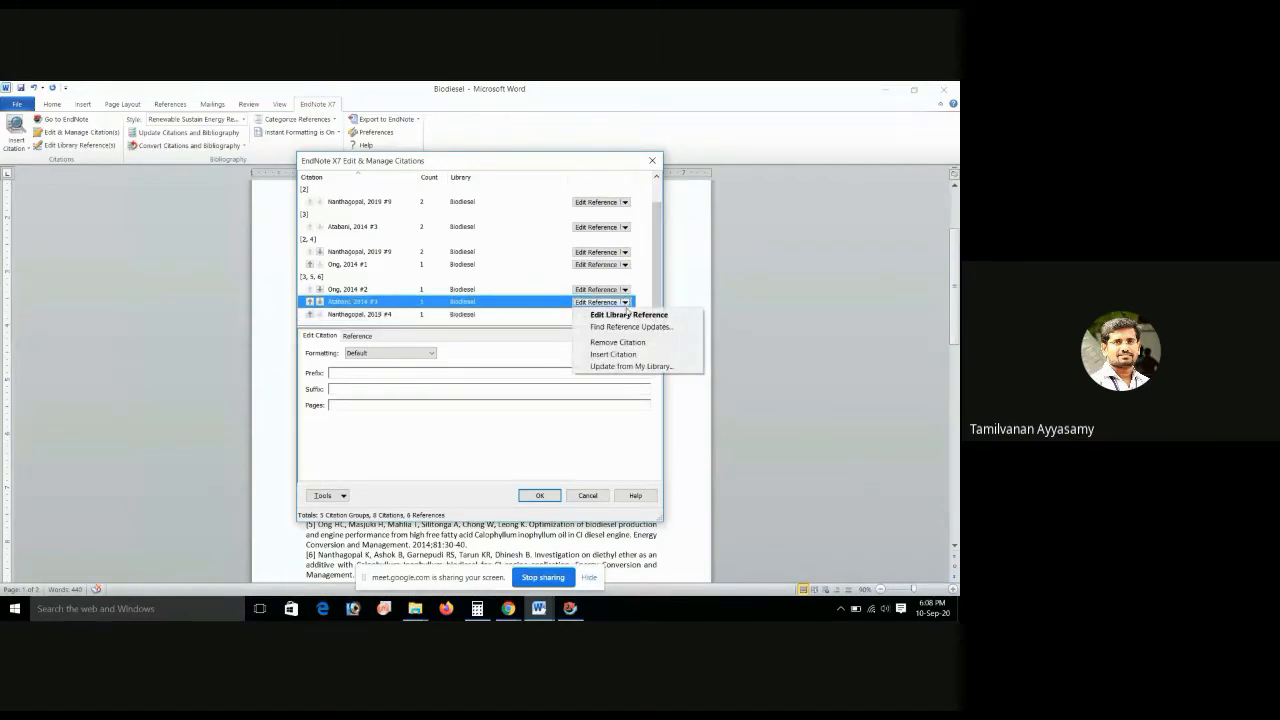
left_click(624, 342)
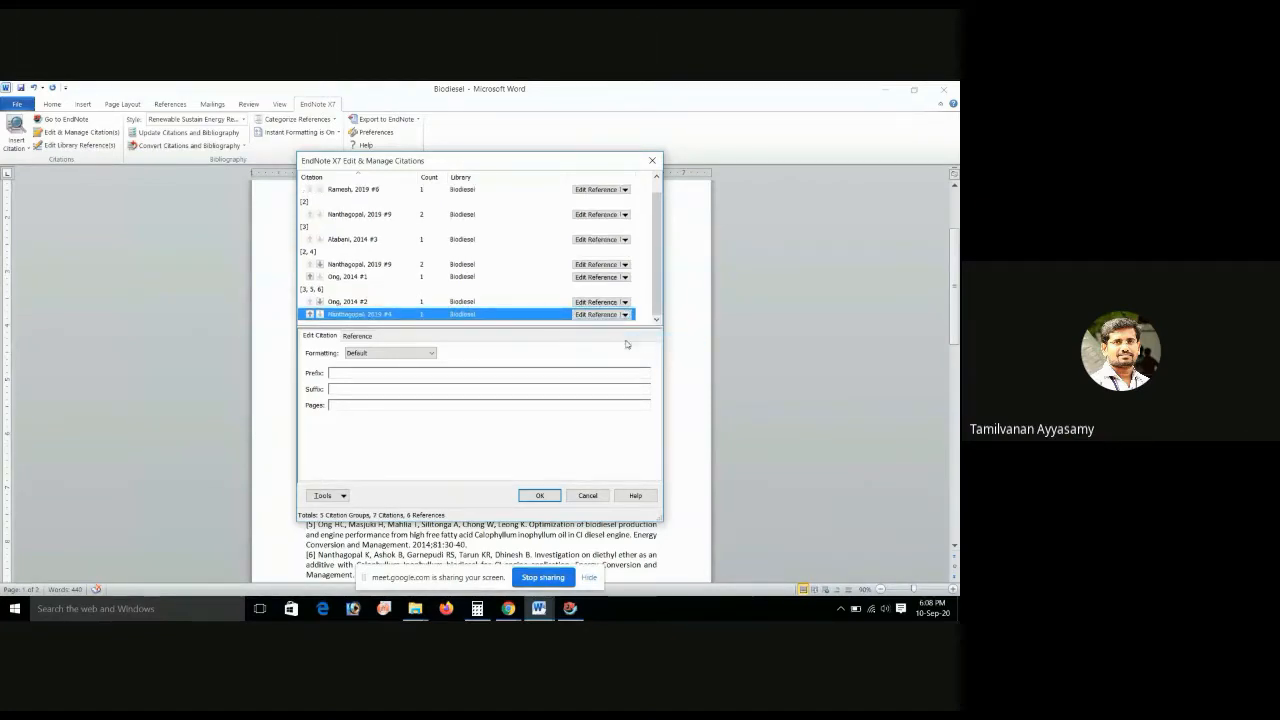
left_click(539, 495)
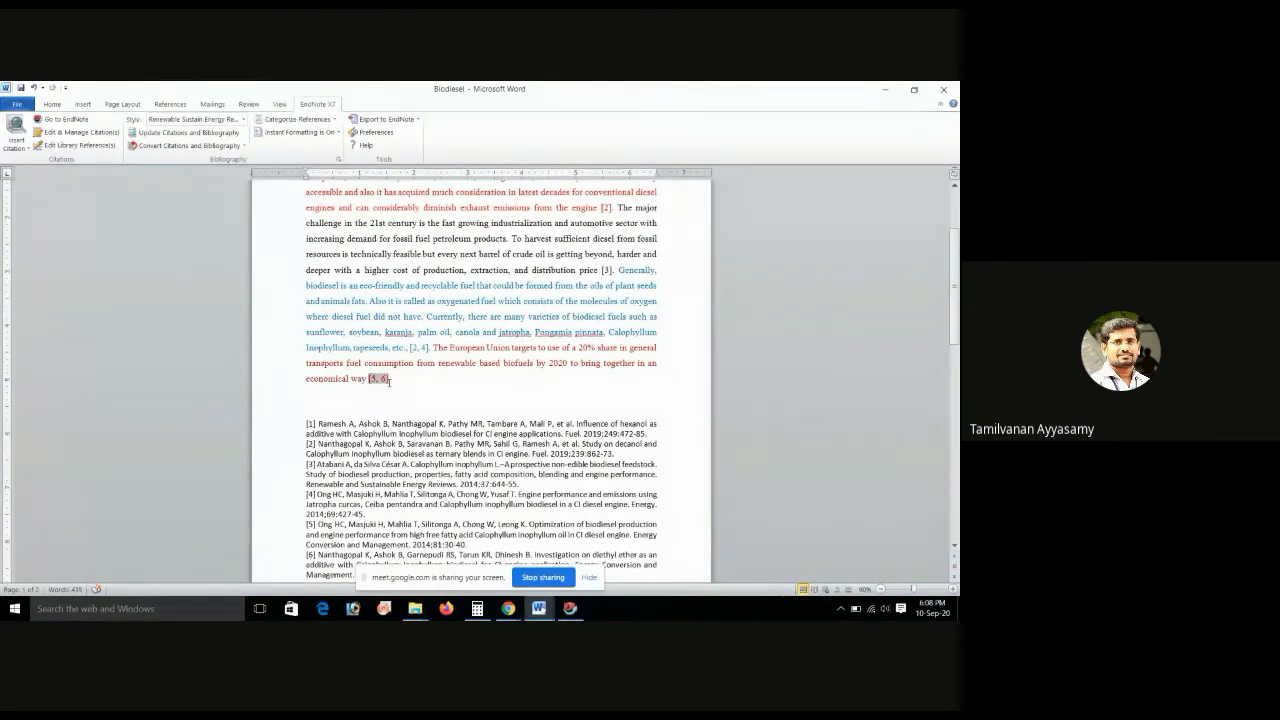
- Move the closing European Union sentence, including its [5, 6] citation, to the very beginning of the document
left_click(449, 346)
left_click_drag(434, 348, 440, 380)
key("ctrl+c")
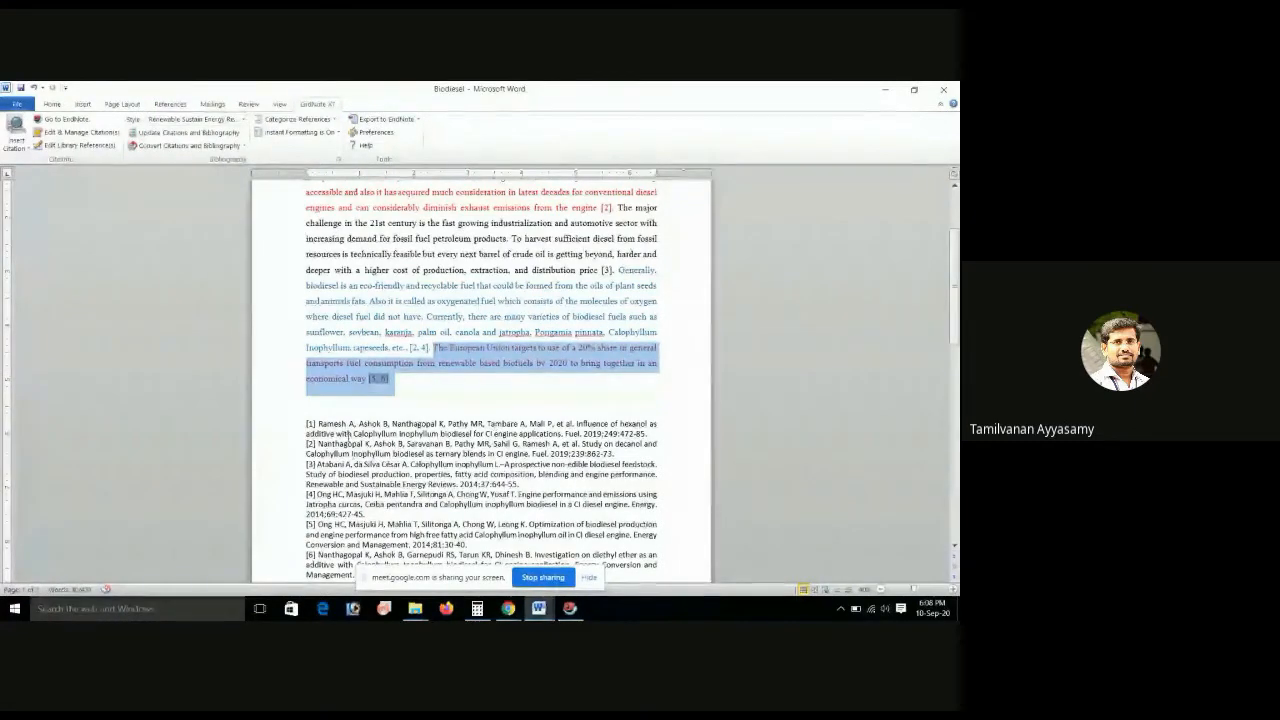
scroll(348, 437, "down", 1)
key("Delete")
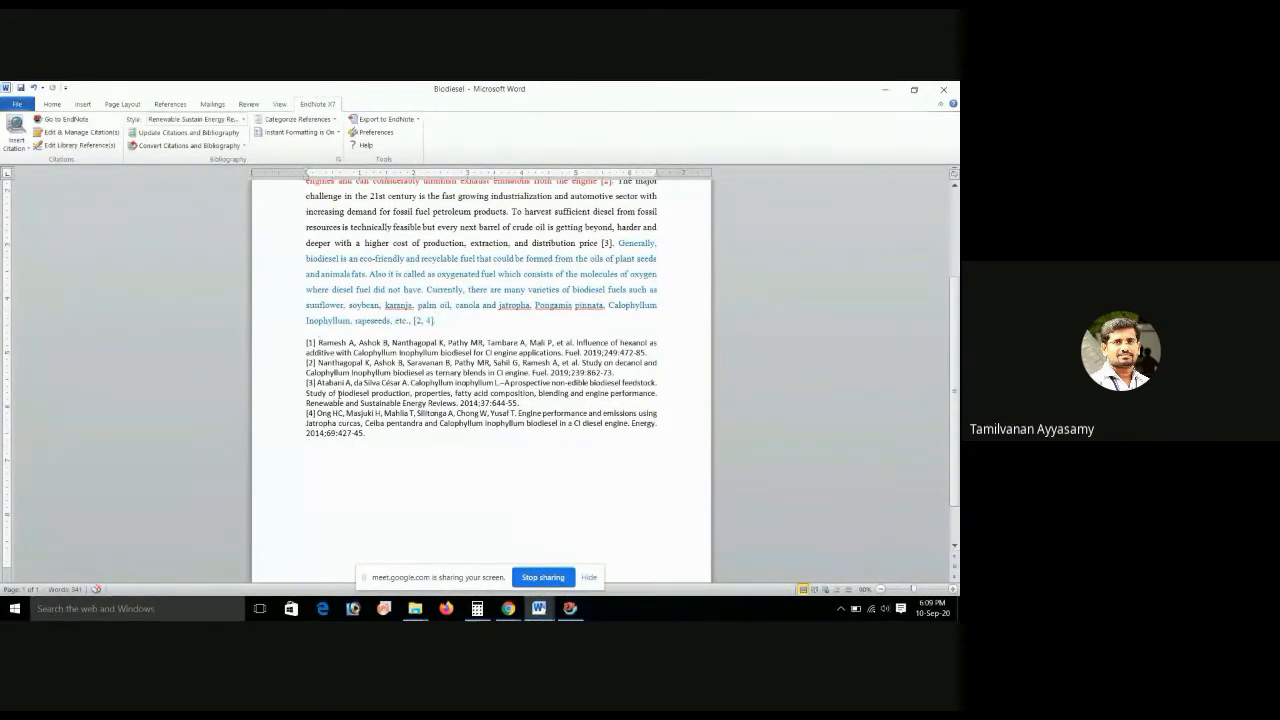
scroll(338, 393, "up", 4)
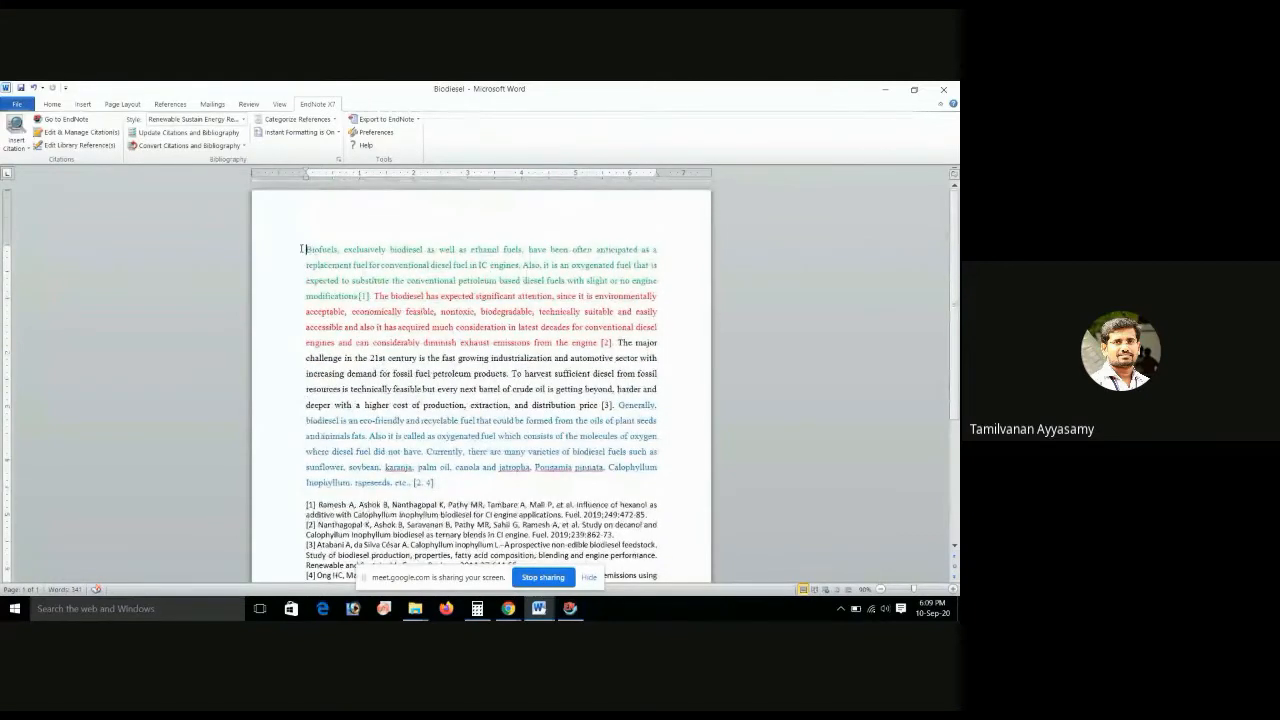
key("ctrl+v")
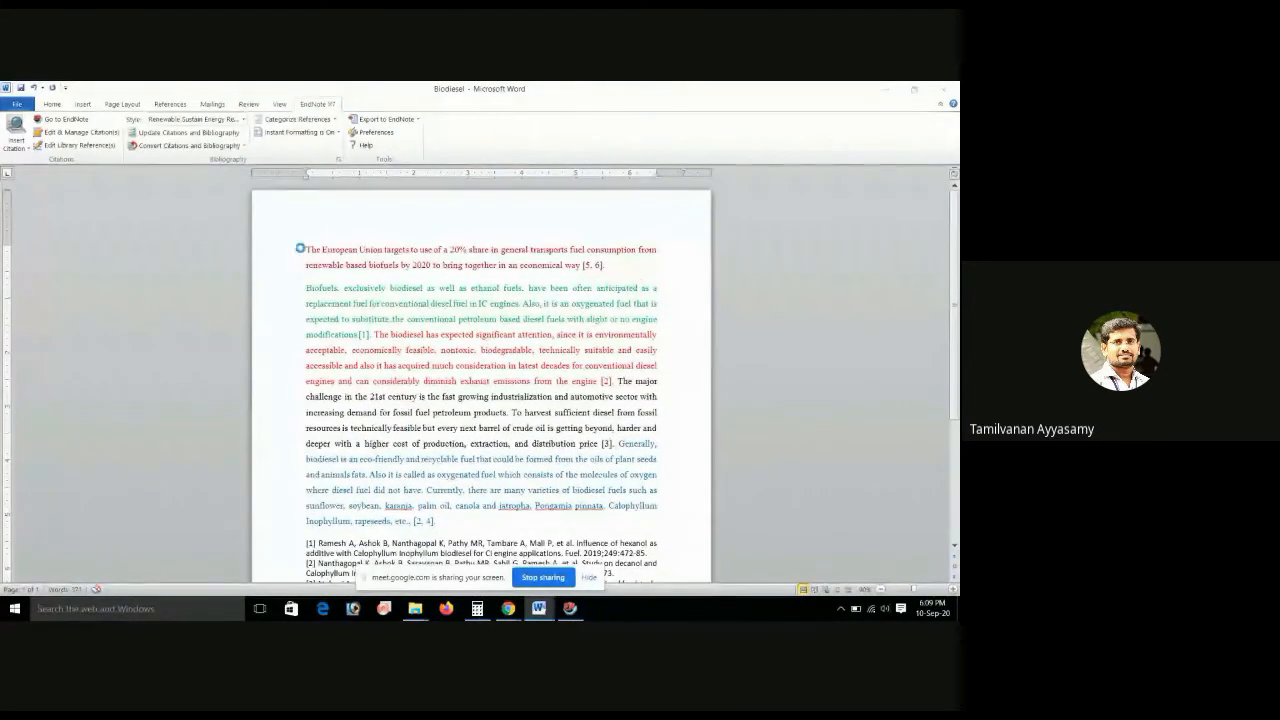
- Join the moved European Union sentence with the Biofuels paragraph that follows it
scroll(616, 521, "down", 3)
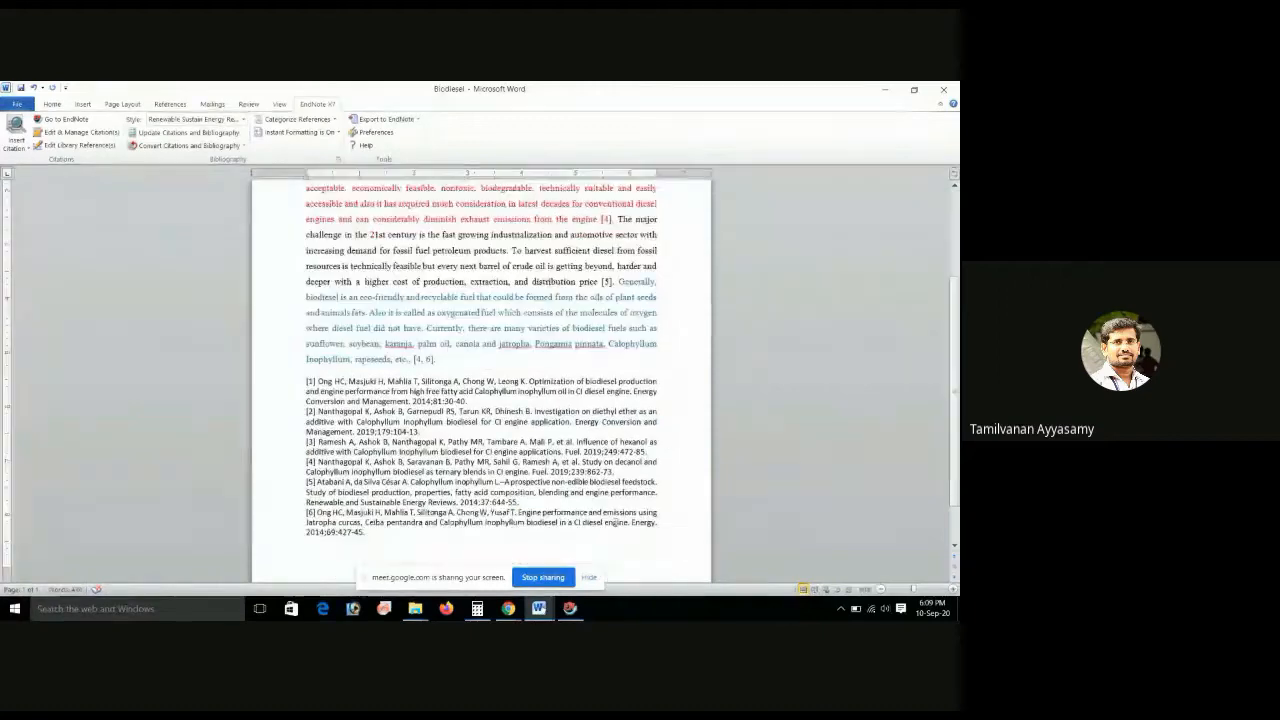
scroll(322, 366, "down", 1)
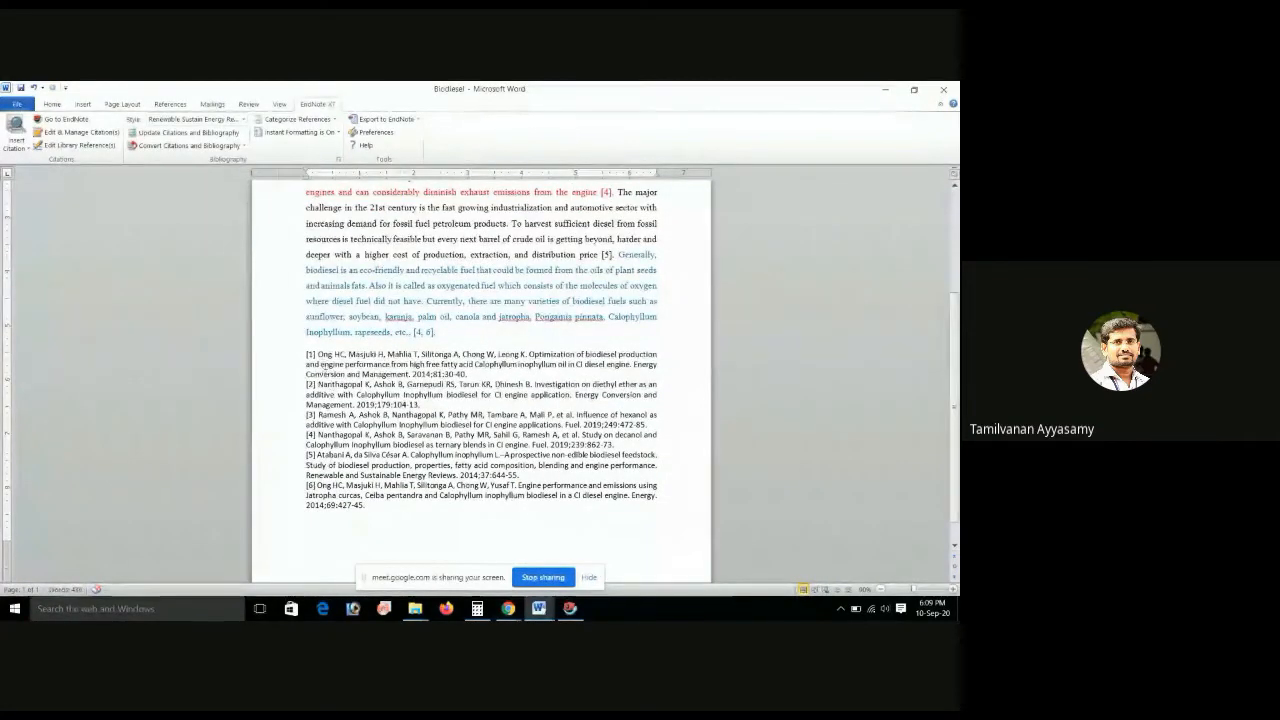
scroll(613, 247, "up", 6)
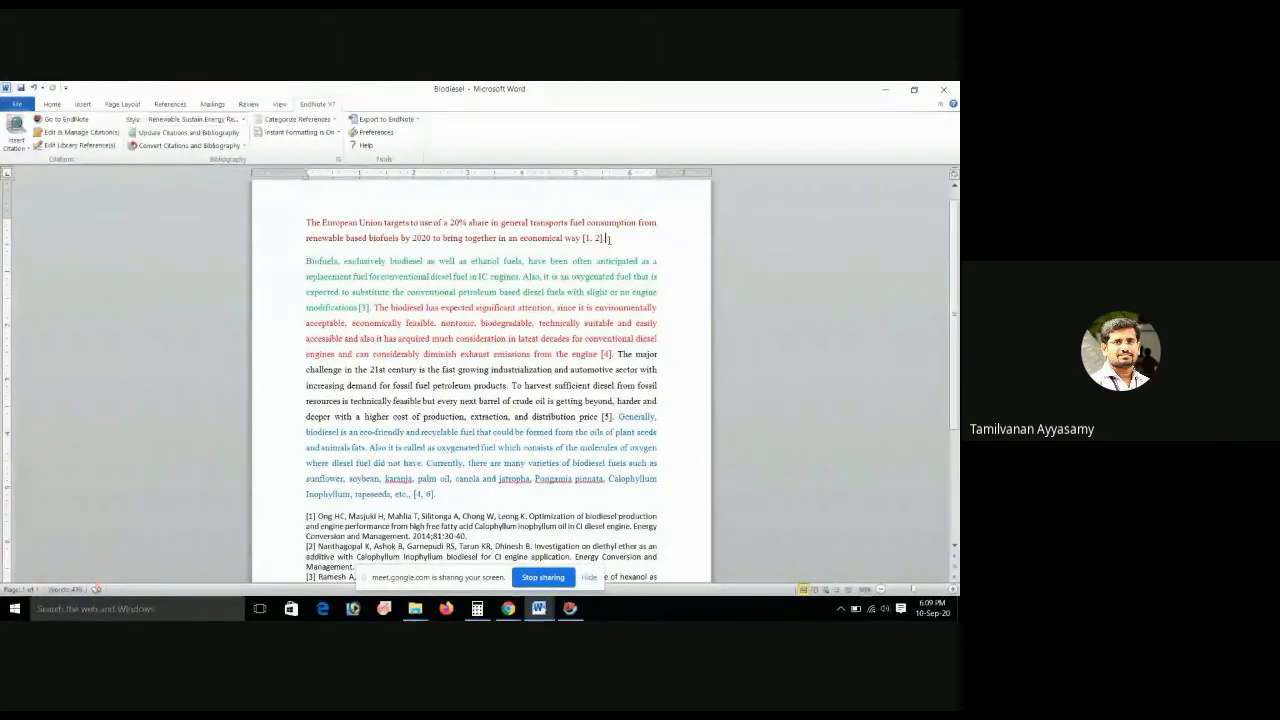
key("BackSpace")
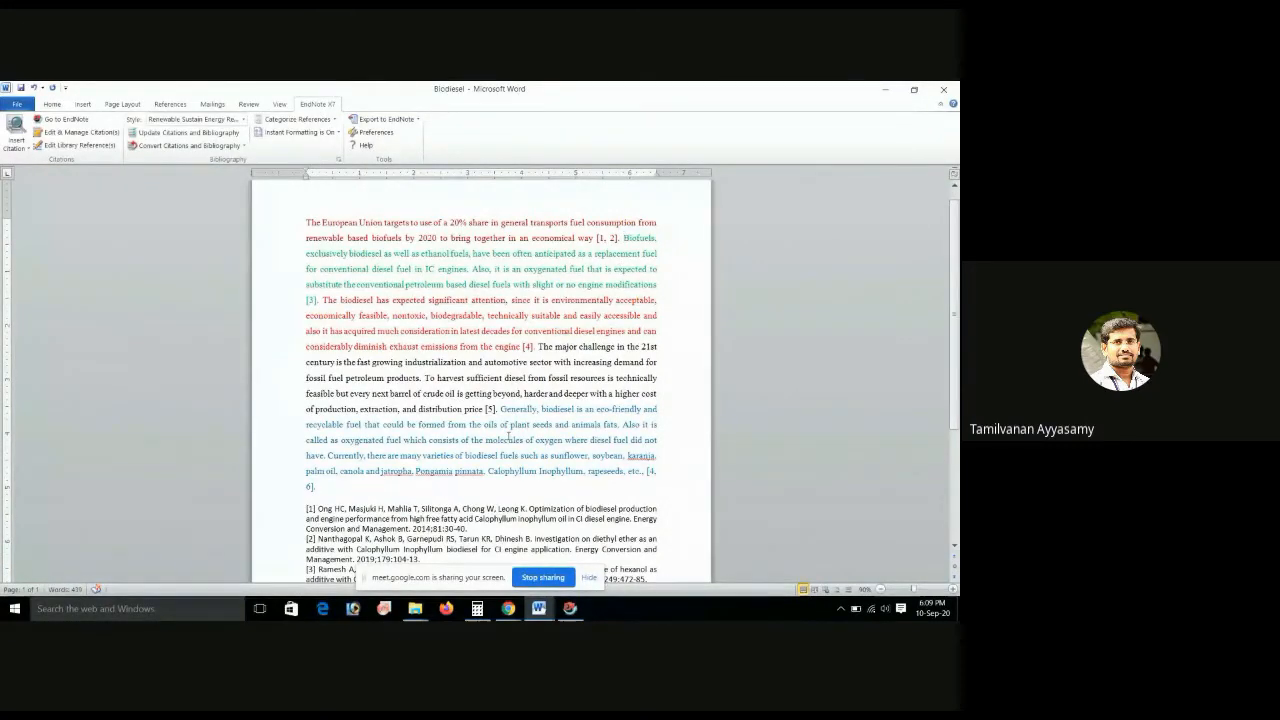
- Examine the full bibliography and compare its numbering with the in-text citations
scroll(464, 470, "down", 1)
scroll(464, 470, "down", 3)
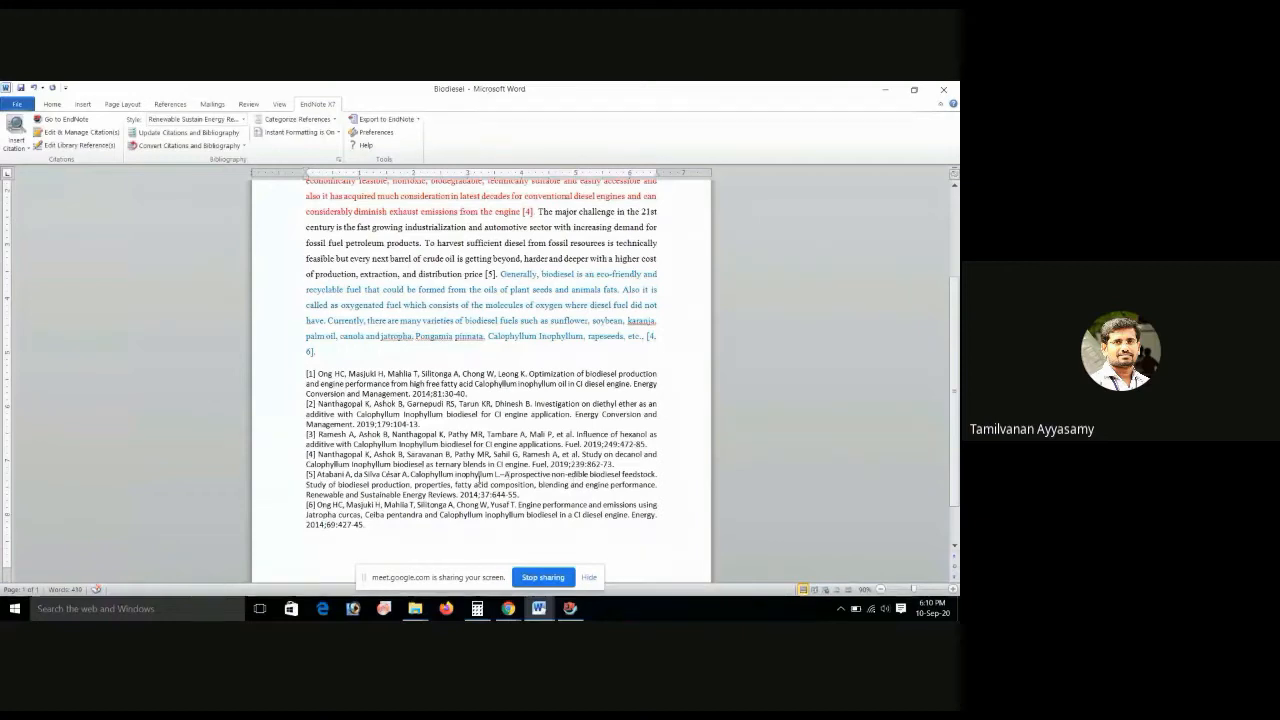
left_click(409, 475)
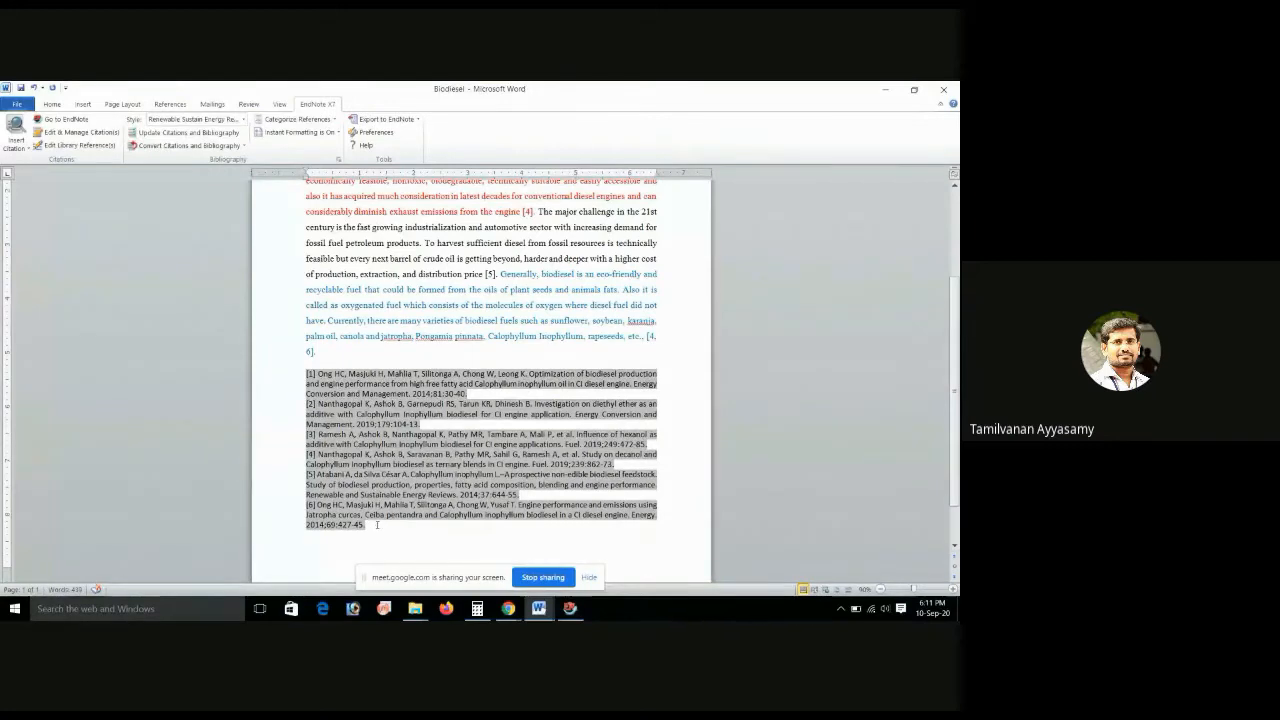
left_click_drag(377, 524, 303, 375)
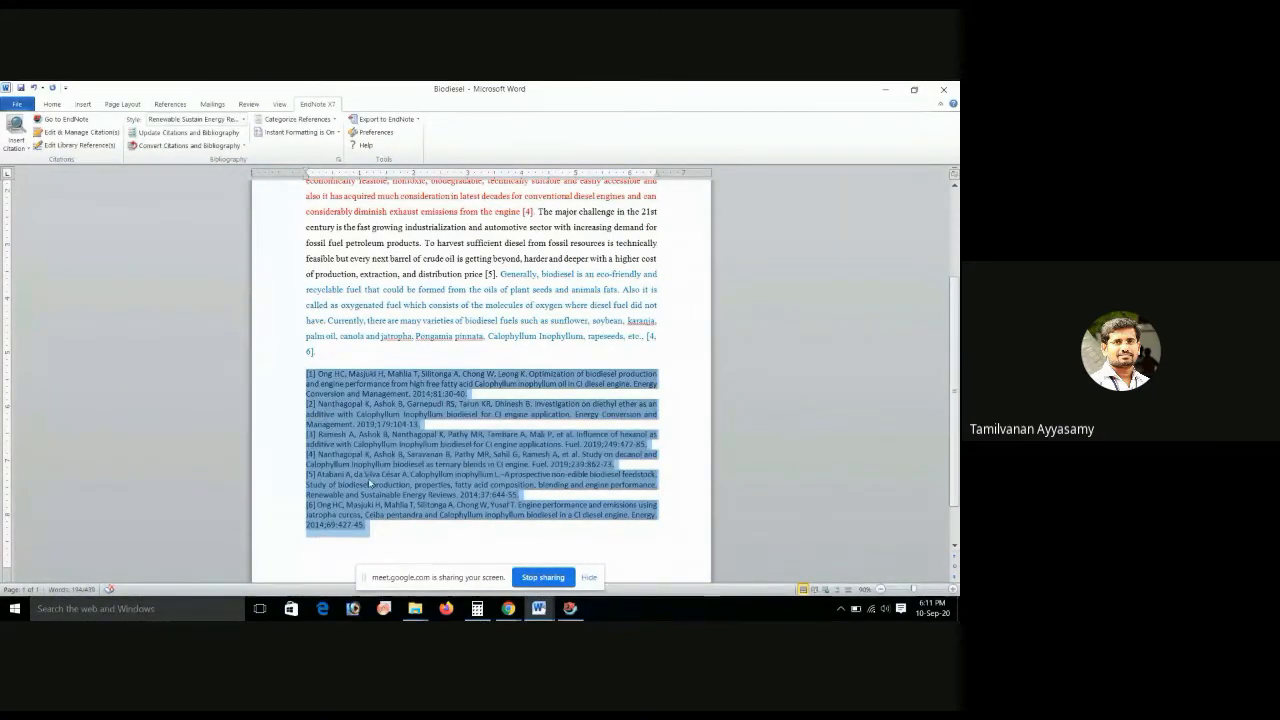
scroll(368, 478, "up", 1)
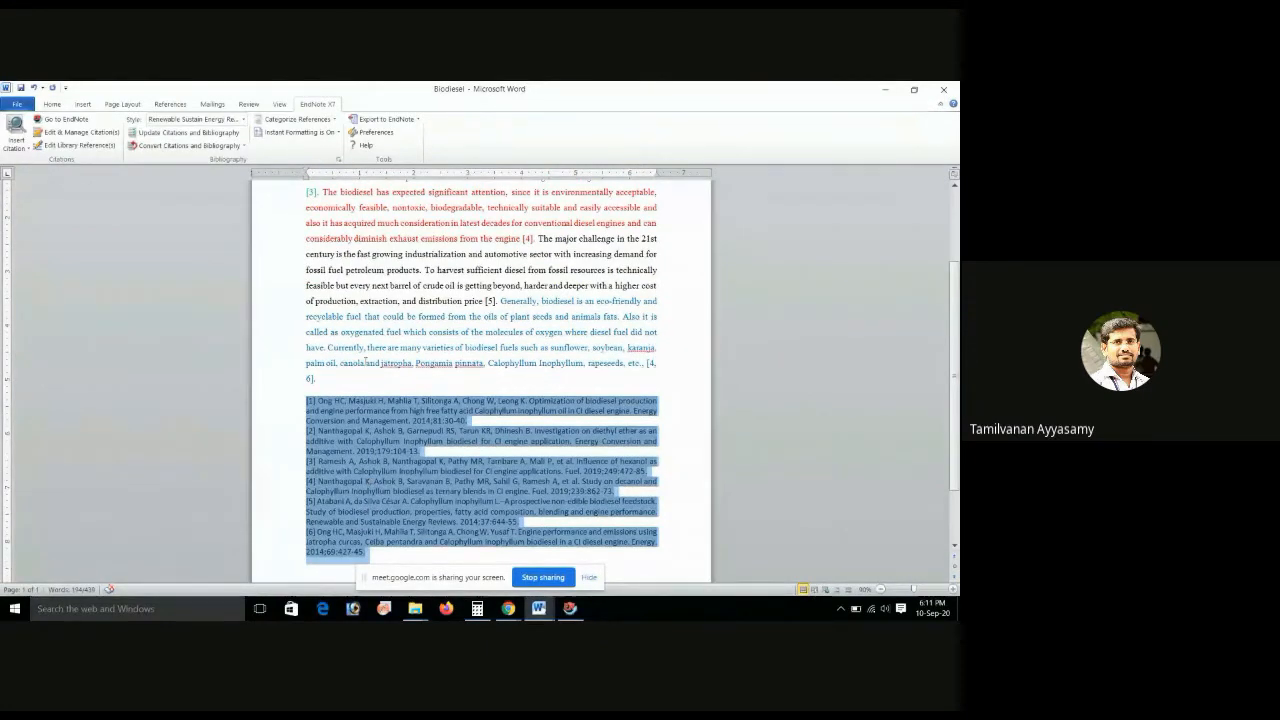
scroll(366, 362, "up", 2)
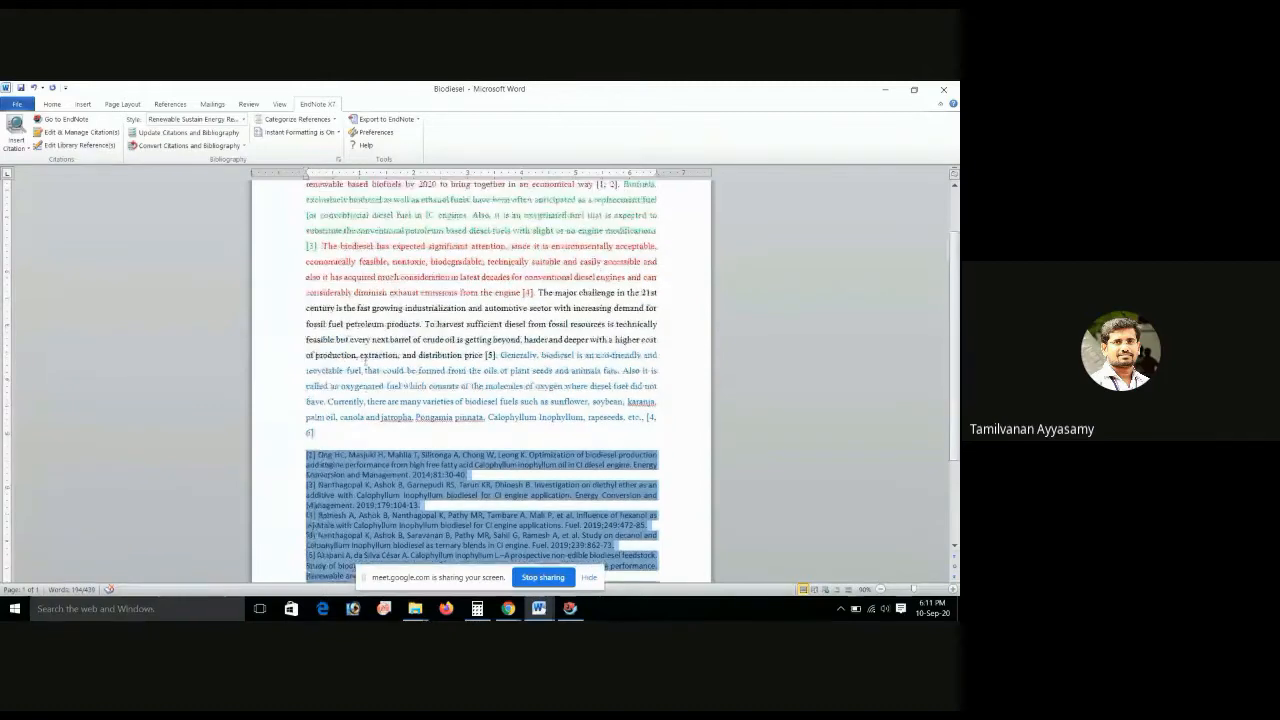
scroll(340, 300, "up", 2)
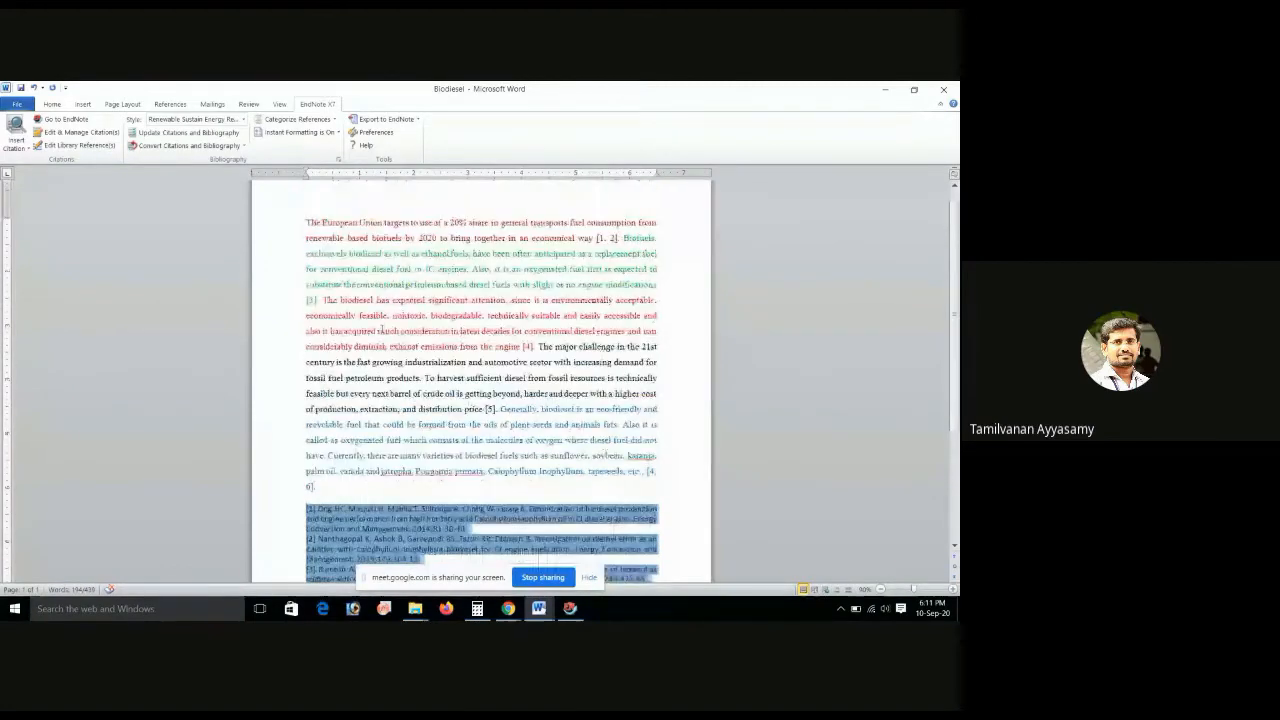
scroll(432, 360, "down", 1)
left_click(426, 341)
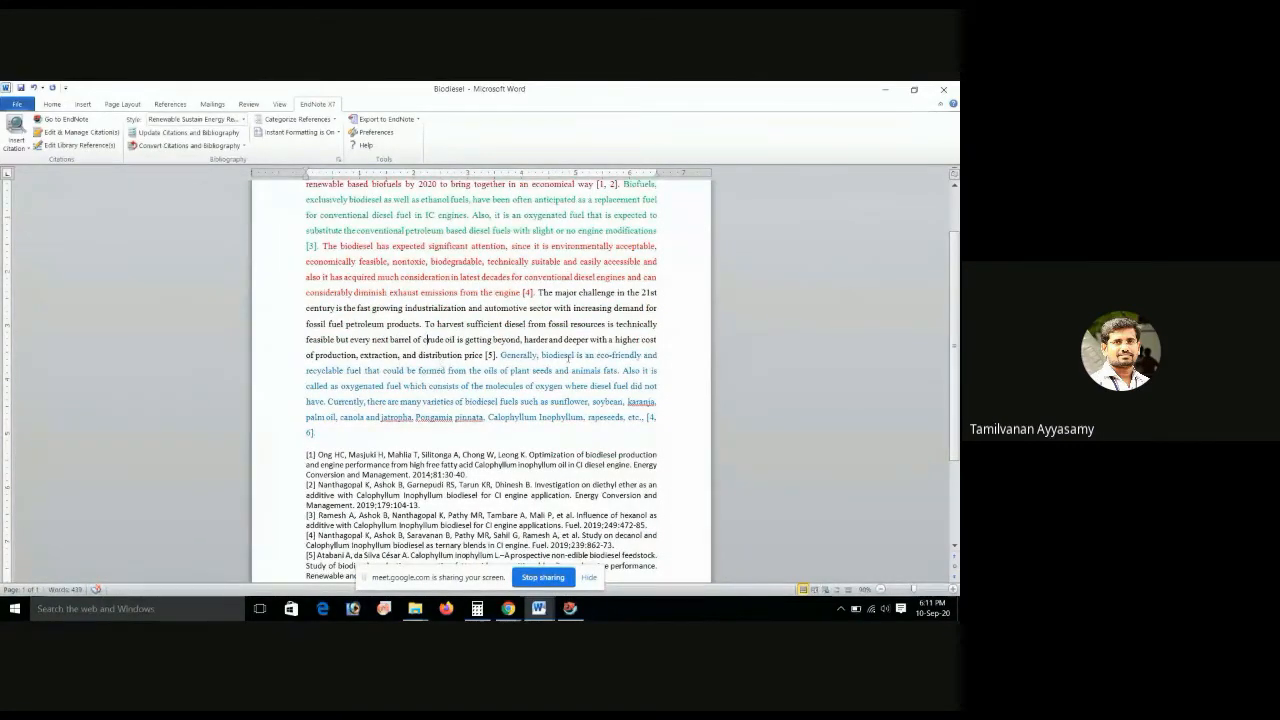
- Select the whole document and change its citation style to Vancouver
scroll(592, 378, "up", 1)
key("ctrl+a")
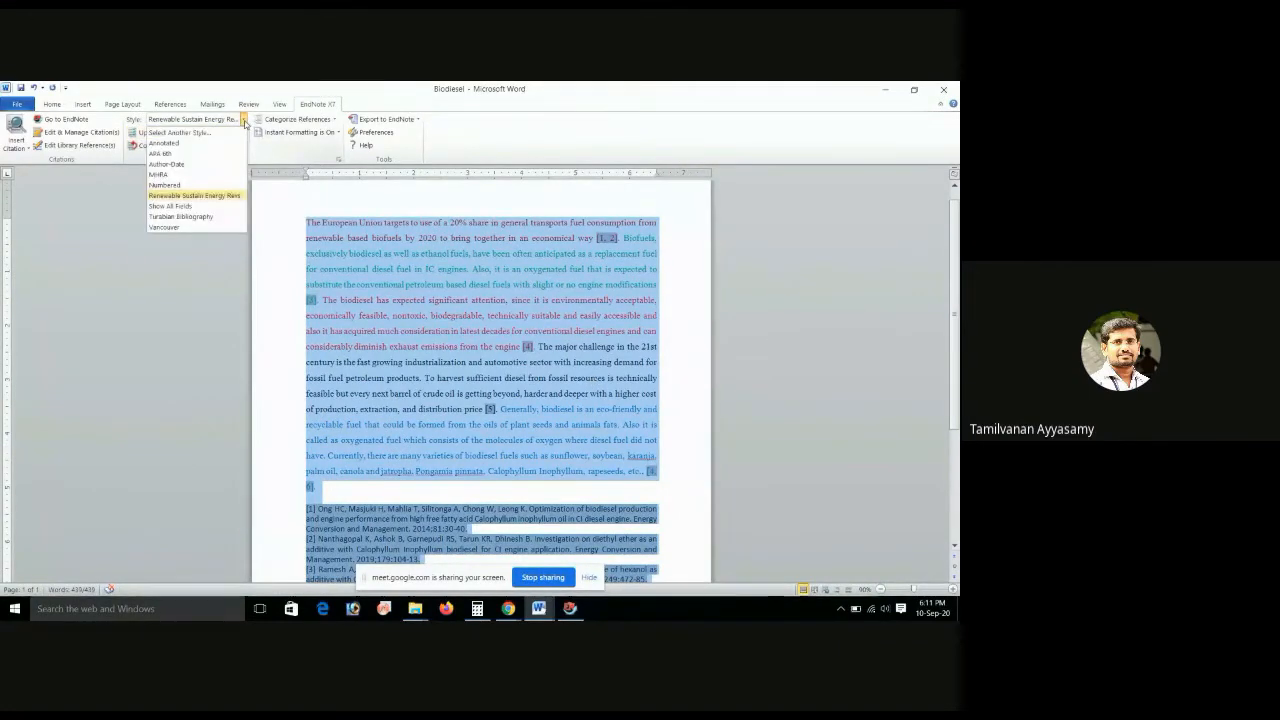
left_click(244, 120)
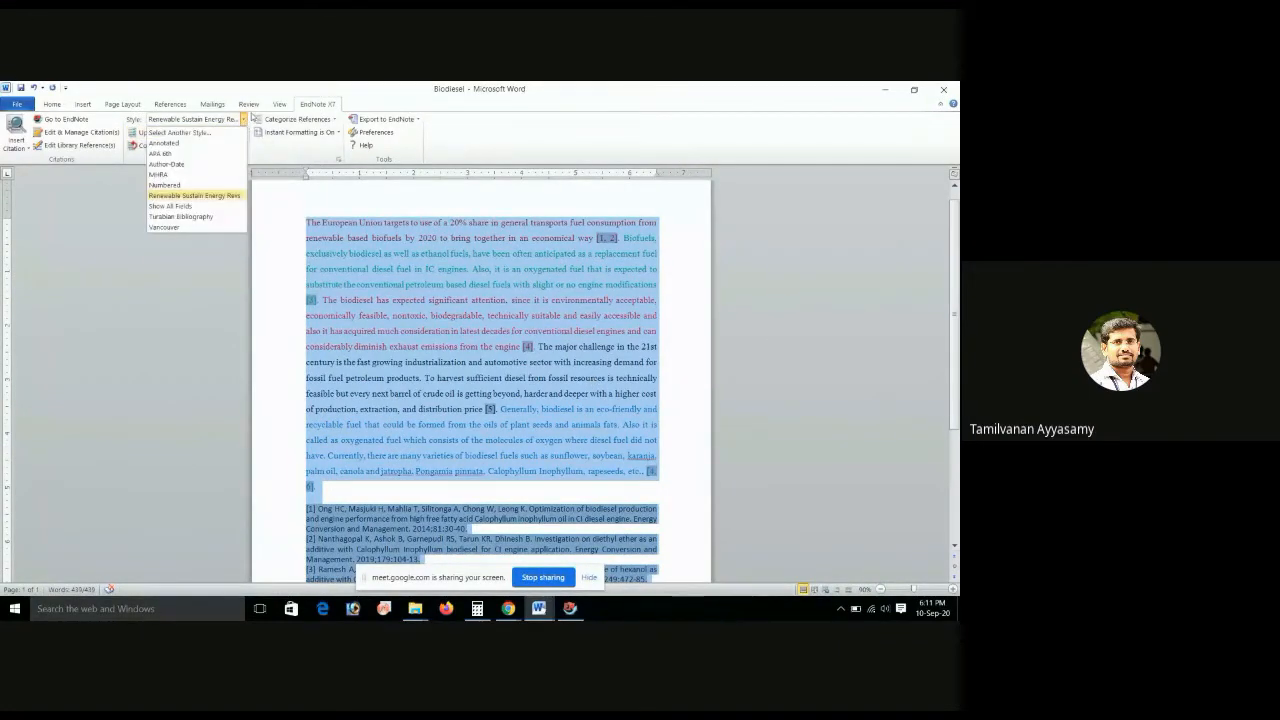
left_click(164, 227)
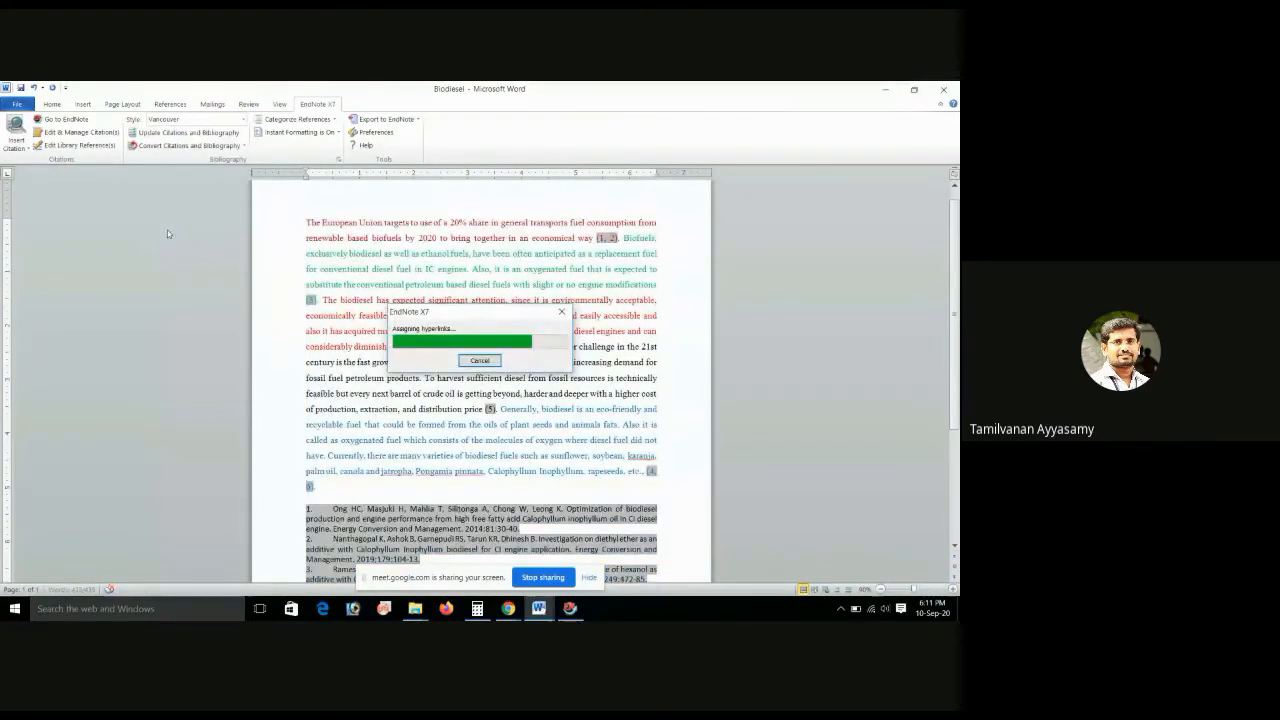
scroll(410, 378, "down", 2)
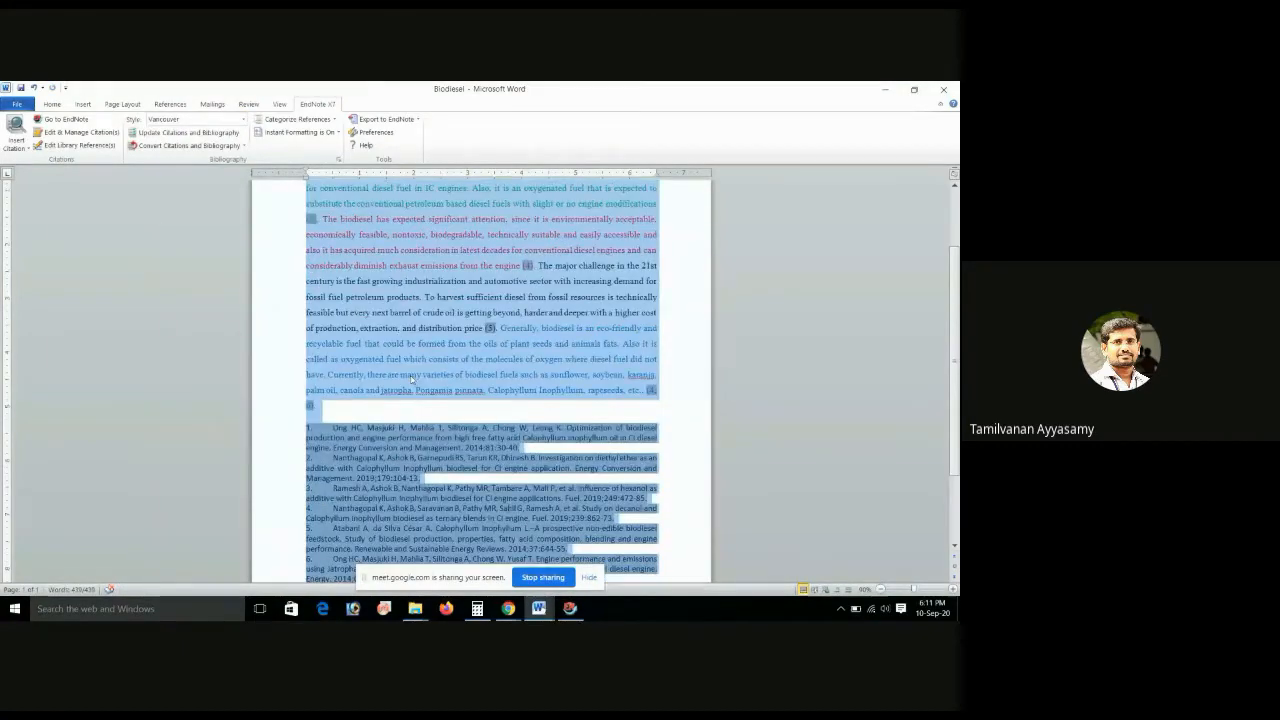
scroll(410, 378, "up", 2)
left_click(388, 292)
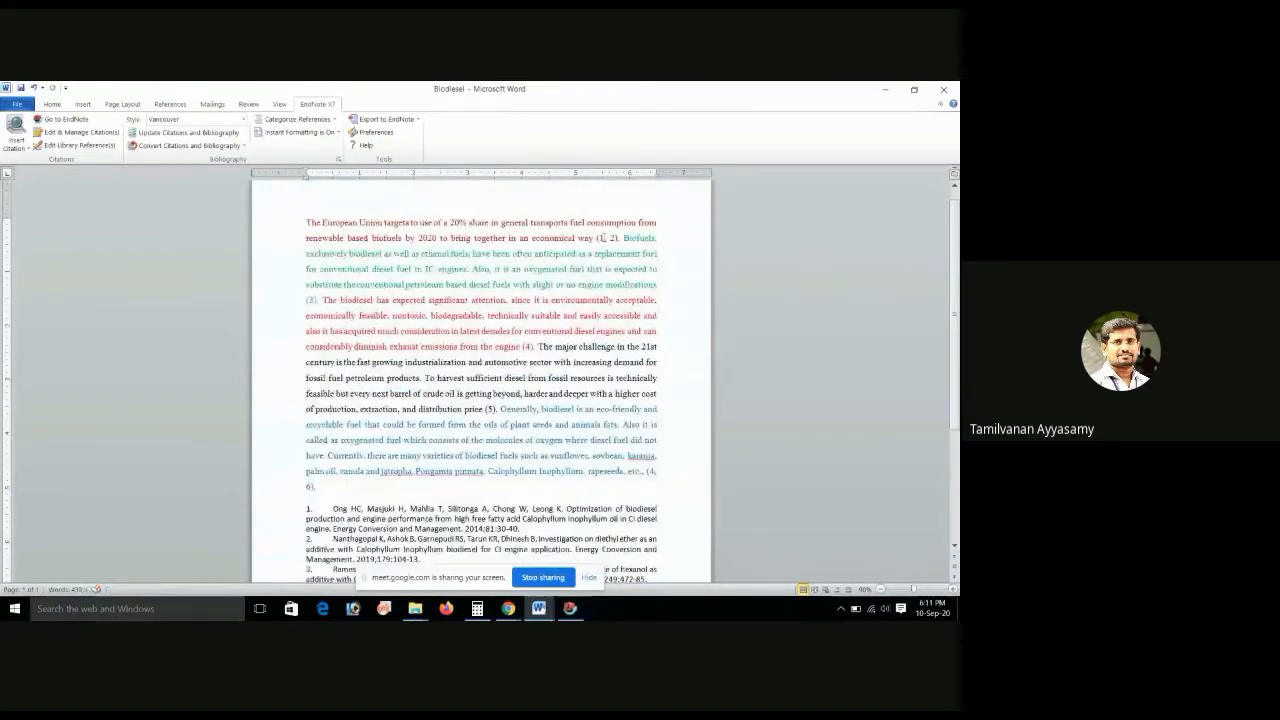
- Select the first in-text citation and set the citation style to Renewable Sustain Energy Revs
left_click(601, 239)
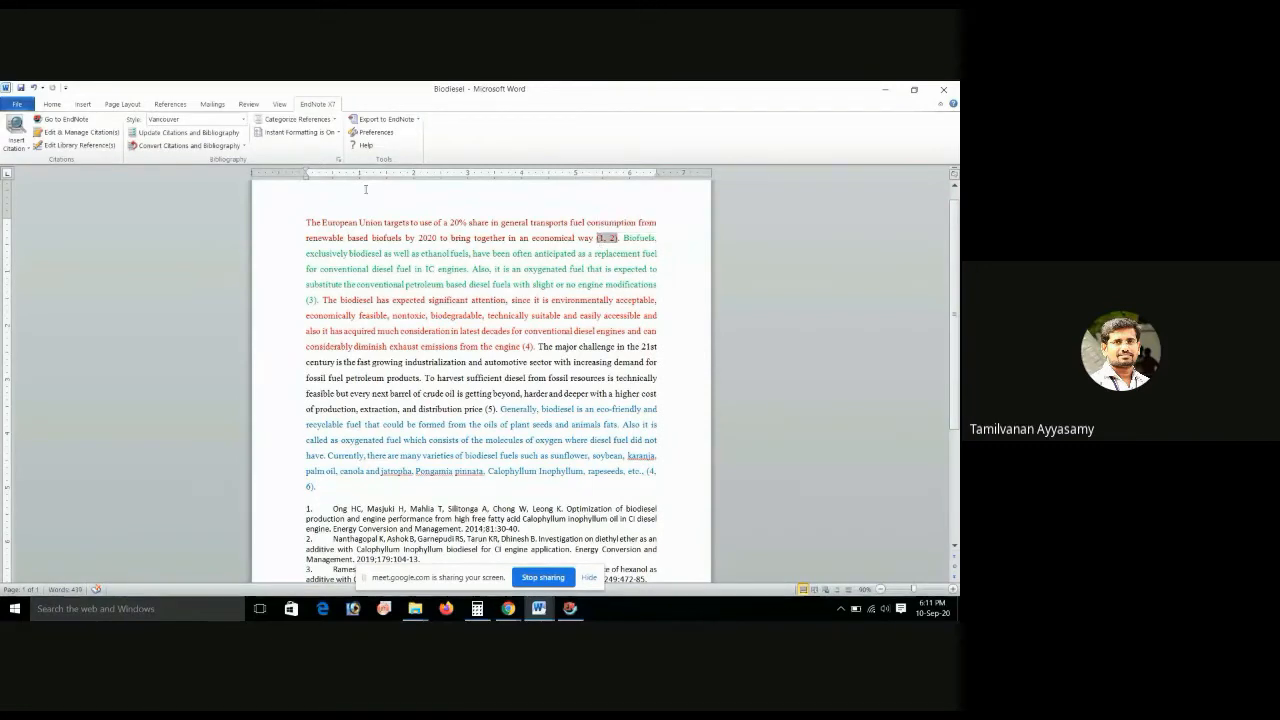
left_click(243, 119)
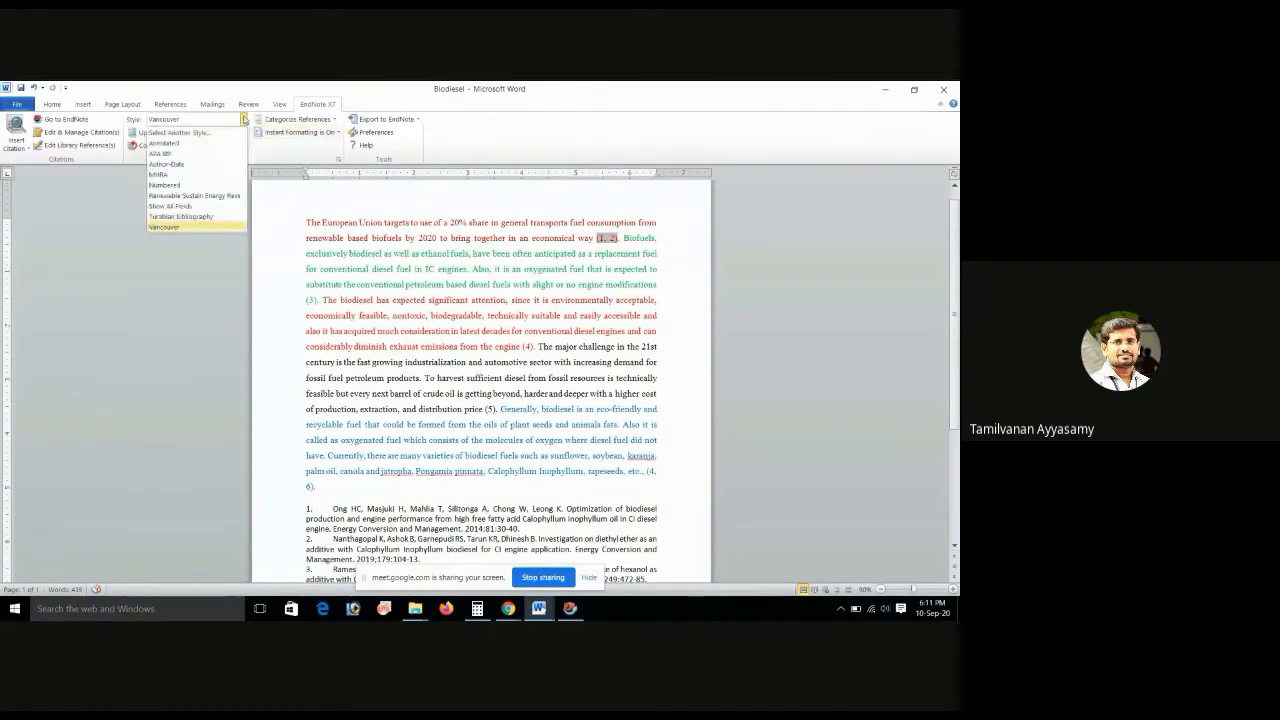
left_click(218, 195)
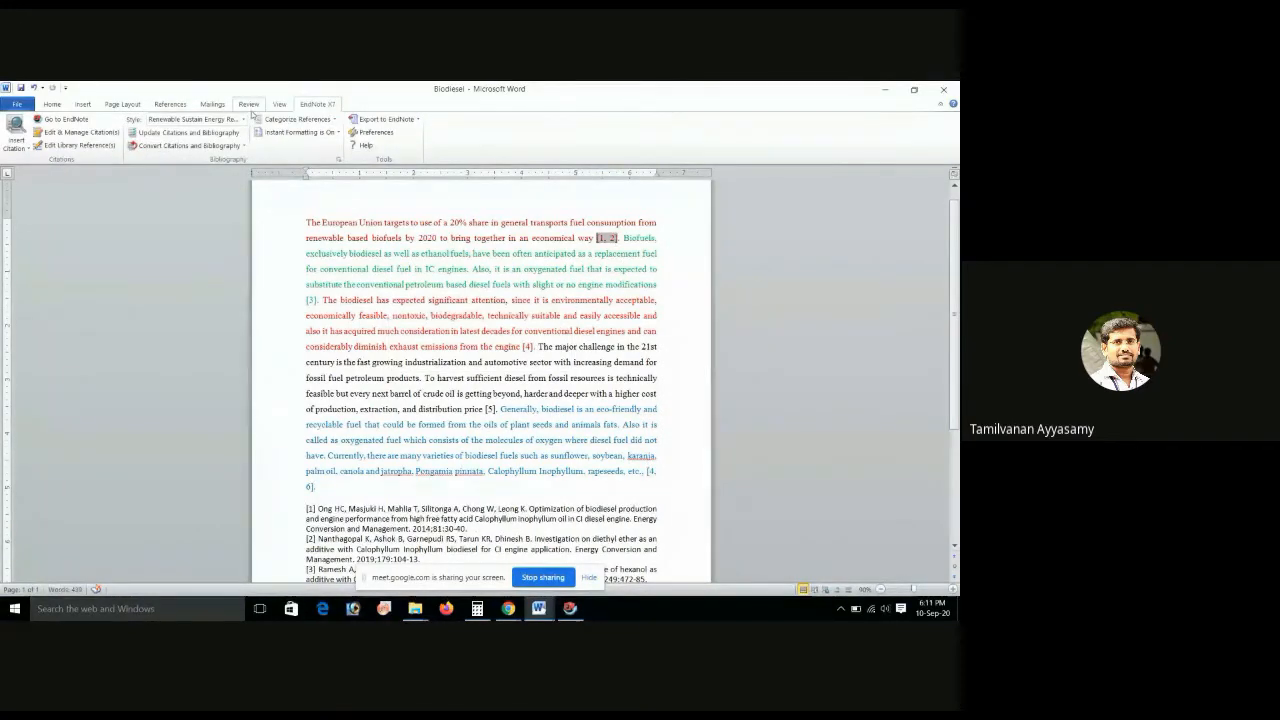
- Select the citation at the end of the European Union sentence and apply the Vancouver style again
left_click_drag(622, 238, 578, 238)
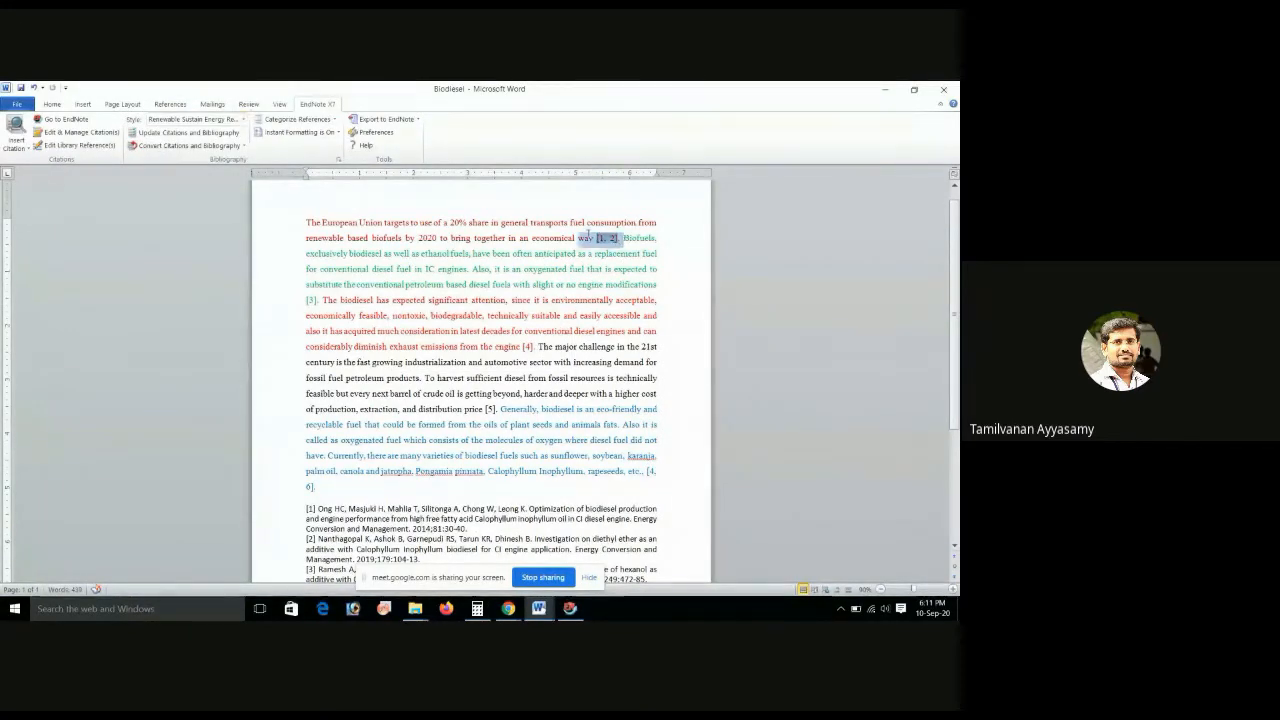
left_click(244, 119)
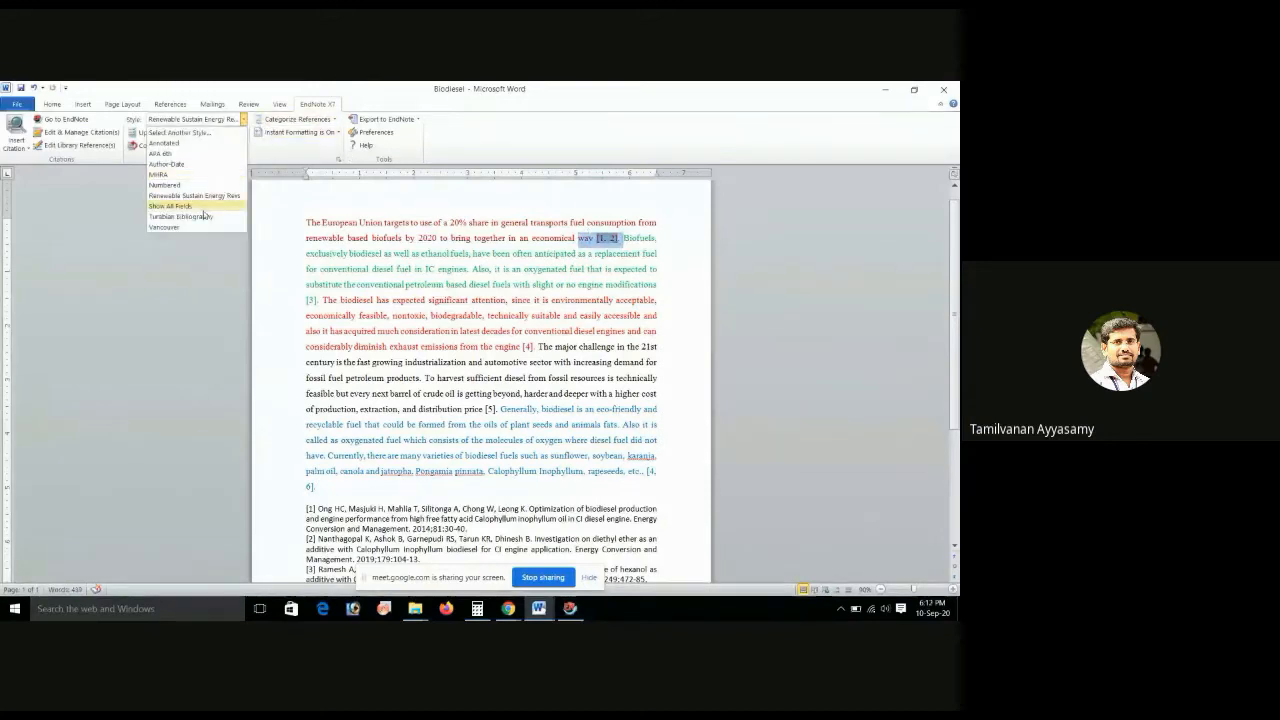
left_click(200, 214)
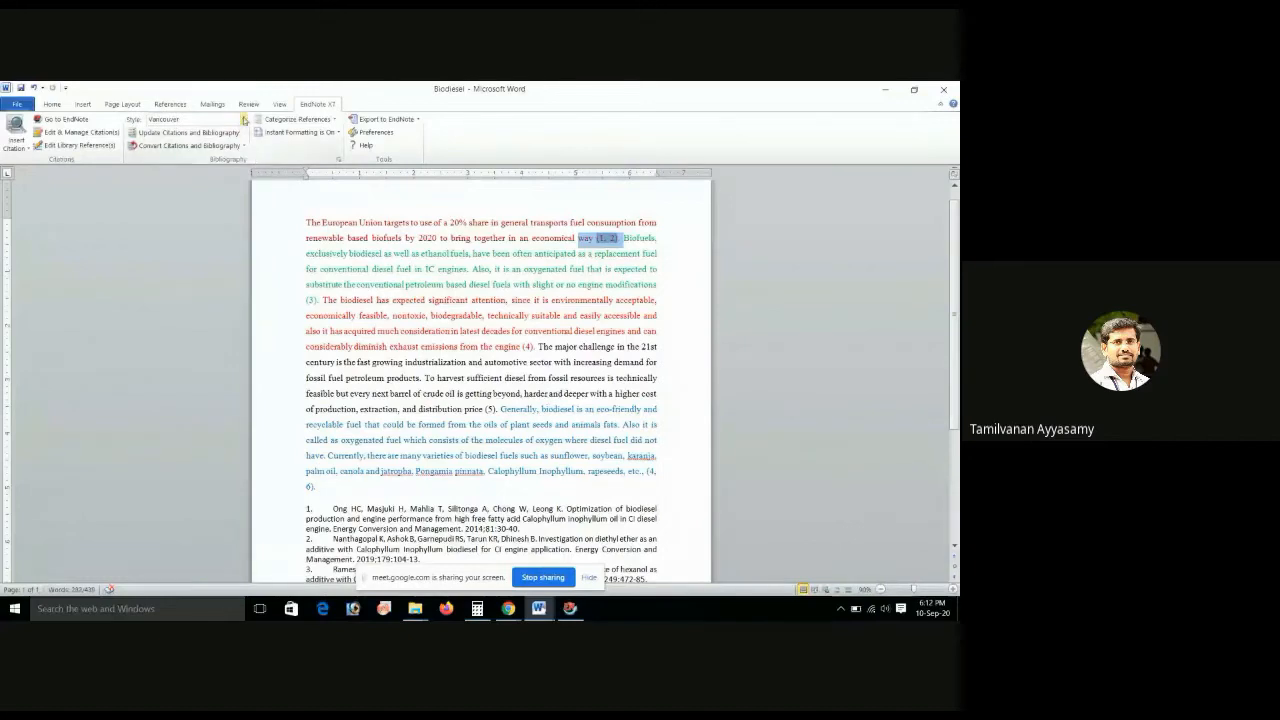
- Change the document's citation style to Author-Date and clear the text selection
left_click(243, 119)
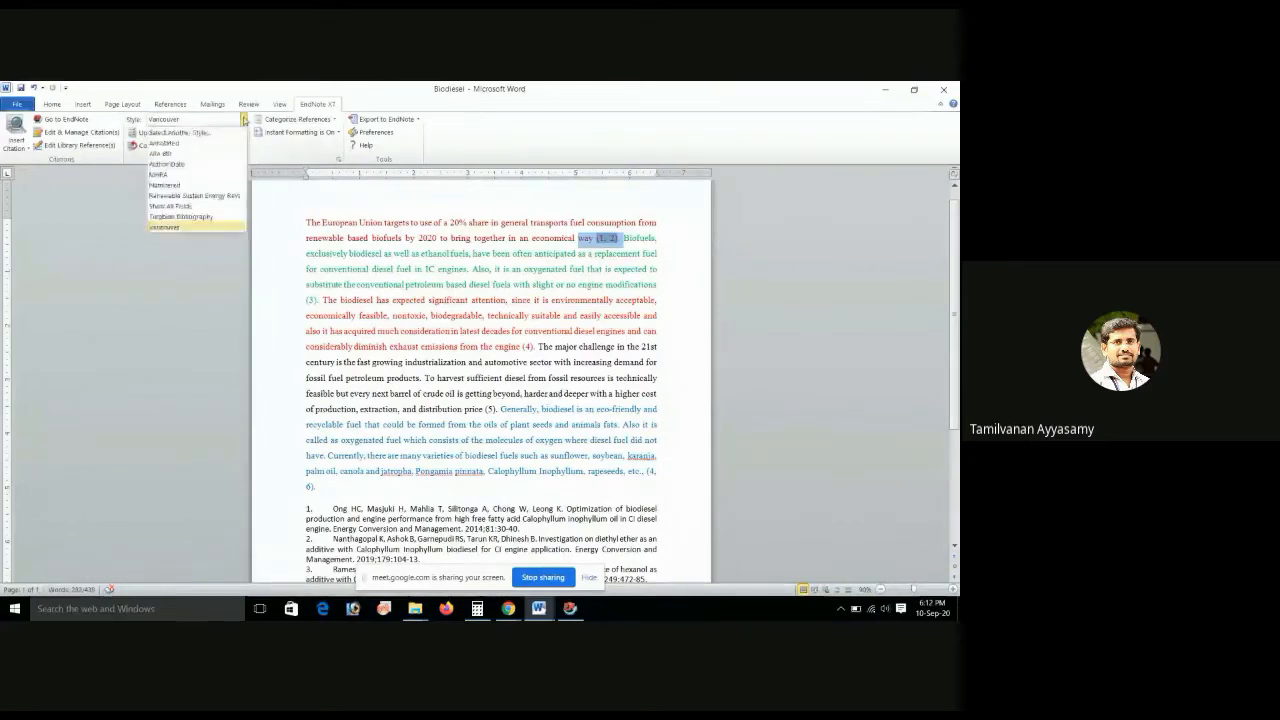
left_click(167, 164)
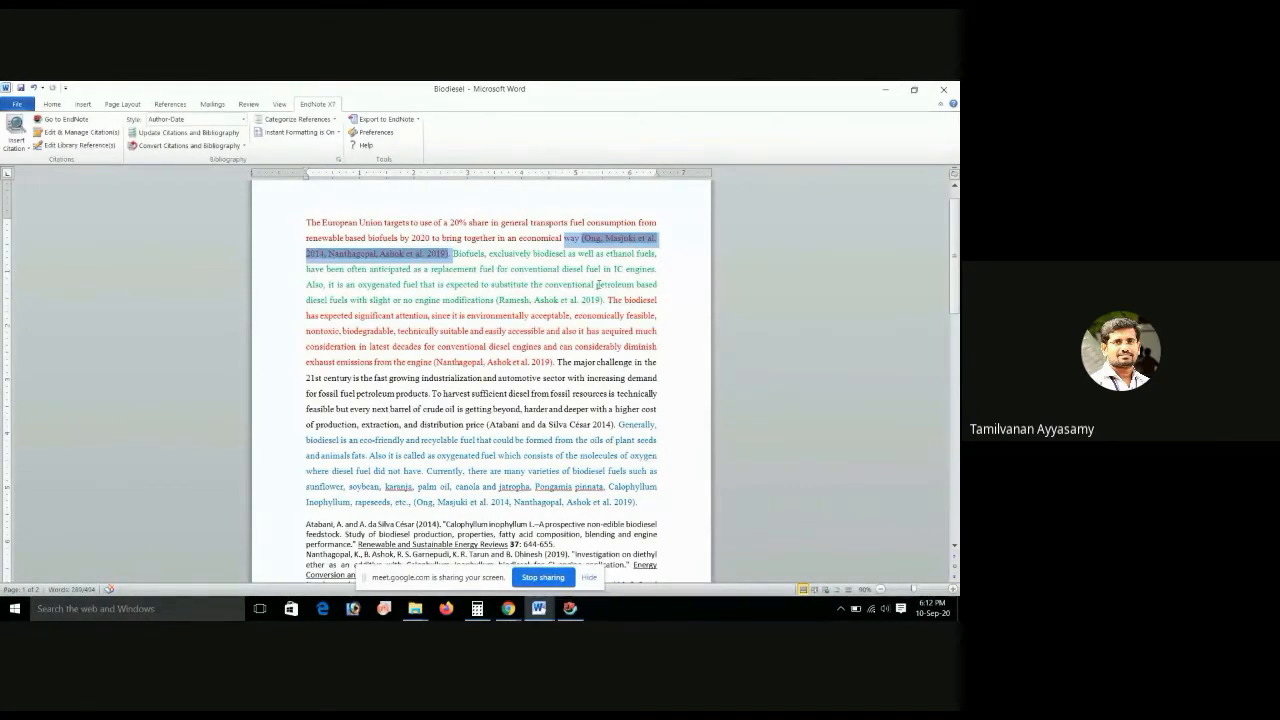
left_click(603, 243)
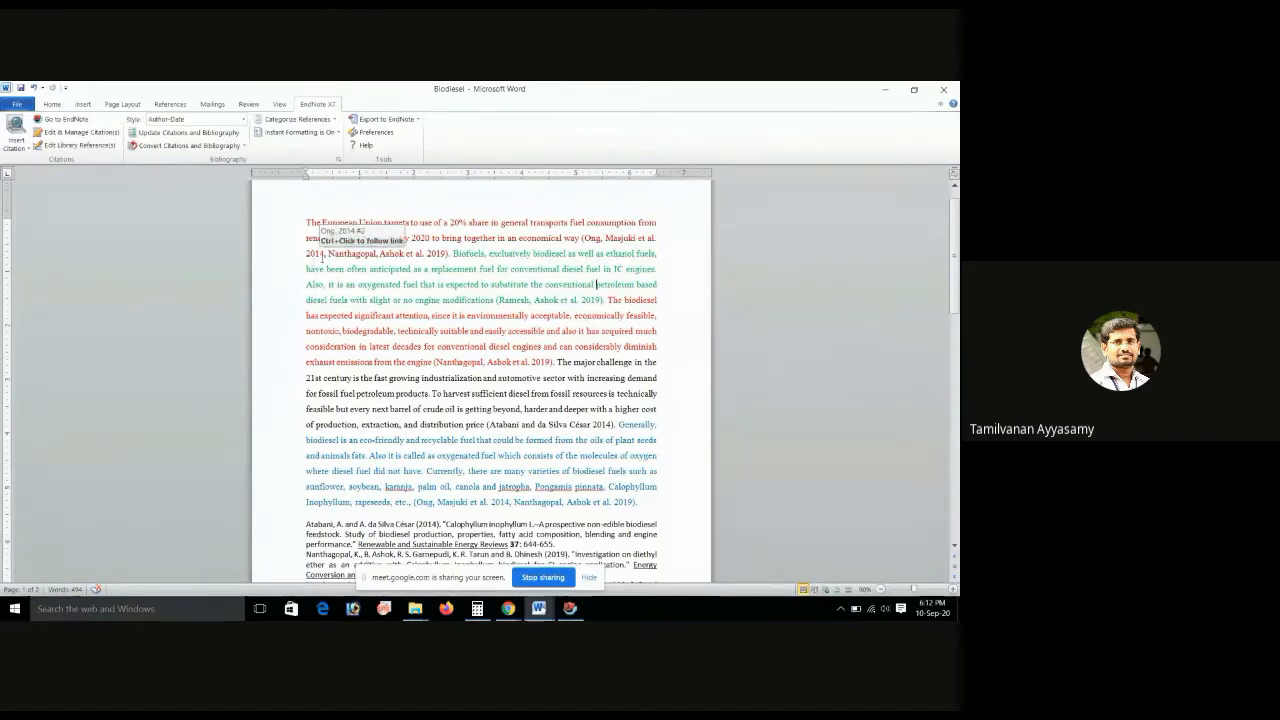
- Select the citation at the end of the European Union sentence and change the citation style to APA 6th
left_click(424, 254)
left_click_drag(424, 254, 338, 257)
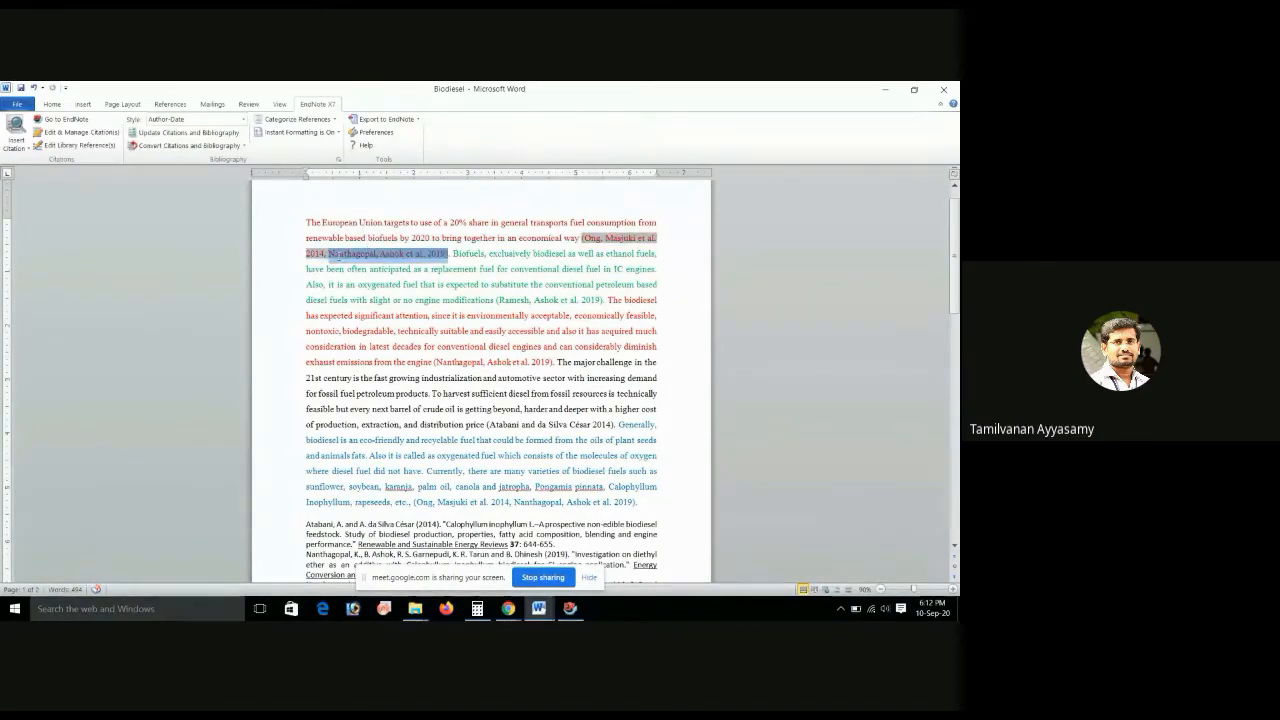
left_click(556, 253)
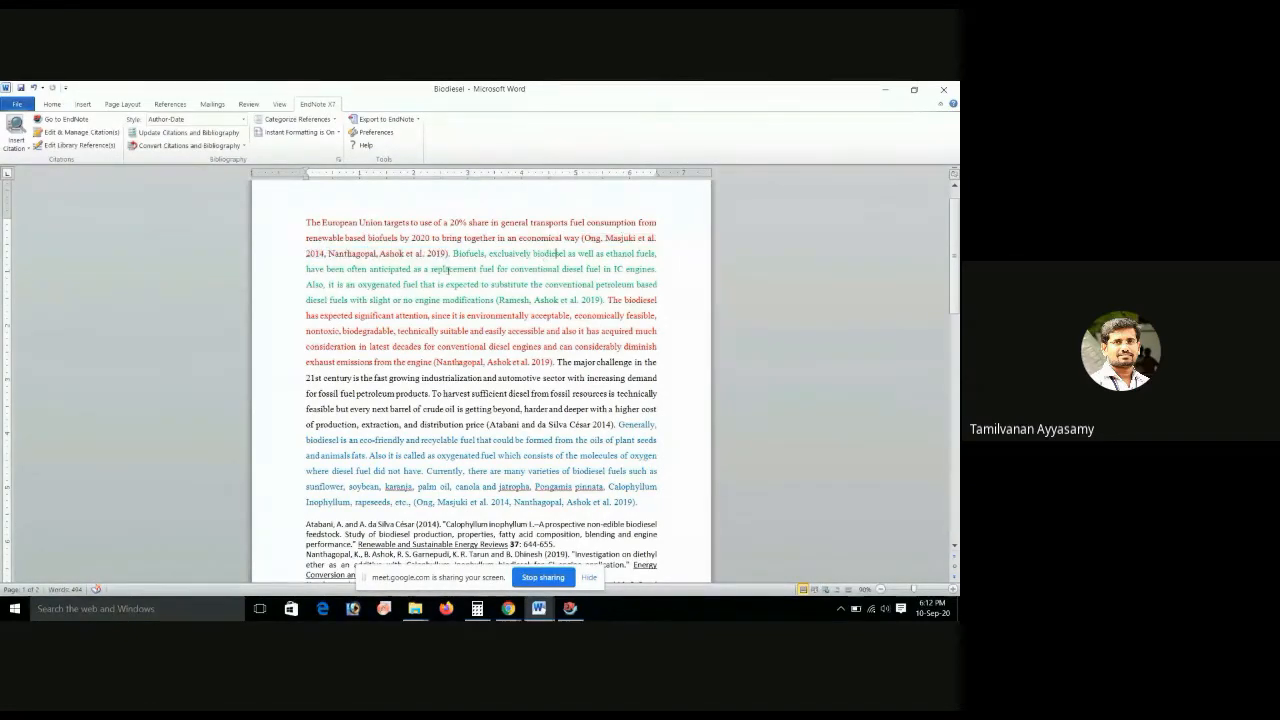
left_click(451, 256)
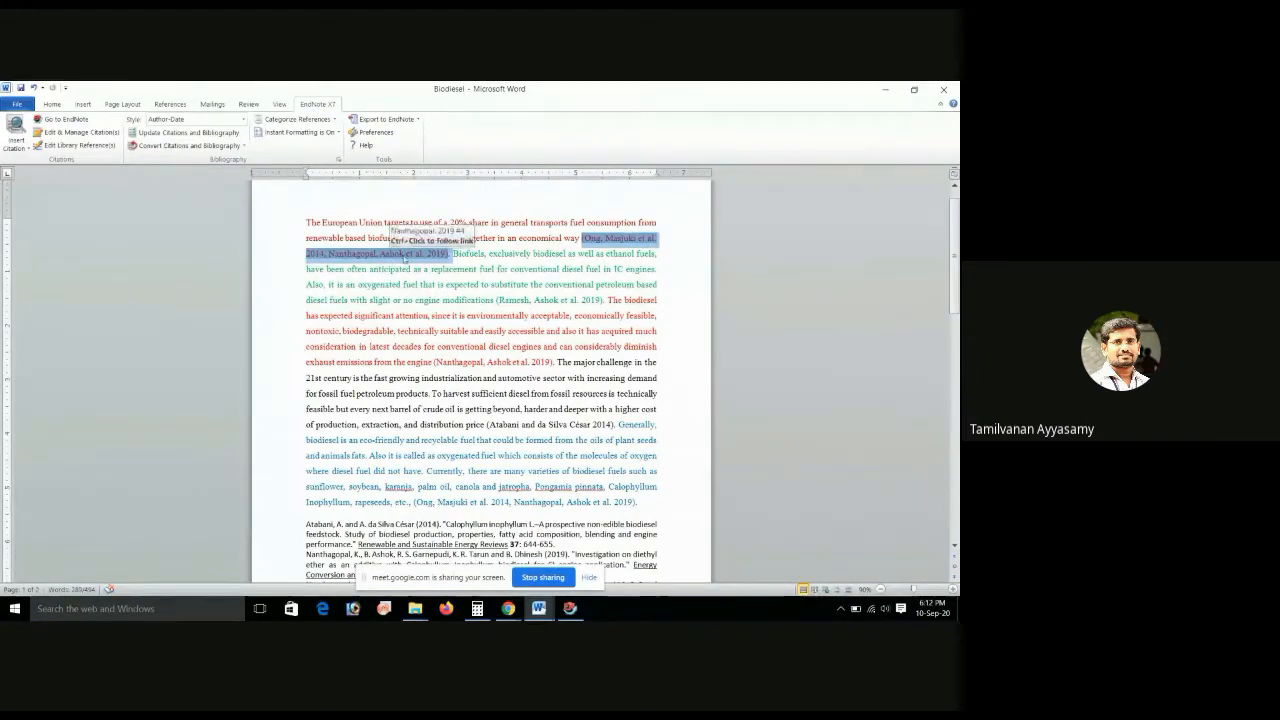
left_click(243, 119)
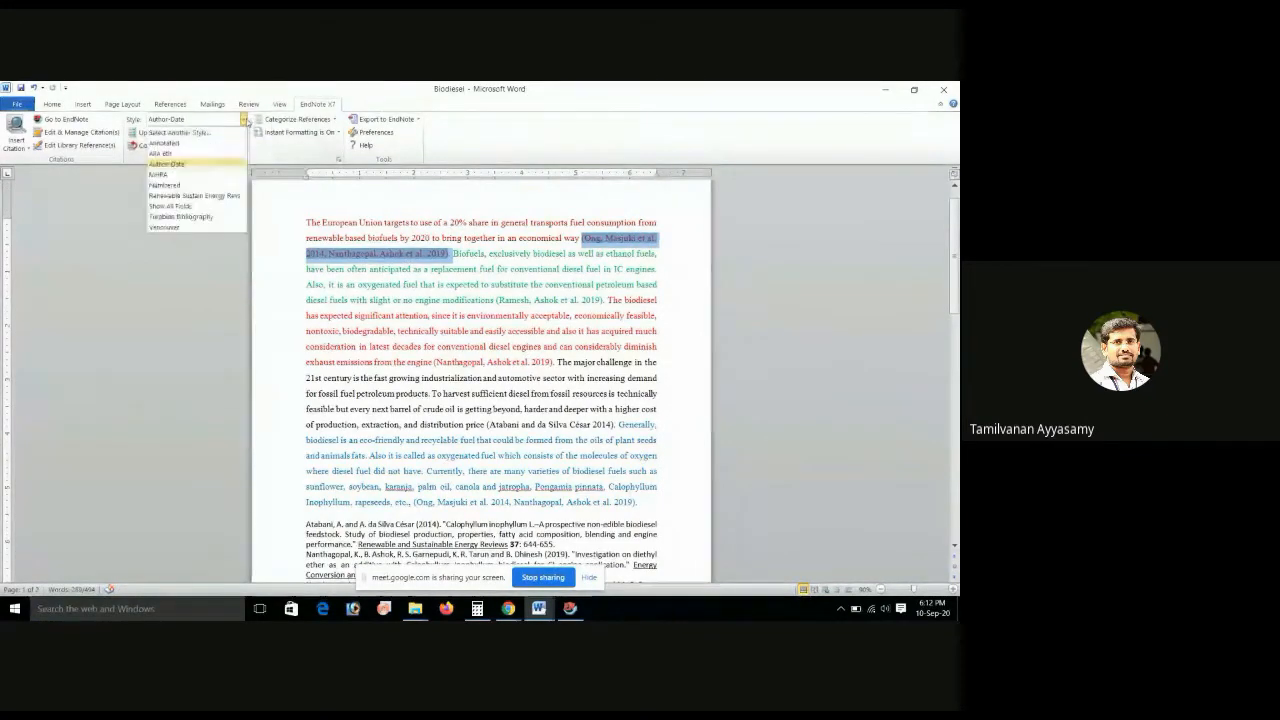
left_click(163, 153)
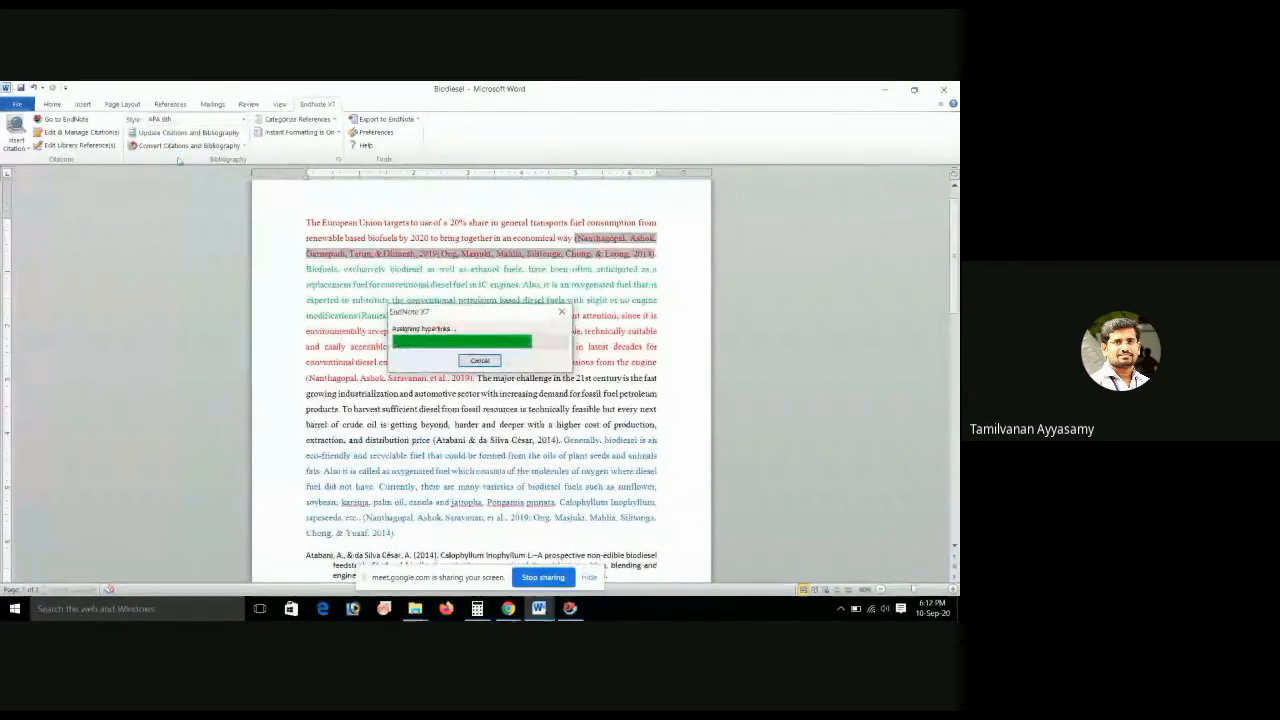
left_click(574, 240)
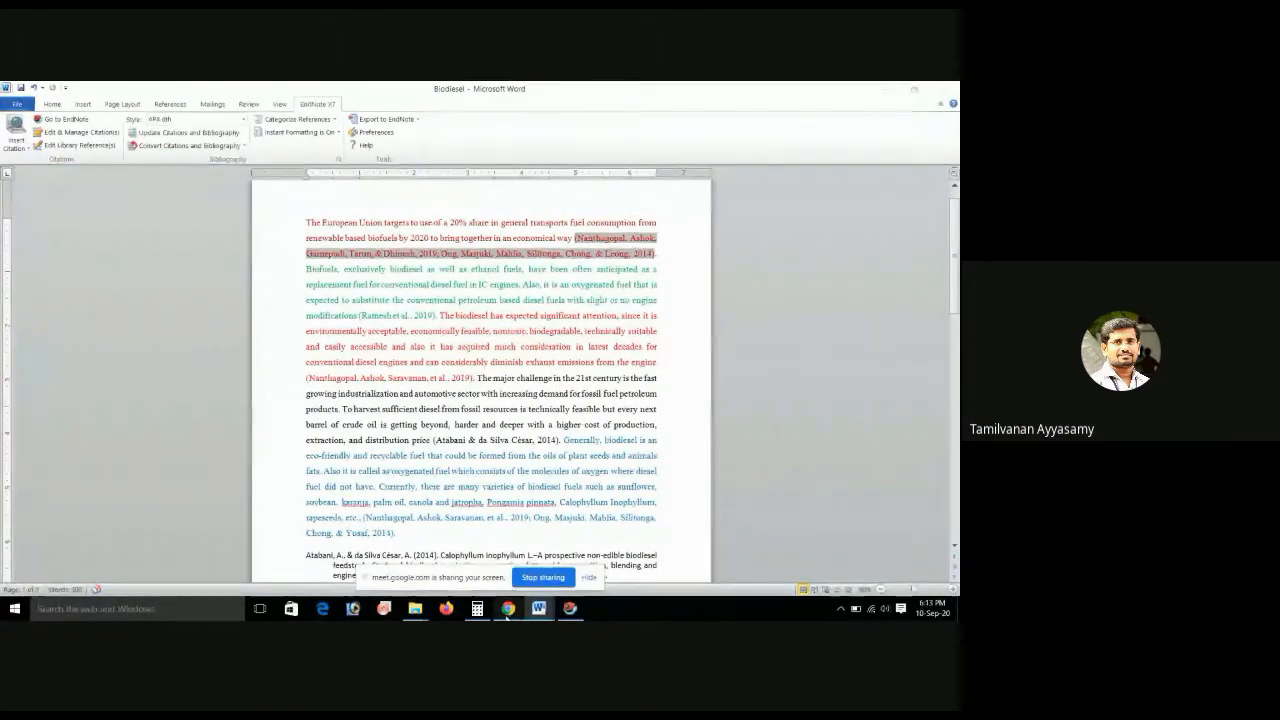
- Switch the document's citation style back to Author-Date
mouse_move(508, 613)
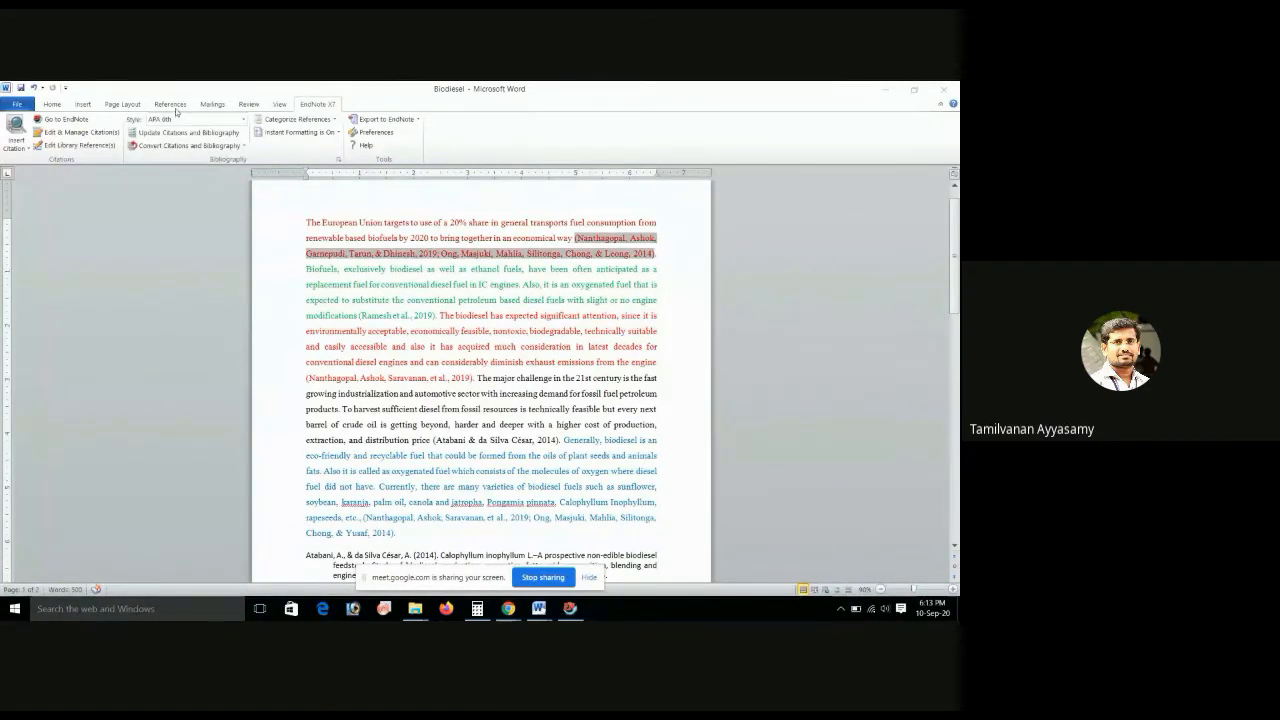
left_click(245, 120)
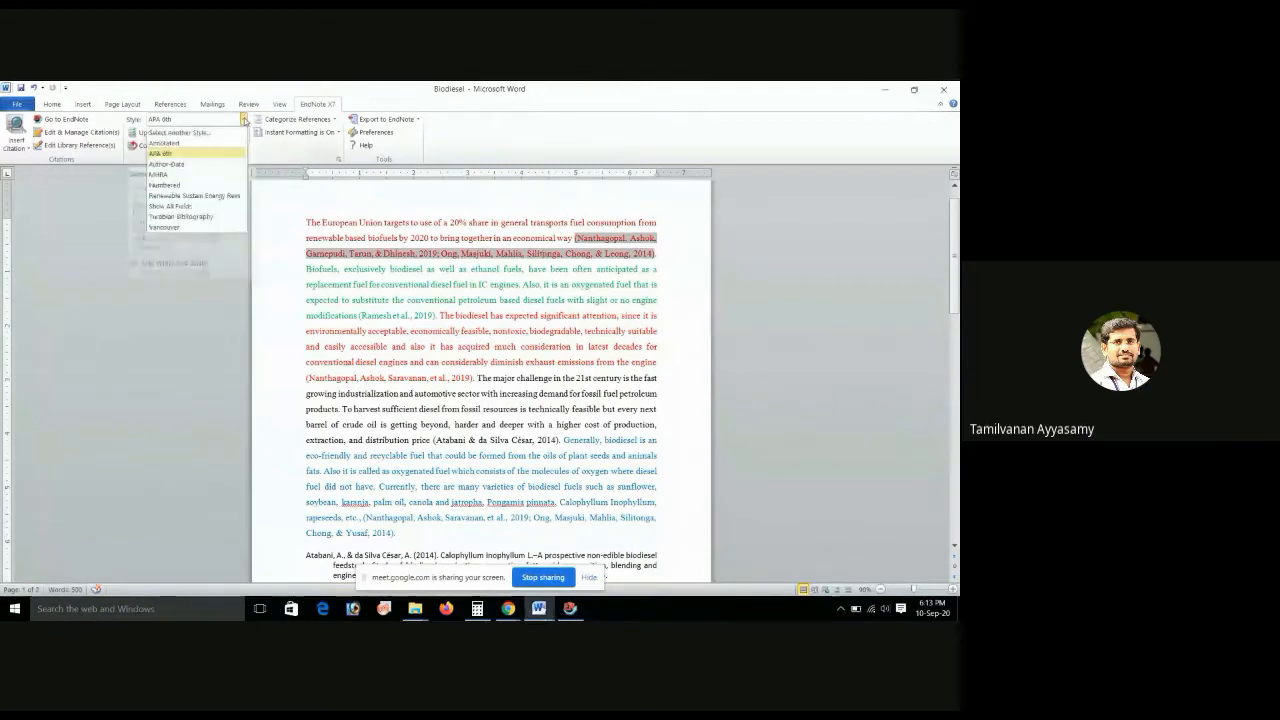
left_click(179, 163)
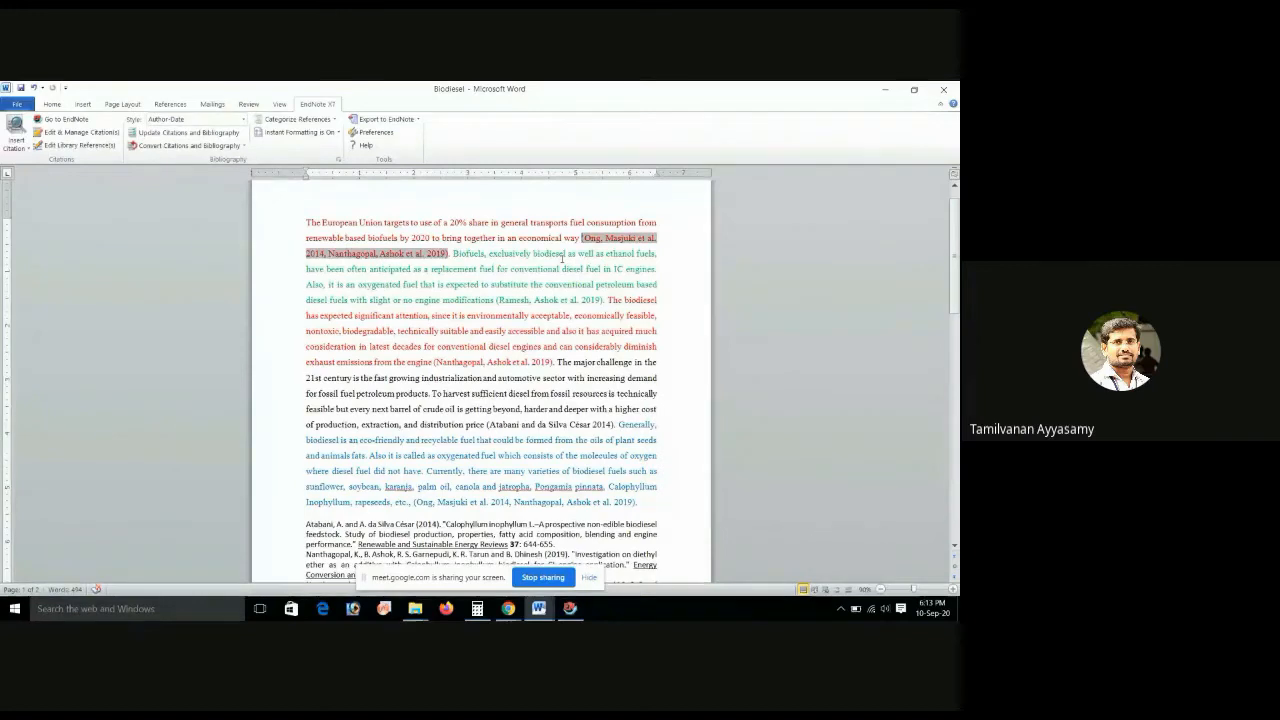
- Select the volume number 37 in the first bibliography entry and apply the APA 6th style
scroll(484, 441, "down", 3)
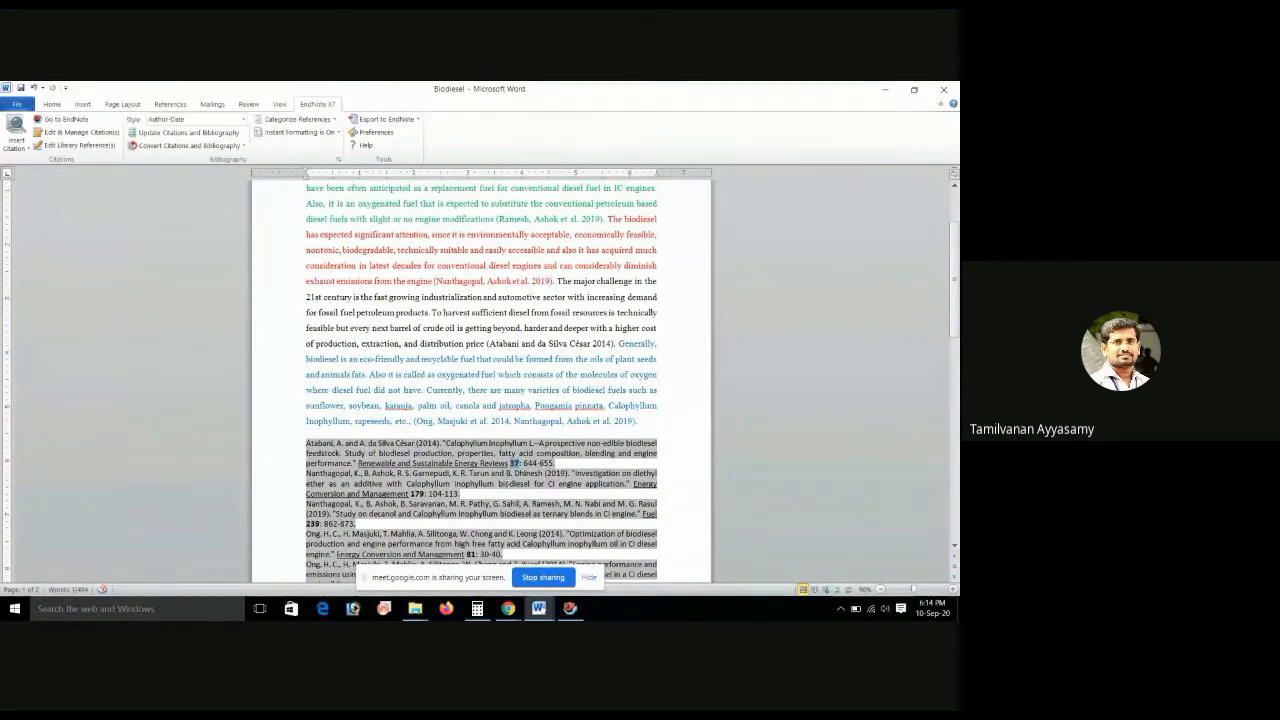
scroll(513, 463, "down", 1)
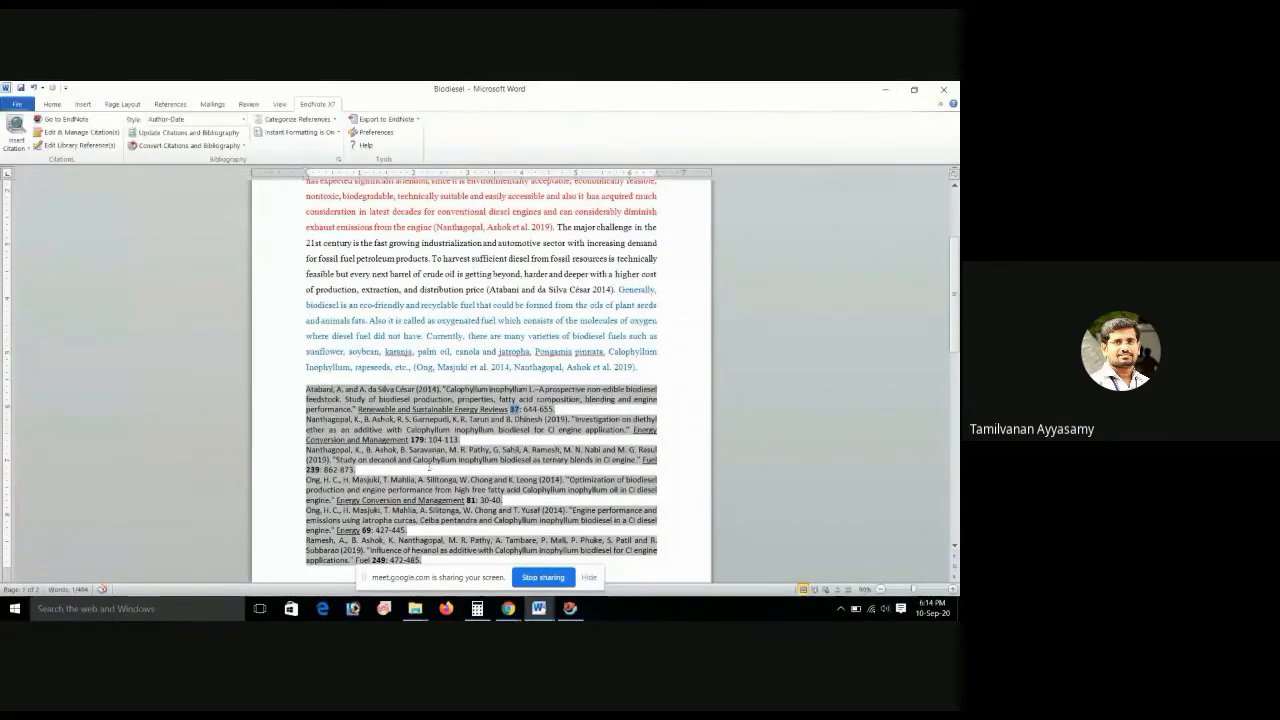
left_click(243, 119)
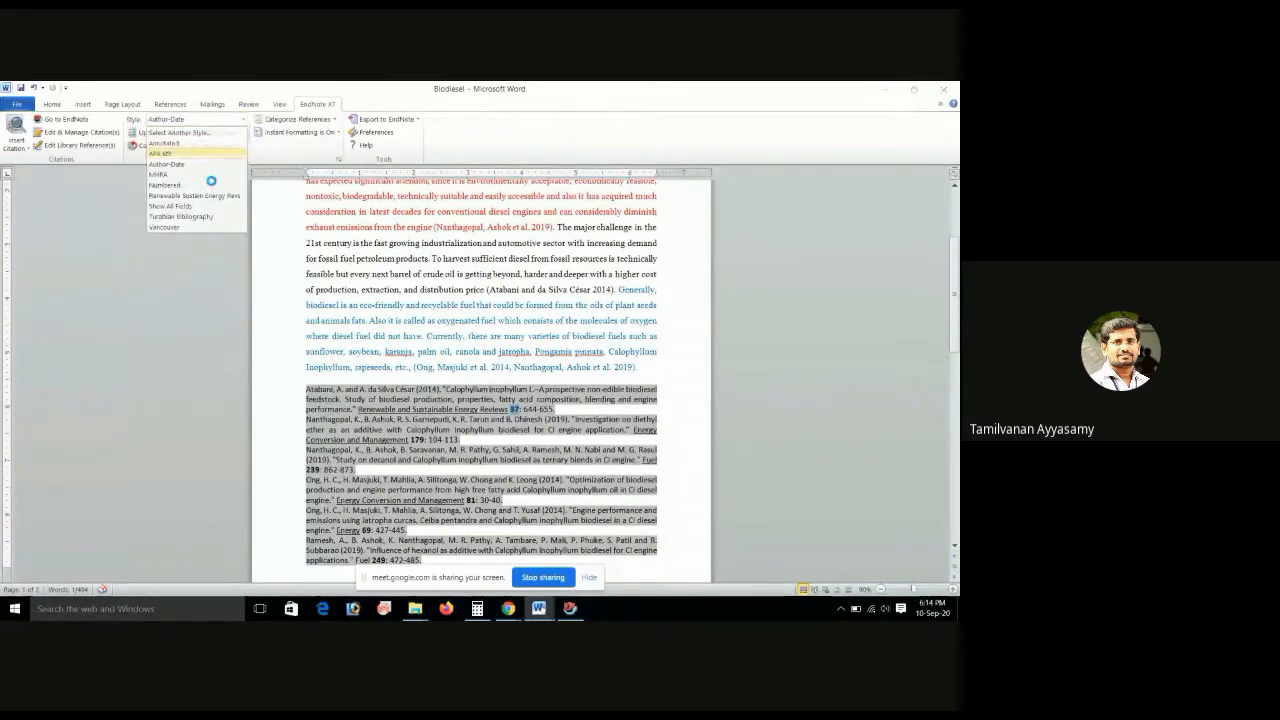
left_click(191, 154)
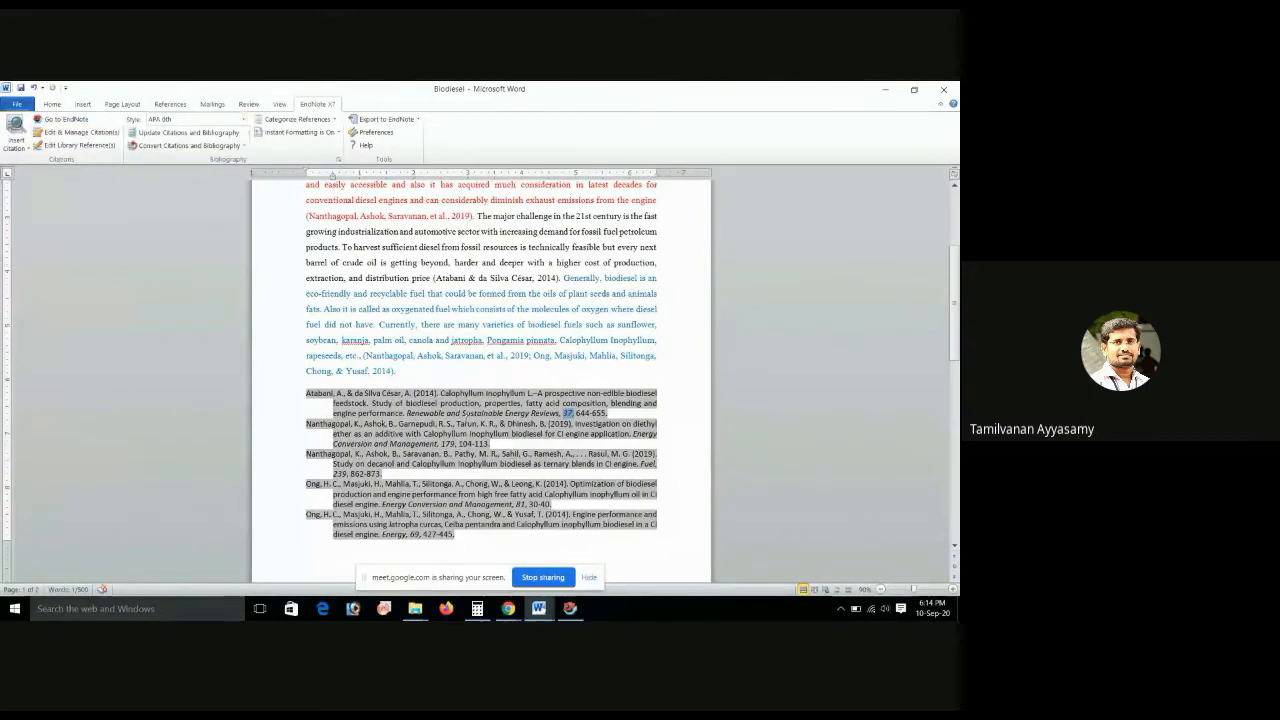
- Select the journal name Energy Conversion and Management in the fourth bibliography entry and return the citation style to Author-Date
scroll(491, 445, "down", 1)
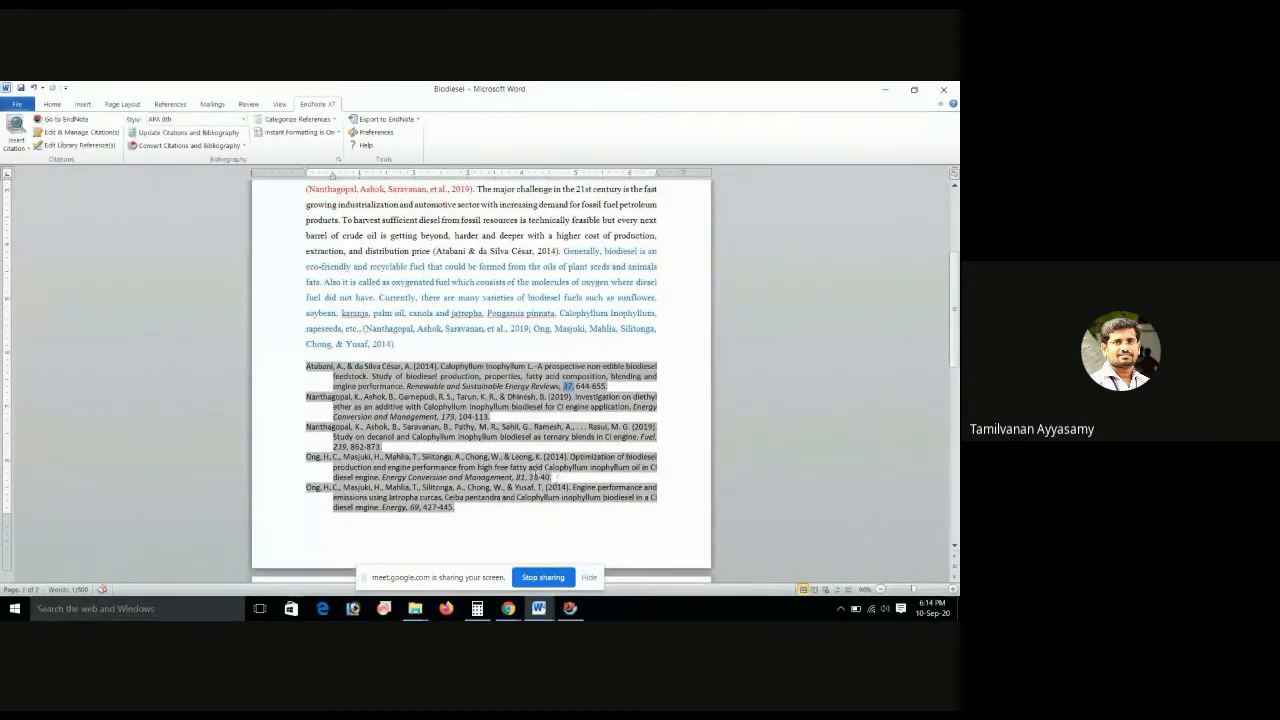
left_click_drag(514, 477, 382, 477)
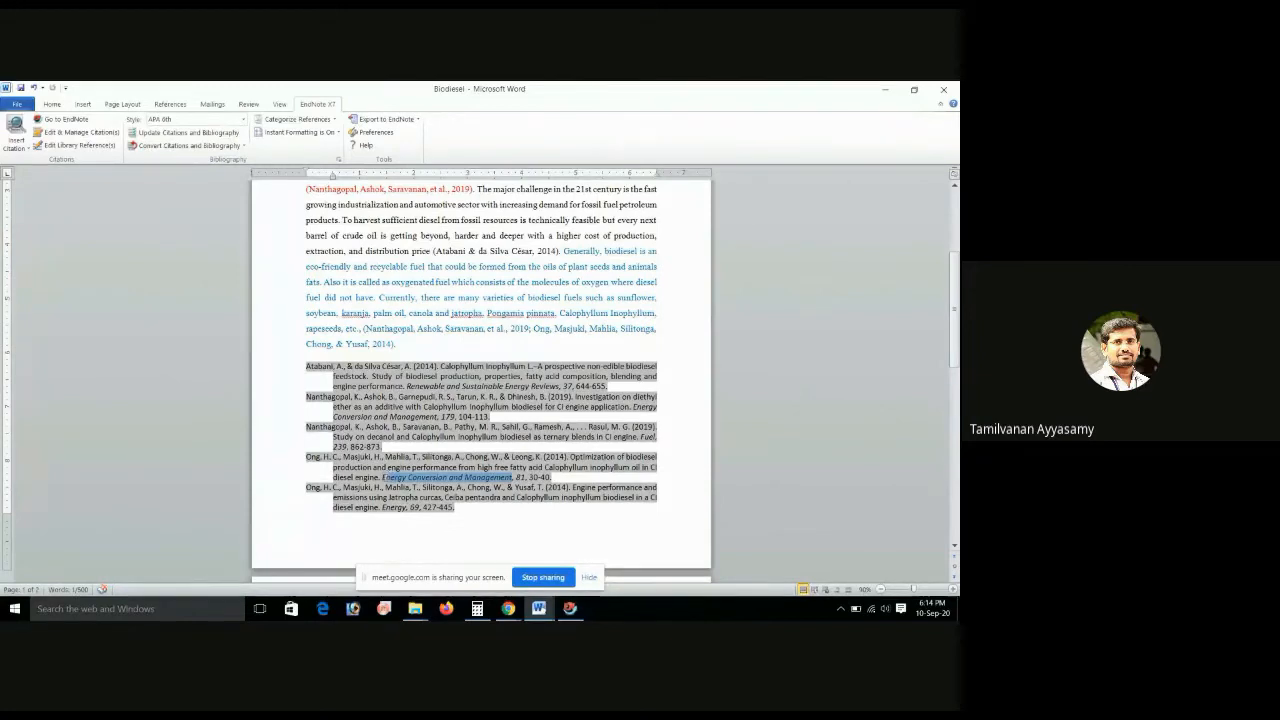
left_click(243, 119)
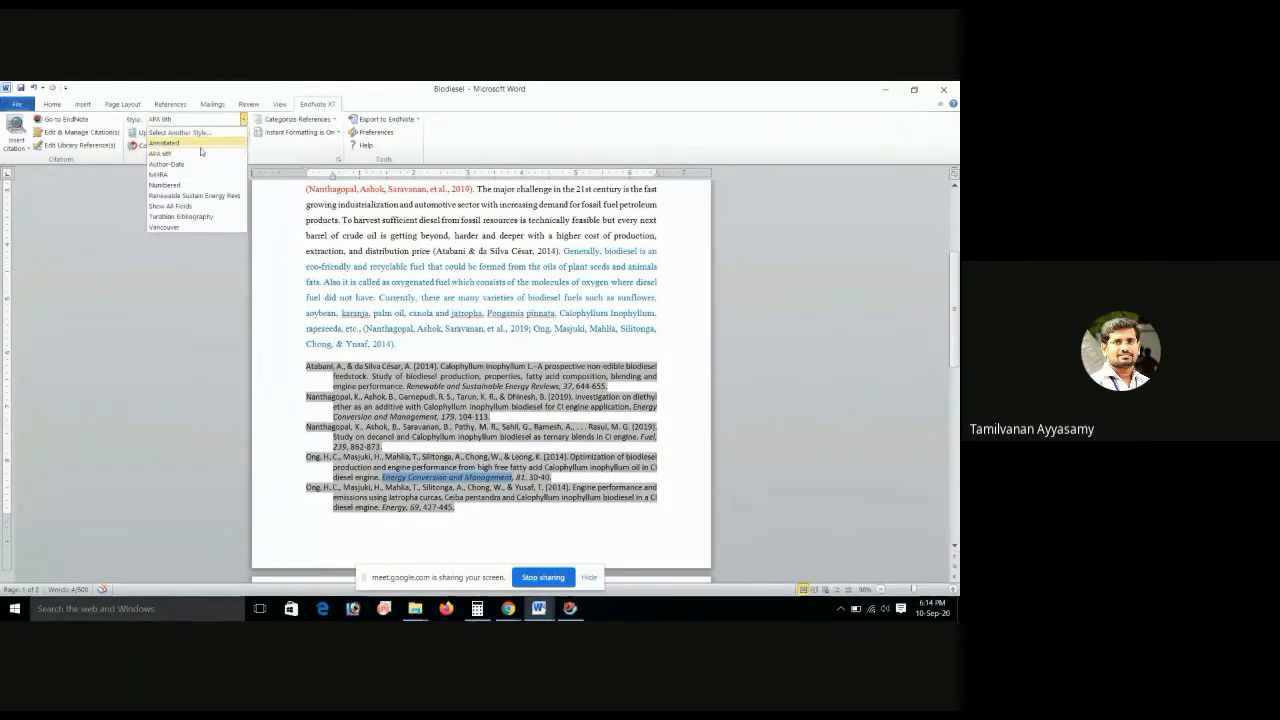
left_click(166, 163)
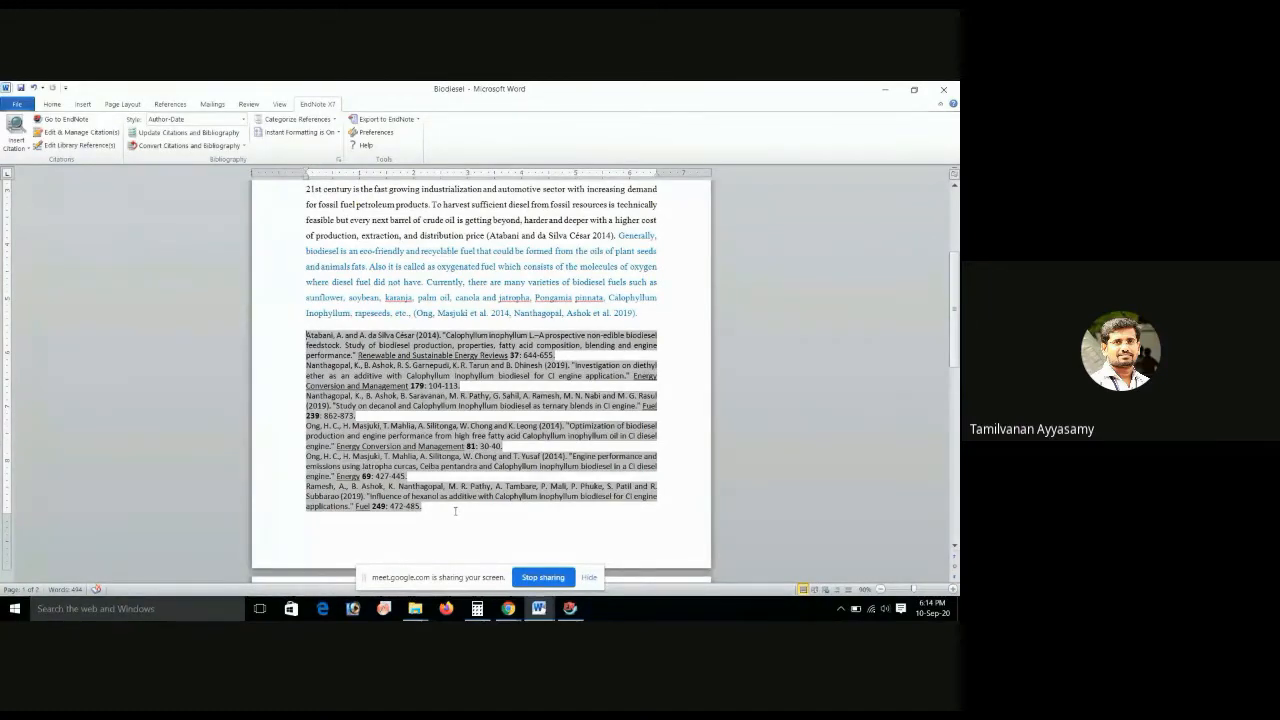
- Browse the full list of EndNote X7 styles and apply the Nano Letters style to the document
scroll(455, 511, "up", 2)
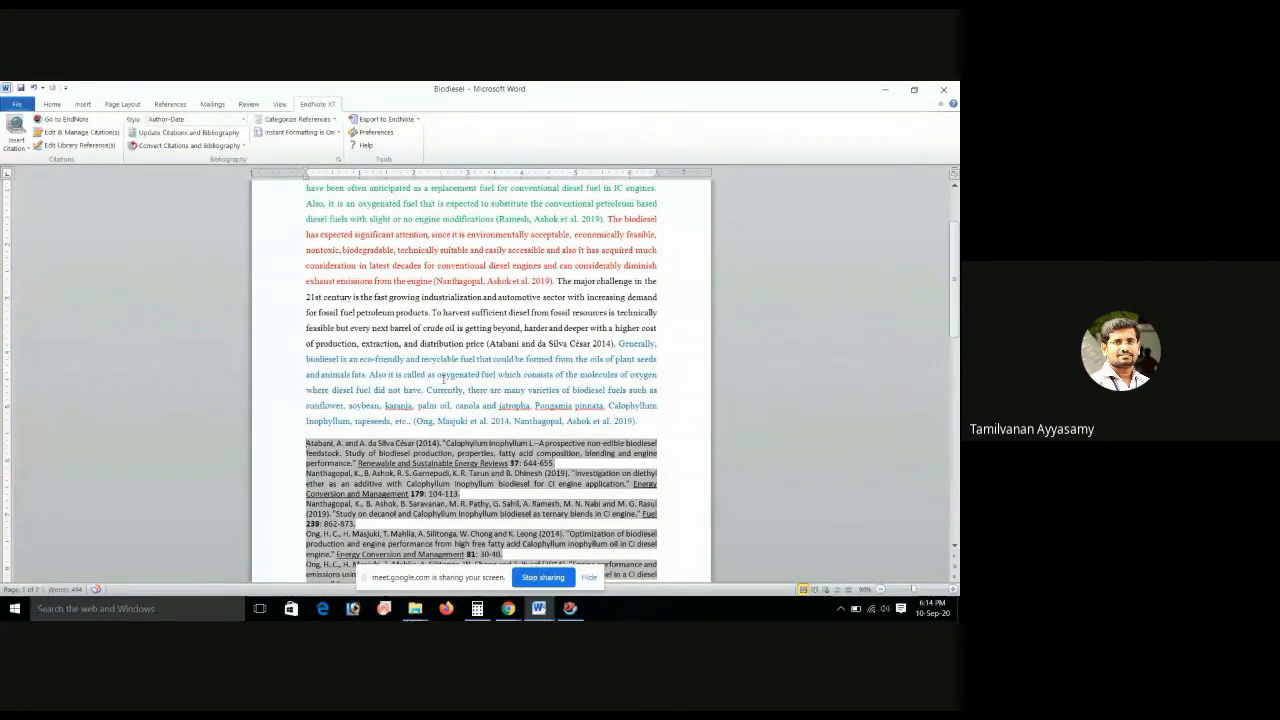
scroll(443, 378, "down", 1)
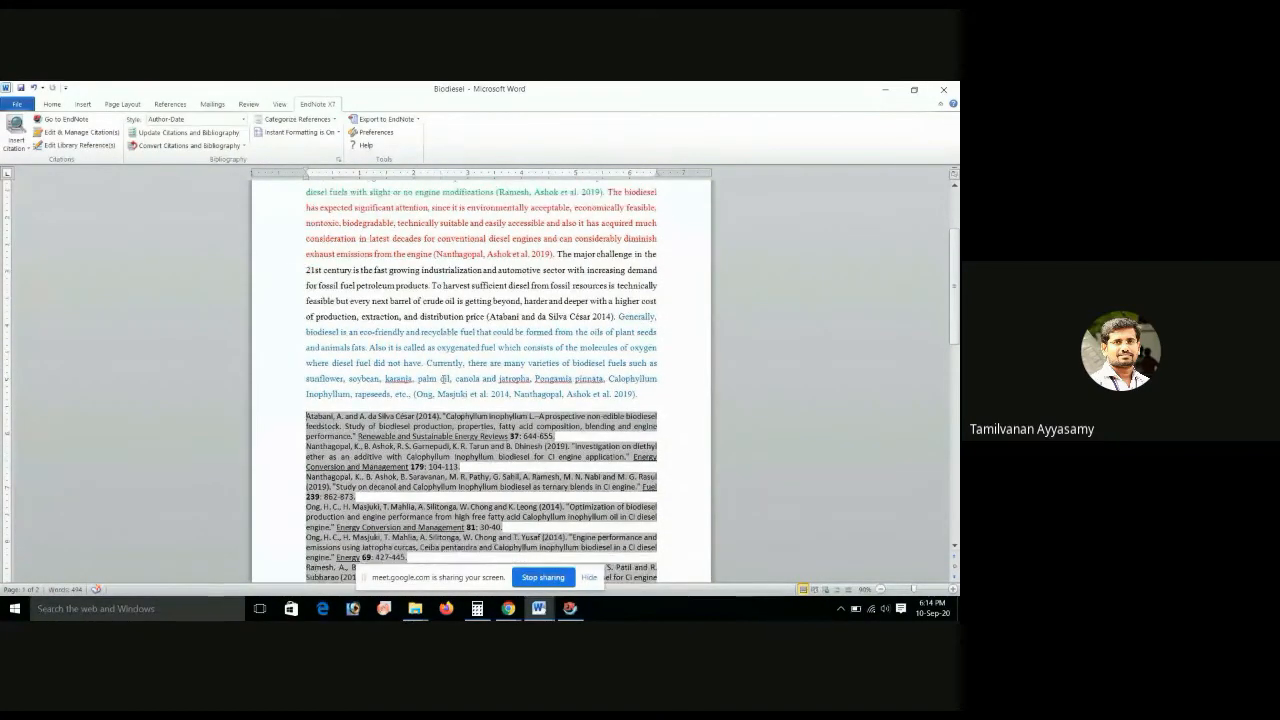
left_click(243, 119)
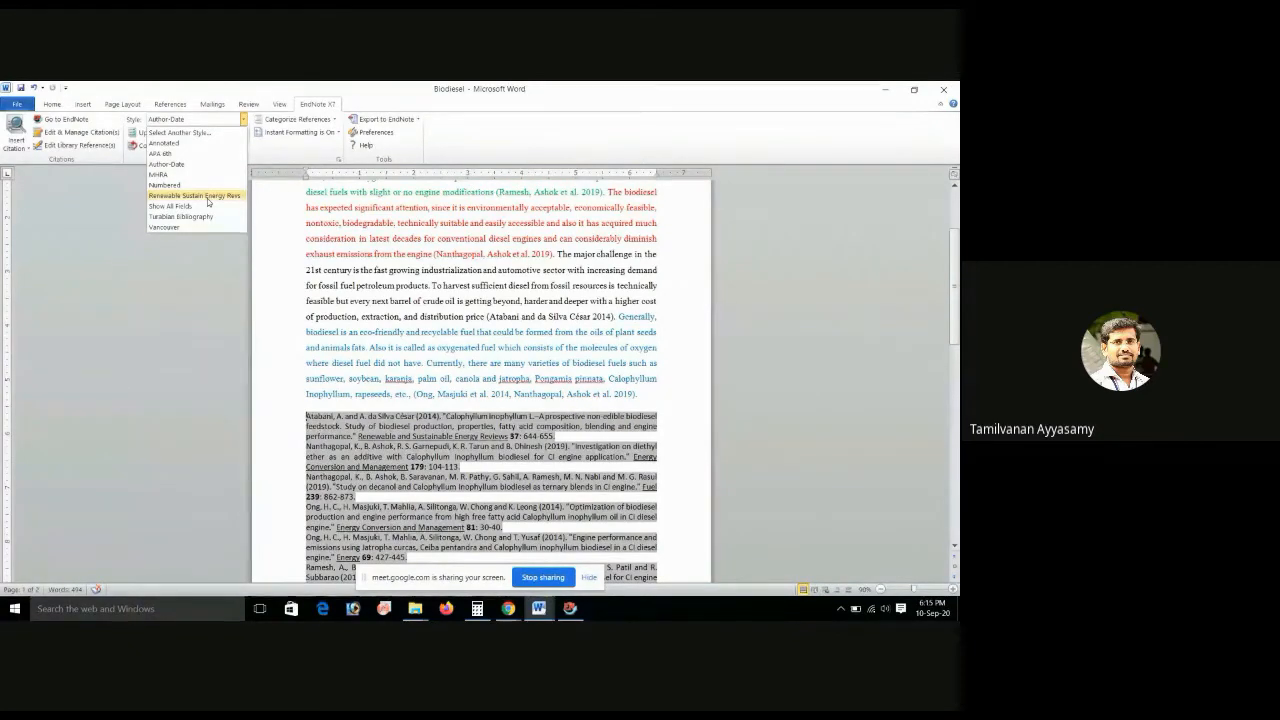
left_click(180, 133)
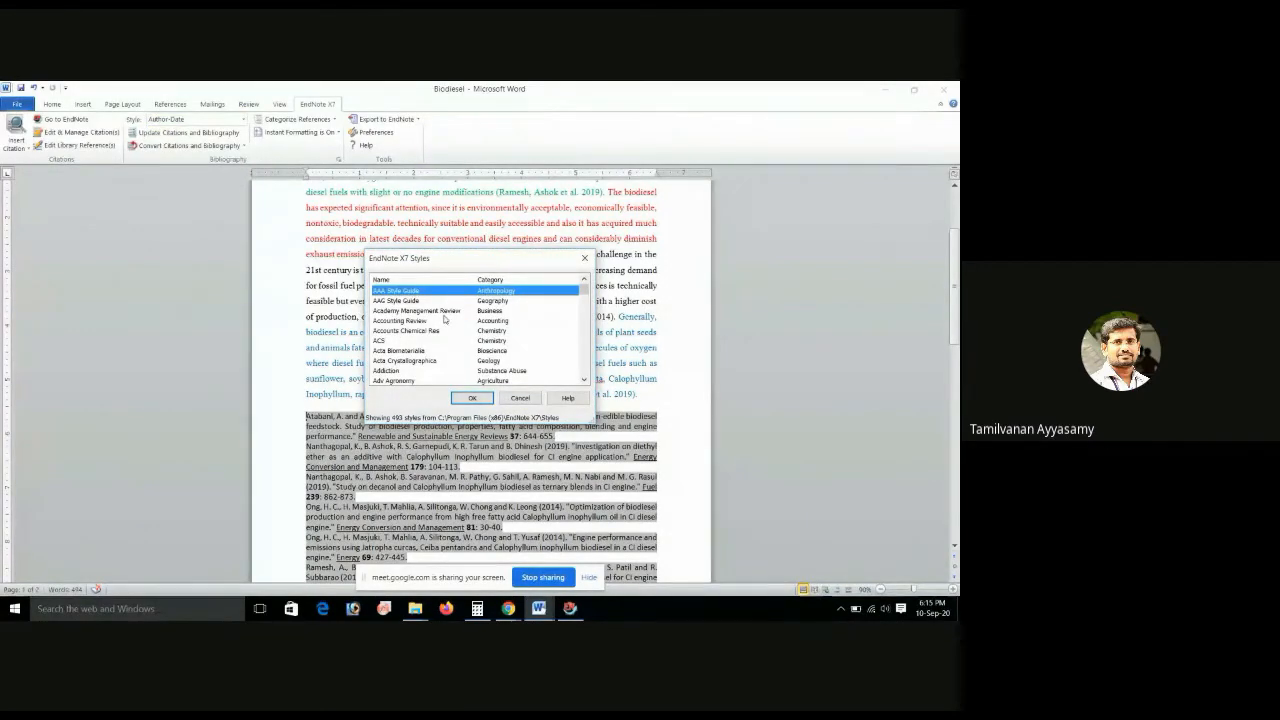
scroll(420, 325, "down", 10)
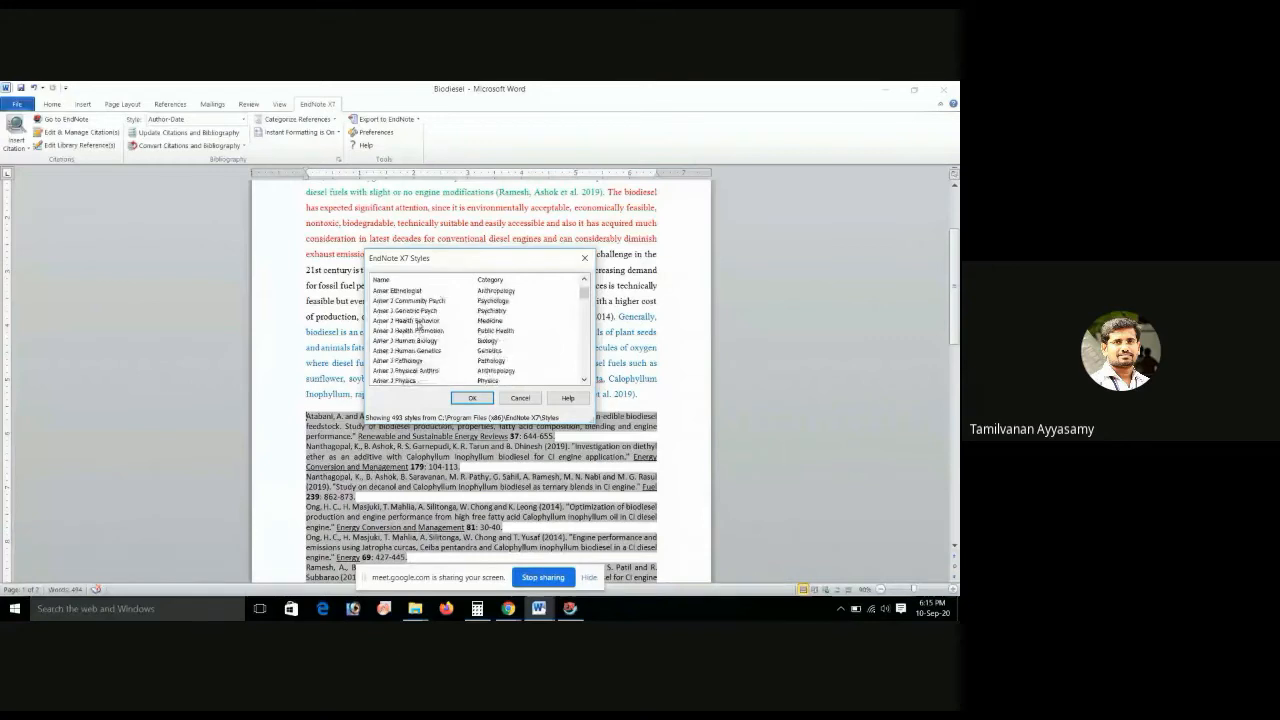
scroll(418, 324, "down", 1)
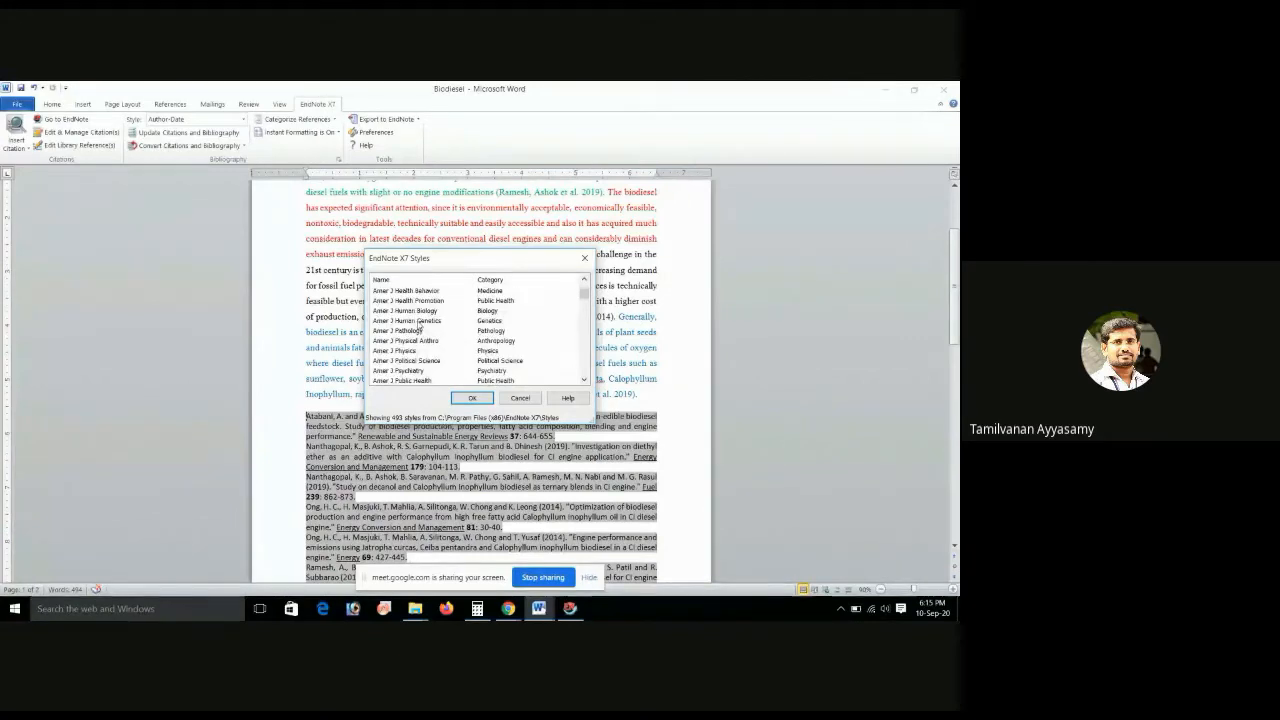
scroll(420, 328, "down", 9)
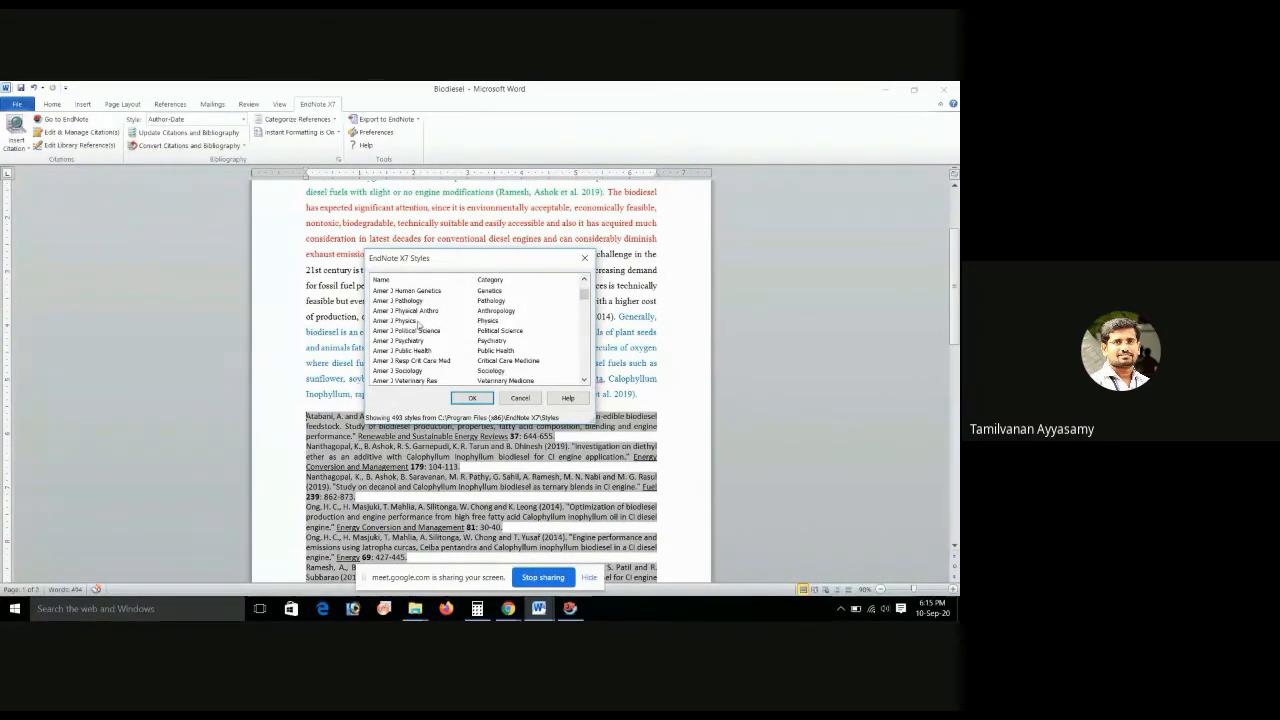
scroll(420, 325, "down", 10)
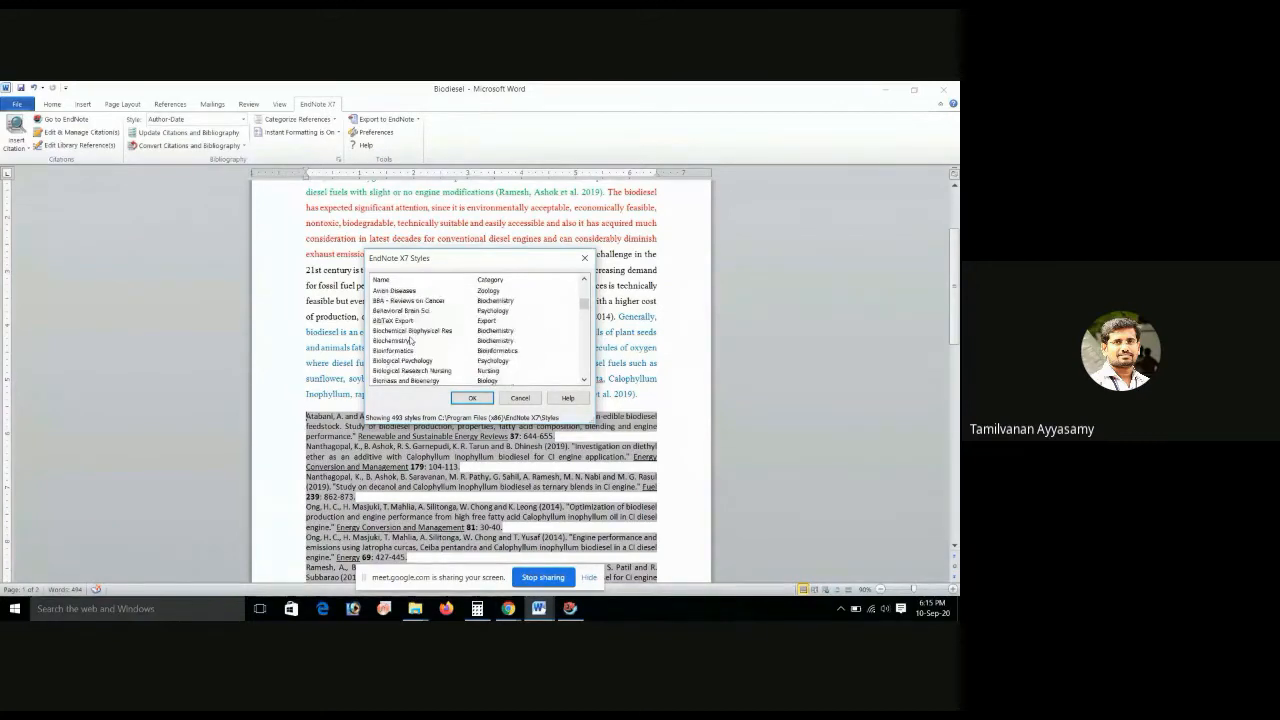
scroll(414, 342, "down", 10)
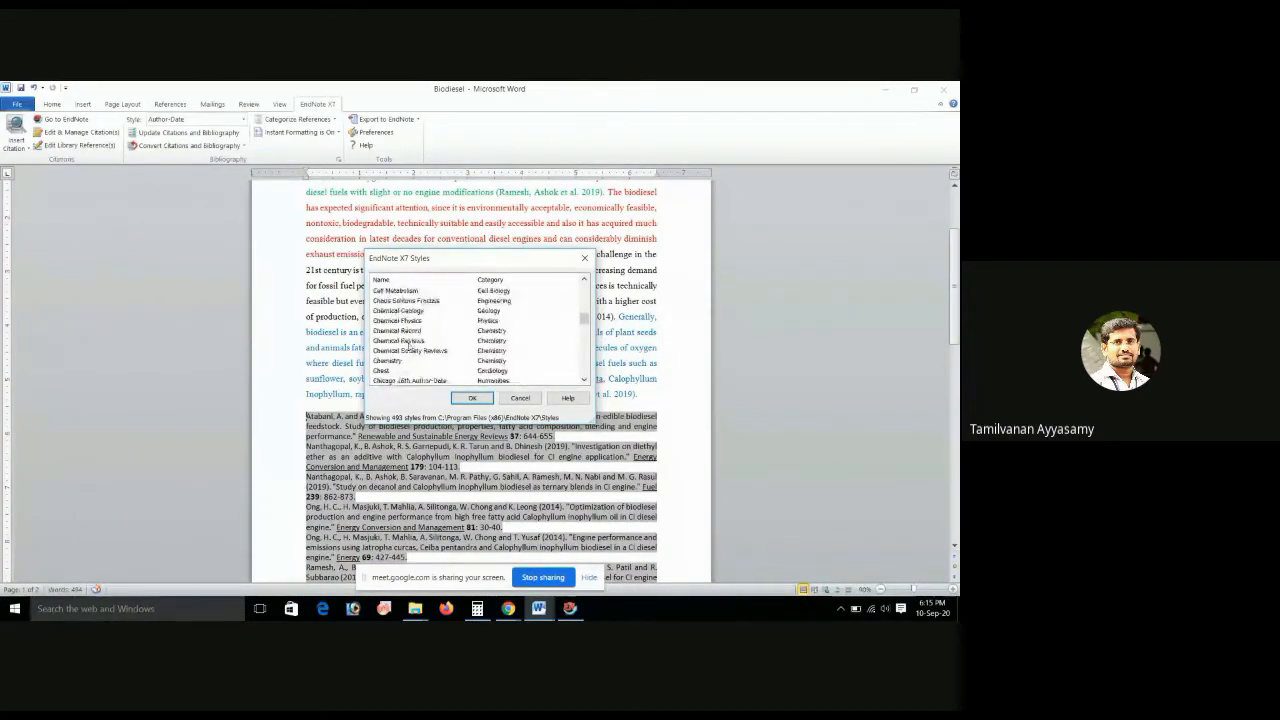
scroll(412, 348, "down", 10)
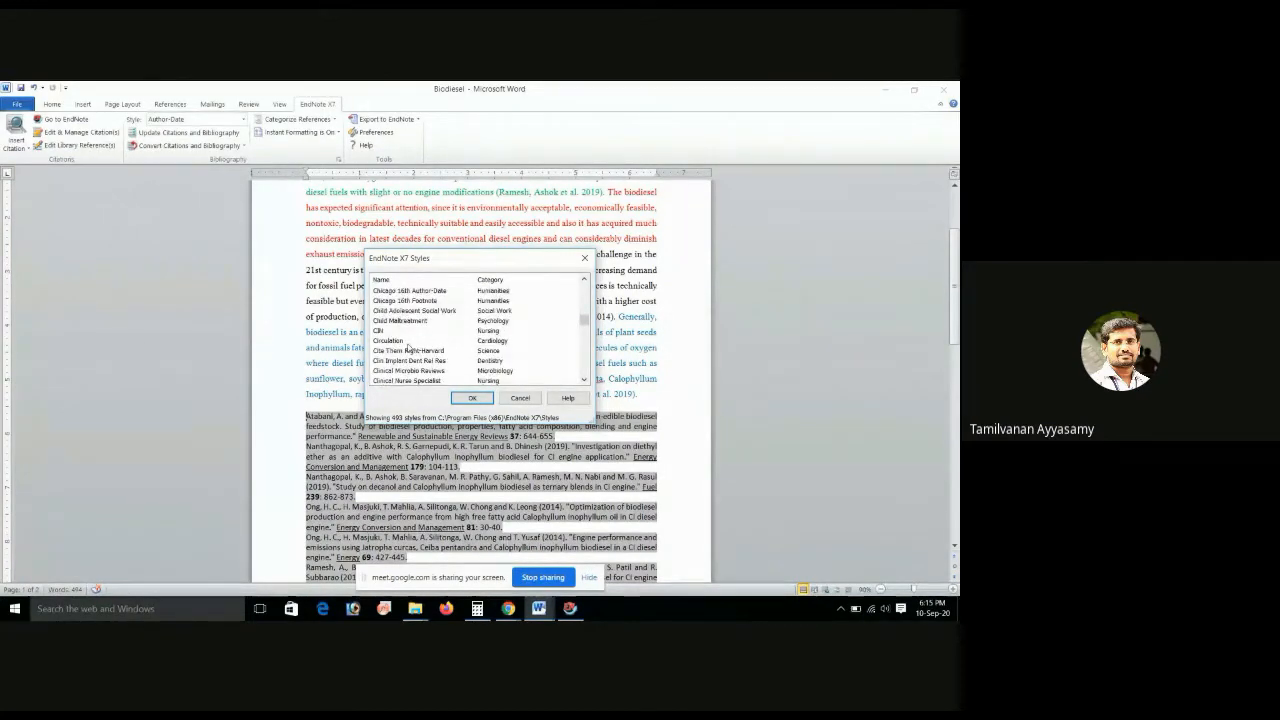
scroll(418, 349, "up", 2)
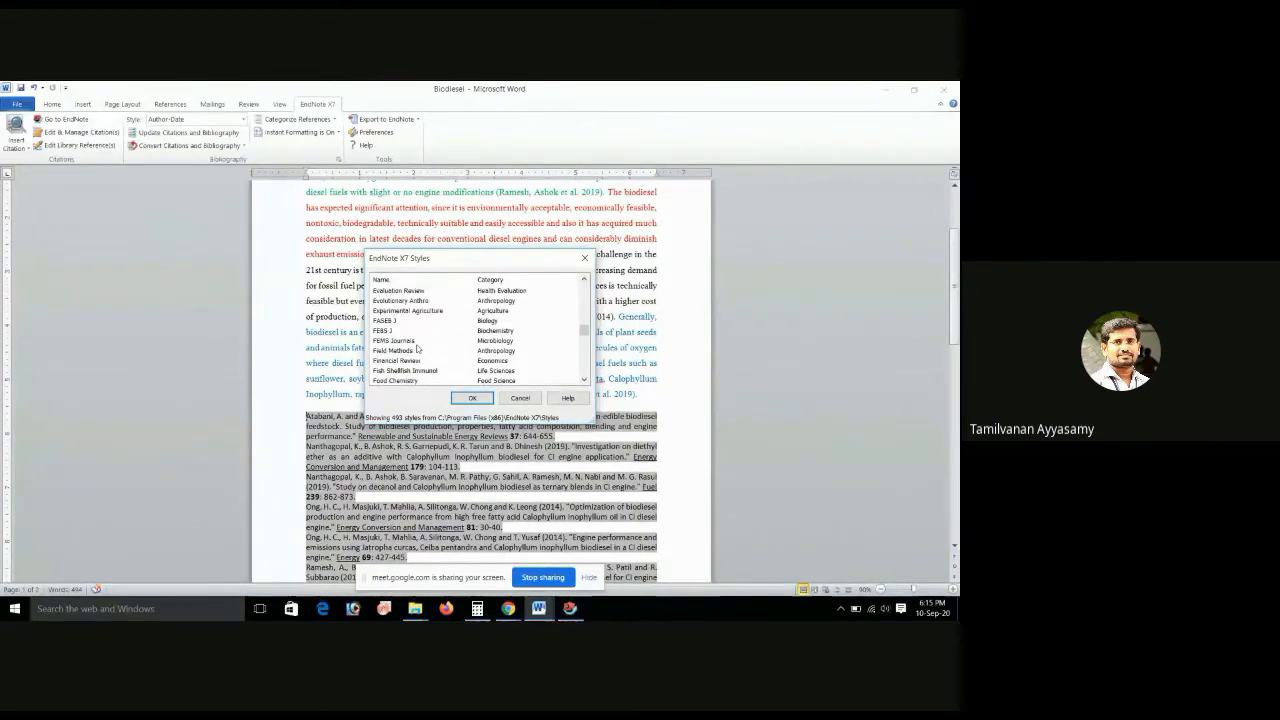
scroll(418, 348, "down", 5)
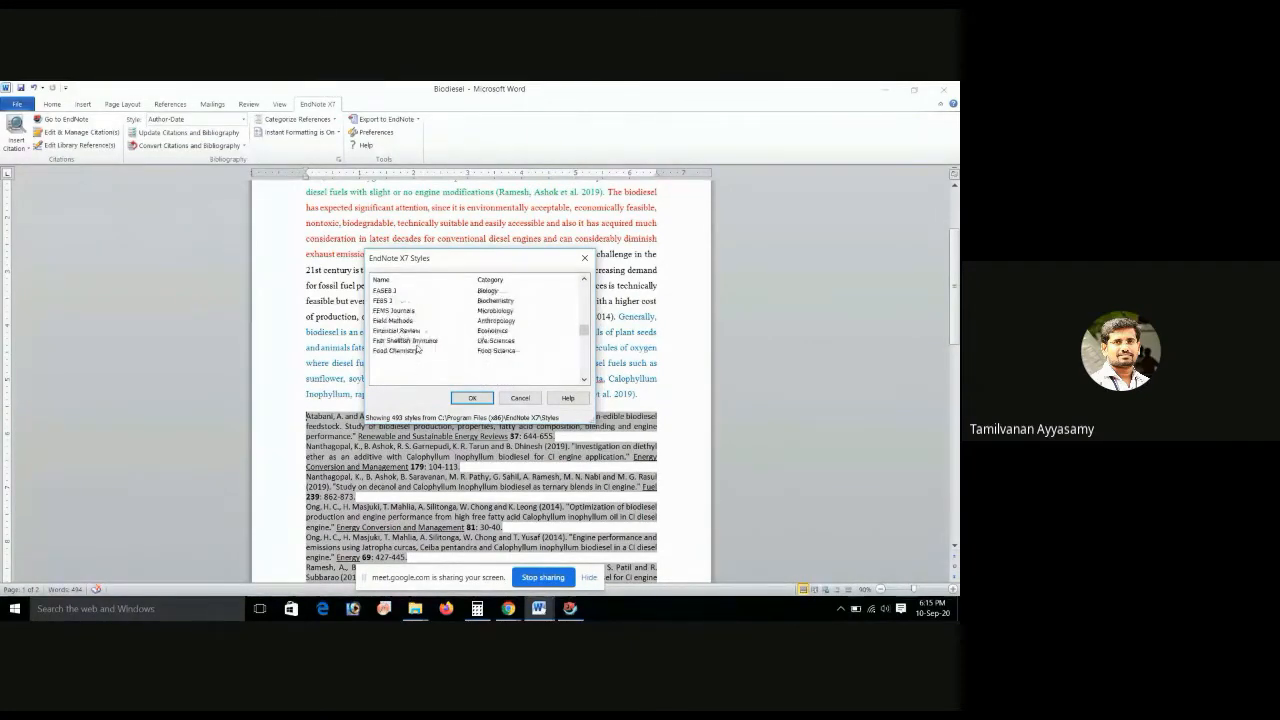
scroll(418, 348, "down", 12)
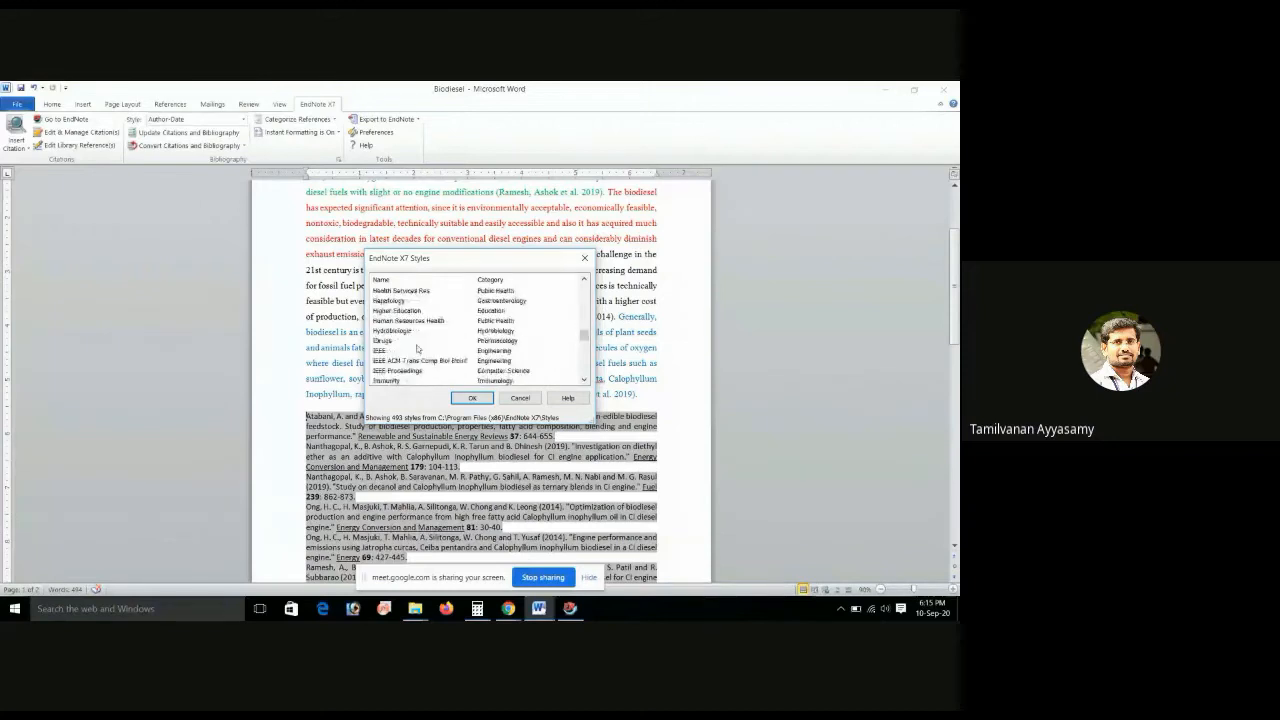
scroll(418, 349, "down", 20)
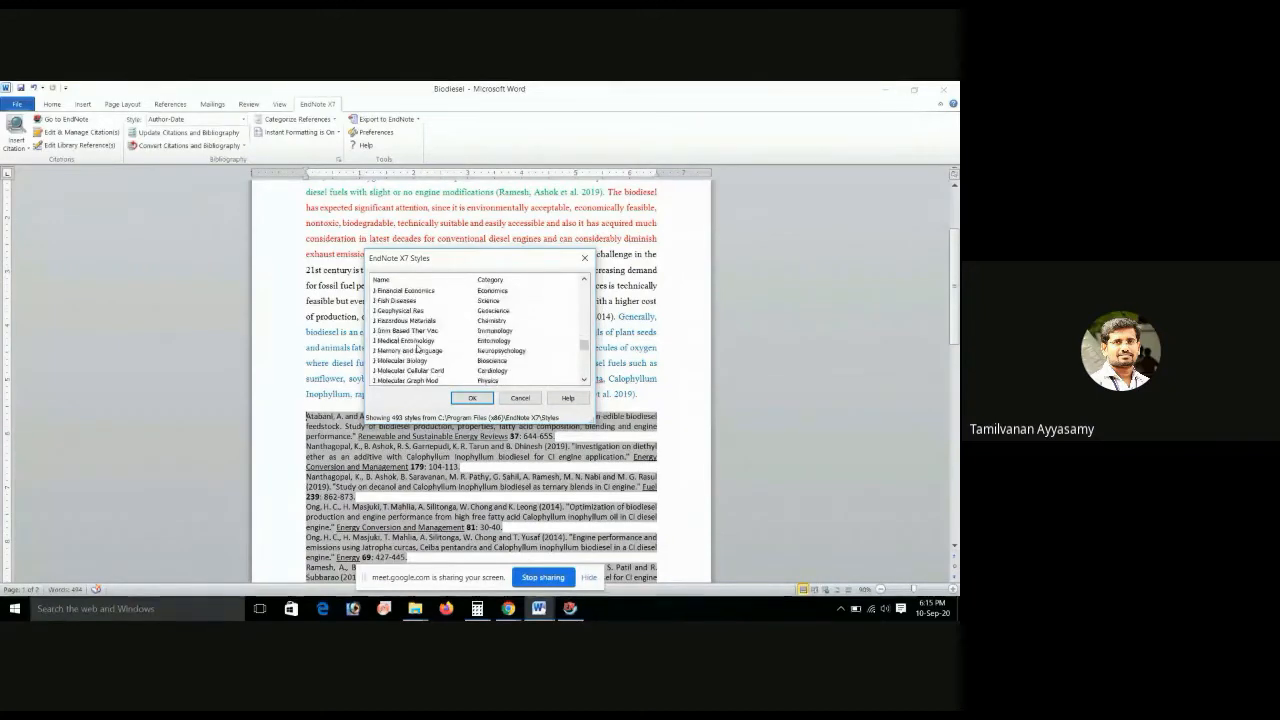
scroll(418, 348, "down", 20)
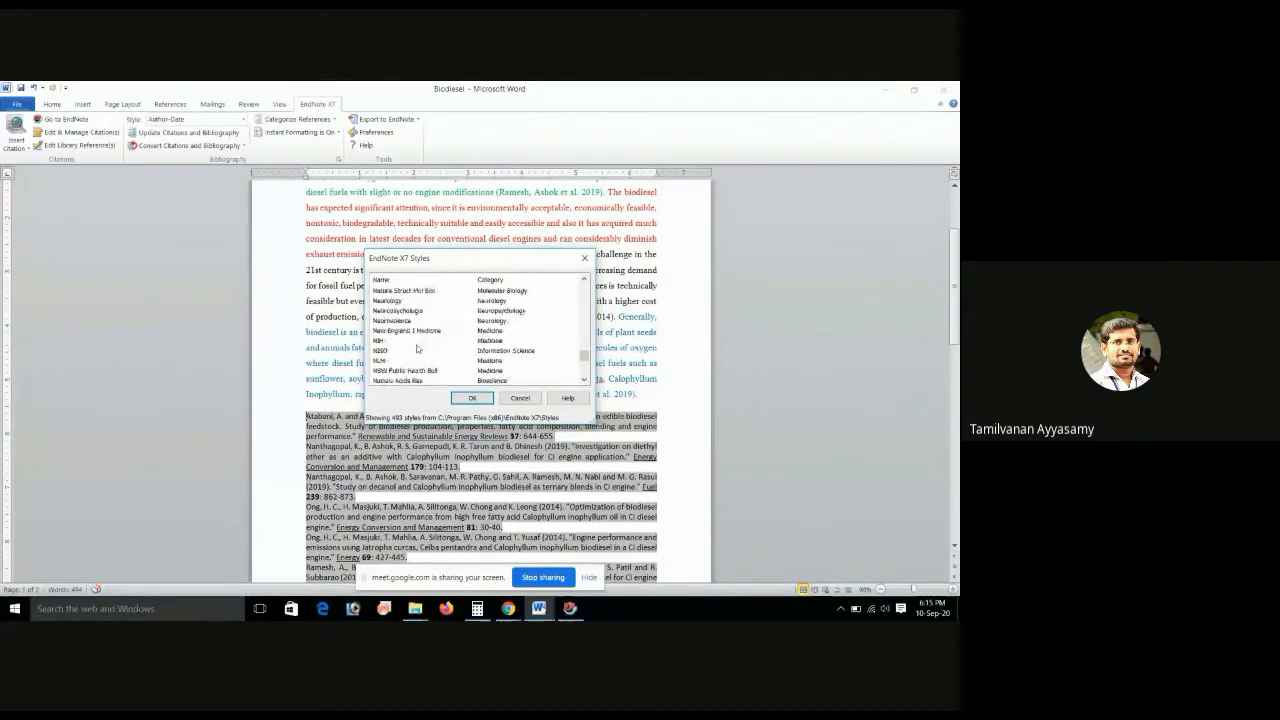
scroll(418, 348, "up", 6)
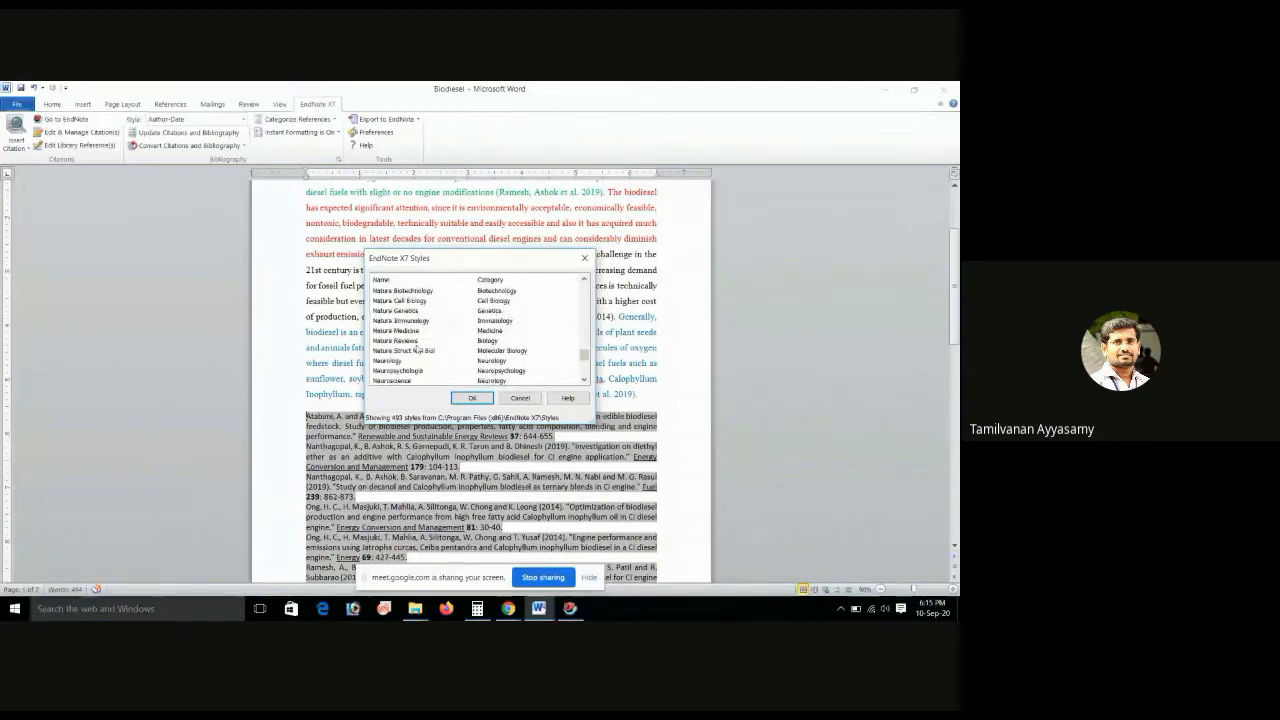
left_click(390, 351)
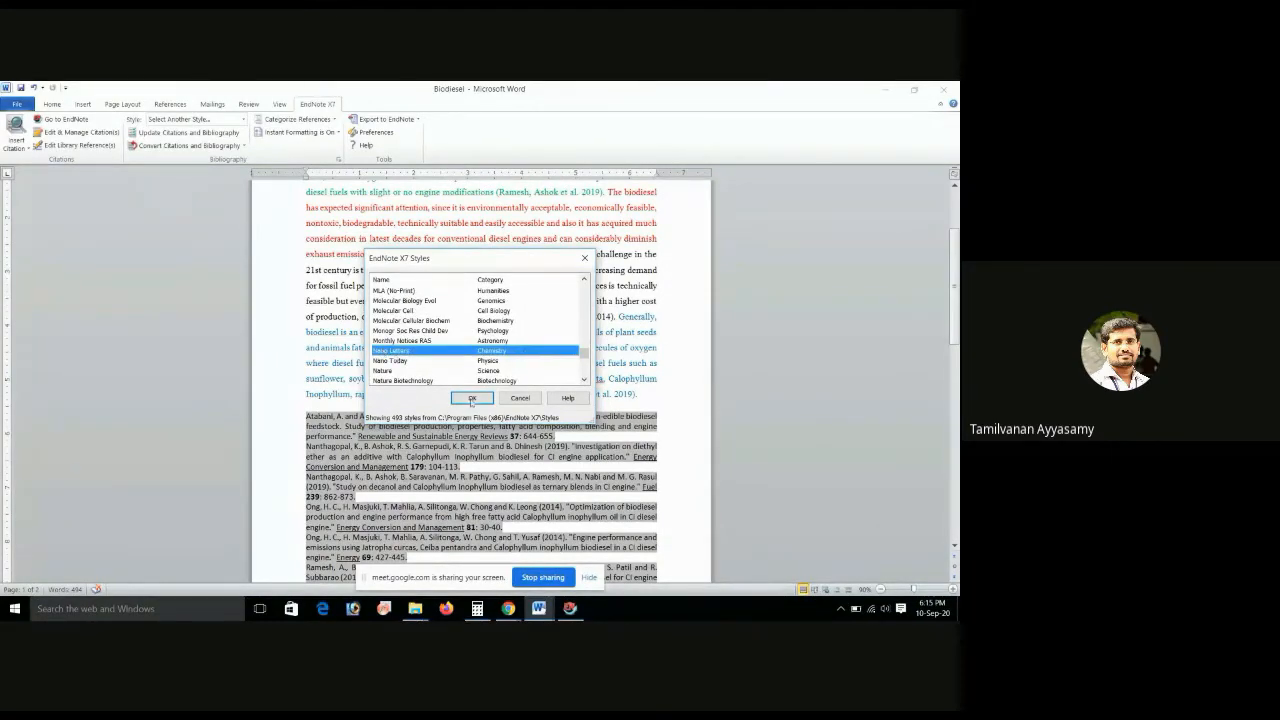
left_click(472, 399)
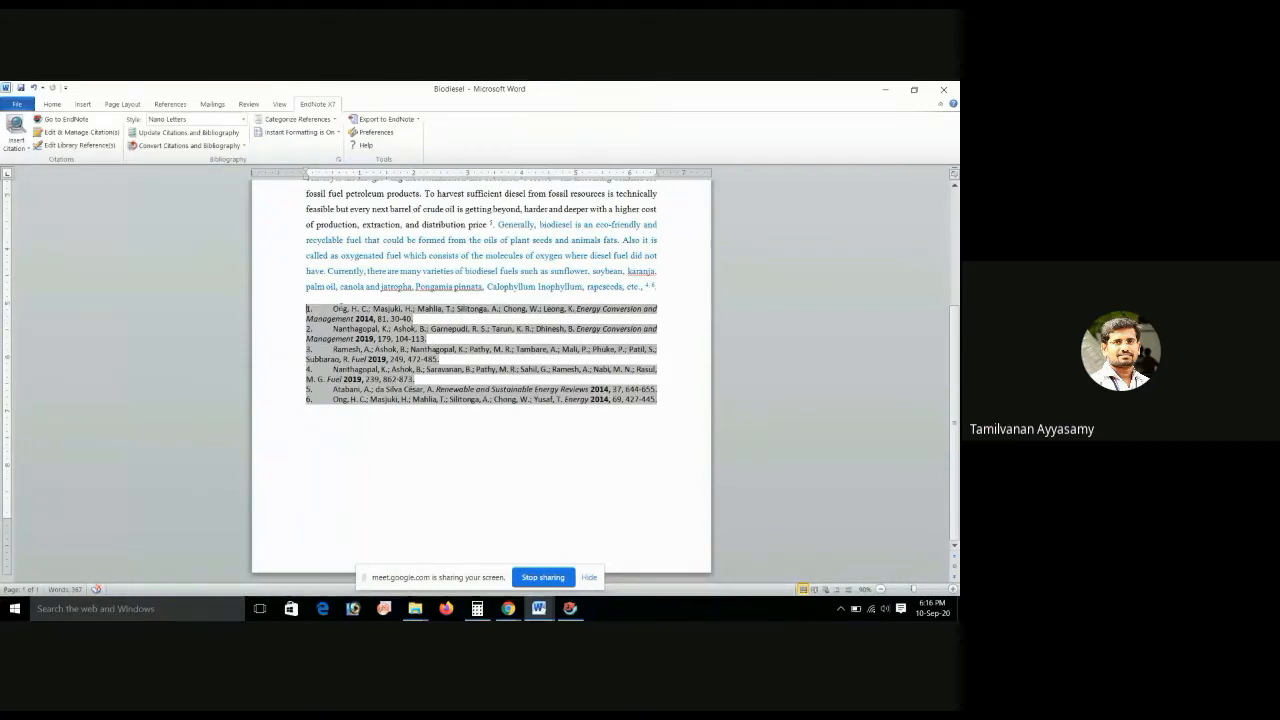
- Pick the Fuel style from the full list of EndNote X7 styles and apply it to the document
left_click_drag(340, 305, 540, 290)
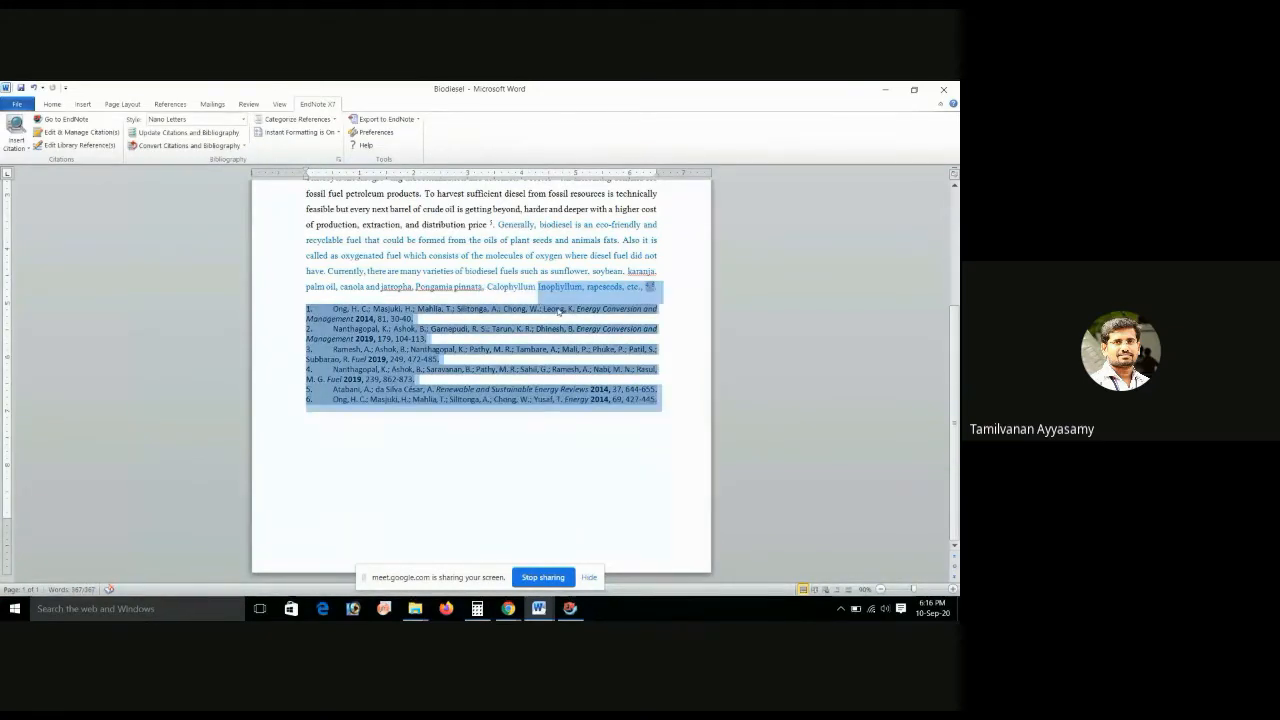
left_click(577, 313)
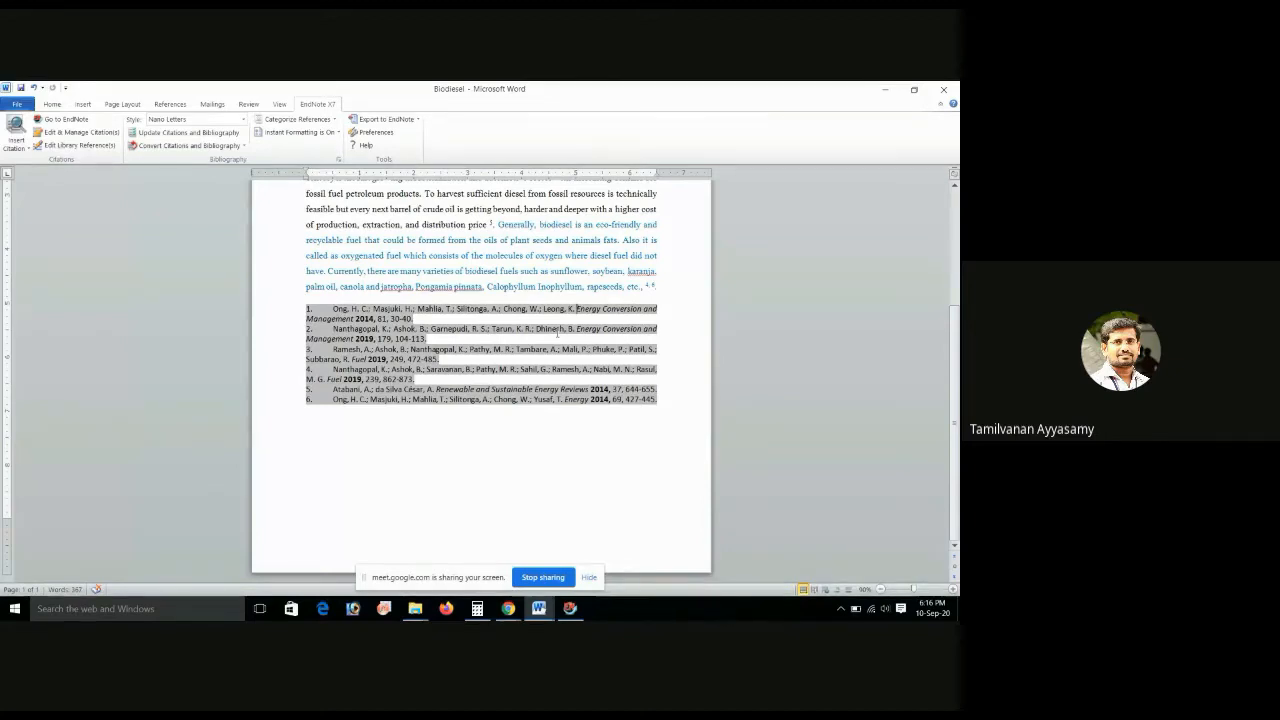
left_click(243, 119)
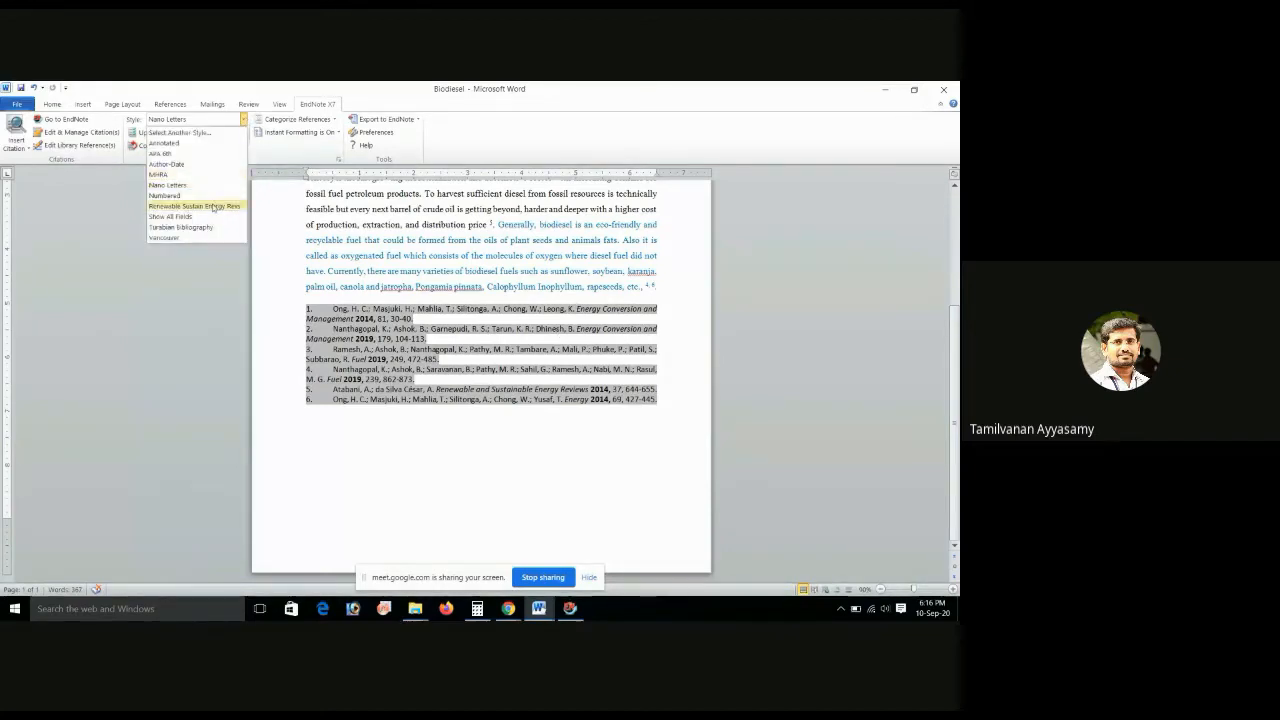
left_click(180, 132)
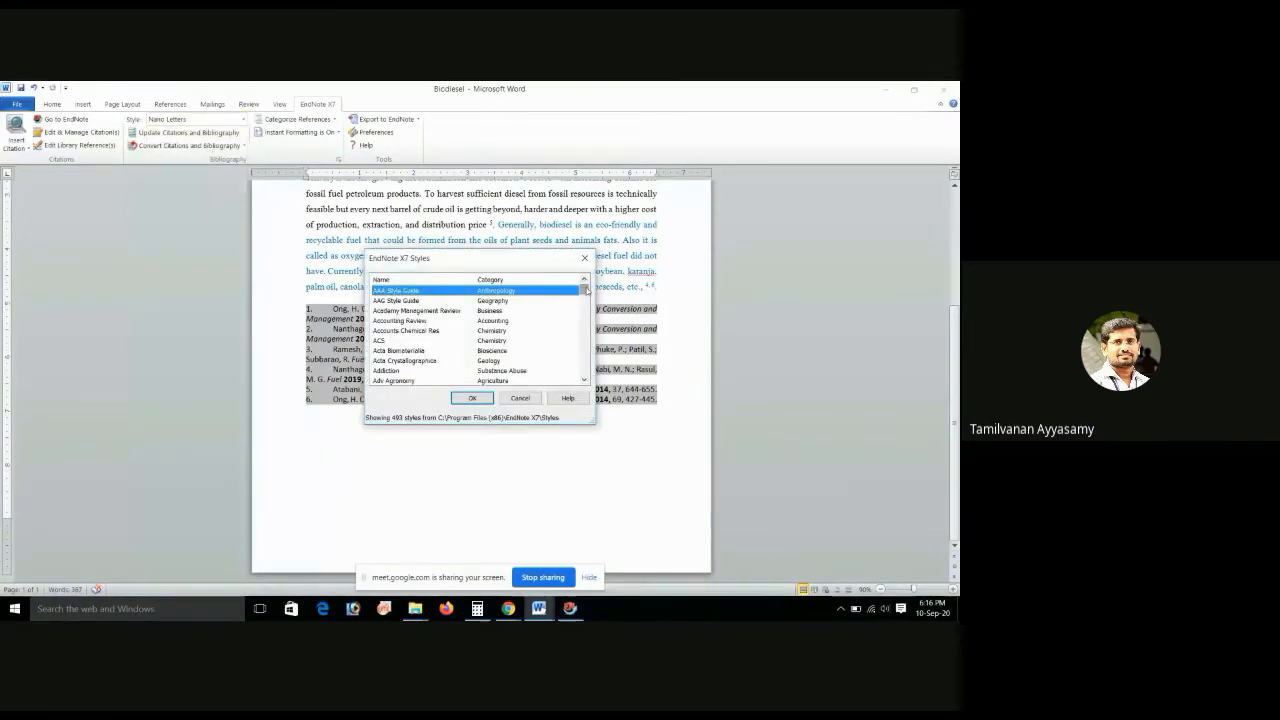
left_click_drag(587, 291, 589, 314)
scroll(402, 352, "down", 20)
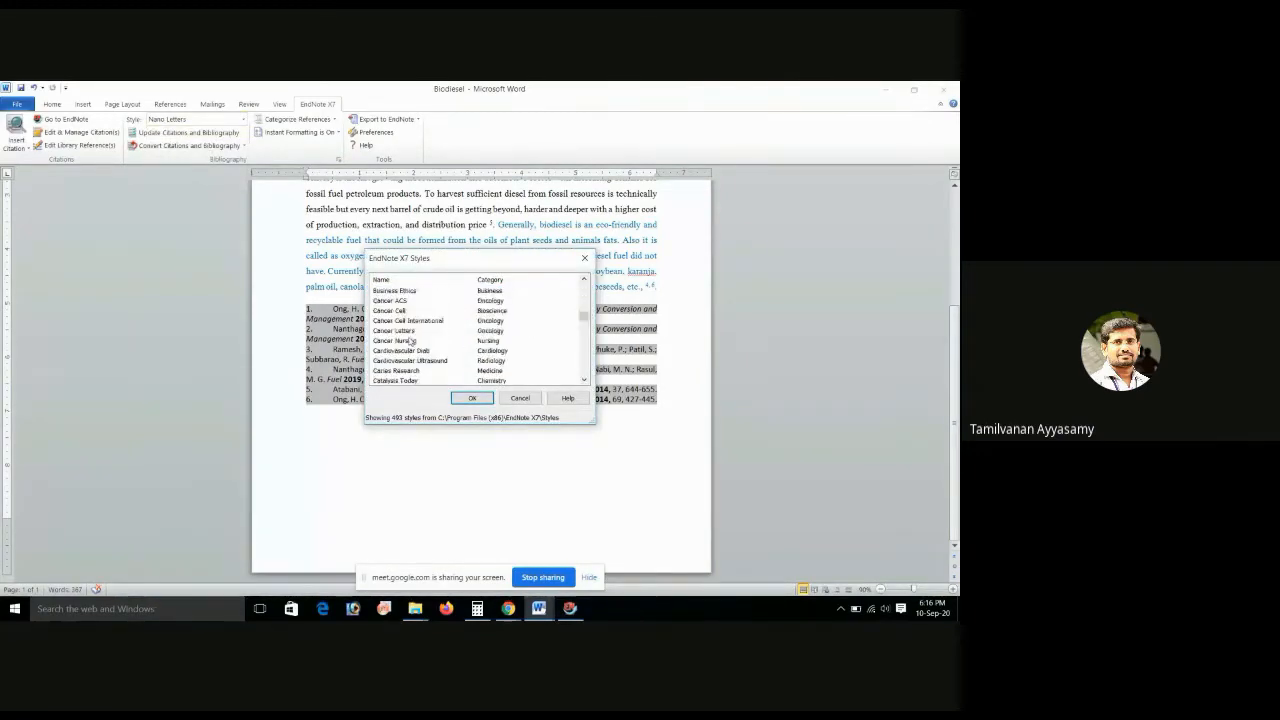
scroll(402, 352, "down", 5)
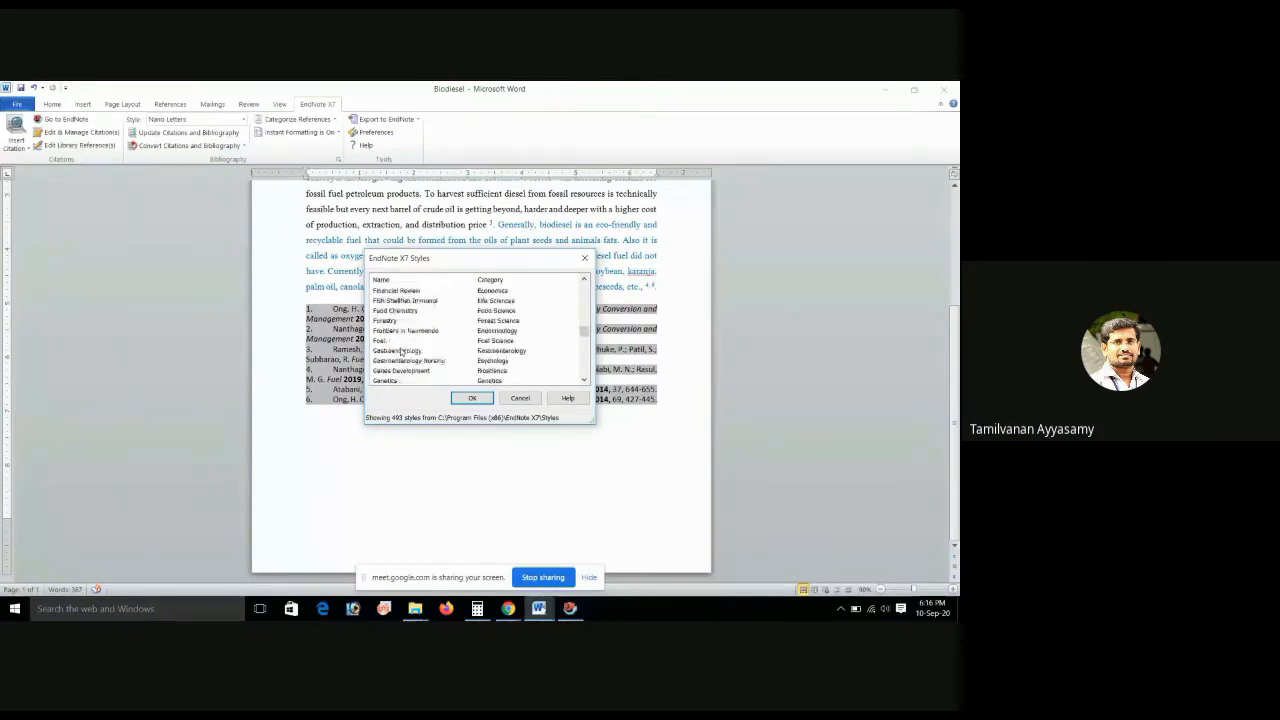
left_click(379, 342)
left_click(472, 398)
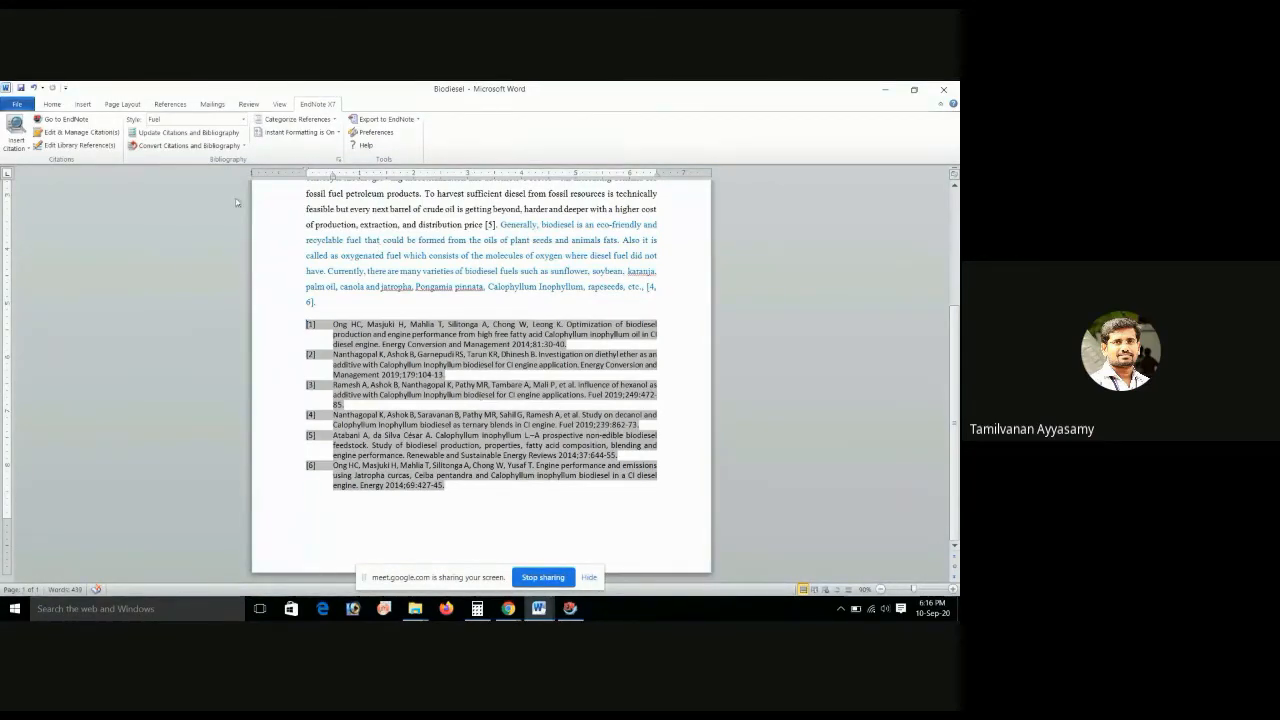
- Look through the full EndNote X7 style list for an Energy journal style, and close the list without choosing one
left_click(243, 119)
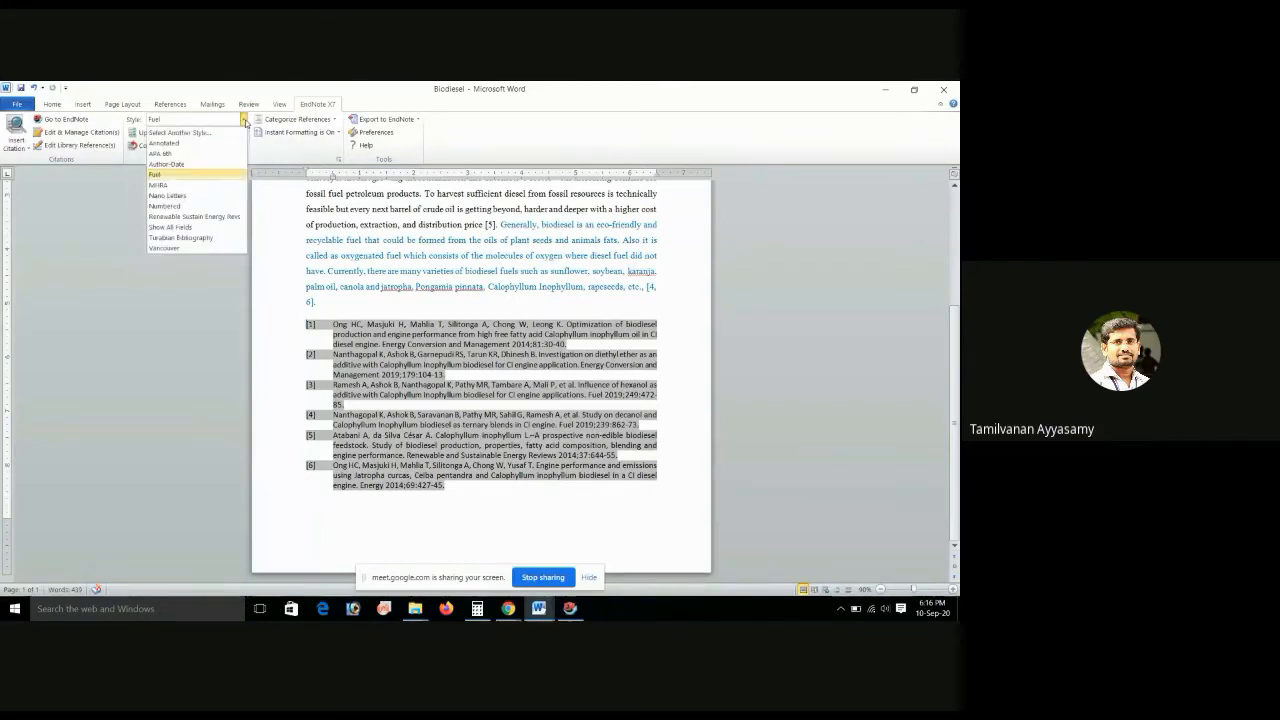
left_click(178, 132)
scroll(390, 355, "down", 12)
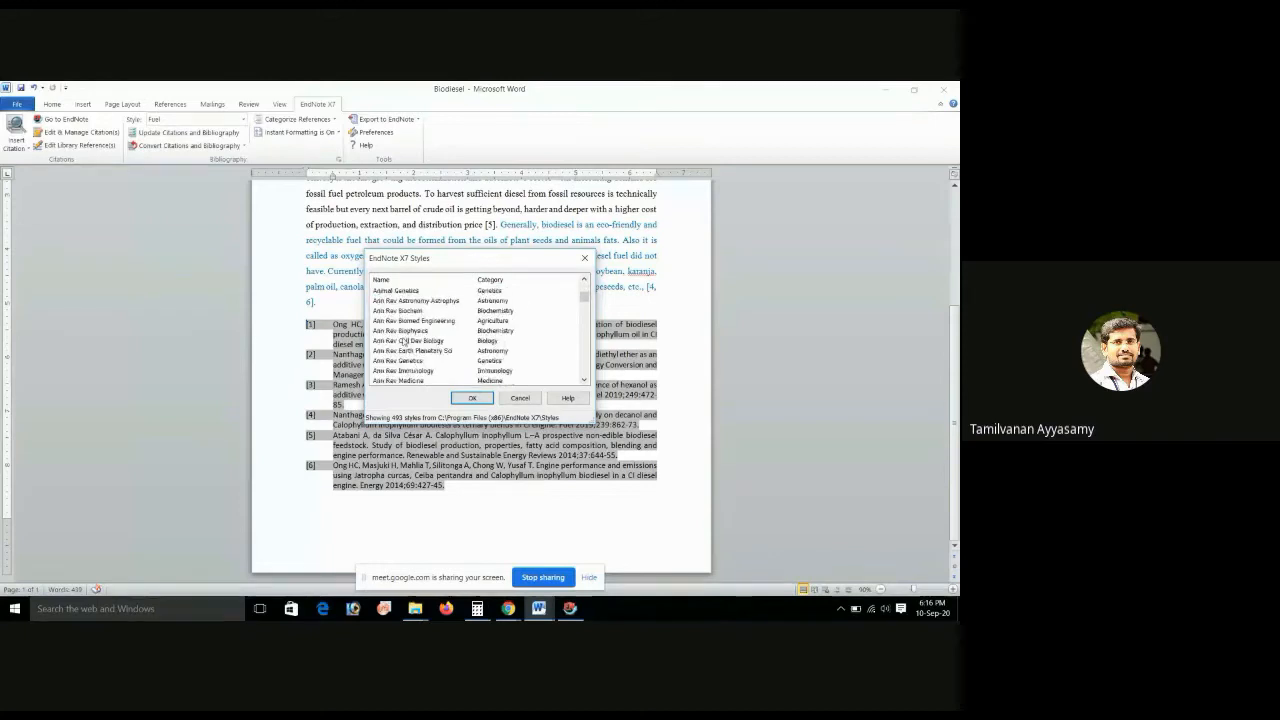
scroll(399, 347, "down", 15)
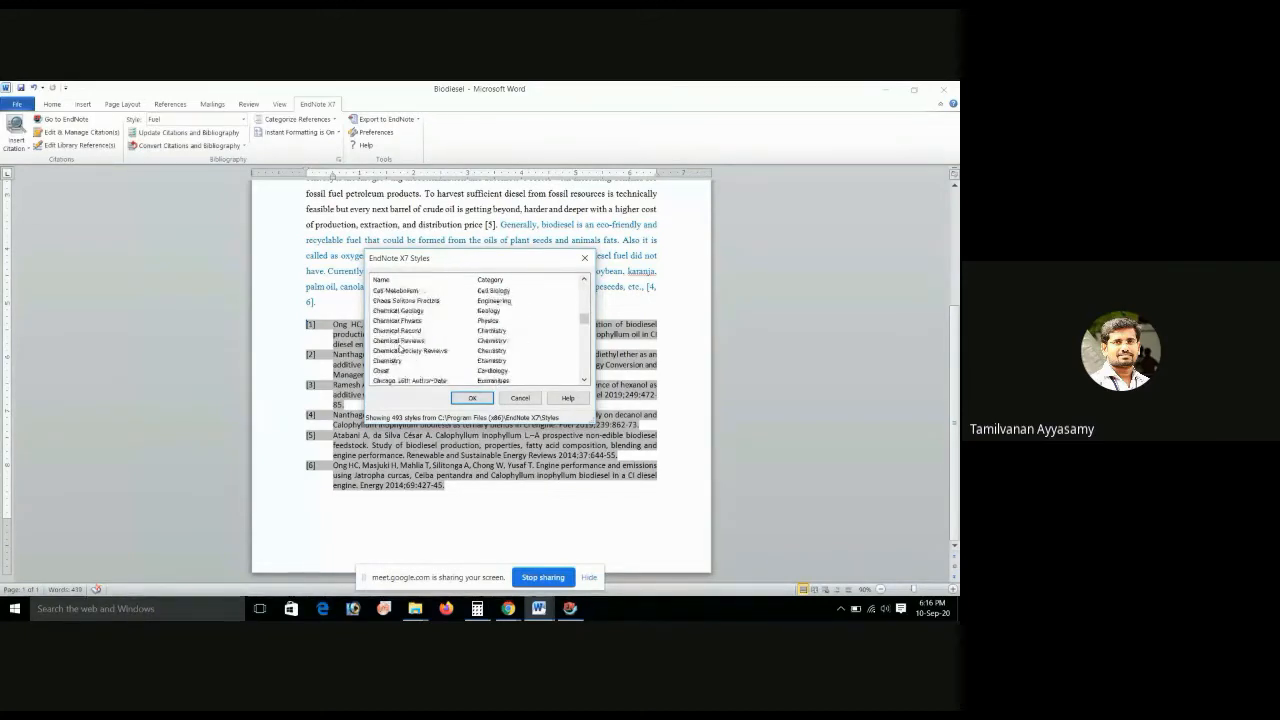
scroll(401, 349, "down", 5)
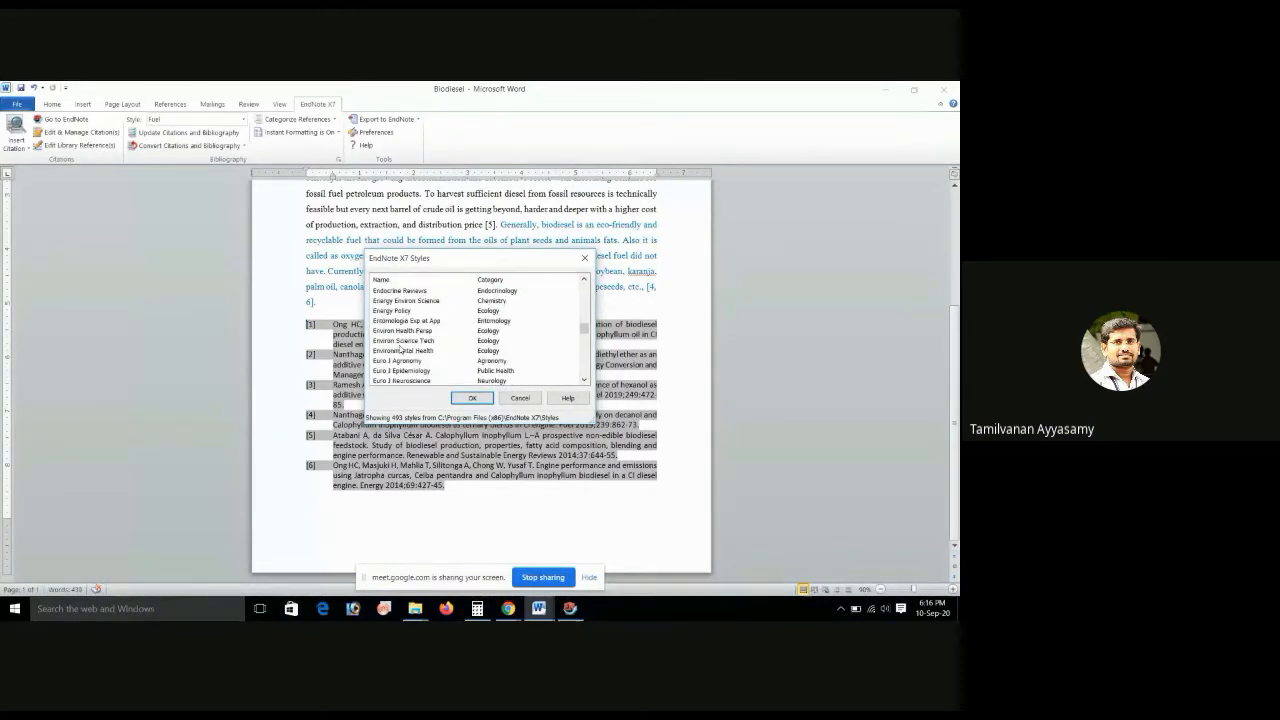
scroll(402, 314, "up", 1)
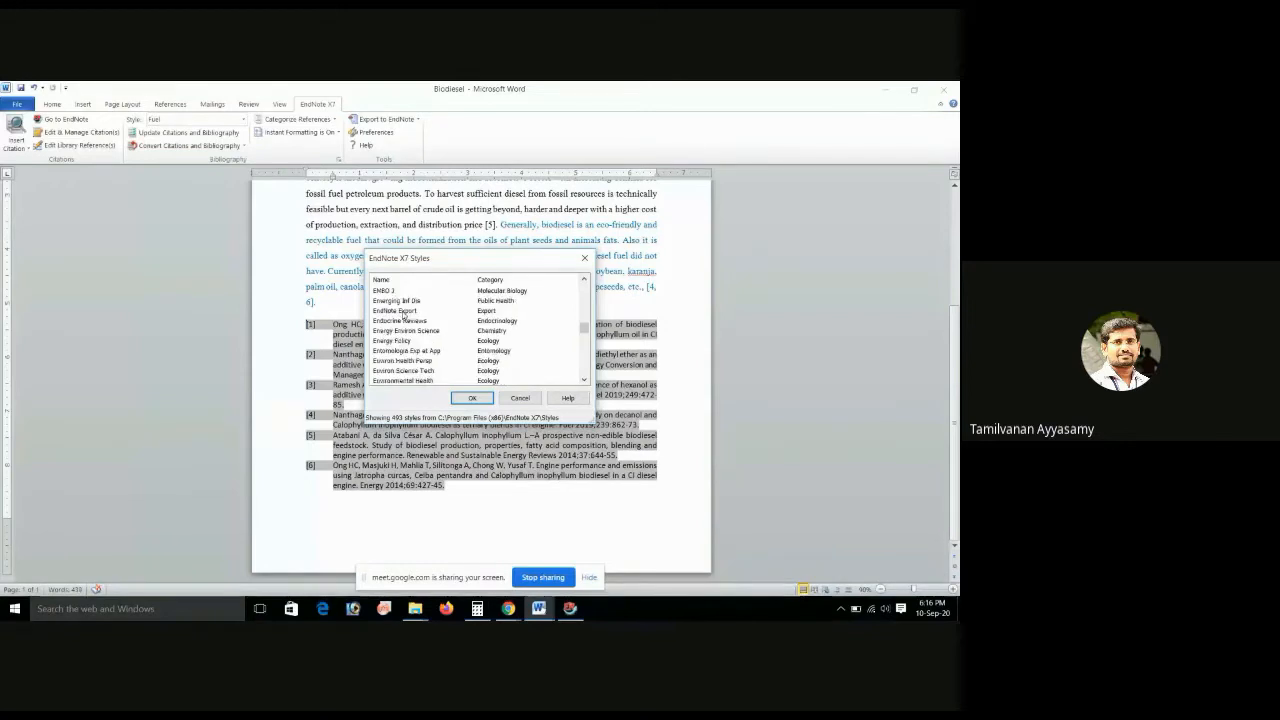
scroll(402, 314, "down", 1)
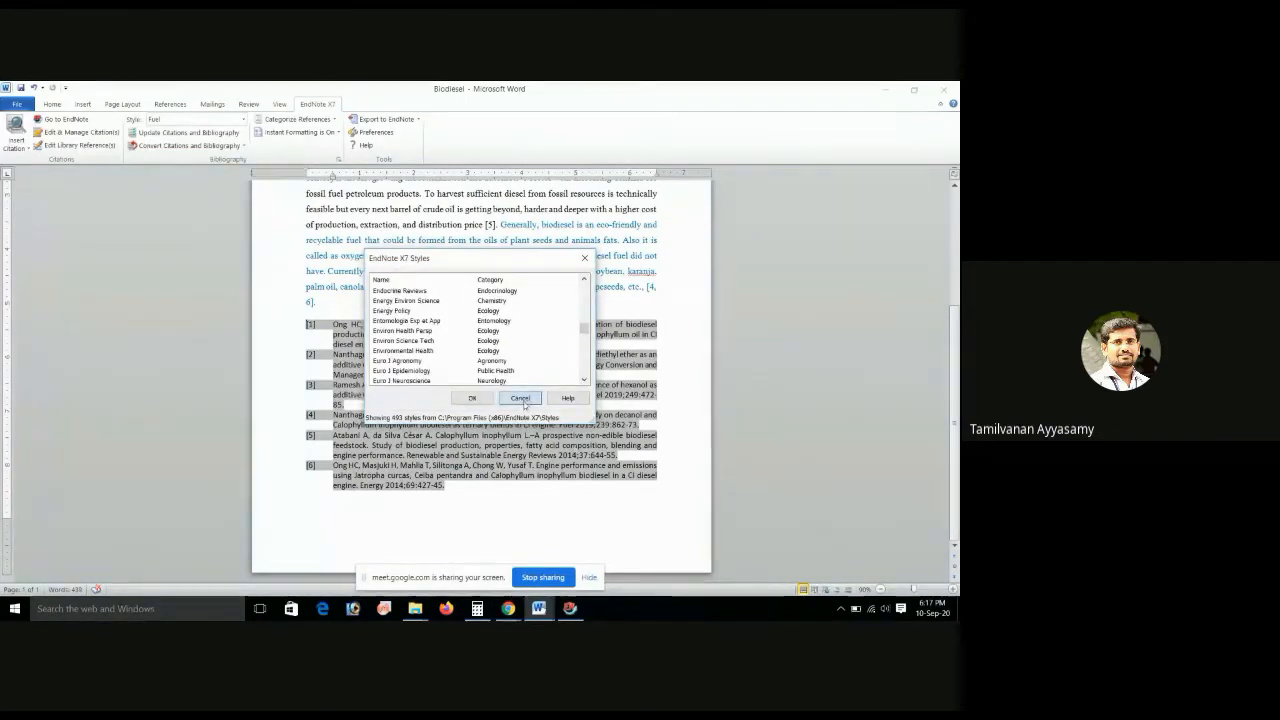
left_click(521, 399)
- Switch to the Chrome window and open the Google search page in a new browser tab
mouse_move(508, 608)
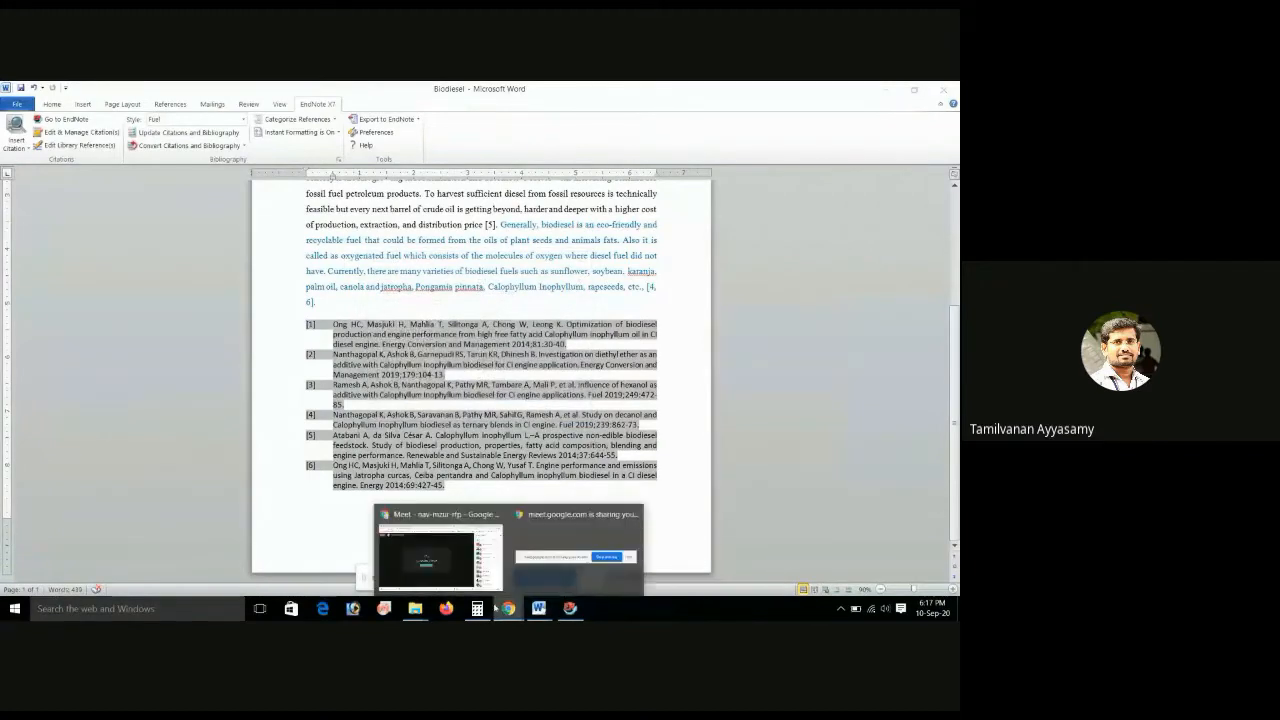
left_click(433, 519)
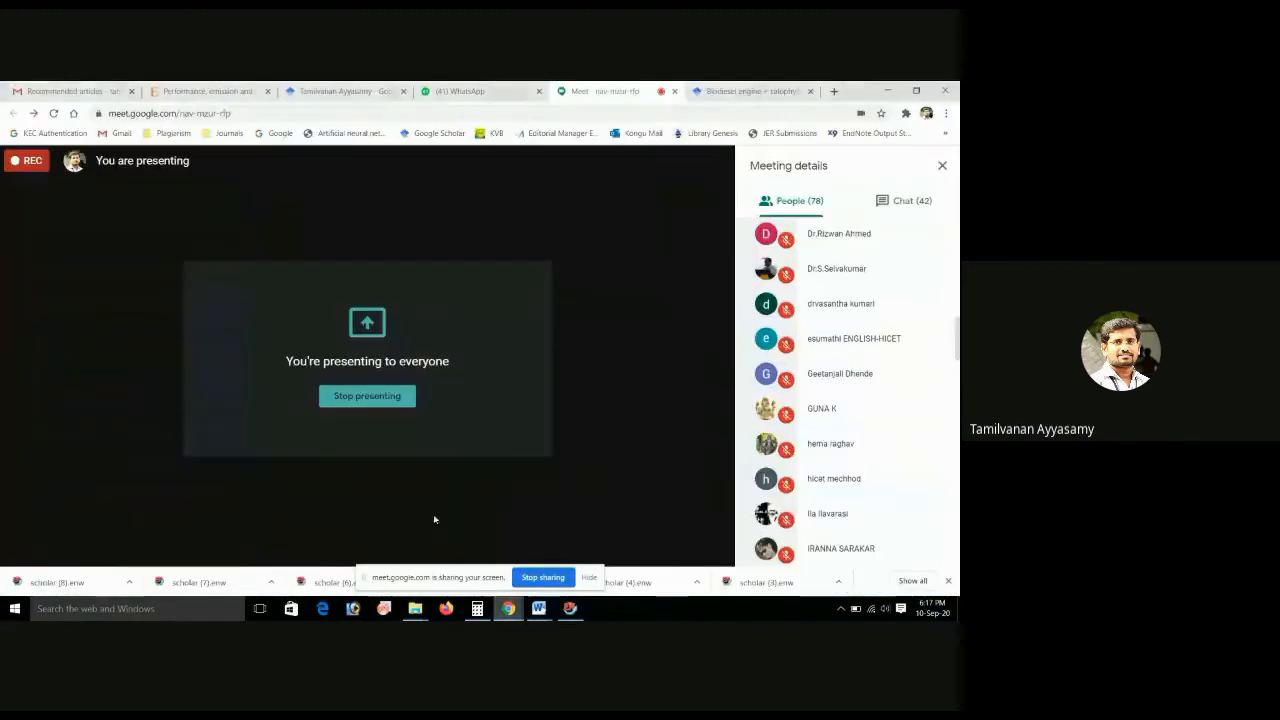
left_click(835, 91)
left_click(266, 133)
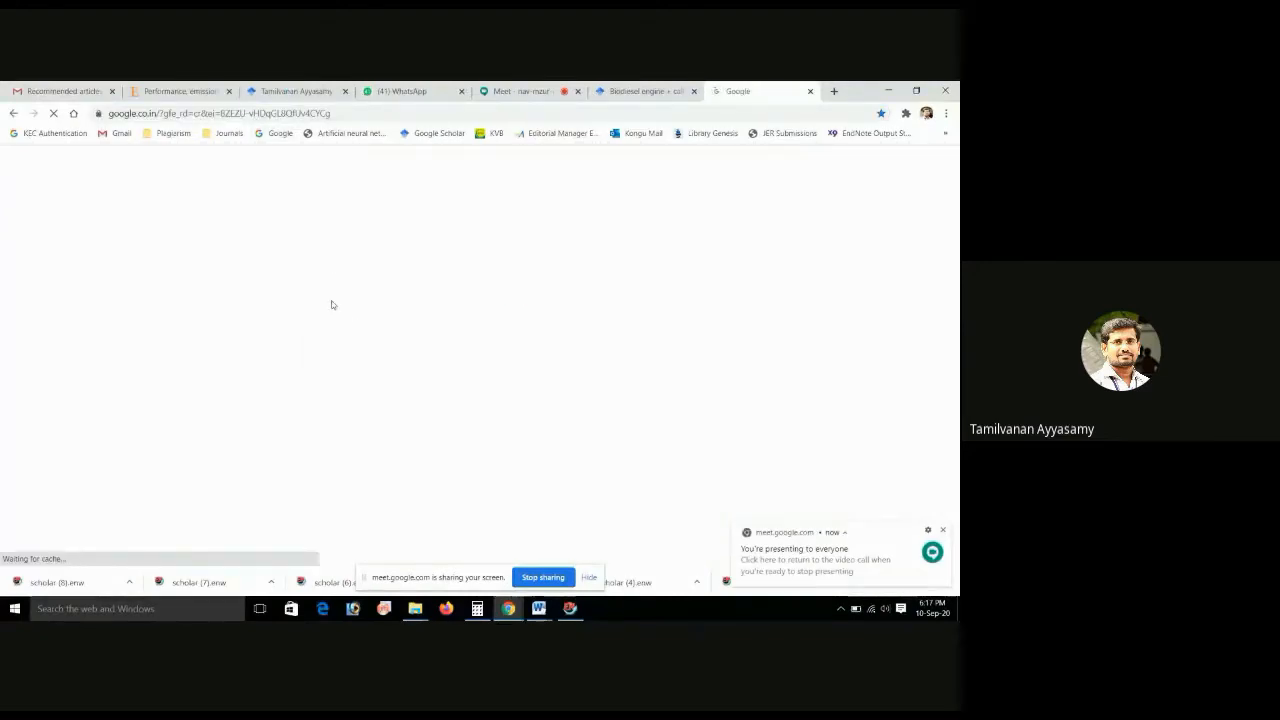
left_click(338, 331)
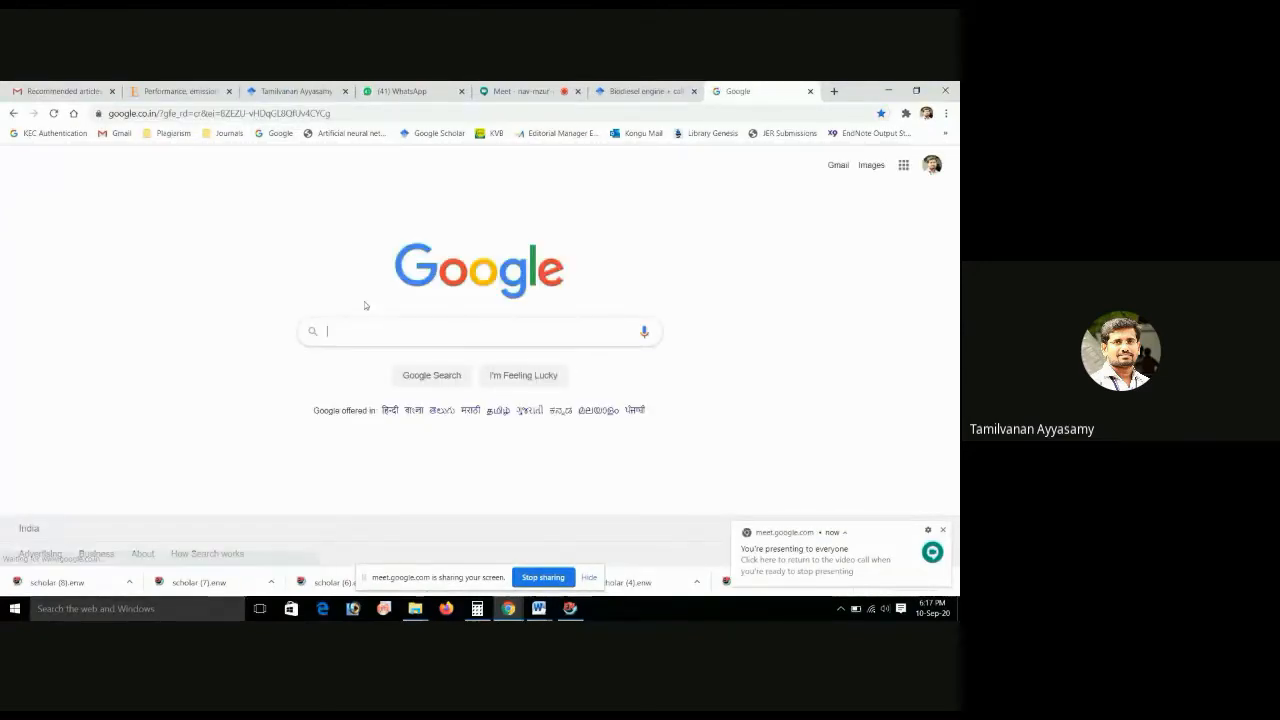
- Search Google for "energy elsevier endnote style", using the corrected spelling of the query
type("enrgt")
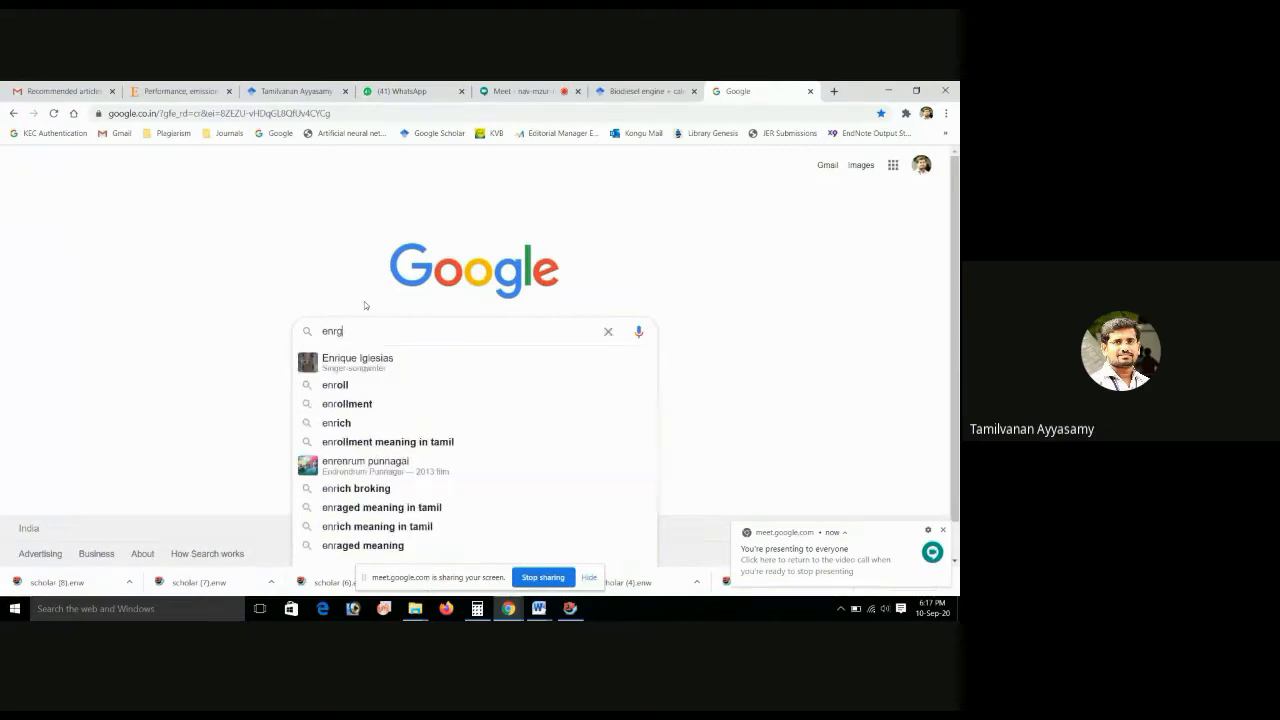
key("BackSpace")
key("BackSpace")
type("ergy else")
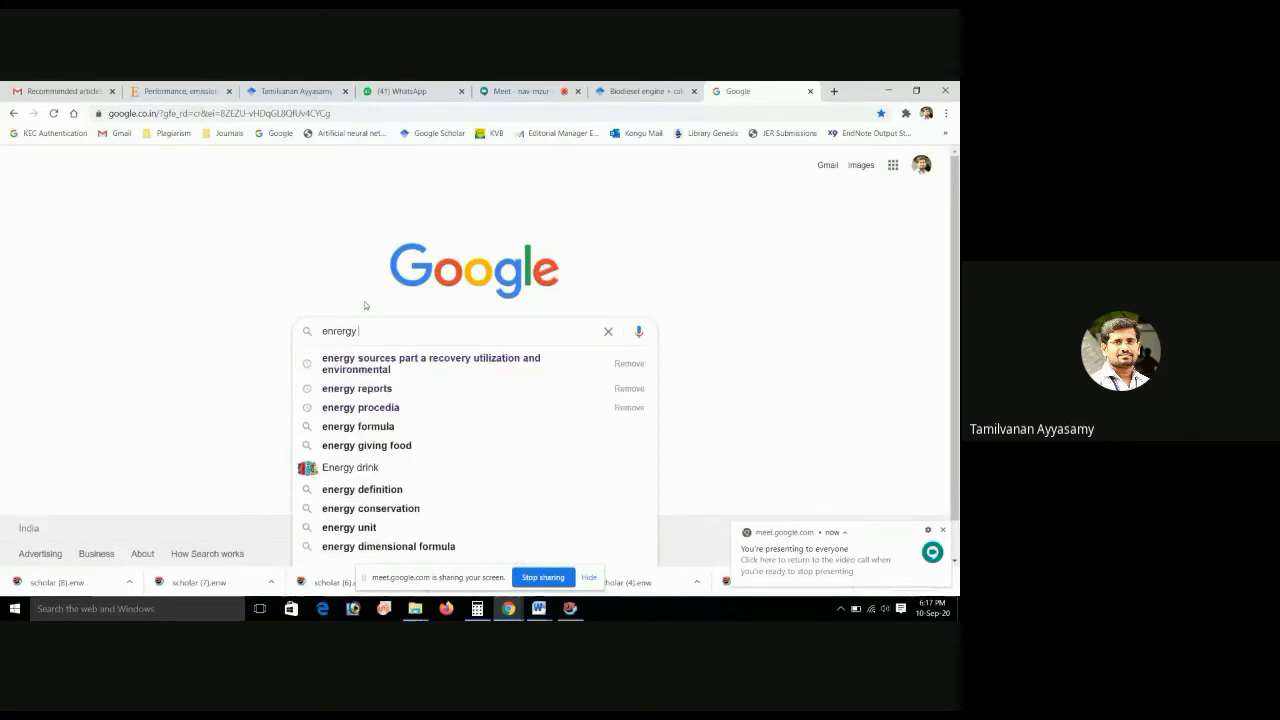
type("vier")
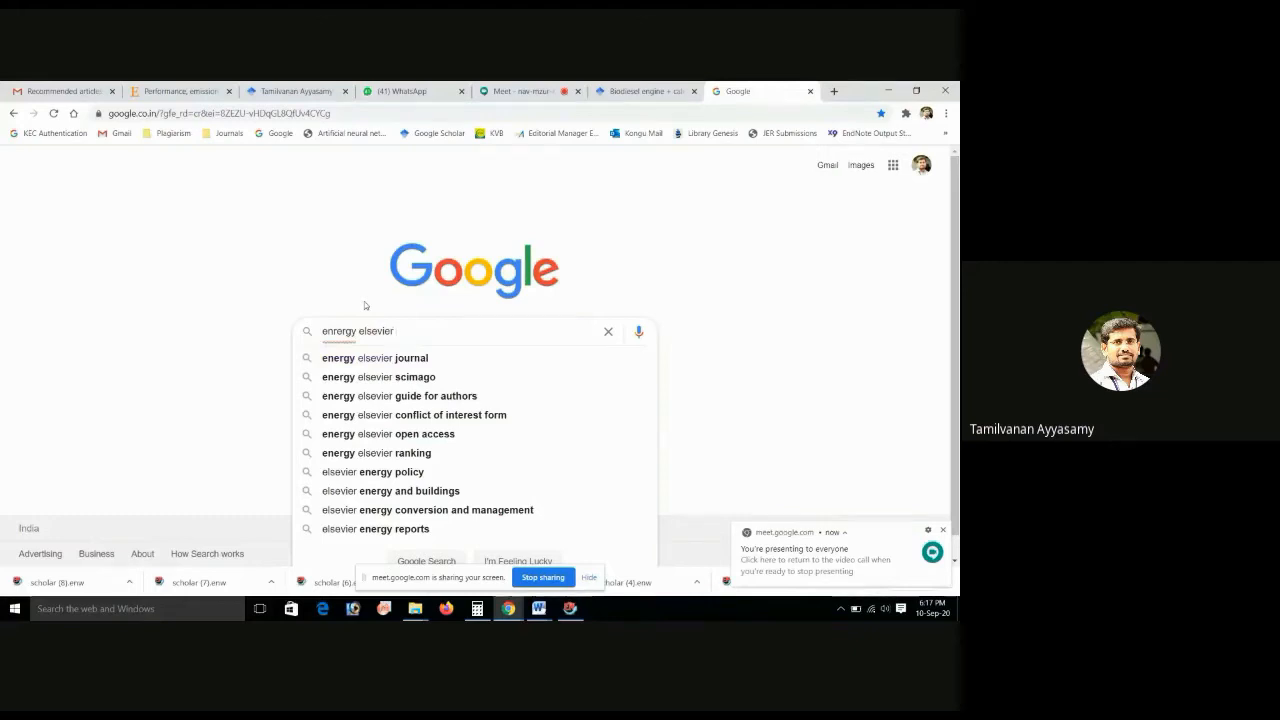
type("en")
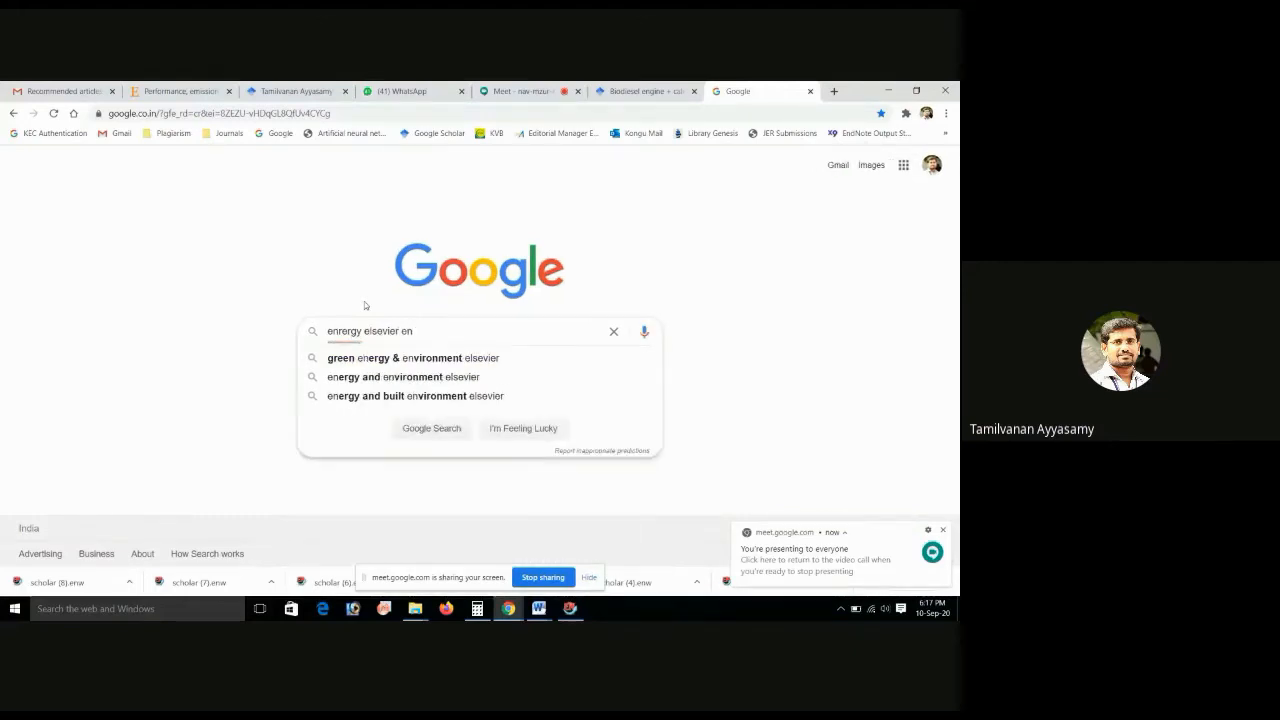
type("dno")
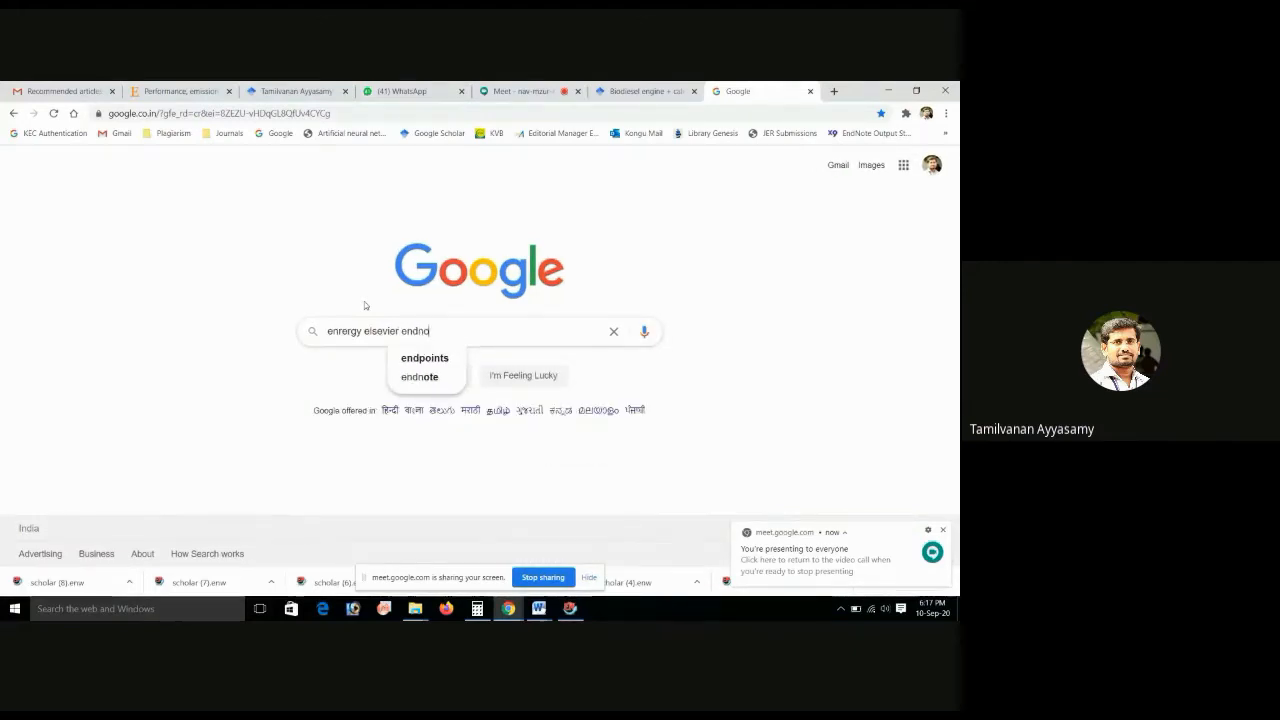
type("te st")
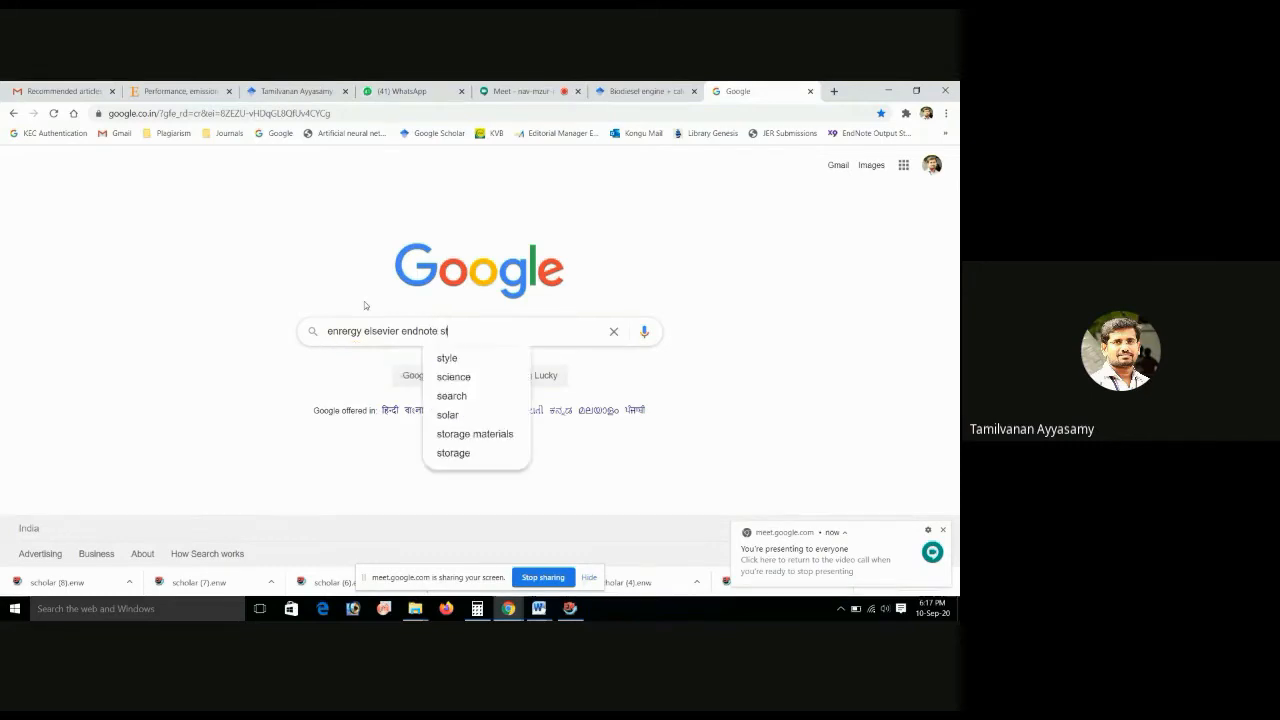
type("yle")
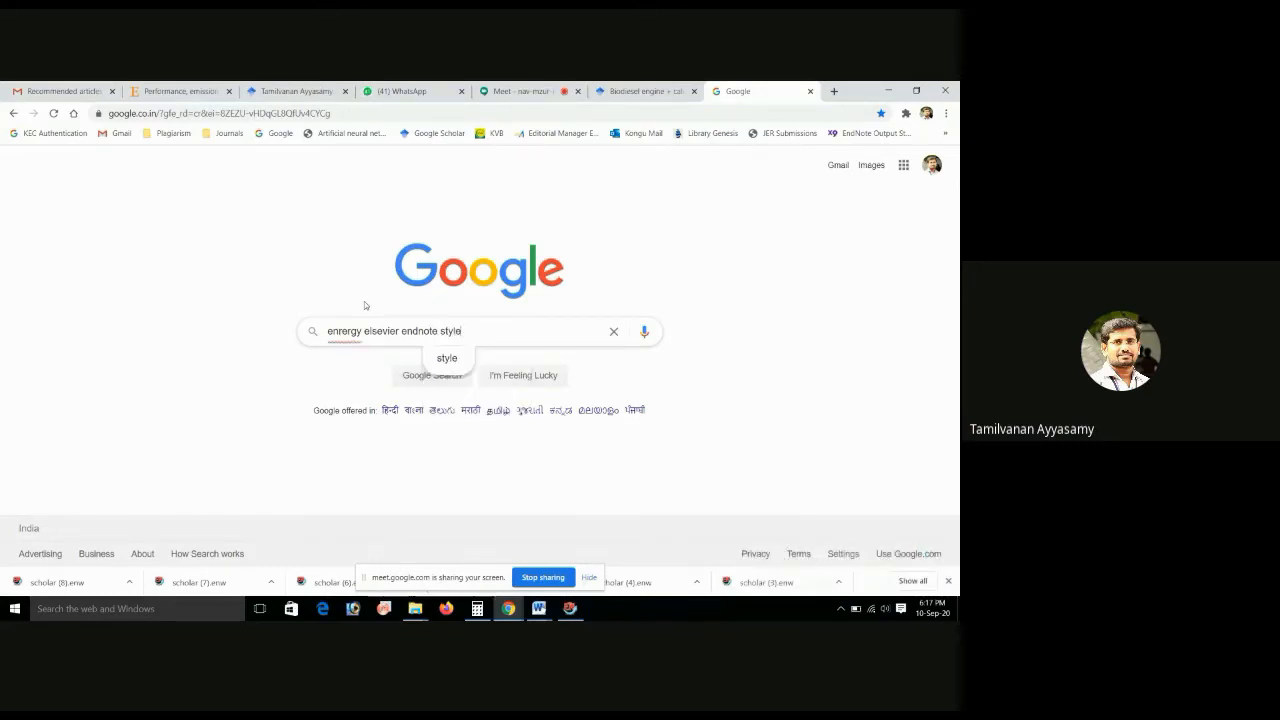
key("Return")
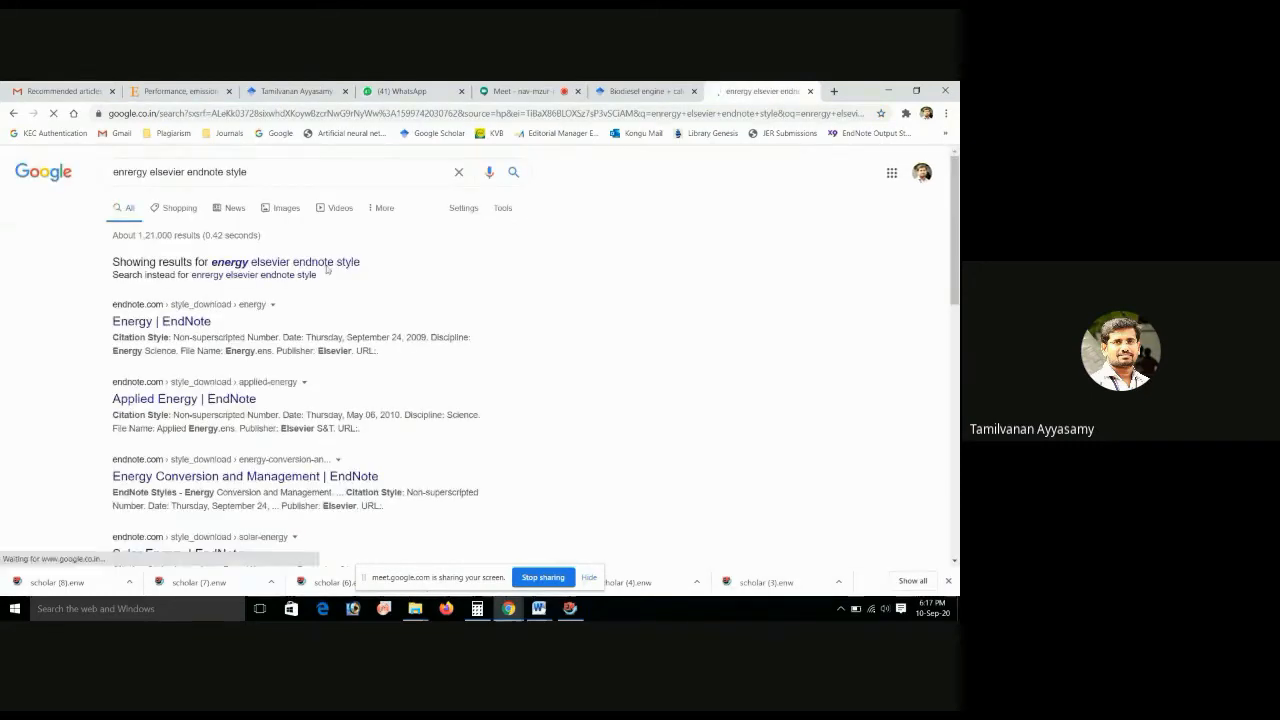
left_click(315, 264)
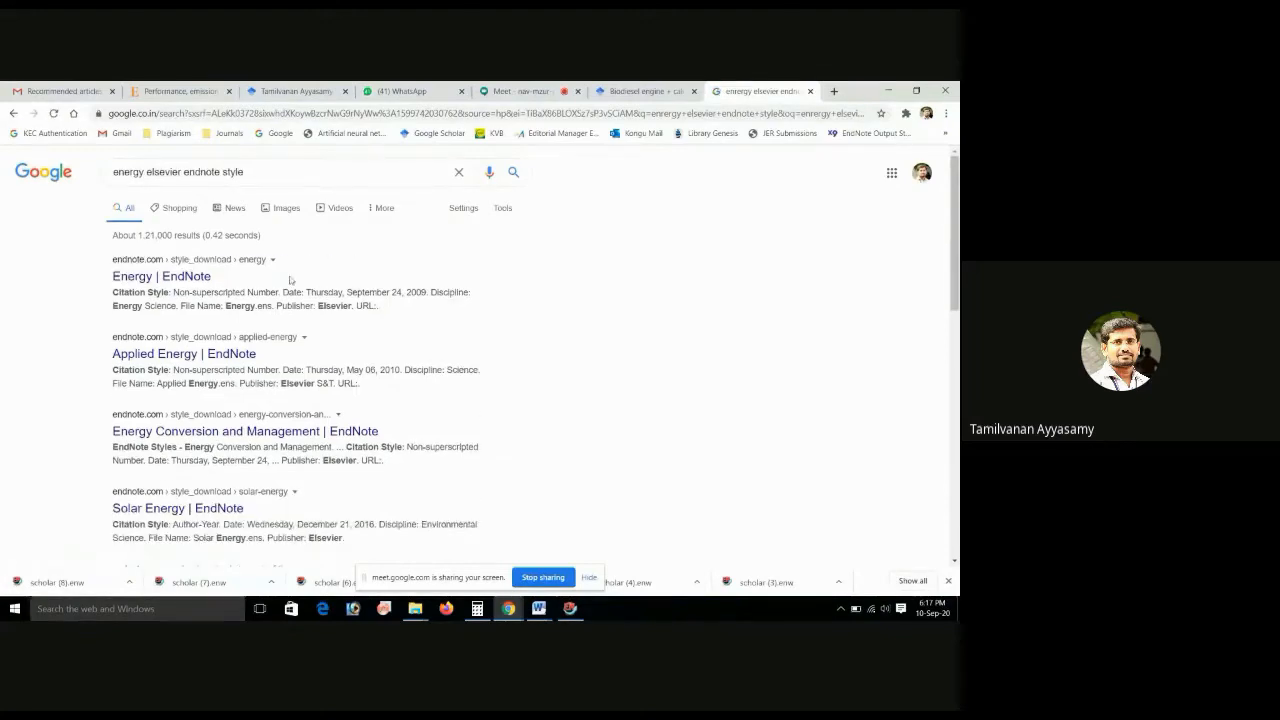
- Open the Energy style page on the EndNote website and download the Energy.ens style file
left_click(186, 281)
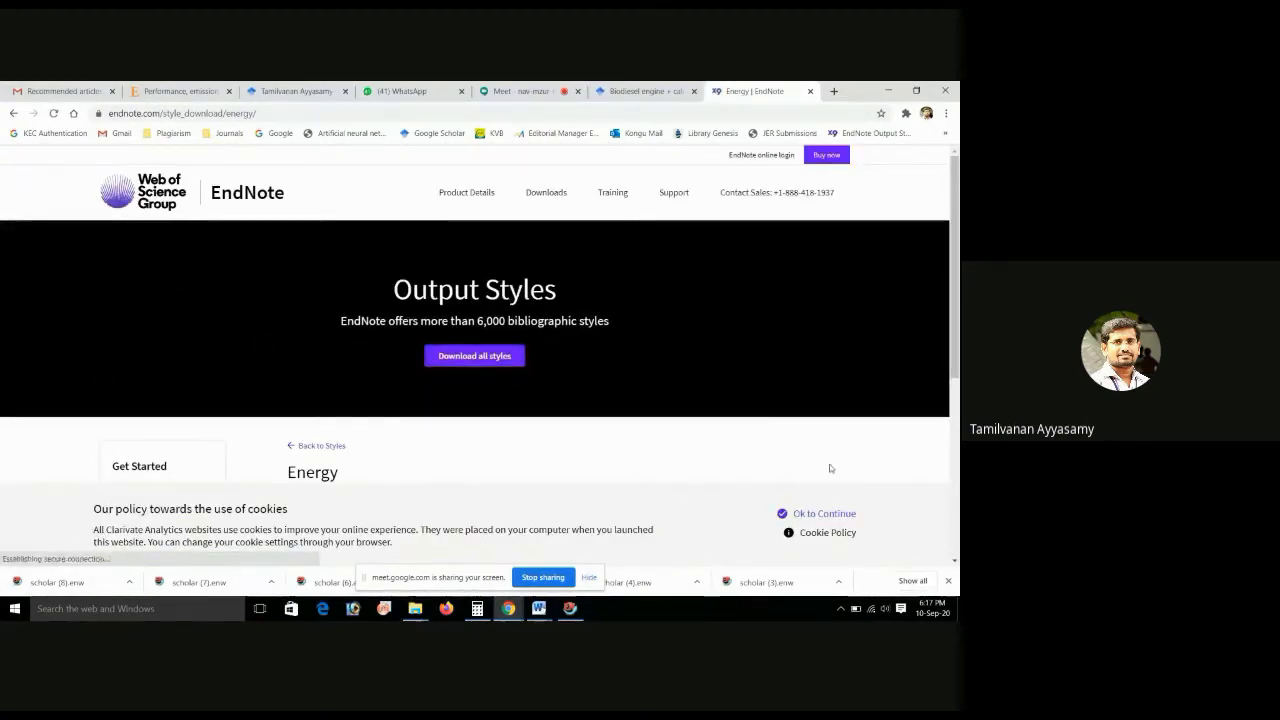
scroll(669, 404, "down", 2)
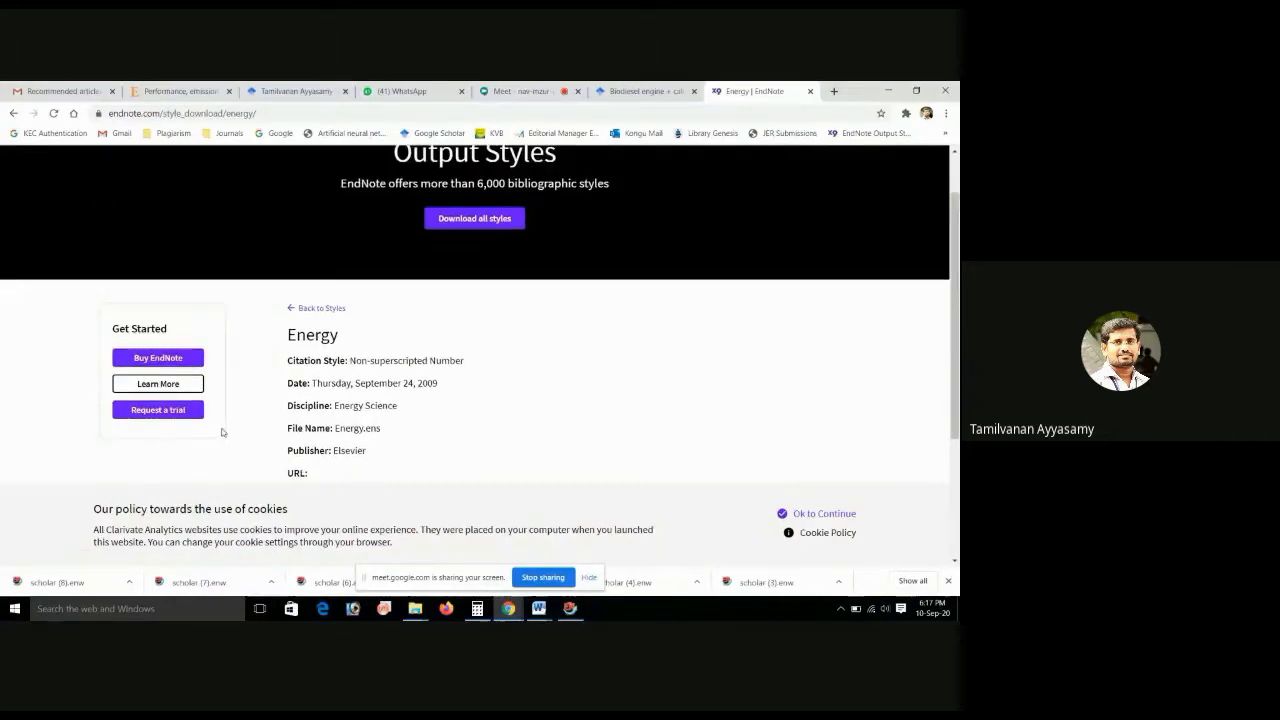
scroll(366, 398, "down", 2)
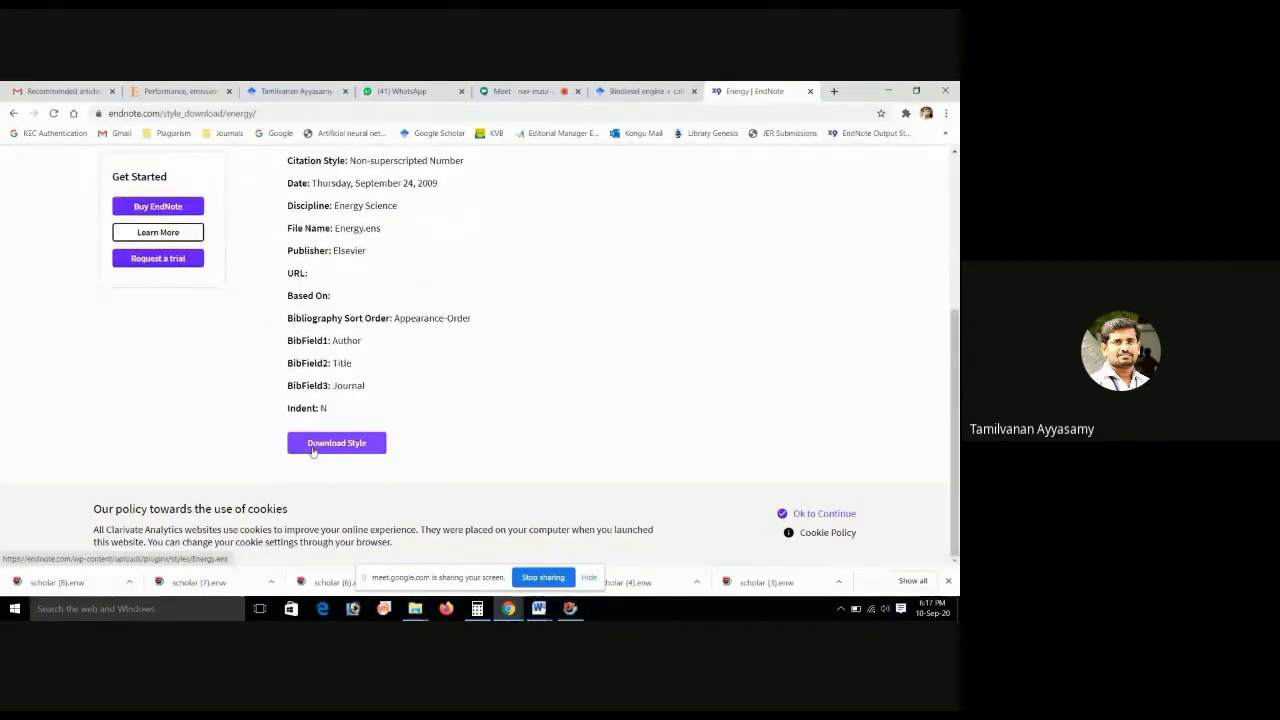
left_click(320, 451)
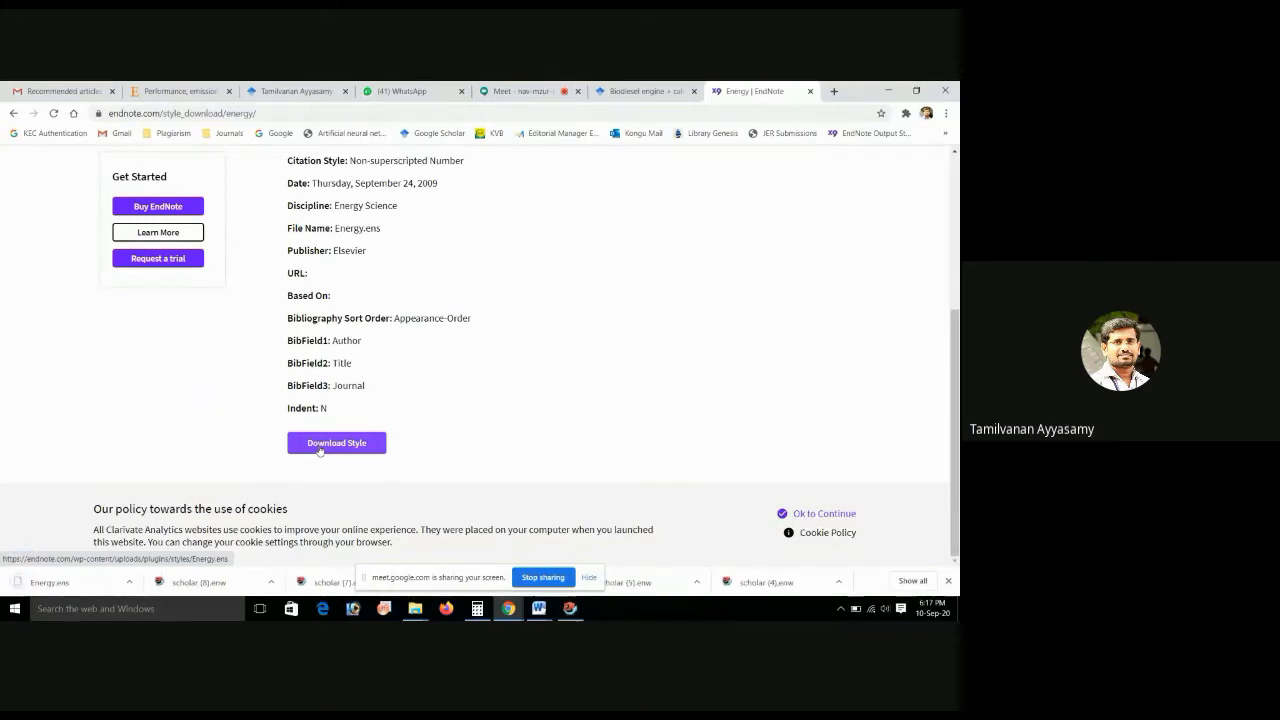
- Review the Energy style's details and show the downloaded Energy.ens file in its Downloads folder
scroll(340, 443, "up", 2)
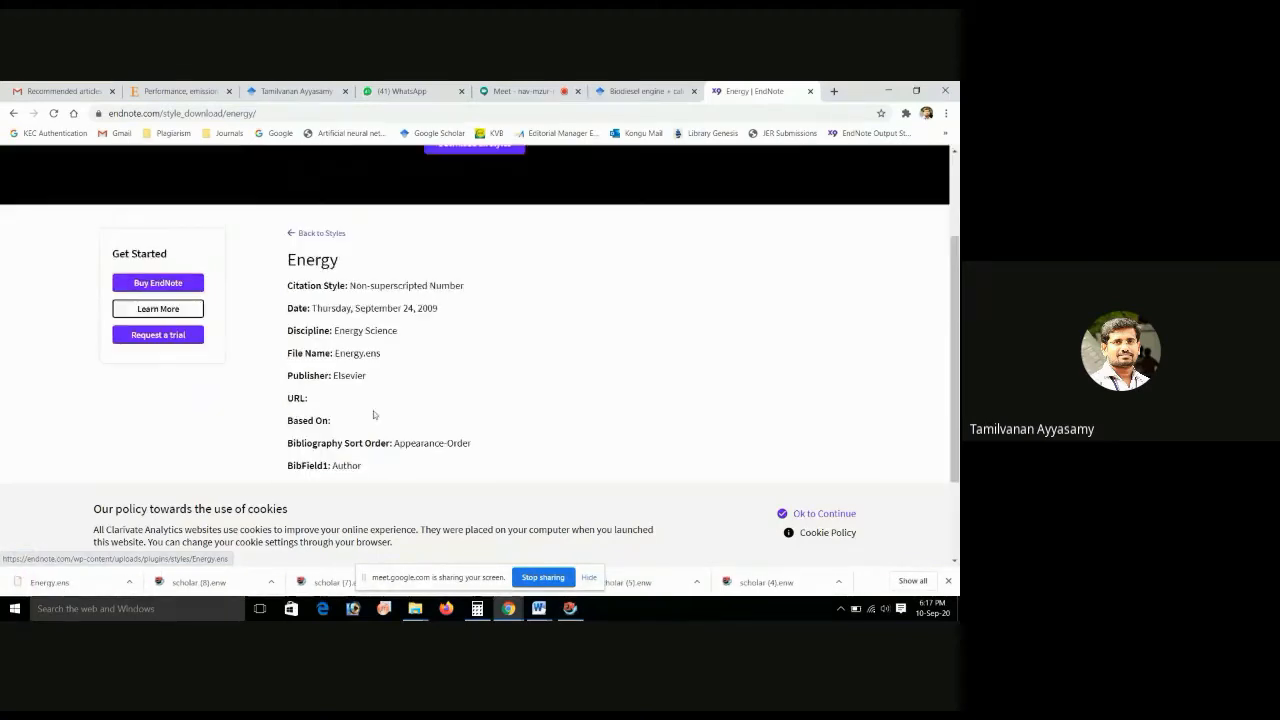
scroll(372, 410, "down", 1)
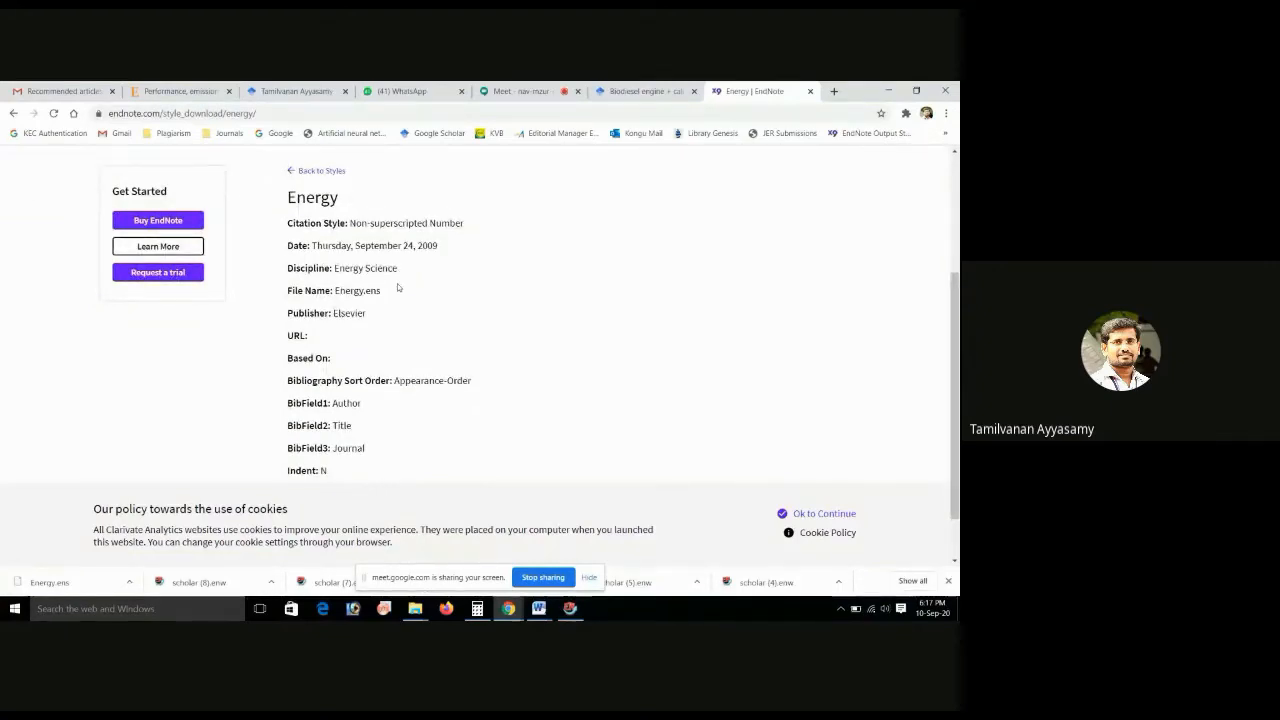
scroll(372, 395, "down", 1)
scroll(372, 395, "down", 1)
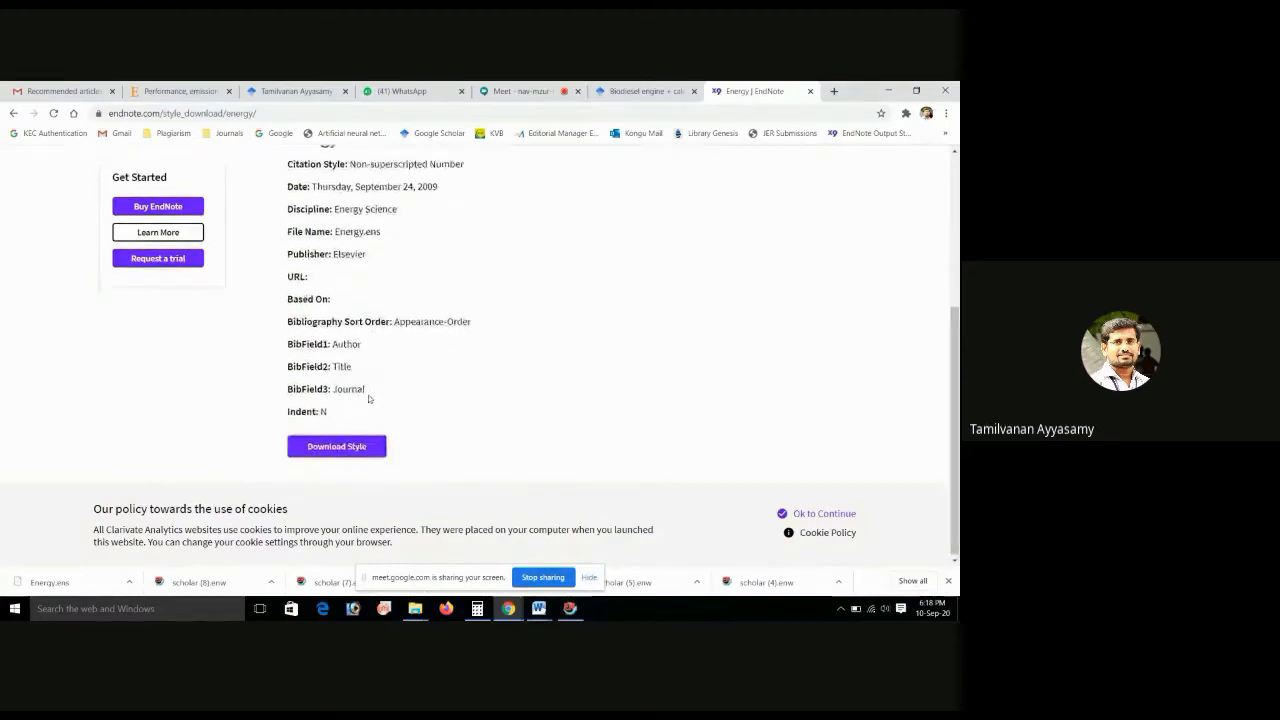
scroll(372, 395, "up", 5)
scroll(280, 474, "down", 1)
scroll(279, 473, "down", 1)
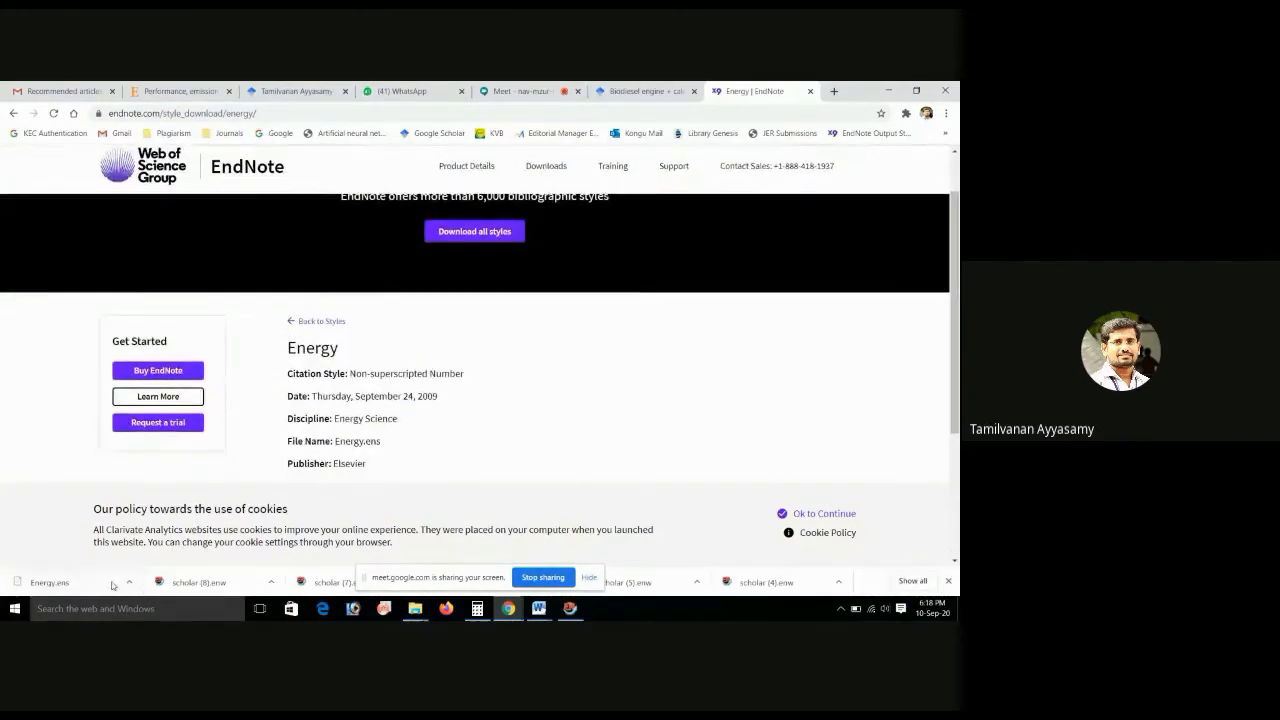
right_click(92, 583)
left_click(133, 553)
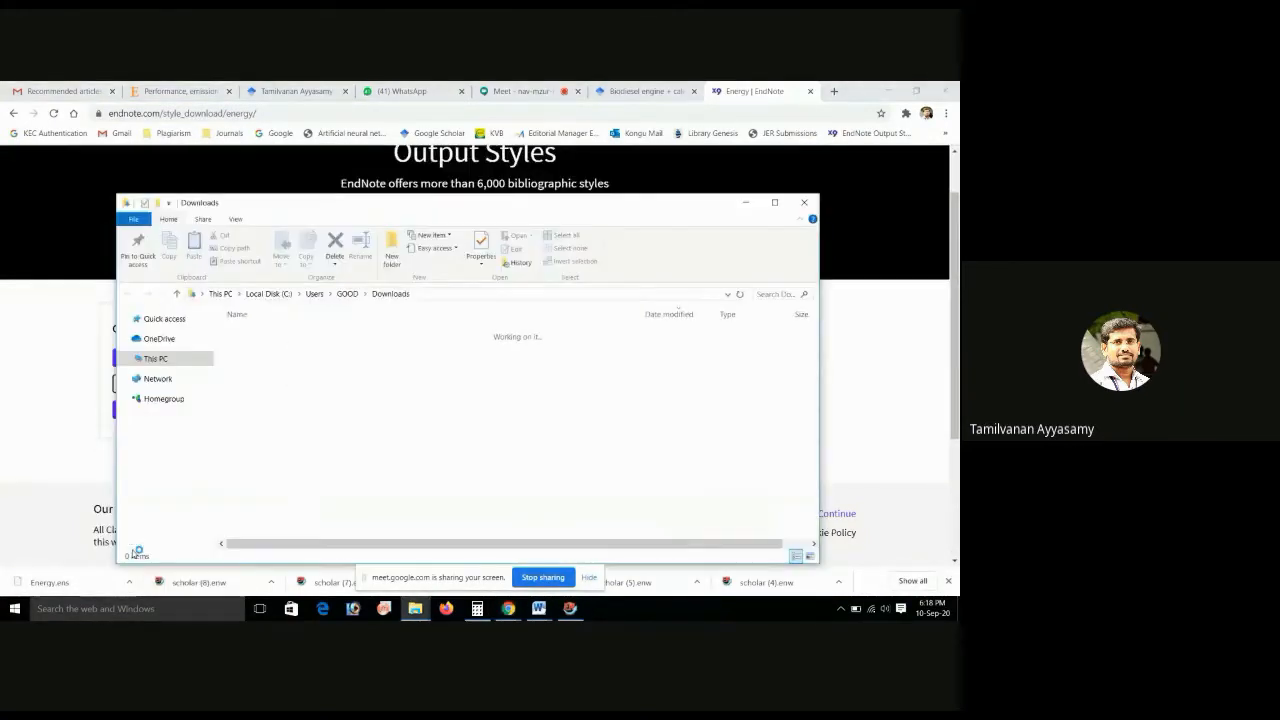
- Copy the Energy style file from the Downloads folder and open This PC from the desktop
left_click(778, 205)
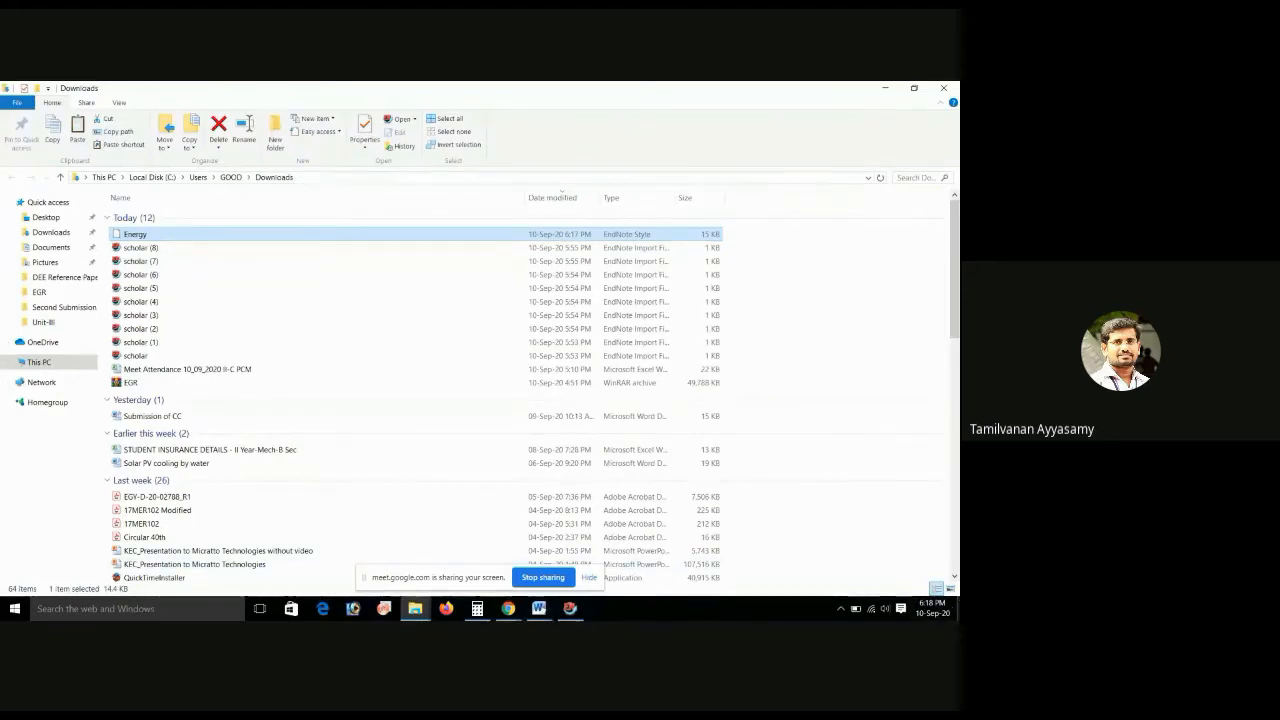
left_click(954, 594)
left_click(33, 121)
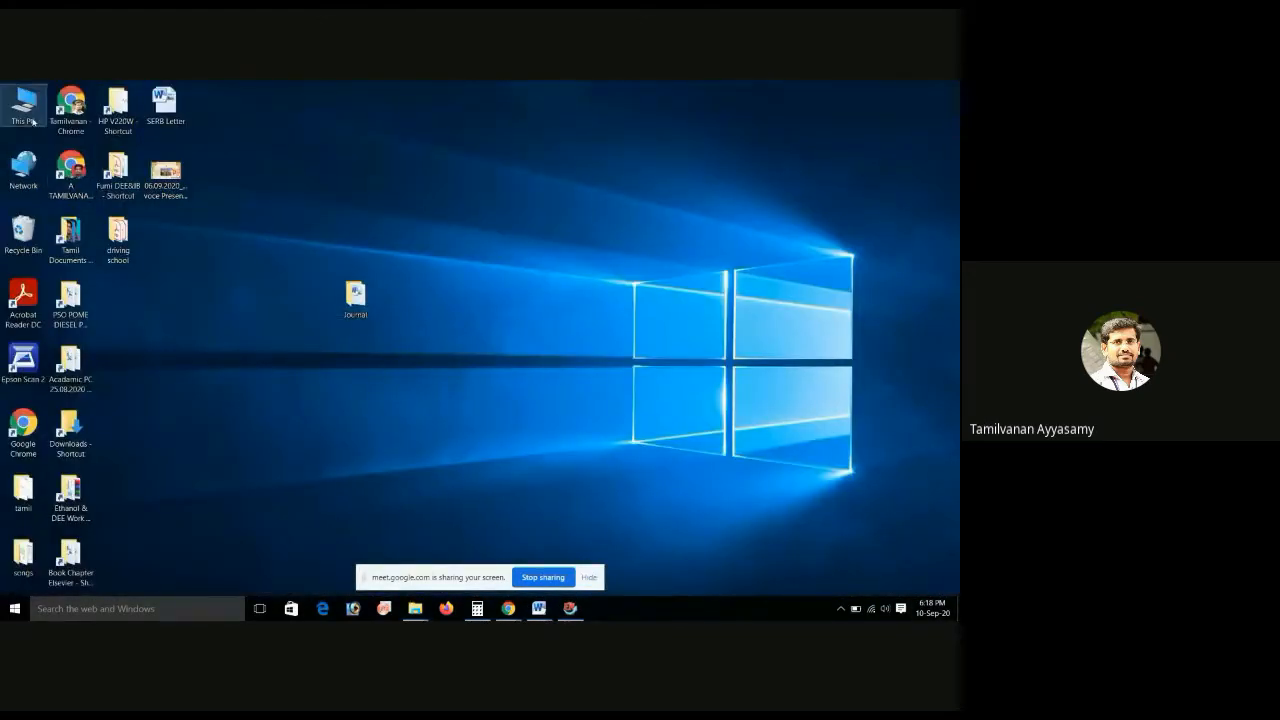
double_click(33, 121)
left_click(788, 220)
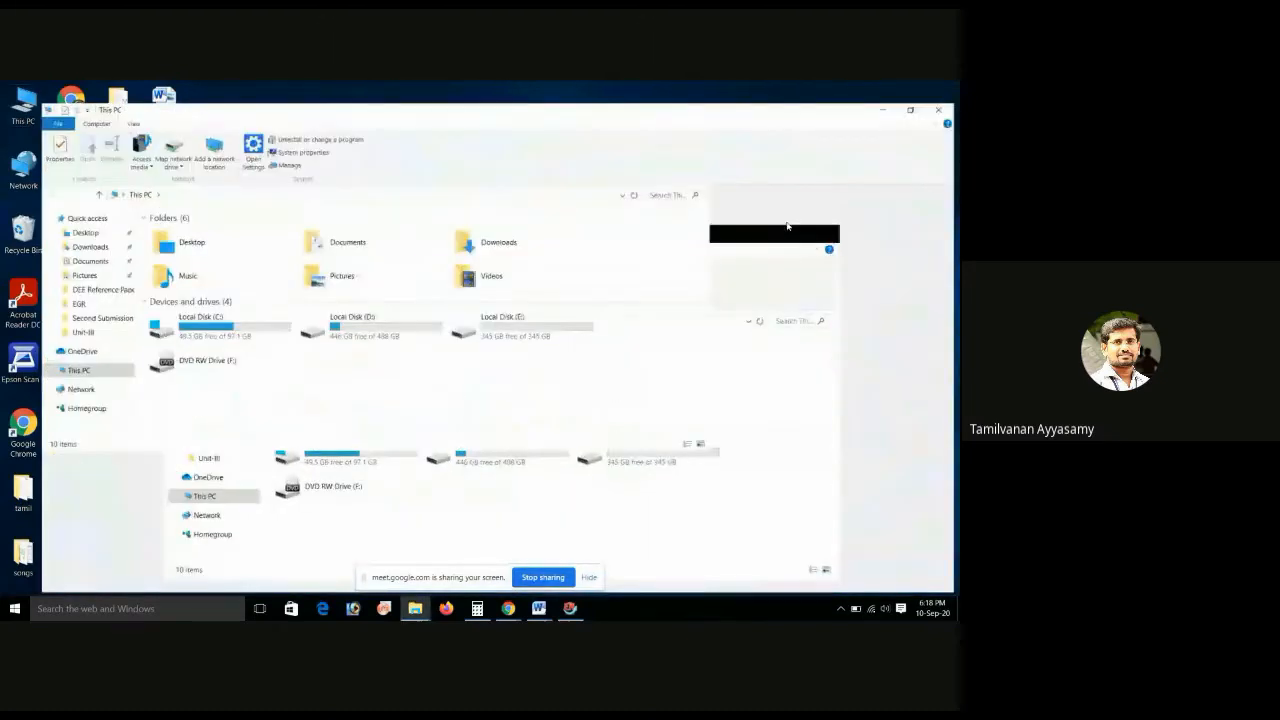
- Open the EndNote X7 Styles folder under Program Files (x86) on Local Disk (C:)
double_click(165, 315)
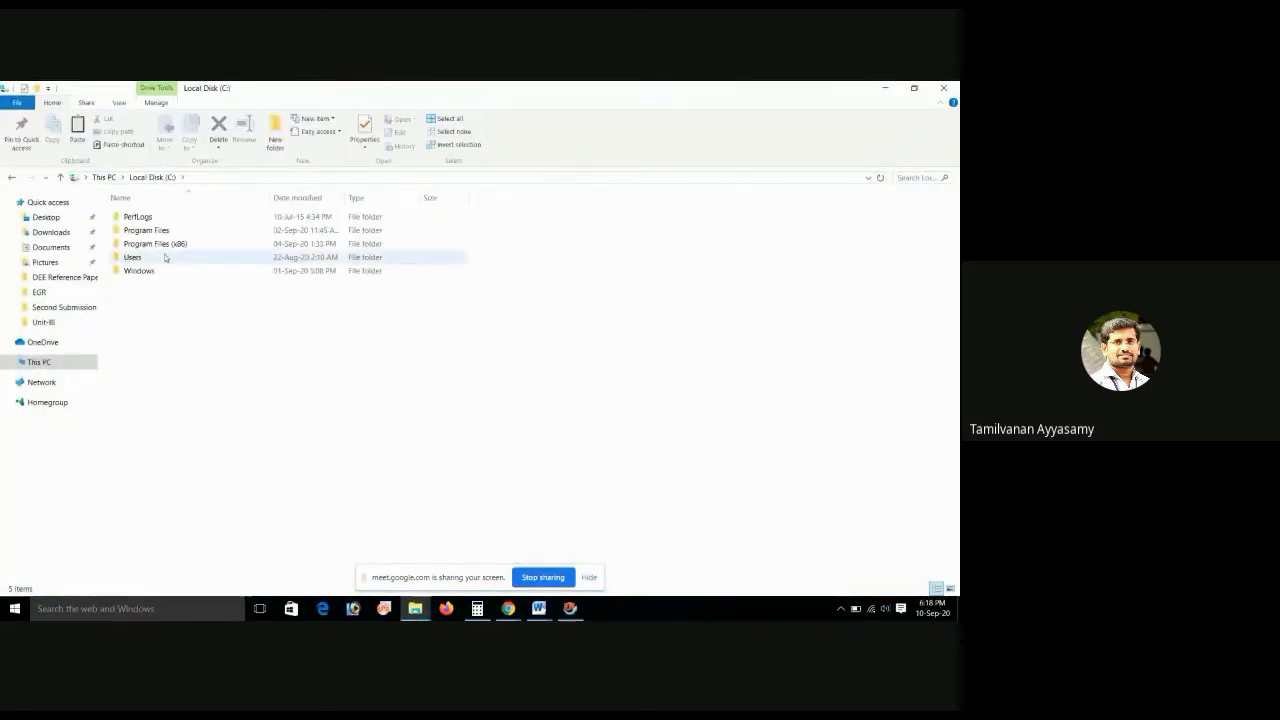
left_click(165, 246)
double_click(166, 246)
double_click(148, 271)
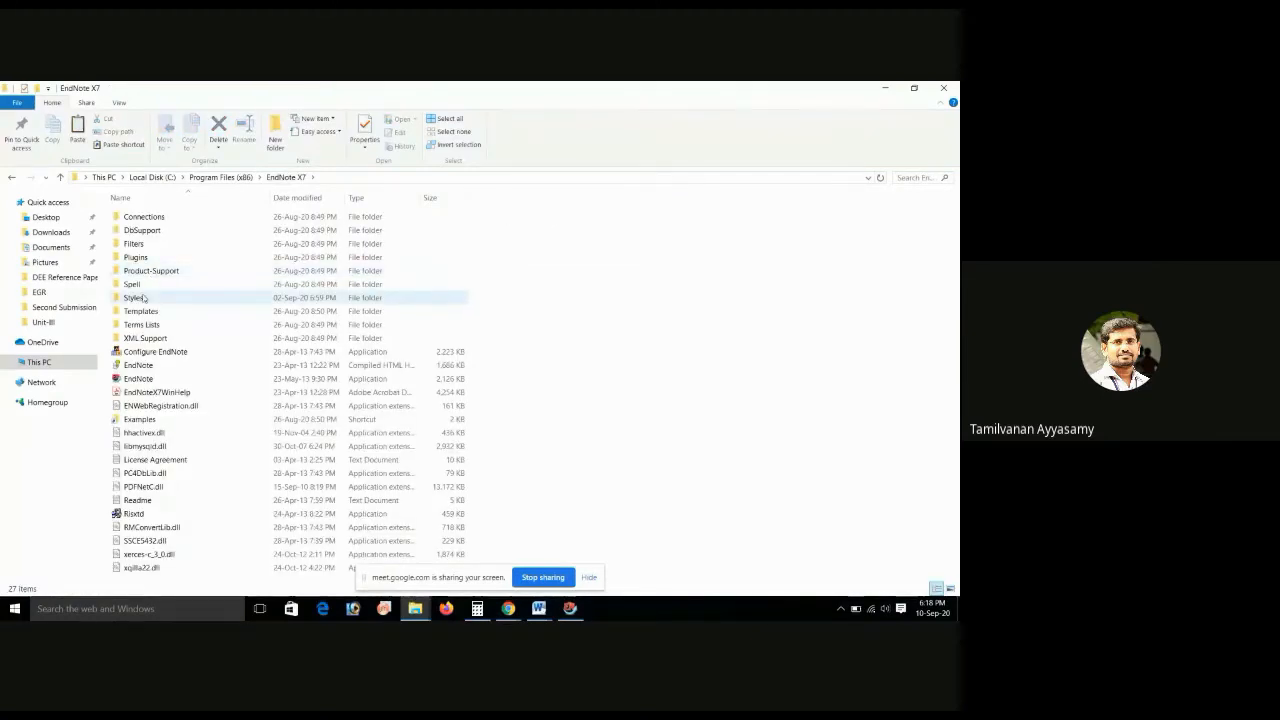
double_click(143, 298)
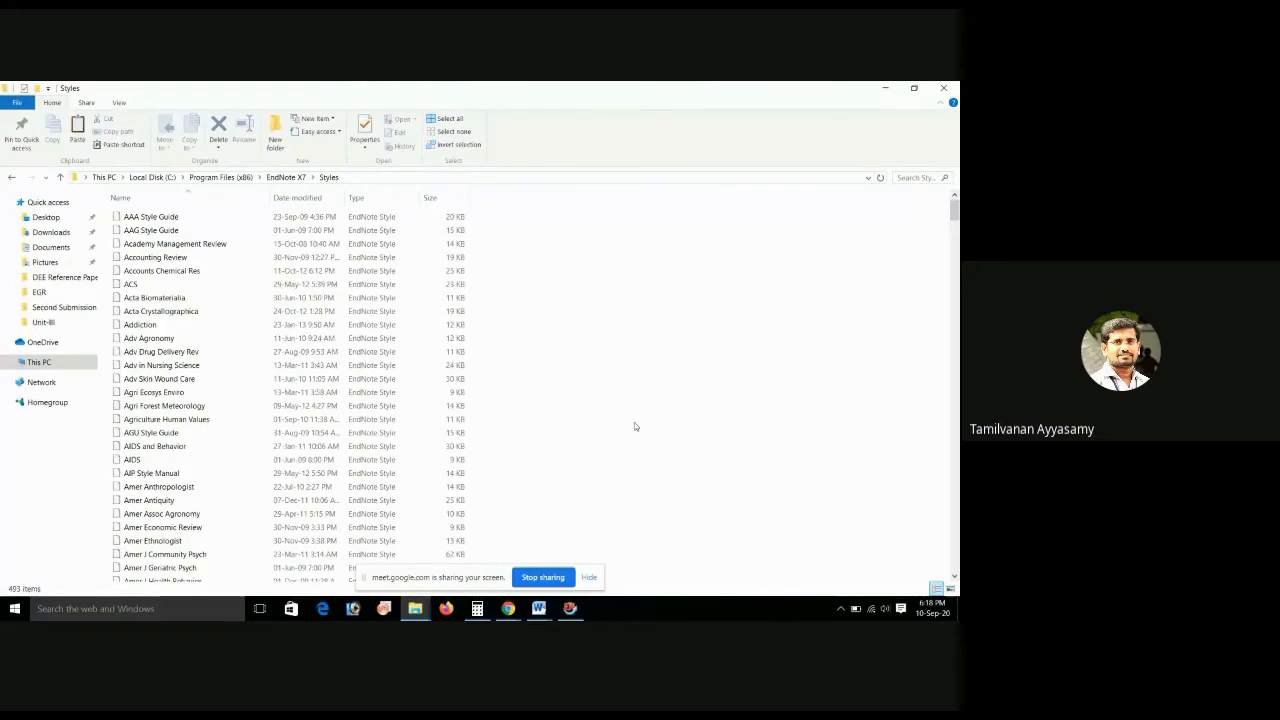
- Paste the Energy style file into the EndNote X7 Styles folder and switch back to the Biodiesel document in Word
key("ctrl+v")
left_click(445, 288)
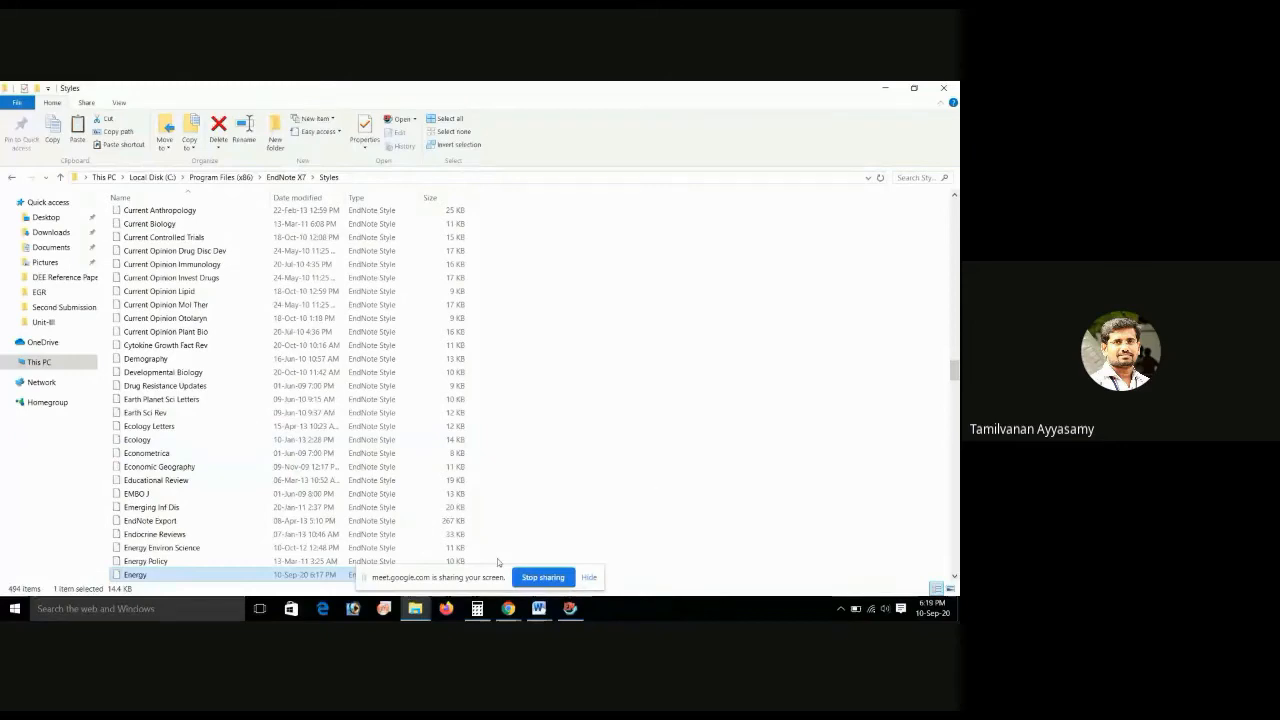
left_click(161, 577)
key("Return")
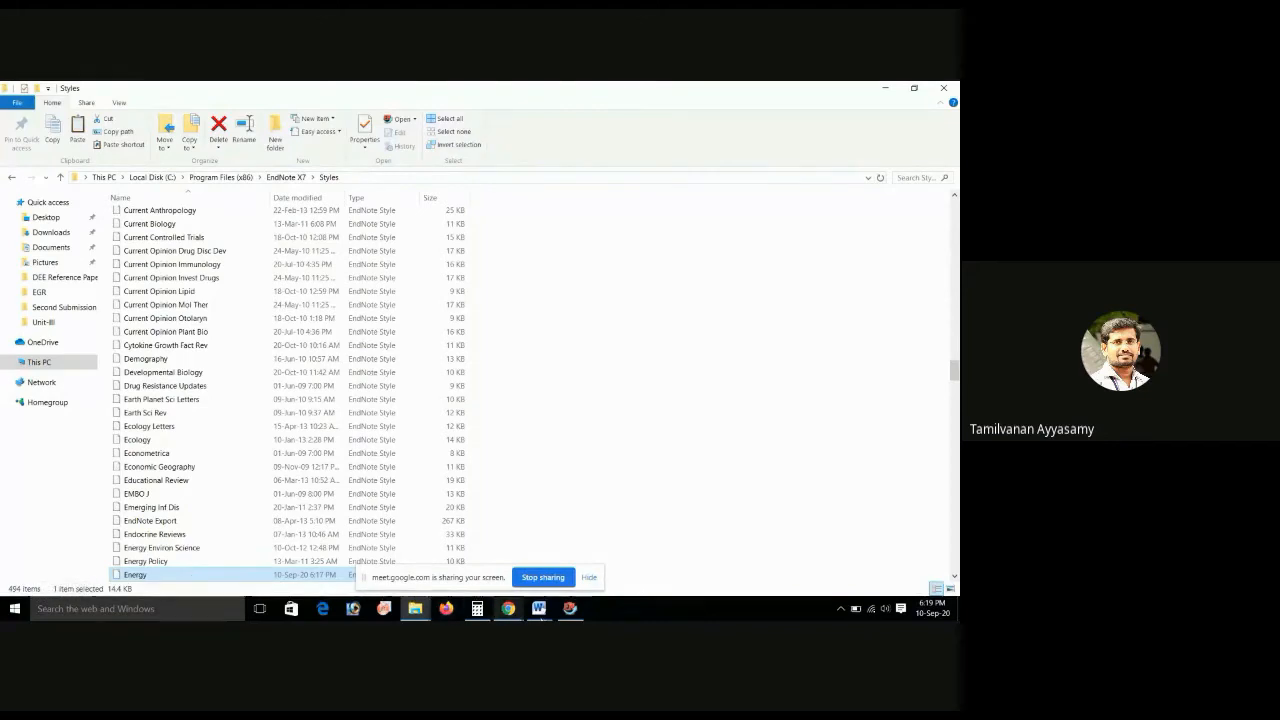
left_click(540, 612)
left_click(545, 548)
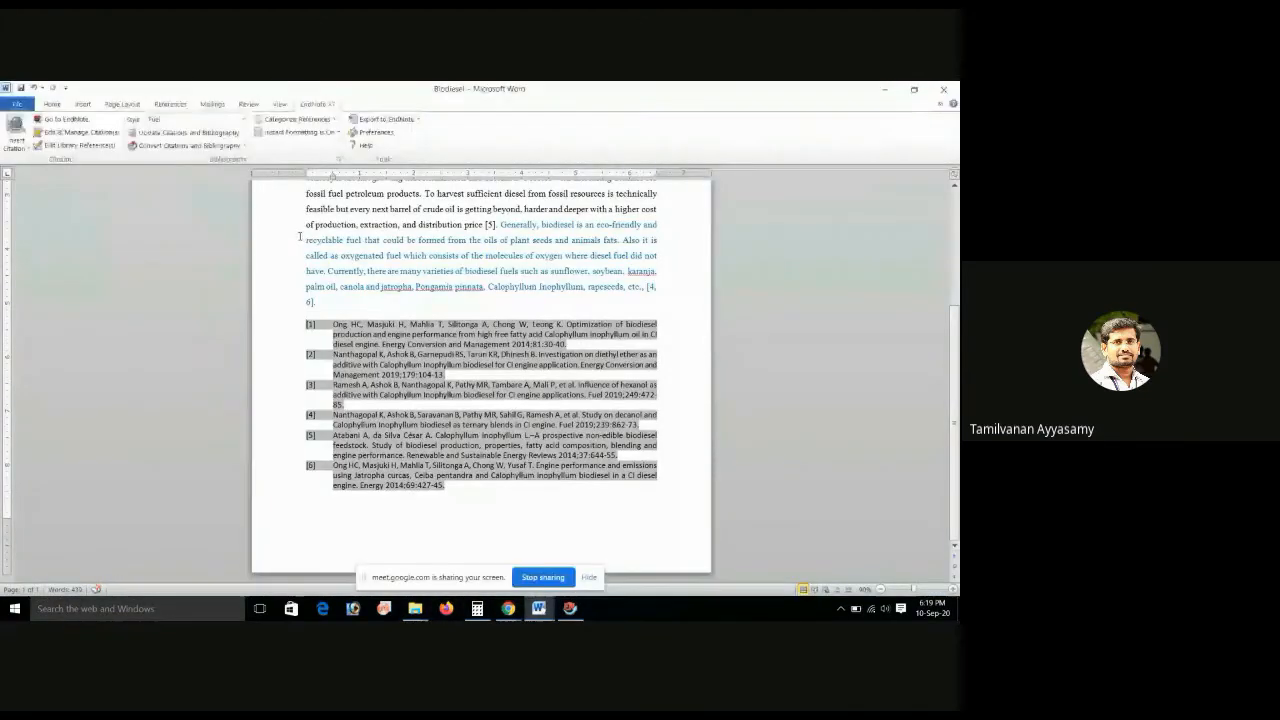
left_click(243, 120)
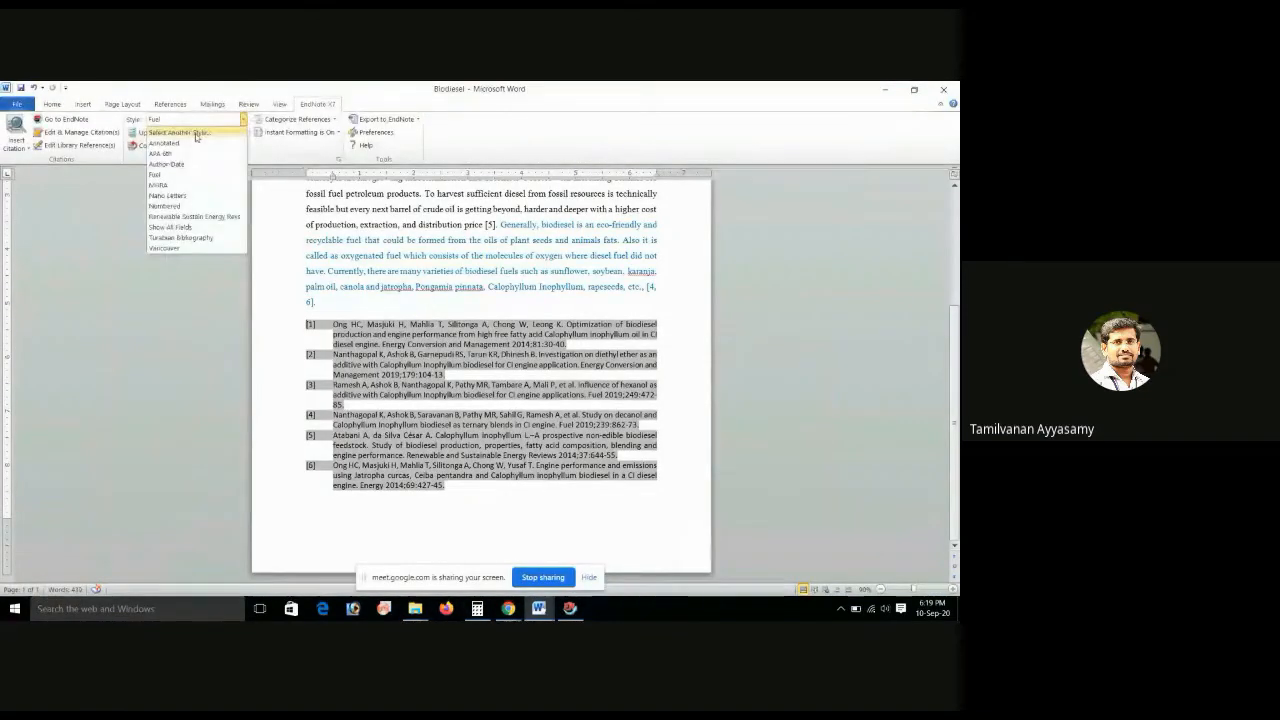
left_click(196, 135)
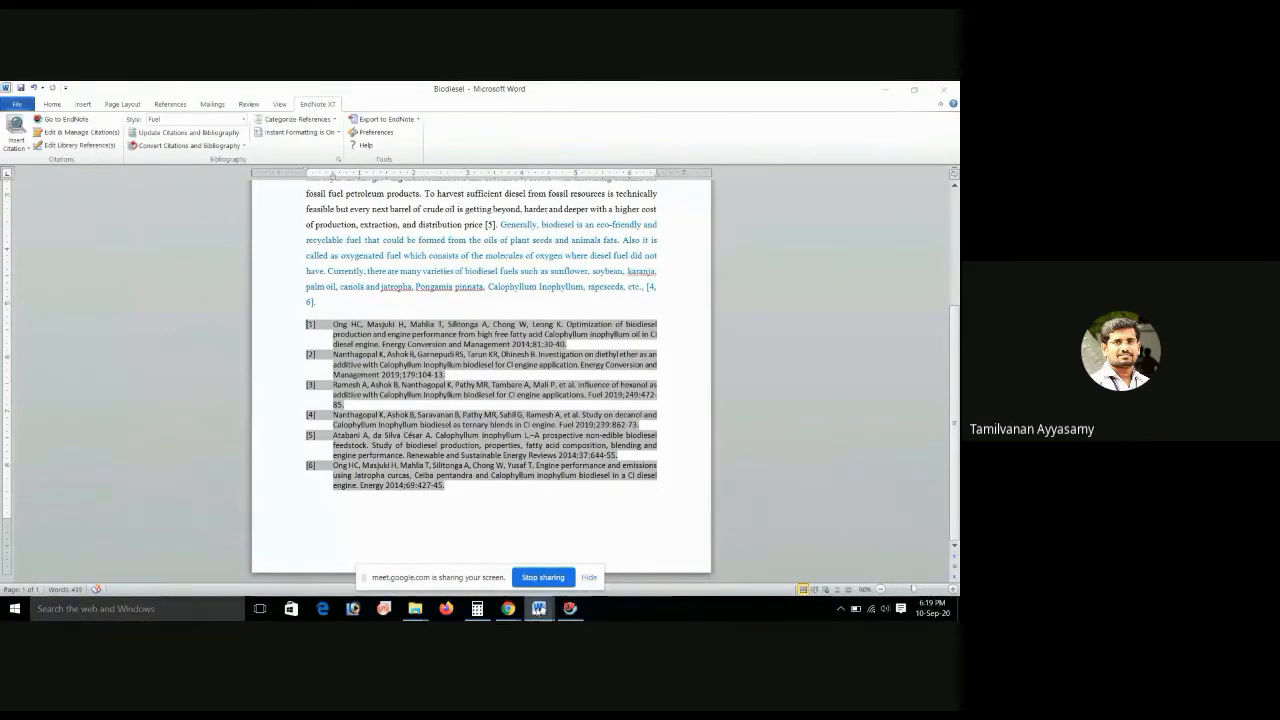
left_click(582, 569)
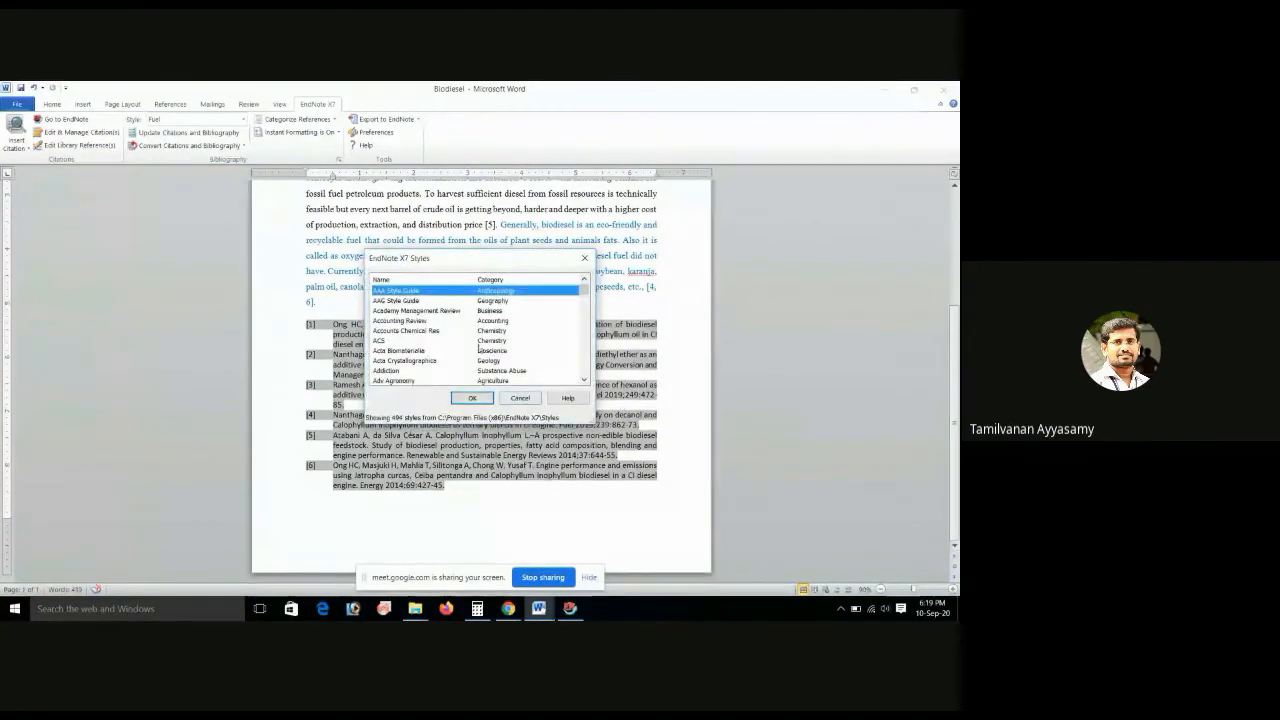
left_click(420, 331)
scroll(540, 330, "down", 2)
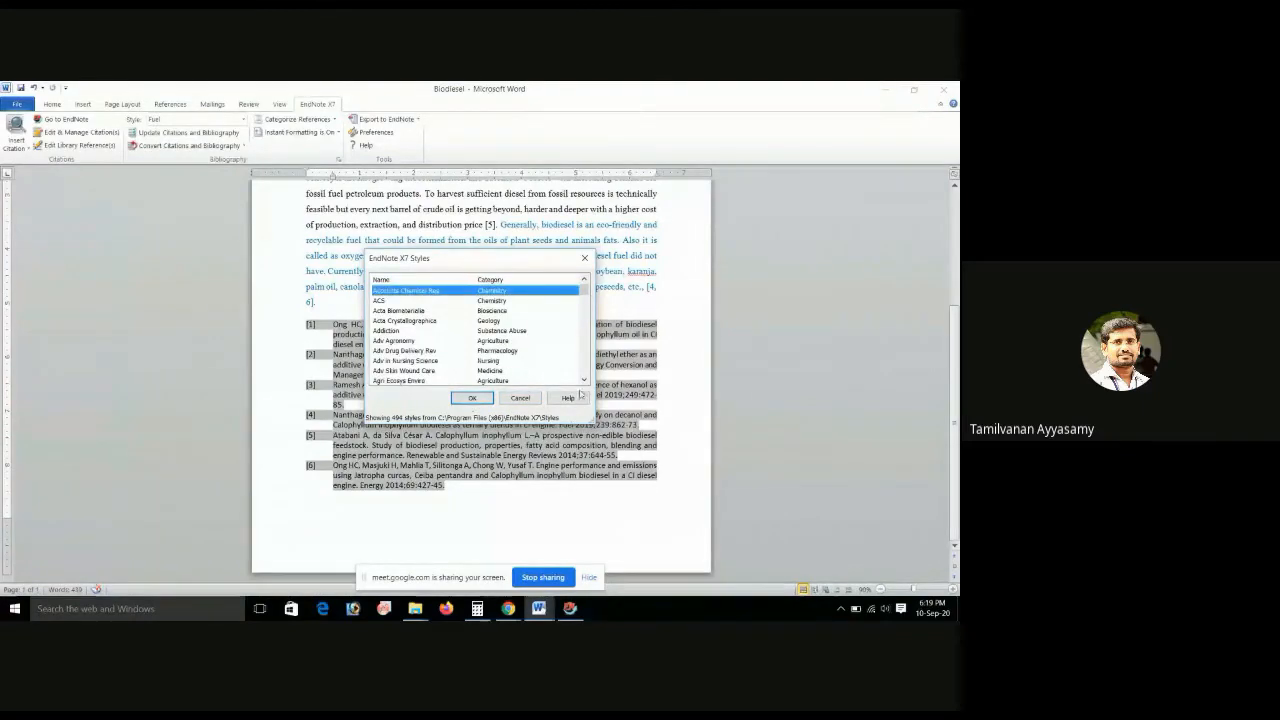
left_click(472, 398)
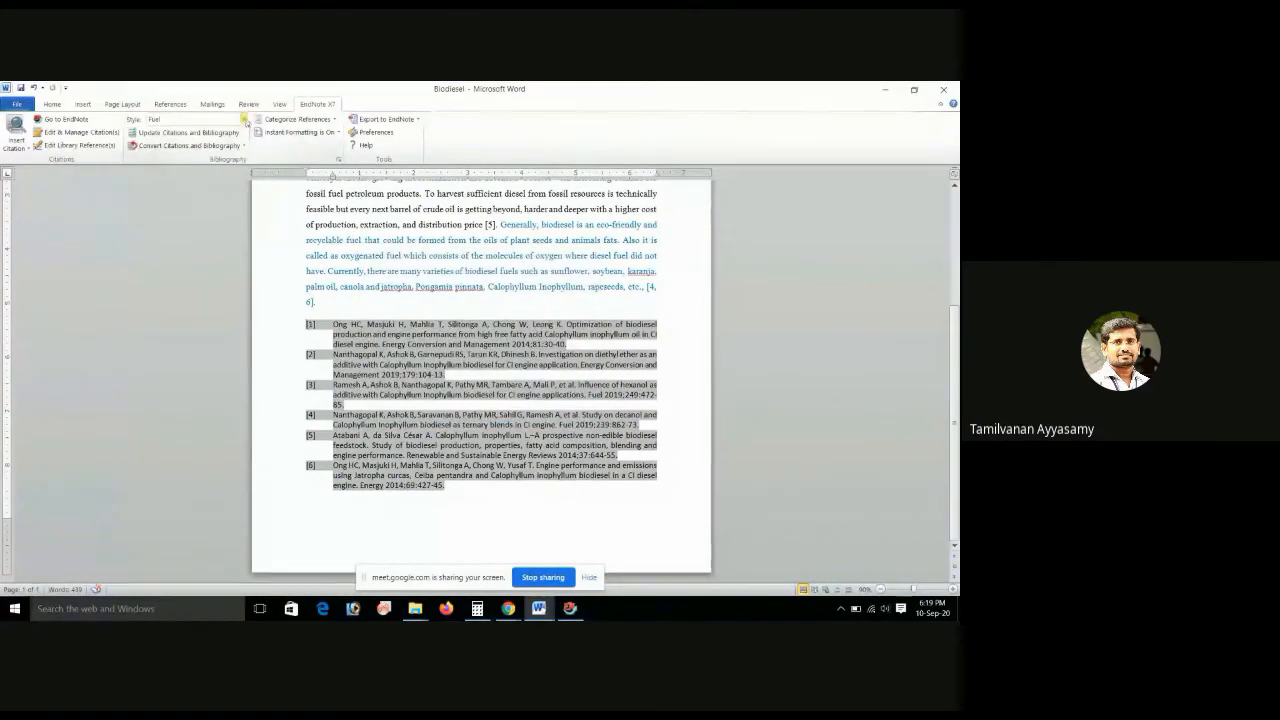
- Apply the Energy style from the full EndNote style list and check the document's in-text citations and reference list
left_click(244, 119)
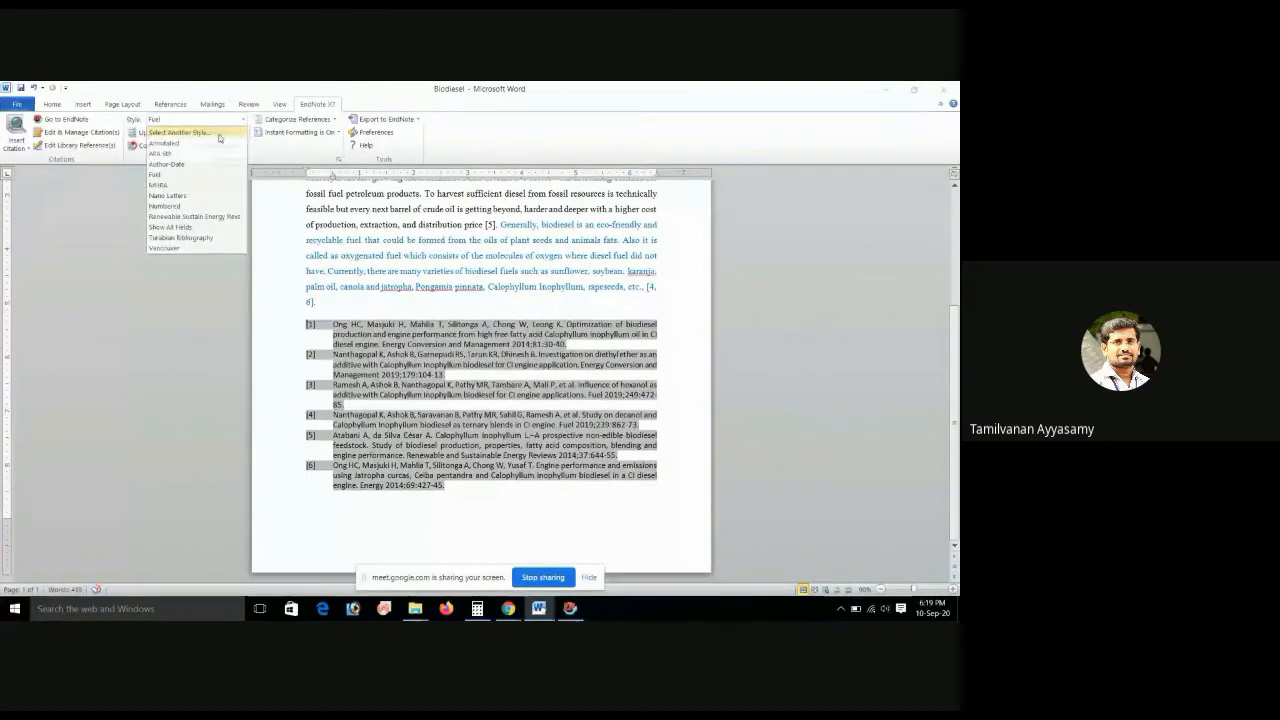
left_click(215, 130)
scroll(413, 337, "down", 10)
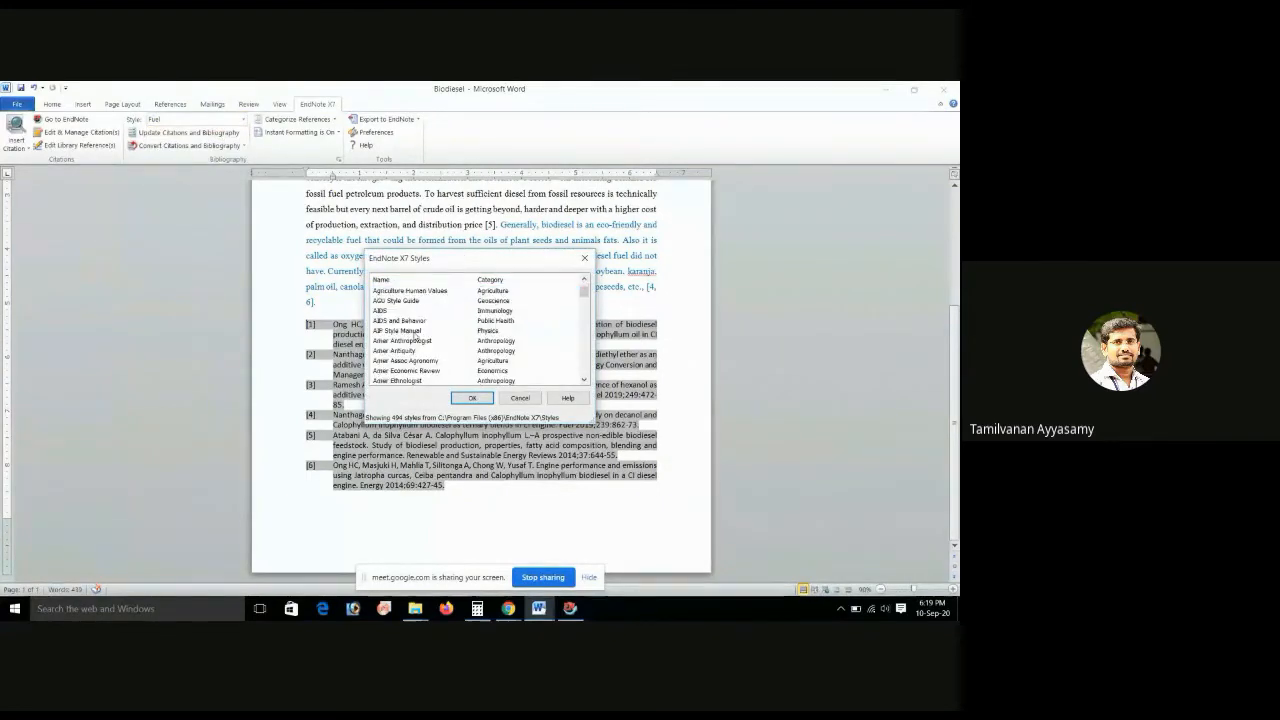
scroll(413, 337, "down", 15)
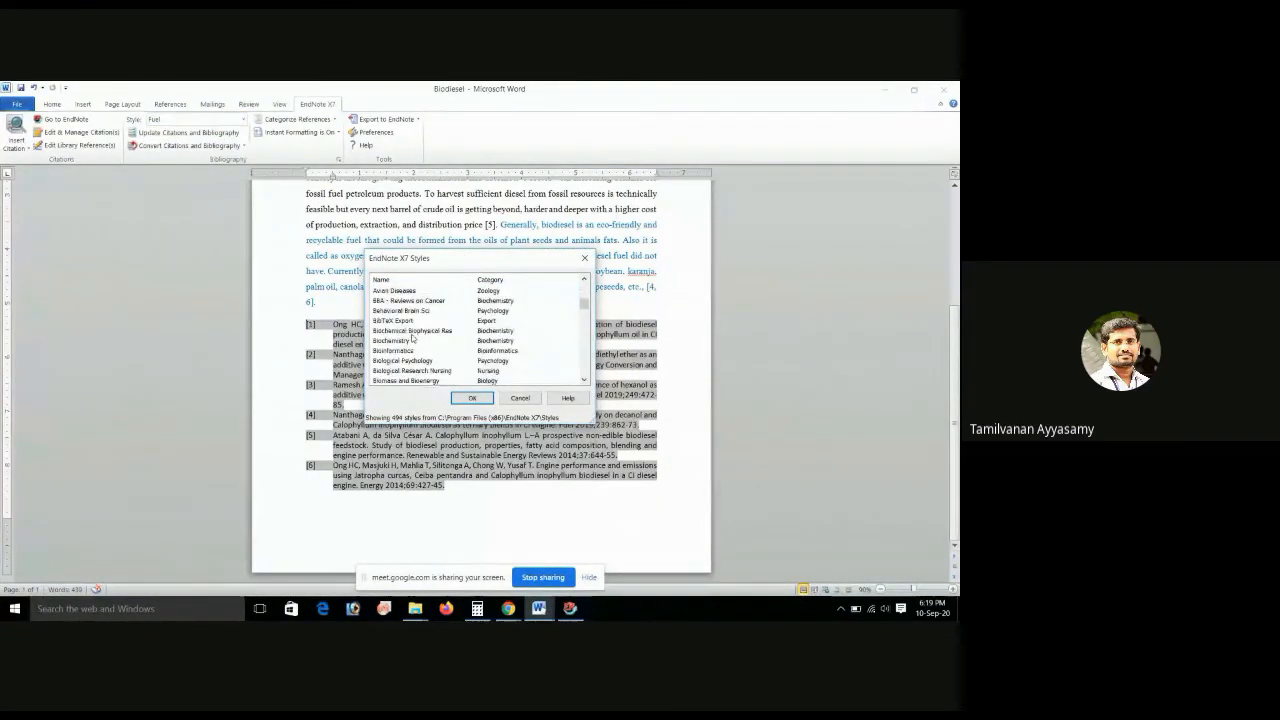
scroll(413, 338, "down", 15)
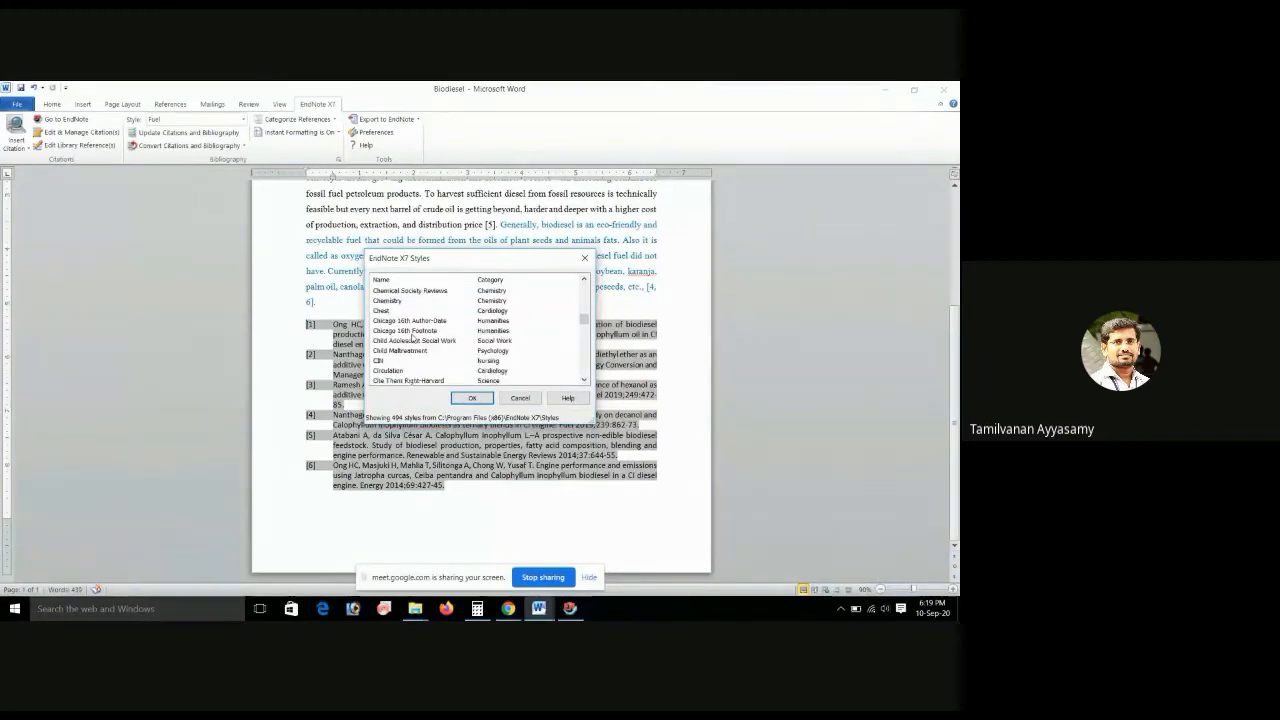
scroll(413, 338, "down", 10)
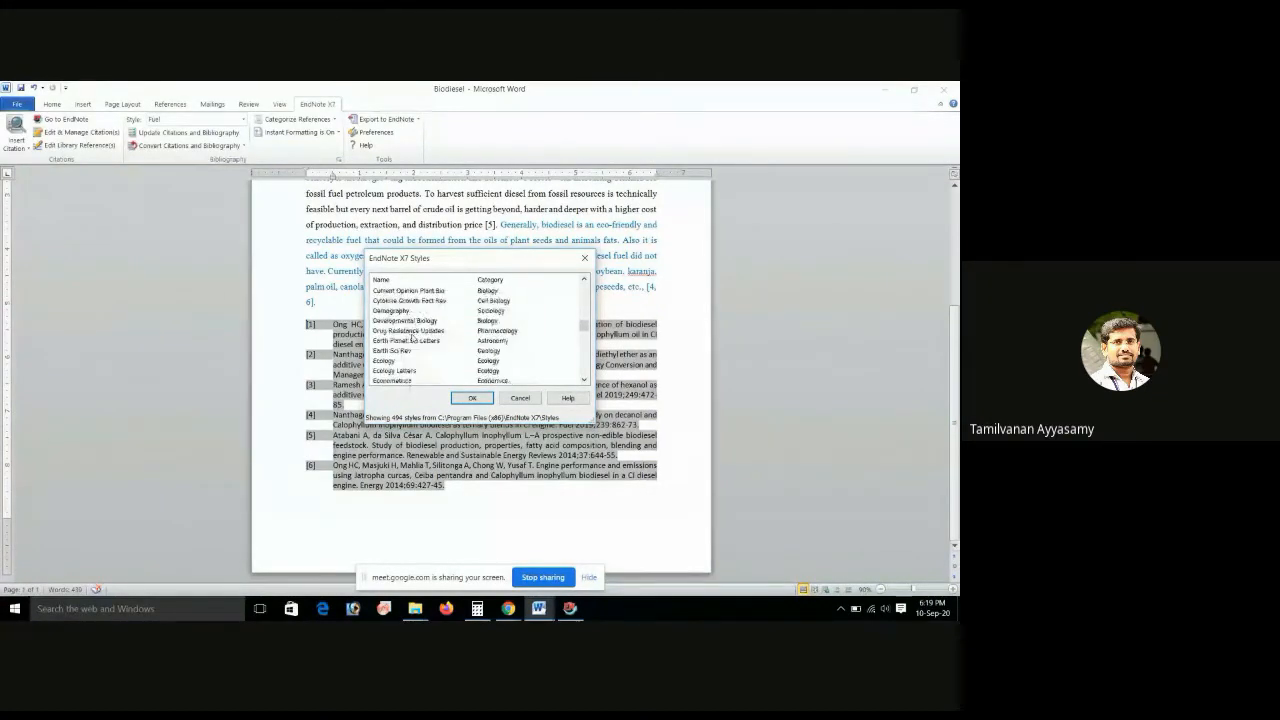
scroll(413, 338, "down", 3)
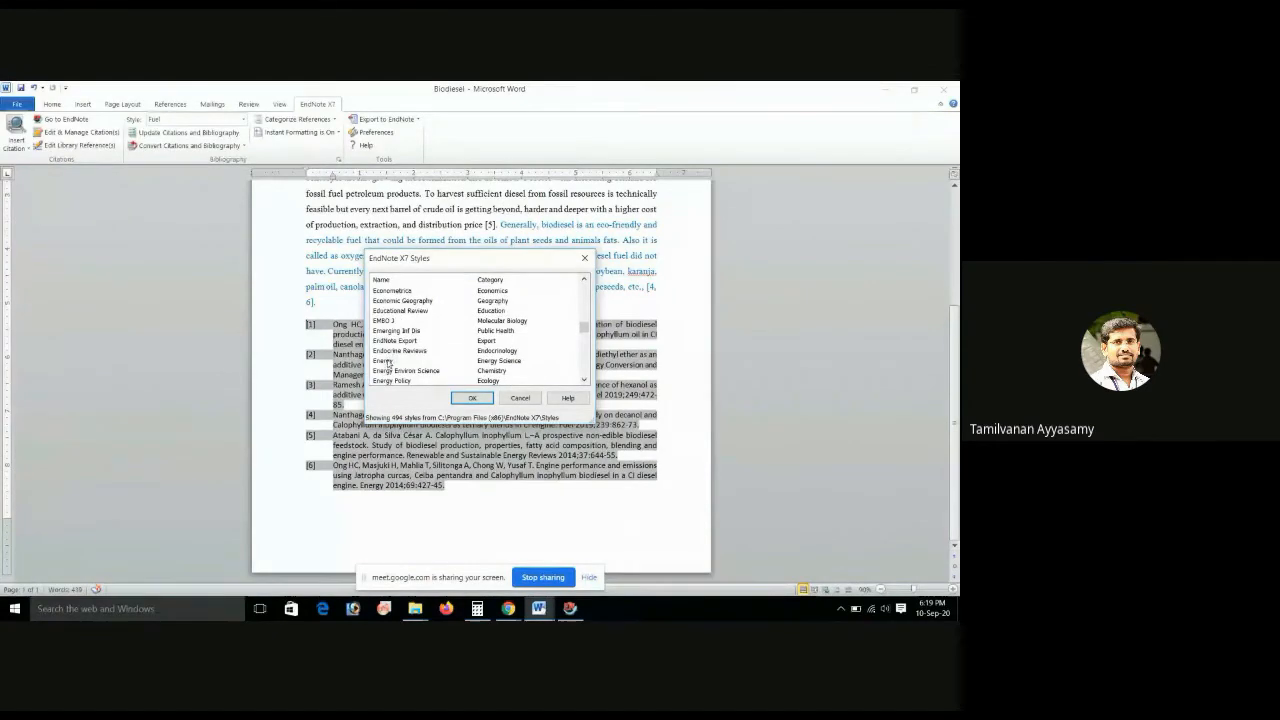
left_click(390, 362)
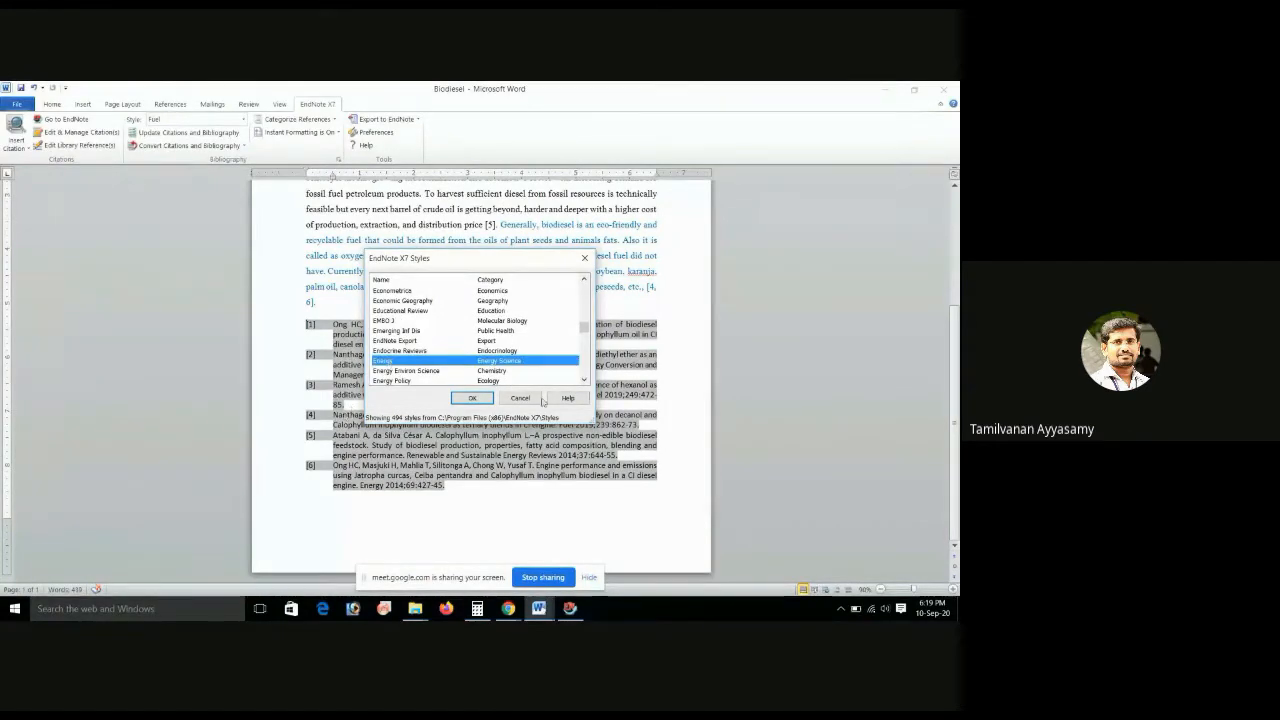
left_click(482, 399)
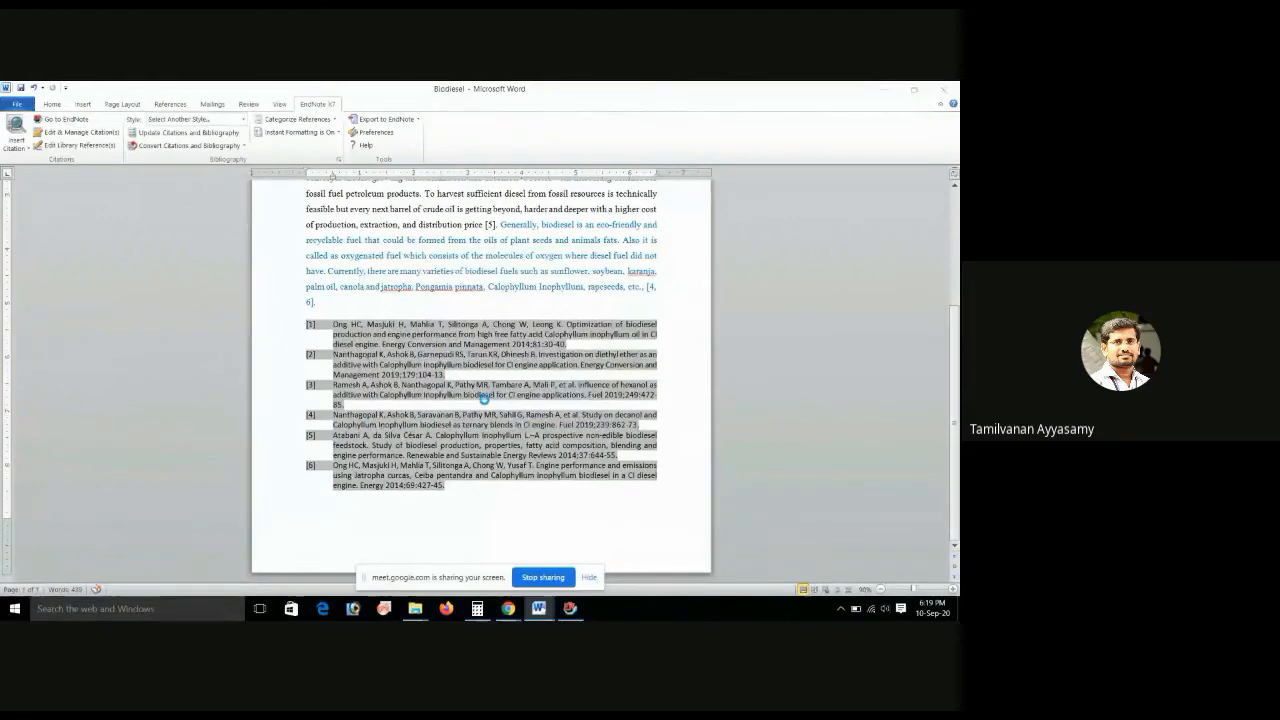
scroll(492, 390, "up", 5)
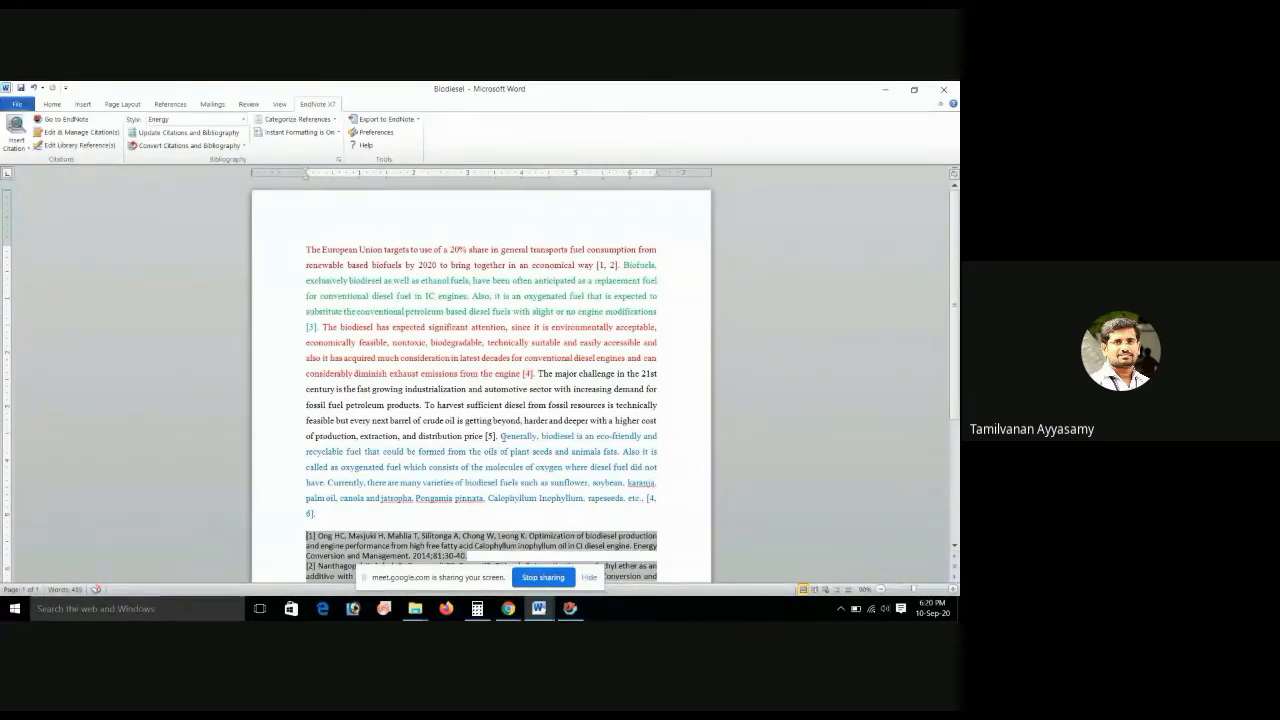
scroll(504, 438, "down", 3)
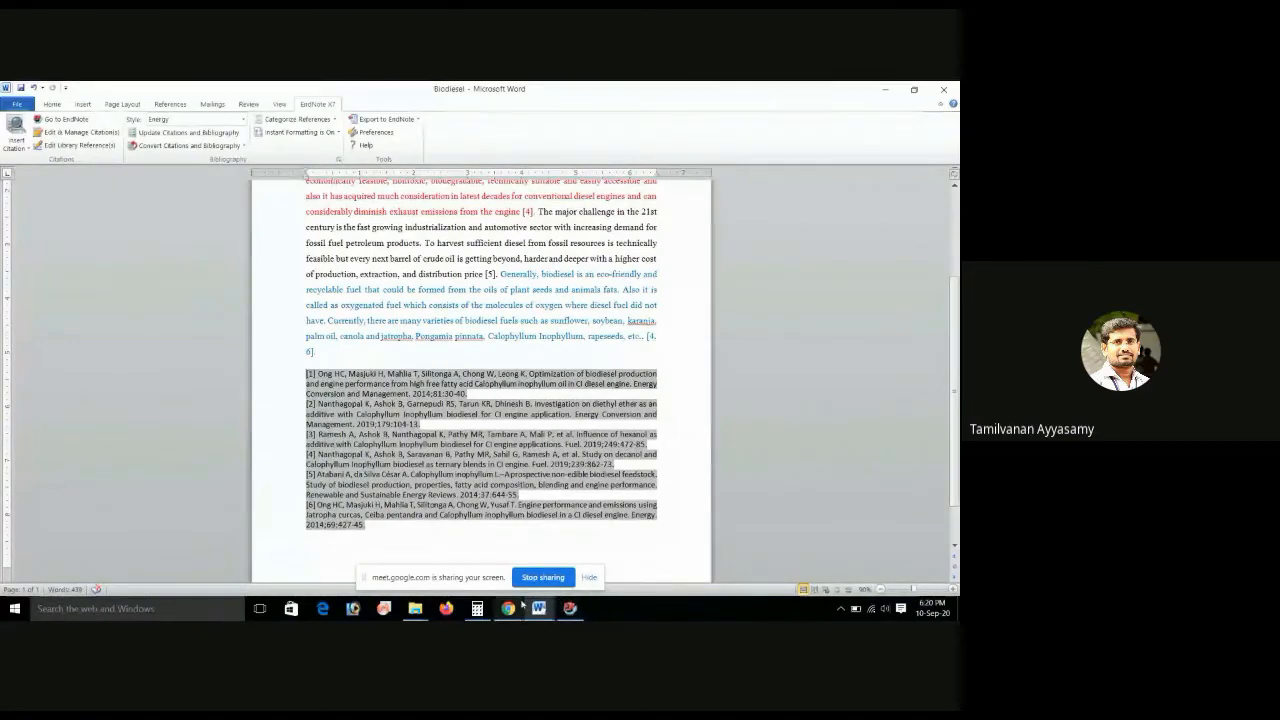
scroll(403, 282, "up", 3)
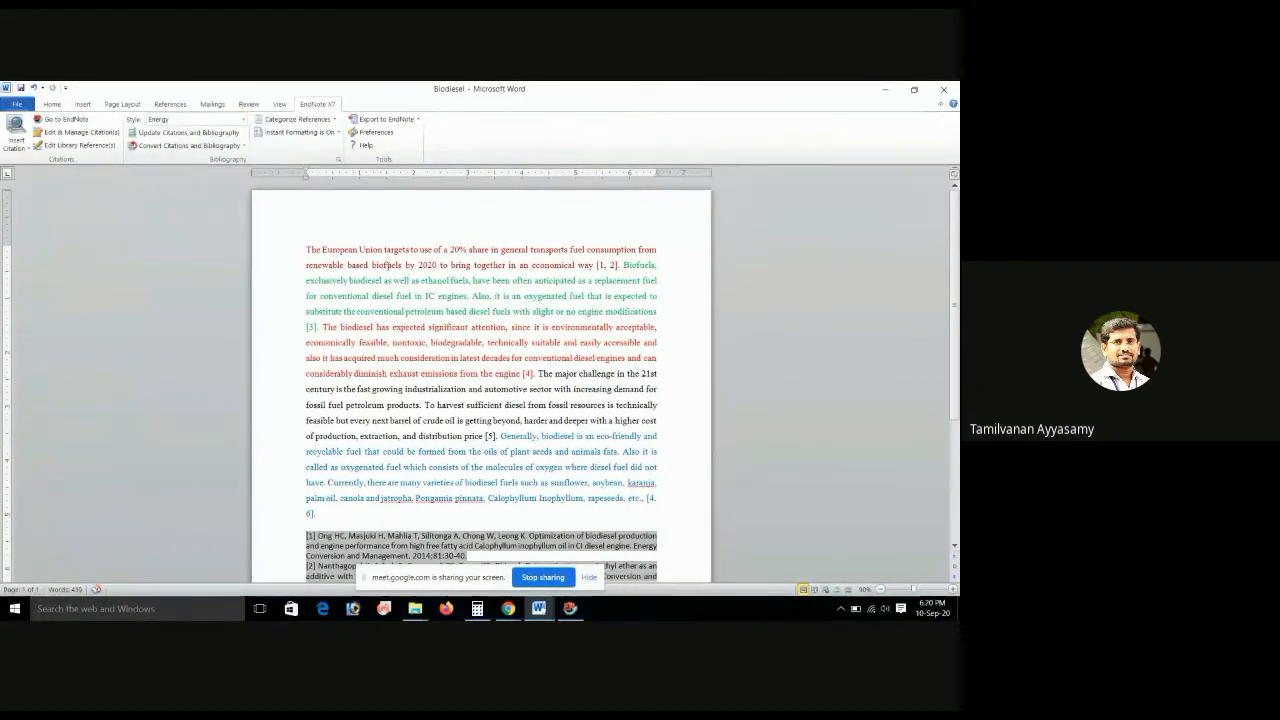
scroll(480, 361, "down", 1)
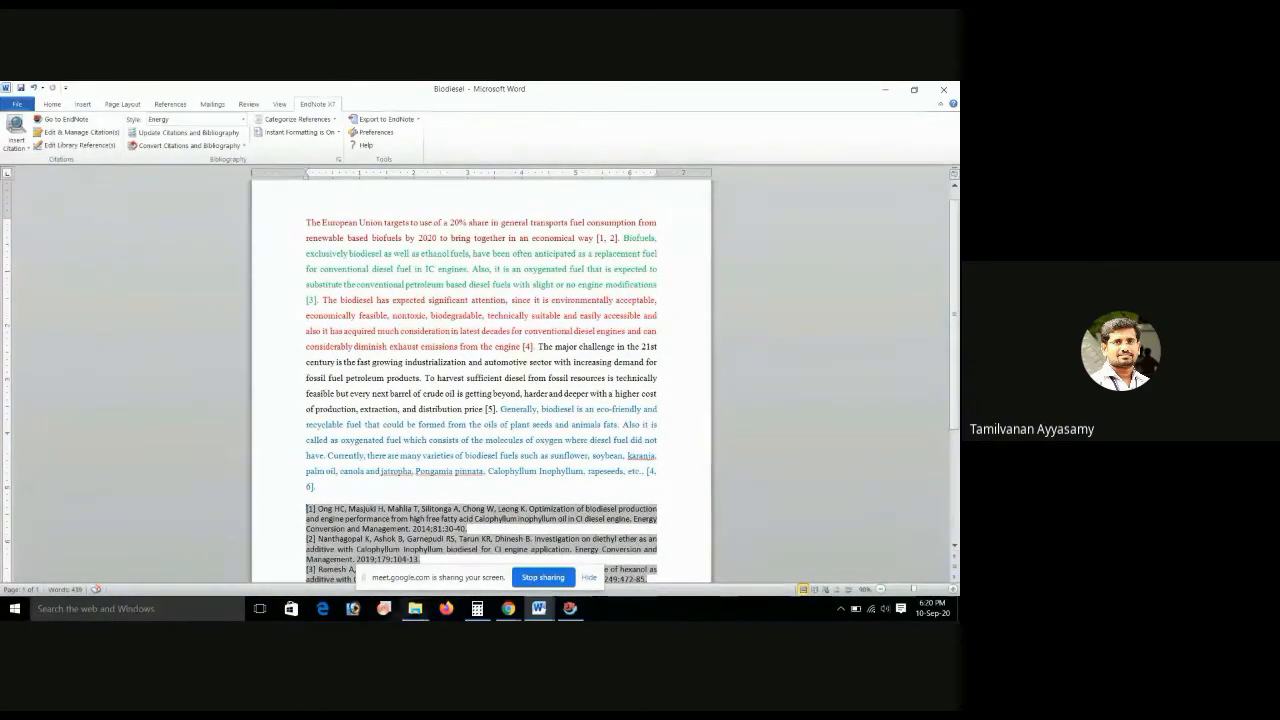
- Select the 2019 Fuel article on hexanol as additive in the EndNote library and place the cursor at the end of the Biodiesel paragraph
left_click(570, 608)
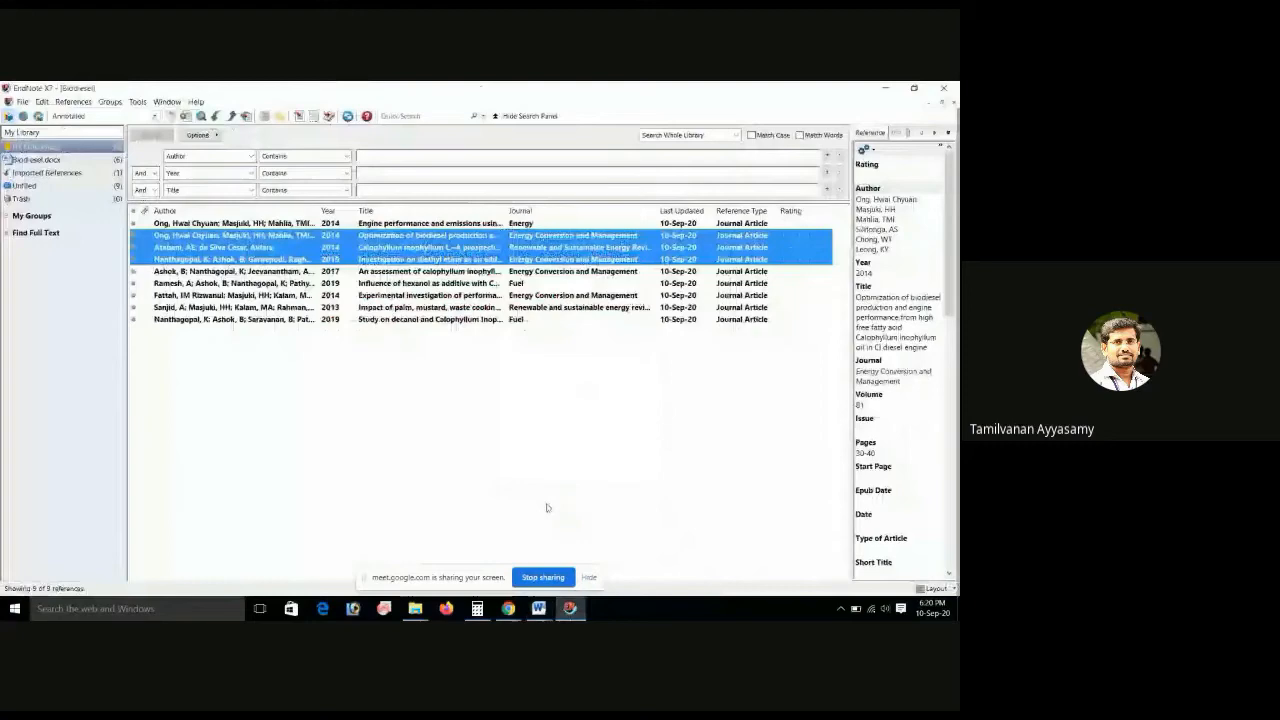
left_click(232, 284)
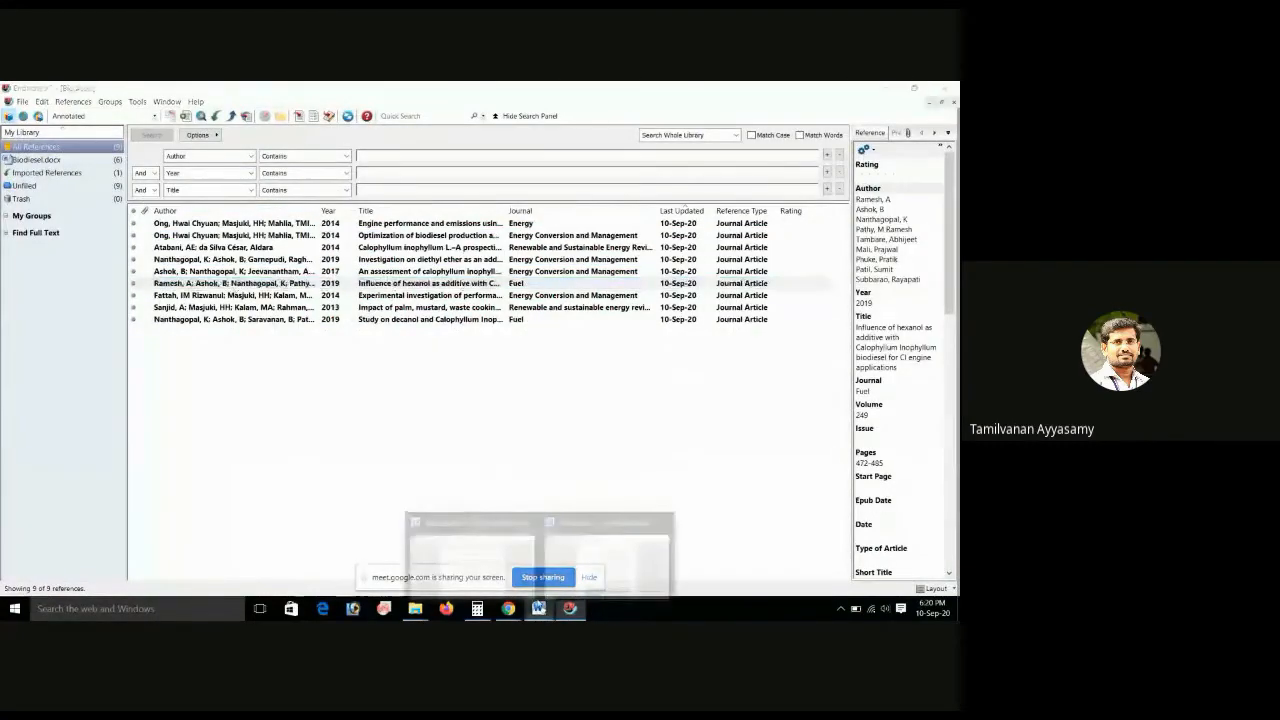
left_click(470, 552)
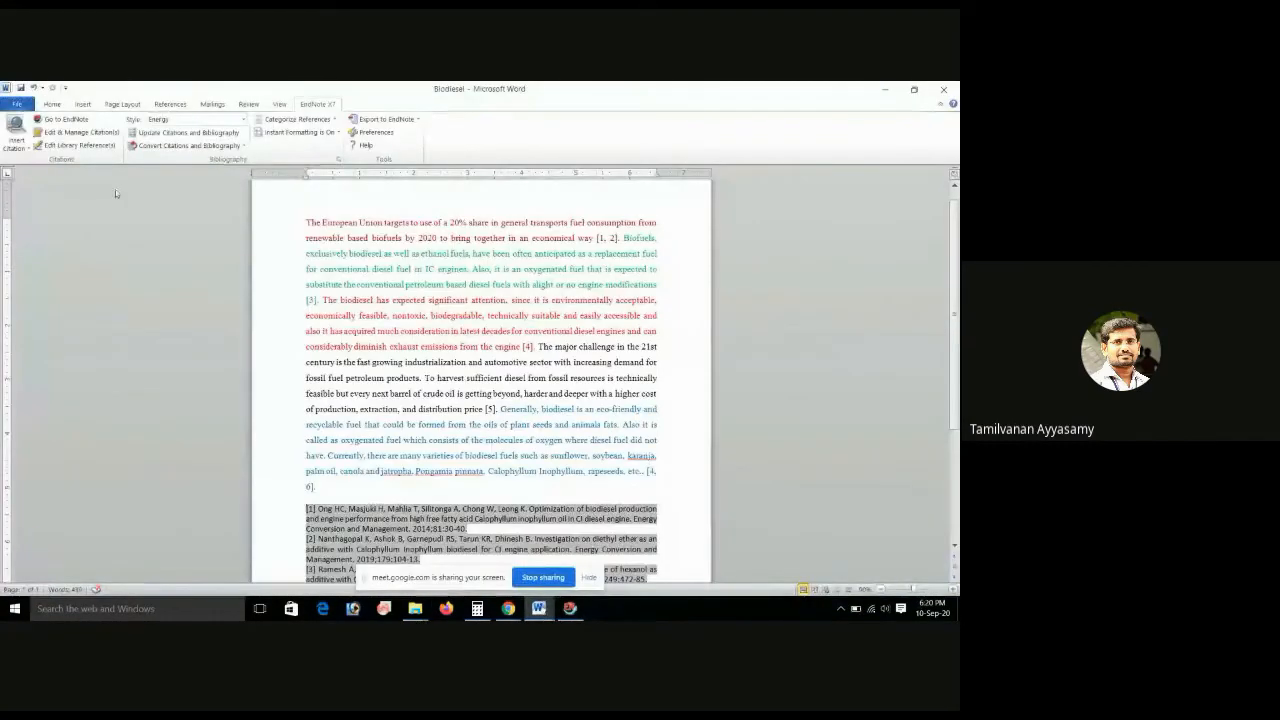
left_click(15, 143)
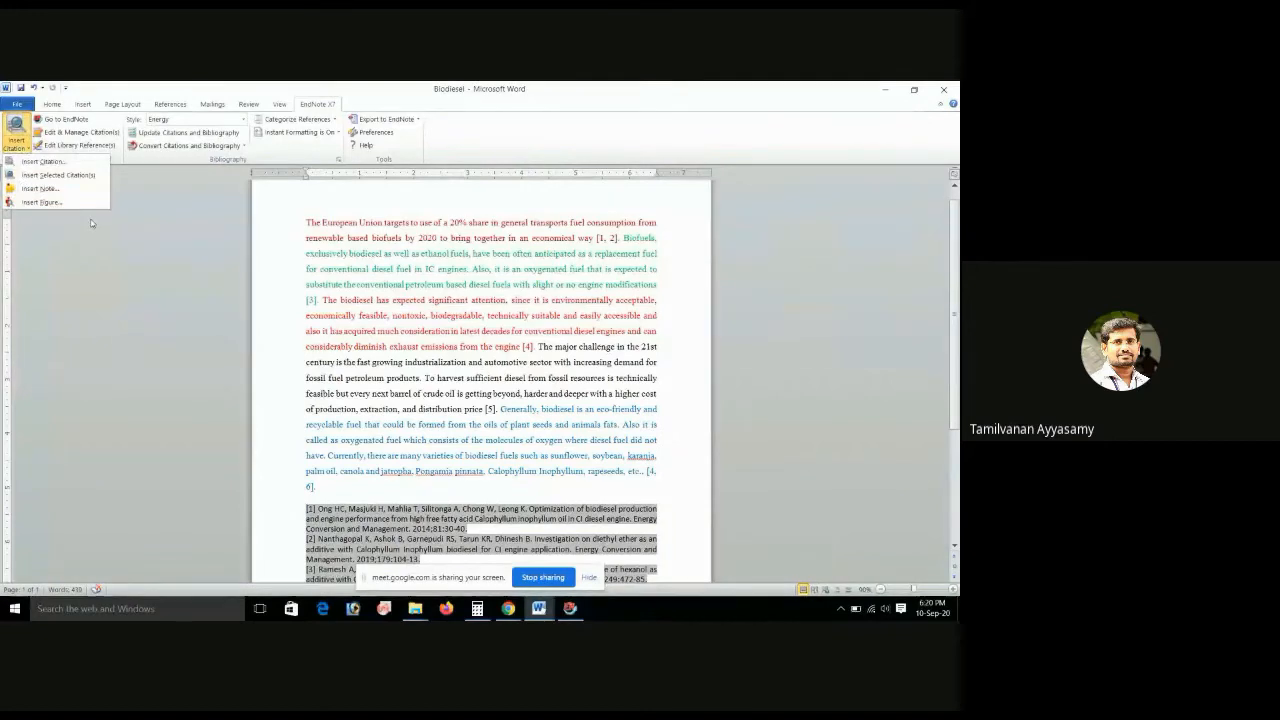
left_click(408, 476)
left_click(355, 485)
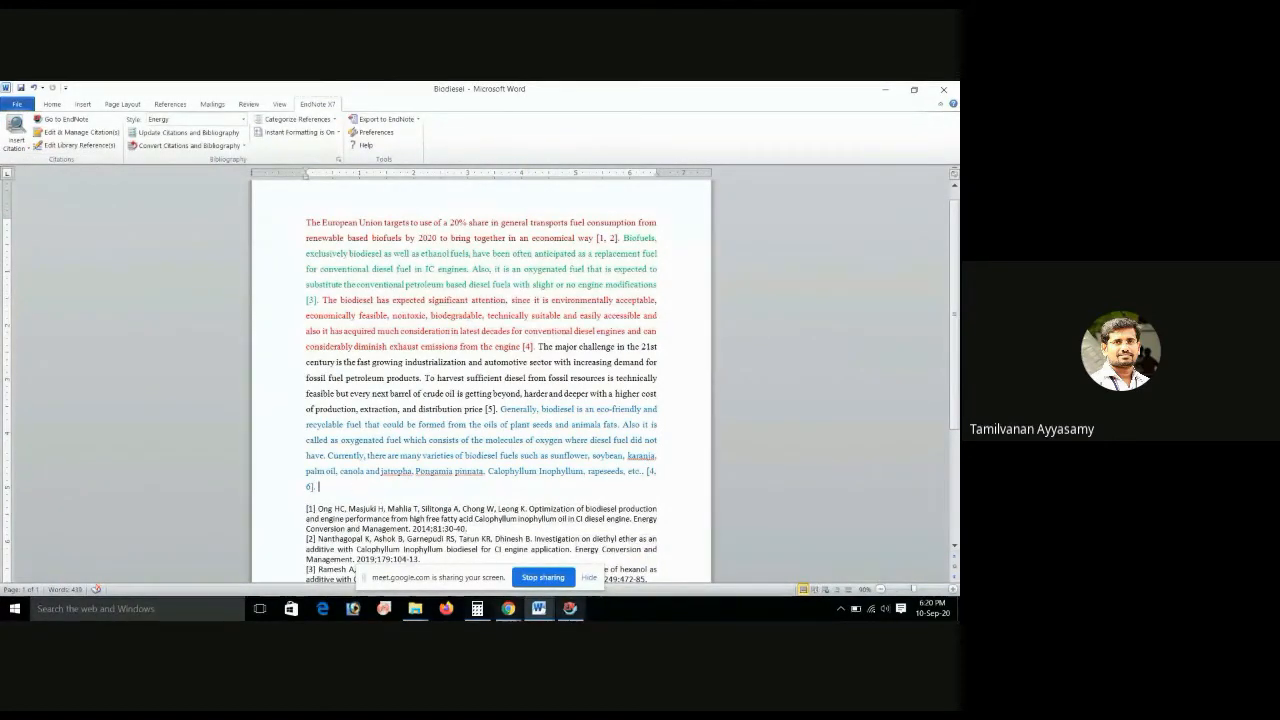
- Copy the sentence about demand for biodiesel from non-edible oil, without its citation, from the Manuscript ESPR revised document
mouse_move(553, 568)
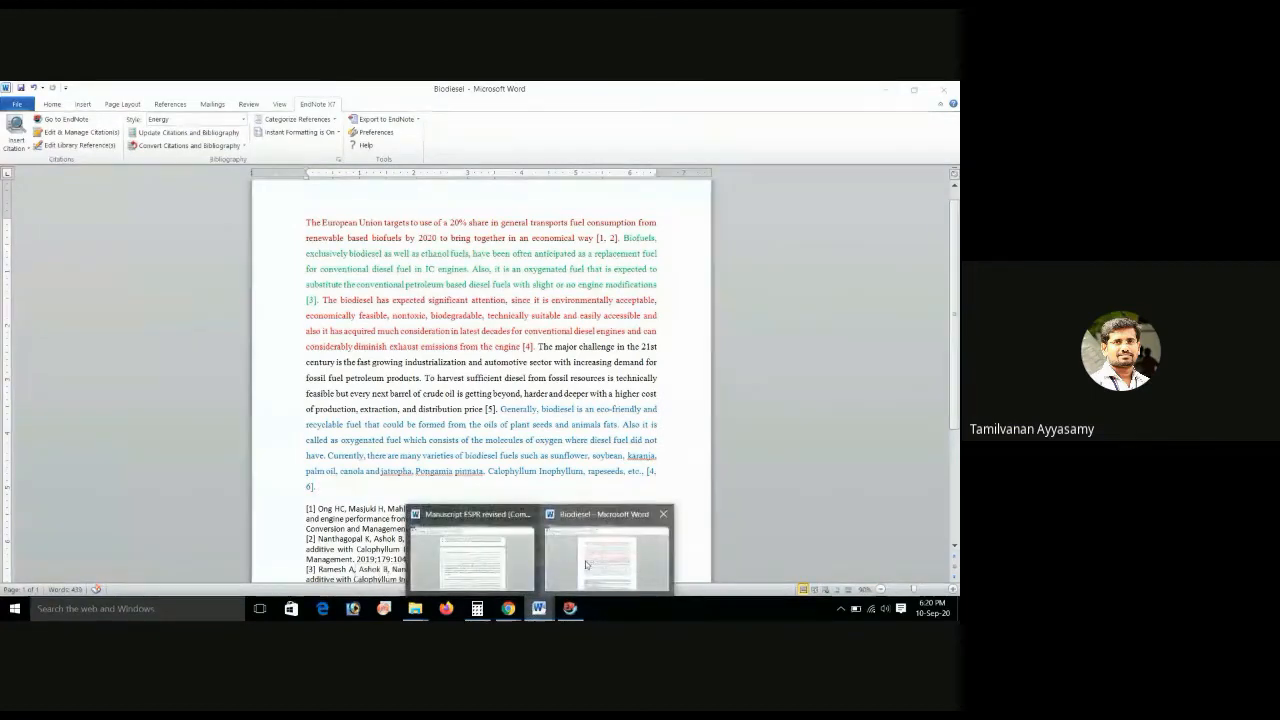
left_click(518, 586)
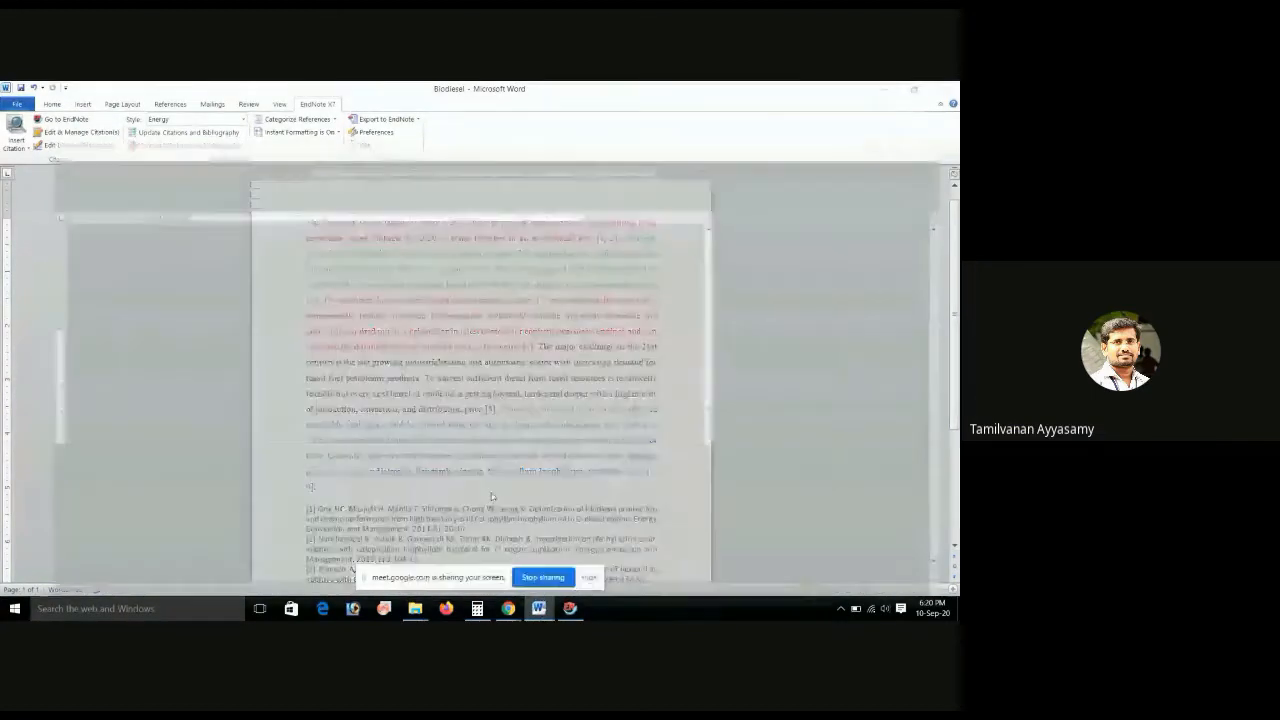
left_click_drag(298, 367, 486, 386)
key("ctrl+c")
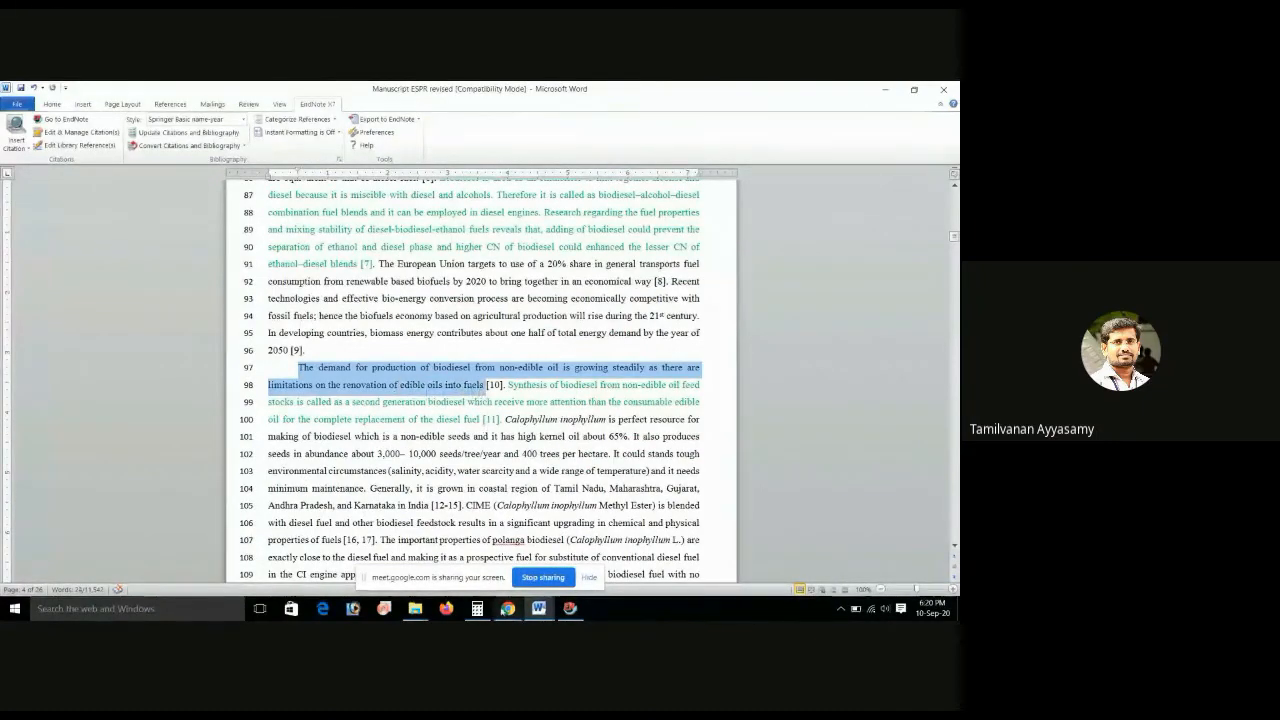
- Paste the copied sentence at the end of the Biodiesel paragraph and add blank lines before the reference list
left_click(538, 608)
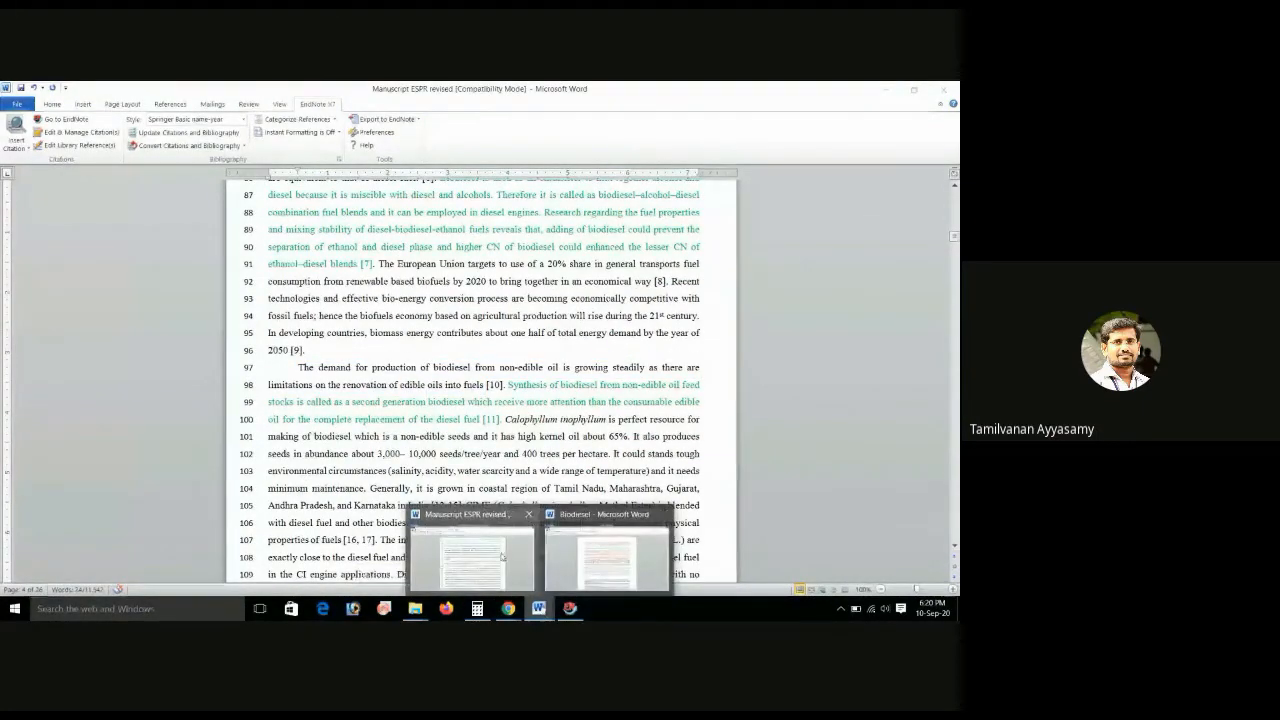
left_click(597, 567)
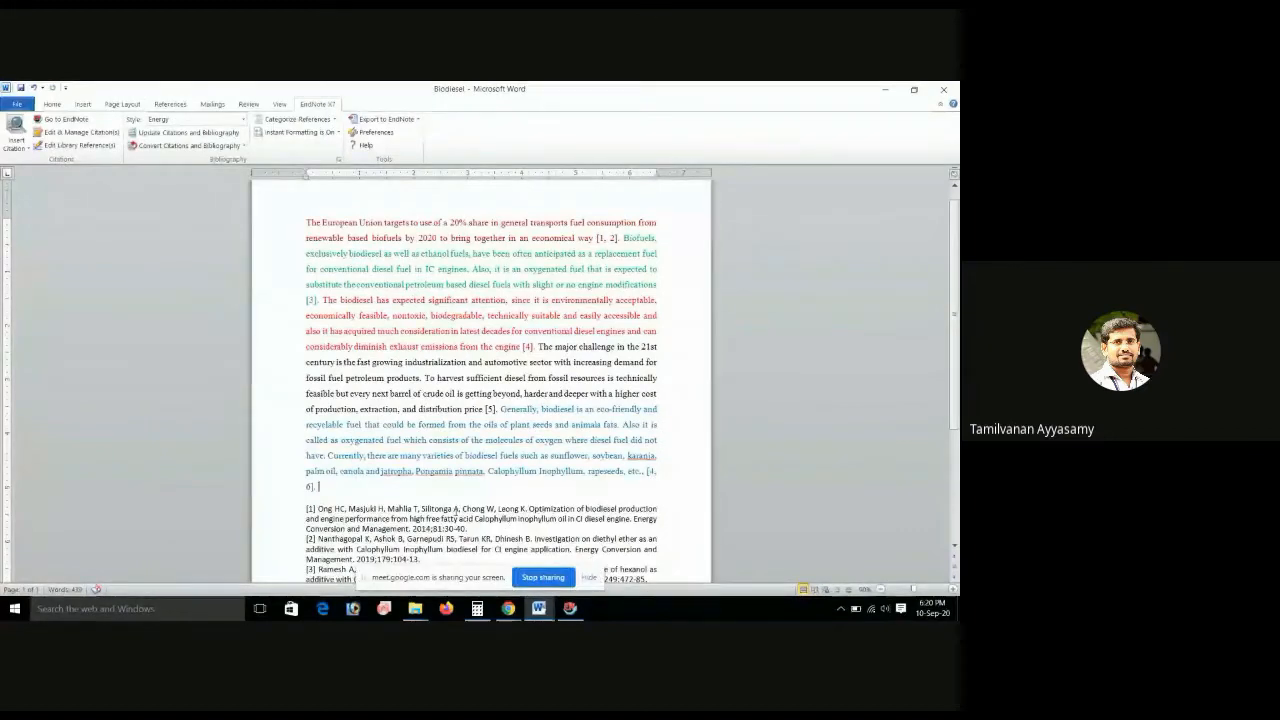
key("ctrl+v")
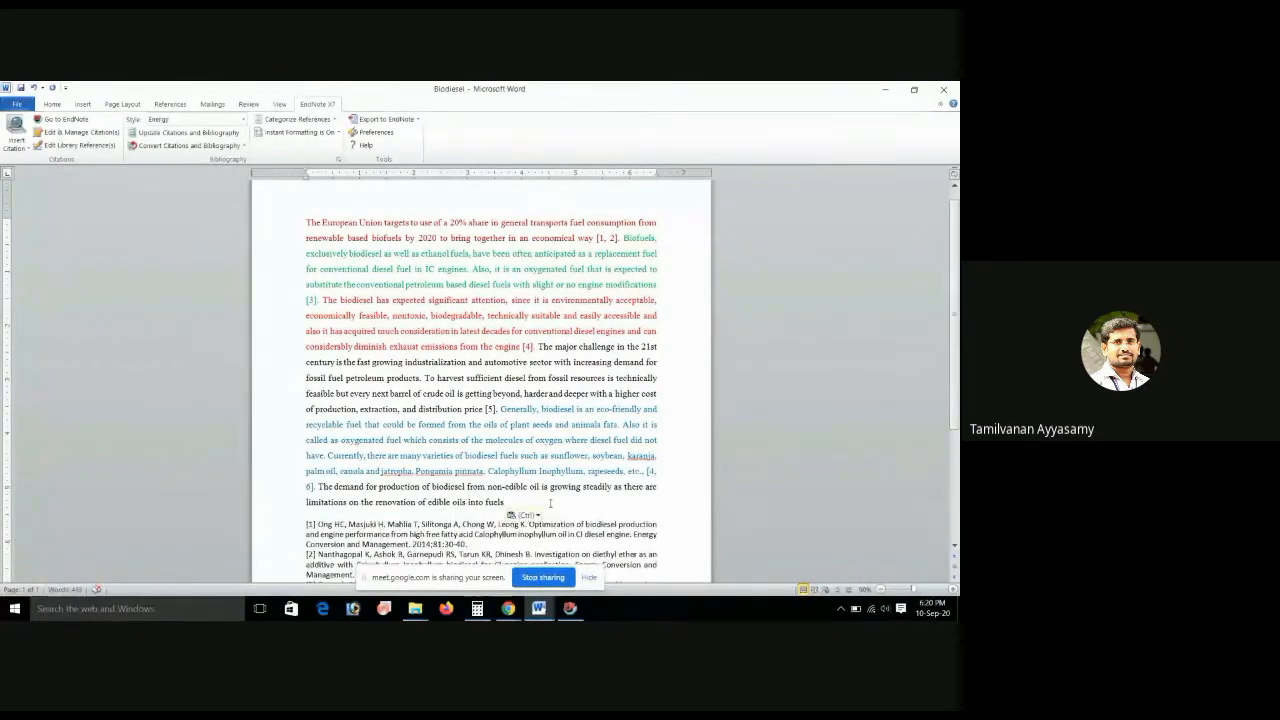
key("Return")
key("Return")
key("Return")
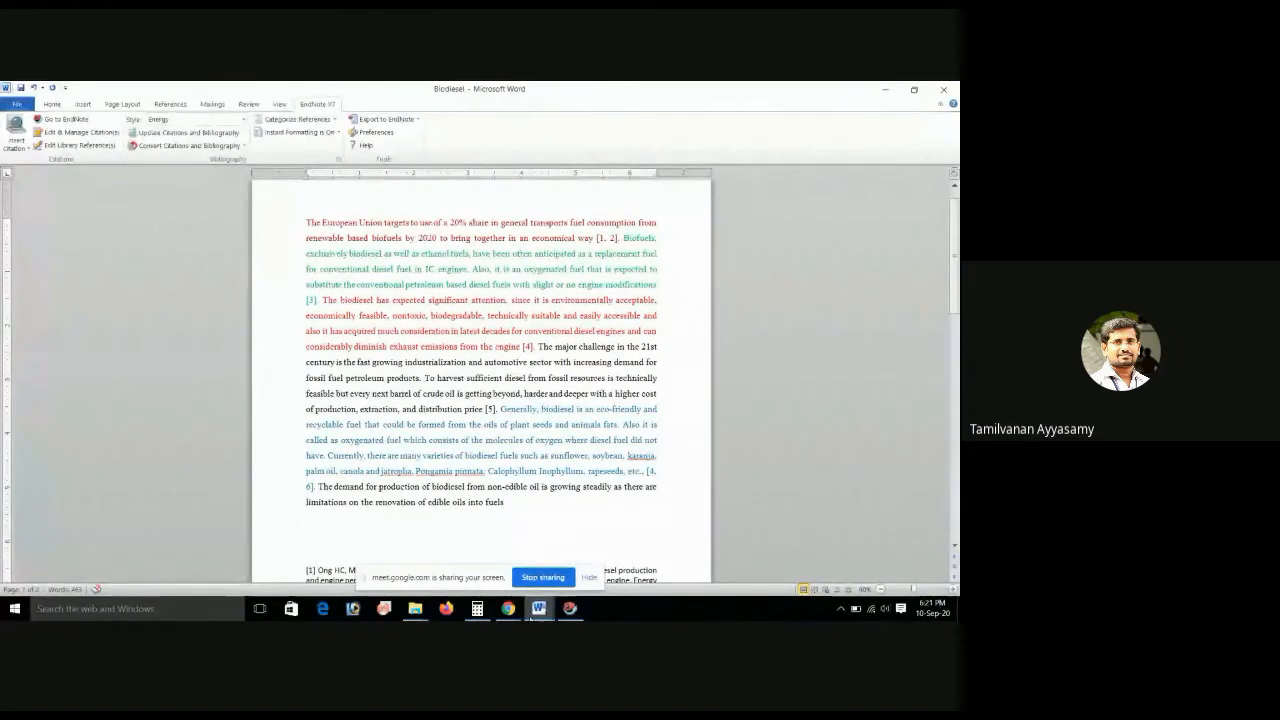
left_click(22, 148)
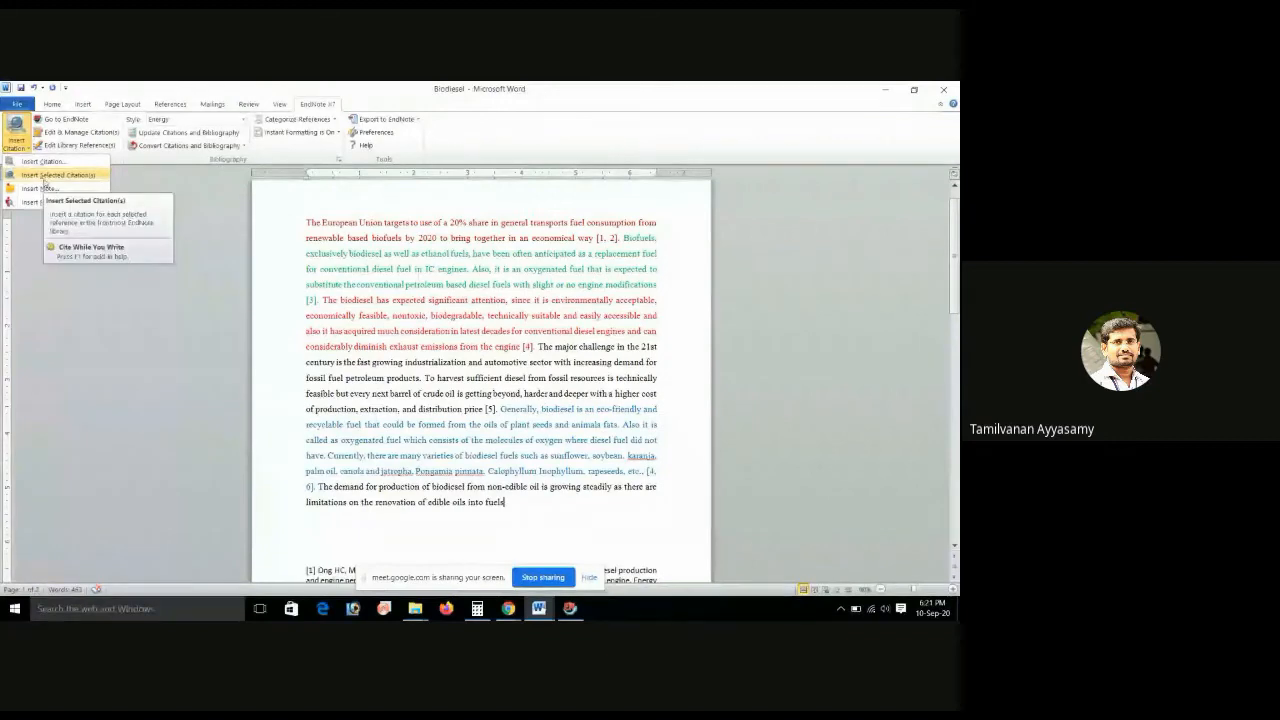
left_click(27, 162)
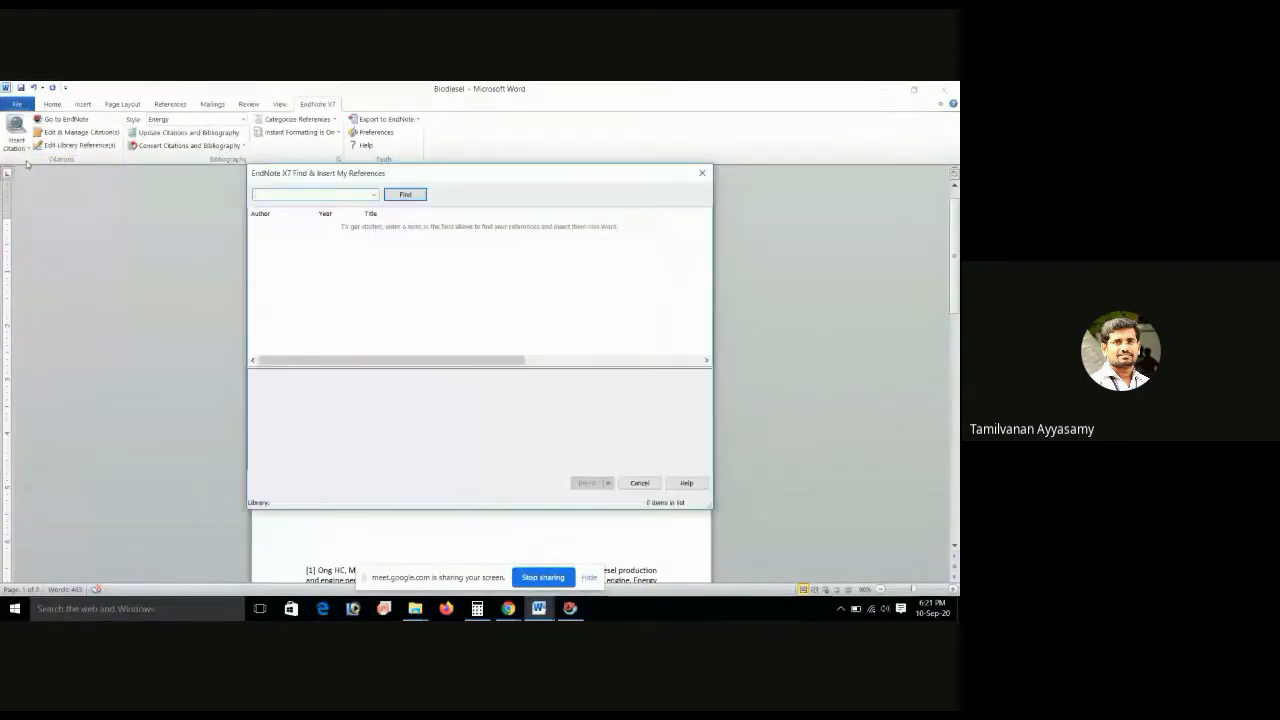
left_click(374, 195)
left_click(528, 338)
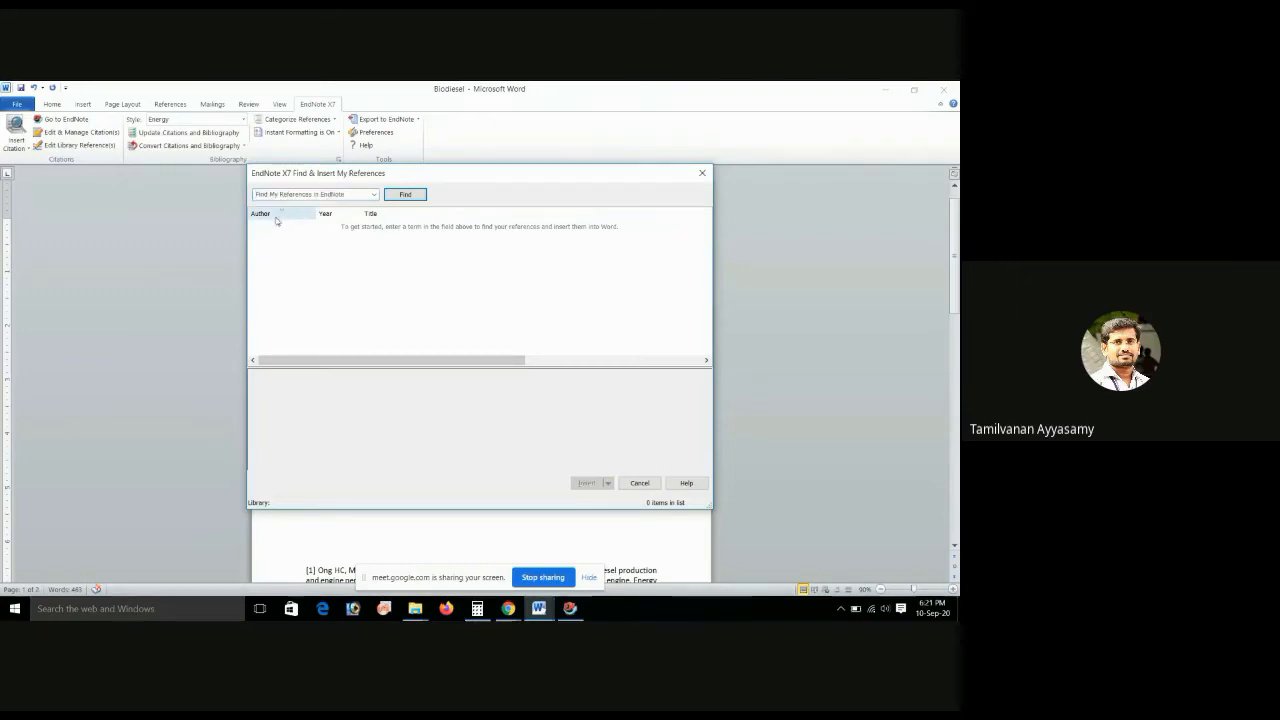
left_click(372, 196)
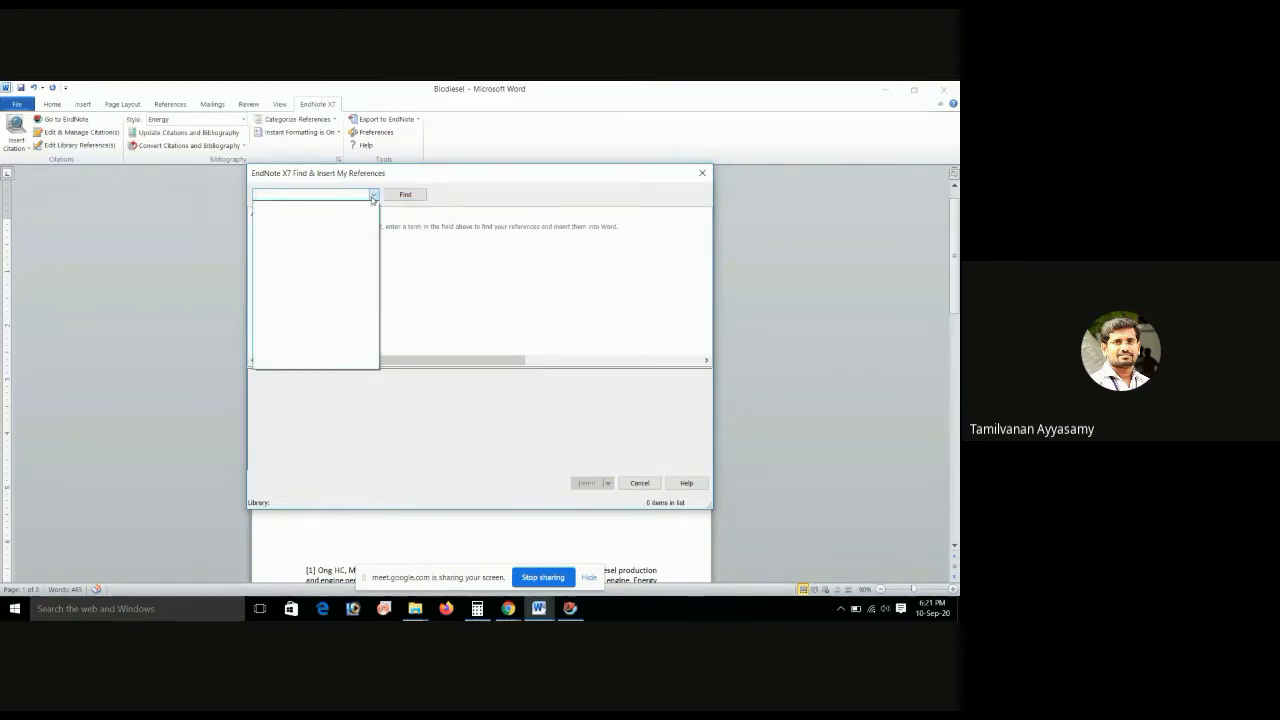
left_click(373, 196)
left_click(391, 198)
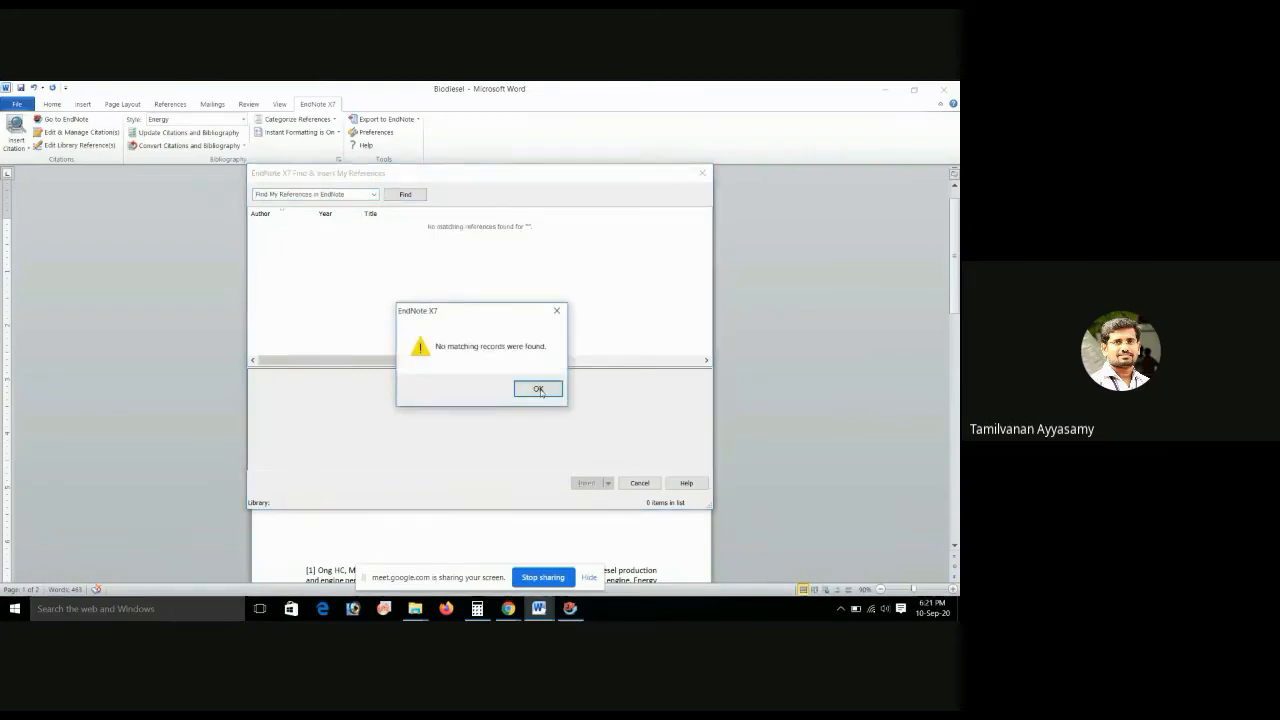
left_click(538, 389)
left_click(373, 196)
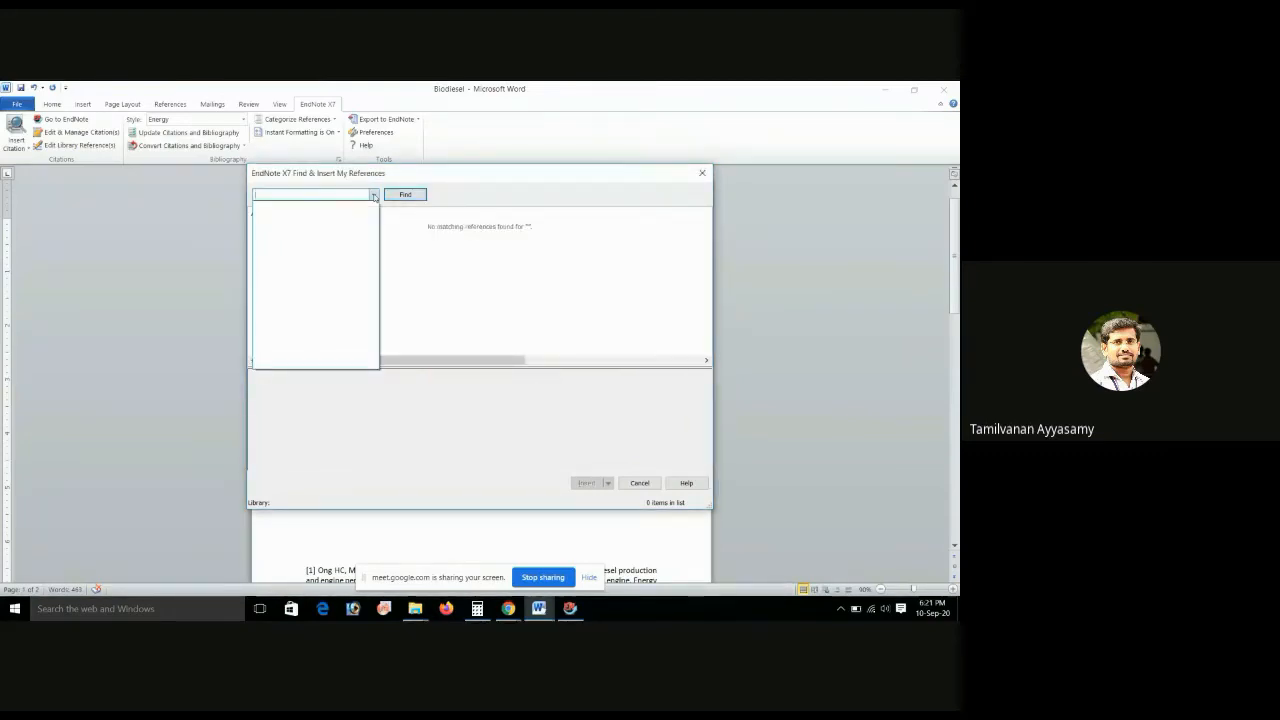
left_click(373, 196)
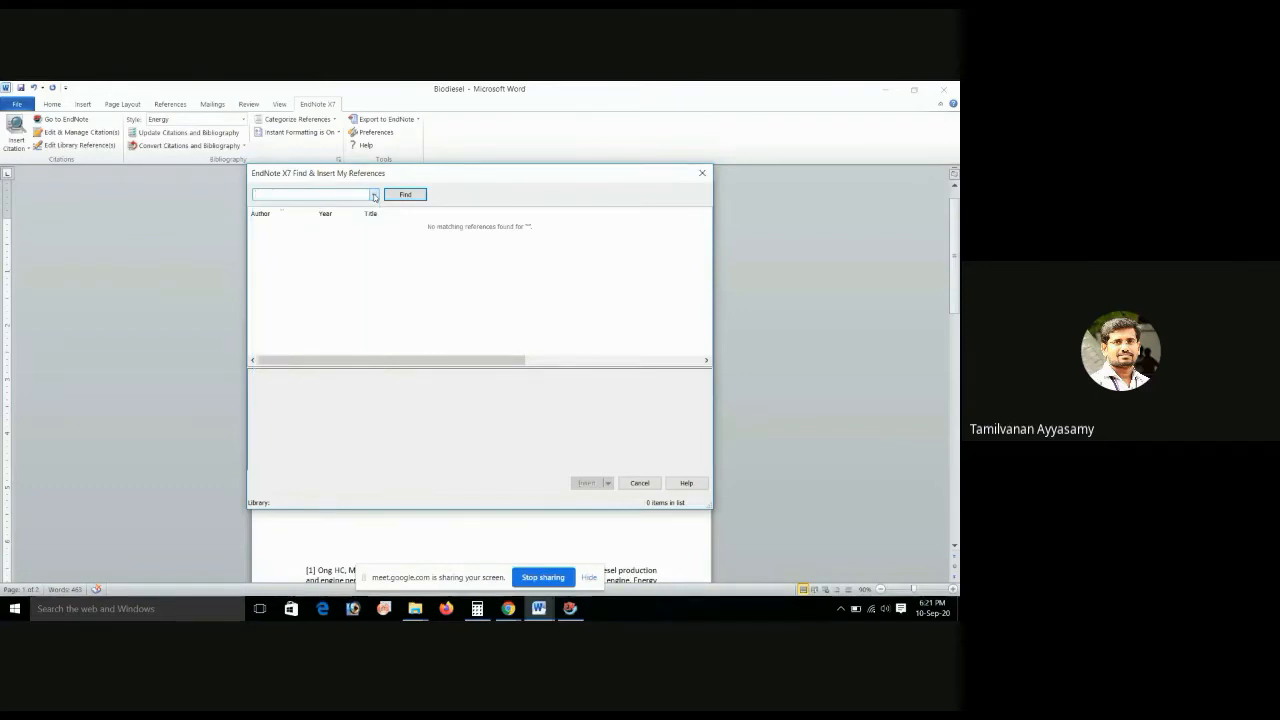
left_click(373, 196)
left_click(470, 276)
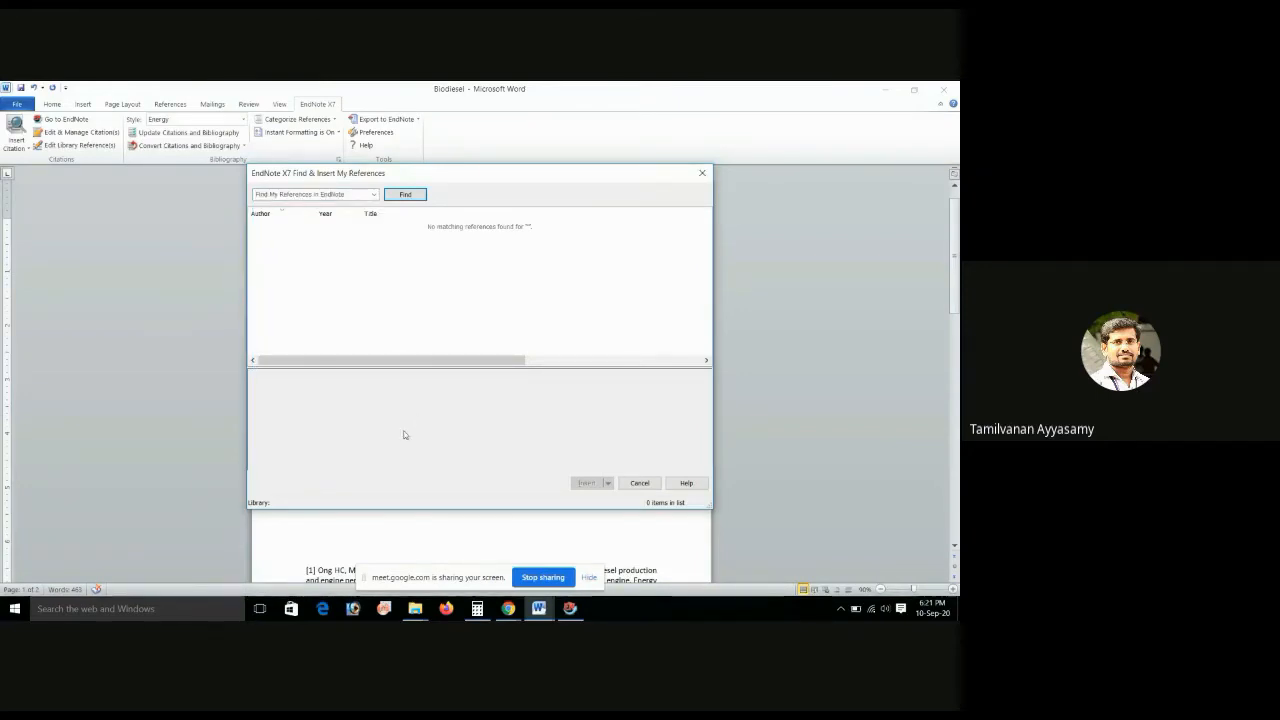
left_click(637, 484)
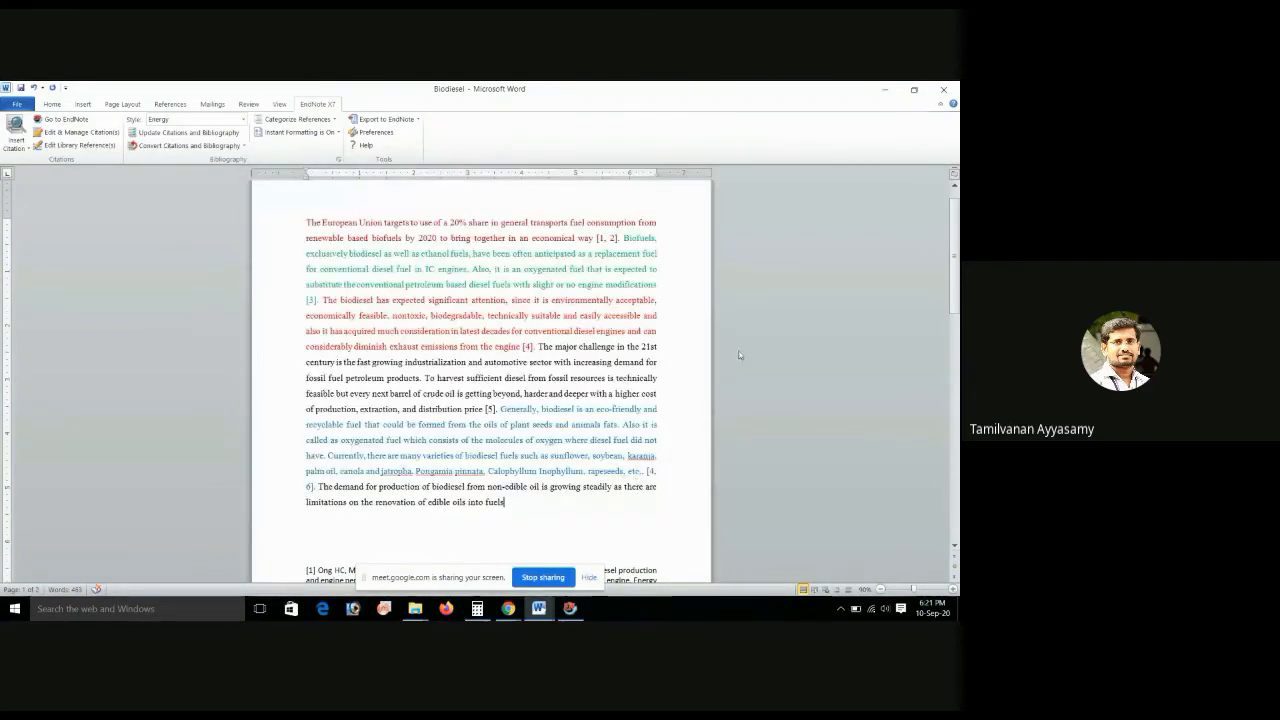
- Check the authors of the references in the EndNote library and return to the Biodiesel document
left_click(27, 148)
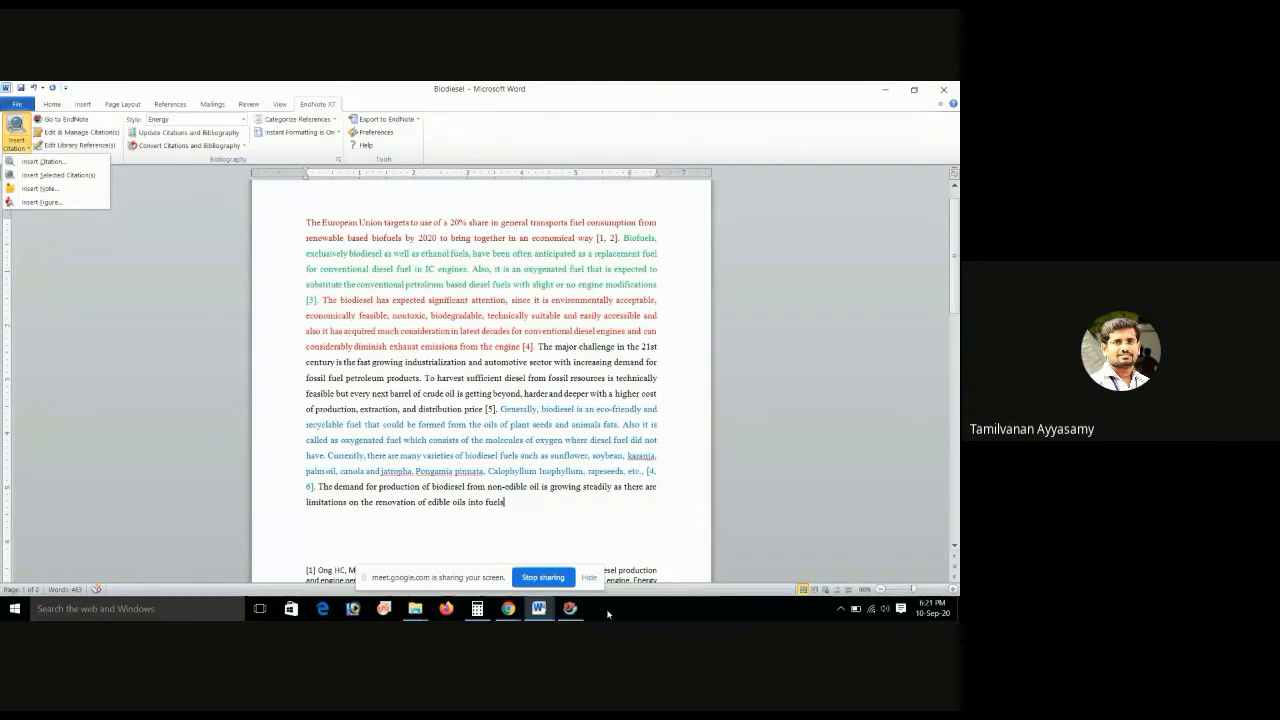
left_click(570, 608)
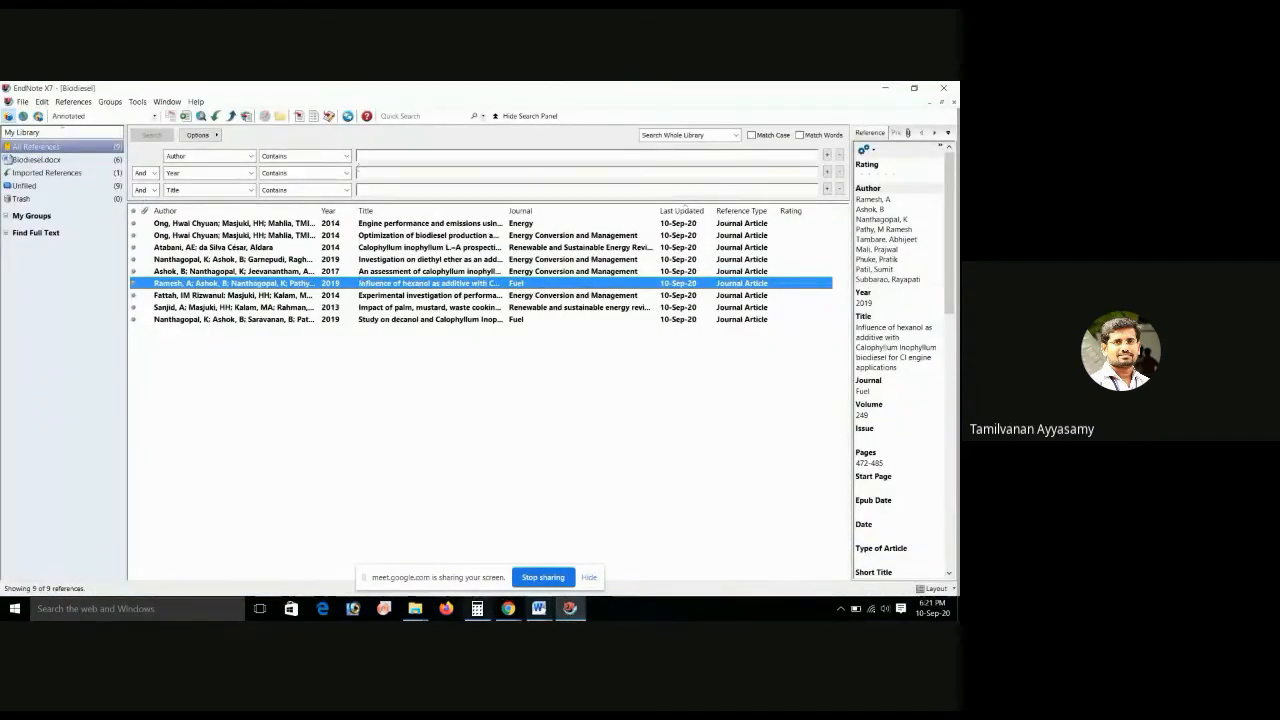
mouse_move(539, 610)
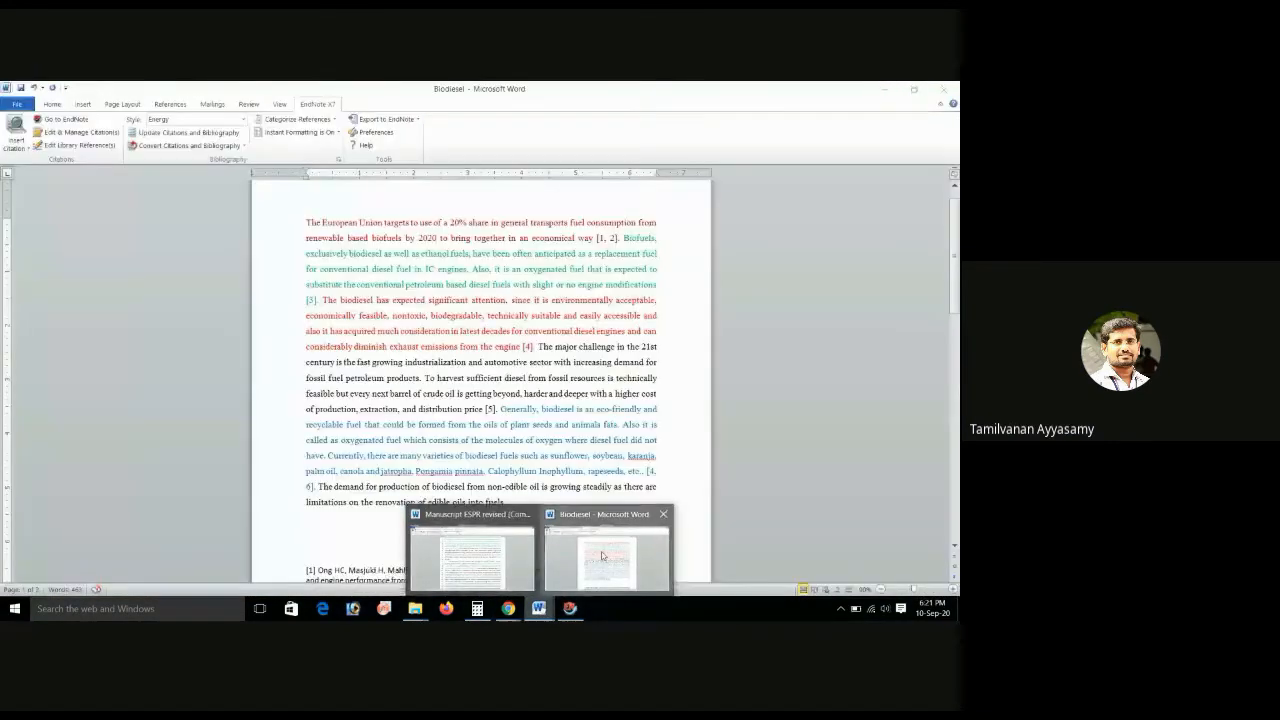
left_click(603, 556)
left_click(16, 135)
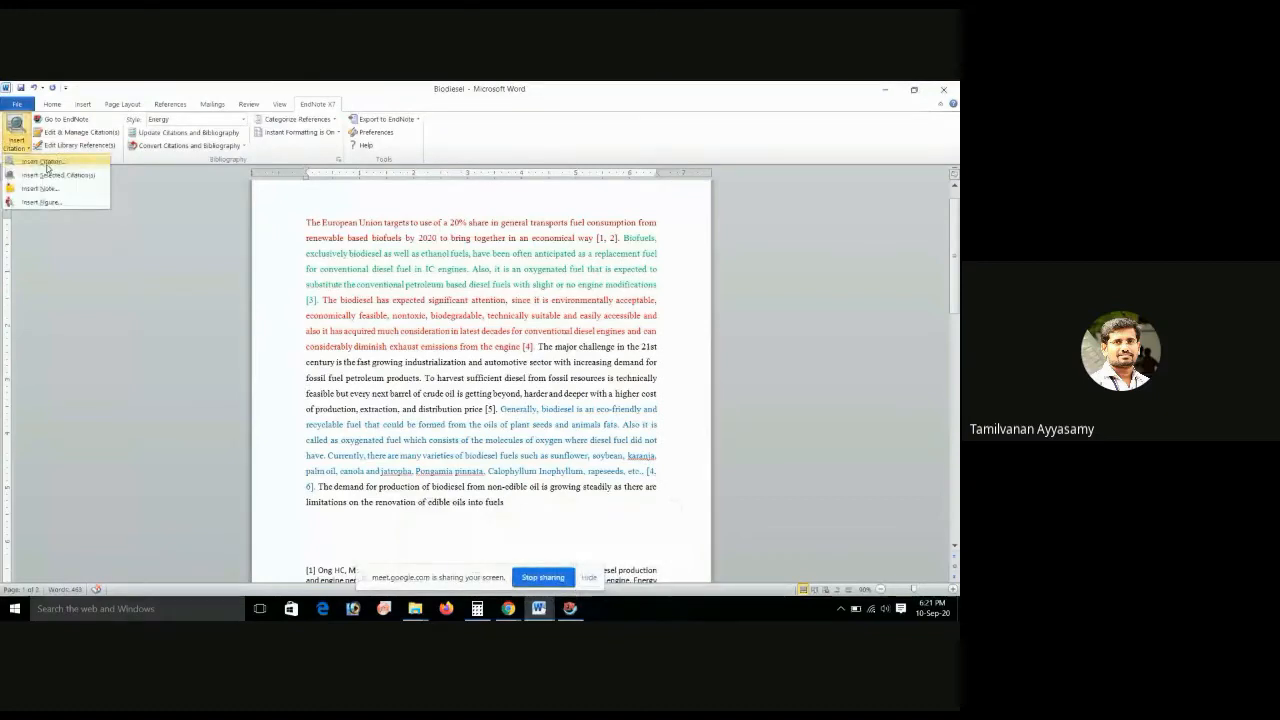
left_click(574, 612)
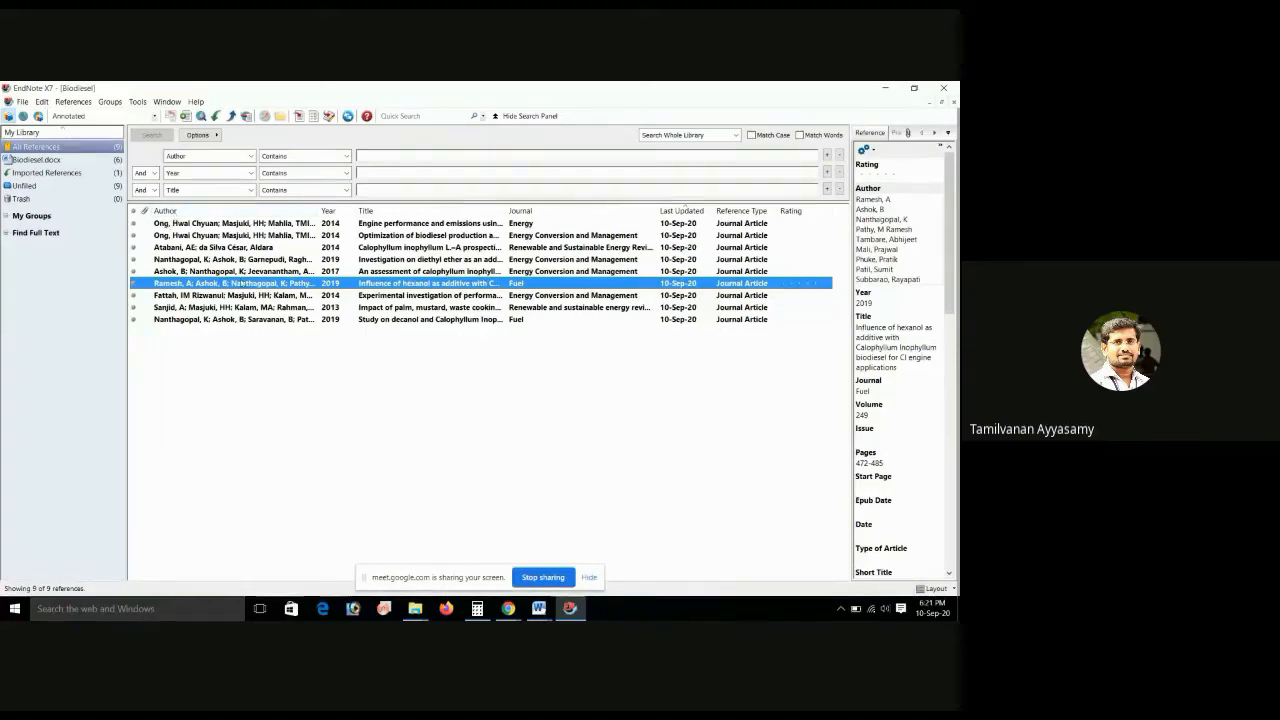
left_click(542, 609)
left_click(606, 550)
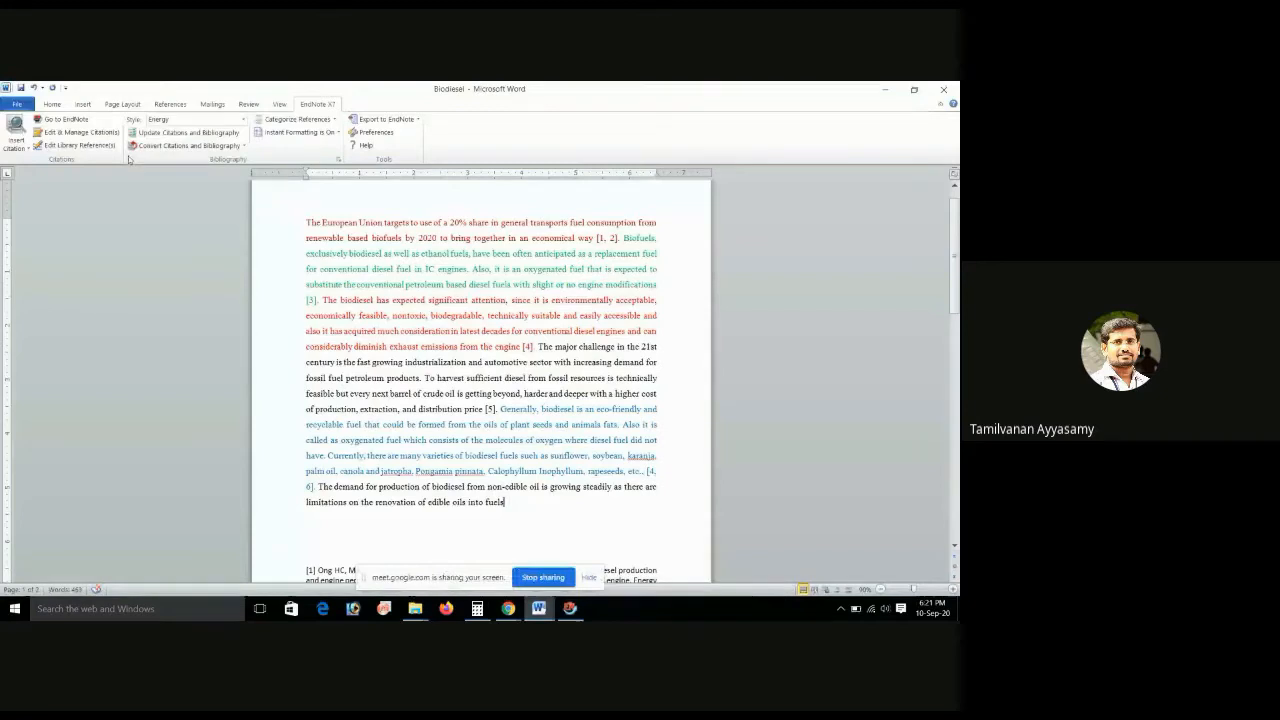
- Find references by an author's name, cite the 2019 diethyl ether additive article after "fuels", and put a space before the citation
left_click(16, 147)
left_click(52, 163)
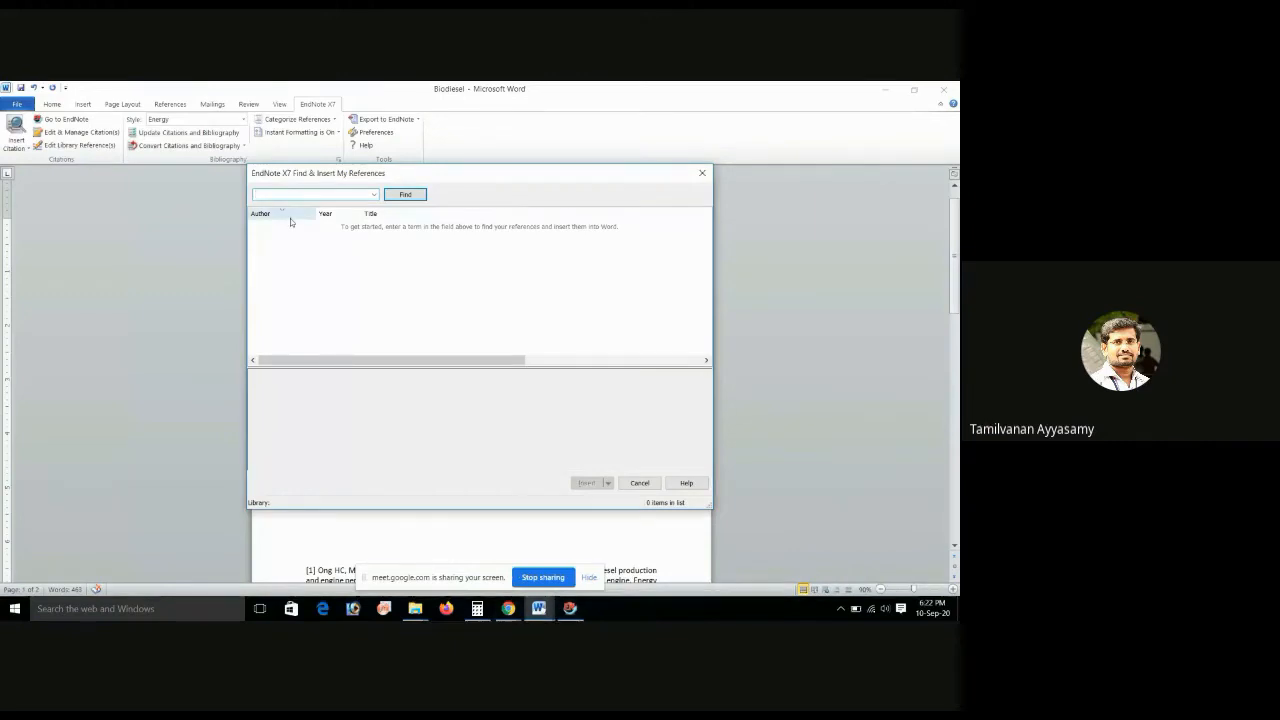
type("en")
type("hok")
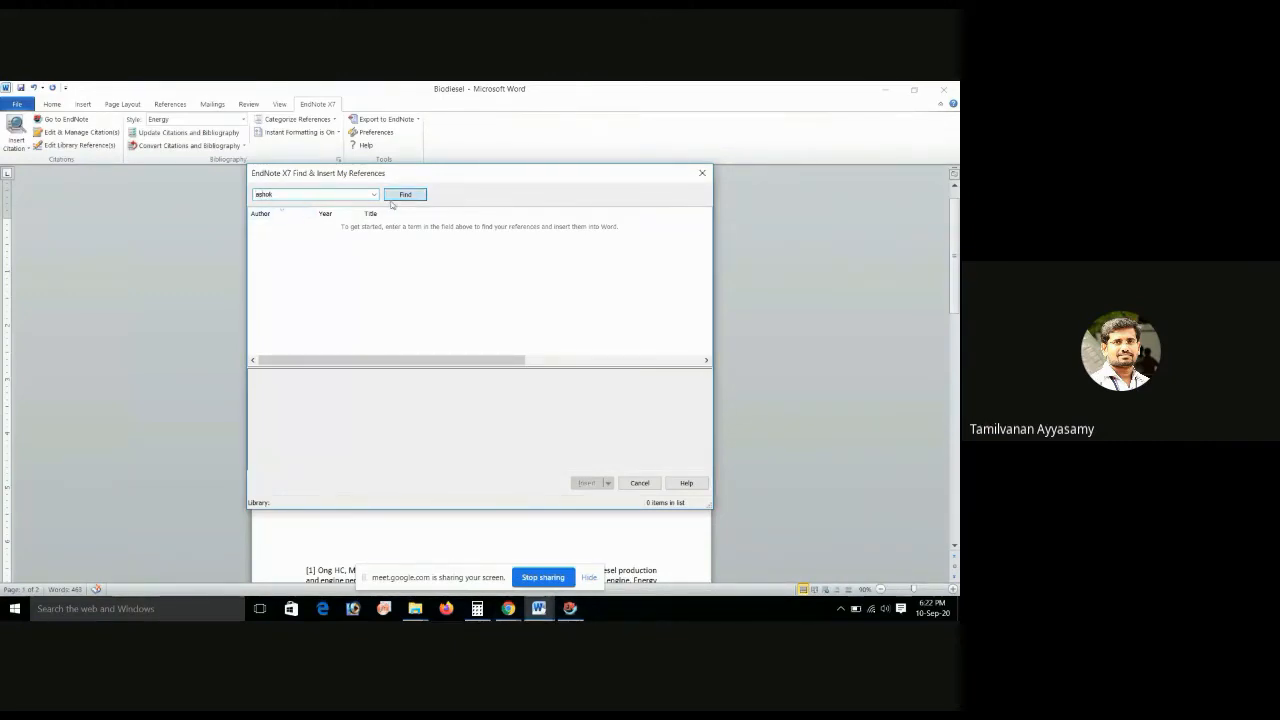
key("Return")
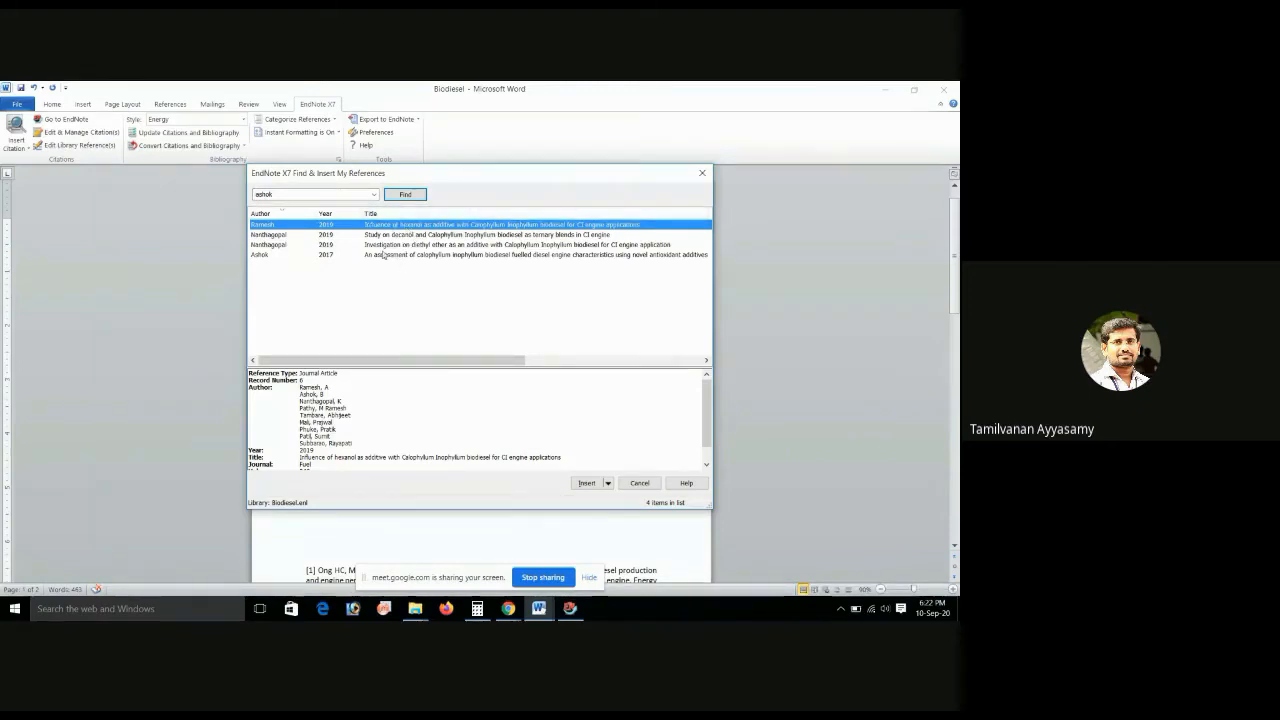
left_click(386, 246)
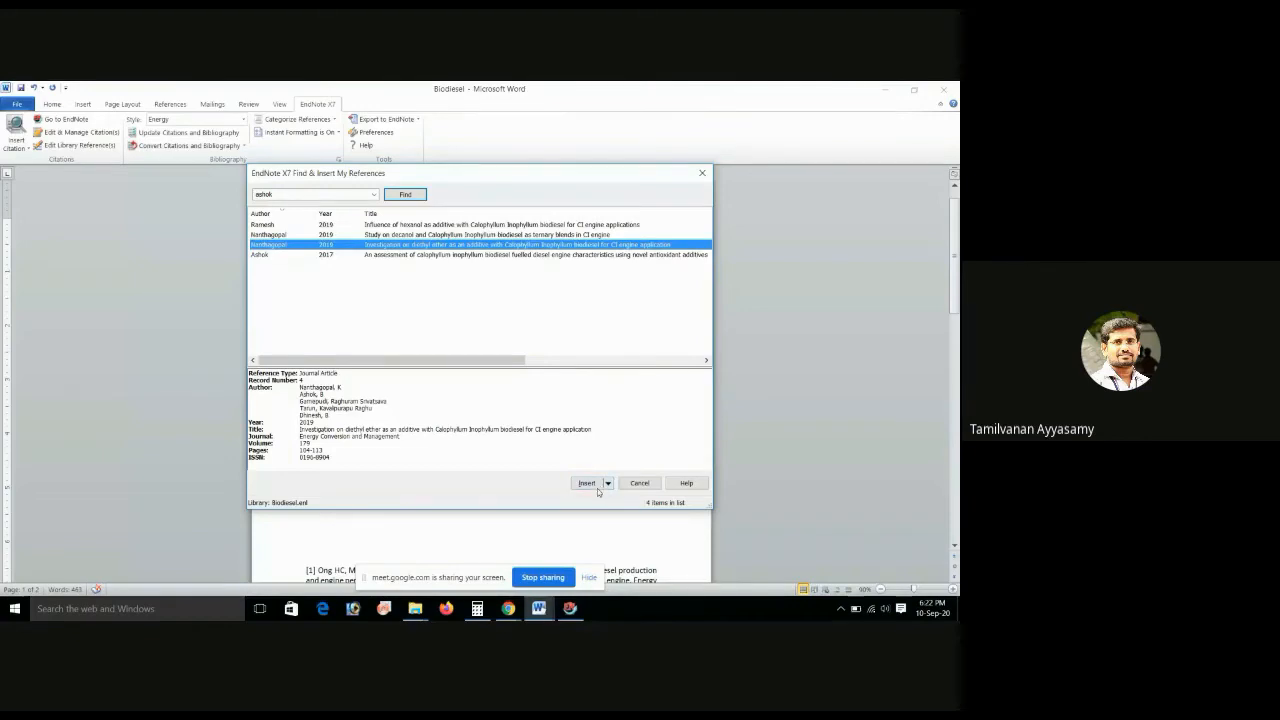
left_click(588, 483)
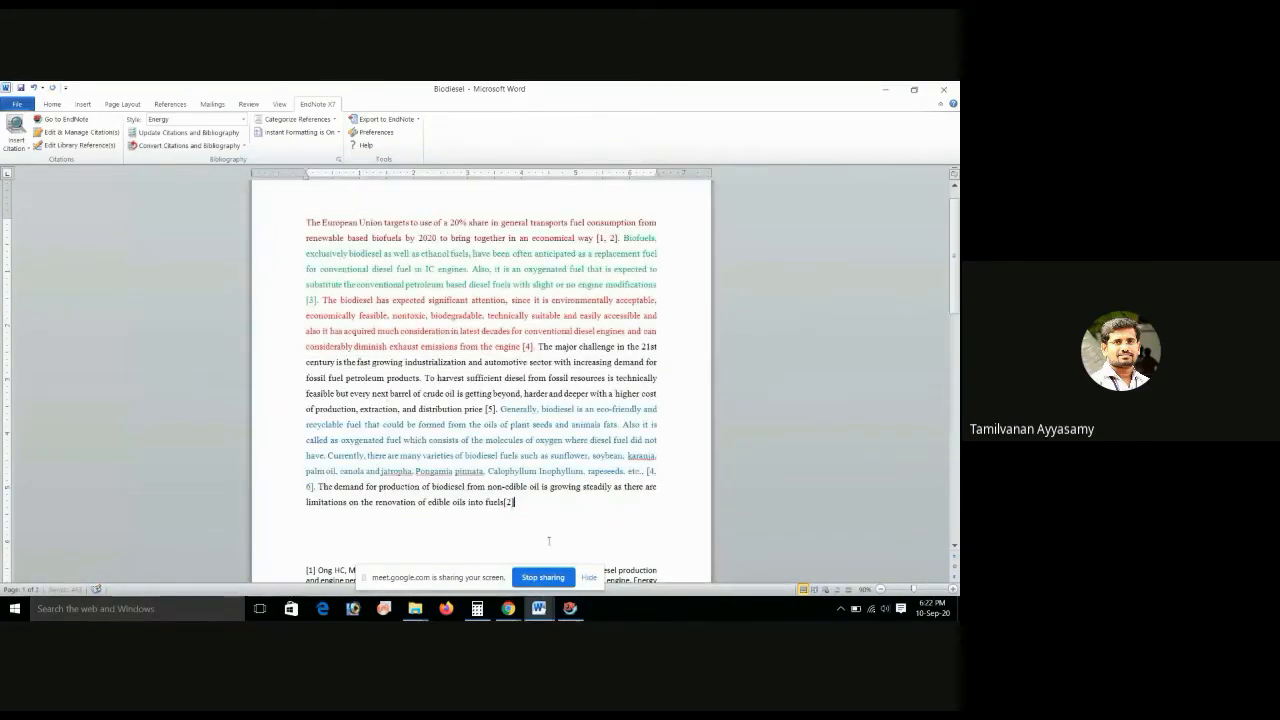
left_click(505, 503)
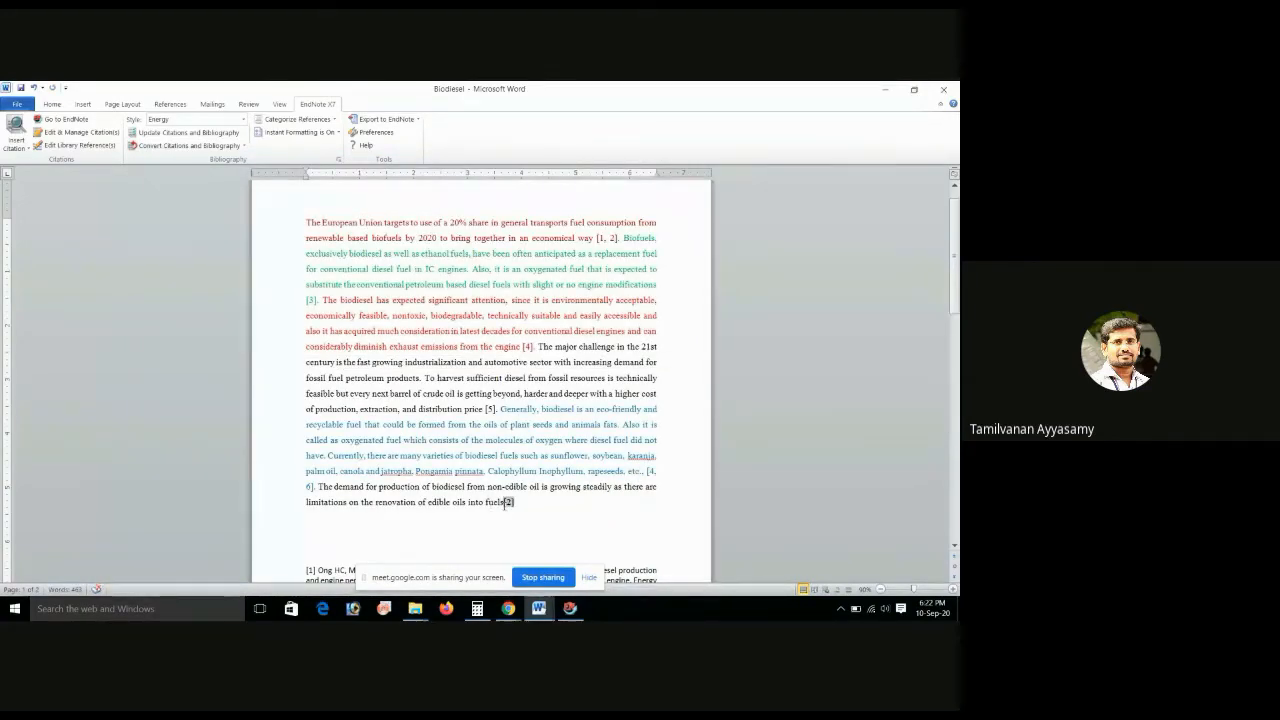
- Select the 2019 Fuel article on decanol in the EndNote library, then end the newly cited Biodiesel sentence with a full stop
left_click(570, 608)
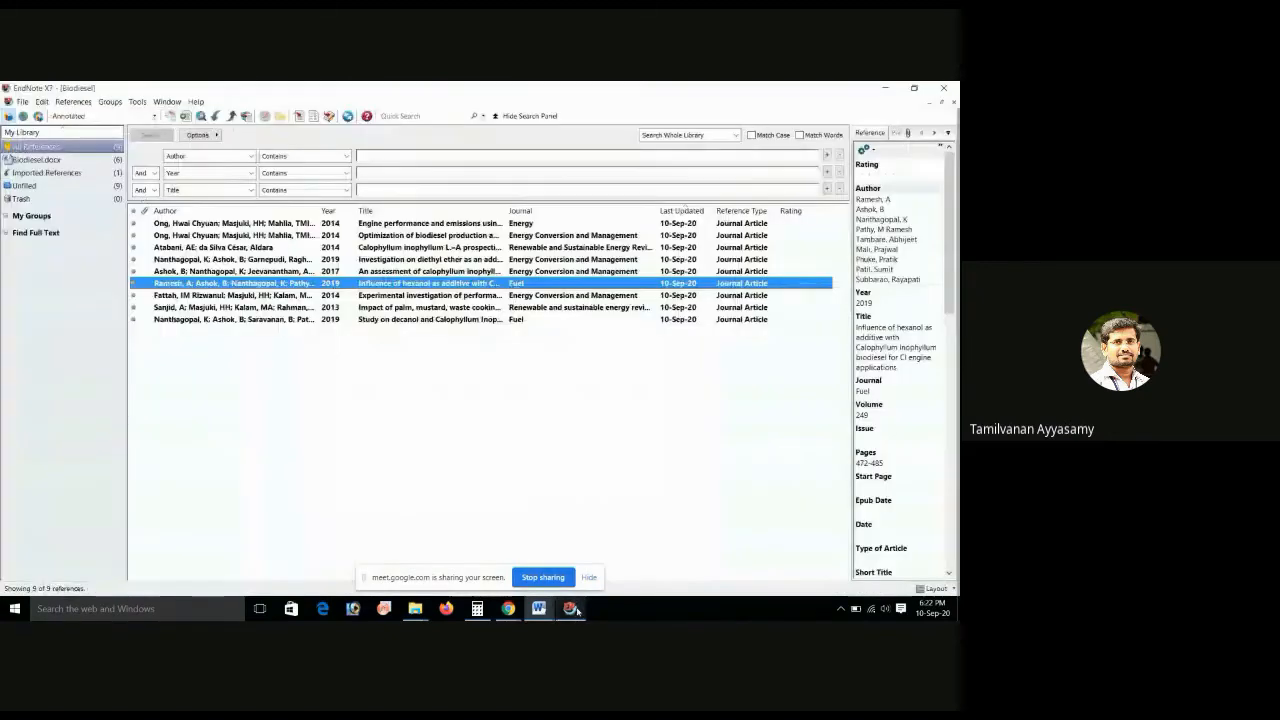
left_click(466, 320)
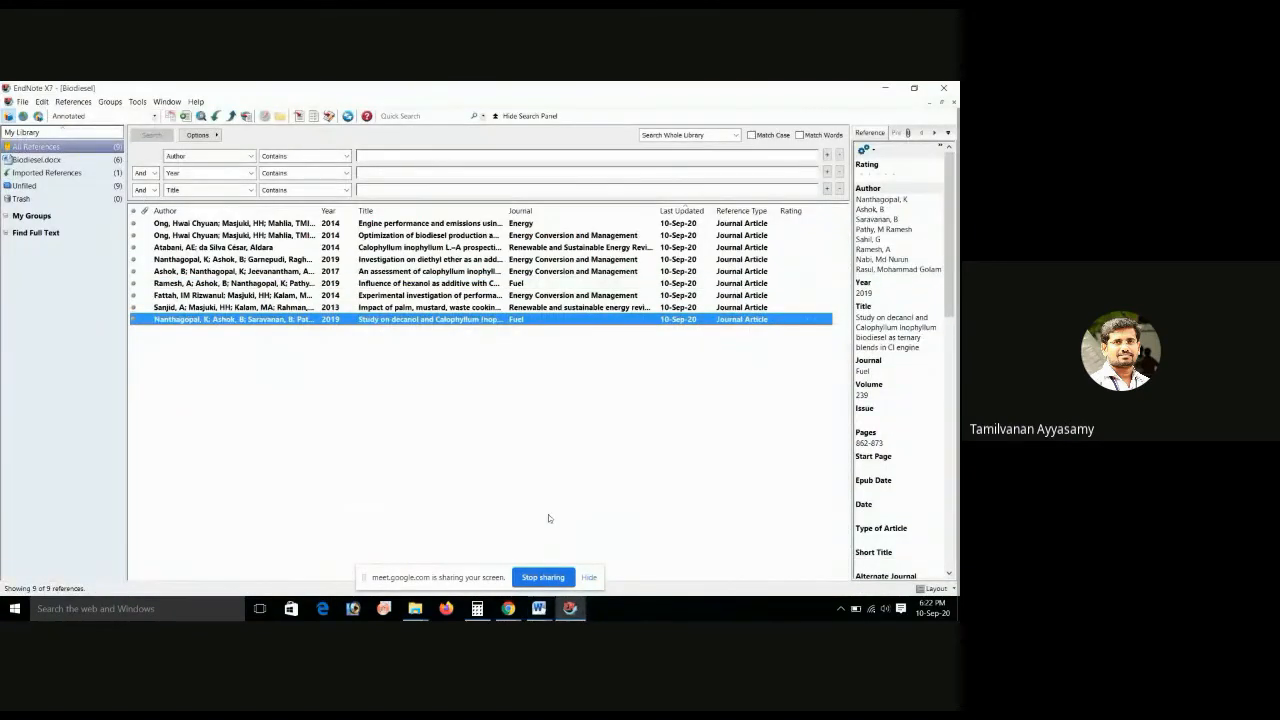
mouse_move(540, 605)
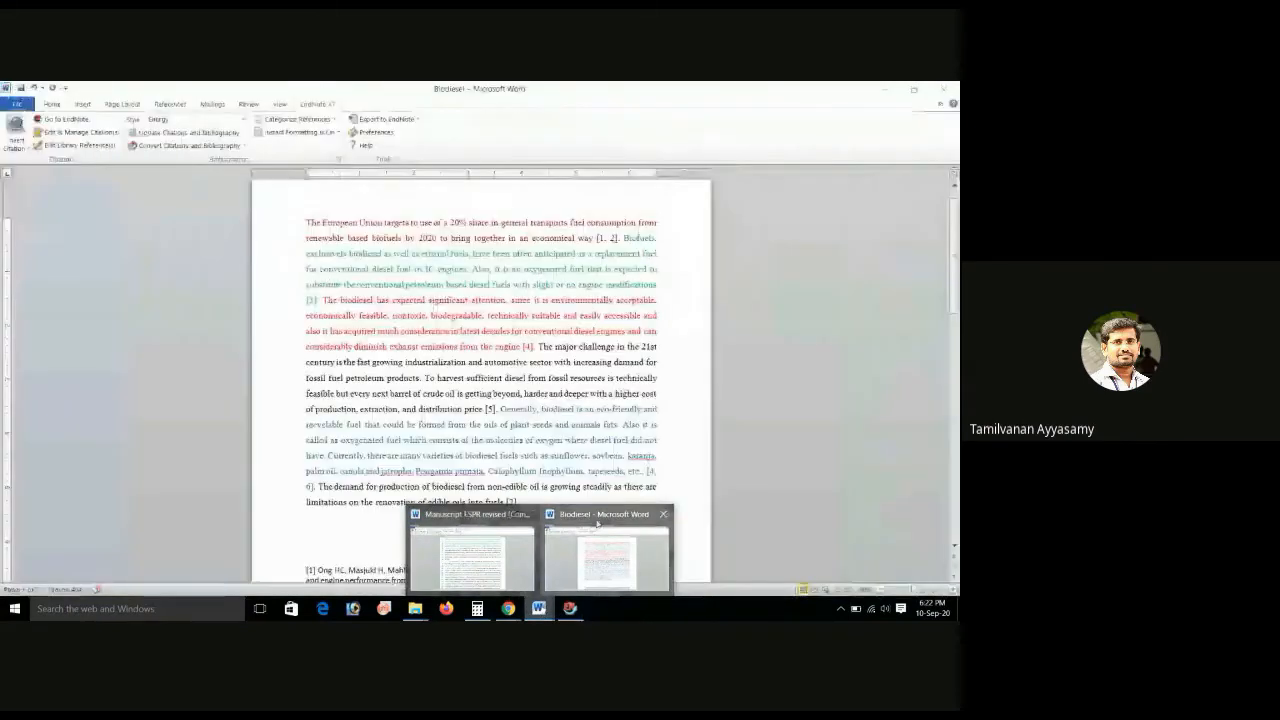
left_click(597, 522)
left_click(18, 146)
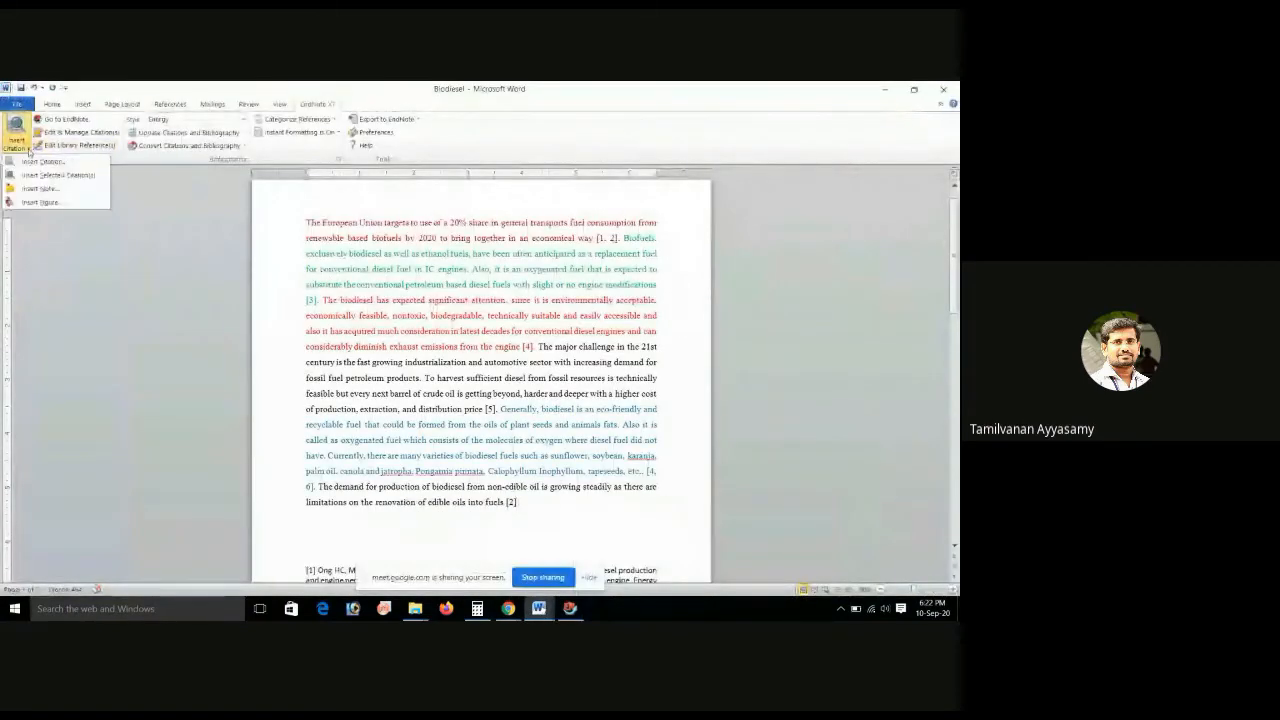
left_click(538, 510)
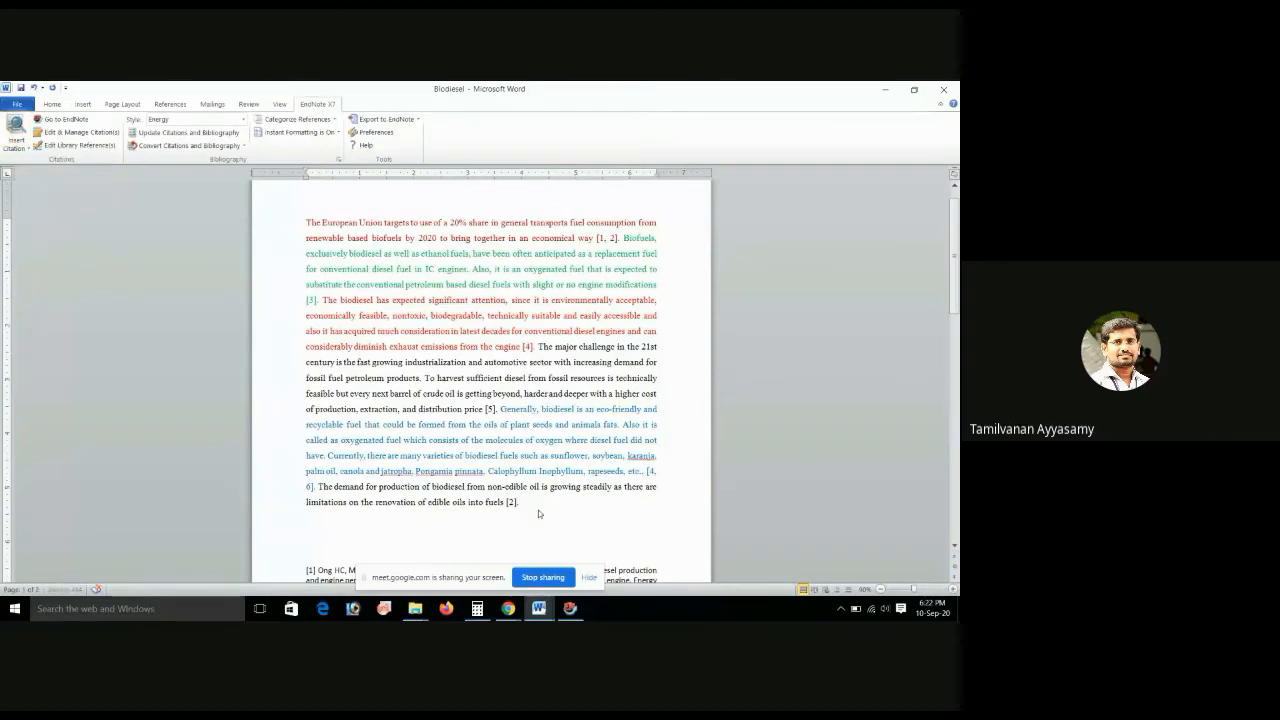
- Copy the sentence on second-generation biodiesel synthesis from the Manuscript ESPR revised document to the end of the Biodiesel paragraph
mouse_move(539, 607)
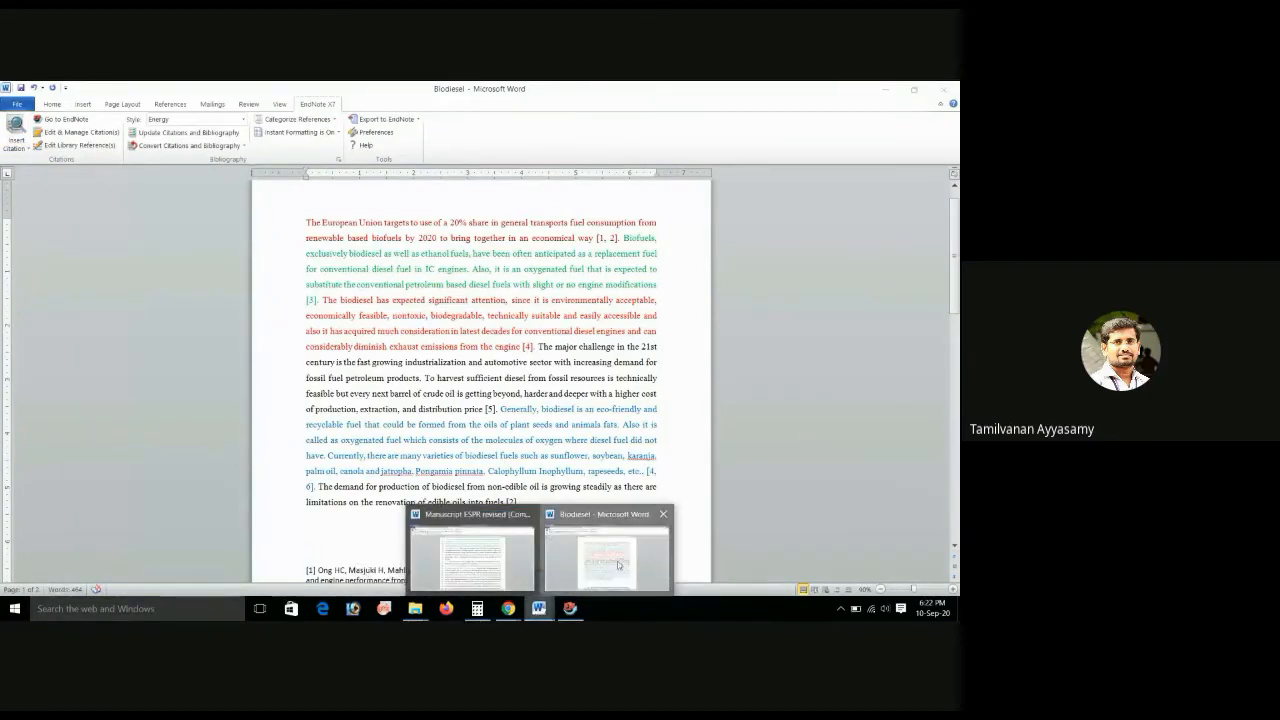
left_click(472, 555)
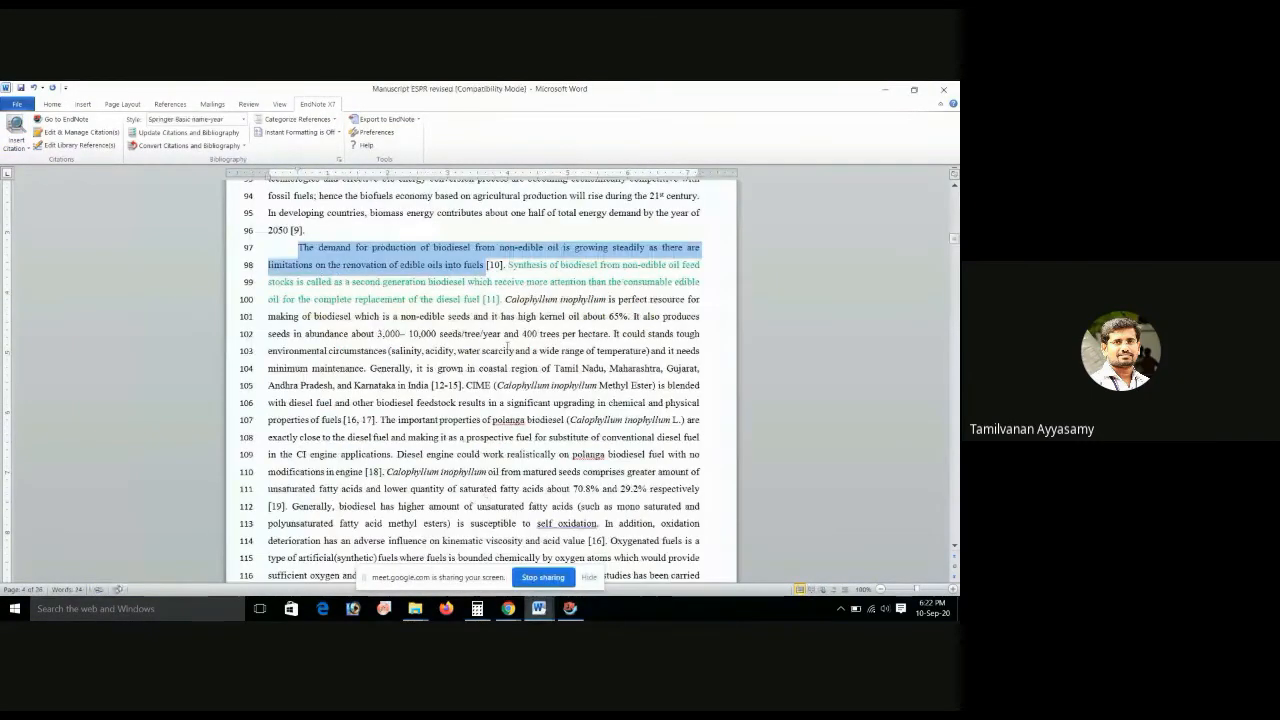
left_click_drag(486, 264, 482, 300)
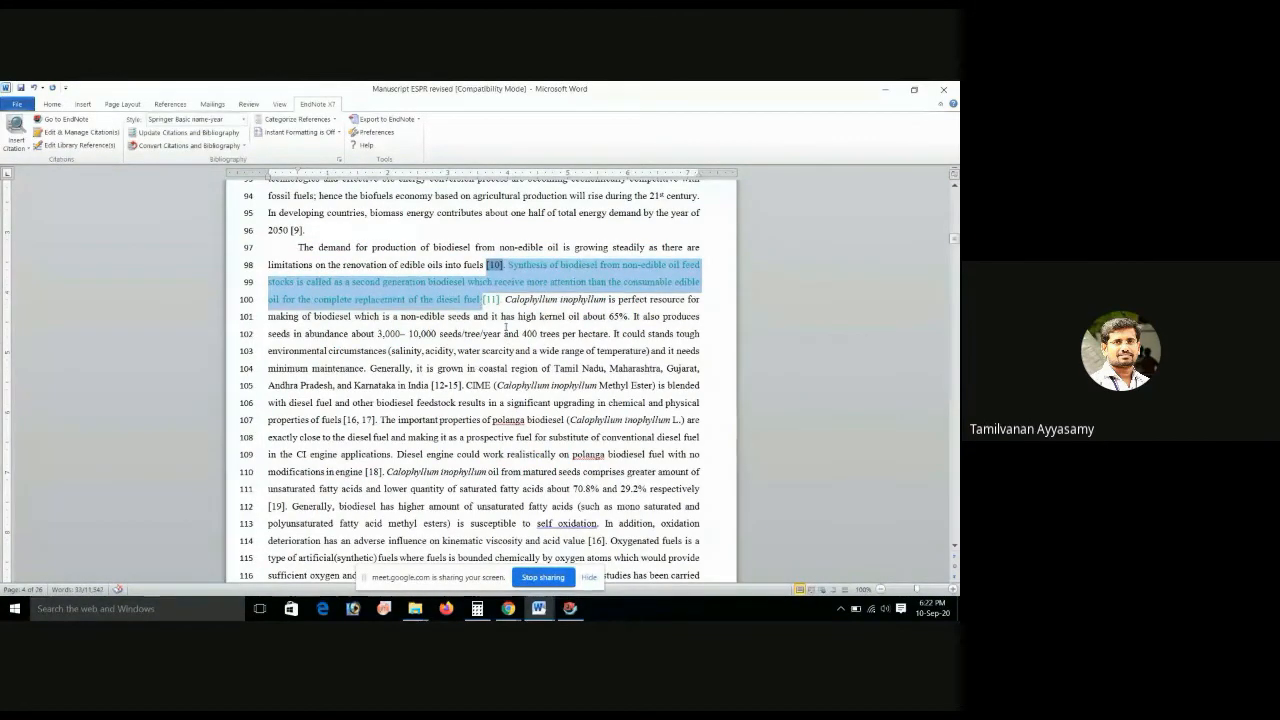
left_click(504, 316)
left_click_drag(508, 264, 481, 299)
key("ctrl+c")
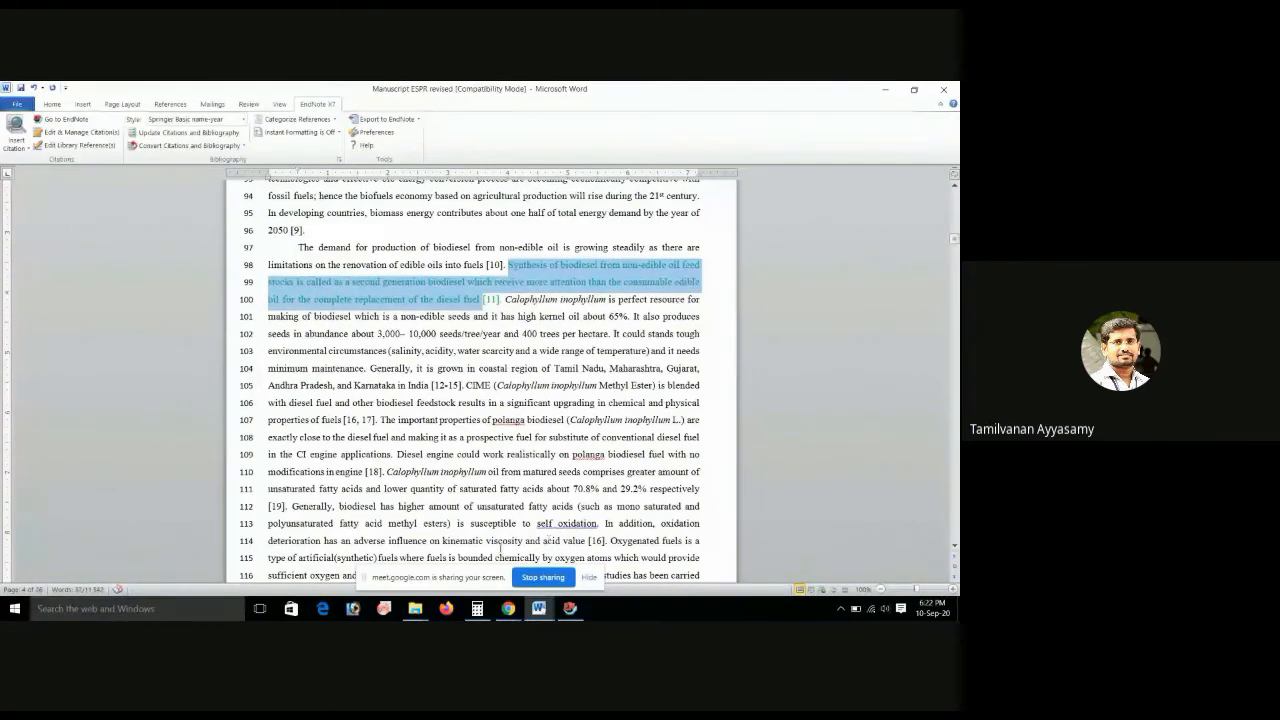
left_click(539, 608)
left_click(600, 550)
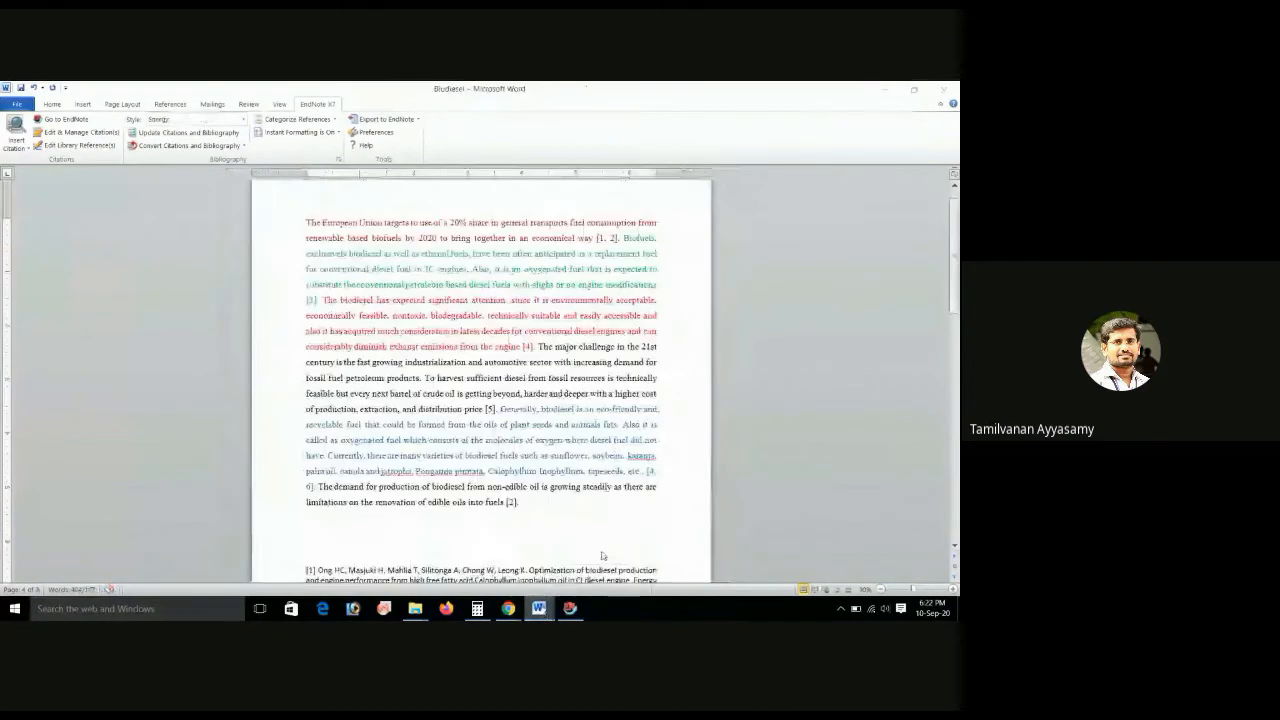
key("ctrl+v")
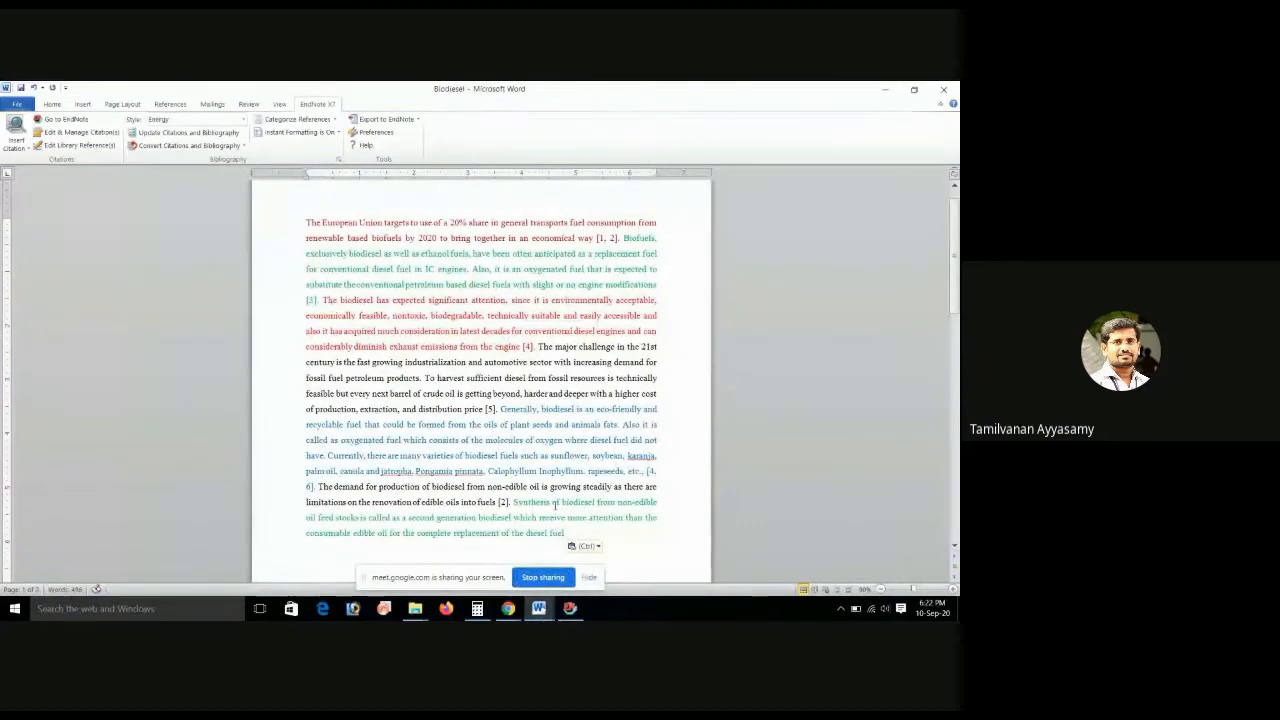
- Find references by year, trying 2017 and 2014, cite the 2014 experimental investigation article after "diesel fuel", and put a space before the citation
left_click(16, 145)
left_click(40, 163)
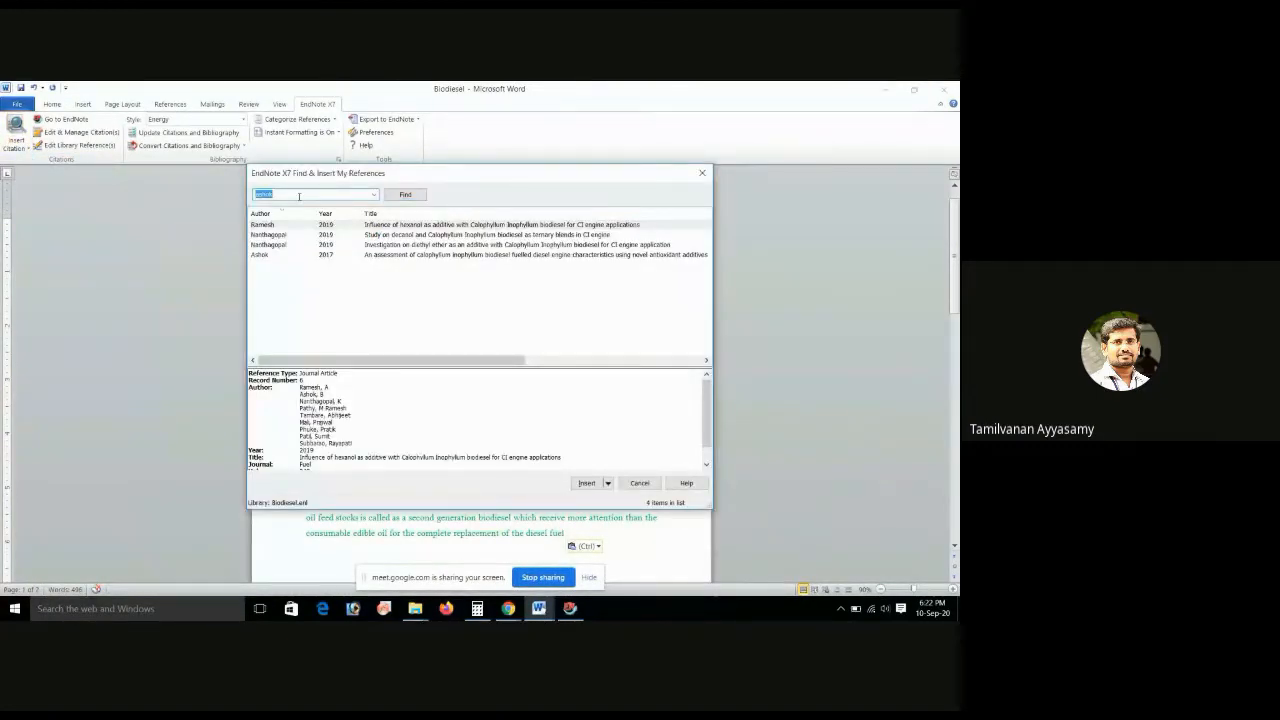
double_click(290, 196)
type("2017")
left_click(402, 195)
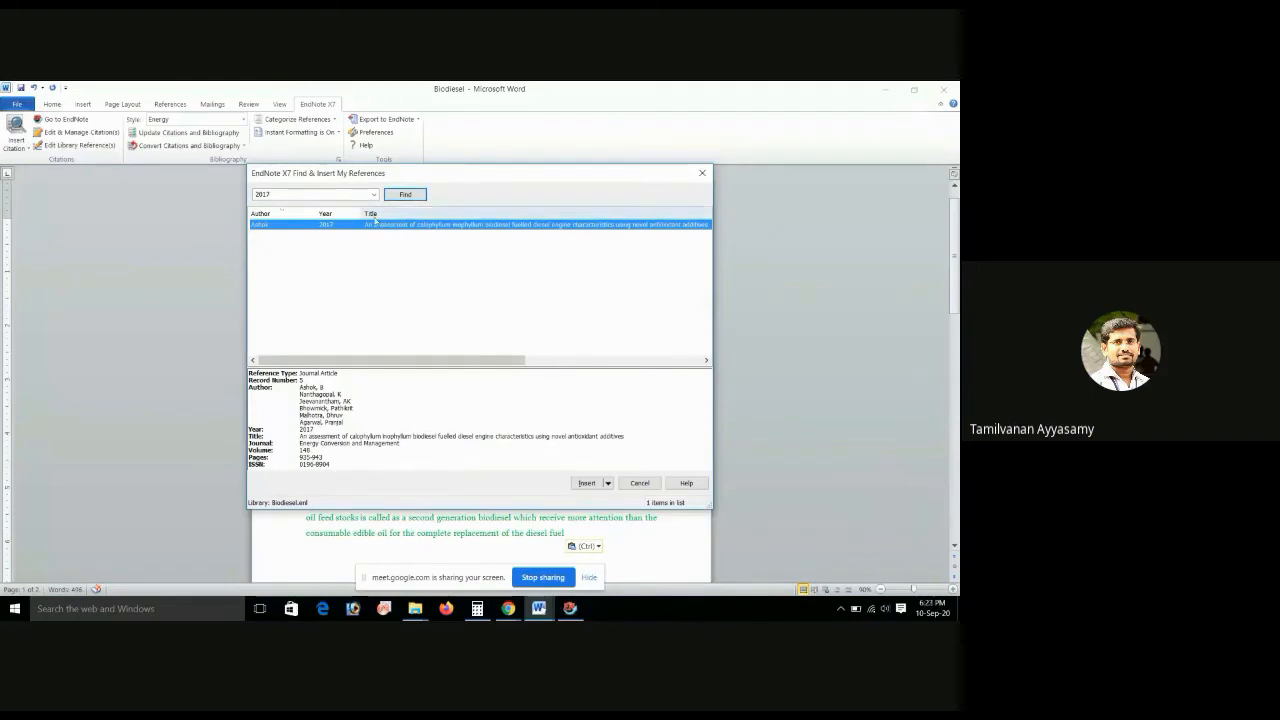
double_click(353, 196)
type("201")
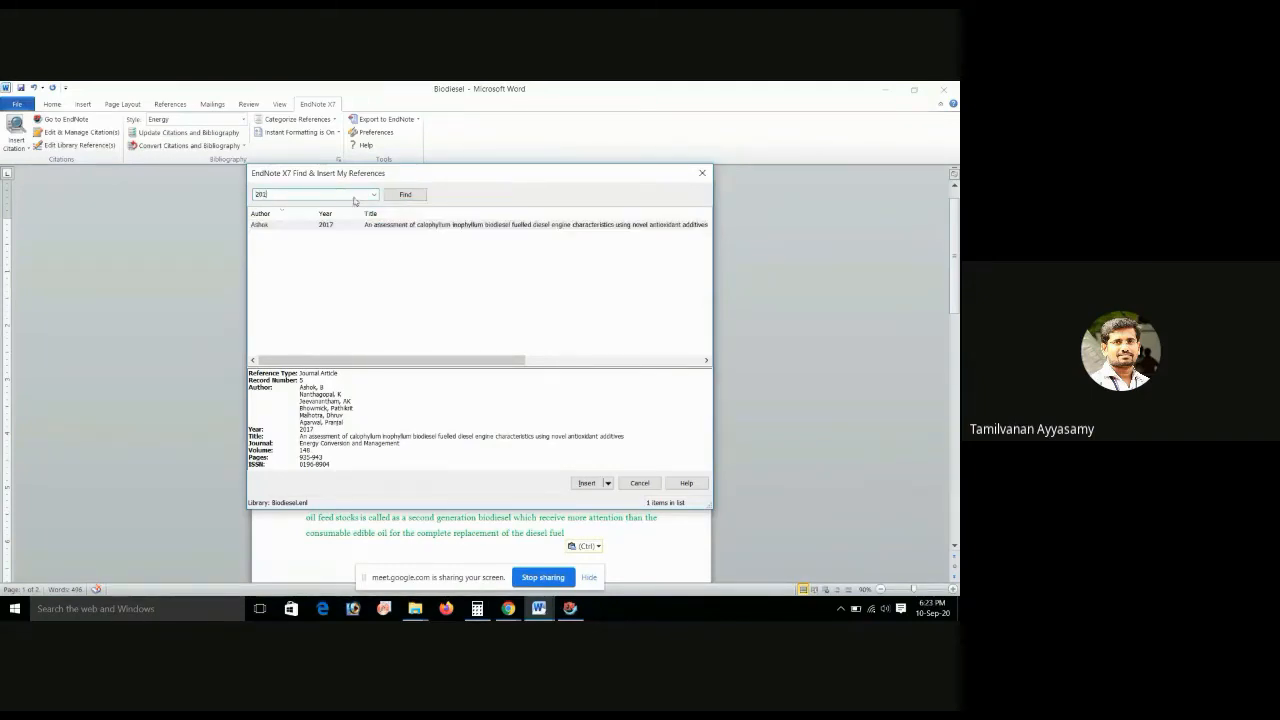
key("Return")
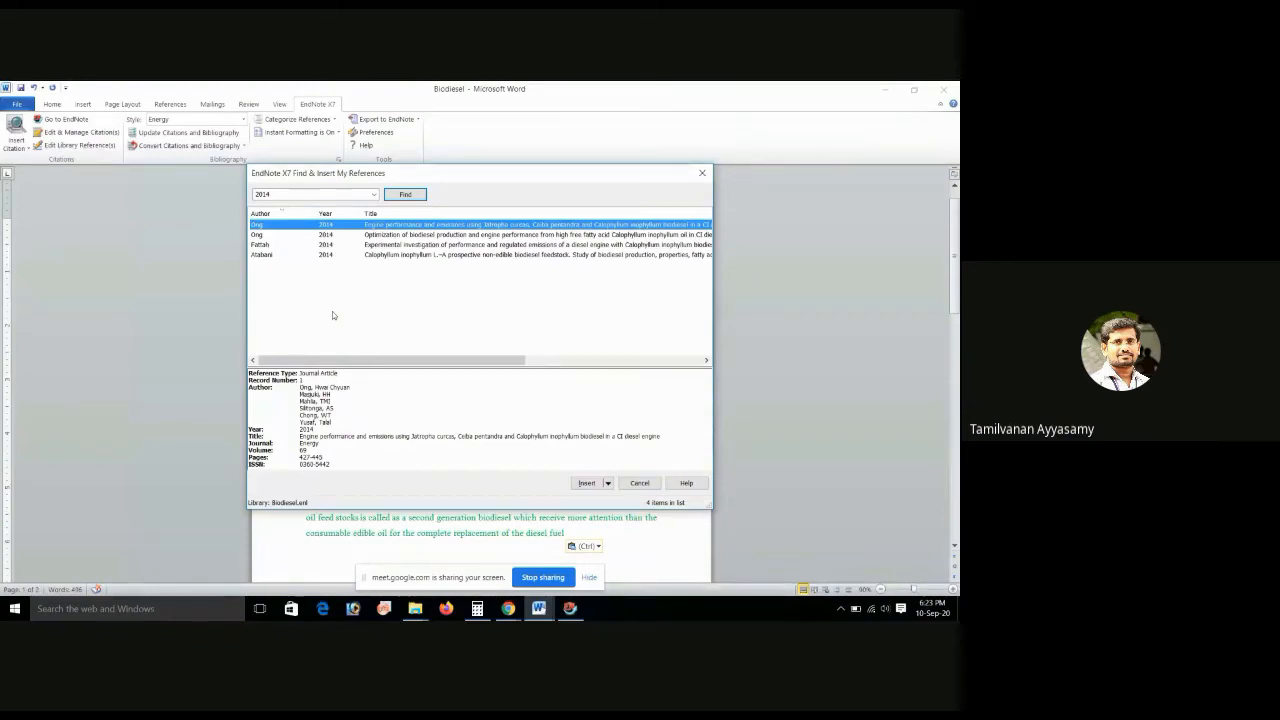
left_click(400, 246)
left_click(585, 483)
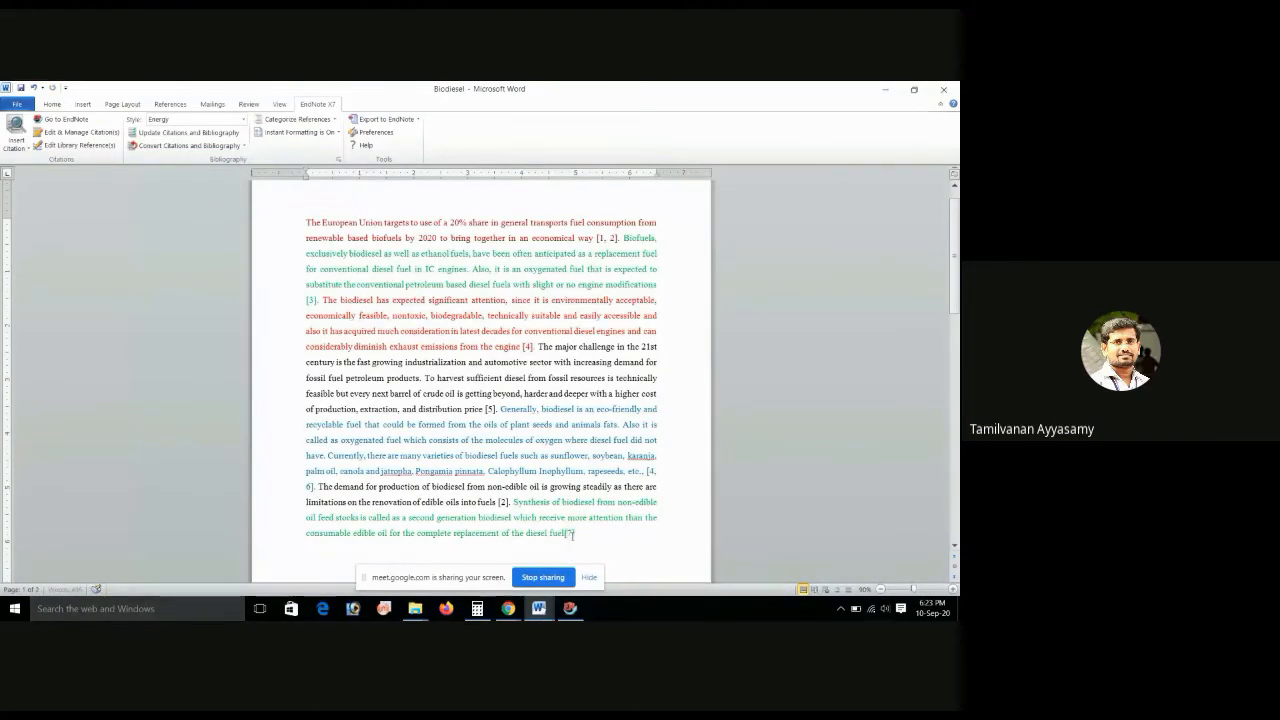
left_click(568, 534)
scroll(604, 531, "down", 4)
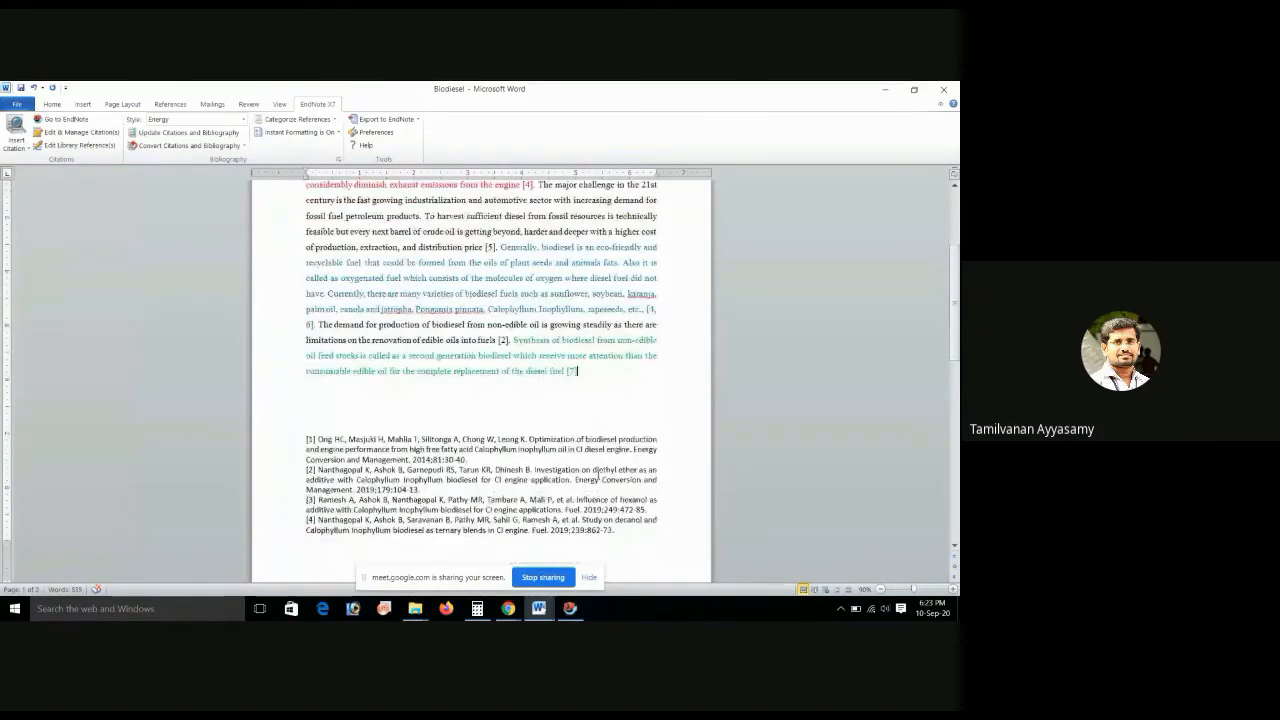
- Switch to the EndNote library and look through its file commands without running any
left_click(556, 610)
left_click(24, 103)
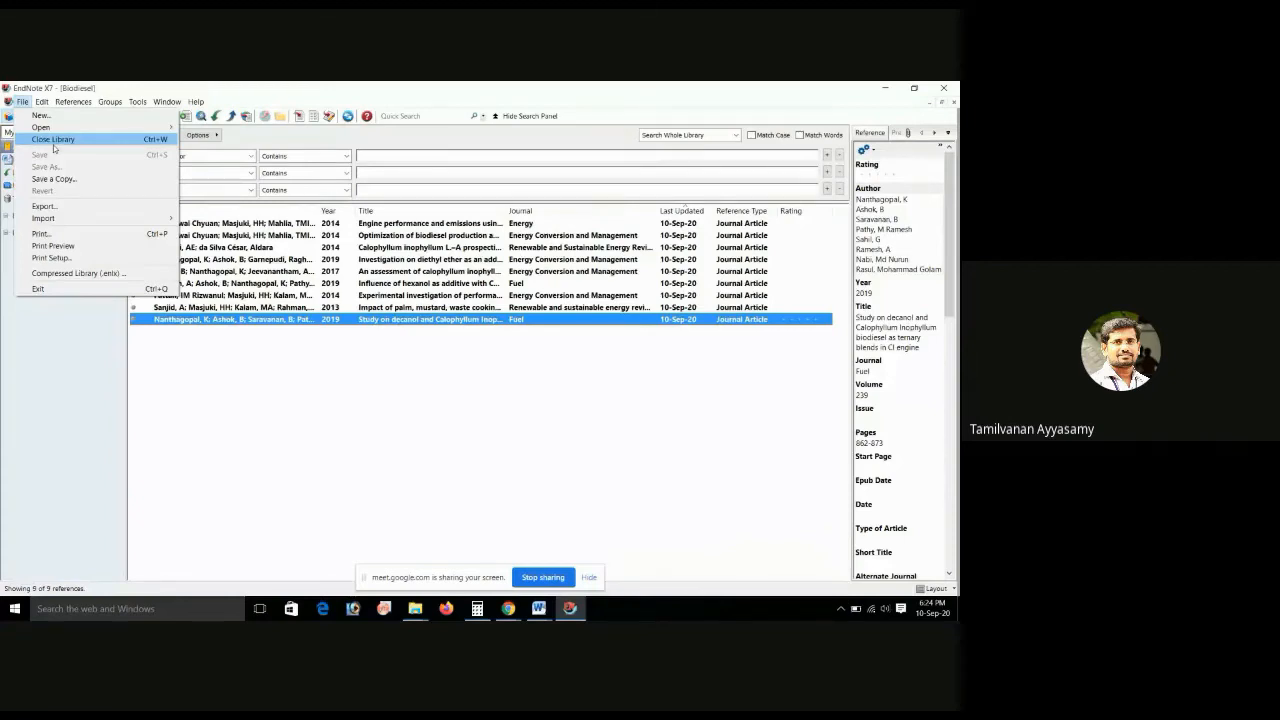
left_click(308, 364)
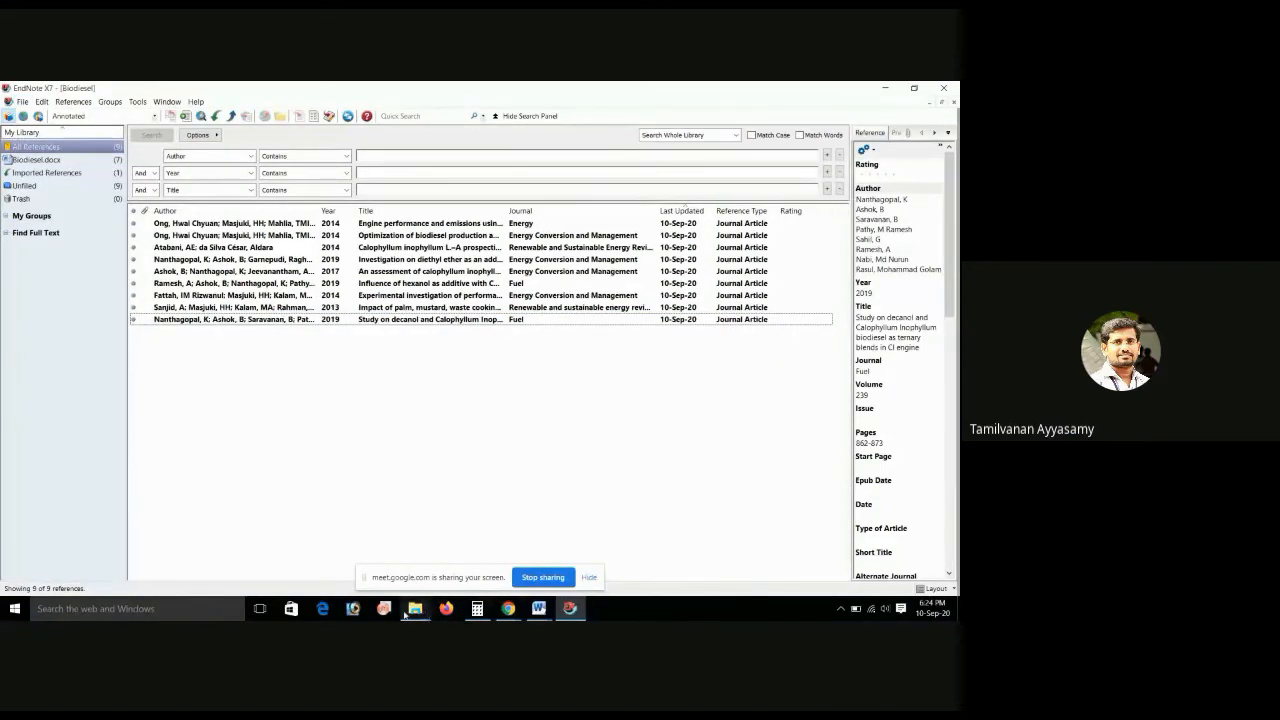
- Browse to the Endnote subfolder of the Journal folder and open the Biodiesel library file stored there
mouse_move(418, 610)
left_click(328, 551)
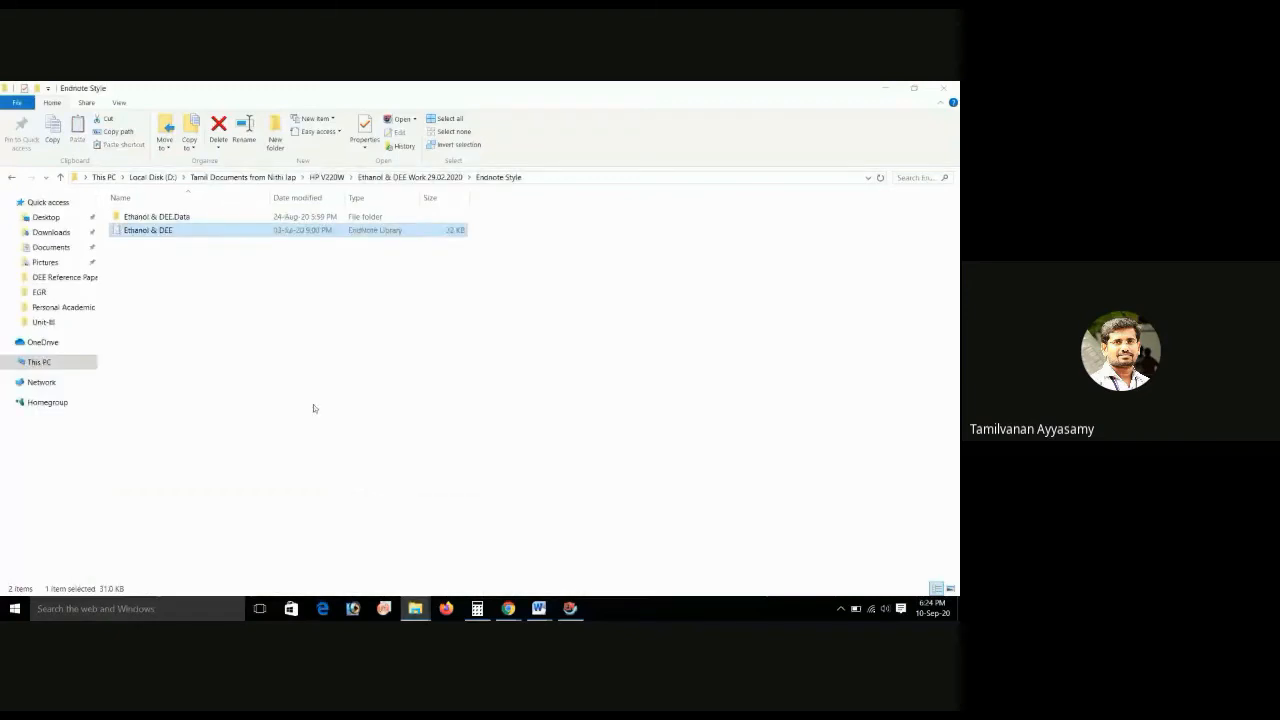
mouse_move(416, 617)
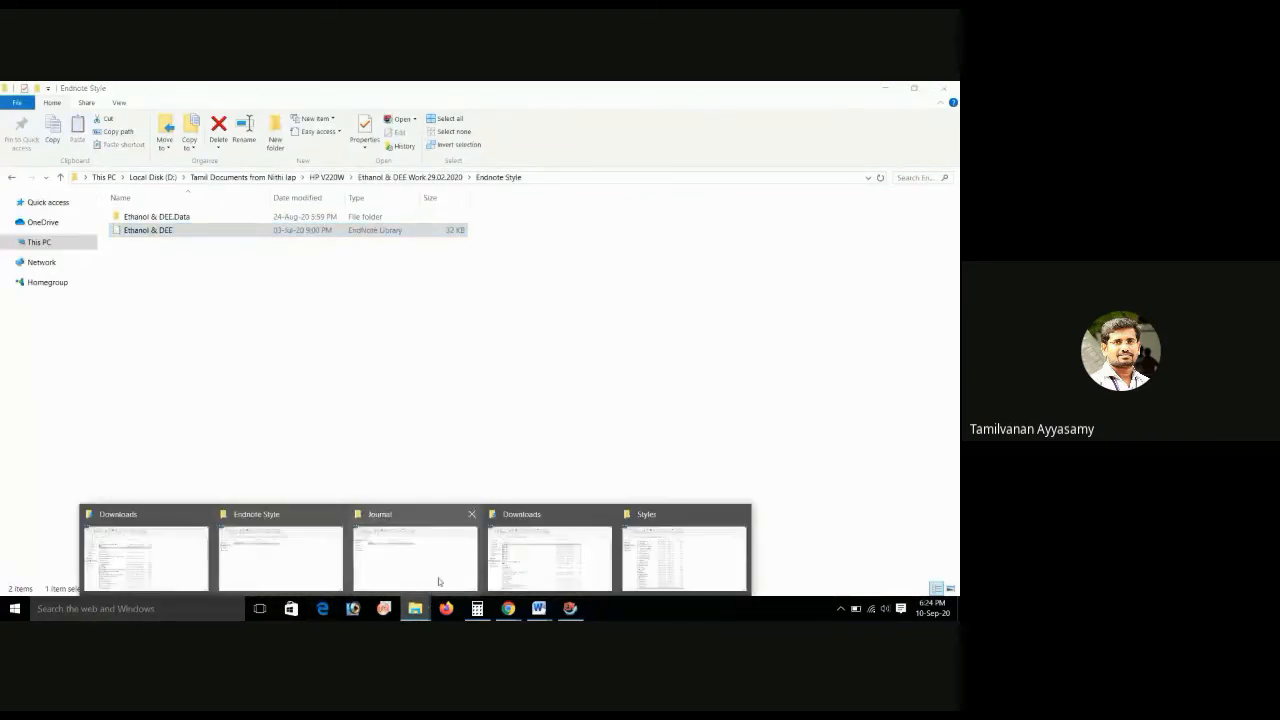
left_click(414, 550)
left_click(136, 218)
double_click(136, 218)
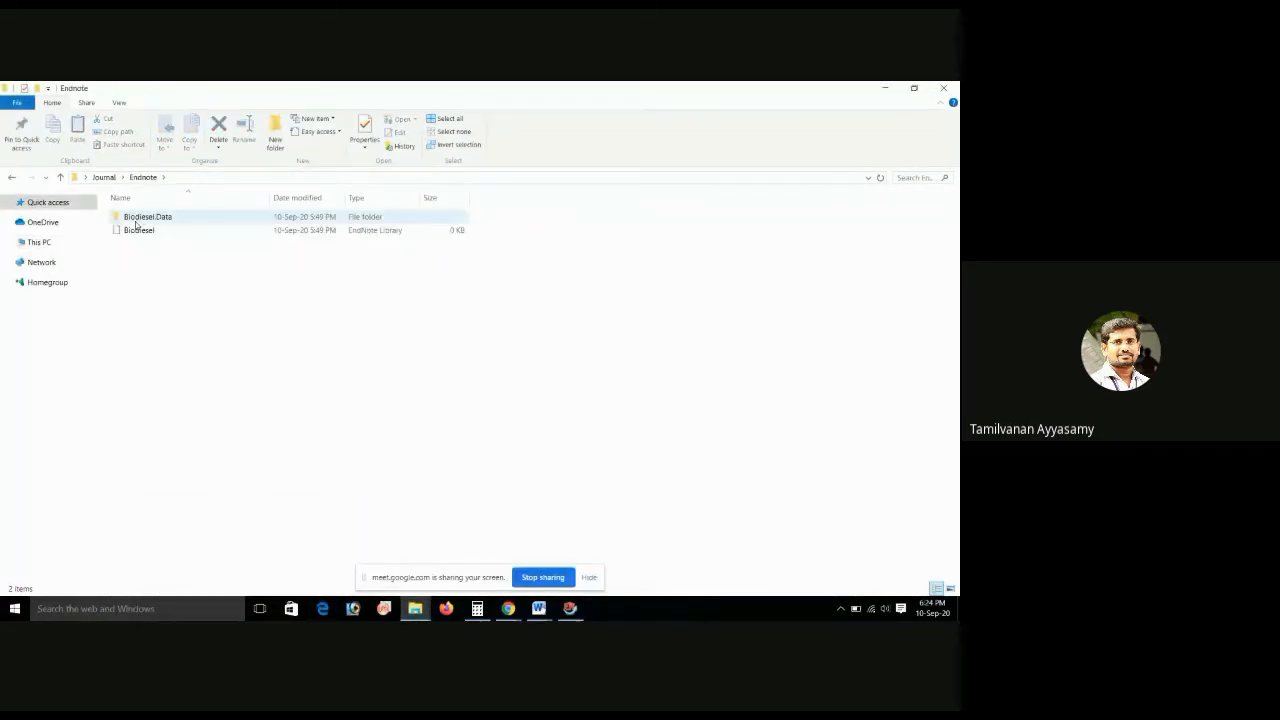
left_click_drag(412, 263, 313, 237)
double_click(314, 232)
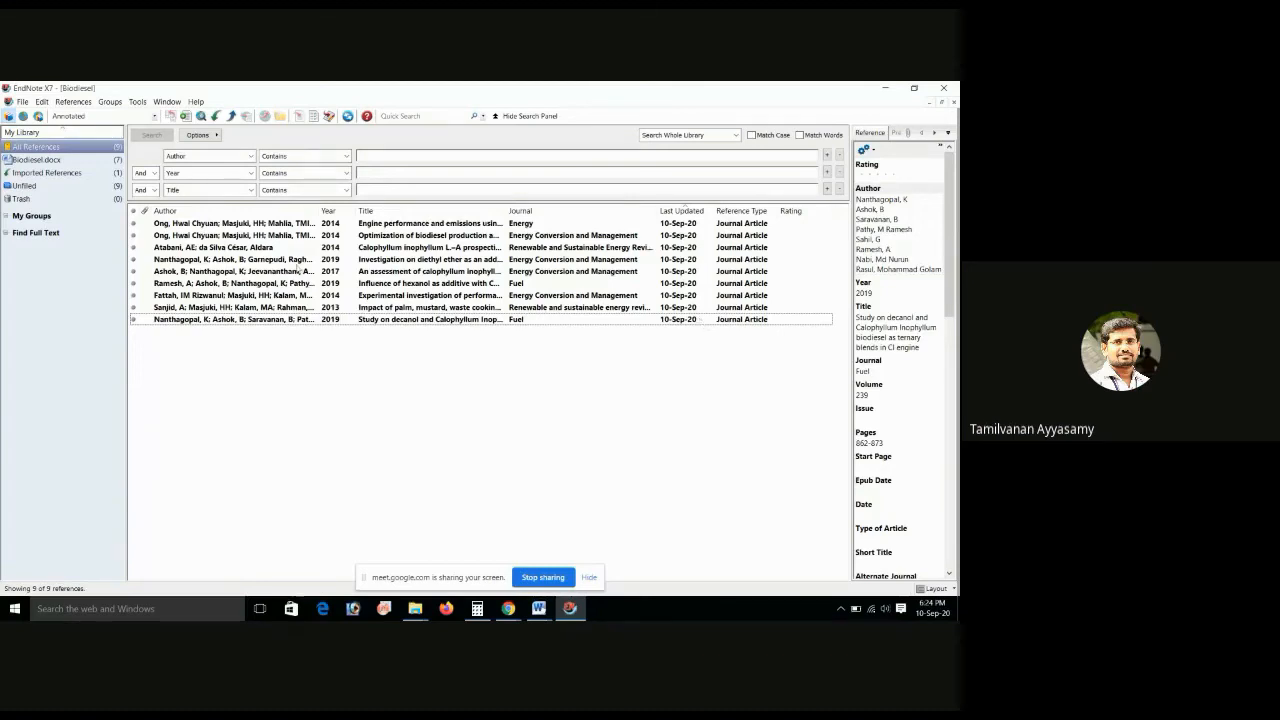
- Examine the field details of the 2019 Fuel article on decanol, down to its DOI field
left_click(378, 322)
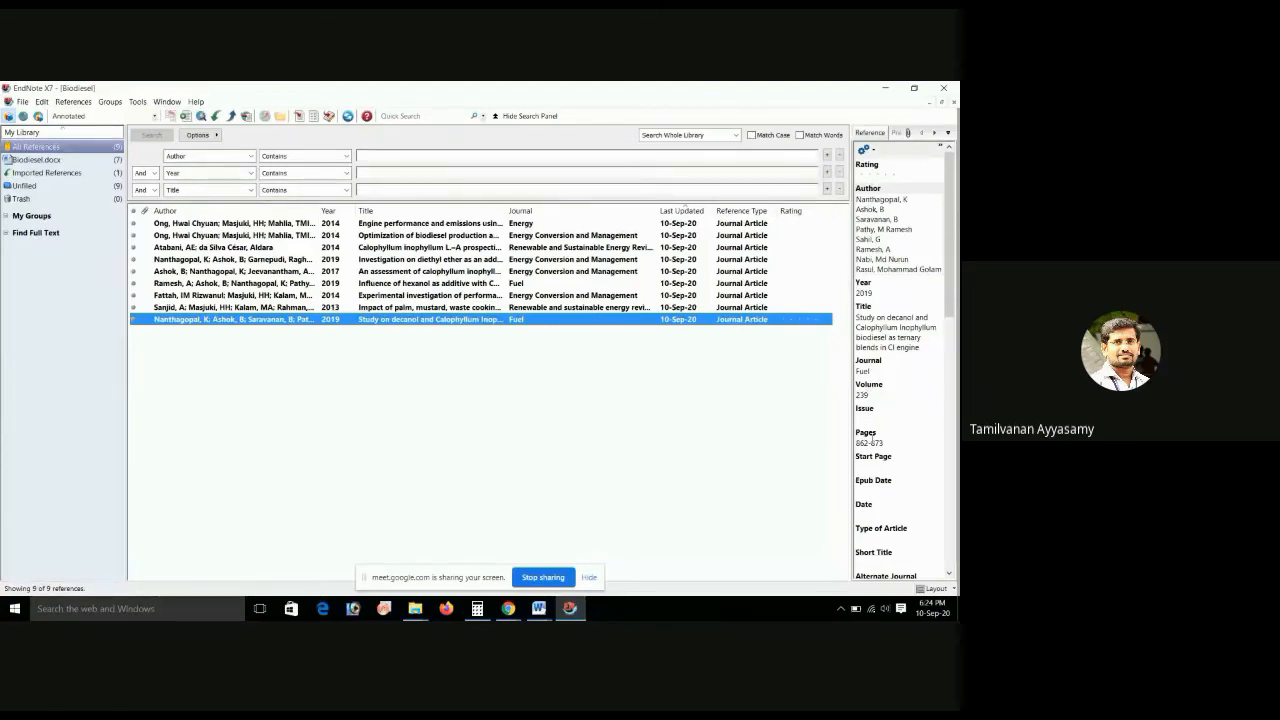
scroll(870, 492, "down", 1)
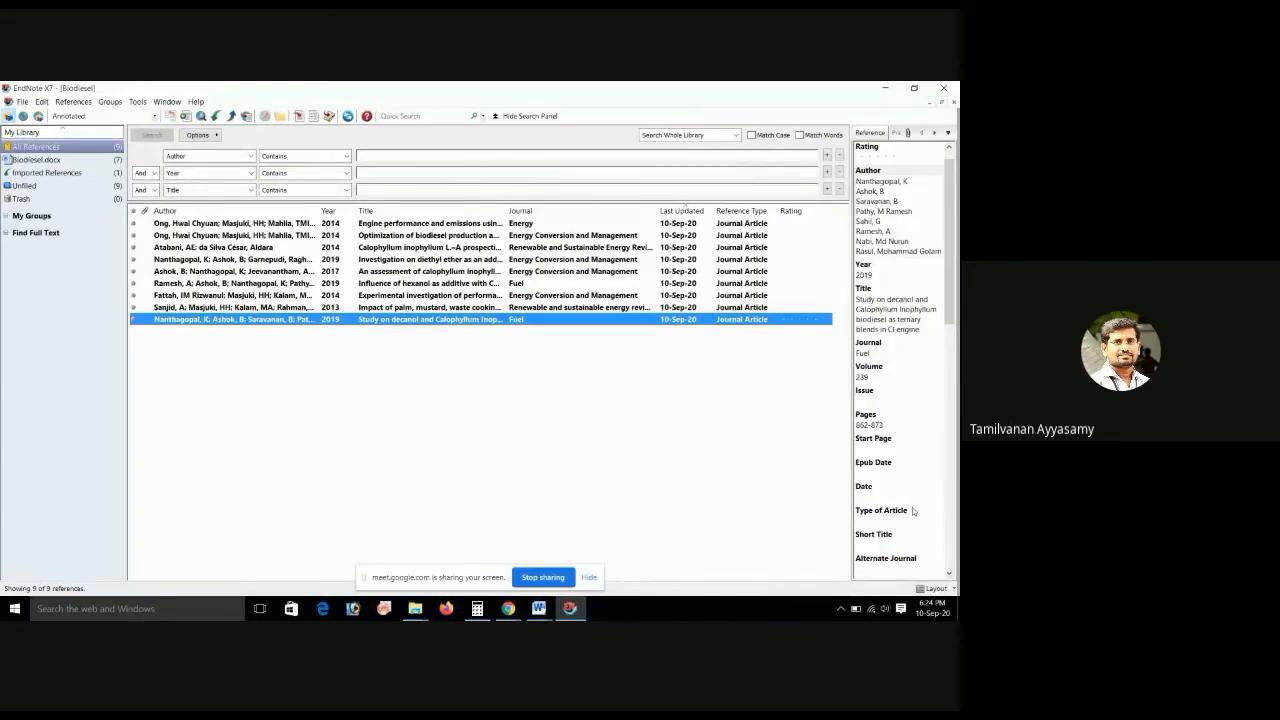
scroll(912, 511, "down", 1)
scroll(893, 506, "down", 1)
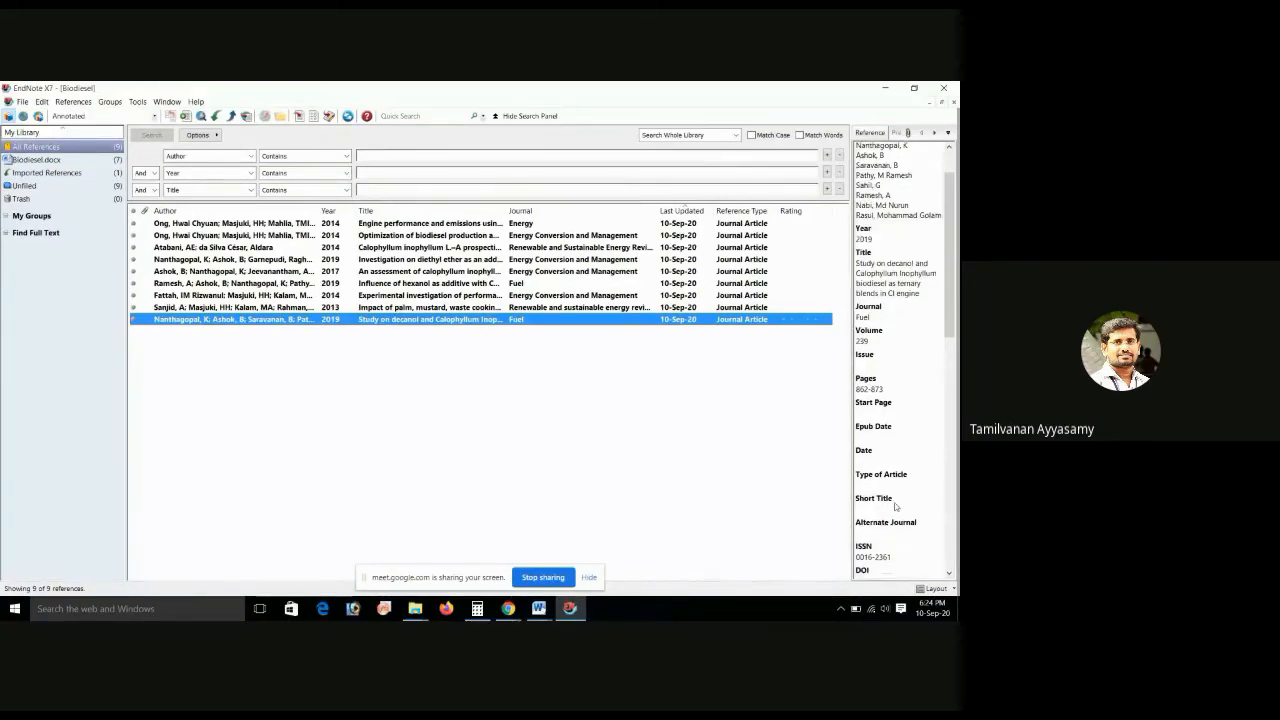
scroll(874, 560, "down", 2)
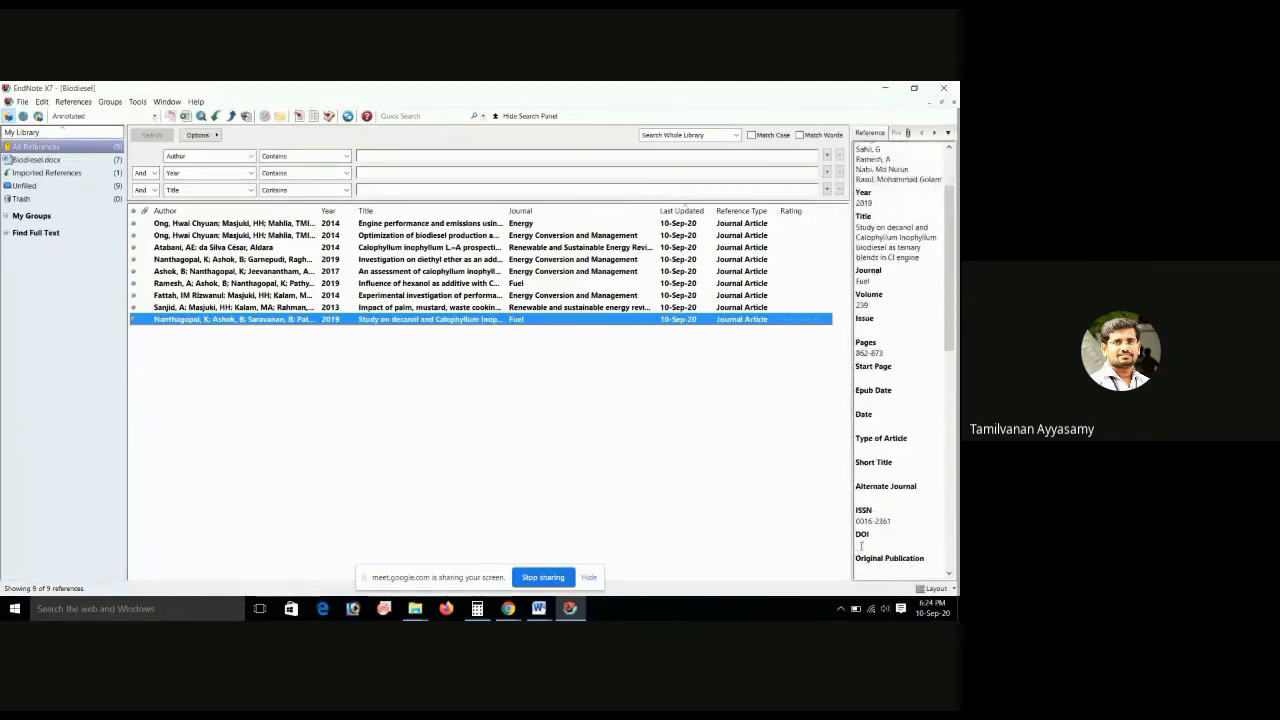
left_click(858, 546)
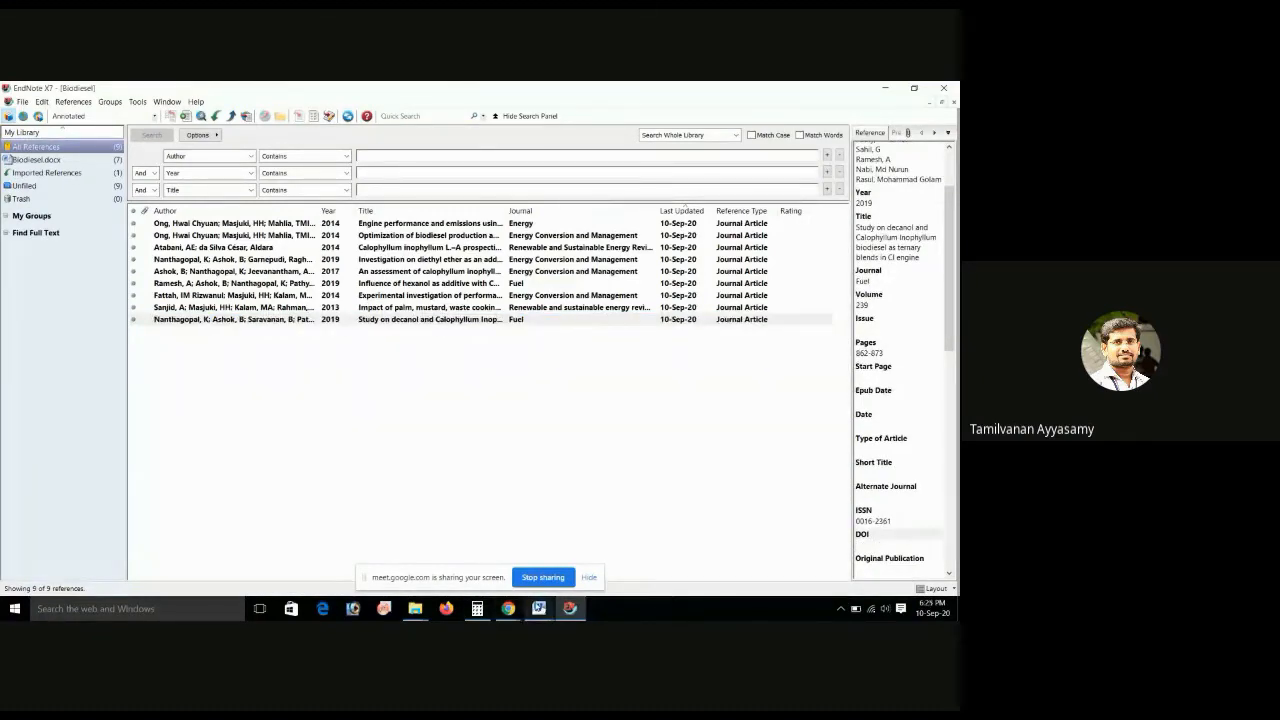
- Return to the Biodiesel document and examine how the entries of its reference list are formatted
mouse_move(539, 608)
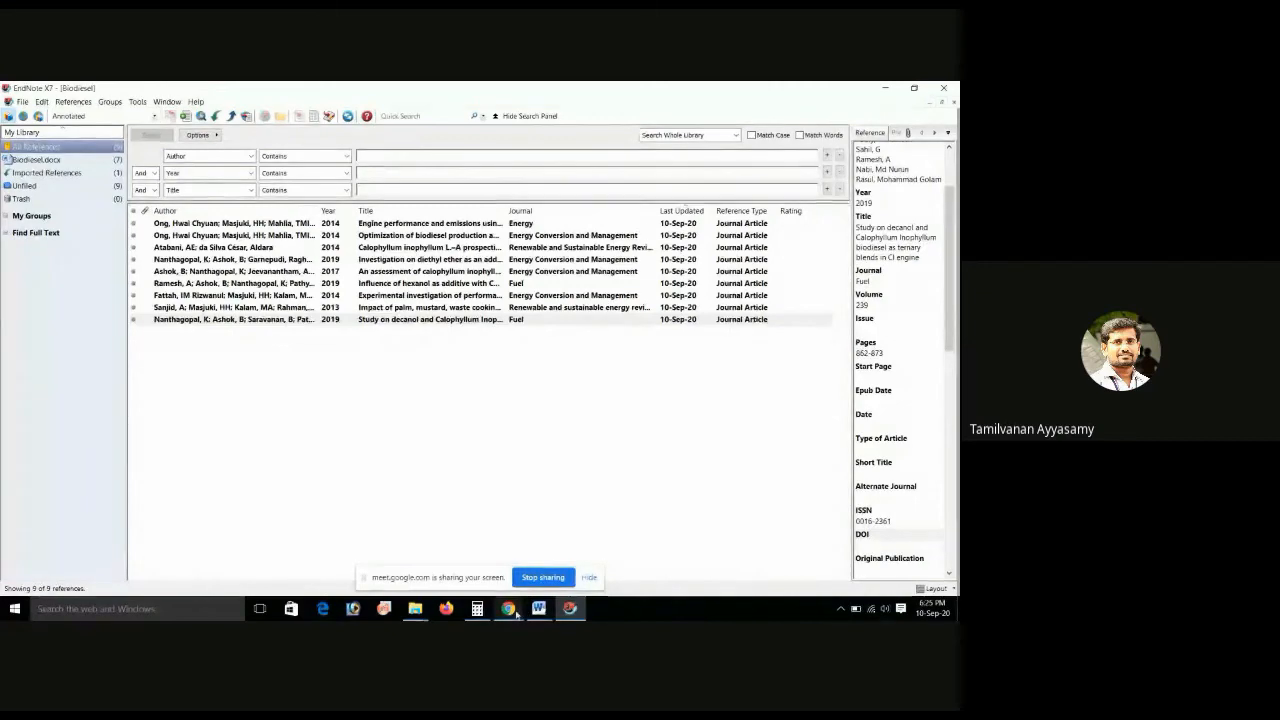
left_click(571, 565)
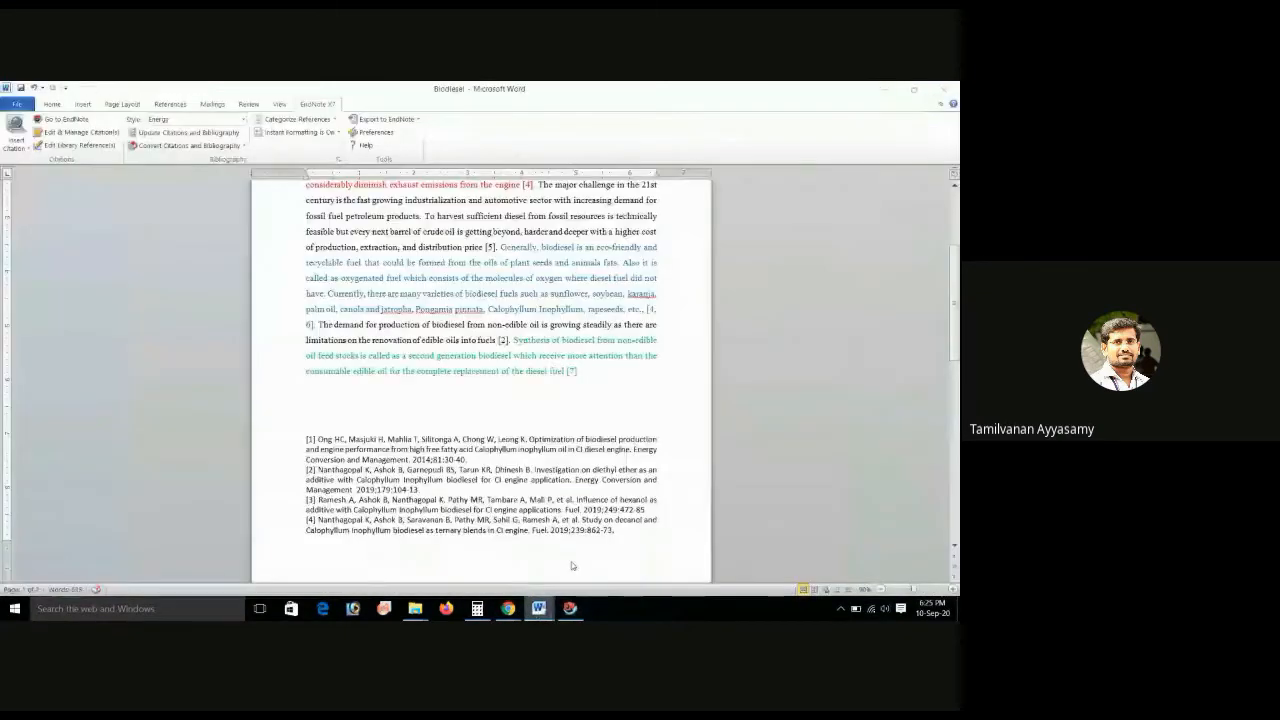
left_click(628, 530)
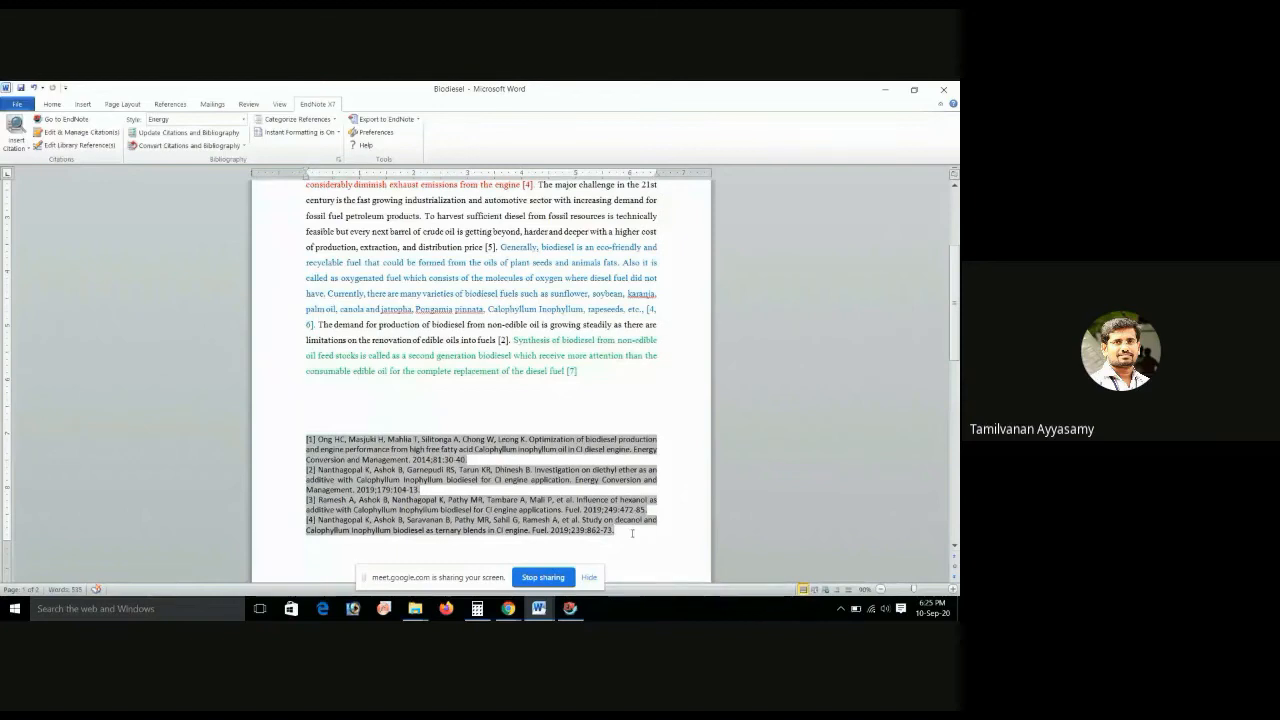
scroll(632, 533, "down", 3)
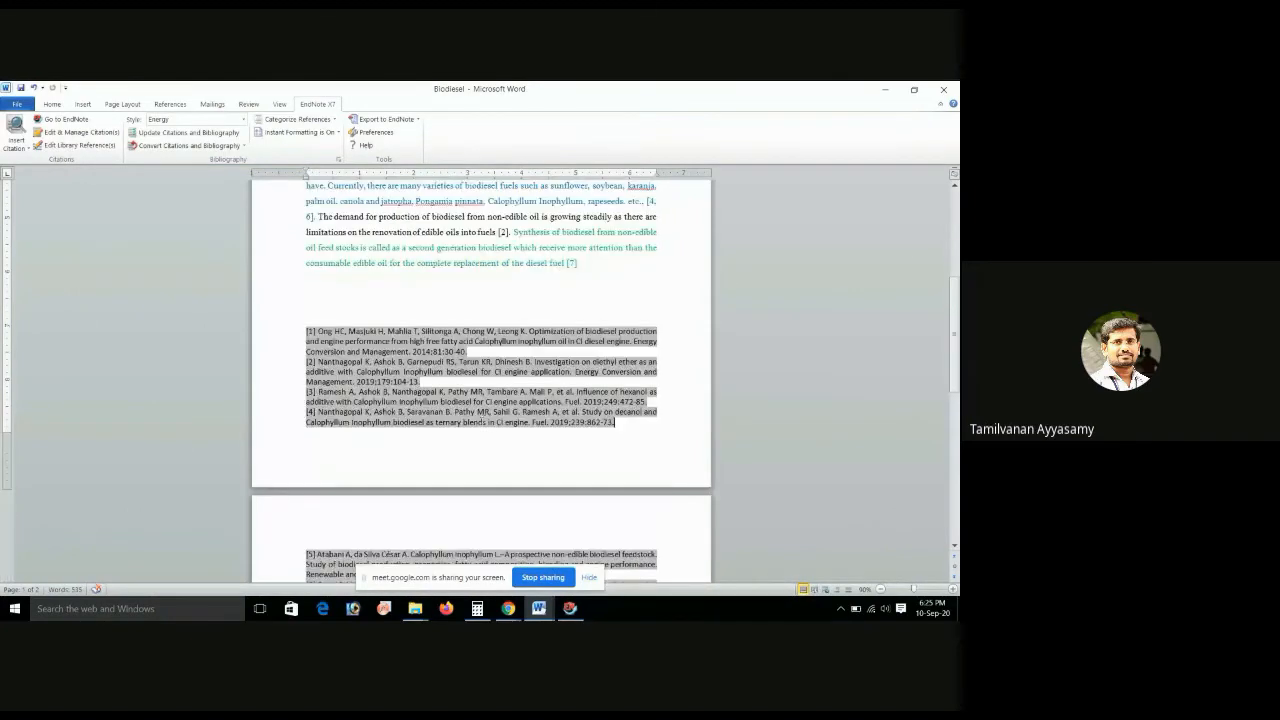
scroll(496, 409, "down", 1)
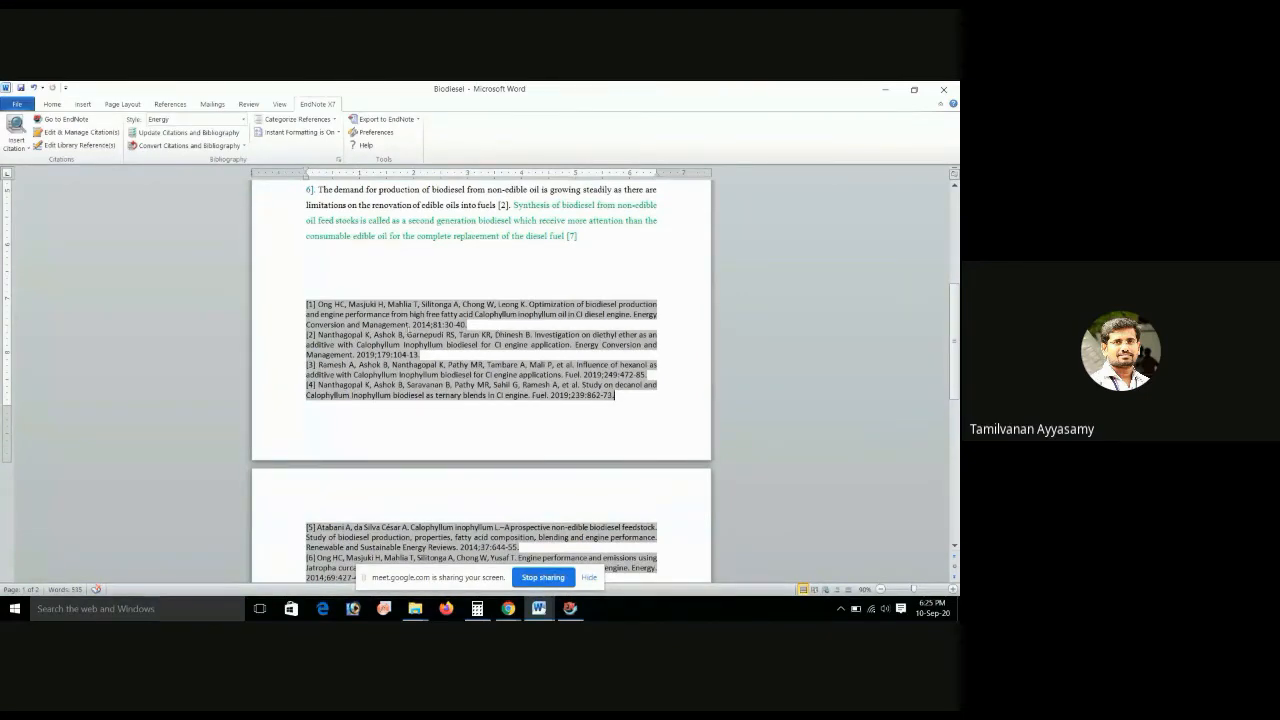
double_click(421, 324)
left_click(526, 311)
- Open the Energy output style for editing in EndNote and display its in-text citation templates
left_click(570, 608)
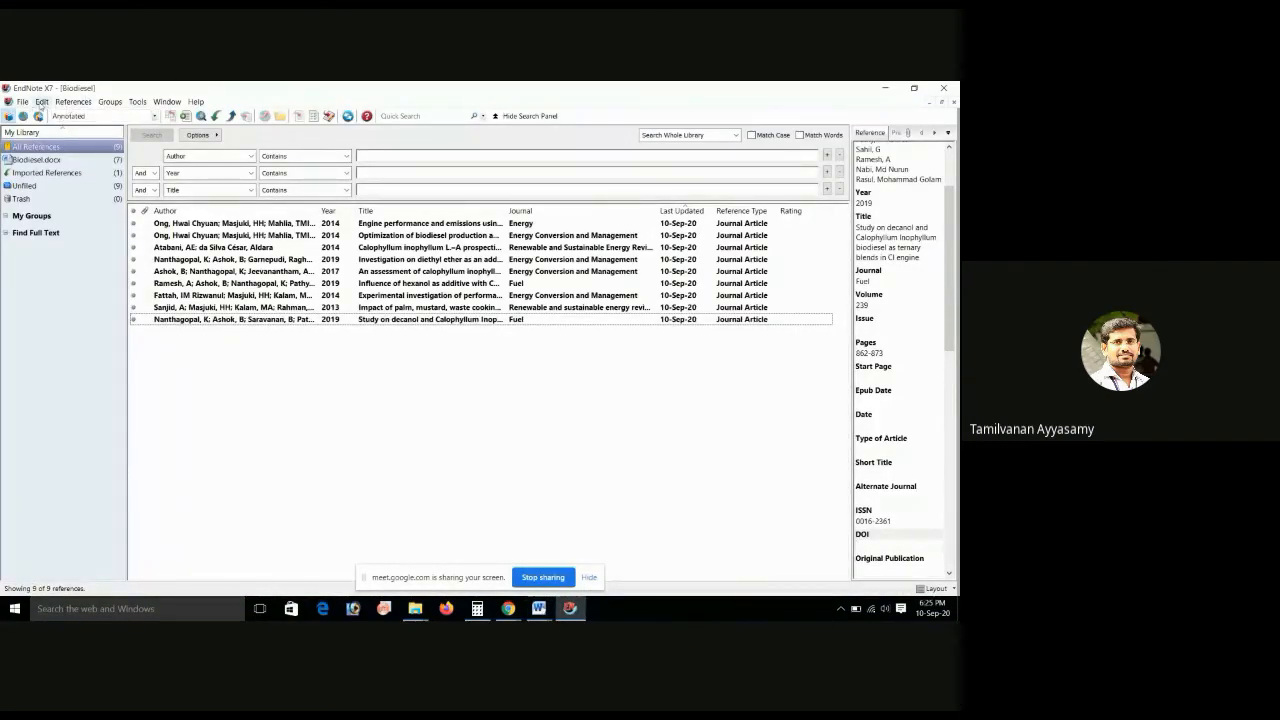
left_click(41, 104)
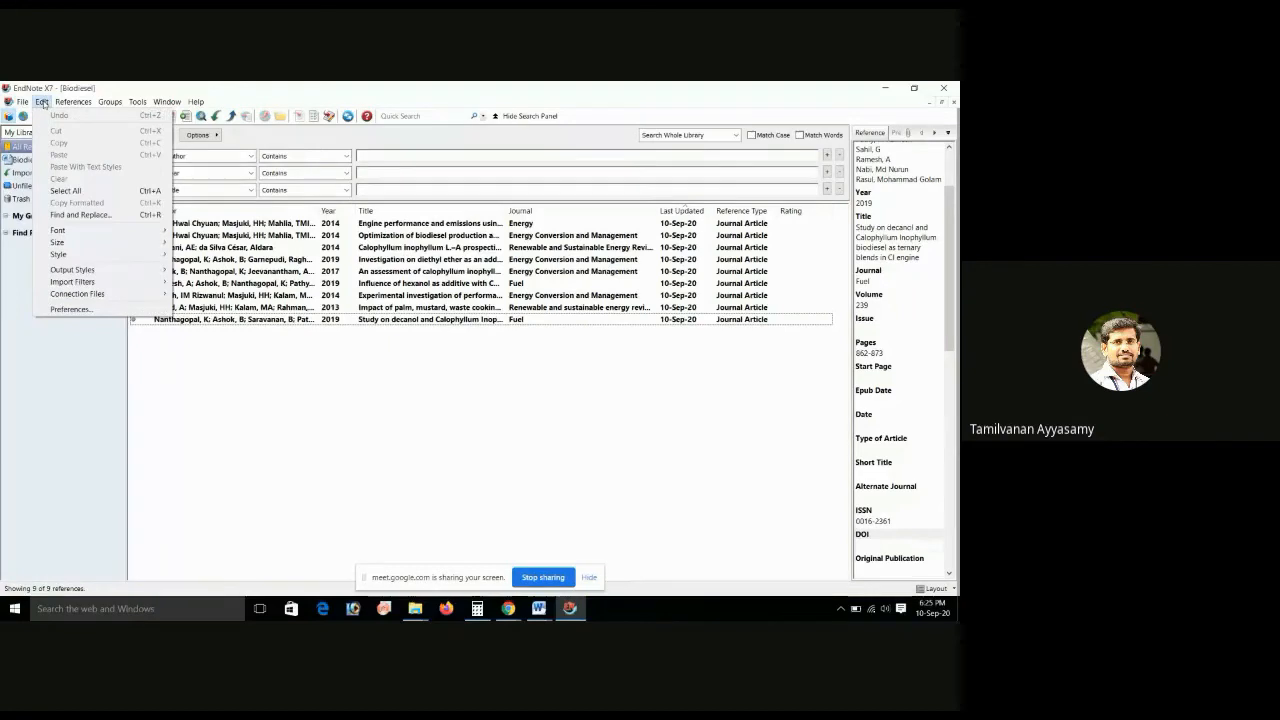
left_click(564, 401)
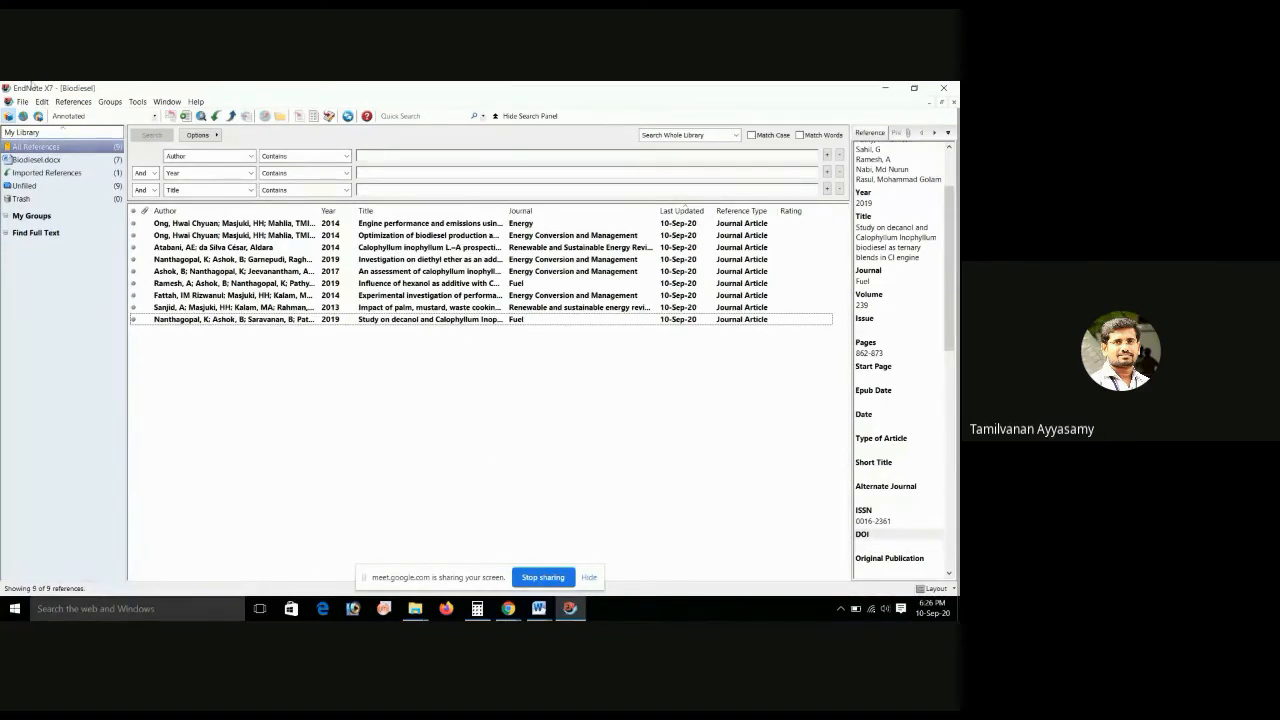
left_click(41, 101)
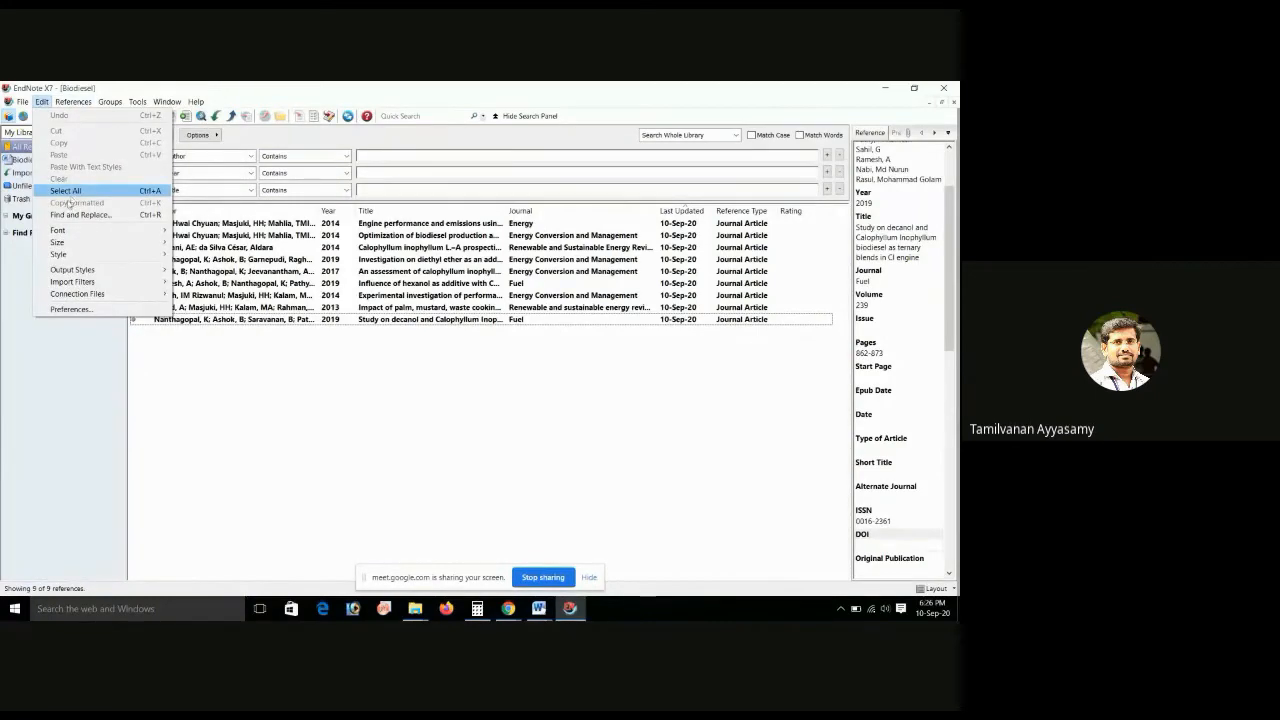
mouse_move(86, 259)
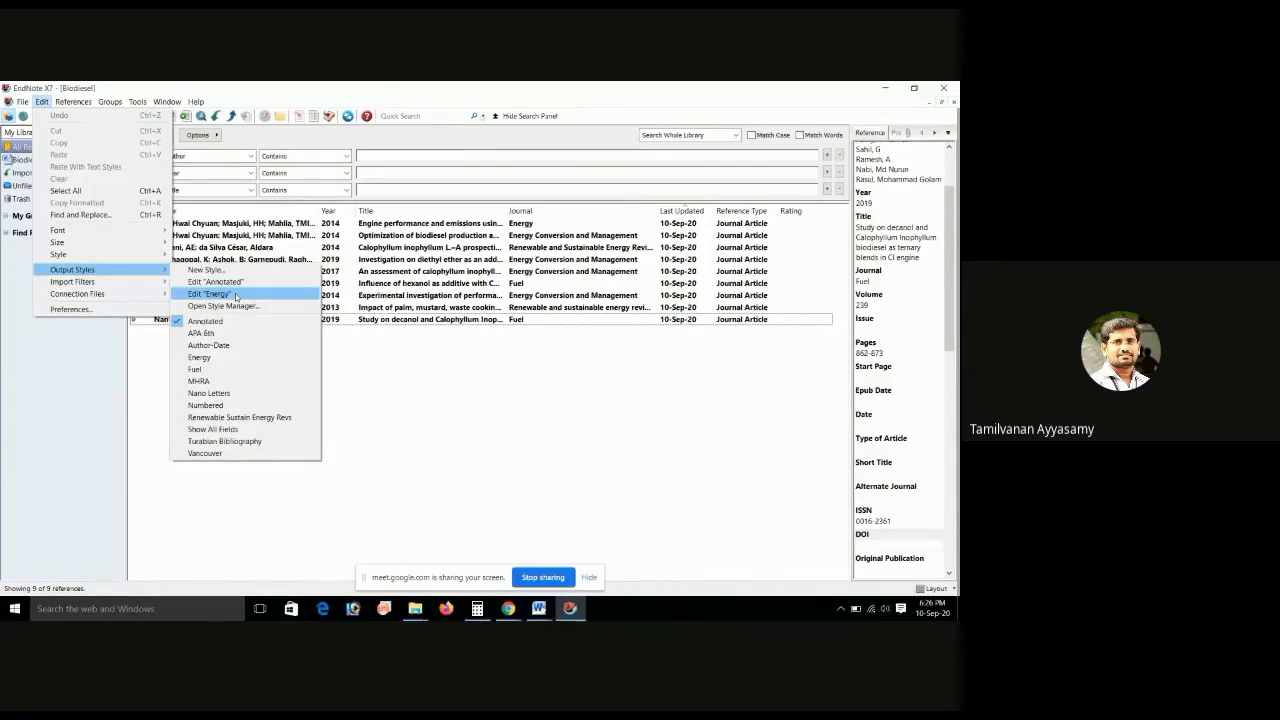
left_click(226, 297)
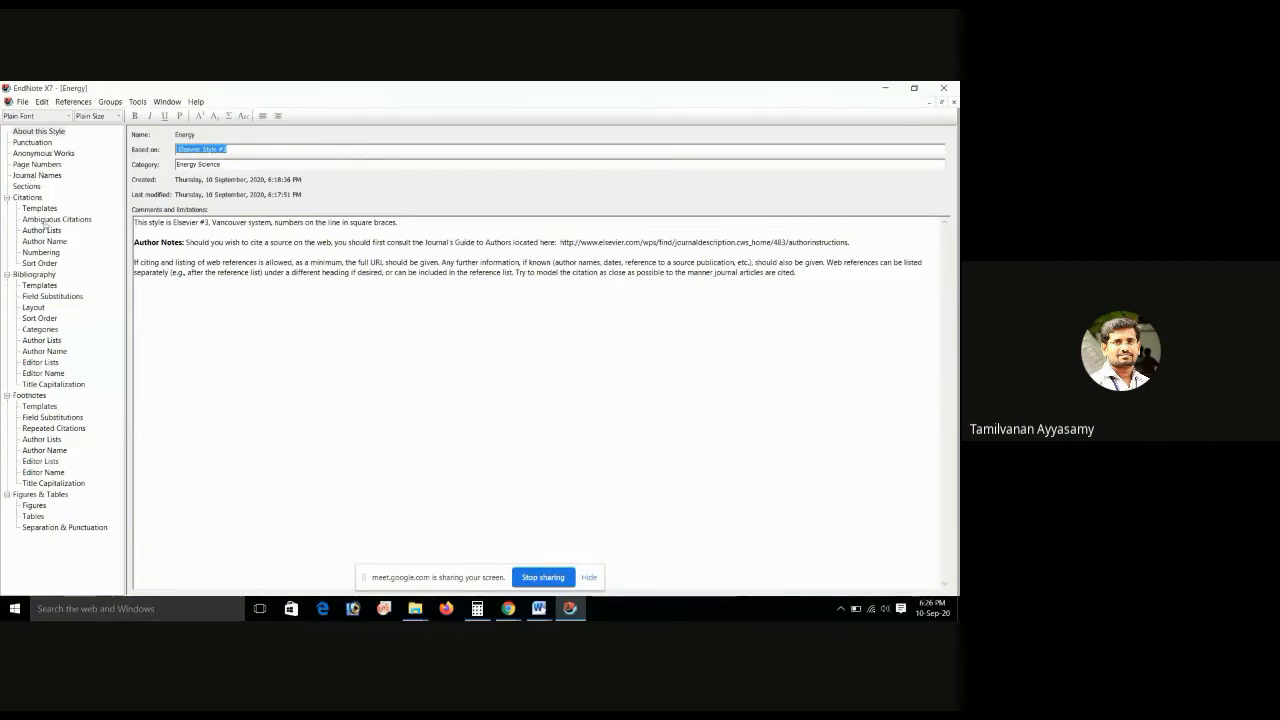
left_click(30, 197)
left_click(34, 208)
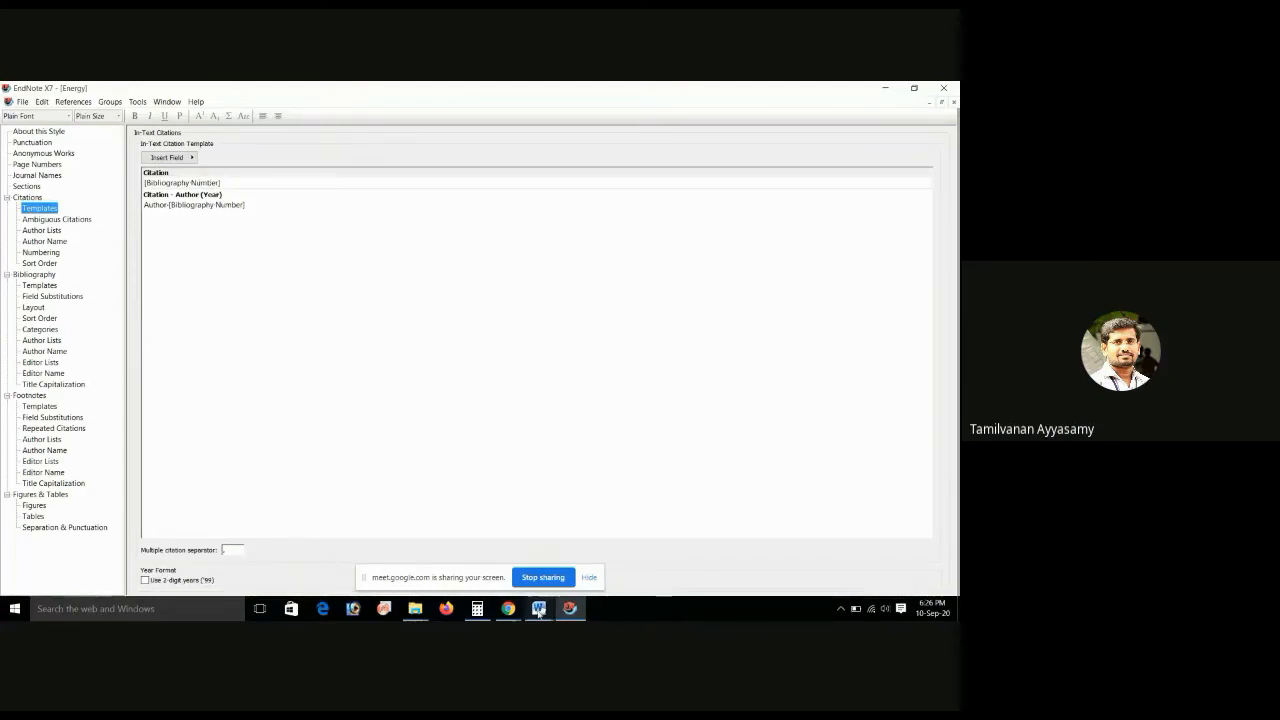
- Compare the numbered in-text citations of the Biodiesel document in Word with the Energy style's two citation templates in EndNote
mouse_move(539, 612)
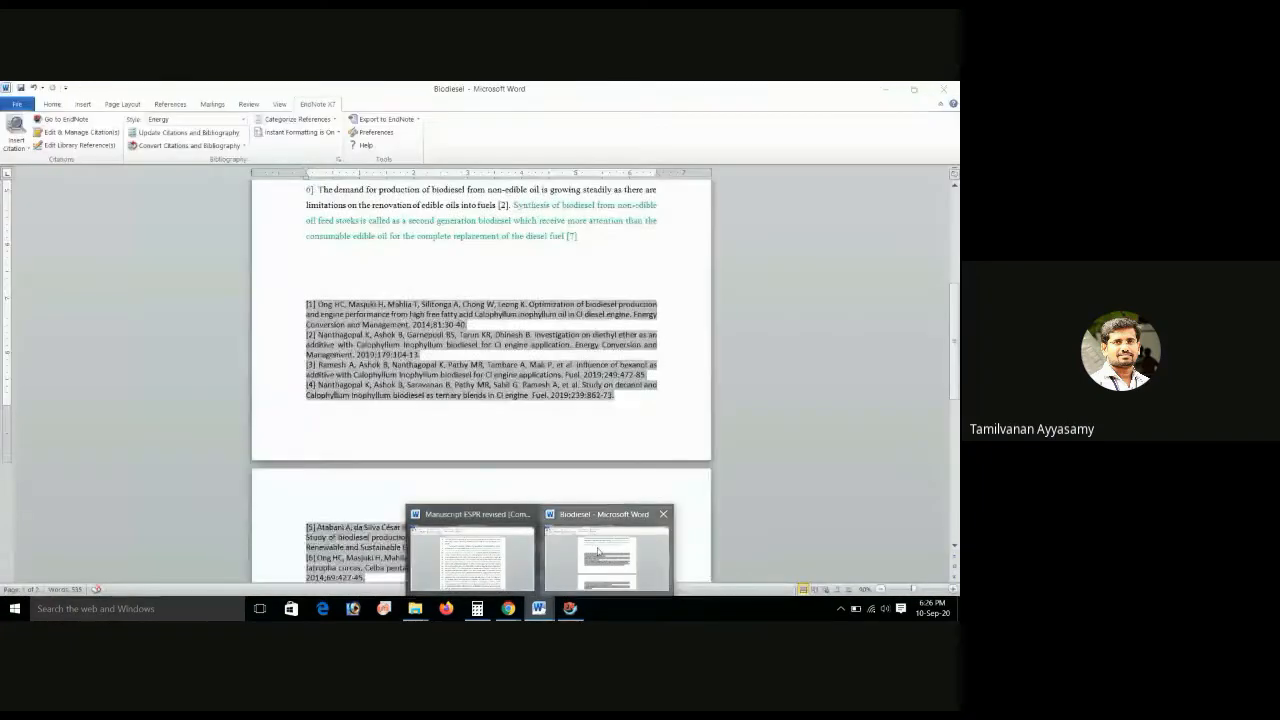
left_click(598, 552)
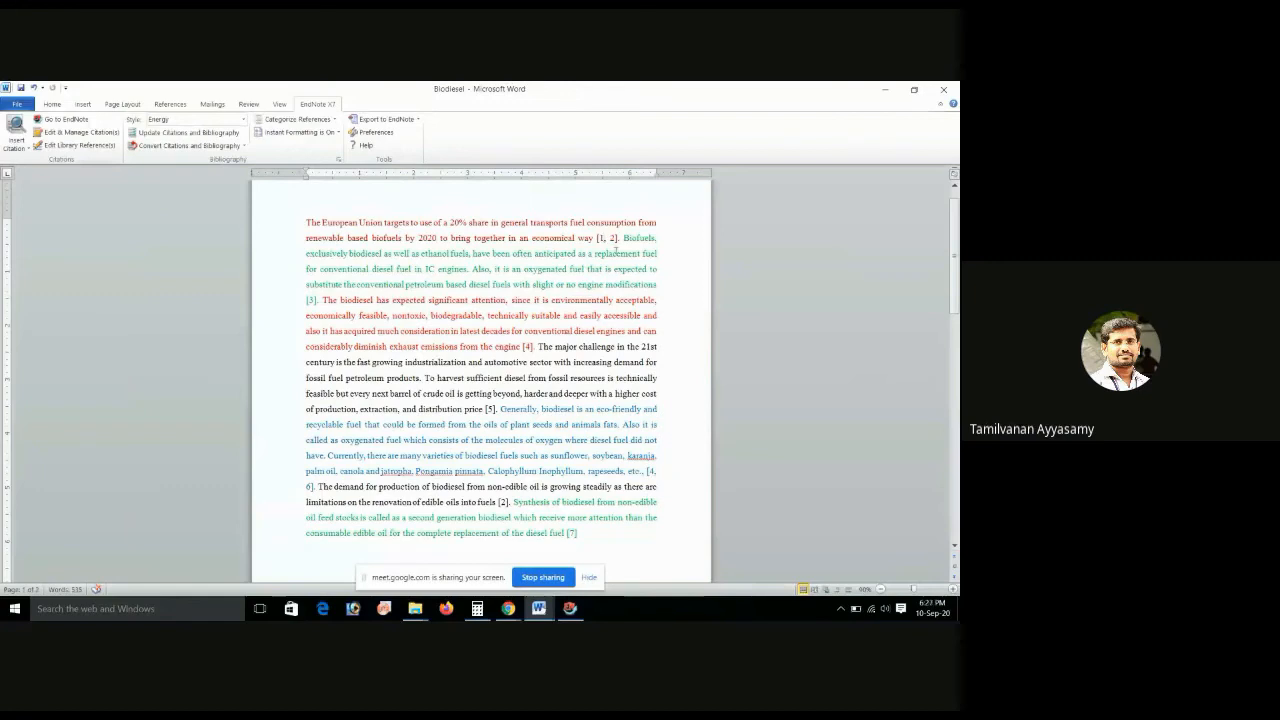
left_click(570, 608)
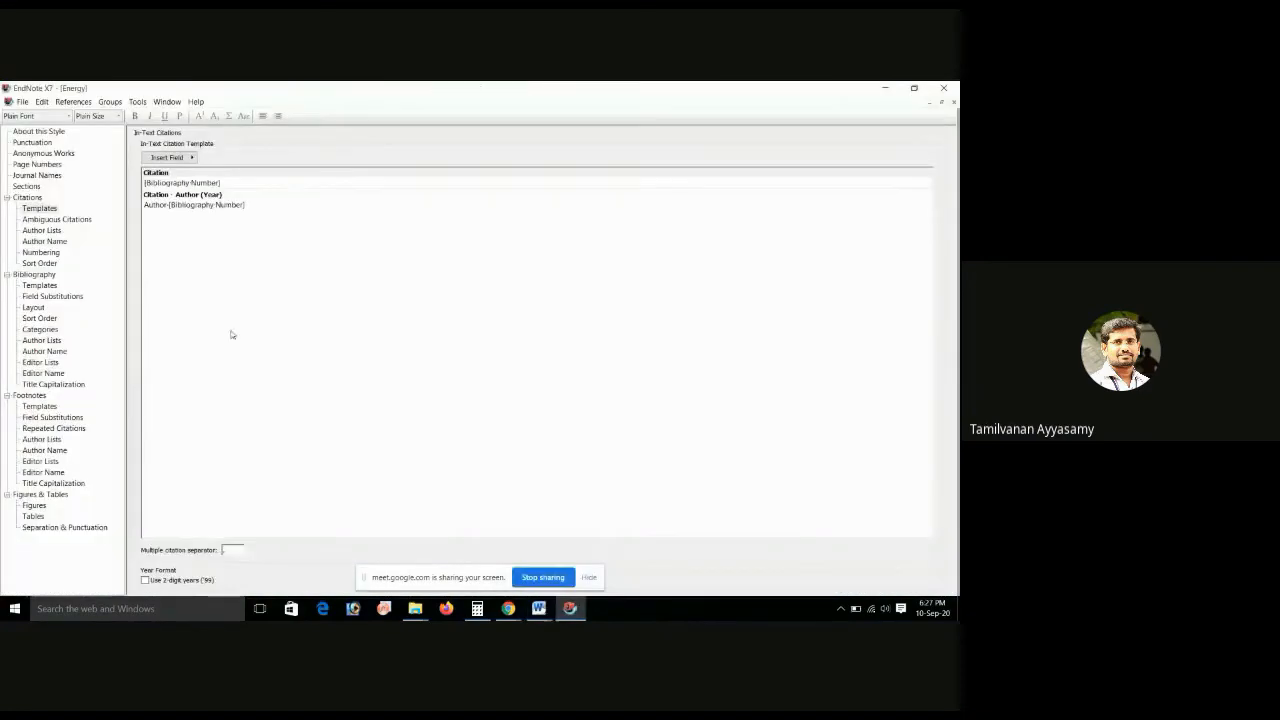
left_click(177, 183)
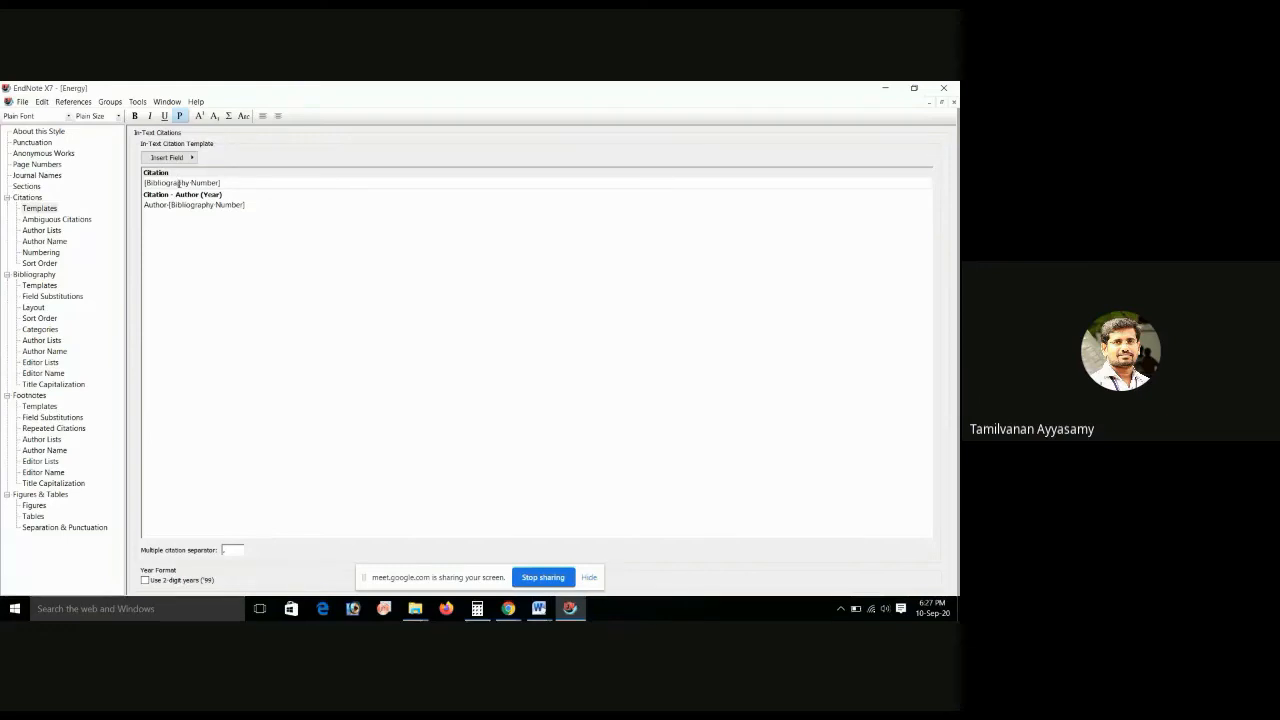
left_click(178, 204)
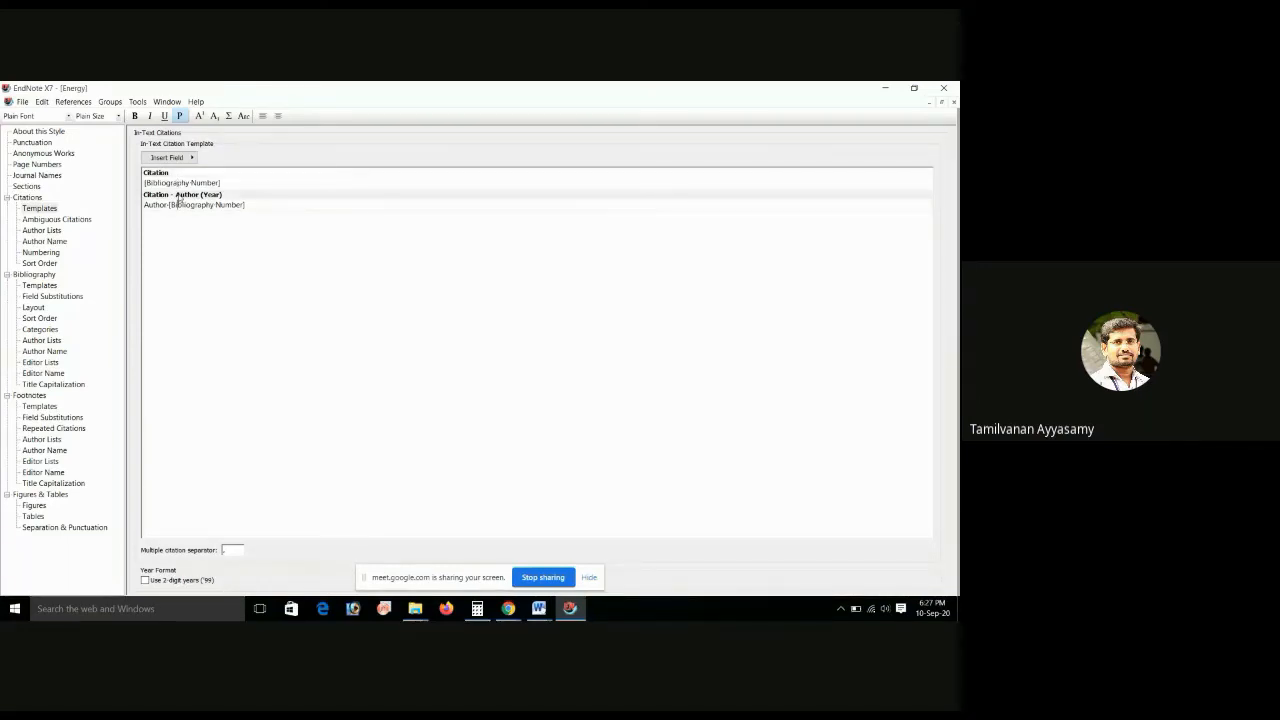
left_click(177, 183)
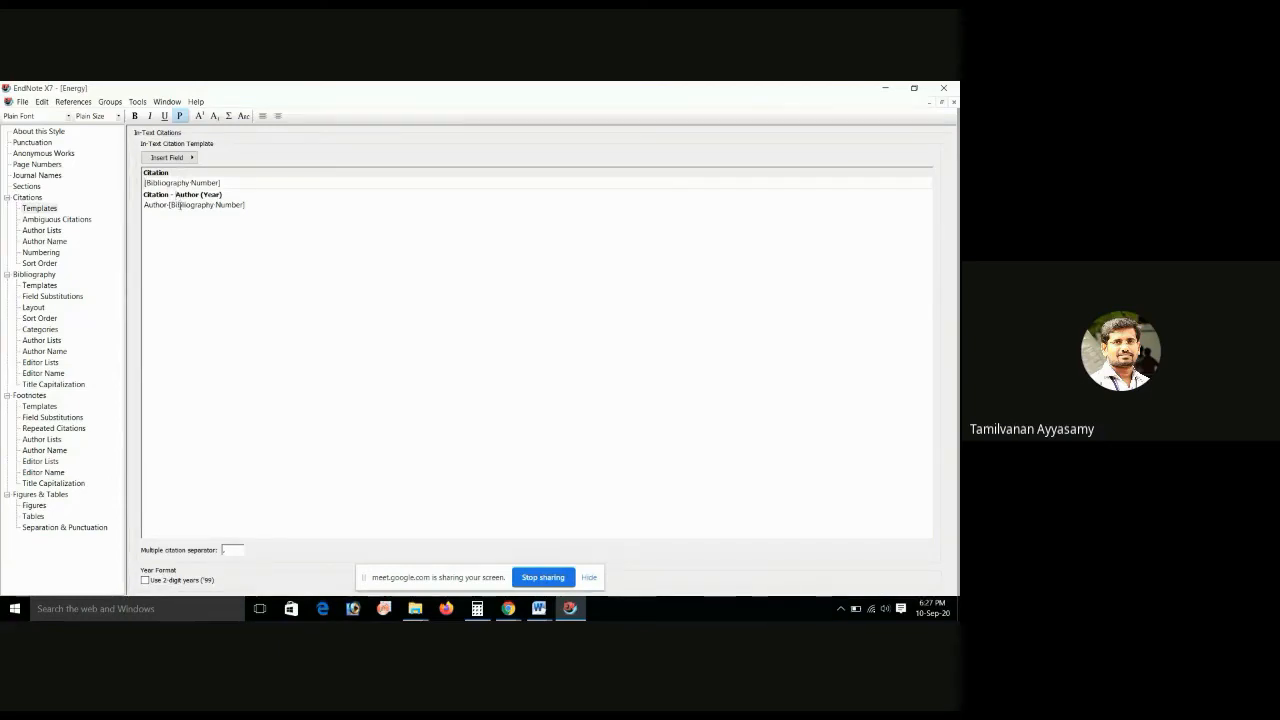
- Try the ambiguous citation options for including author initials or full names and for adding more authors until the citation is unique
left_click(74, 220)
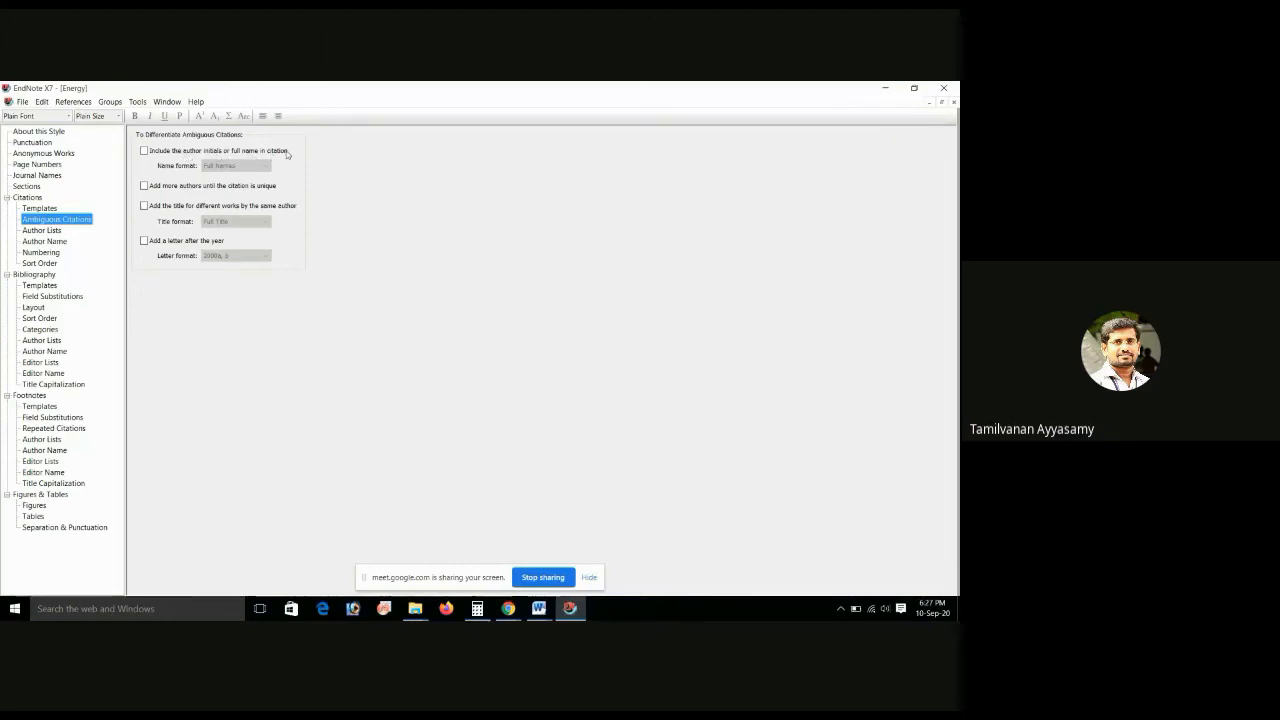
left_click(144, 151)
left_click(144, 151)
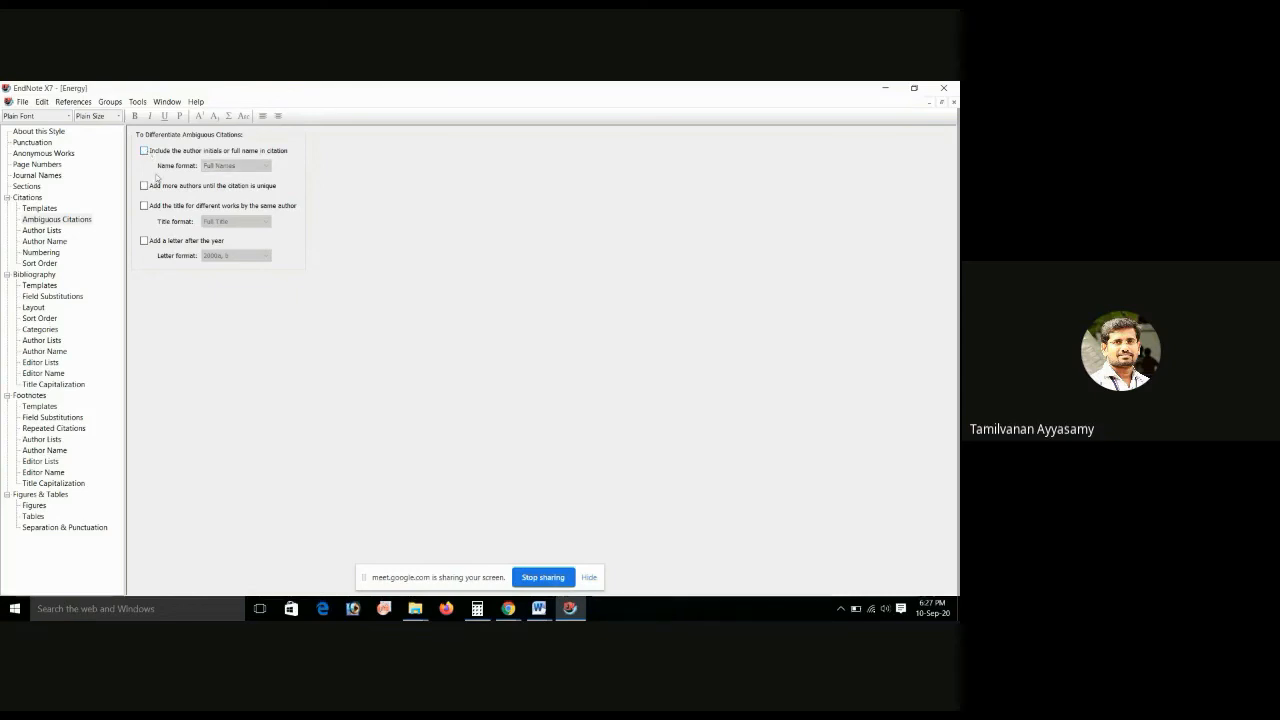
left_click(144, 150)
left_click(255, 166)
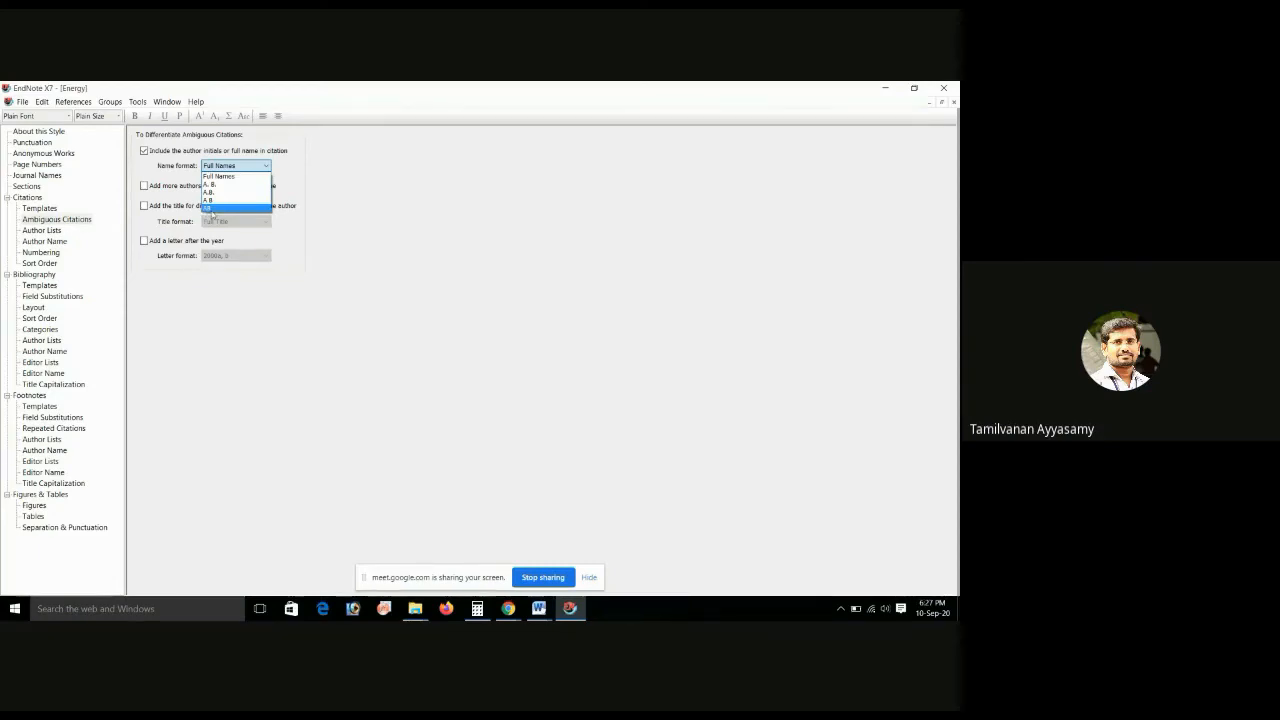
left_click(390, 182)
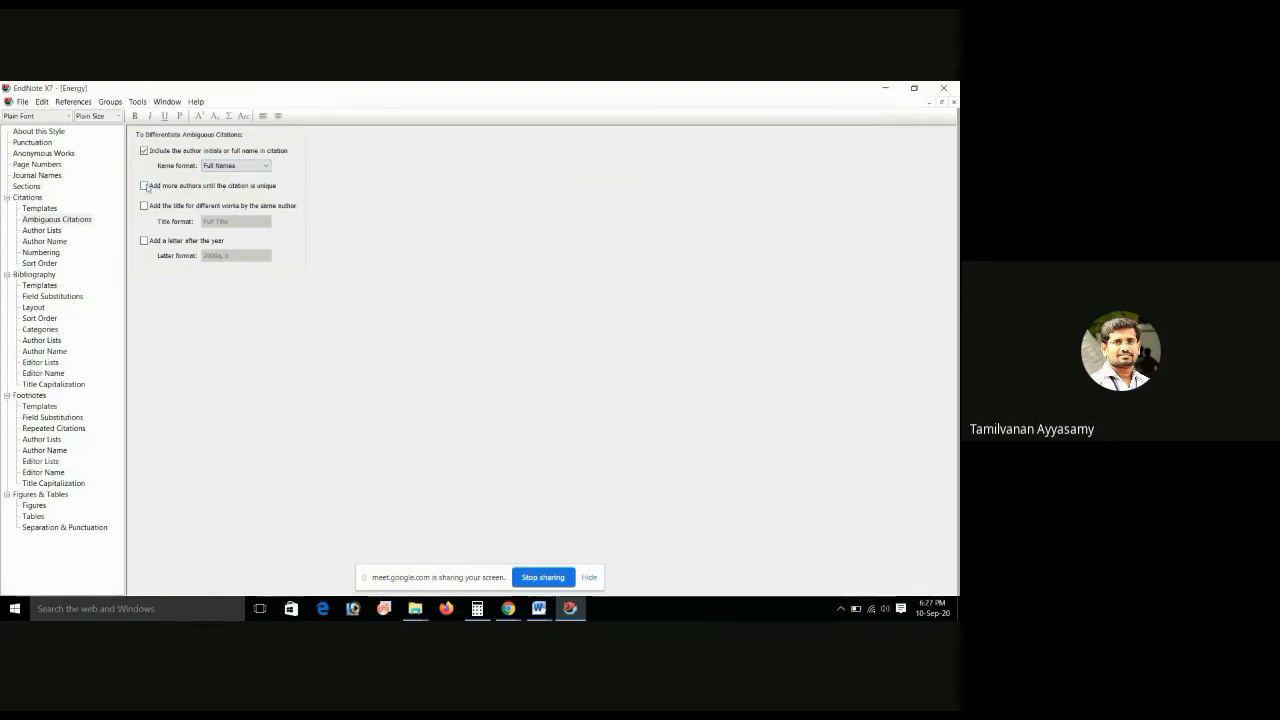
left_click(144, 186)
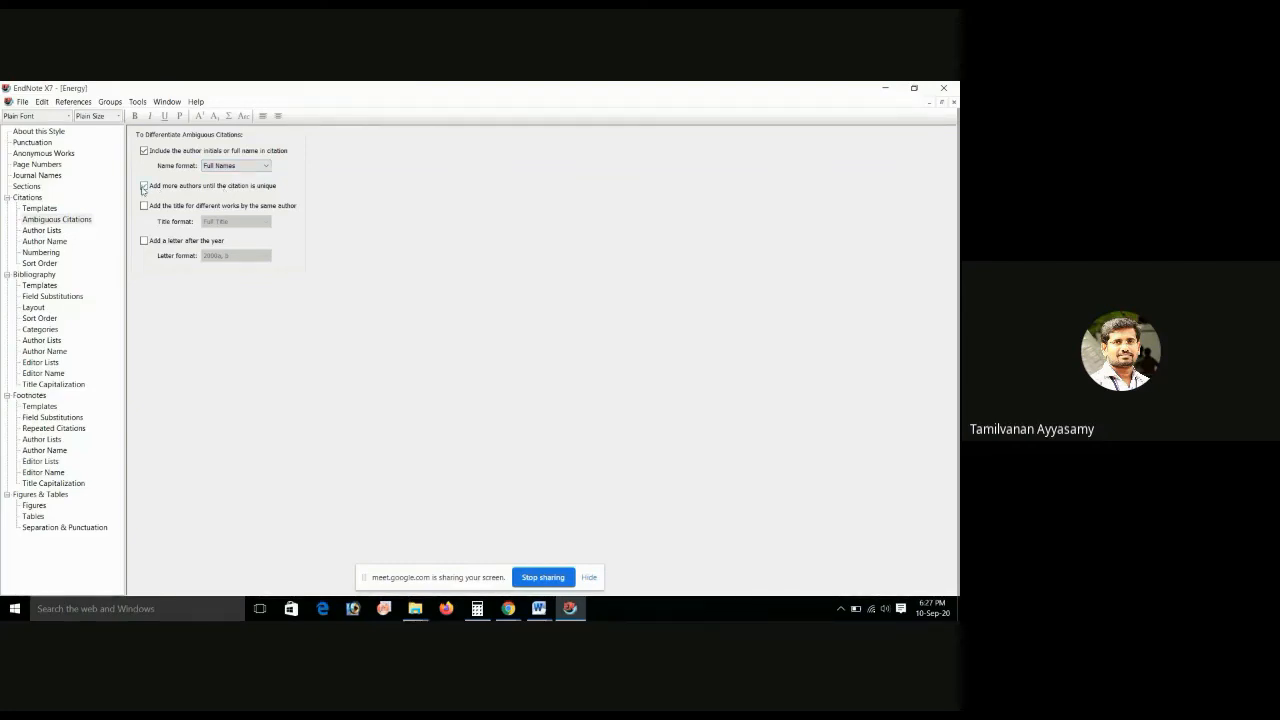
left_click(144, 186)
- Enable adding a letter after the year for ambiguous citations, keeping the letter format 2000a, b
left_click(144, 241)
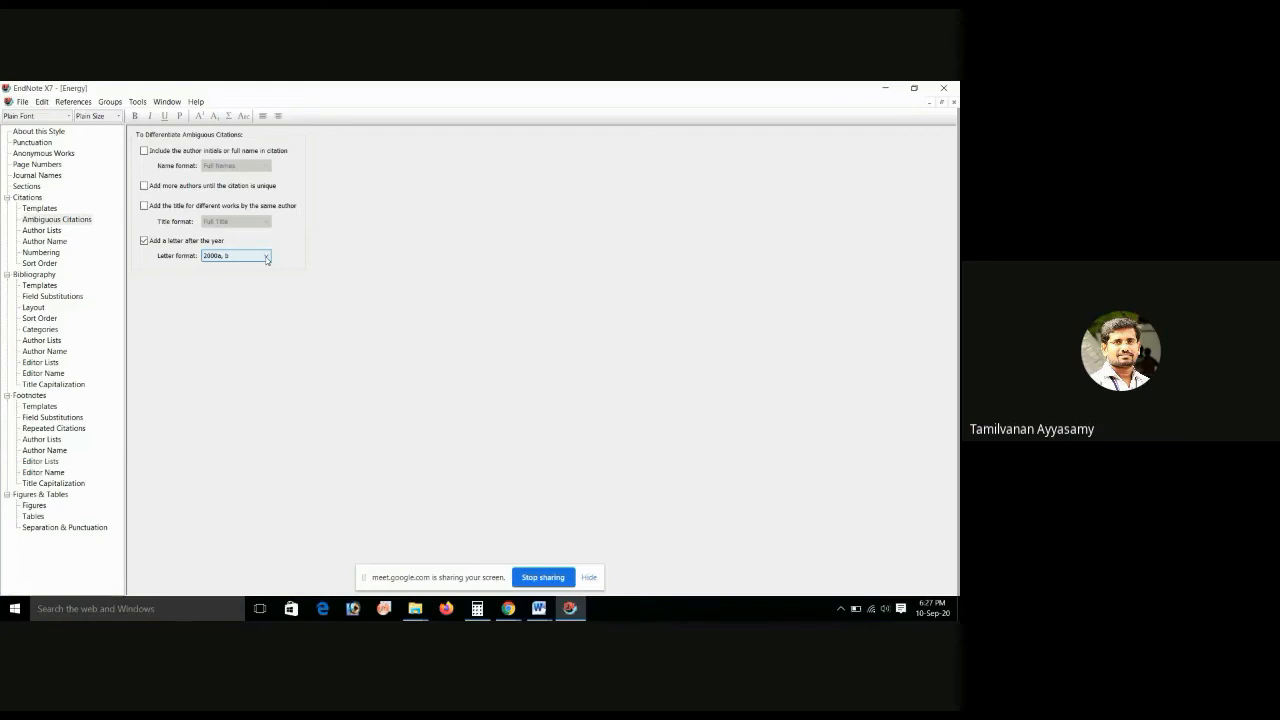
left_click(266, 258)
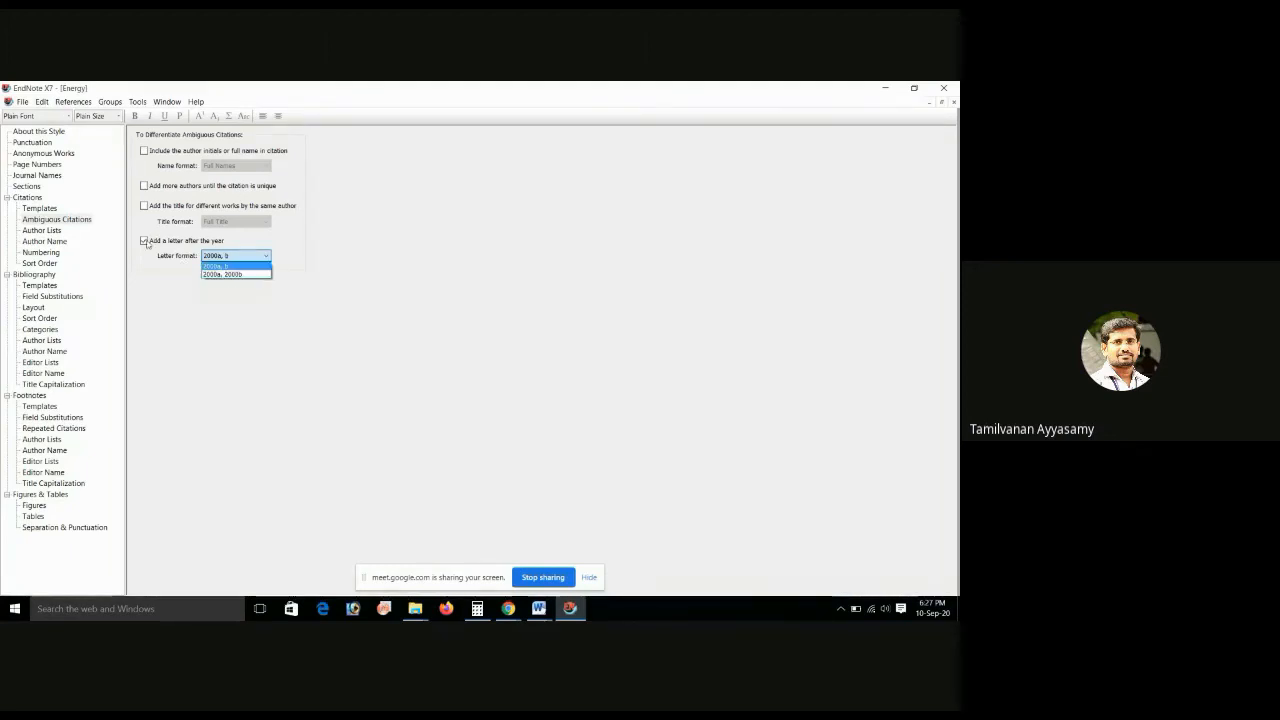
left_click(166, 295)
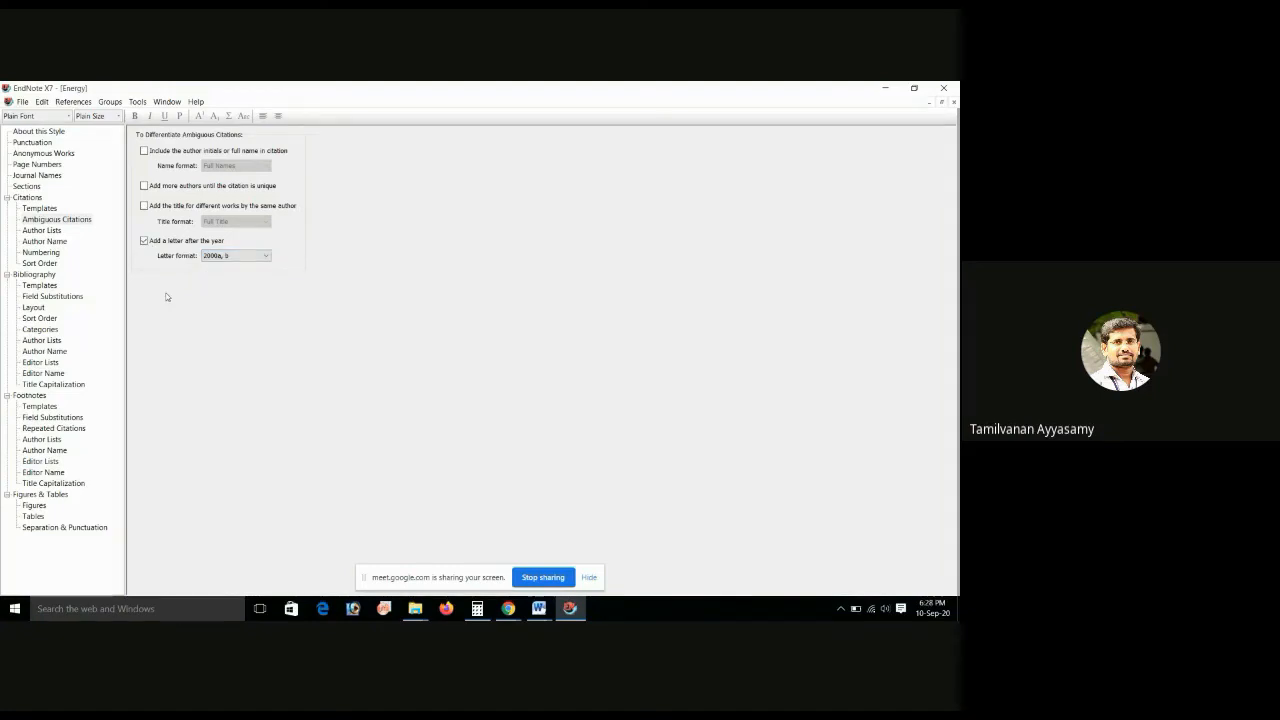
- Examine the citation author list settings, including the separators and the number of authors listed before abbreviation
left_click(55, 231)
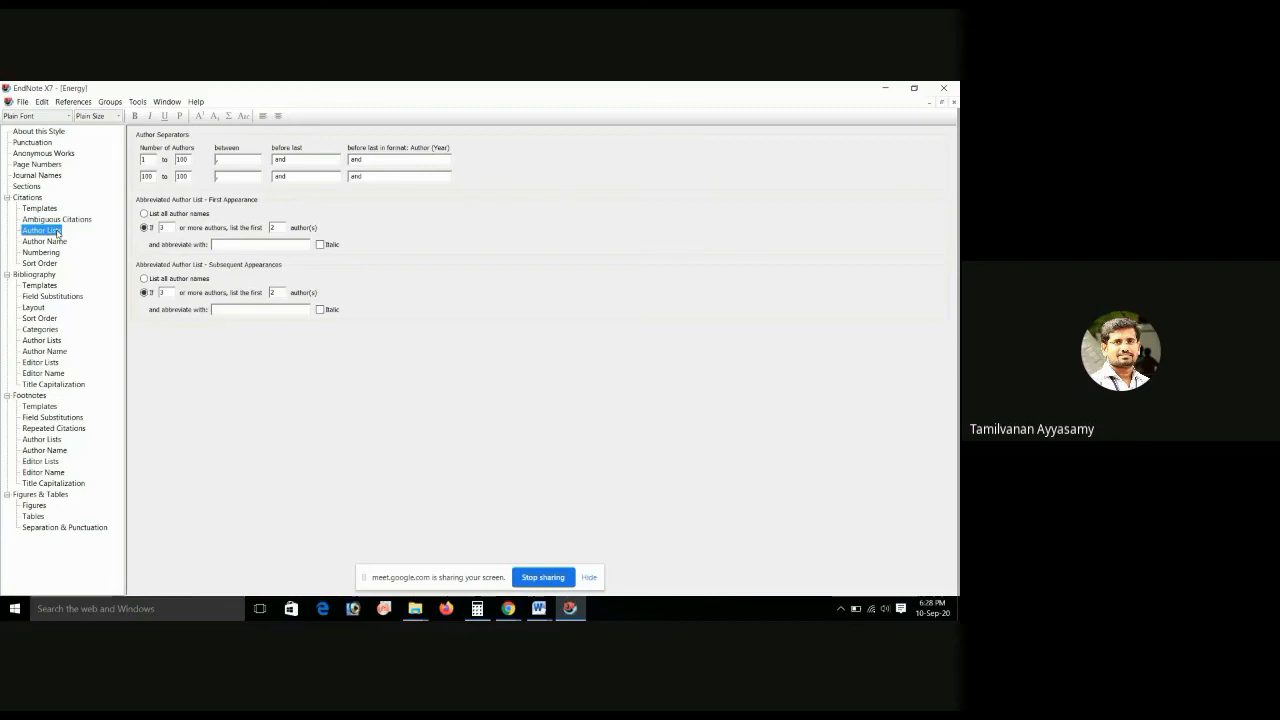
key("Tab")
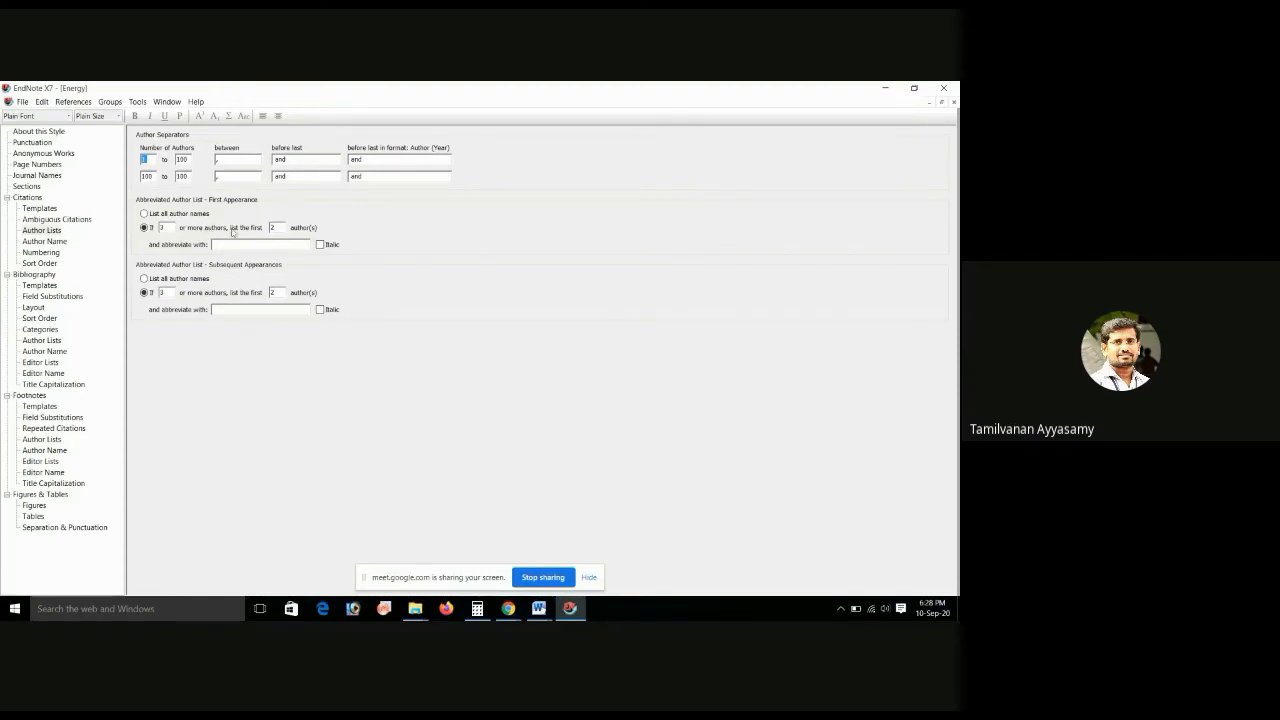
left_click(271, 228)
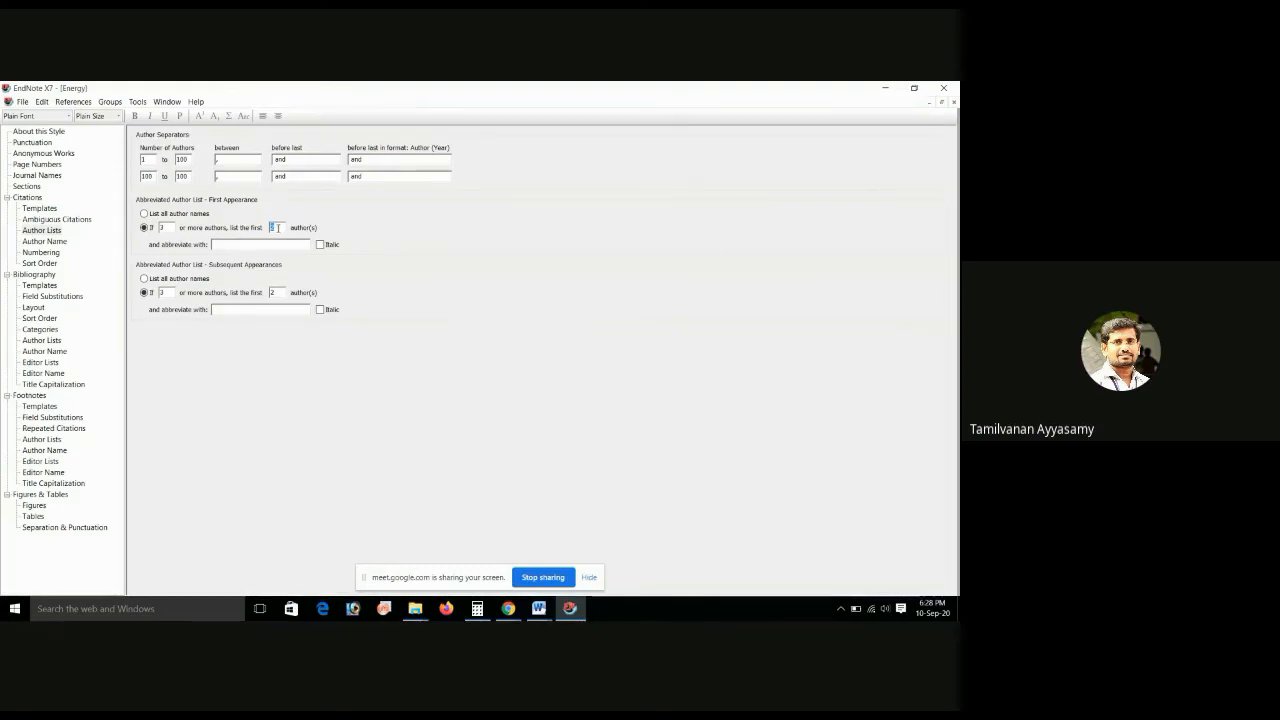
- Examine the citation author name settings, reviewing the choices for the first author's name format and for capitalization
left_click(50, 243)
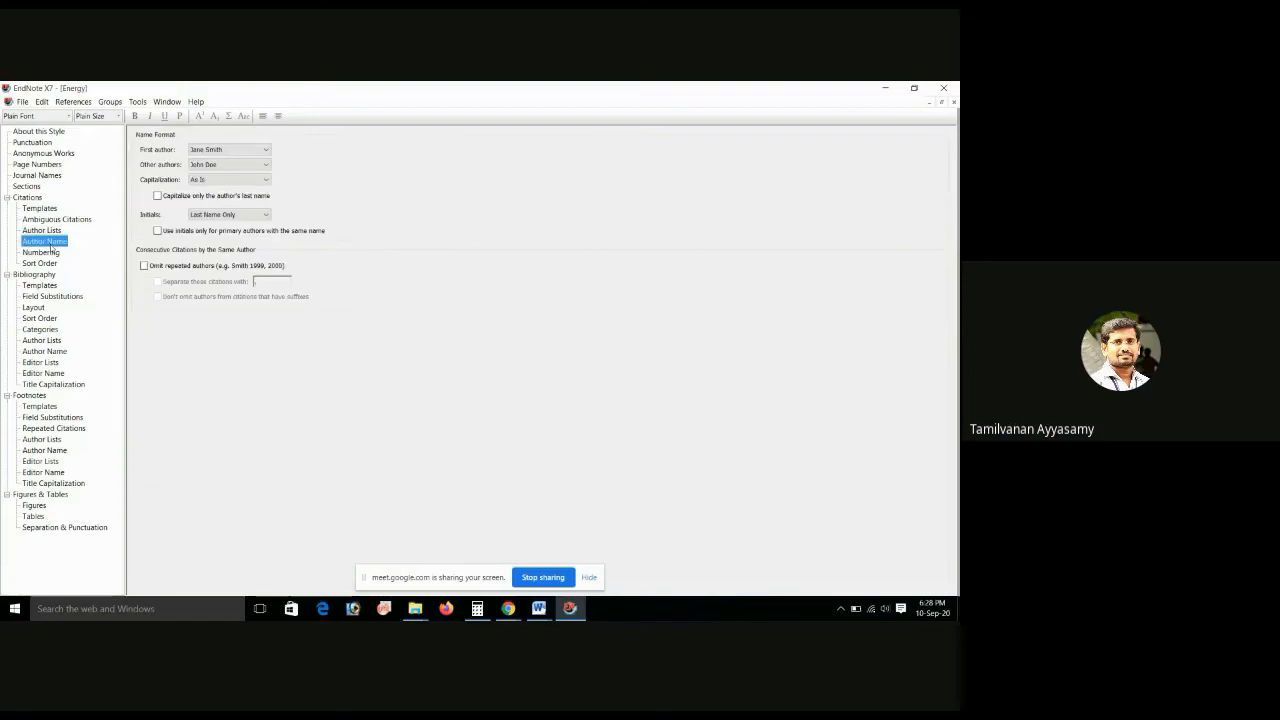
left_click(266, 152)
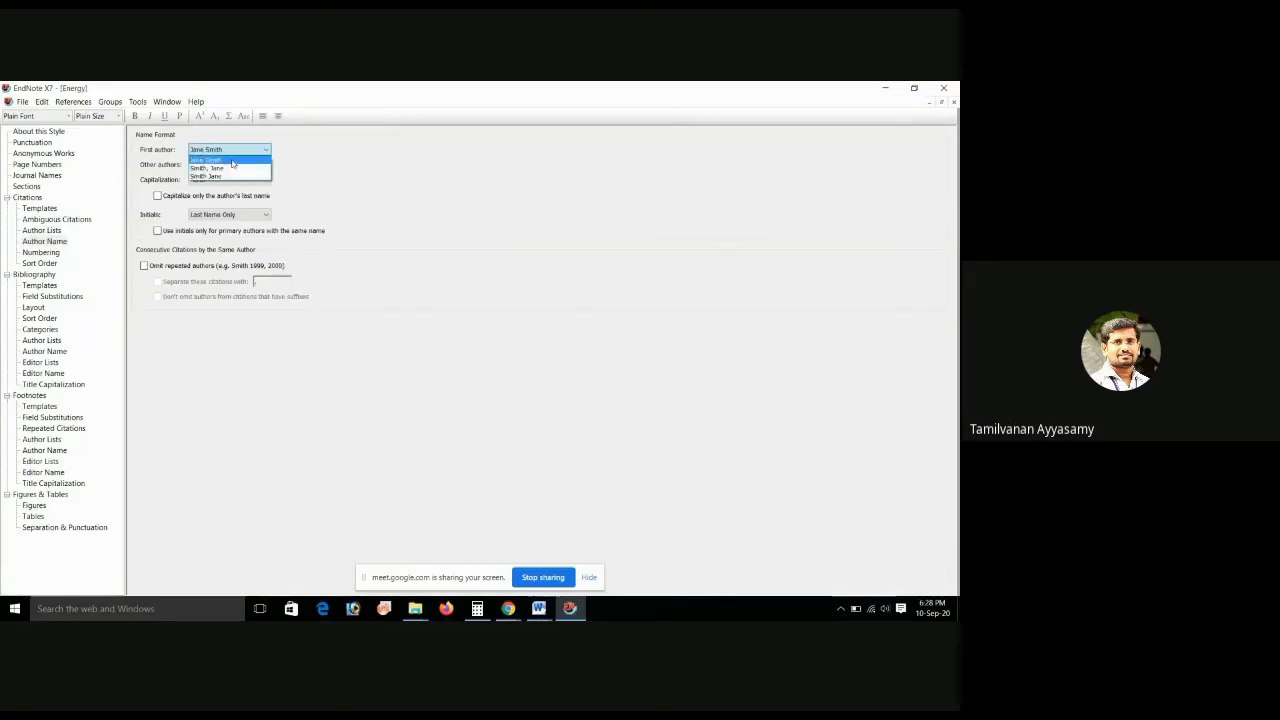
left_click(272, 196)
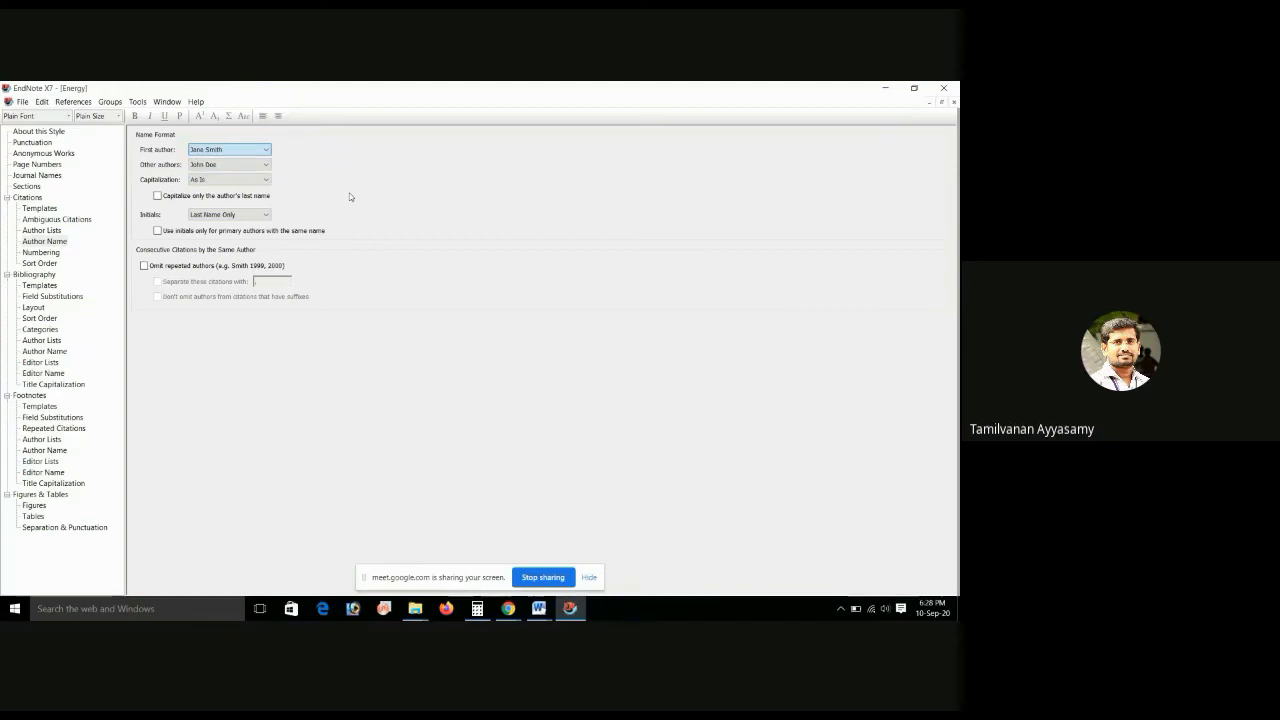
left_click(270, 180)
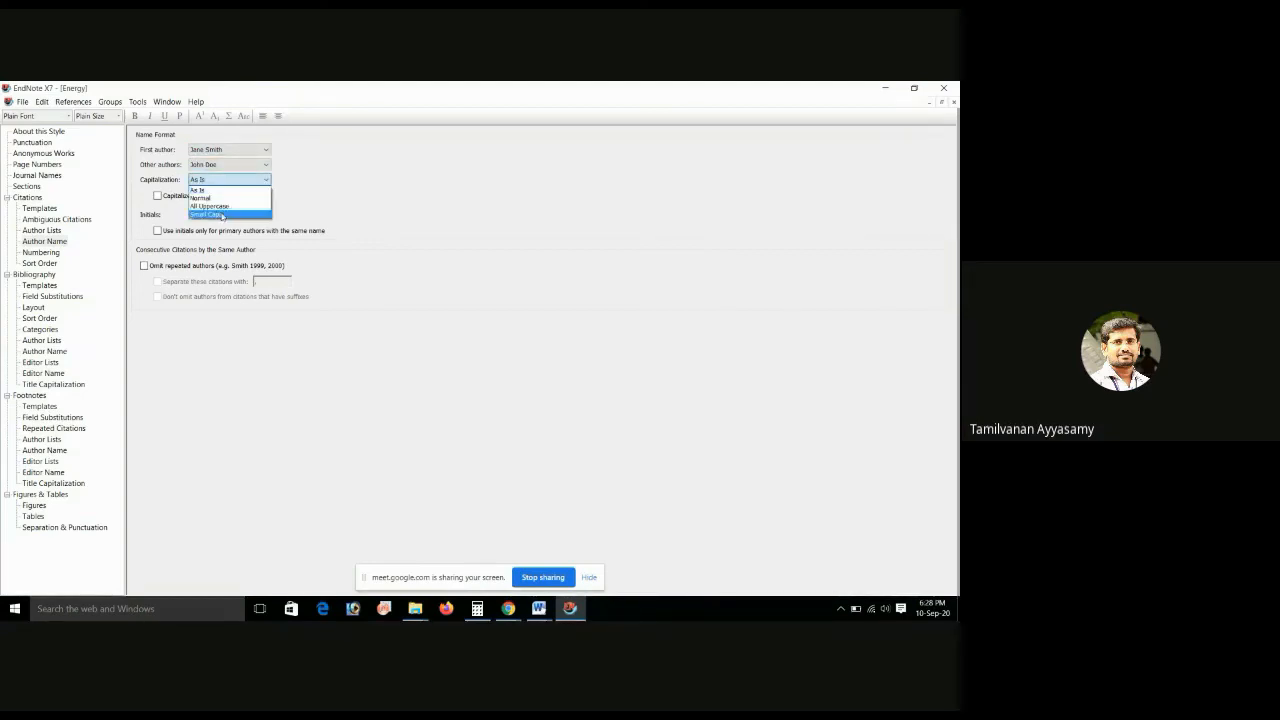
left_click(336, 195)
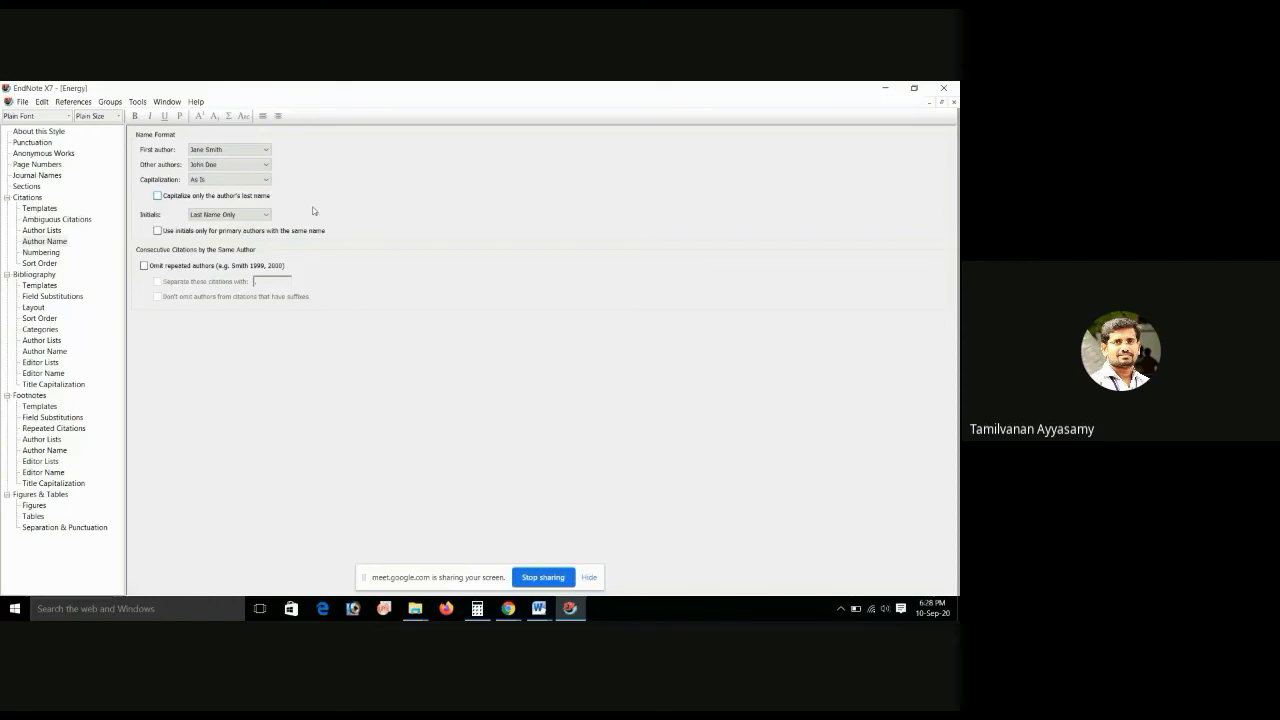
- Switch to the Biodiesel document in Word and inspect the grouped citation [1, 2] in the first sentence
left_click(539, 608)
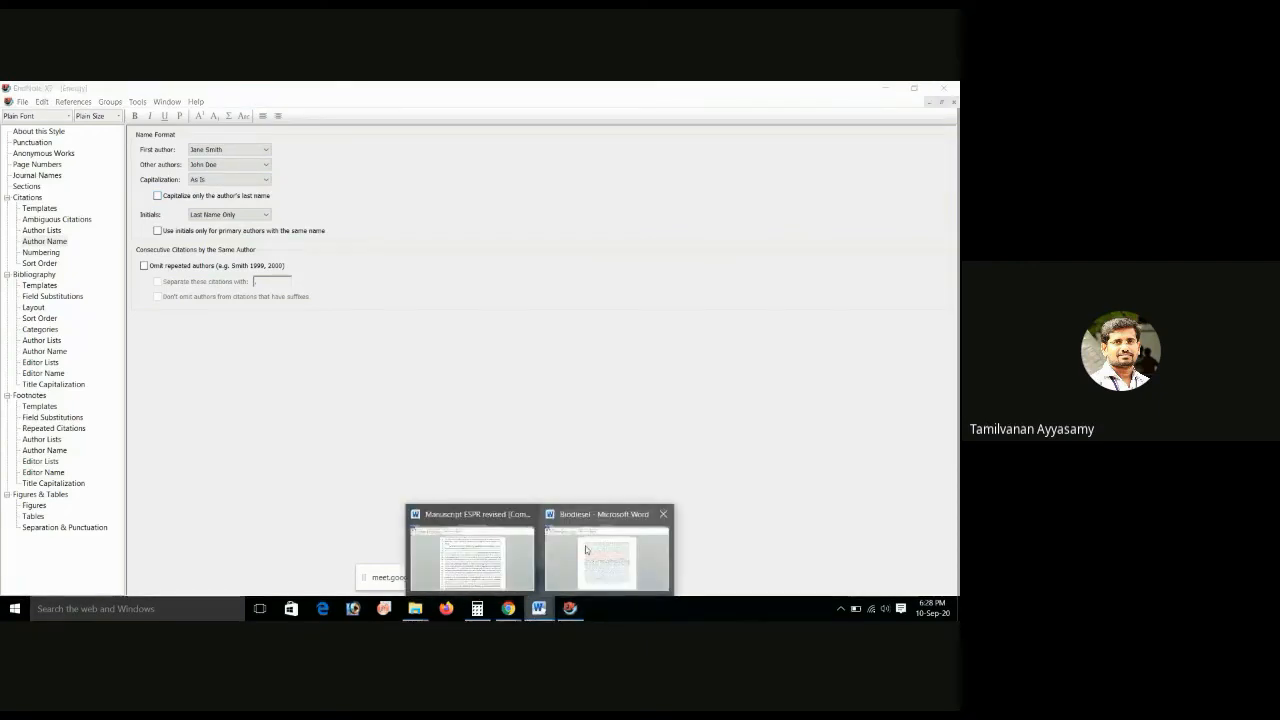
left_click(586, 549)
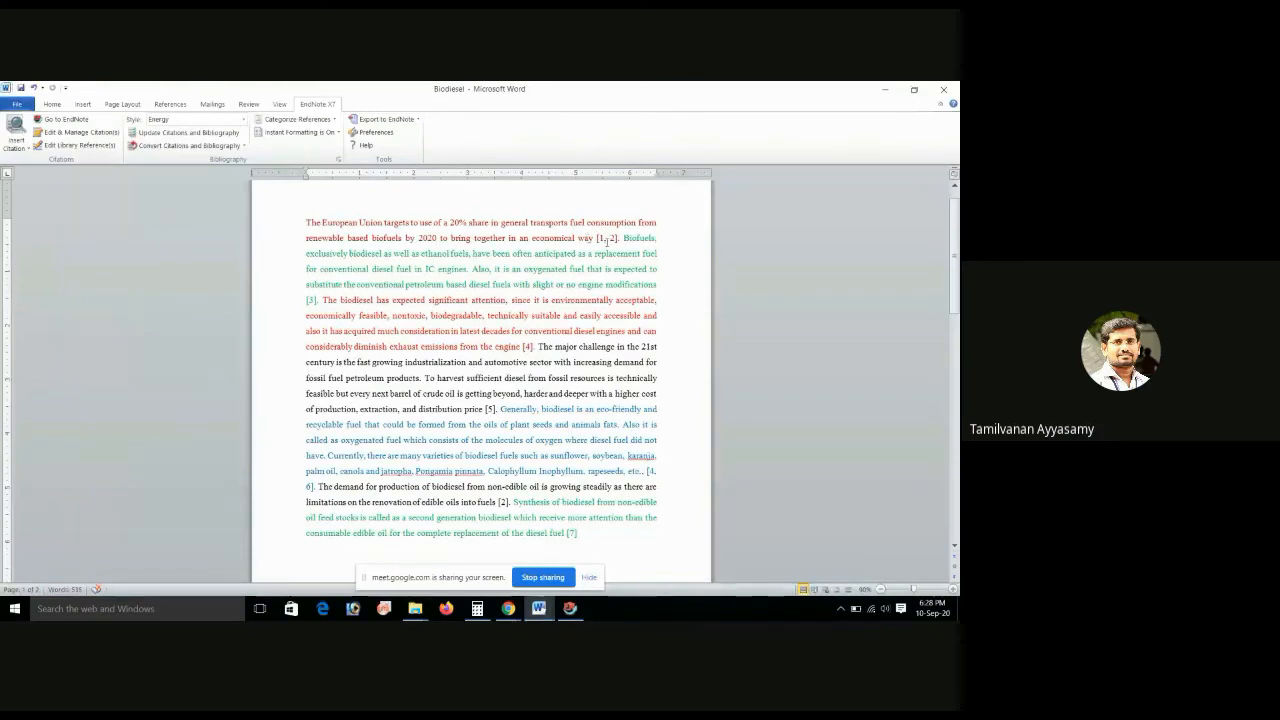
left_click(606, 241)
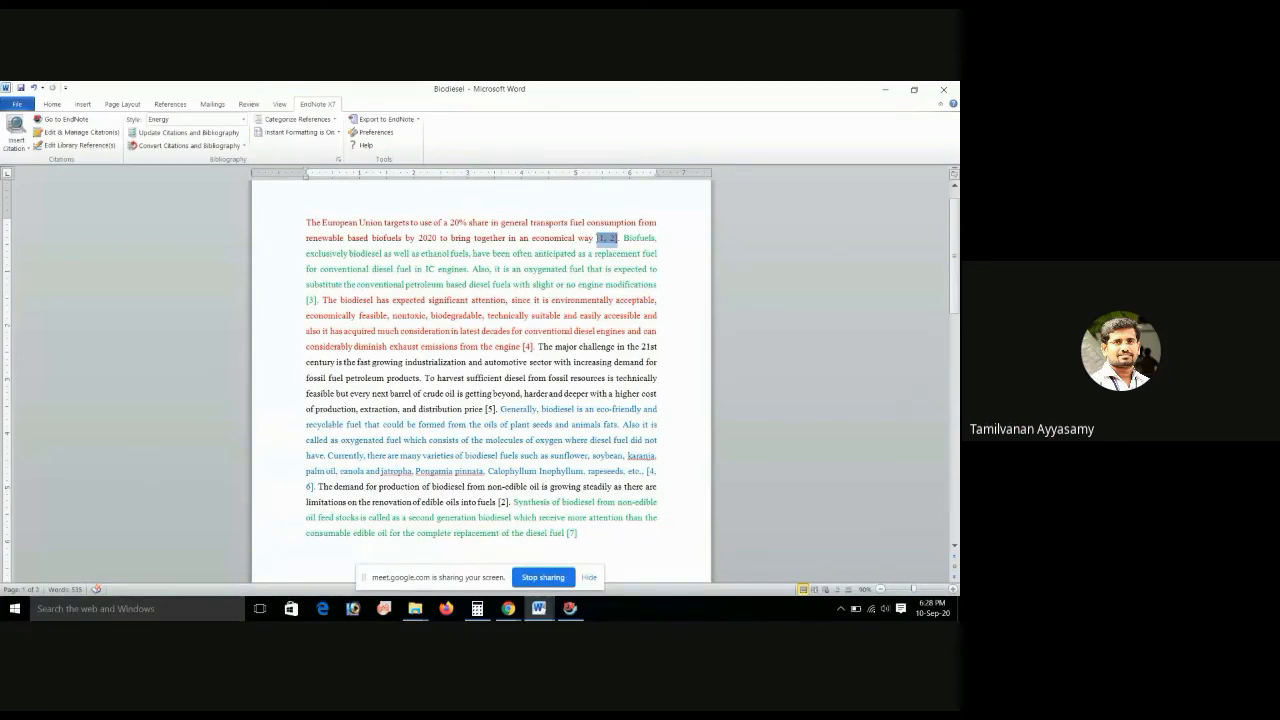
double_click(607, 240)
- Return to the Energy style in EndNote and examine its citation numbering and citation sort order settings
left_click(570, 608)
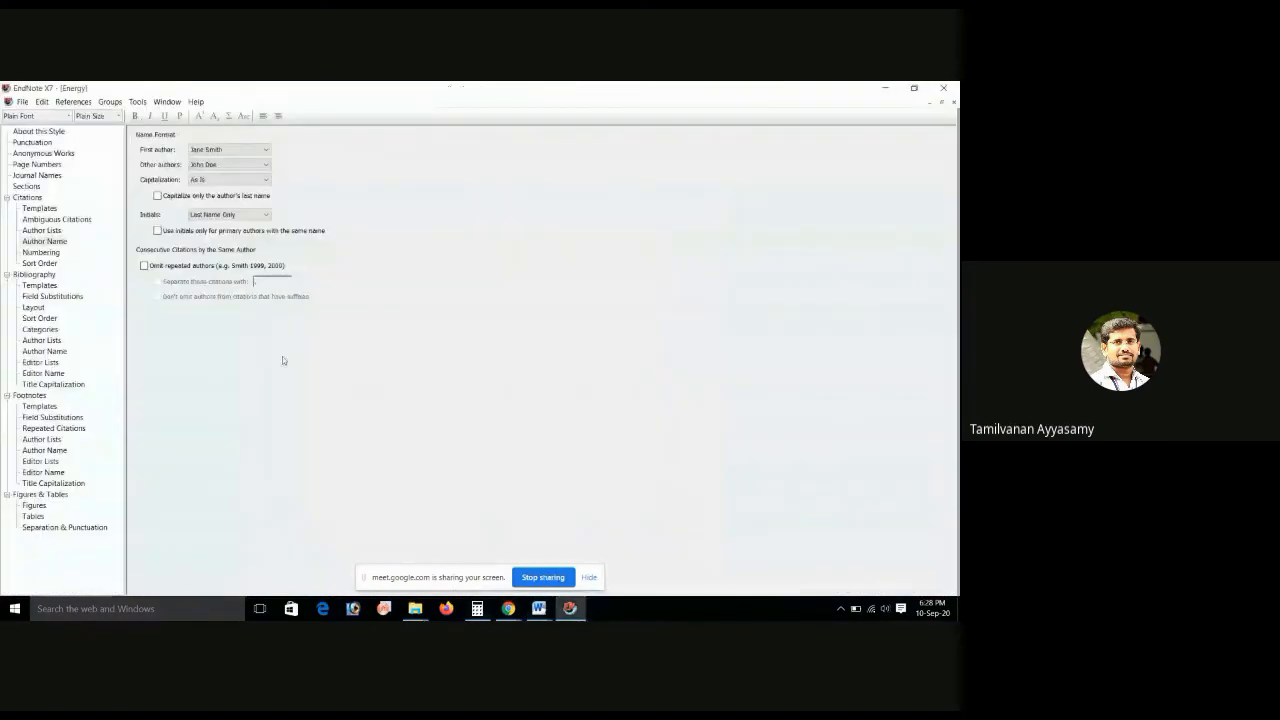
left_click(26, 252)
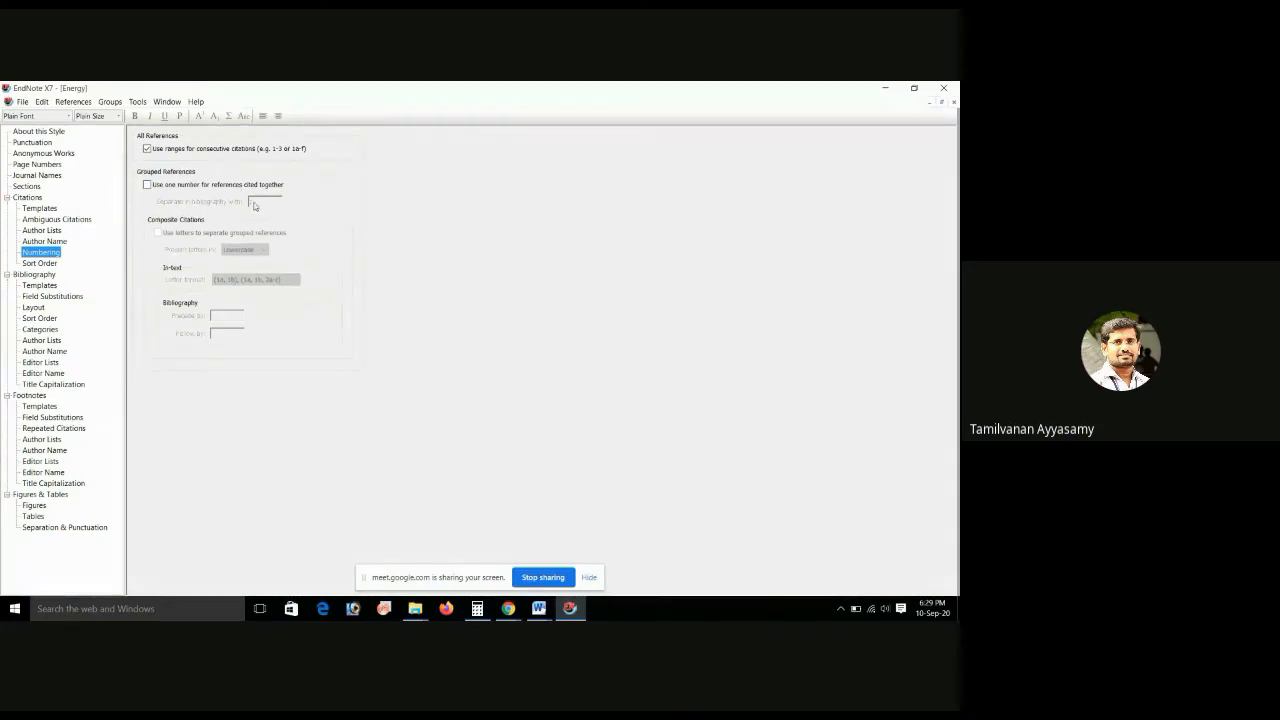
left_click(50, 266)
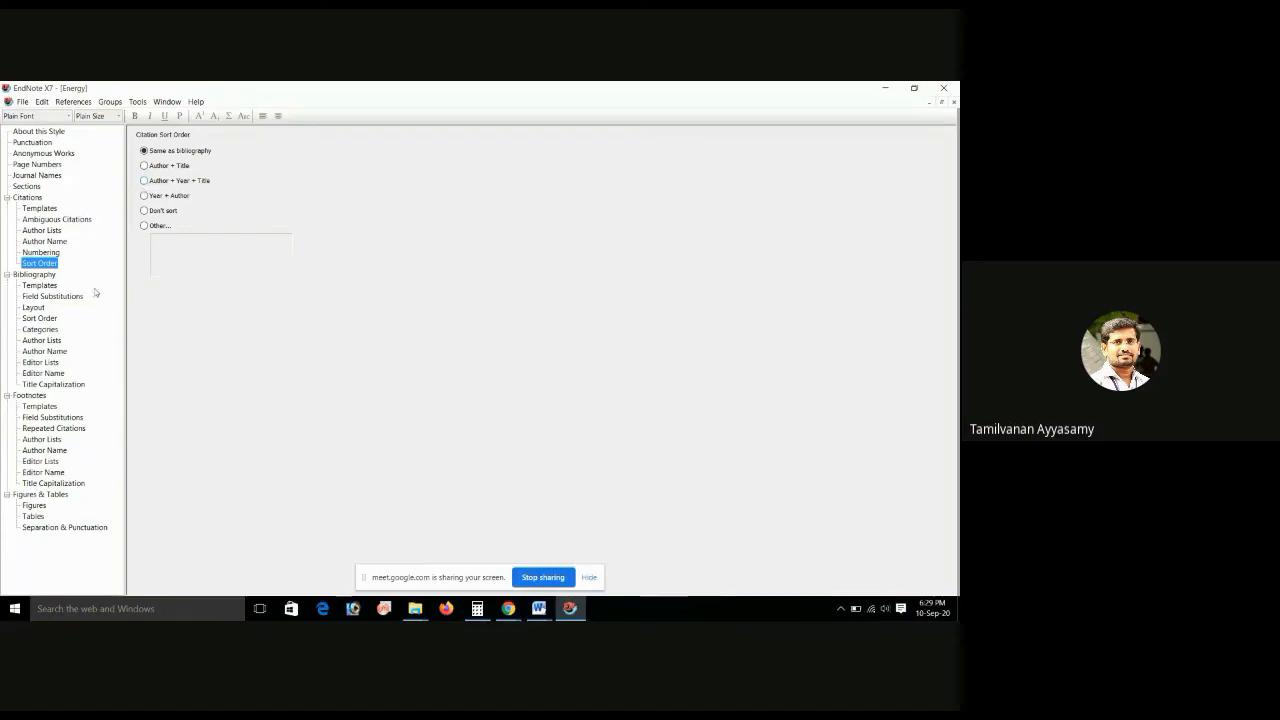
- Check the order of the [1, 2] citation against the reference list in the Biodiesel document in Word
mouse_move(539, 608)
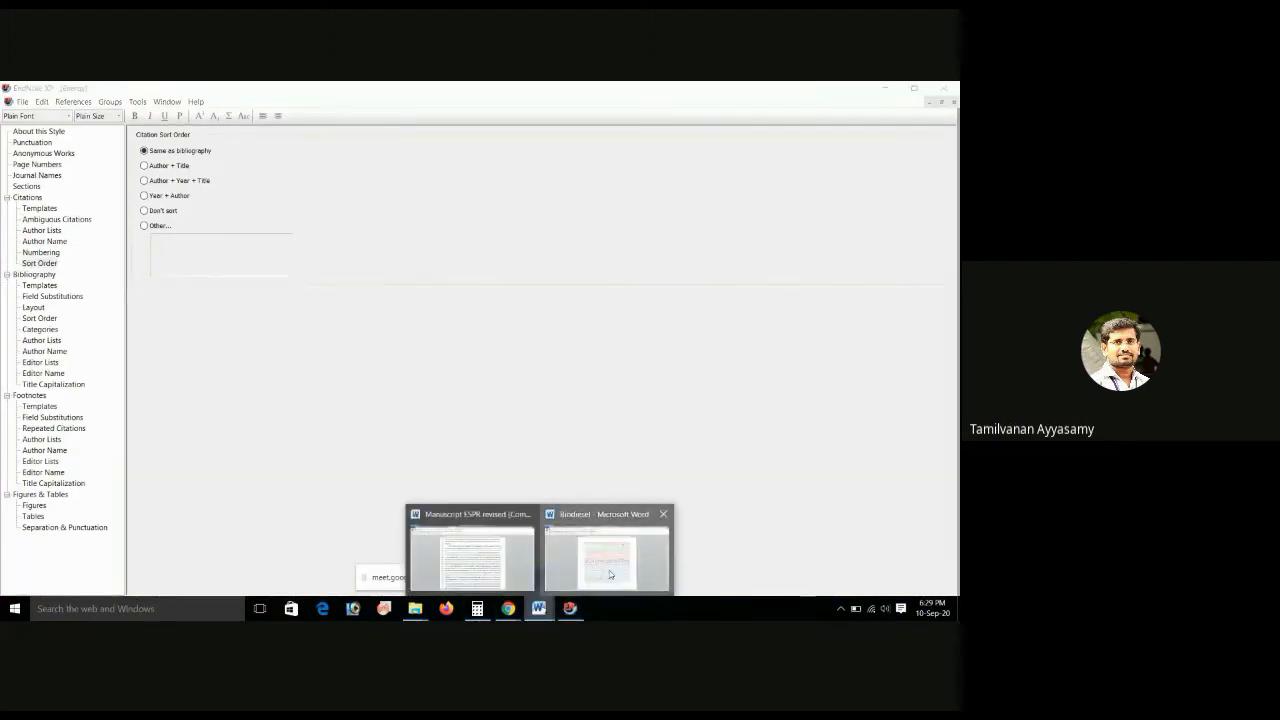
left_click(610, 574)
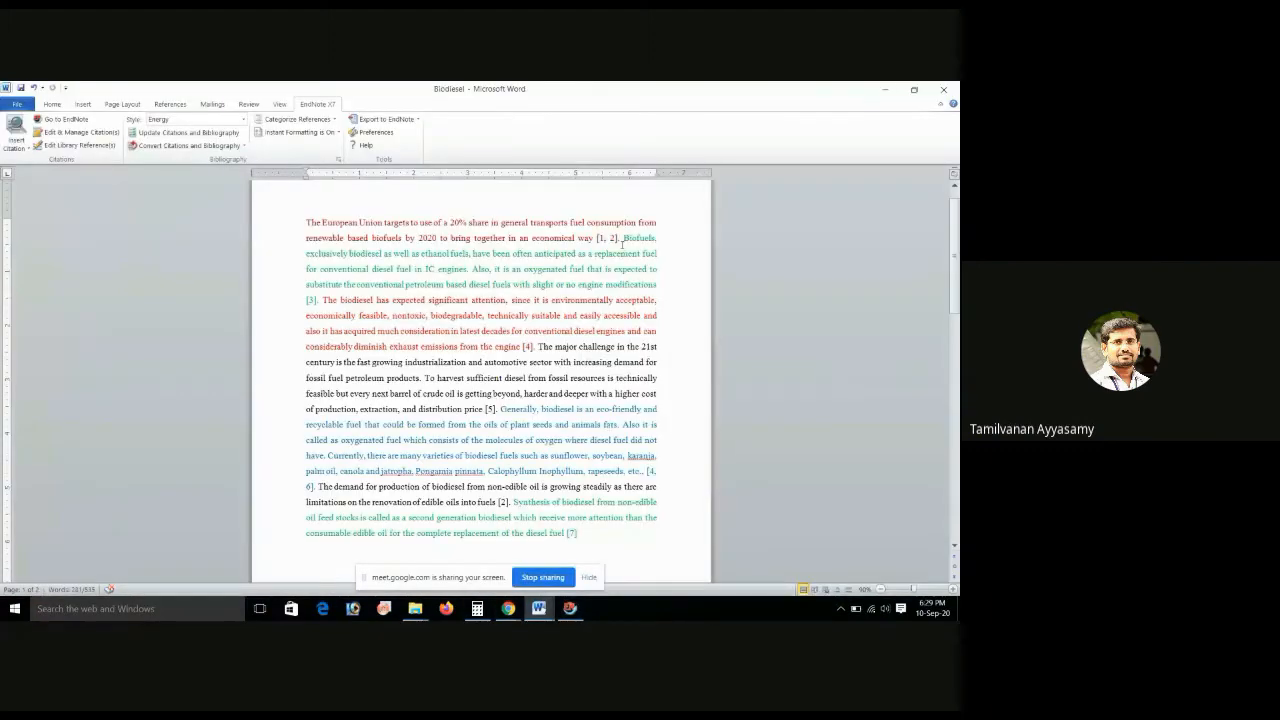
left_click(604, 240)
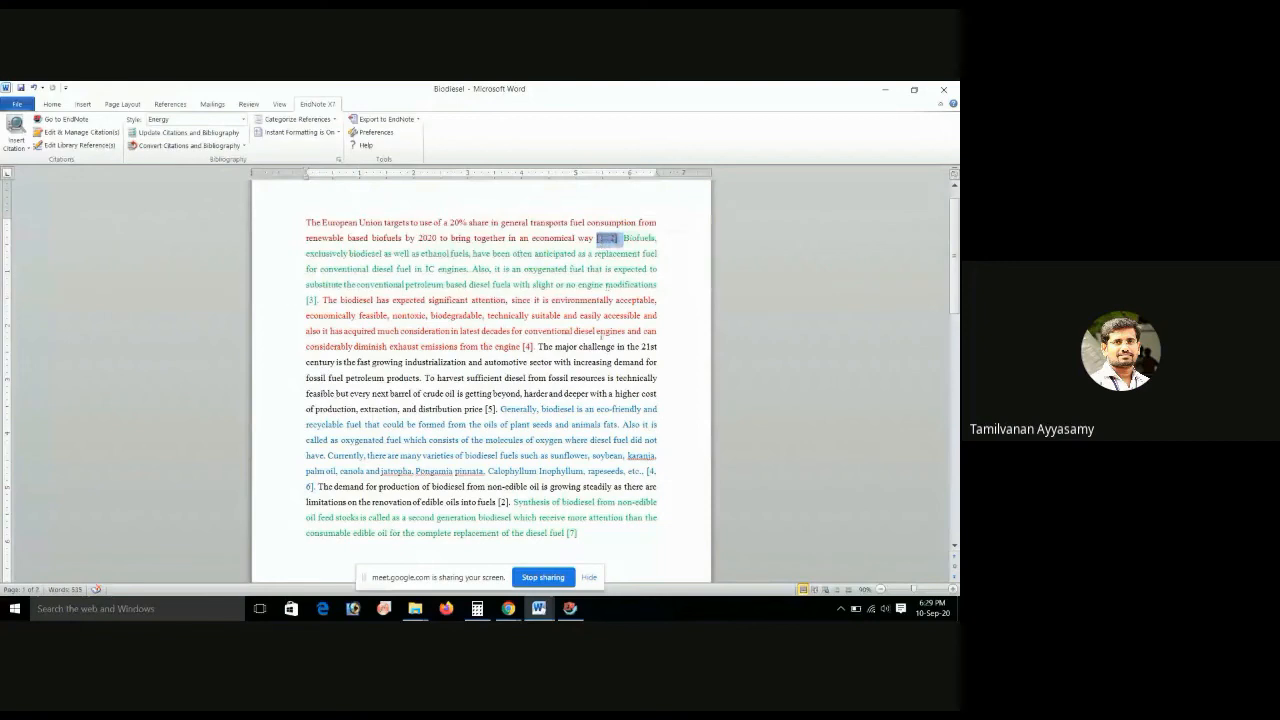
scroll(484, 504, "down", 2)
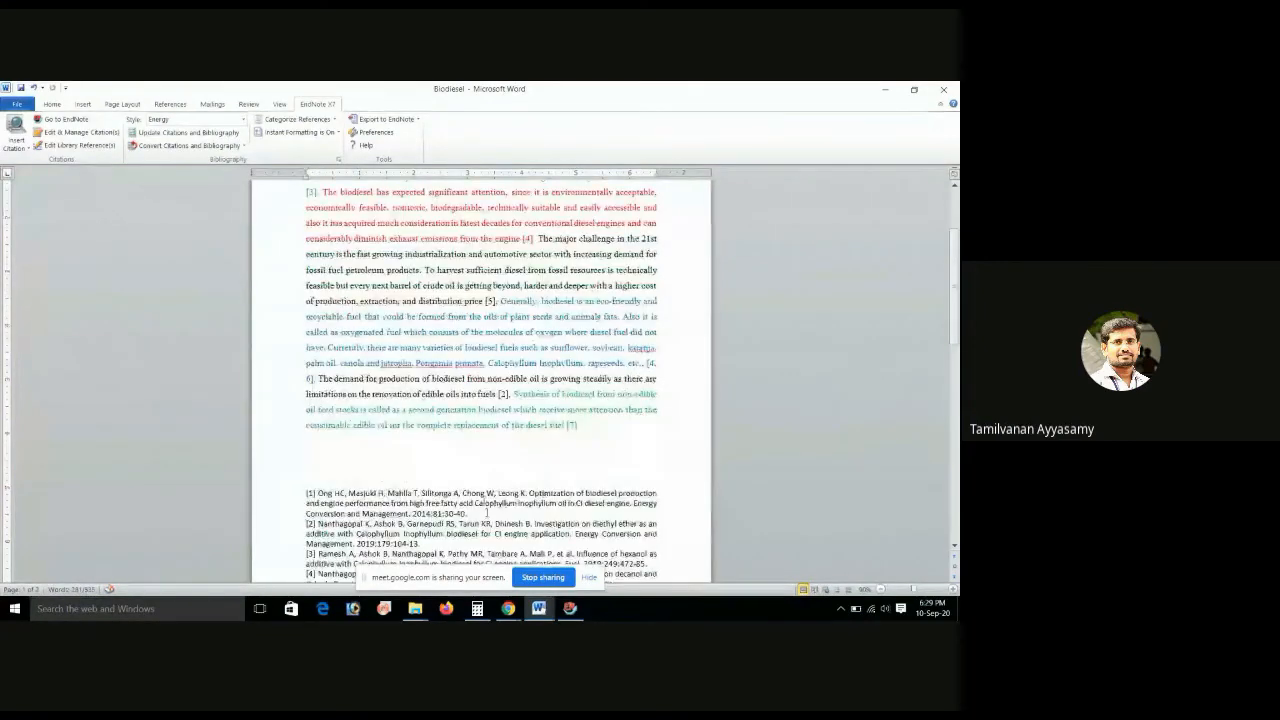
left_click(487, 513)
scroll(487, 512, "down", 2)
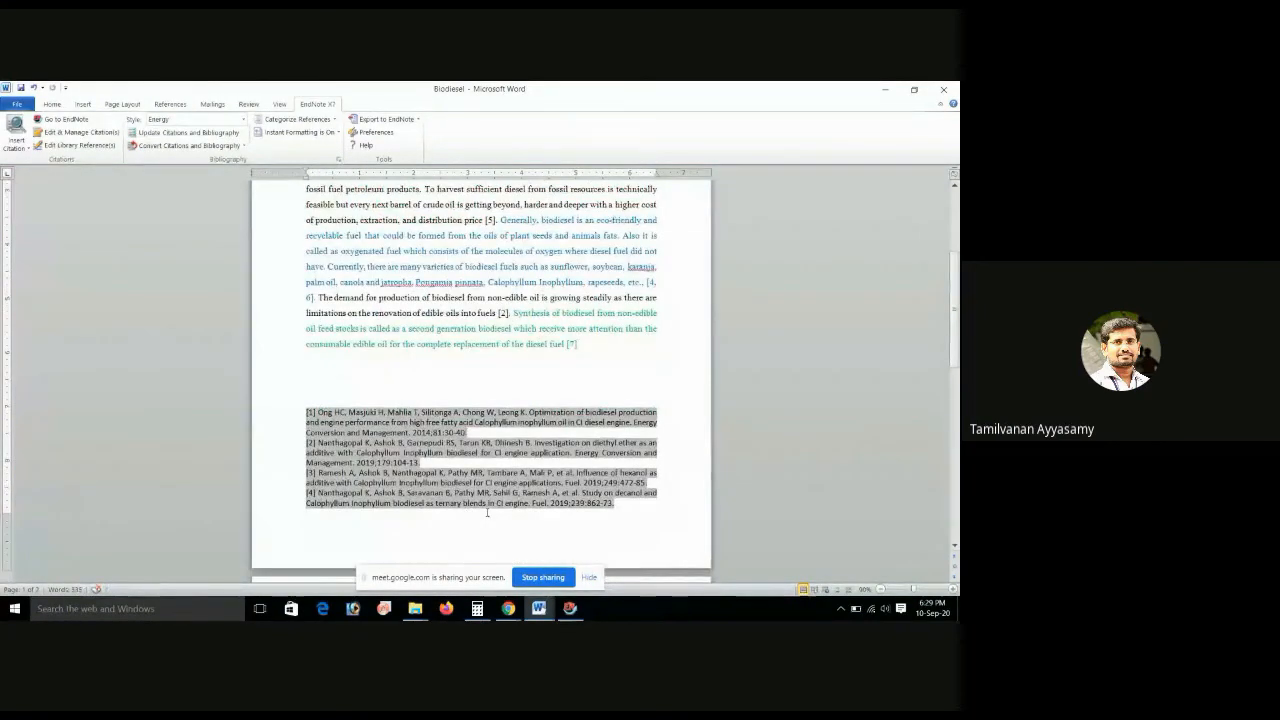
- Return to the Energy style in EndNote and display its bibliography templates for the reference types
left_click(566, 612)
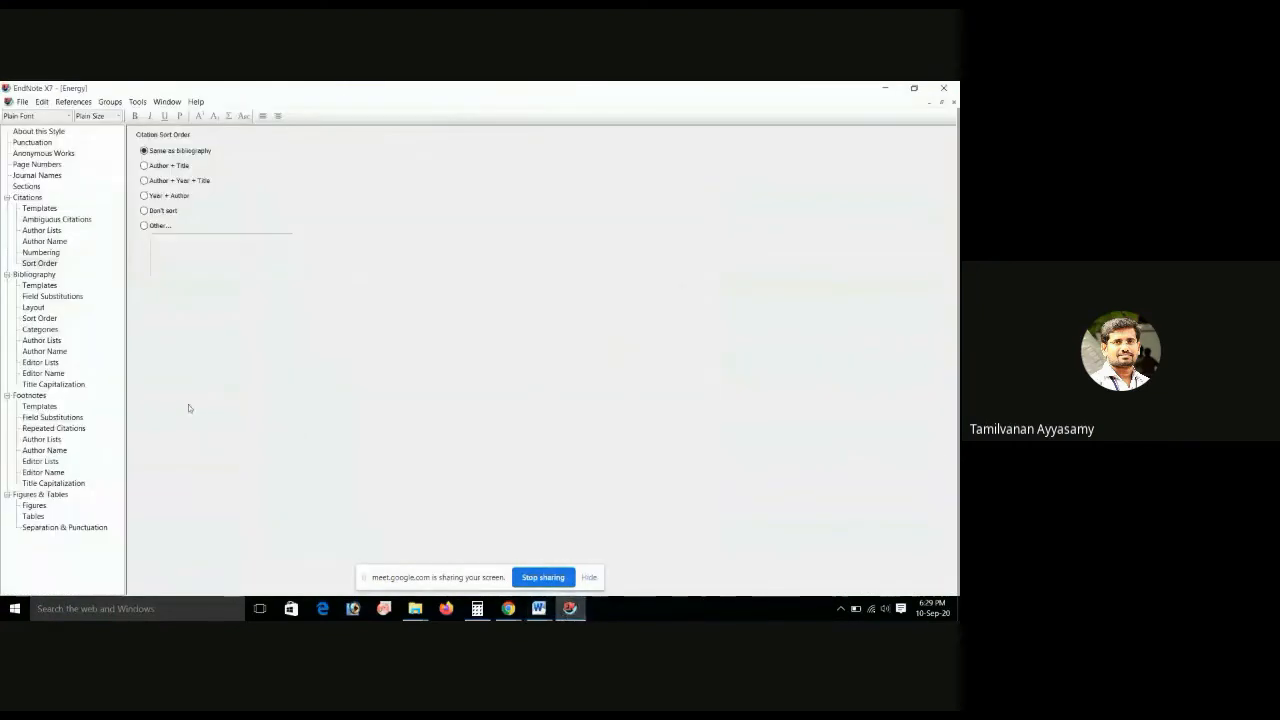
left_click(38, 274)
left_click(38, 285)
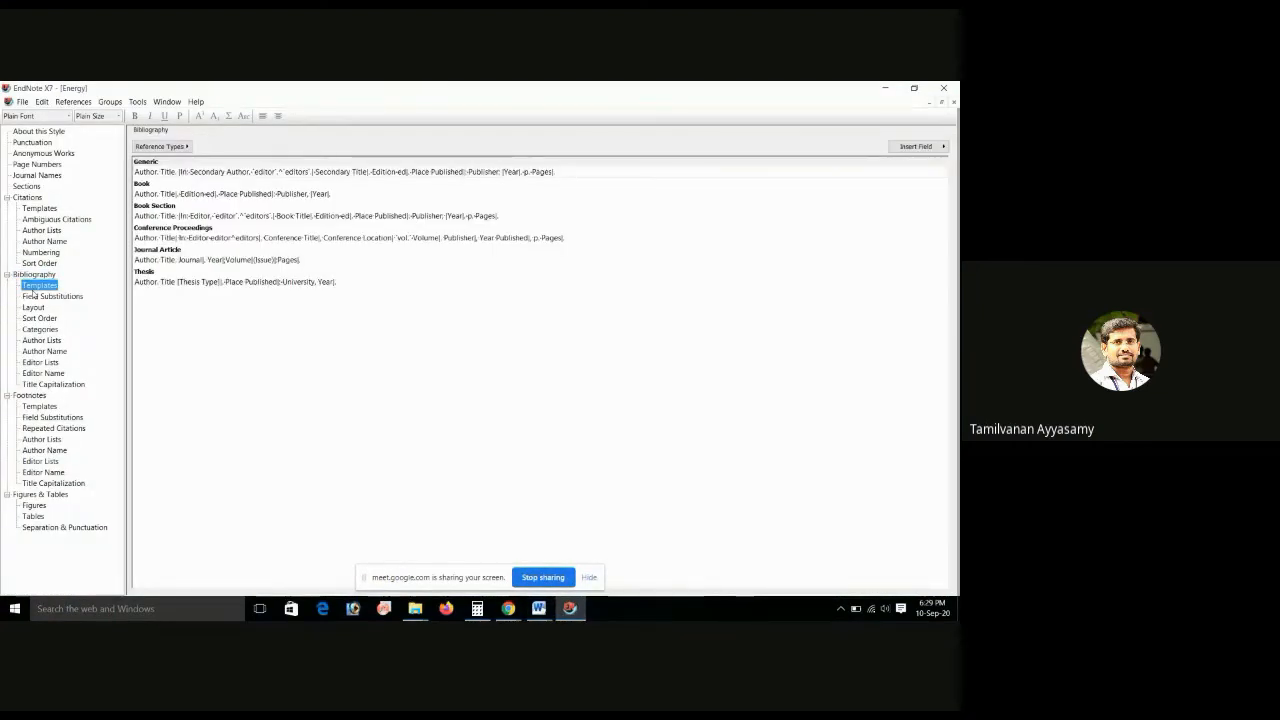
- Compare the Journal Article bibliography template with the title, journal and page range of reference [1] in the Biodiesel document in Word
left_click(257, 260)
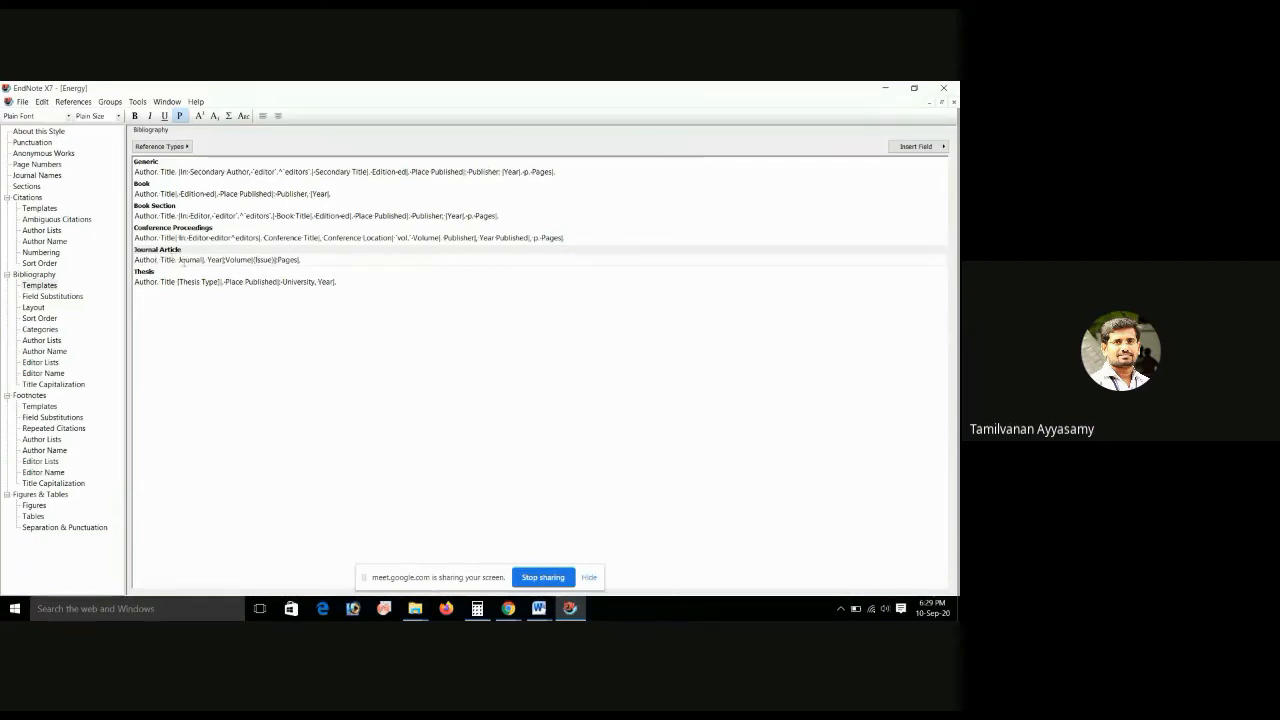
mouse_move(539, 606)
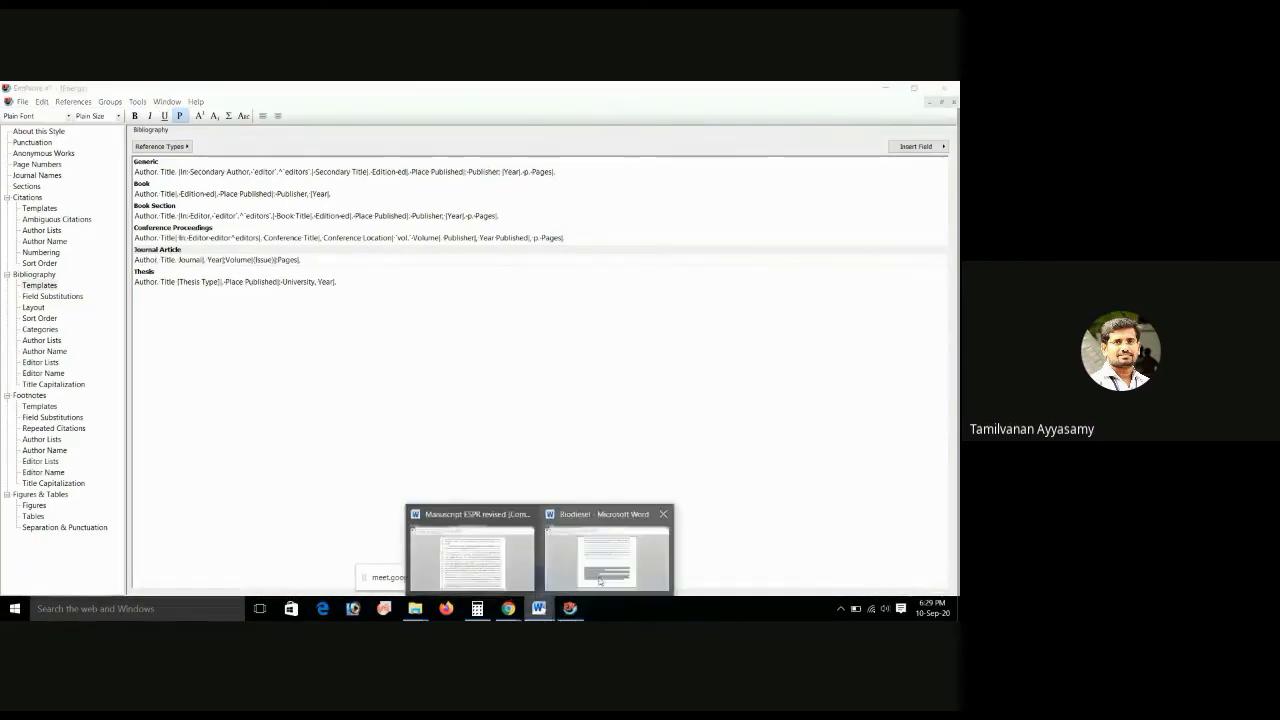
left_click(612, 570)
left_click_drag(318, 412, 657, 422)
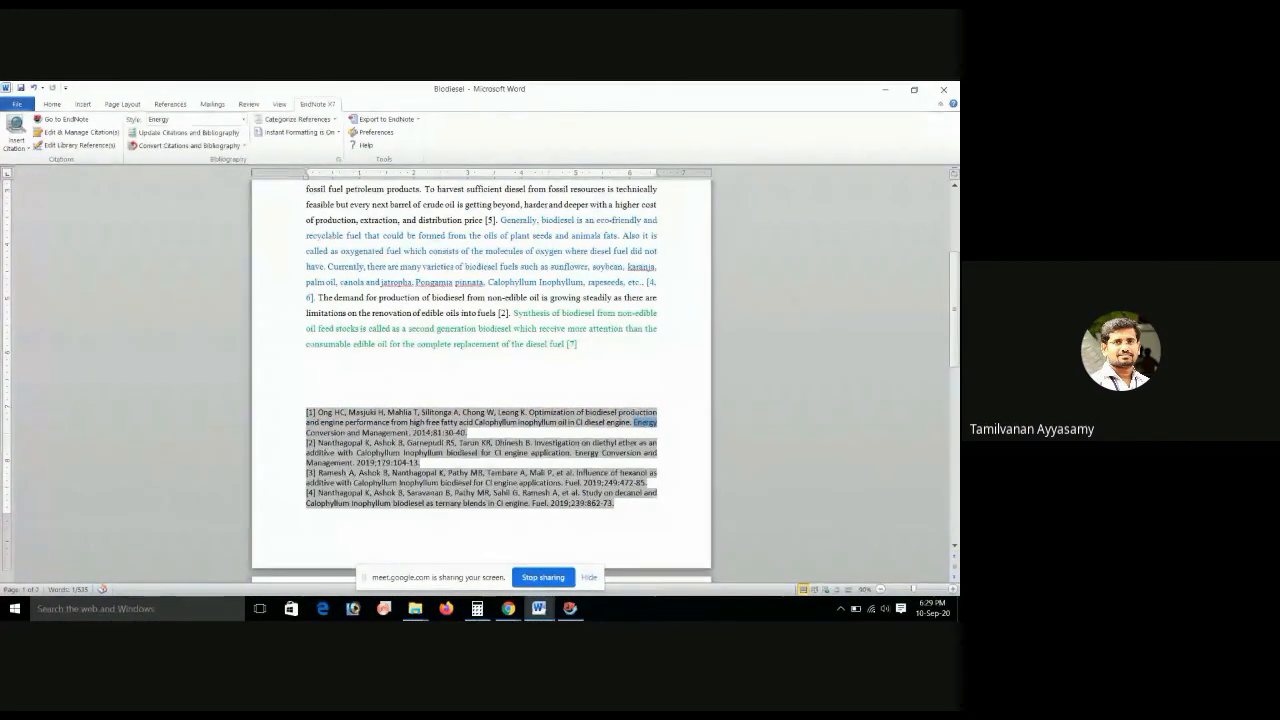
left_click_drag(657, 422, 433, 432)
left_click_drag(467, 432, 444, 432)
- Return to the Energy style in EndNote and move the Year field of the Journal Article template between Author and Title, followed by a semicolon
left_click(570, 608)
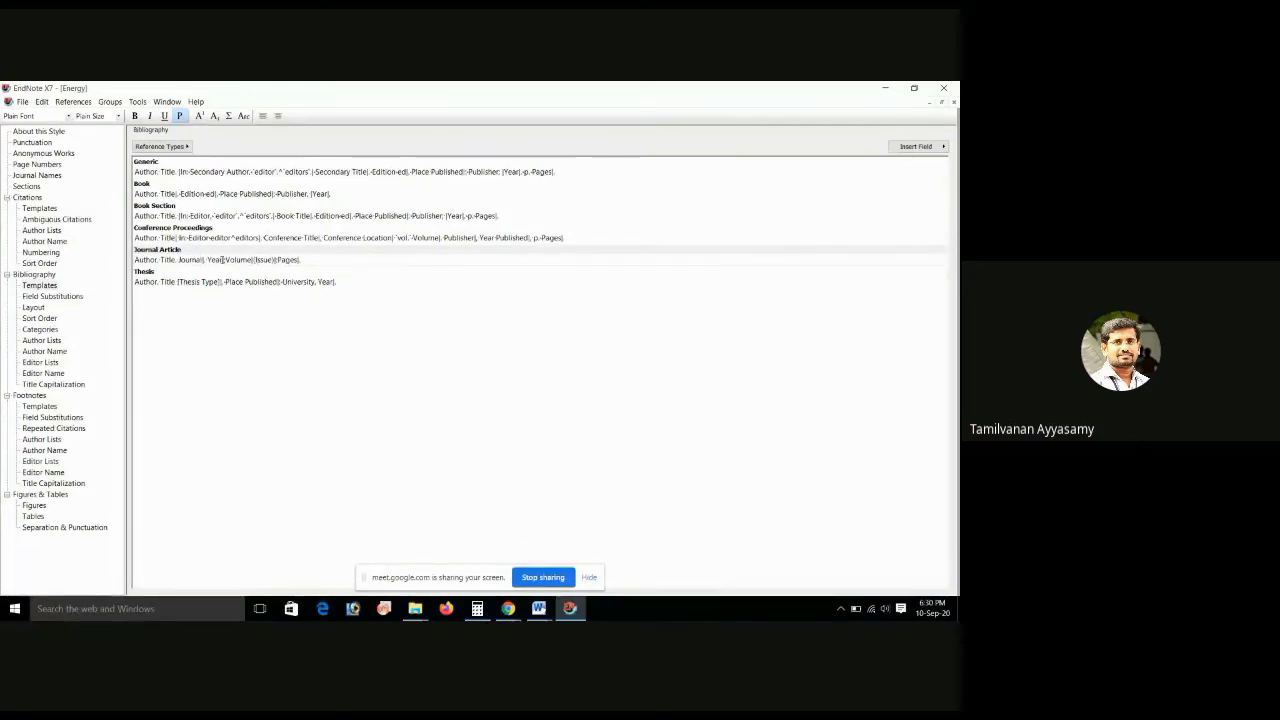
double_click(221, 259)
left_click_drag(226, 260, 214, 260)
key("Delete")
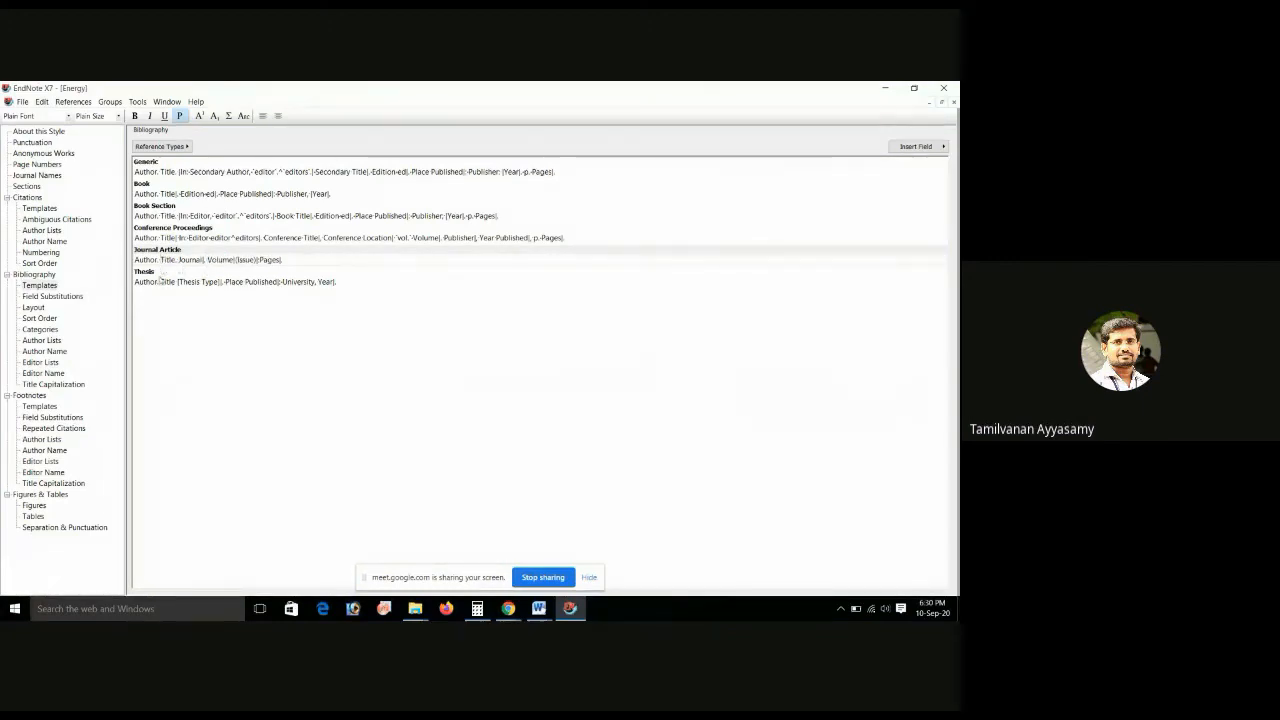
type("Year|;")
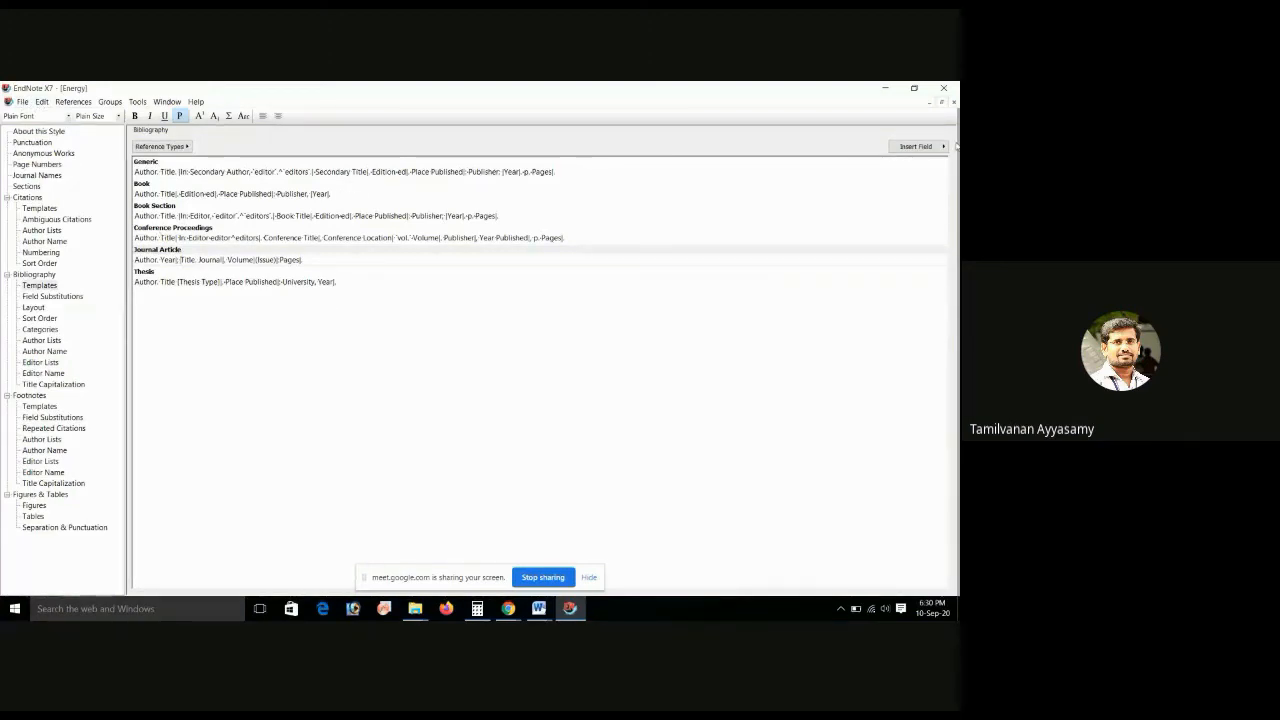
left_click(45, 330)
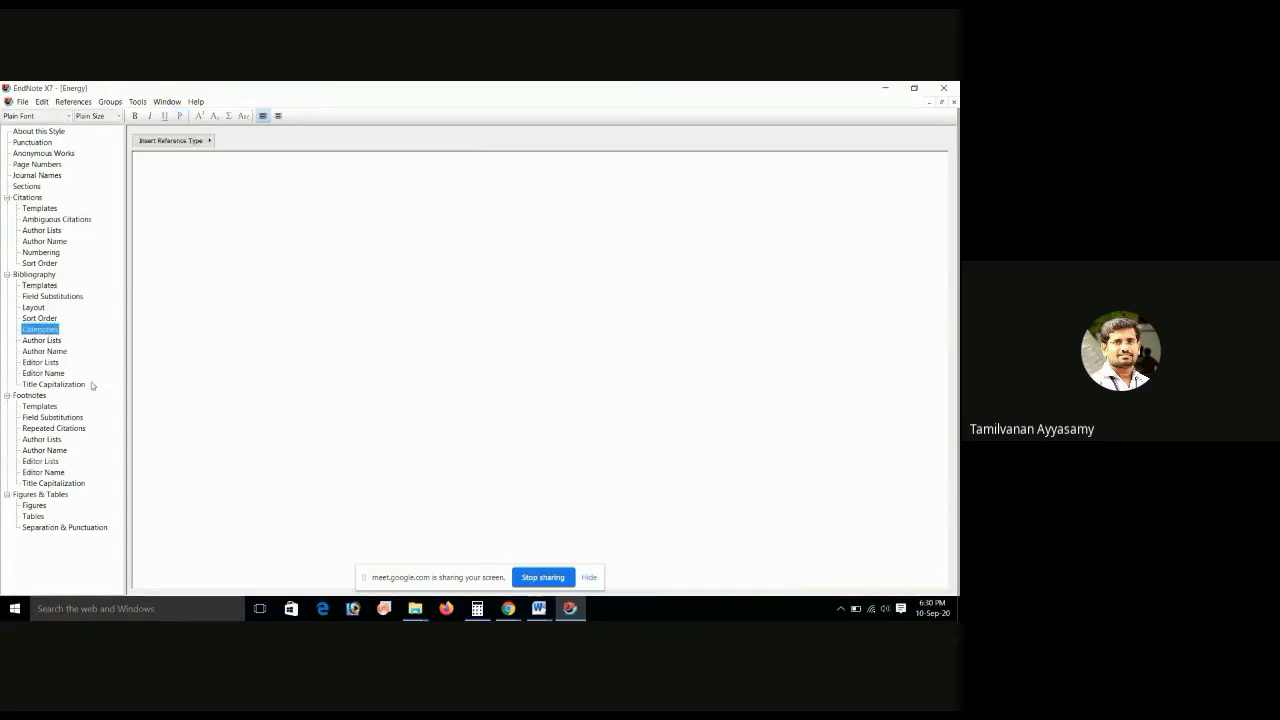
left_click(41, 288)
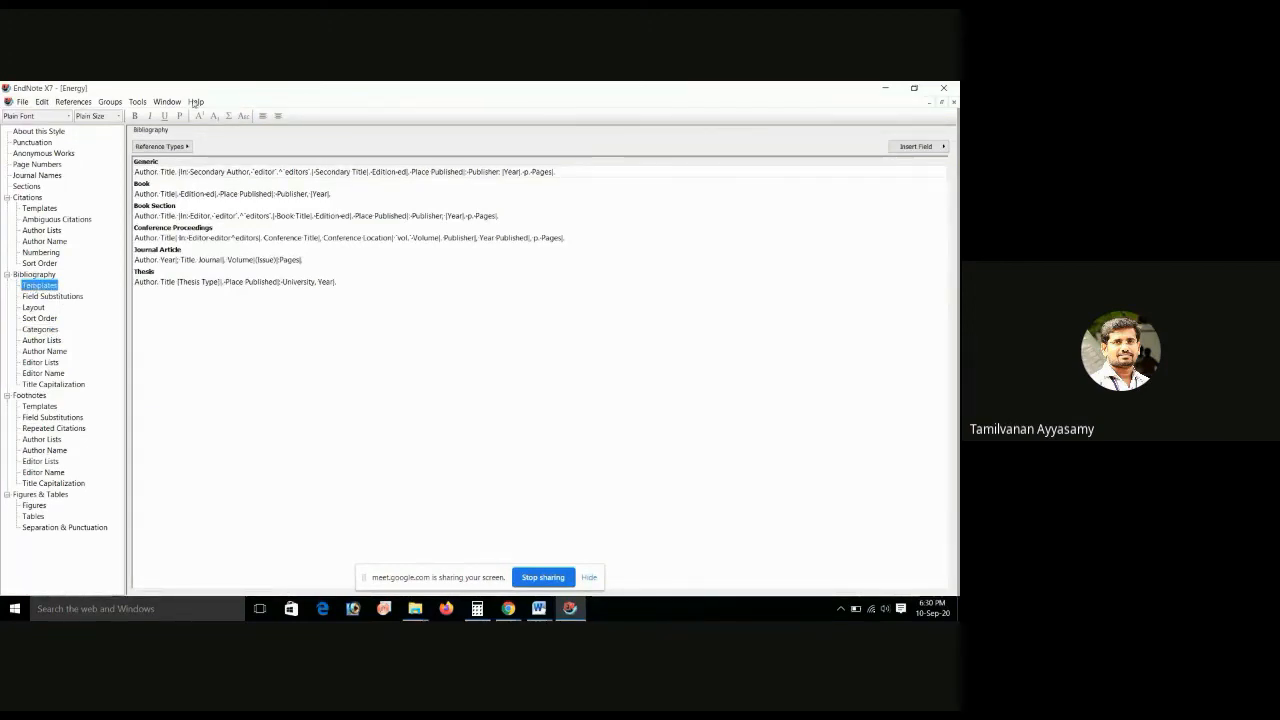
- Save the modified output style as a new style named Energy Copy
left_click(41, 102)
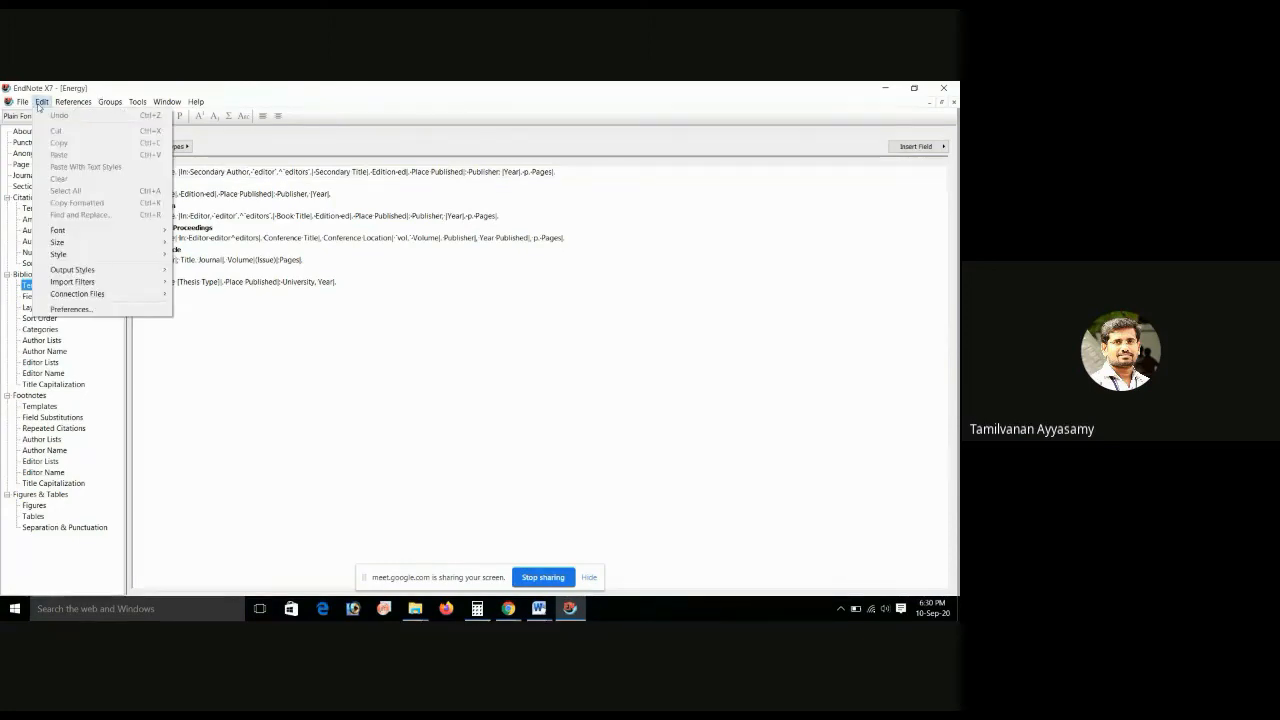
left_click(41, 102)
left_click(21, 102)
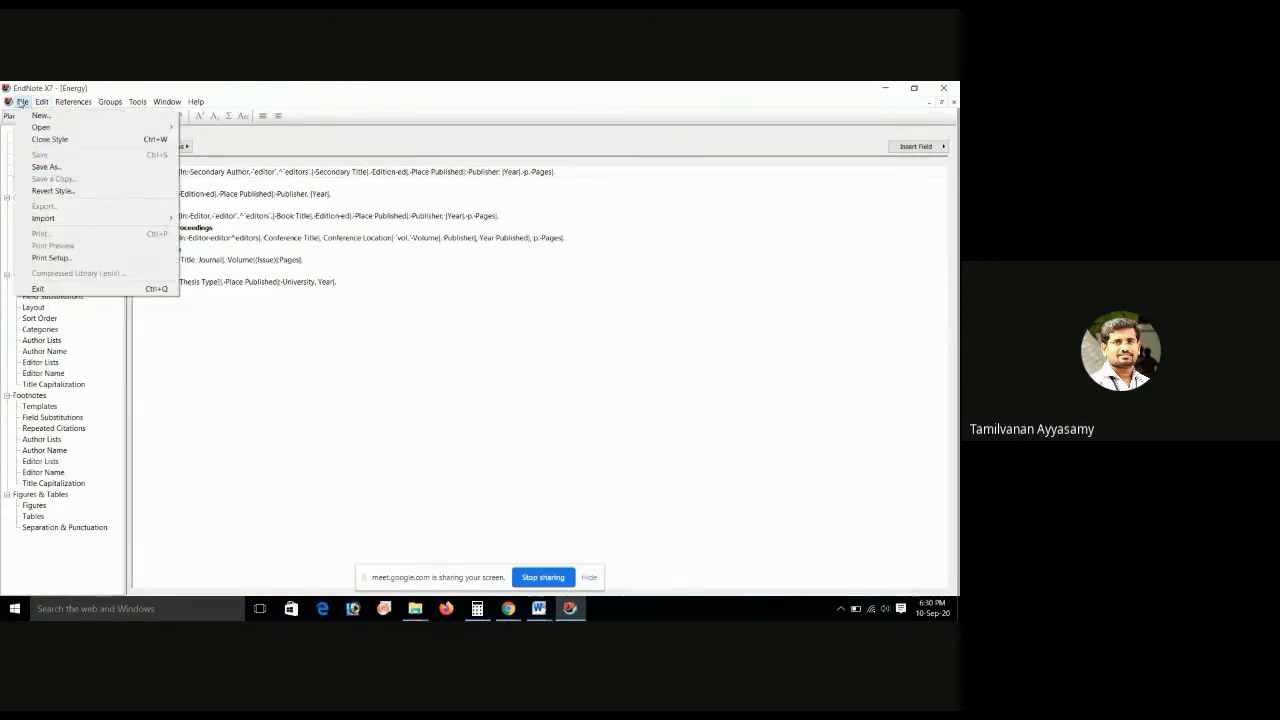
left_click(56, 167)
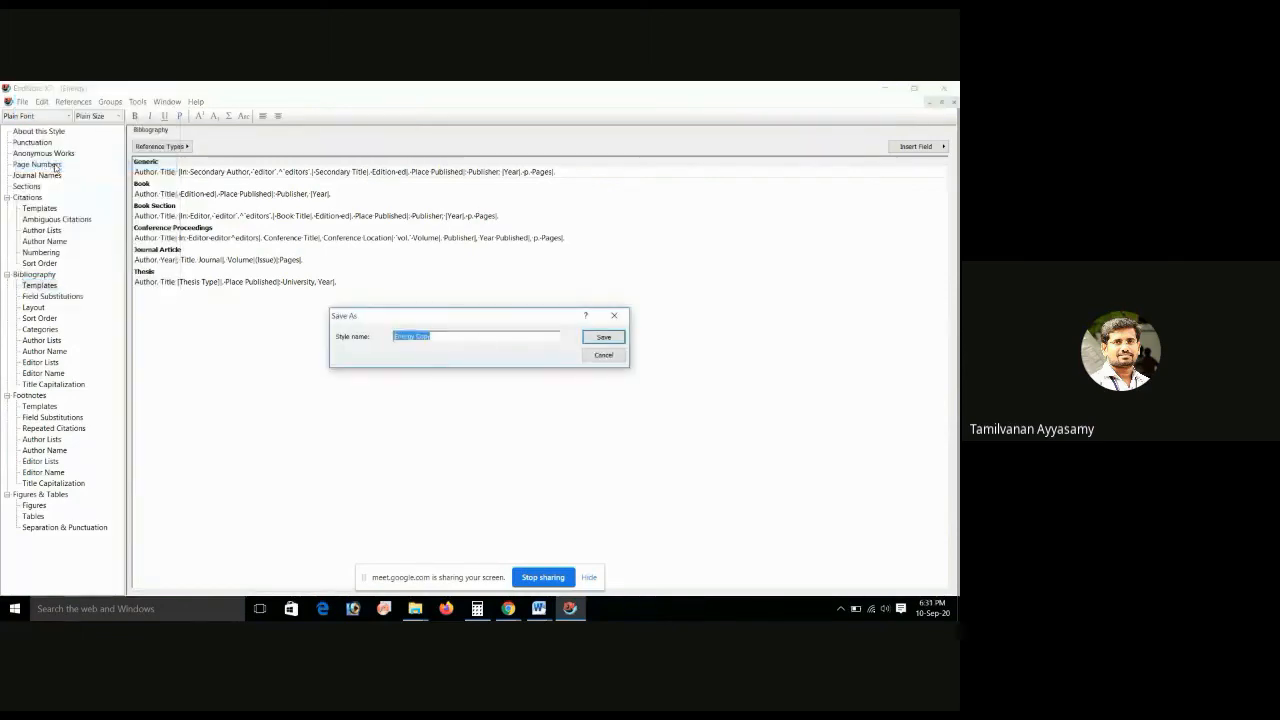
left_click(435, 336)
double_click(422, 336)
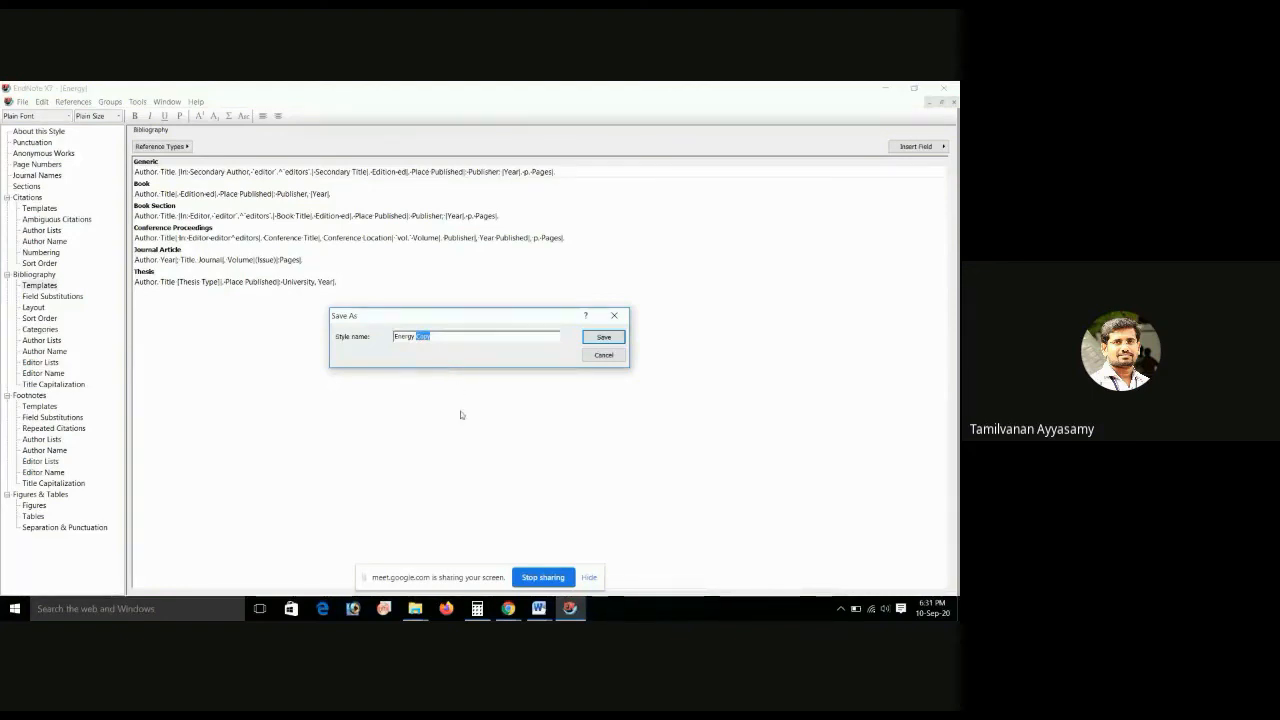
left_click(604, 338)
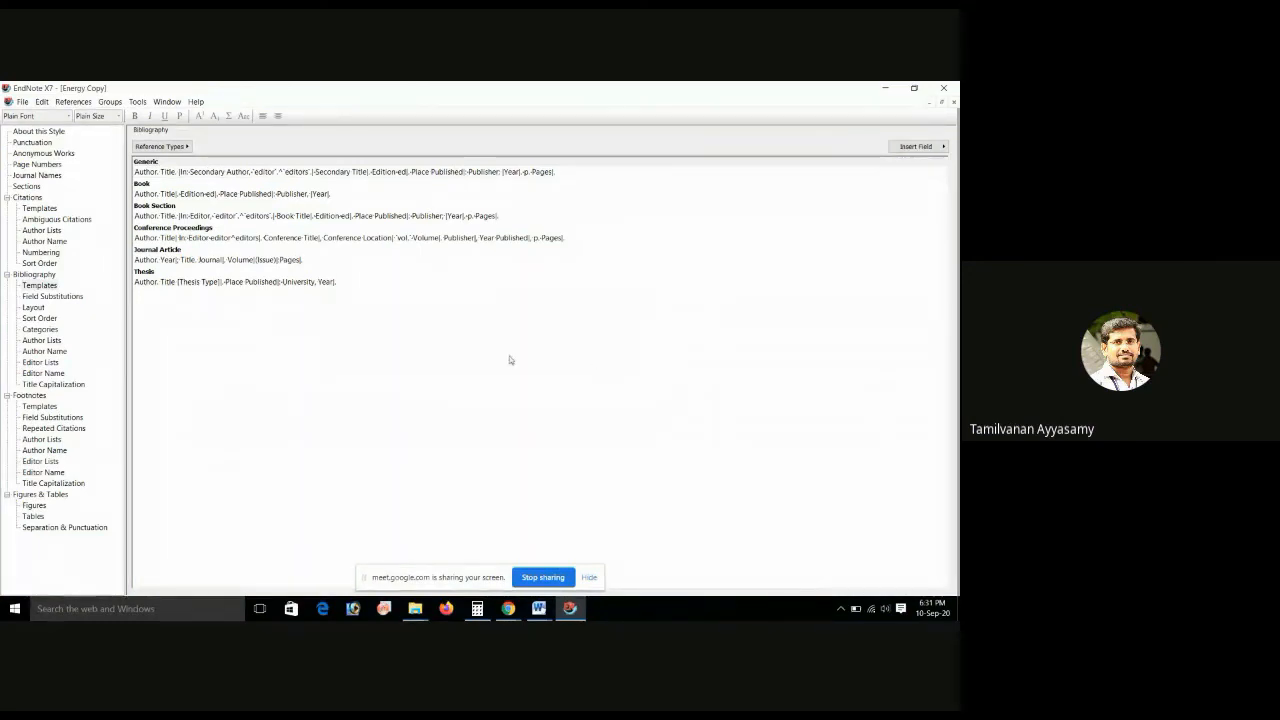
left_click(25, 104)
left_click(181, 240)
left_click(22, 101)
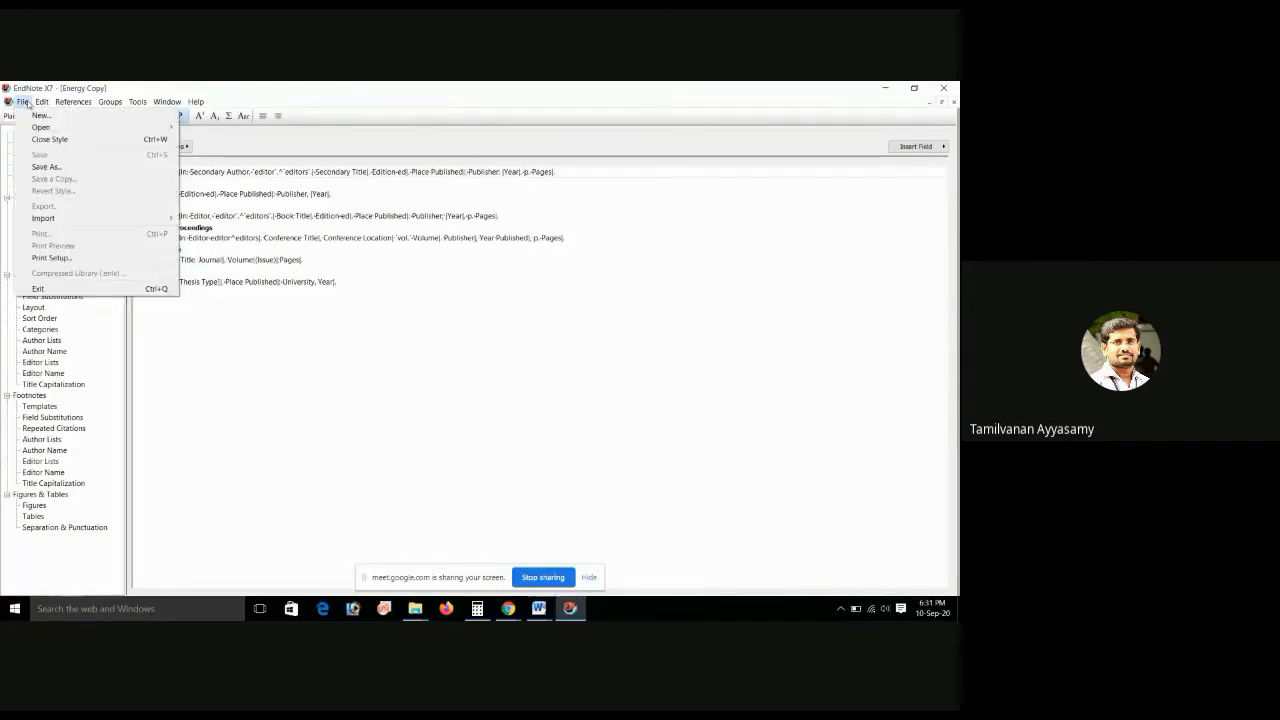
left_click(321, 329)
left_click(45, 103)
left_click(271, 340)
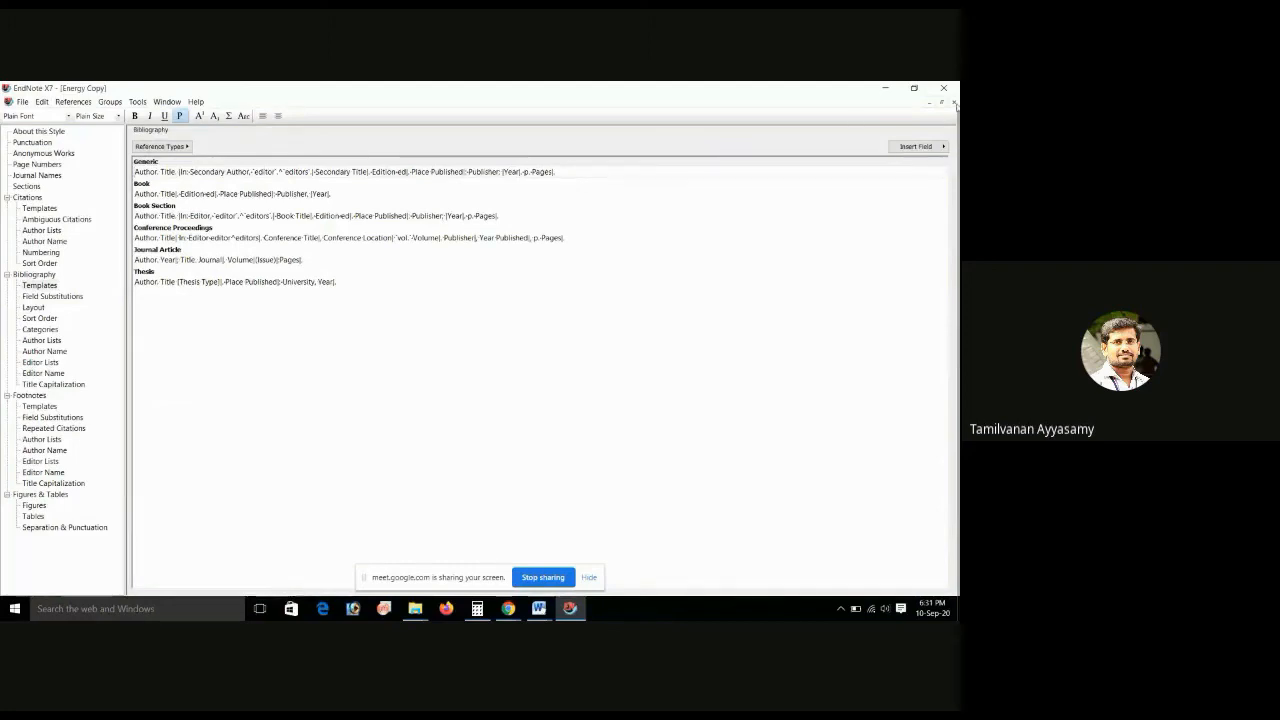
- Close the style editor and choose Energy Copy from the full style list as the library's output style
left_click(953, 102)
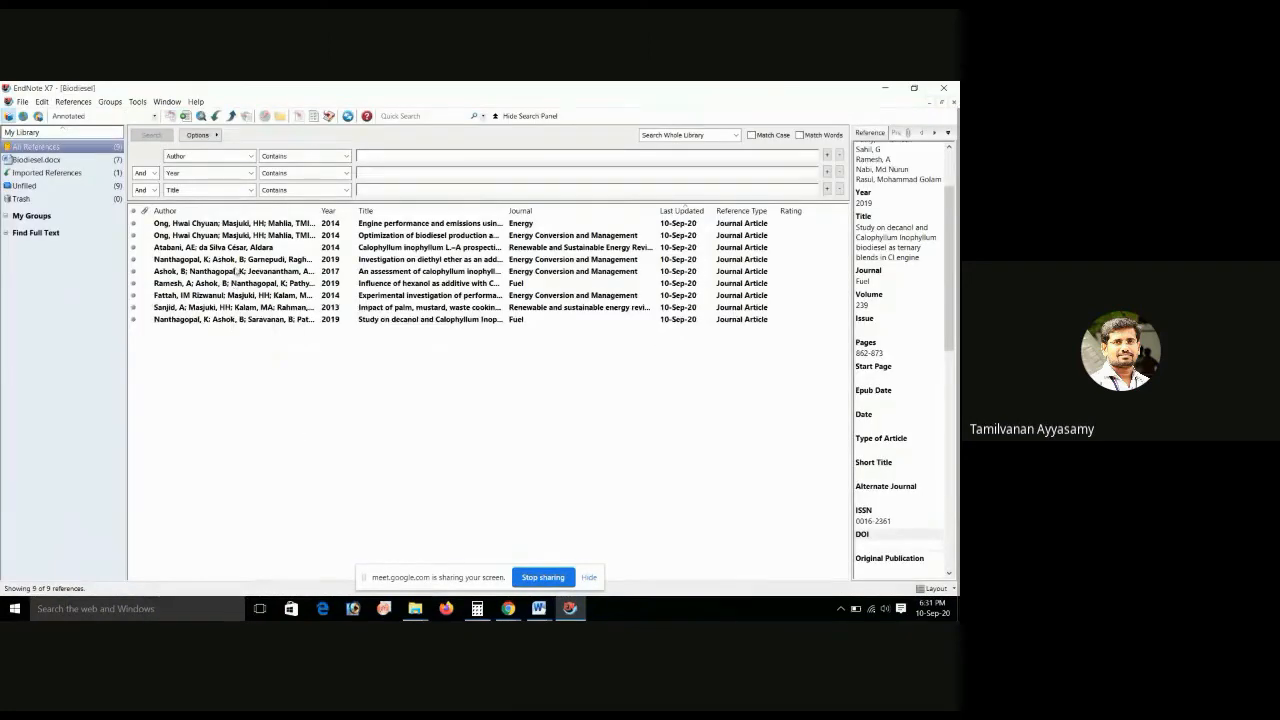
left_click(100, 116)
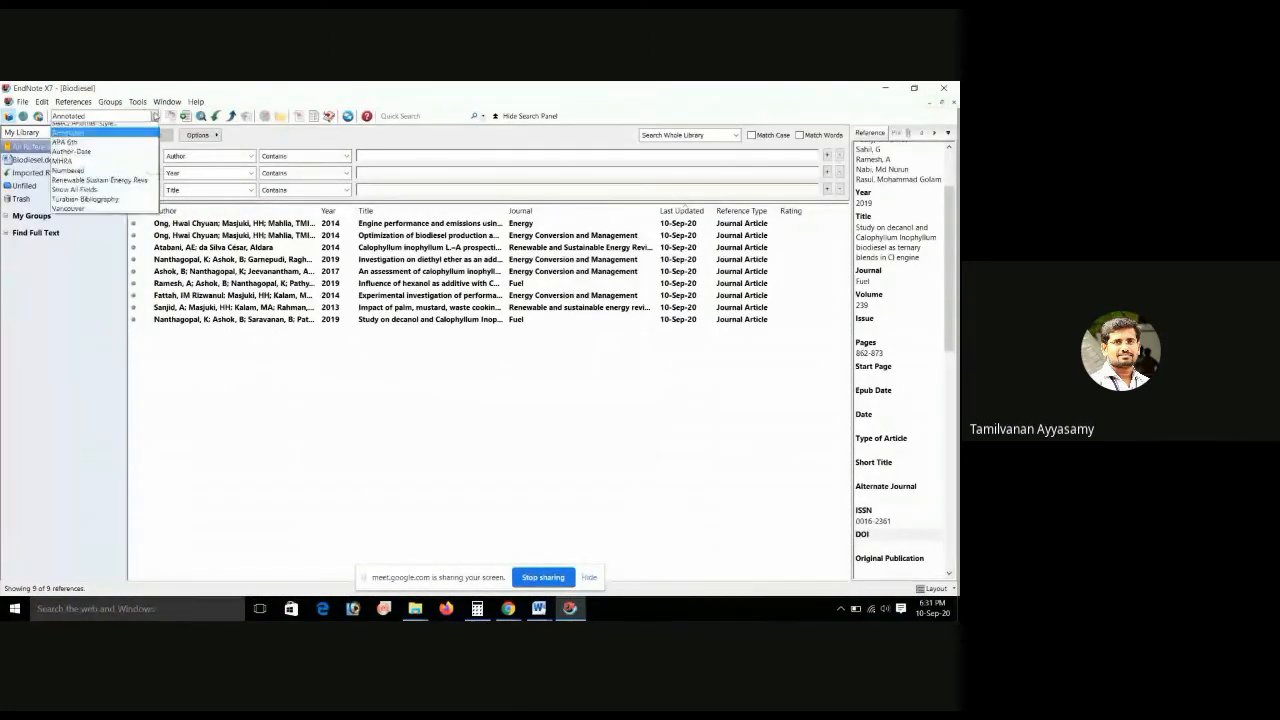
left_click(101, 129)
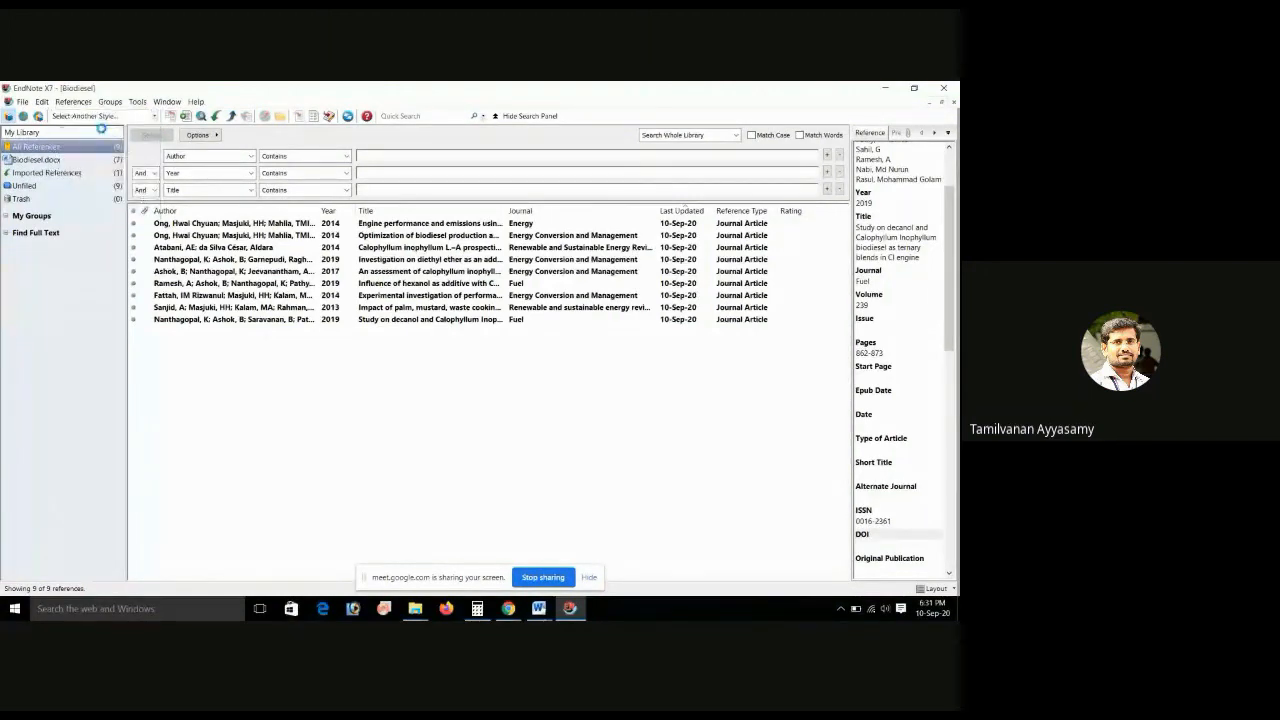
scroll(405, 295, "down", 5)
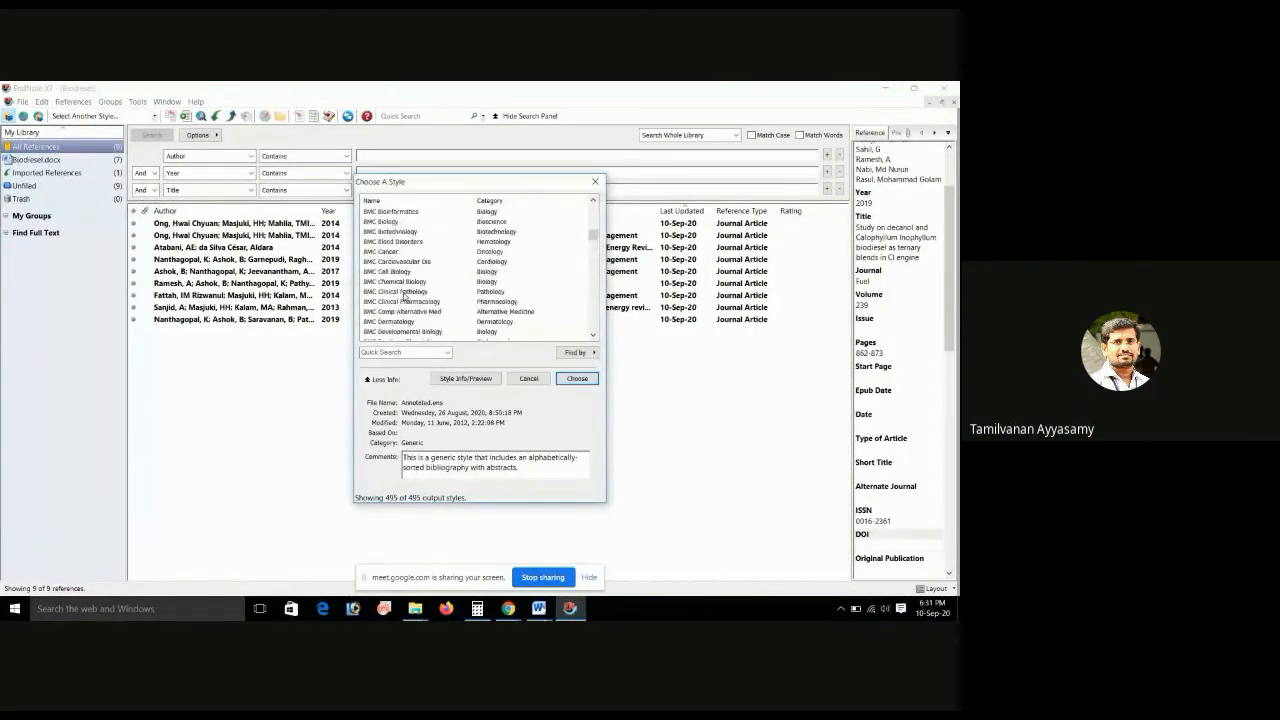
scroll(405, 297, "down", 15)
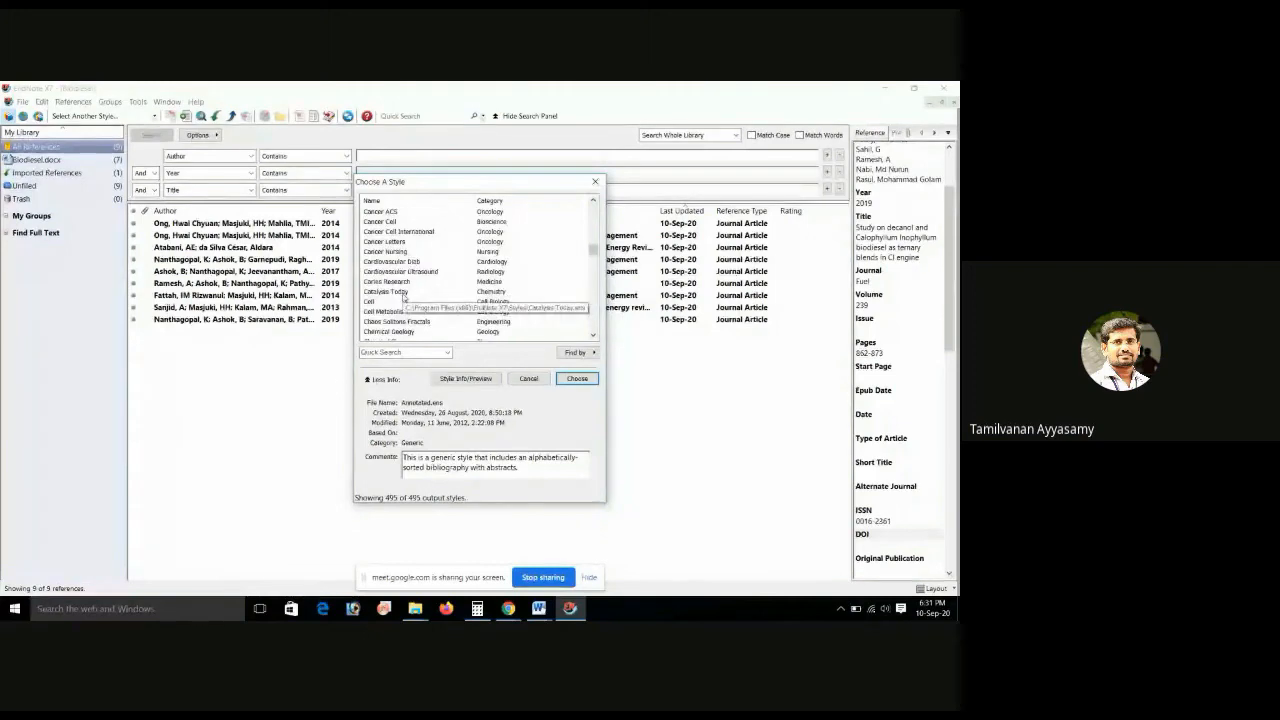
scroll(405, 297, "down", 15)
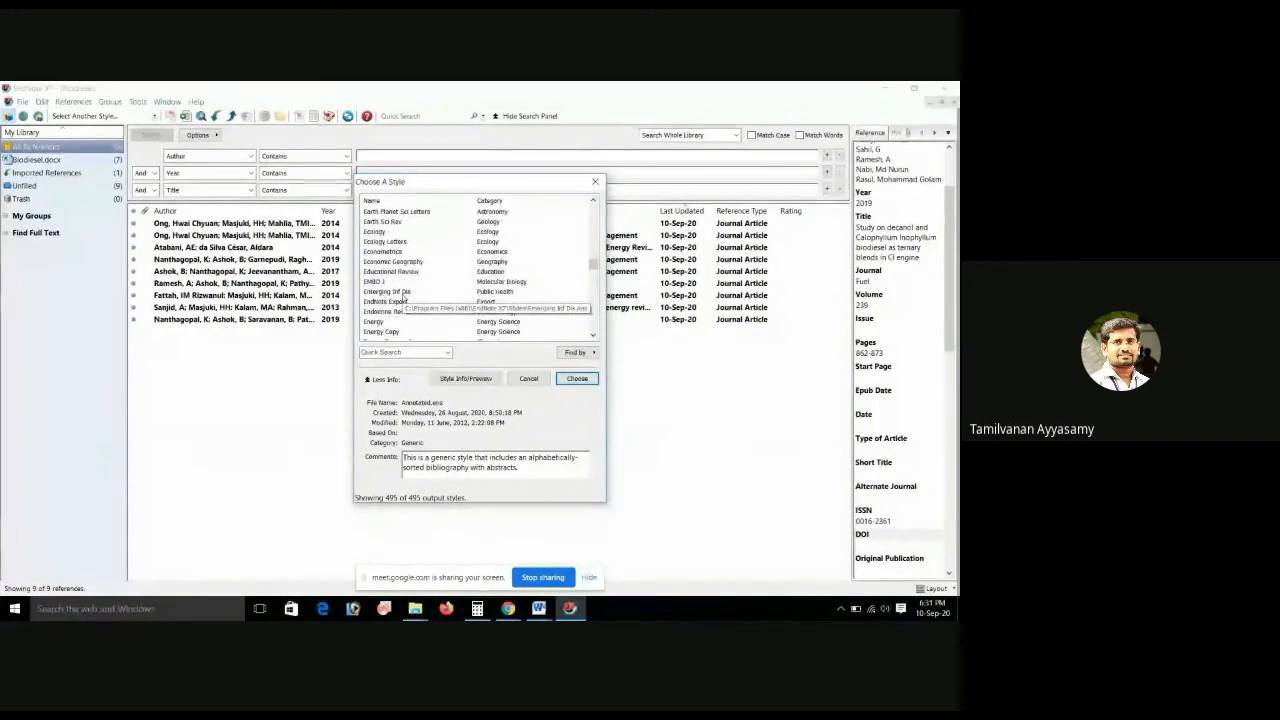
scroll(405, 297, "down", 3)
left_click(480, 241)
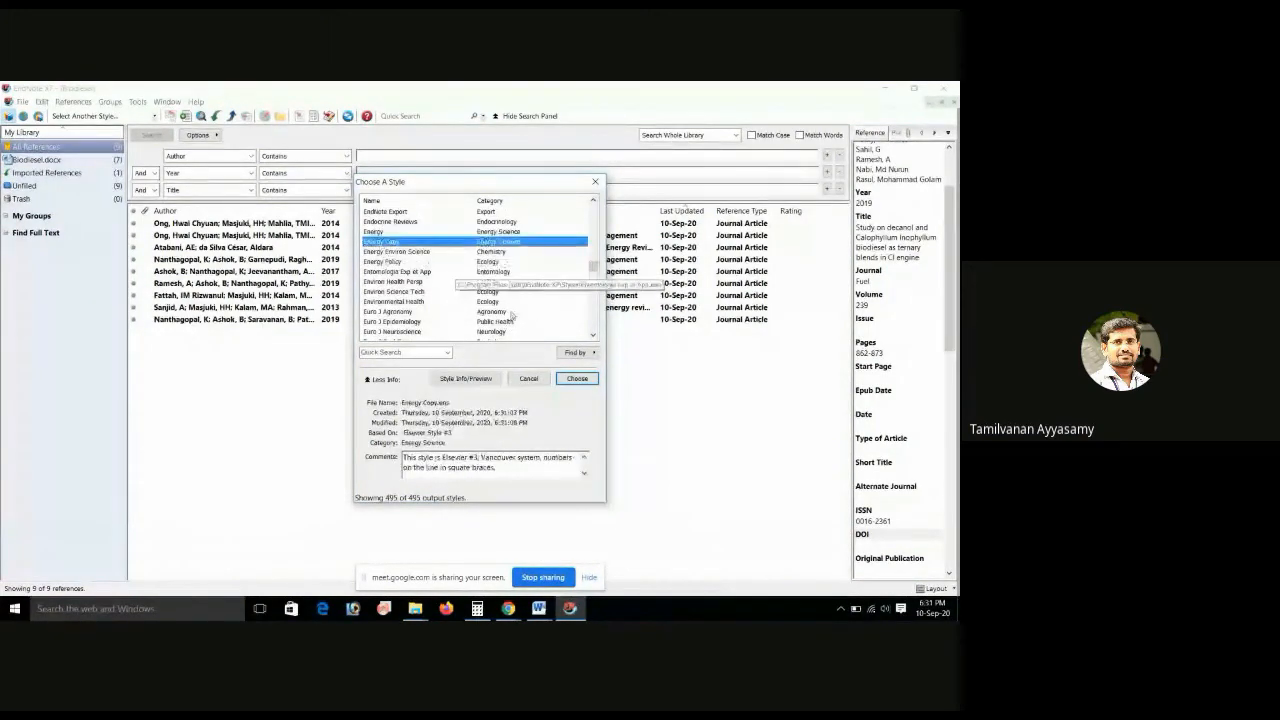
left_click(577, 378)
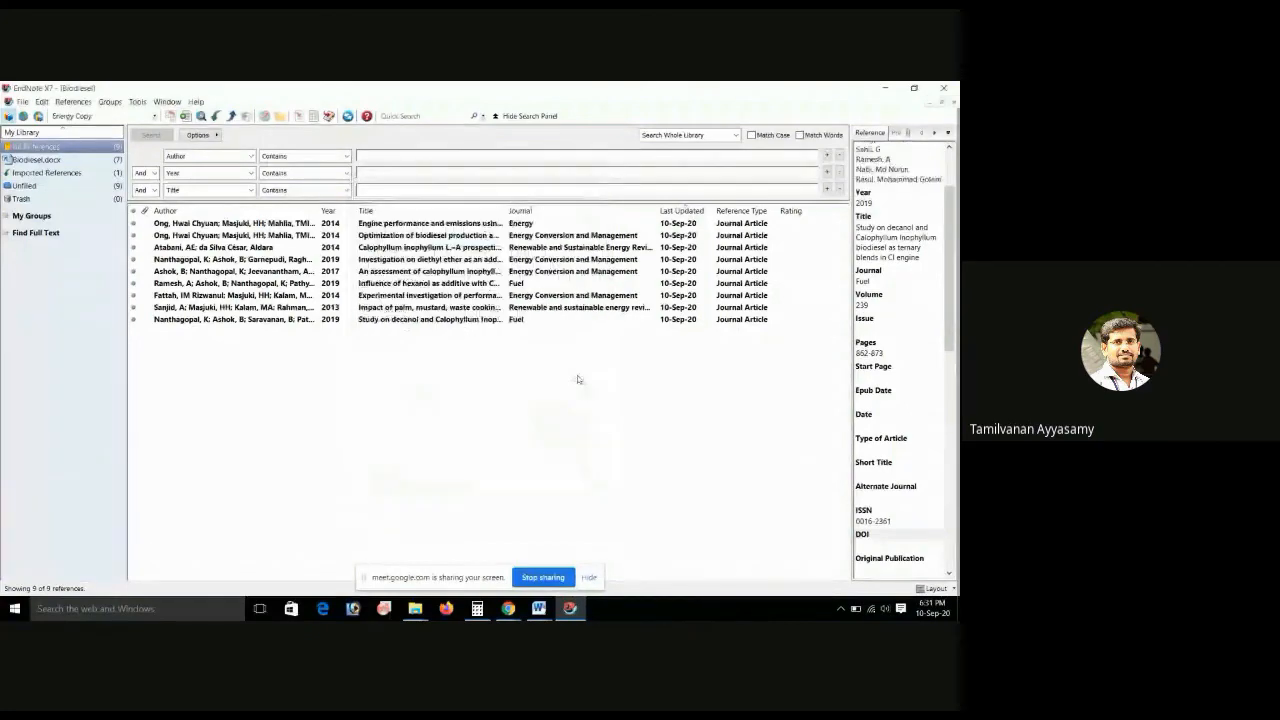
- Switch to the Biodiesel document in Word and format its citations and bibliography with the Energy Copy style
left_click(547, 617)
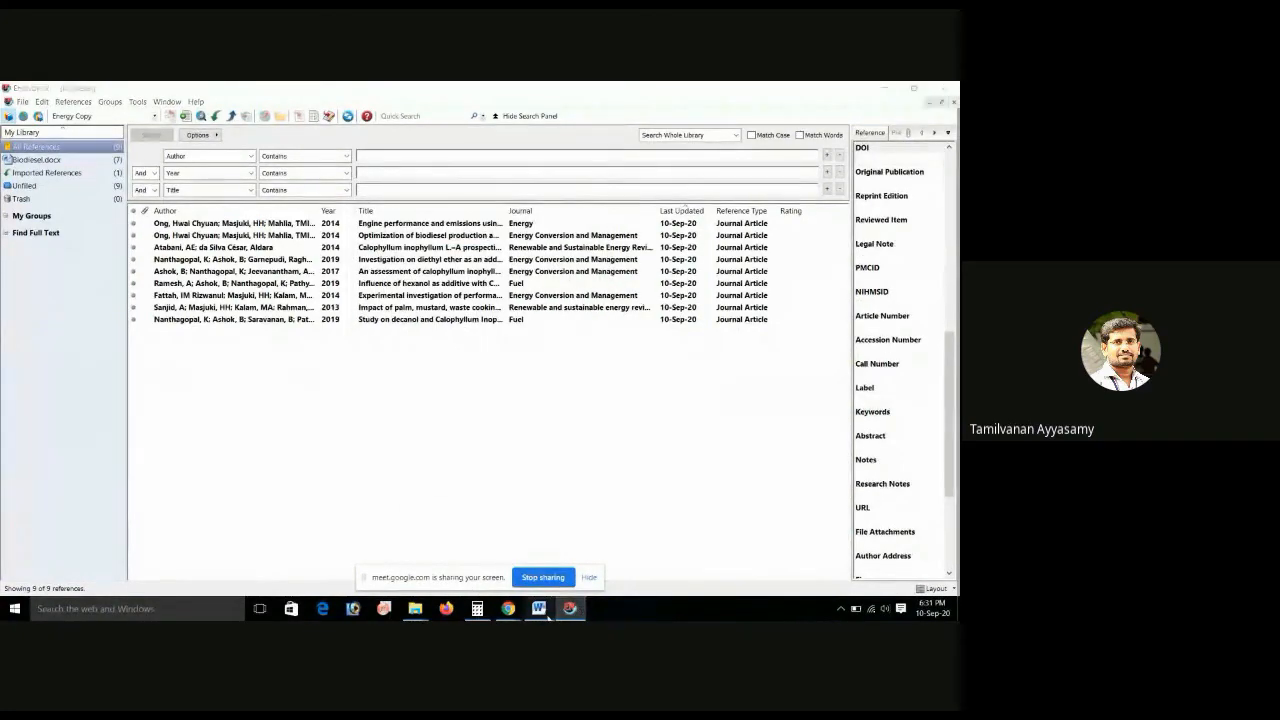
left_click(600, 556)
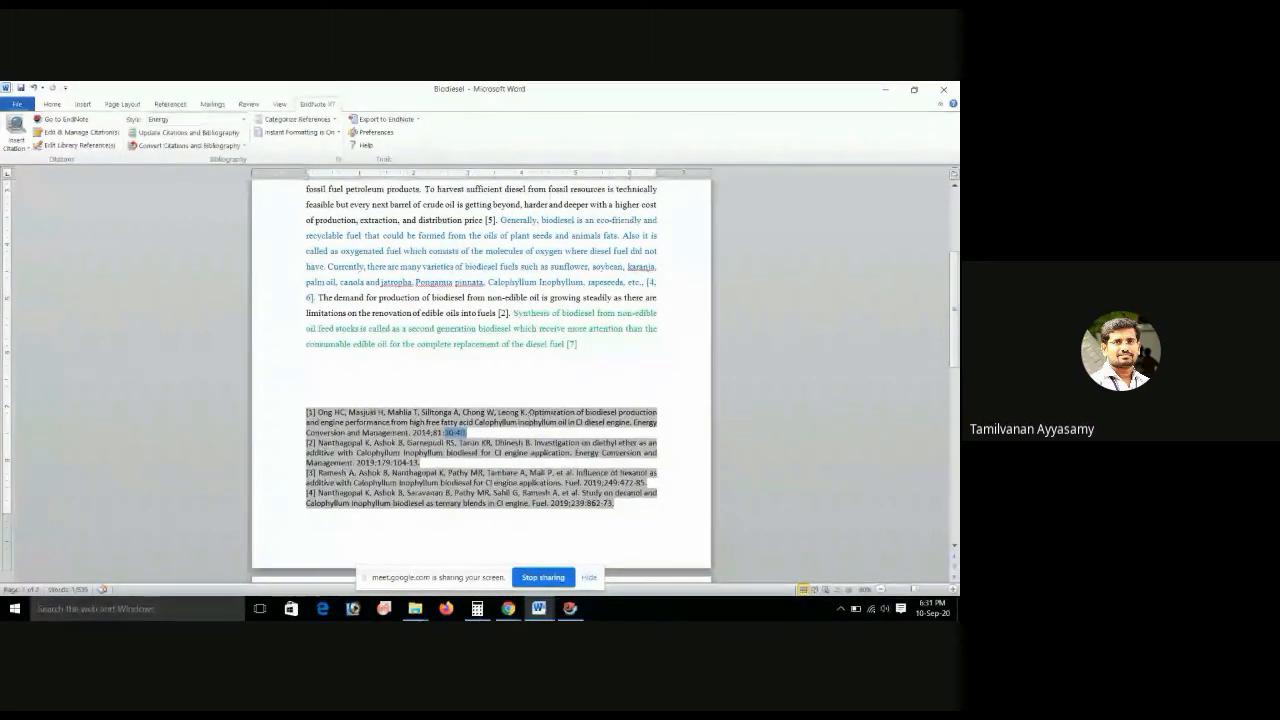
left_click_drag(529, 412, 630, 422)
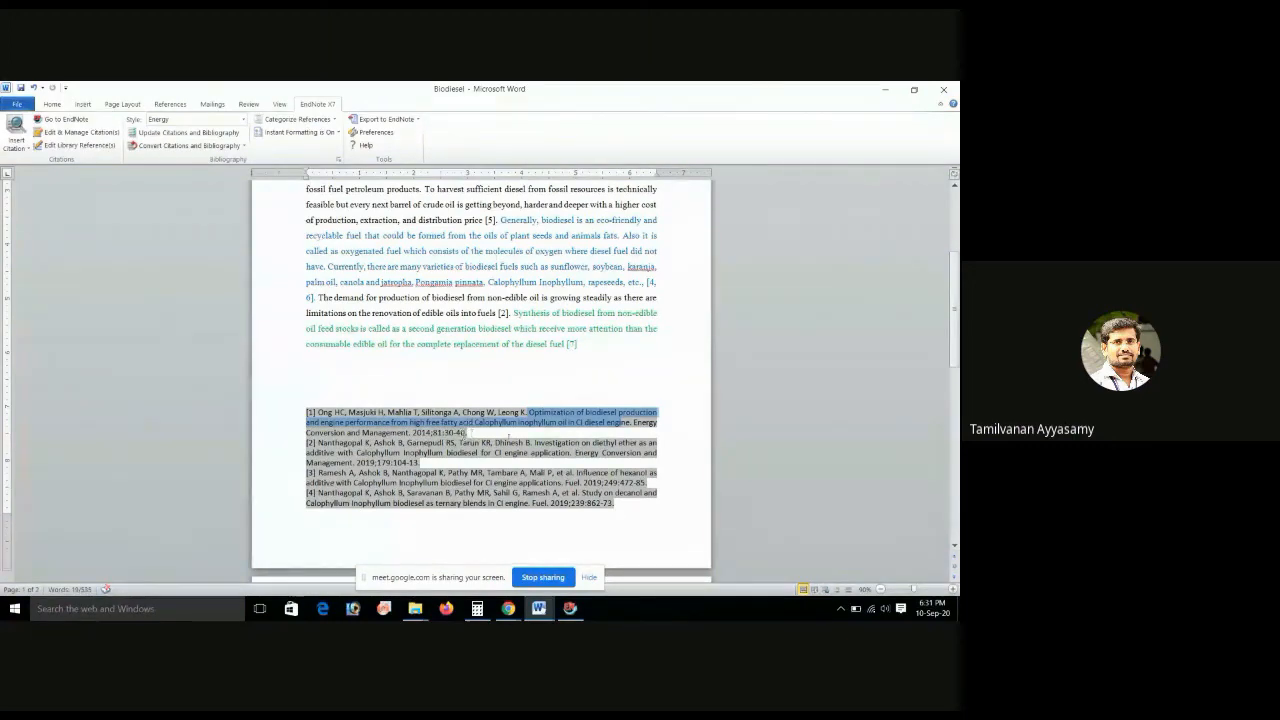
scroll(509, 435, "up", 4)
scroll(386, 393, "down", 3)
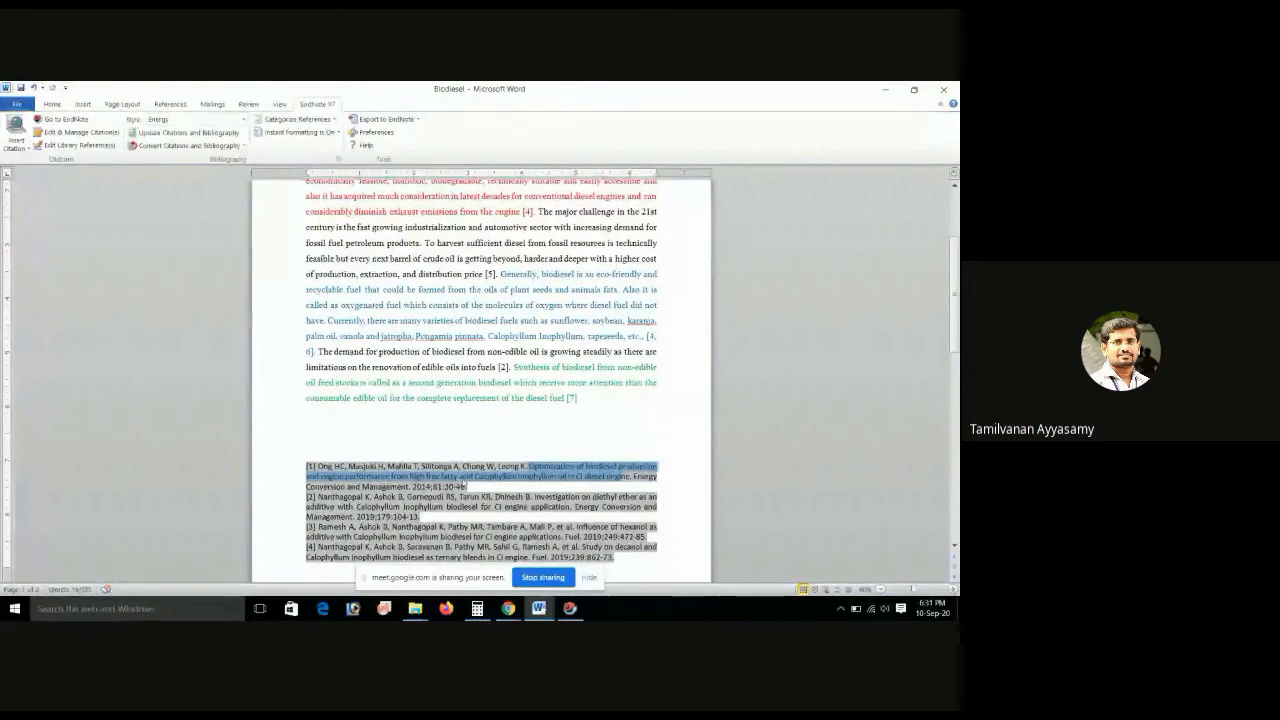
left_click(243, 119)
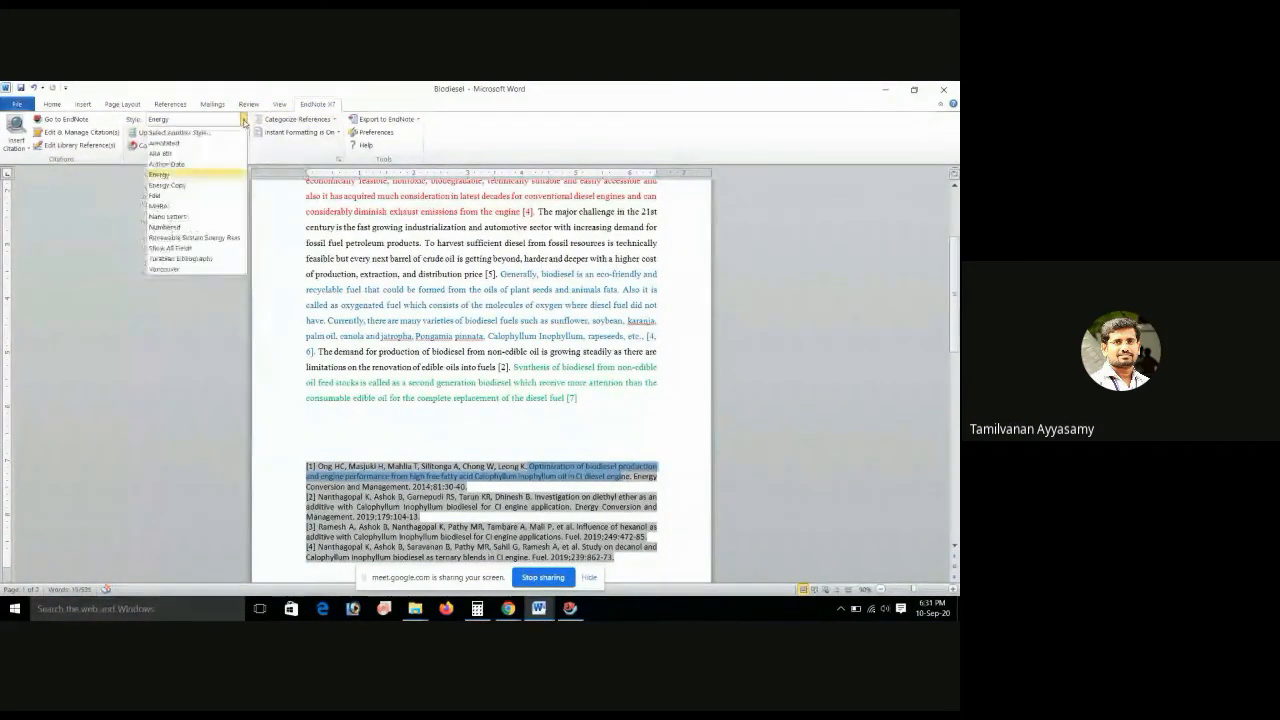
left_click(185, 185)
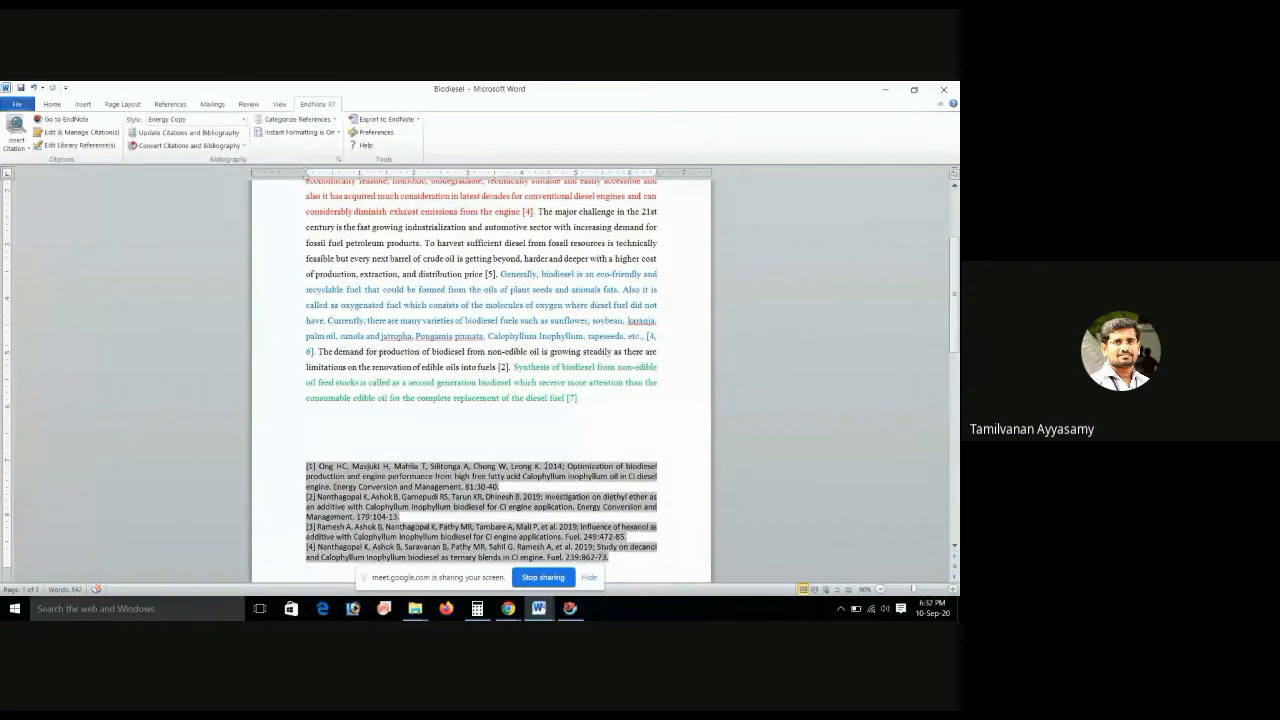
- Check where the publication year is placed in references [1] and [2] of the reformatted bibliography
double_click(553, 466)
scroll(545, 466, "down", 1)
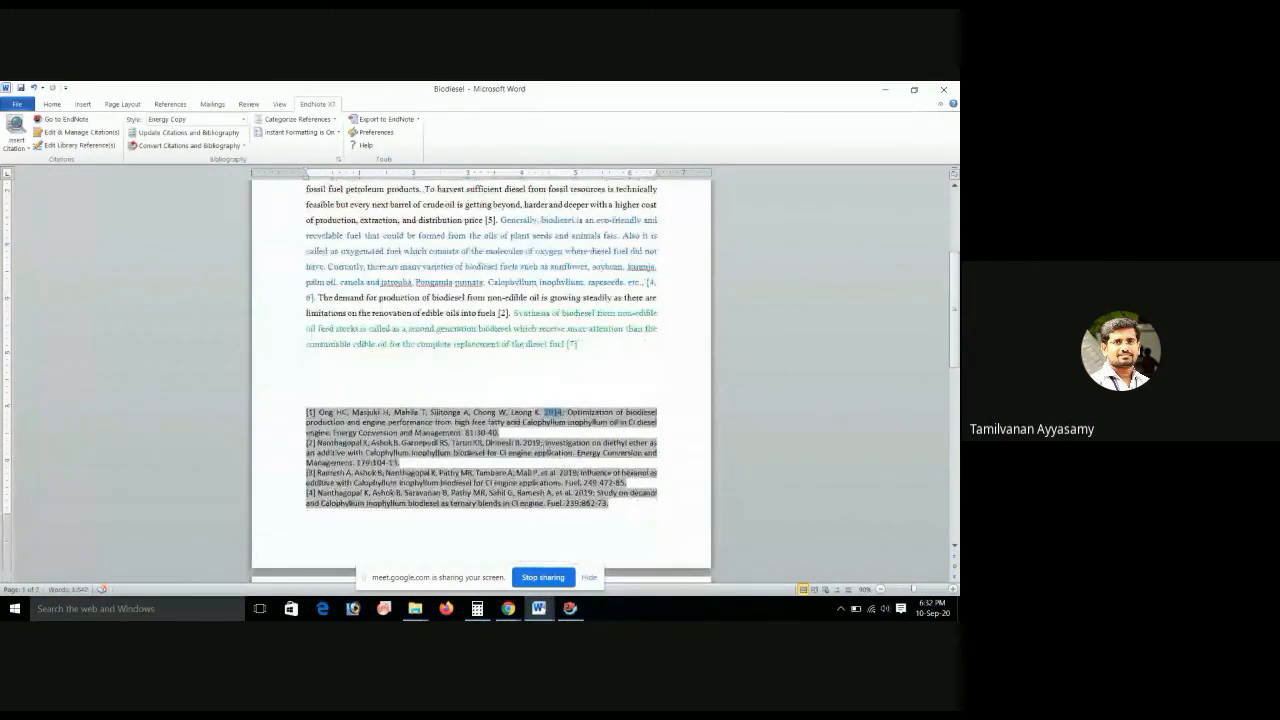
double_click(533, 442)
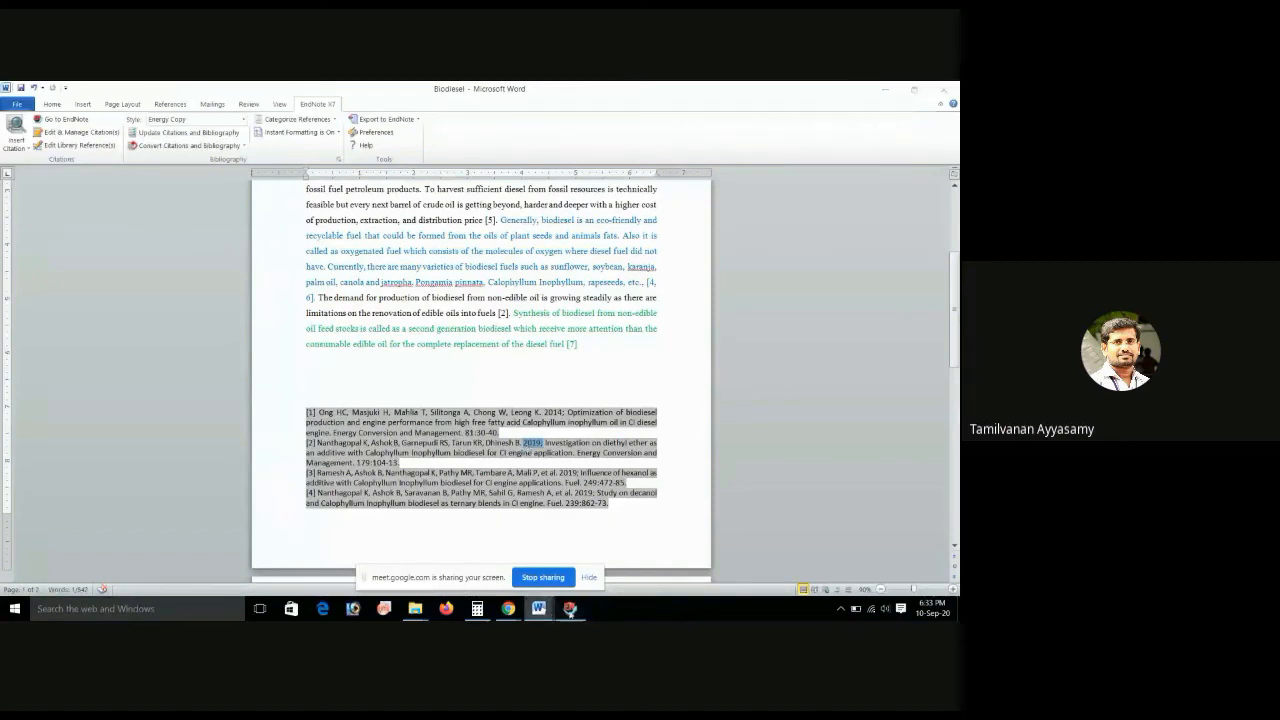
- Return to the library in EndNote and open the Energy Copy output style for editing
left_click(570, 608)
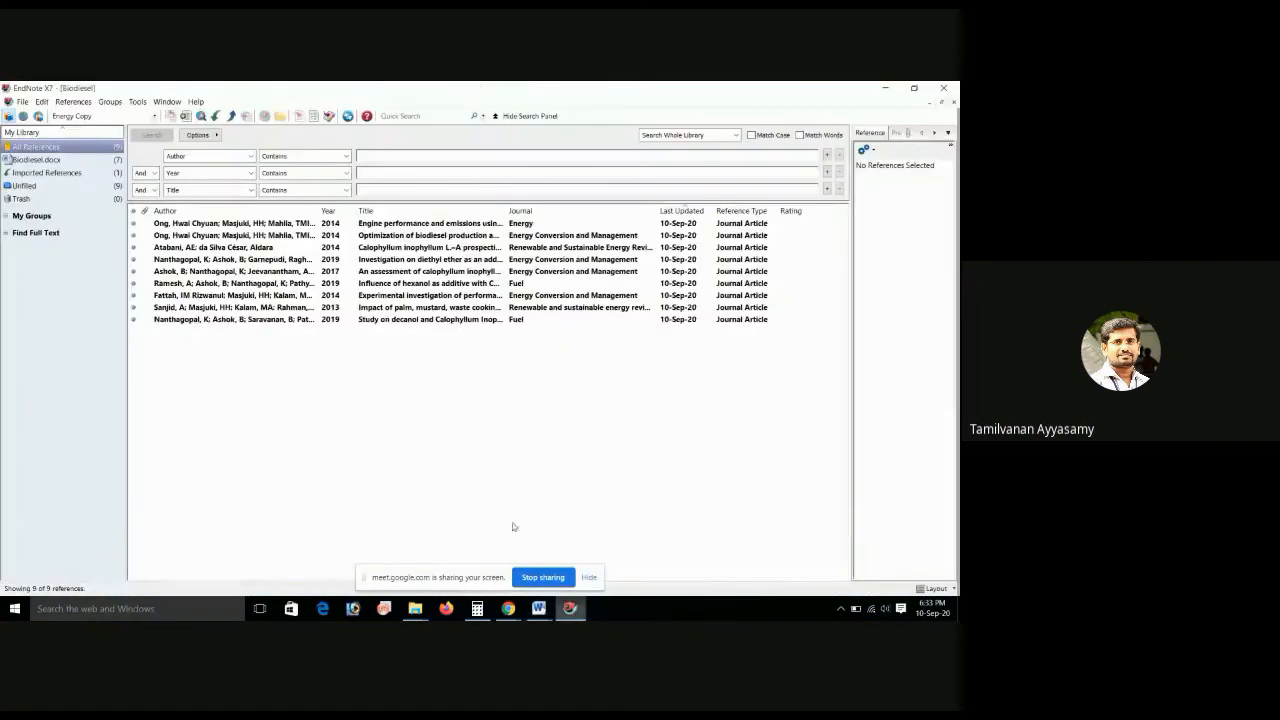
left_click(42, 101)
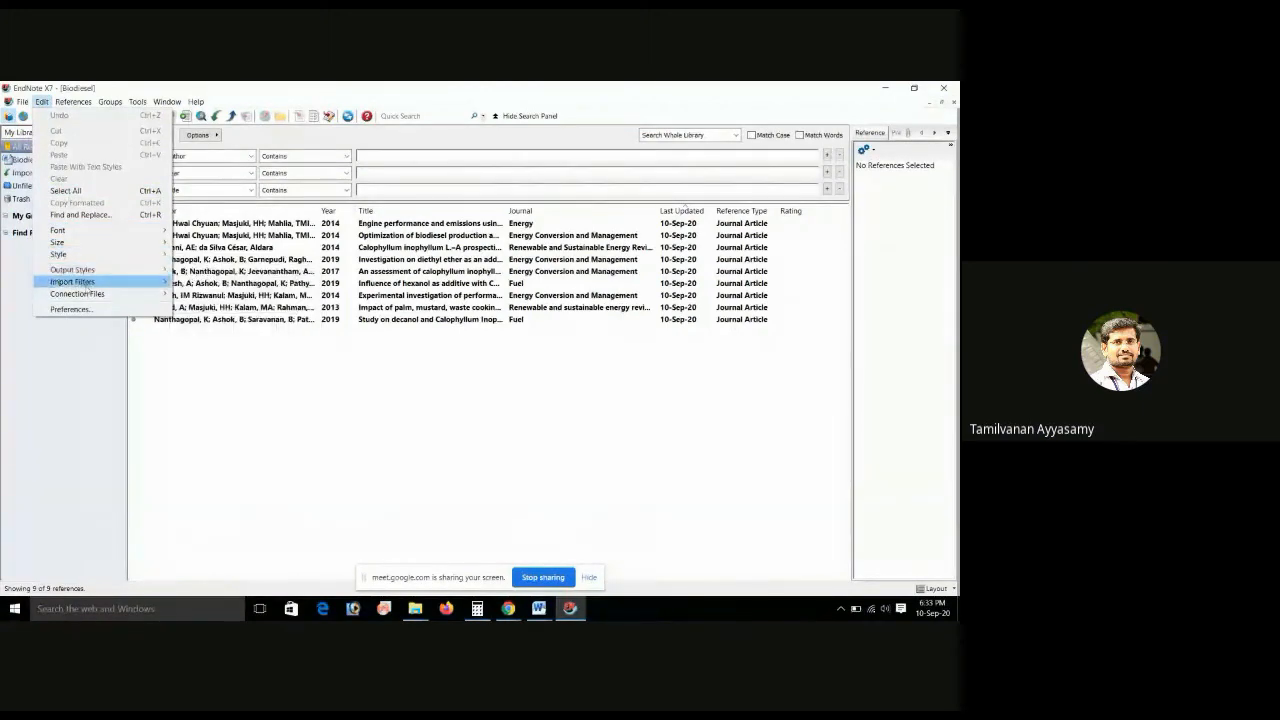
mouse_move(155, 272)
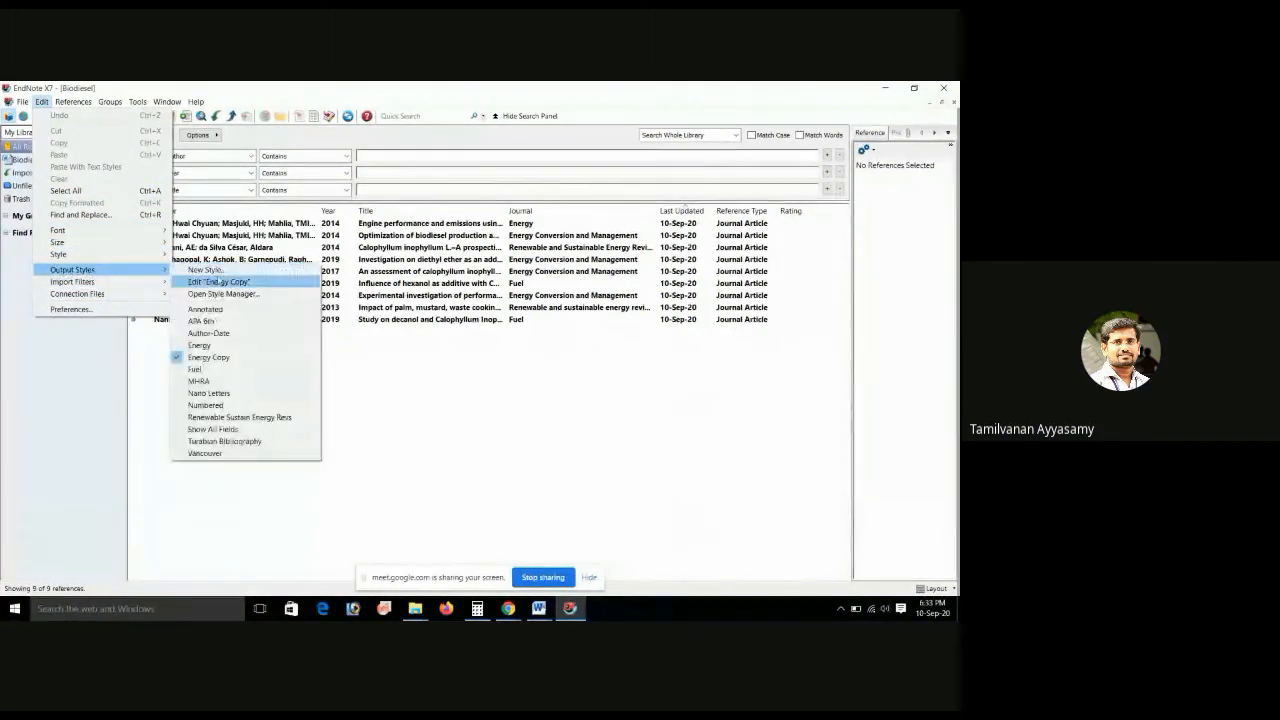
left_click(218, 282)
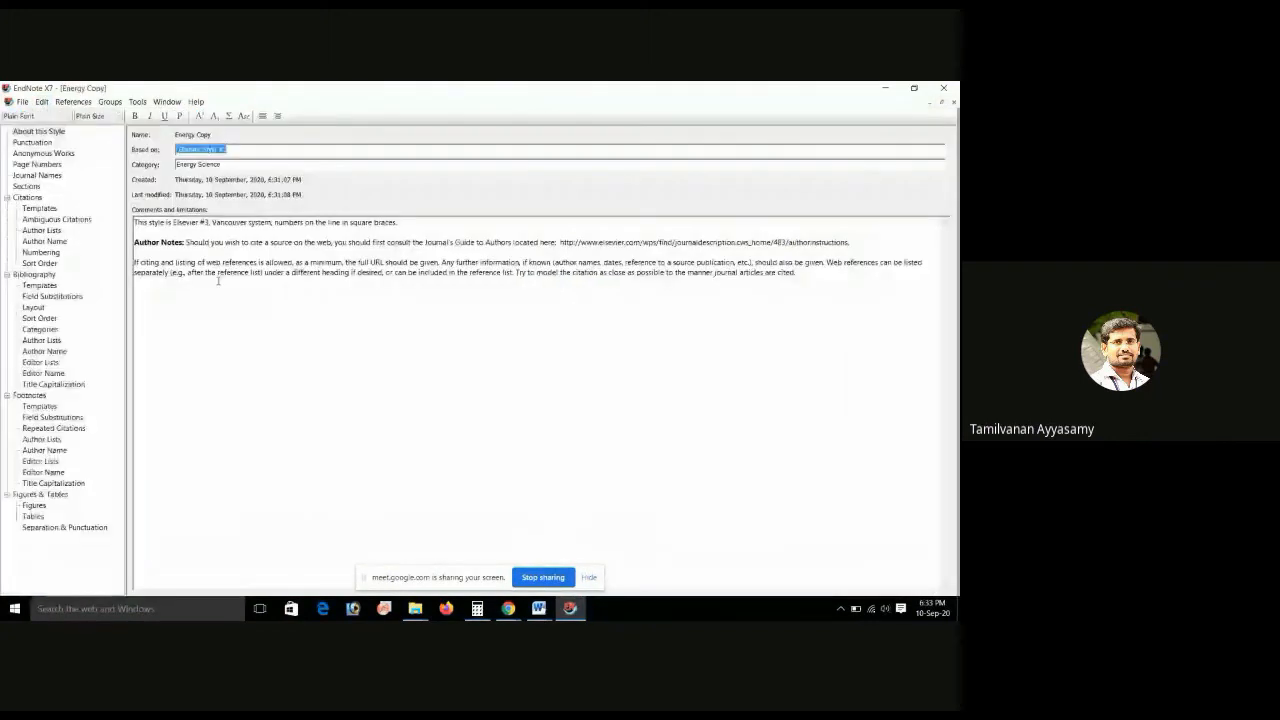
- Review Energy Copy's bibliography templates and its citation settings for author names, author lists and numbering
left_click(40, 286)
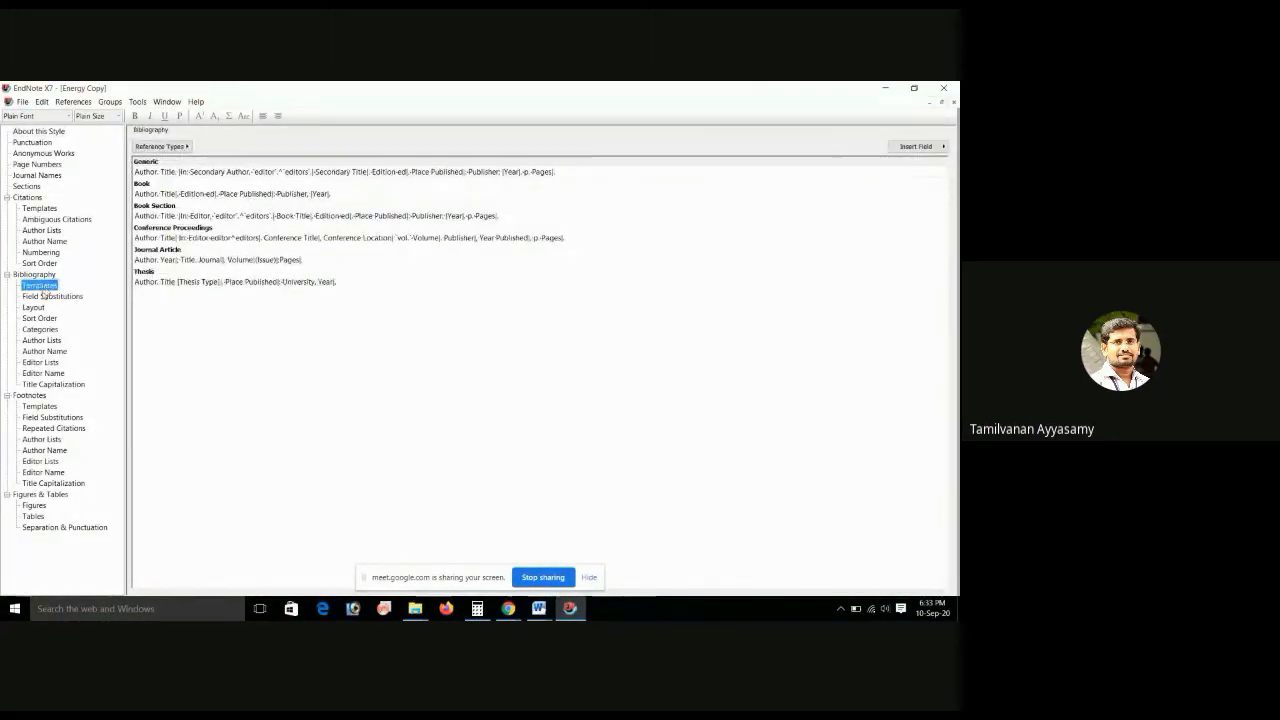
left_click(46, 242)
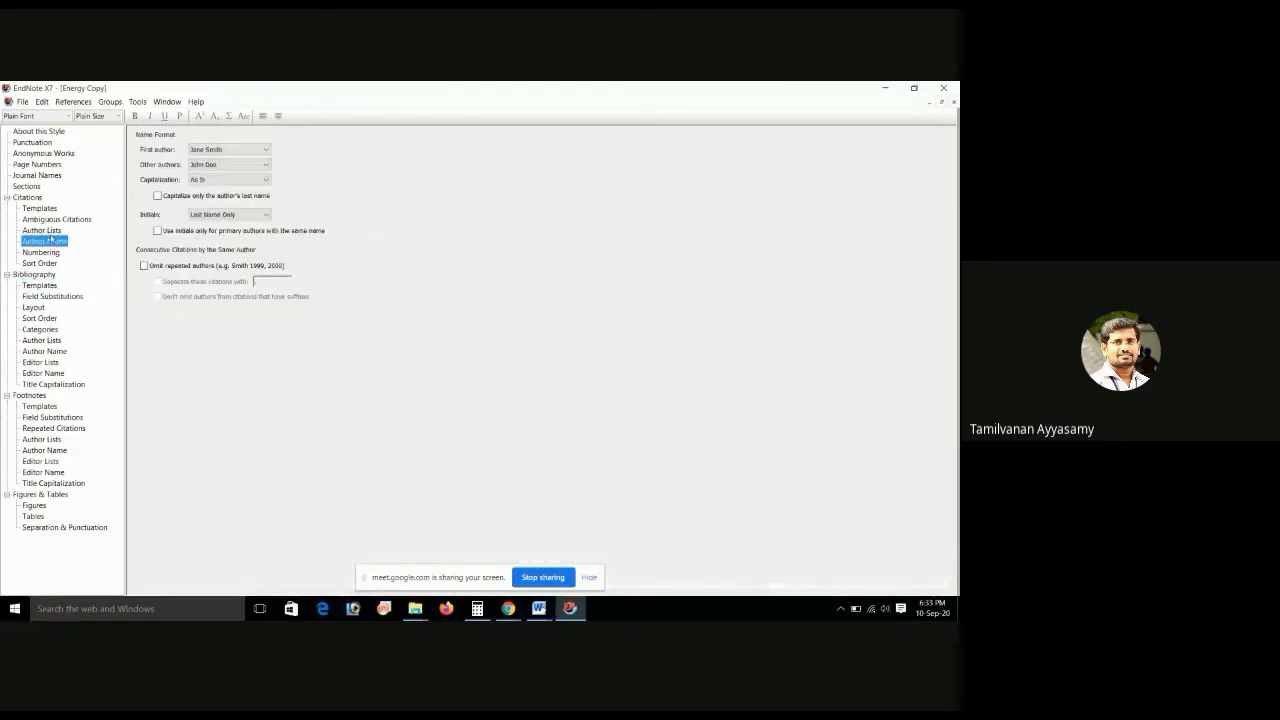
left_click(44, 230)
left_click(41, 252)
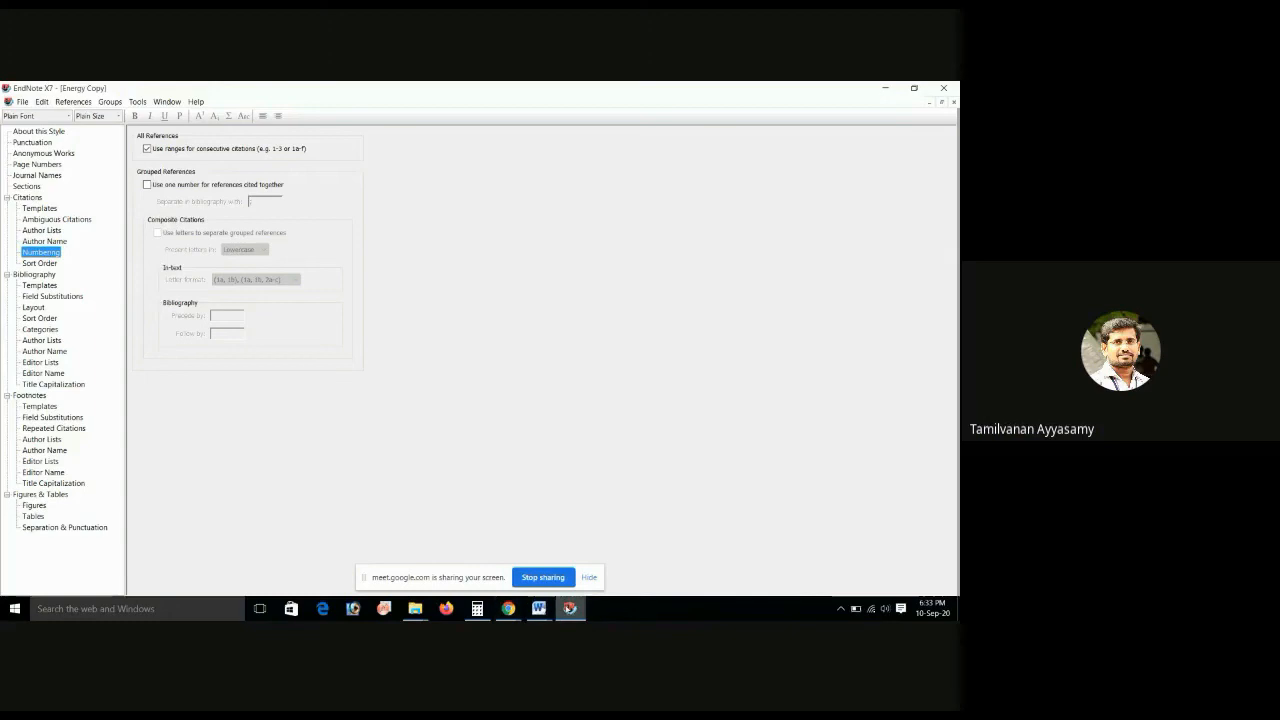
- Switch to the Biodiesel document in Word and examine how the co-authors after the first author are listed in reference [1]
left_click(538, 606)
left_click(607, 555)
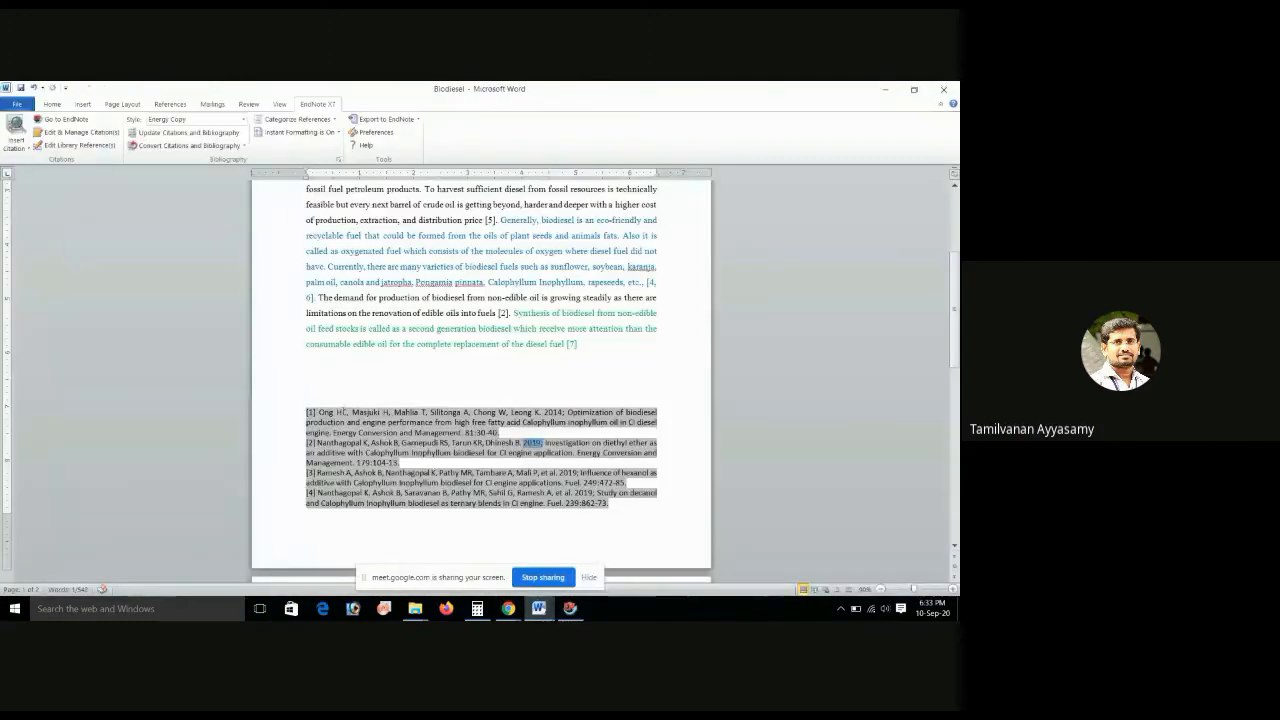
left_click(545, 411)
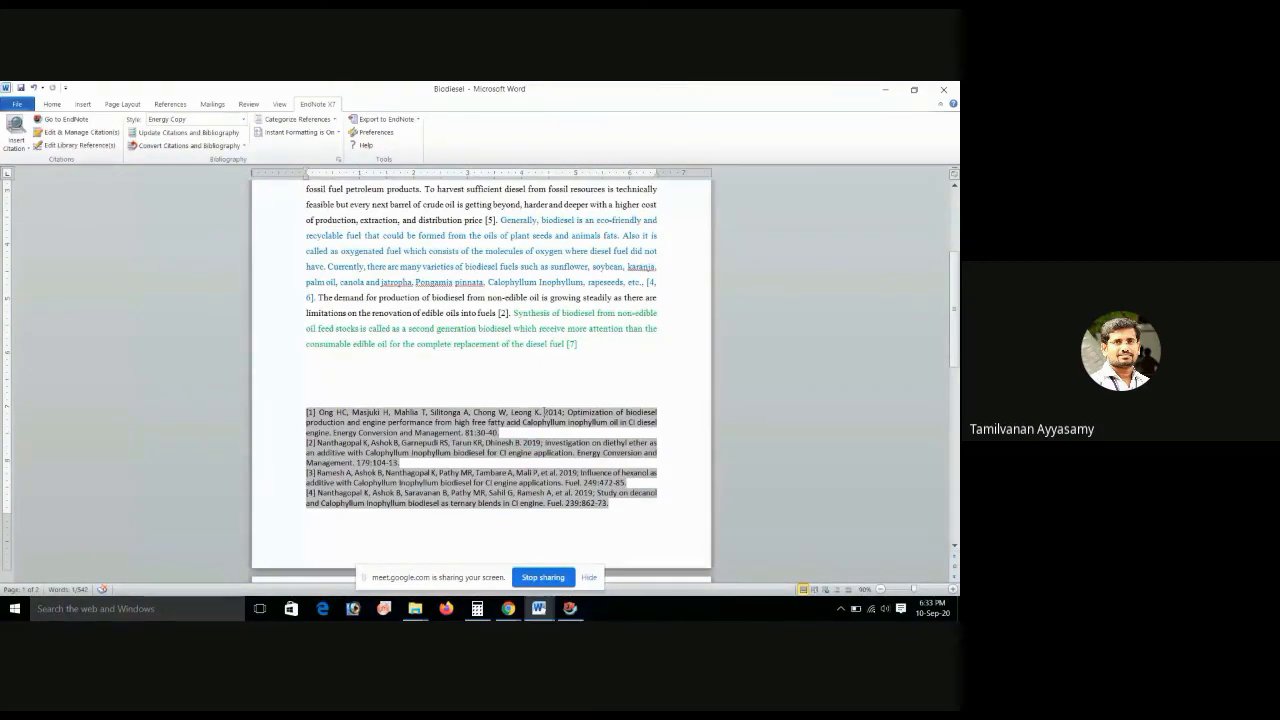
left_click_drag(545, 411, 352, 413)
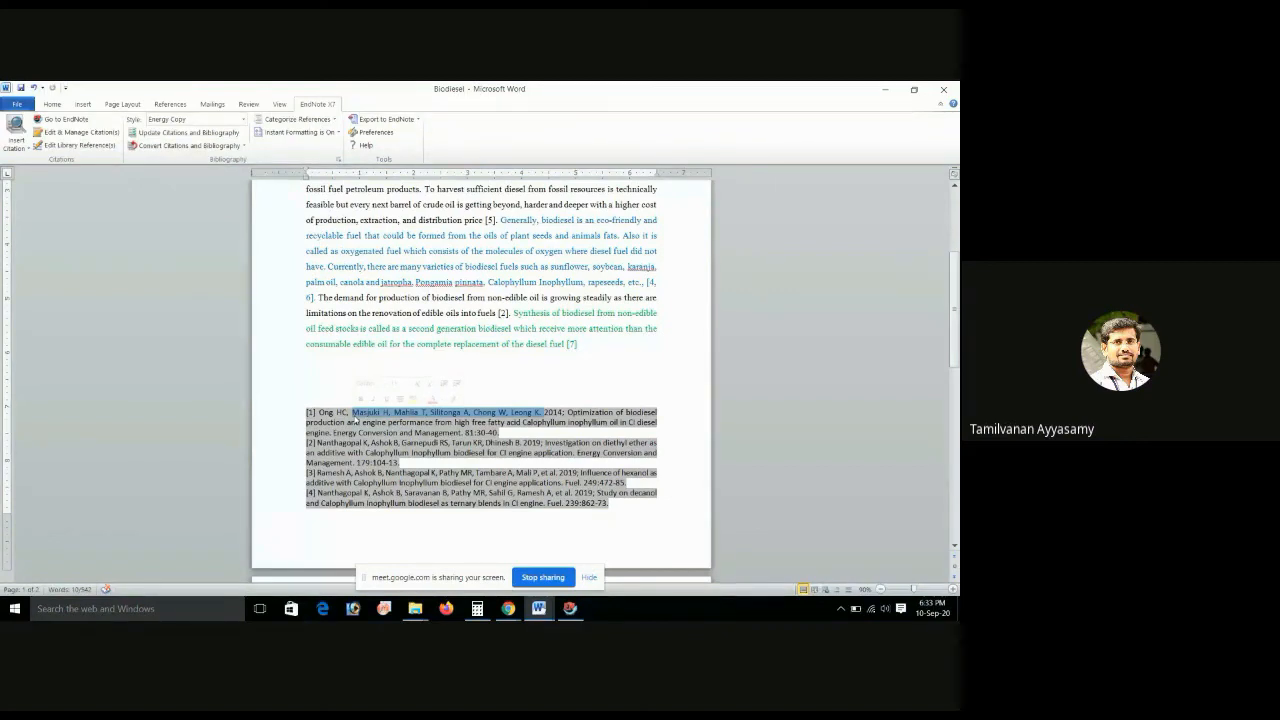
left_click(569, 608)
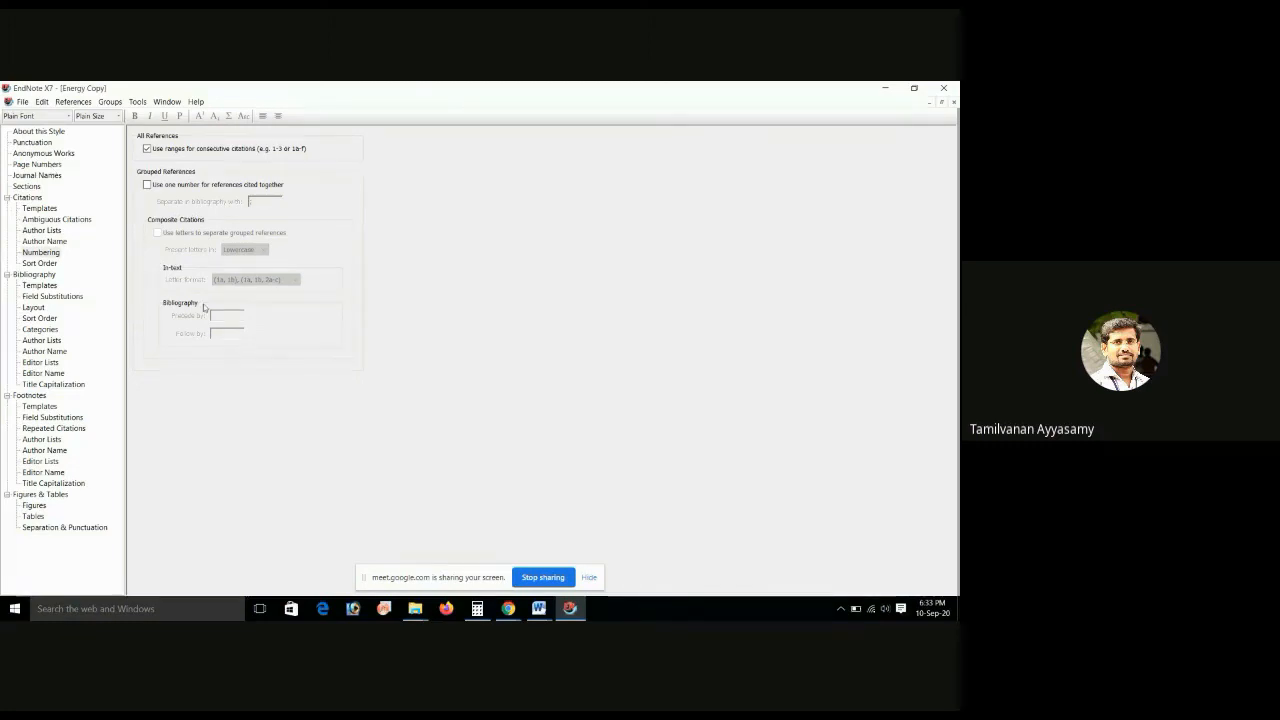
mouse_move(539, 608)
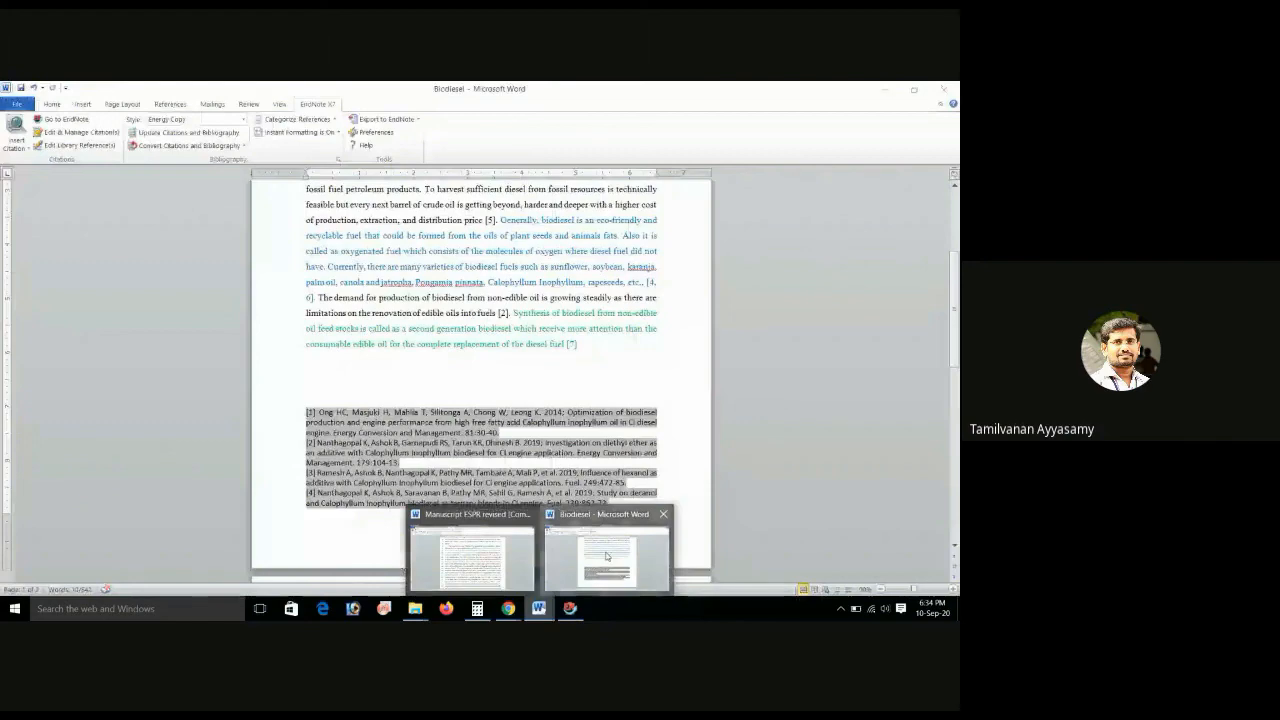
left_click(606, 556)
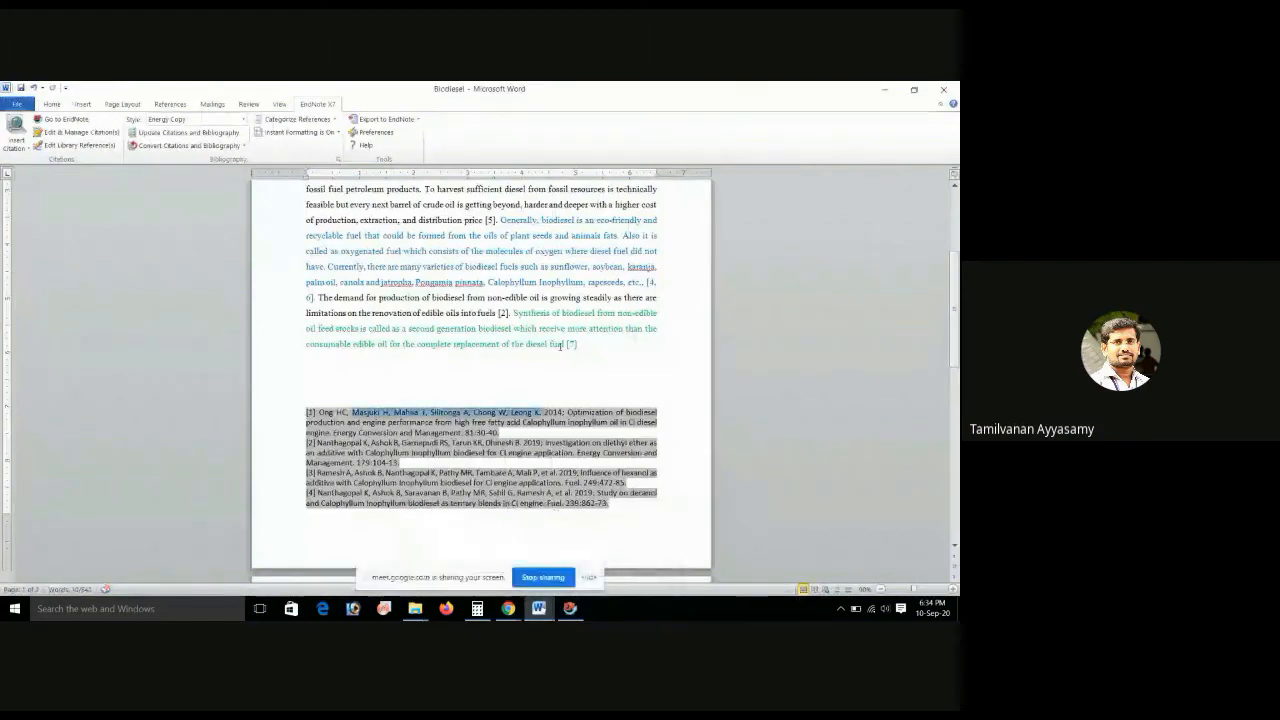